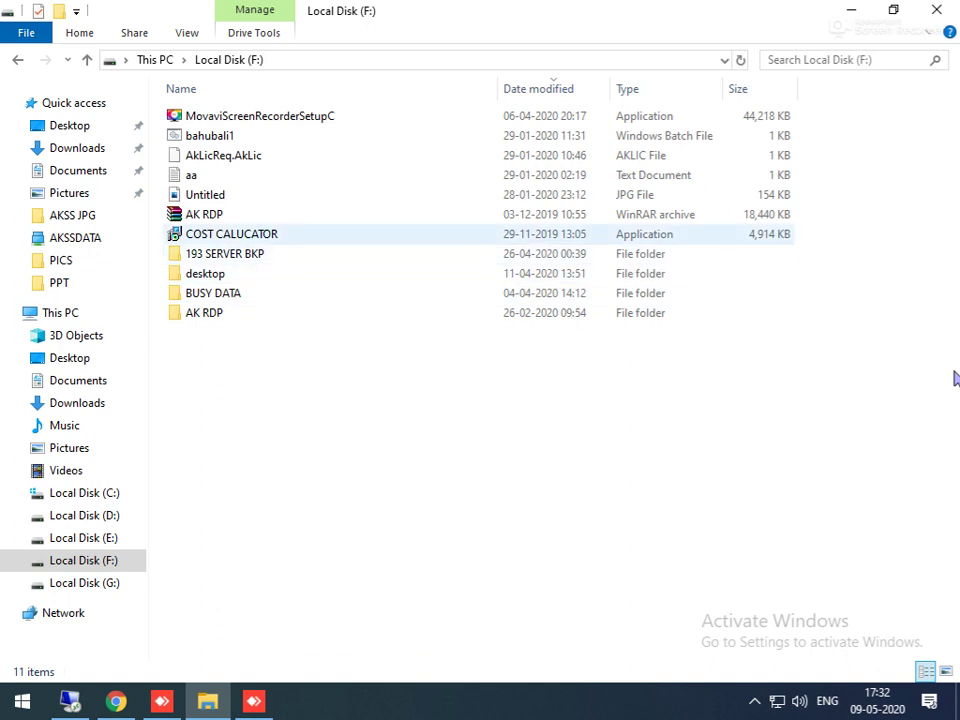
Launch the COST CALUCATOR installer from drive F and accept its license agreement
click(231, 234)
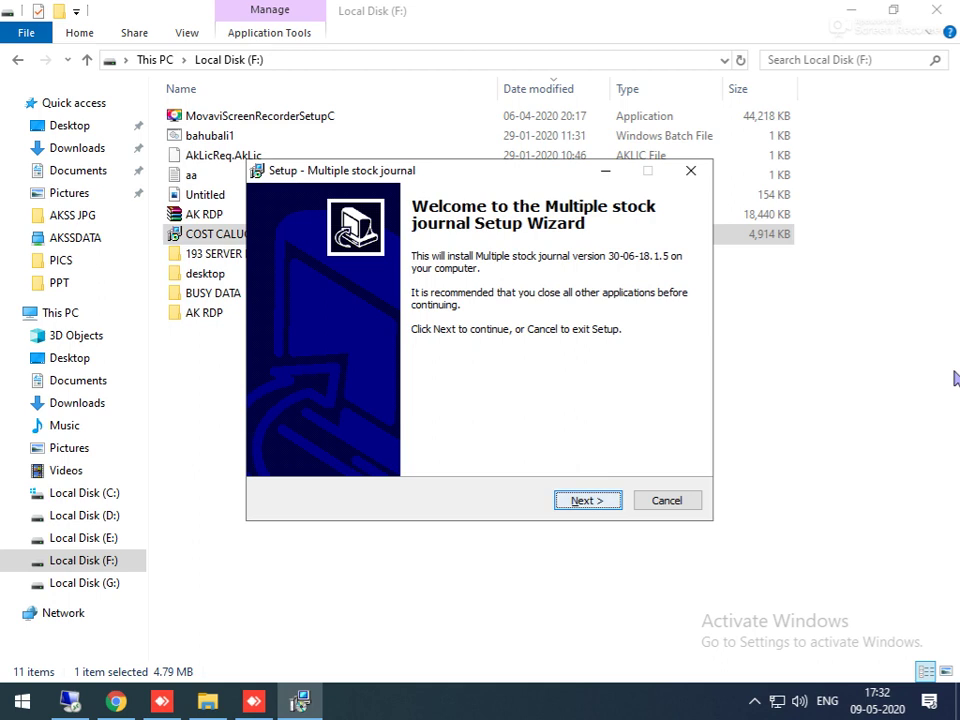
key(Return)
key(alt+a)
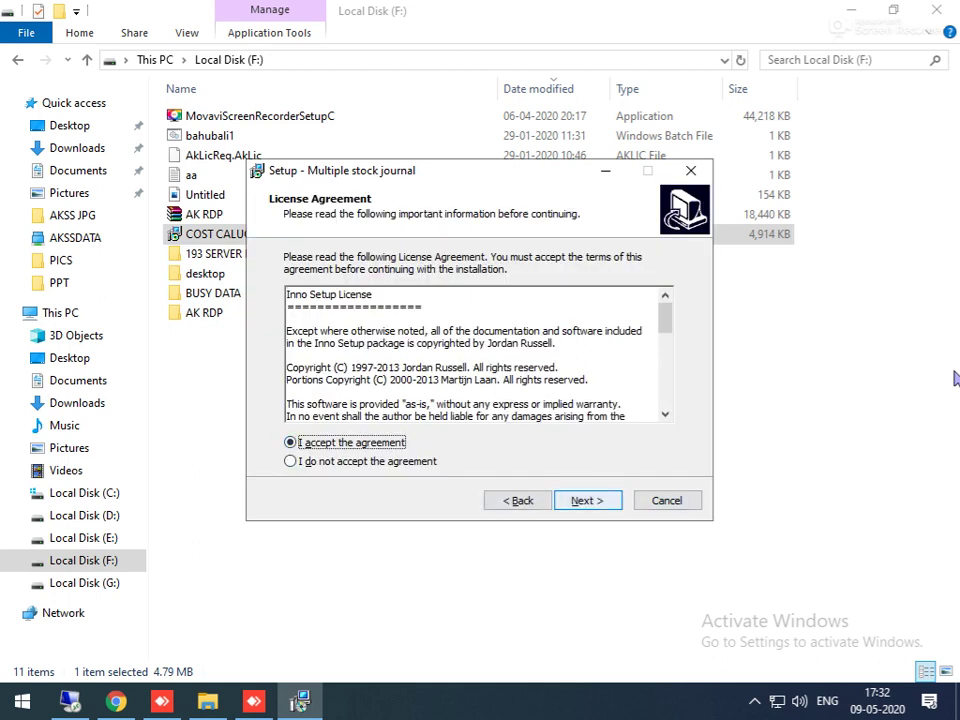
key(Return)
Choose E:\BusyWin\System as the installation folder for Multiple stock journal
key(alt+r)
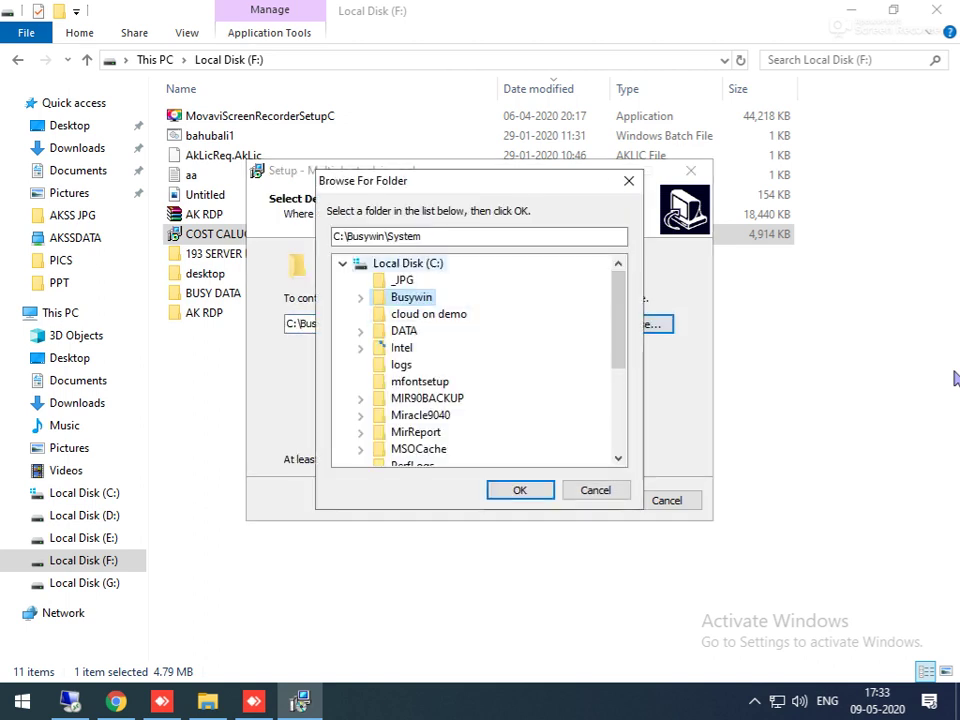
key(Left)
key(Left)
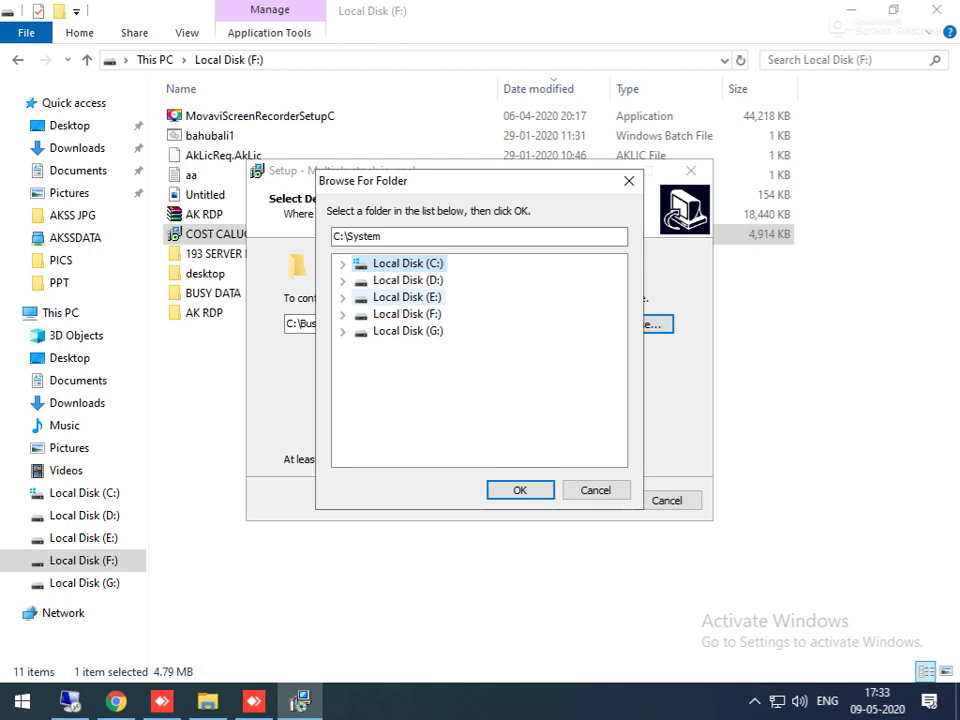
key(Down)
key(Down)
key(Right)
key(Down)
key(Down)
key(Down)
key(Down)
key(Down)
key(Down)
key(Down)
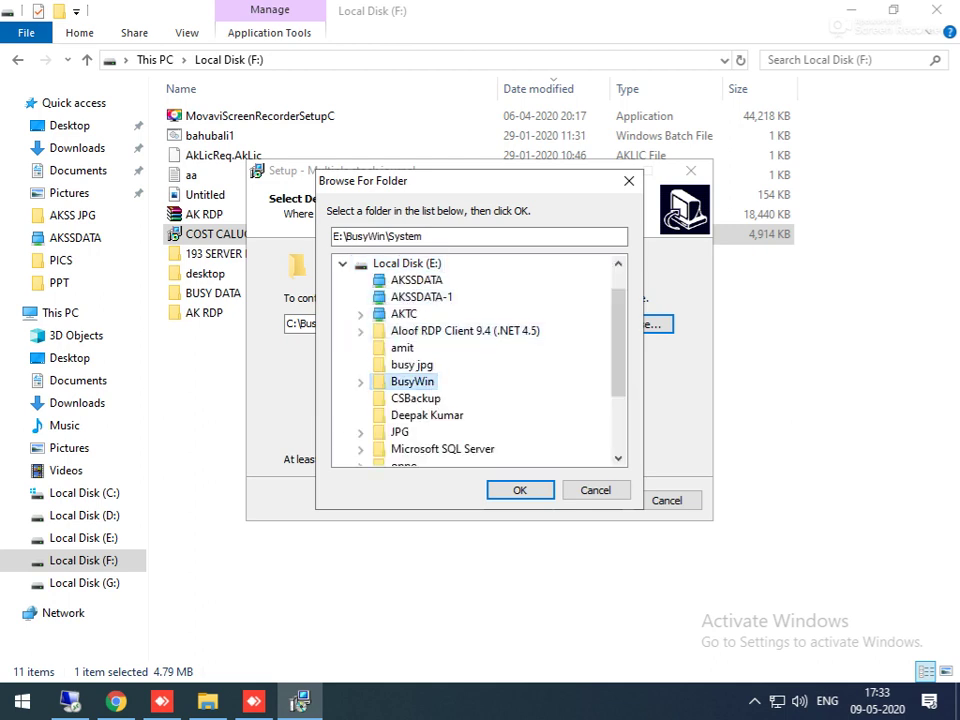
key(Return)
Install Multiple stock journal into the existing folder and finish the setup wizard
key(alt+n)
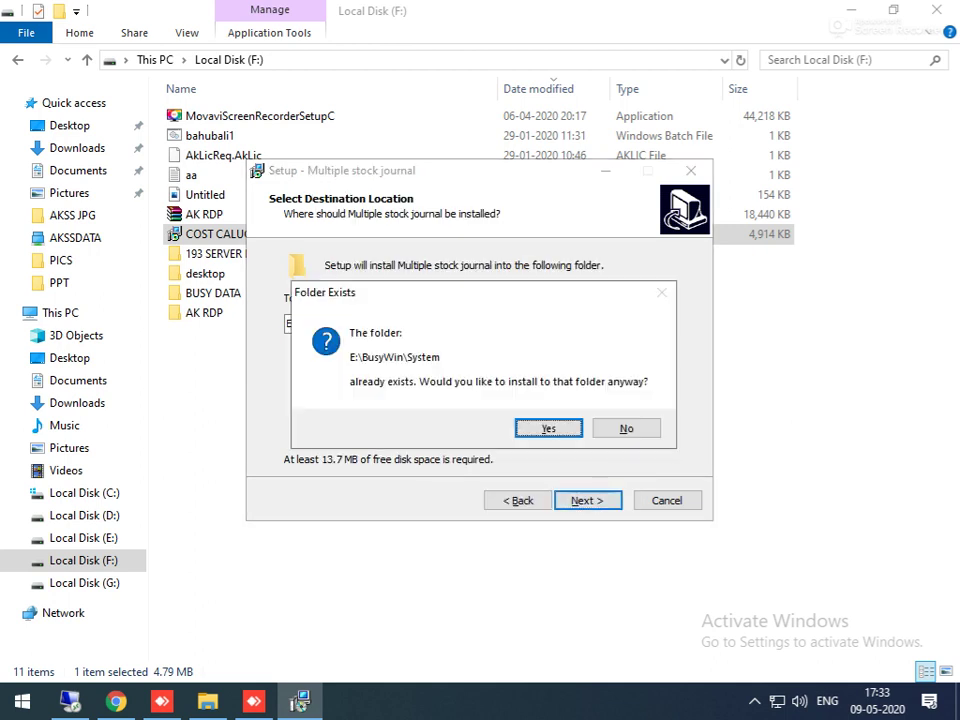
key(Return)
key(Return)
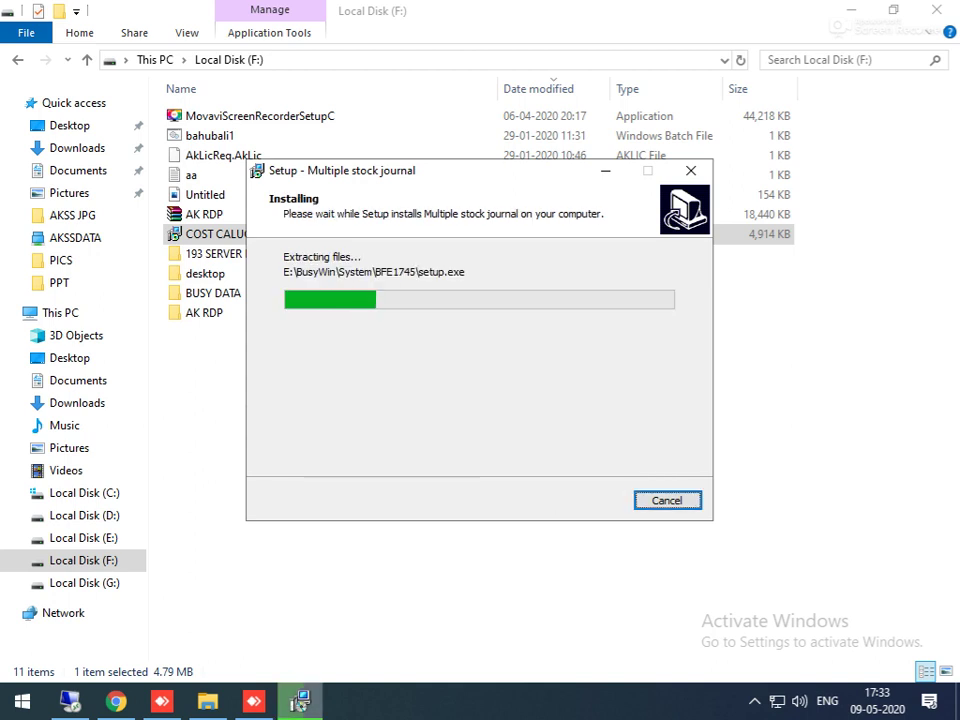
key(Return)
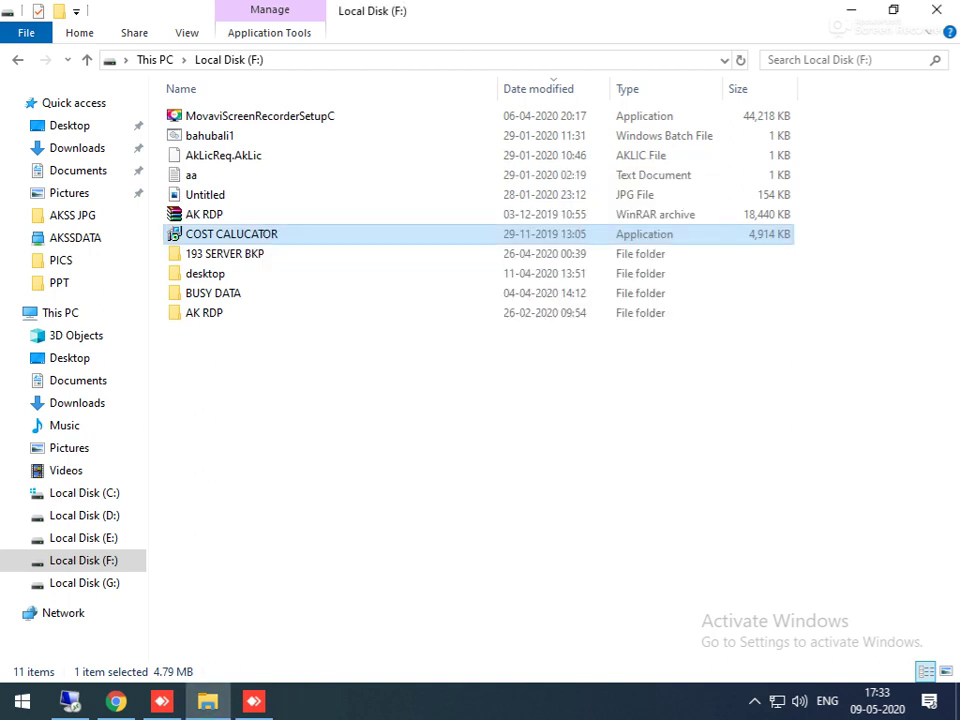
Clear the open windows from the desktop and browse to the folder E:\BusyWin\SYSTEM\BFE1745
click(937, 9)
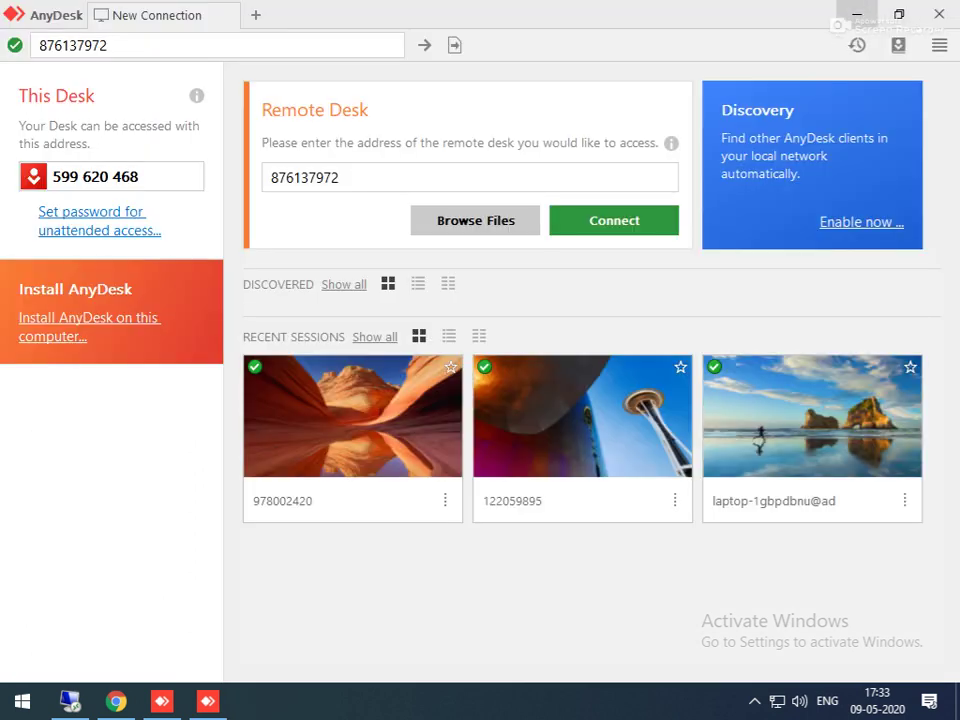
click(857, 9)
double_click(36, 28)
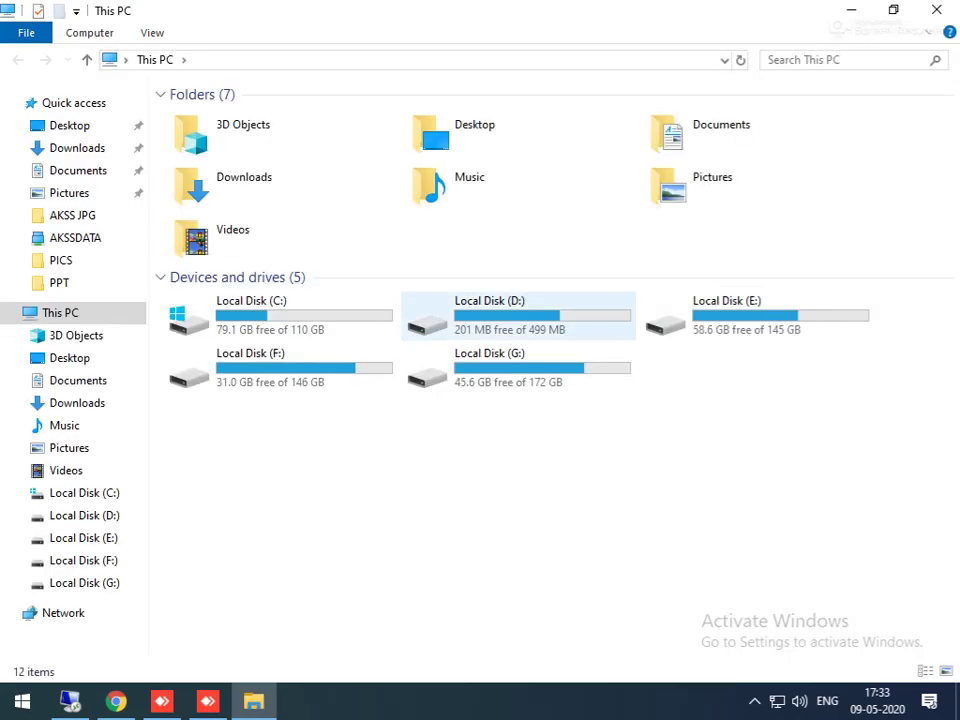
double_click(280, 368)
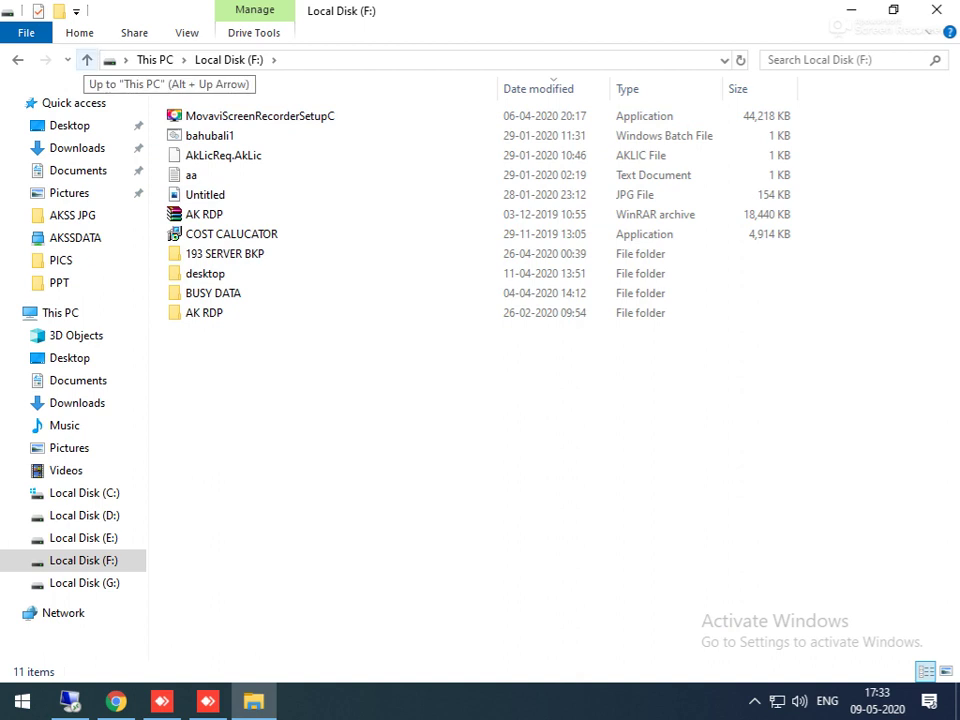
click(87, 60)
double_click(727, 310)
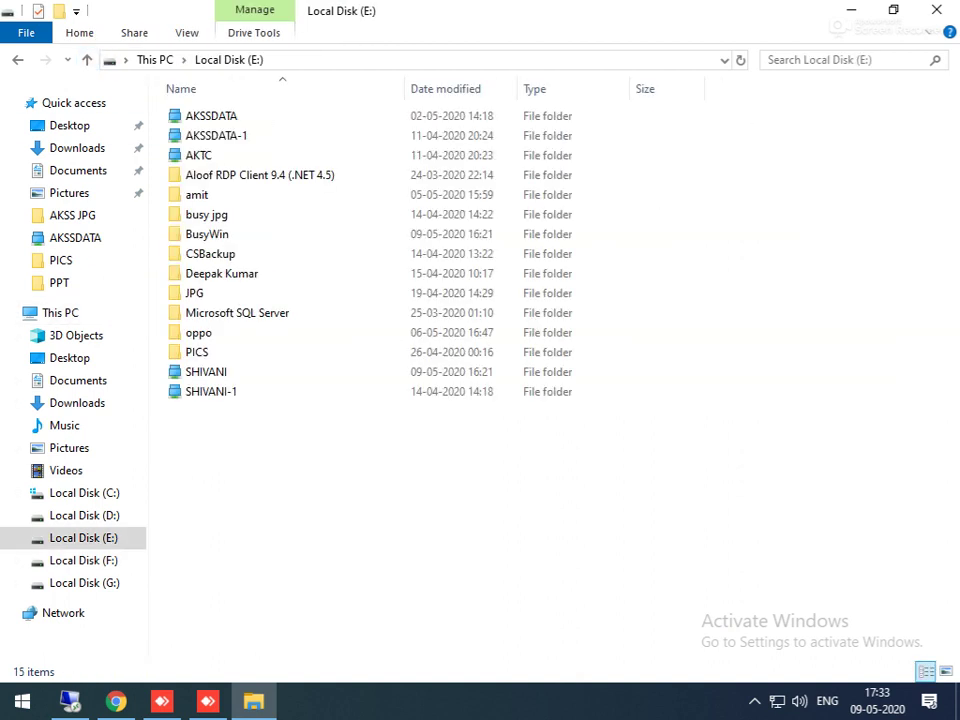
double_click(207, 233)
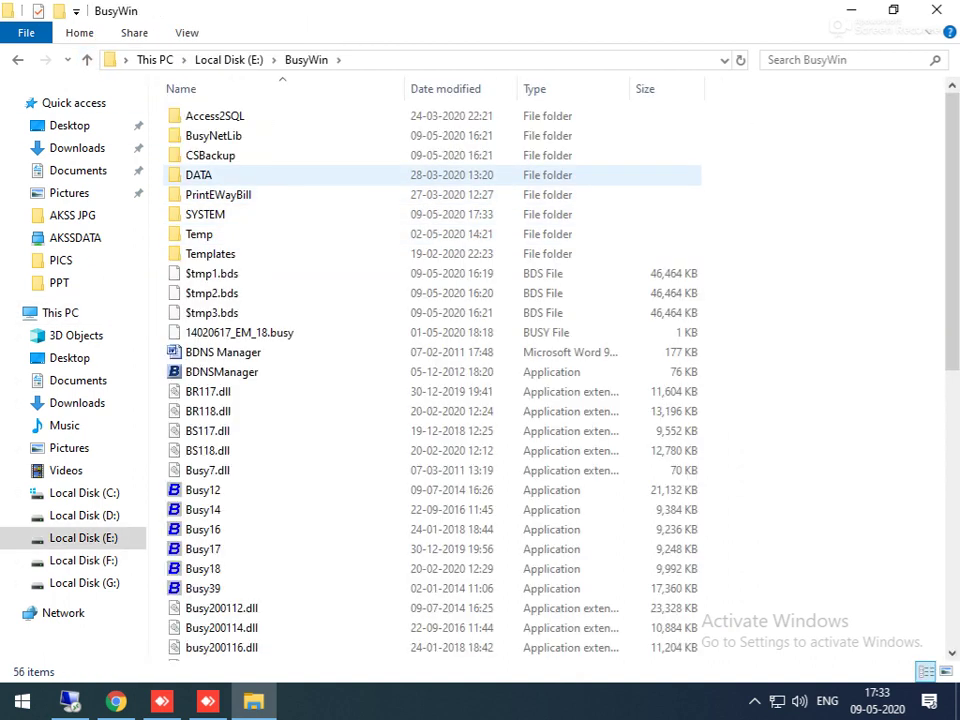
double_click(205, 214)
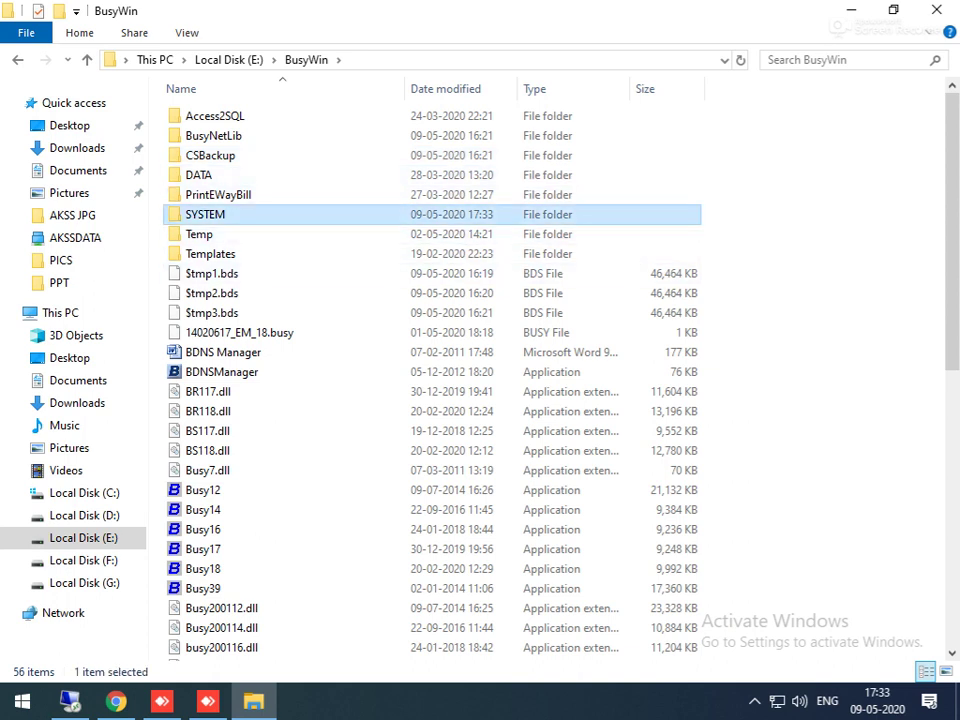
double_click(205, 115)
Run setup from the BFE1745 folder to install BFE 17(4.5), and close the folder window when finished
click(198, 116)
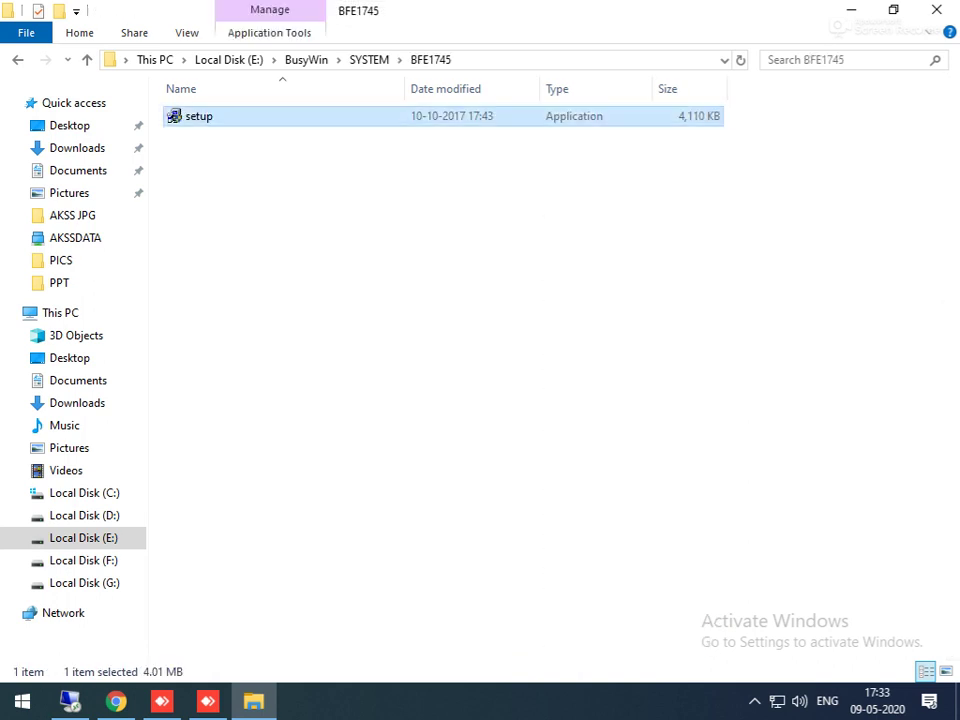
key(Return)
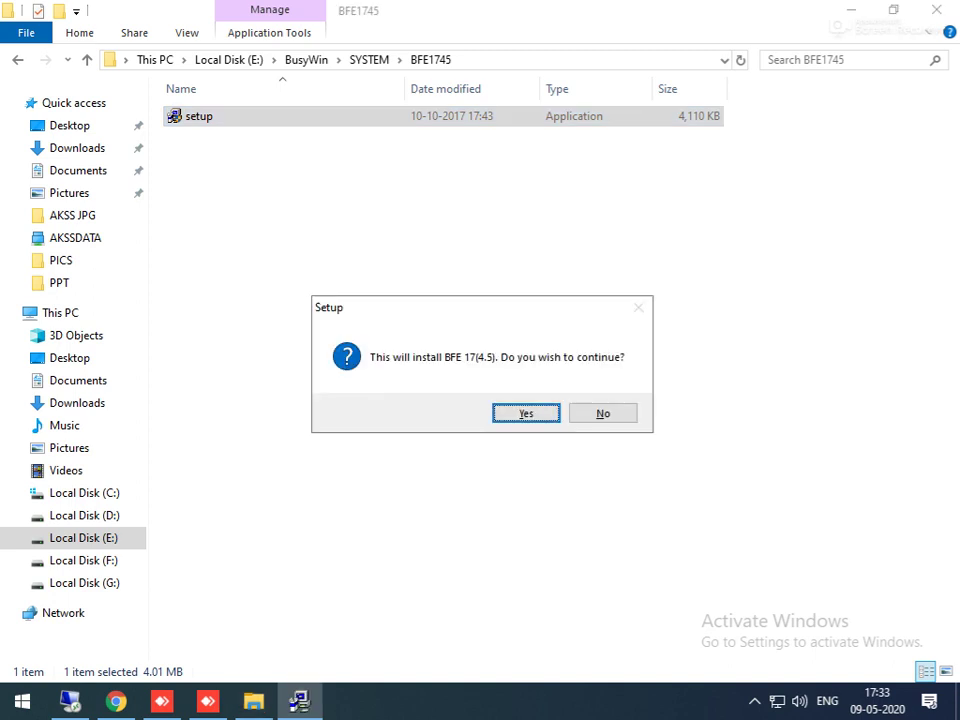
key(Return)
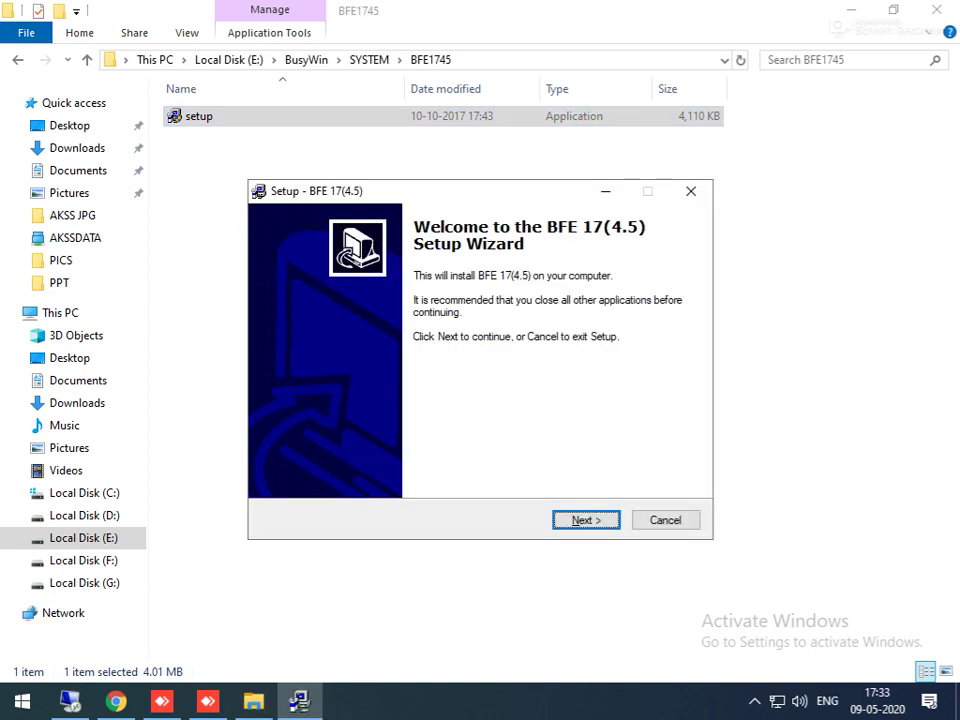
key(Return)
key(Return)
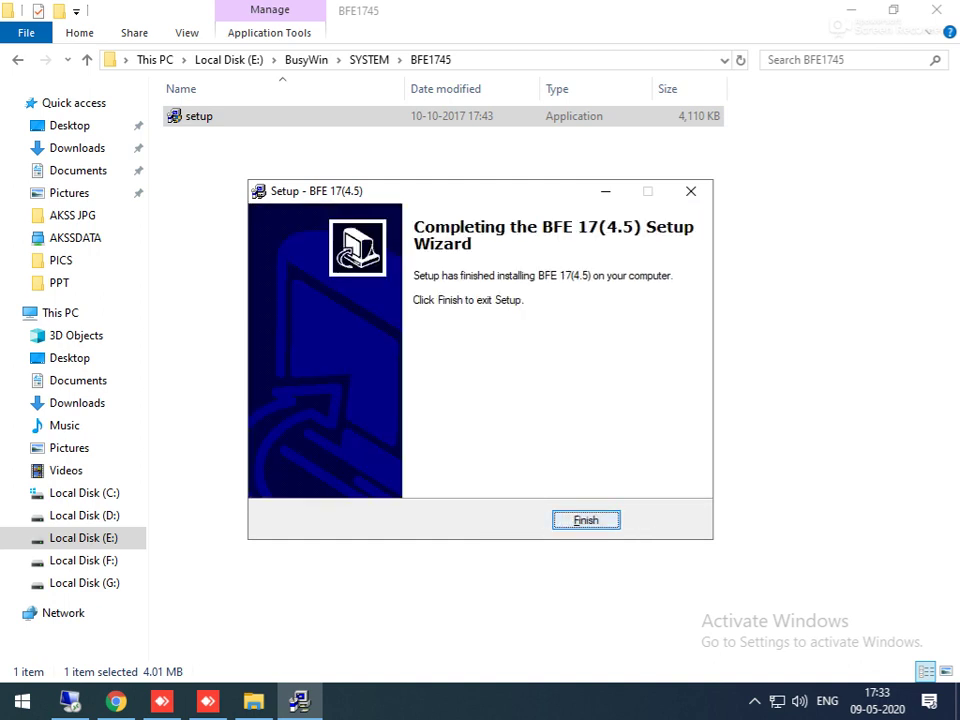
key(Return)
key(alt+F4)
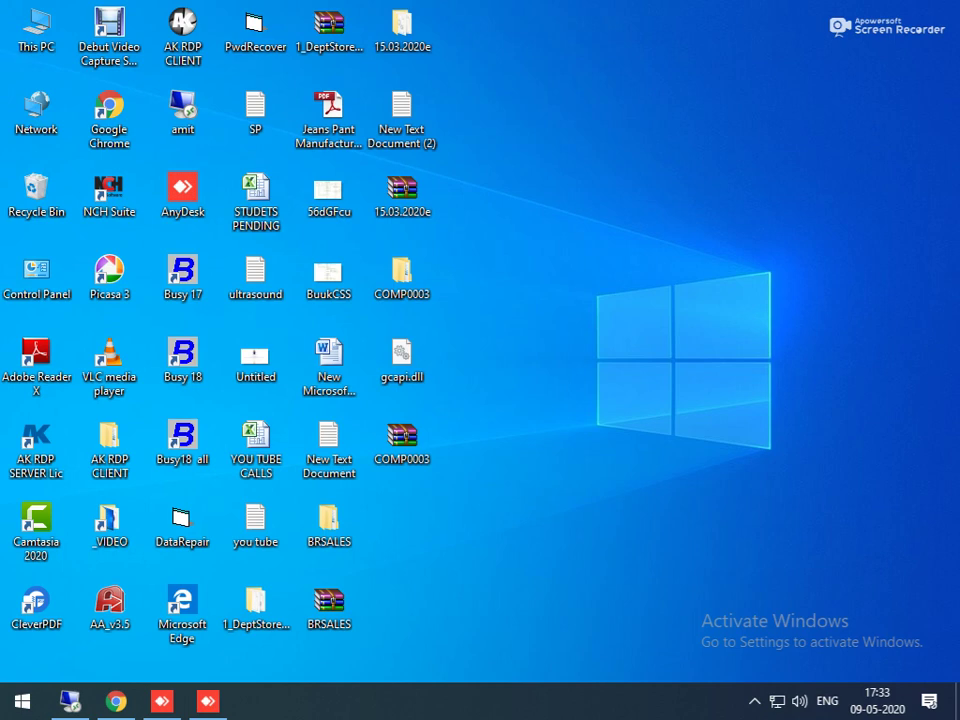
Start Busy 18 from the desktop and acknowledge its security check
click(162, 701)
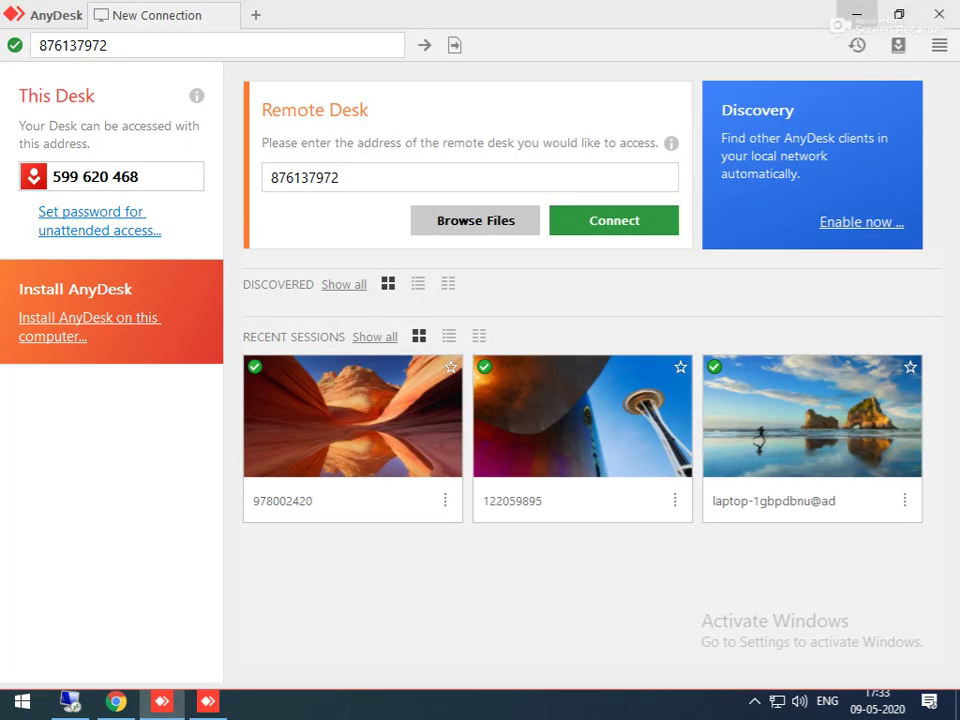
click(856, 14)
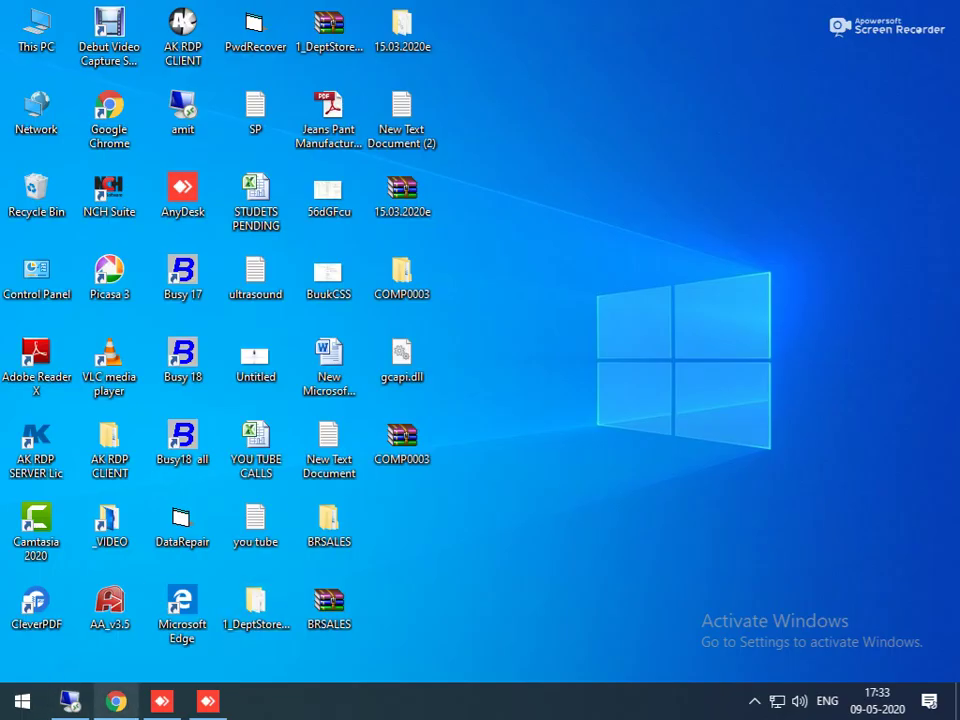
double_click(182, 360)
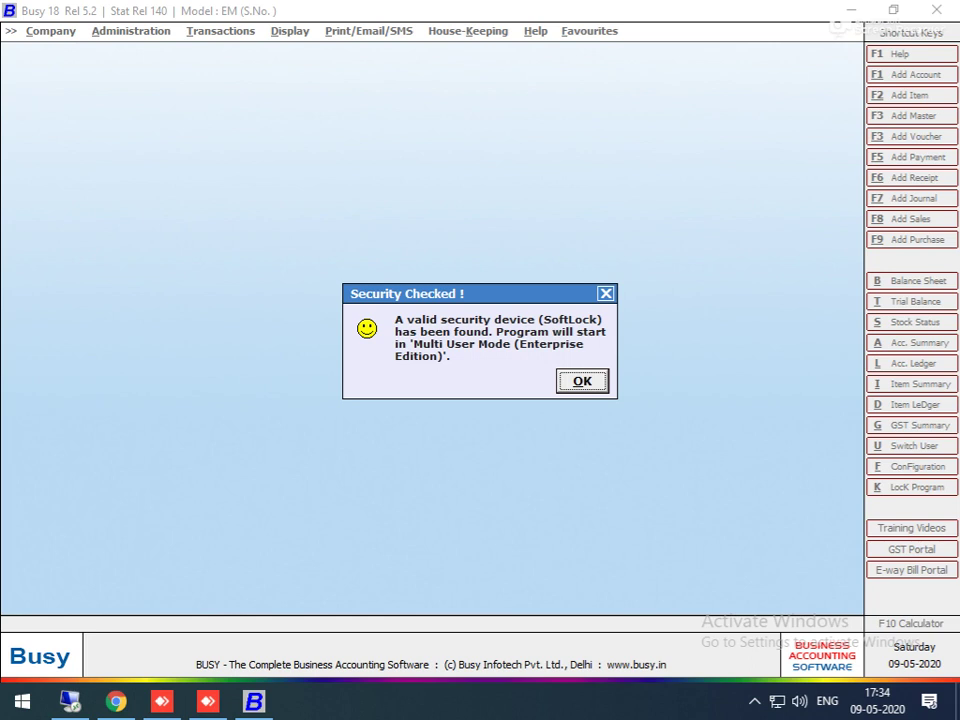
key(Return)
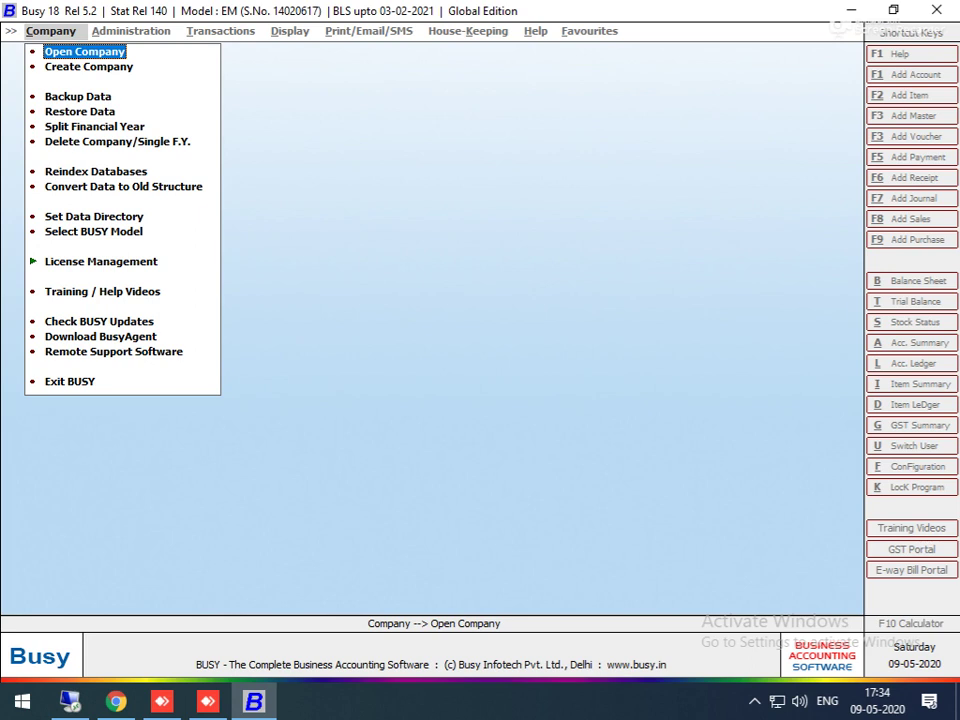
Begin creating a new company and name it JEANS PANT MFG
key(Down)
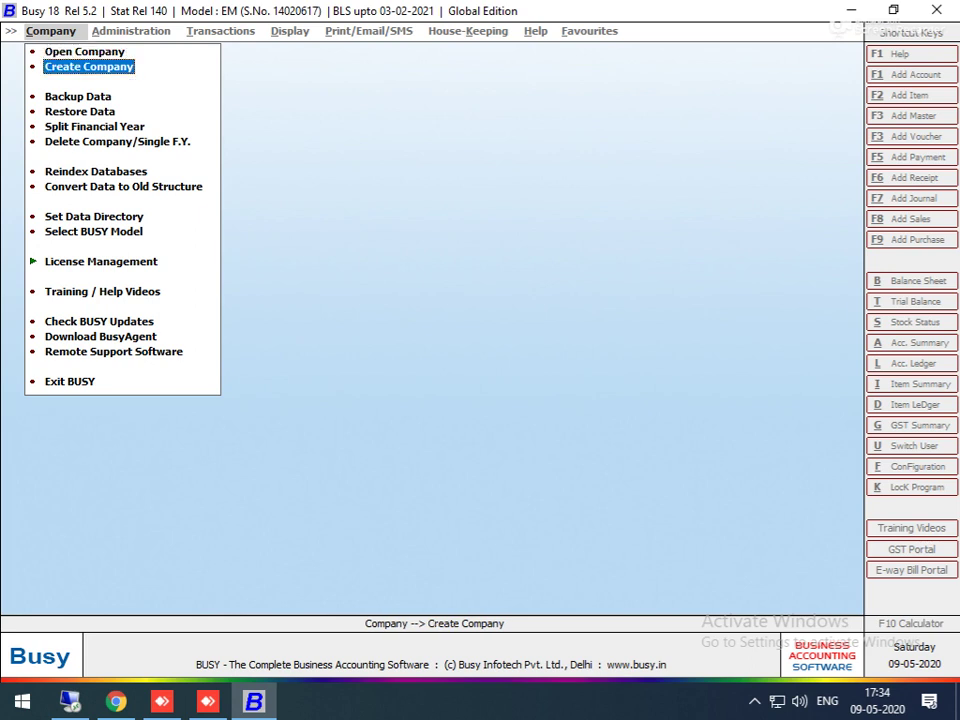
key(Return)
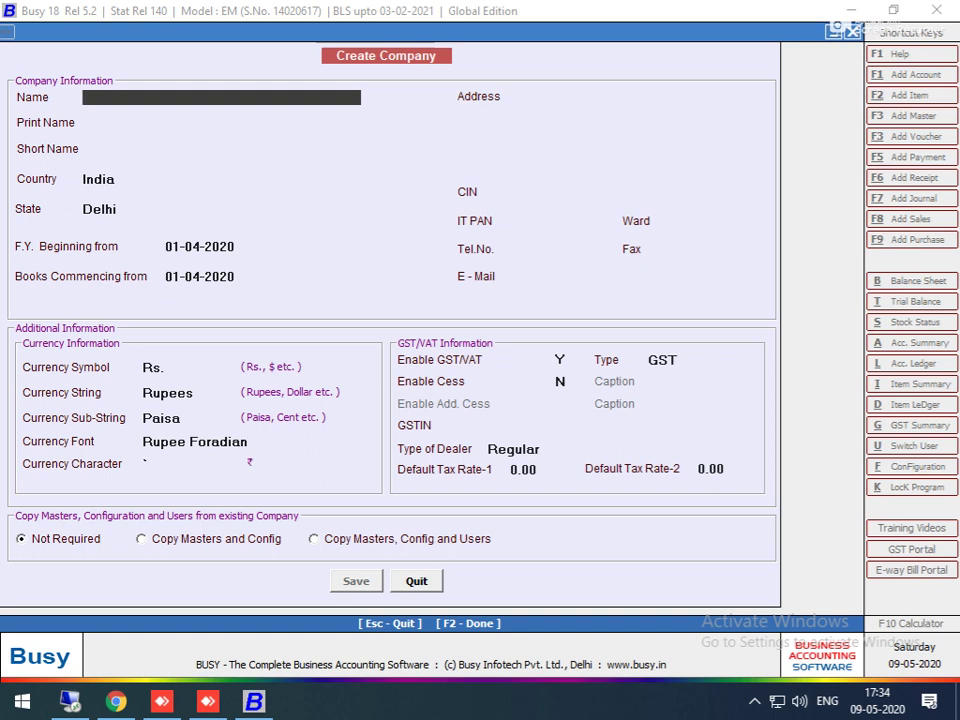
text(JEANS)
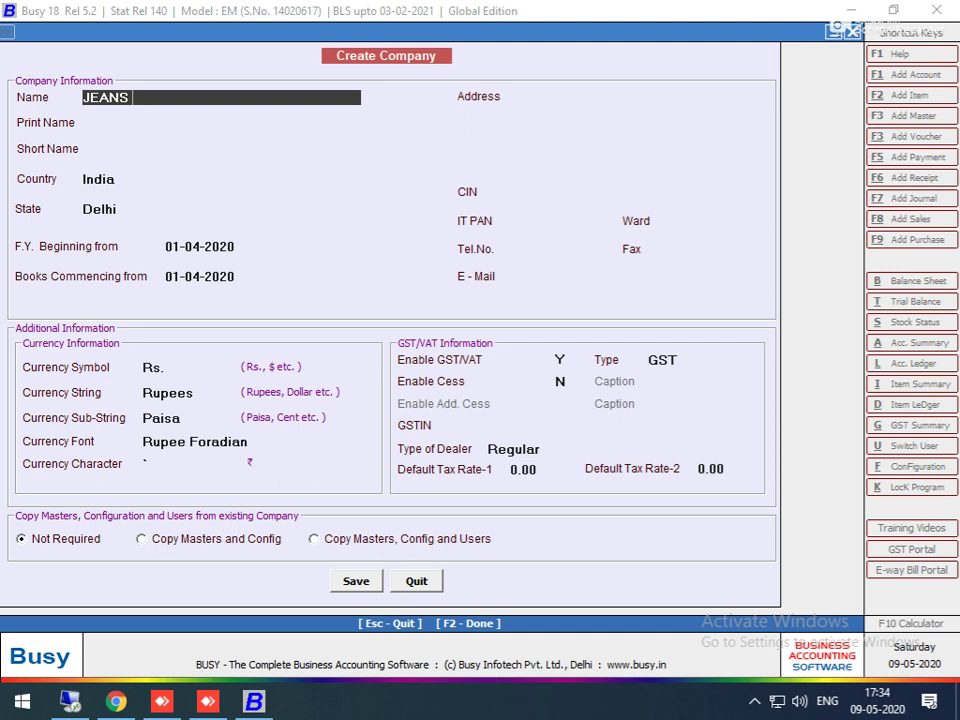
text( PANT MFG)
key(Return)
Accept the default company details, including India, Delhi, books commencing 01-04-2020 and GST, and save the new company
key(Return)
key(Return)
key(Return)
key(Return)
key(Return)
key(Return)
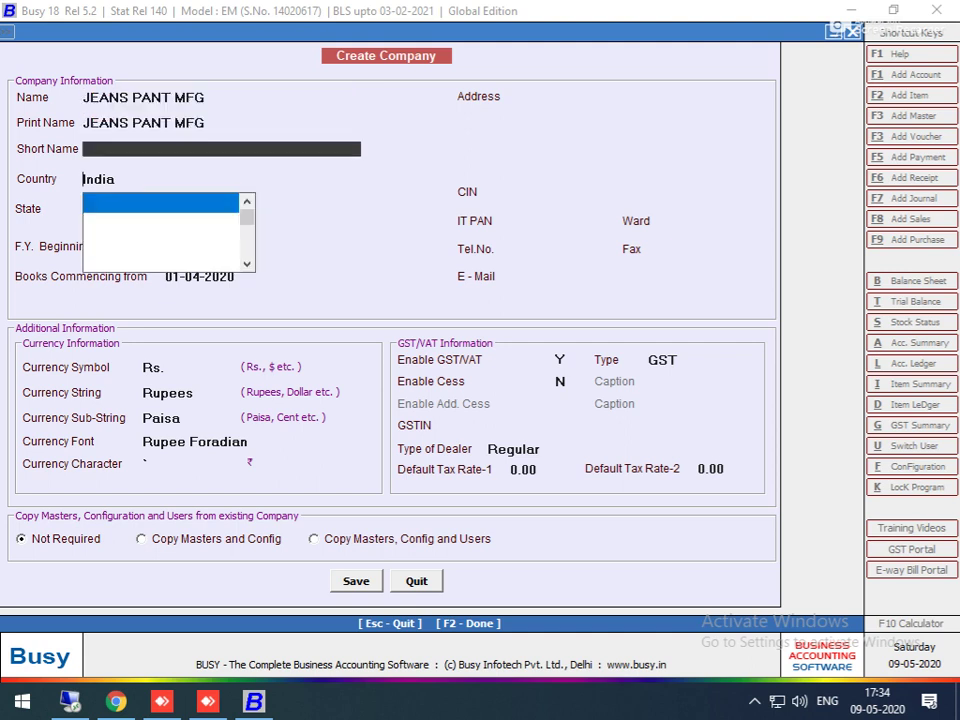
key(Return)
key(Return)
key(Return)
key(Return)
key(Return)
key(Return)
key(Return)
key(Return)
key(Return)
key(Return)
key(Return)
key(Return)
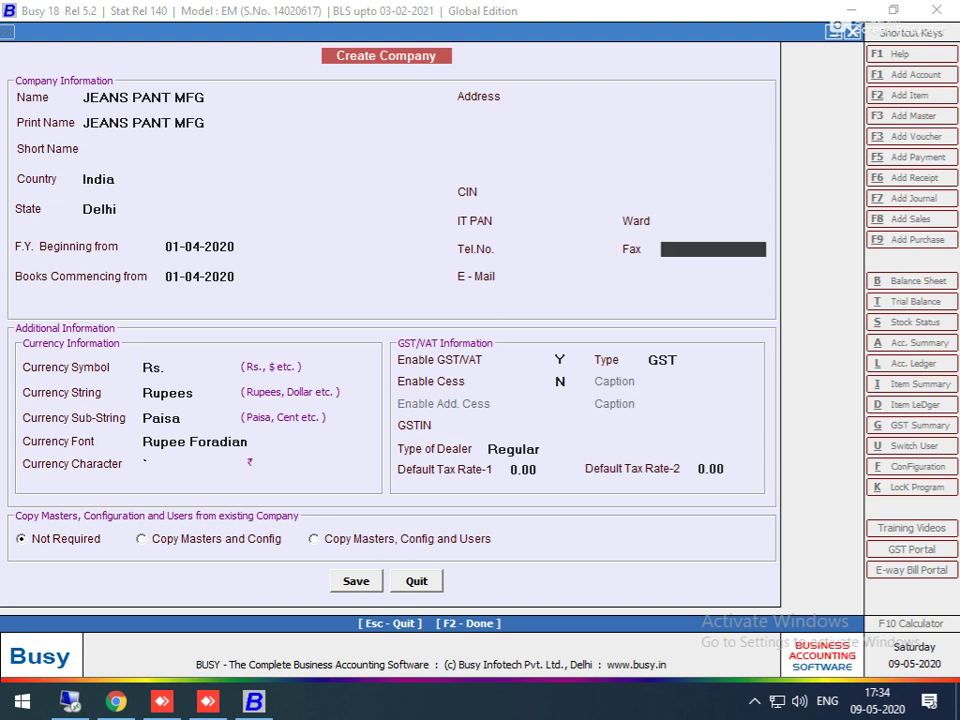
key(Return)
key(Return)
key(Return)
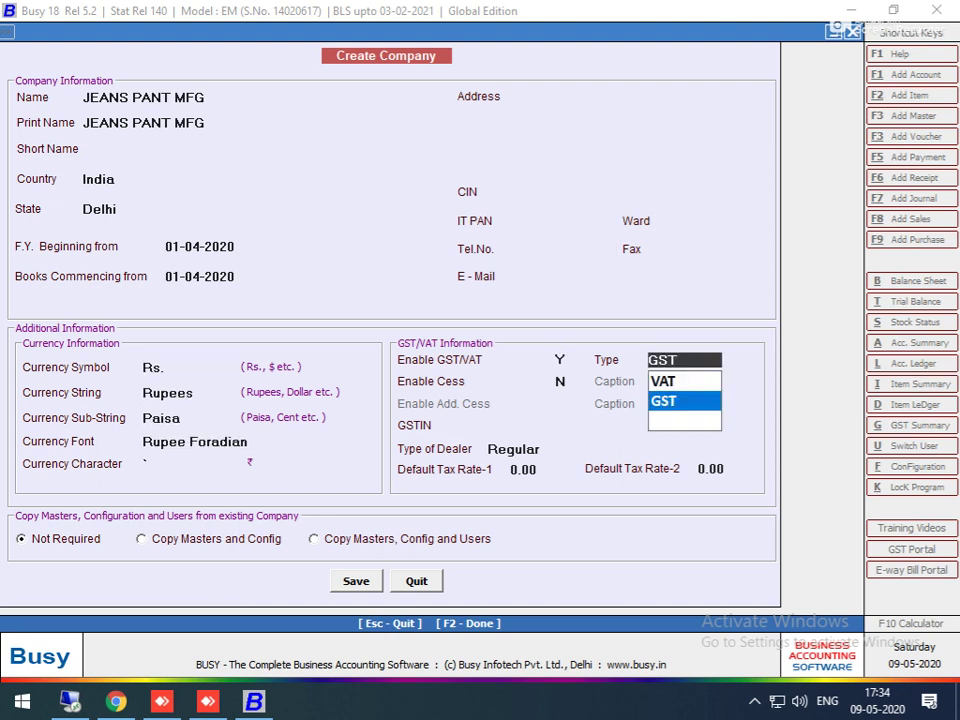
key(Return)
key(Return)
key(Return)
key(Return)
key(Return)
key(Return)
key(Return)
key(Return)
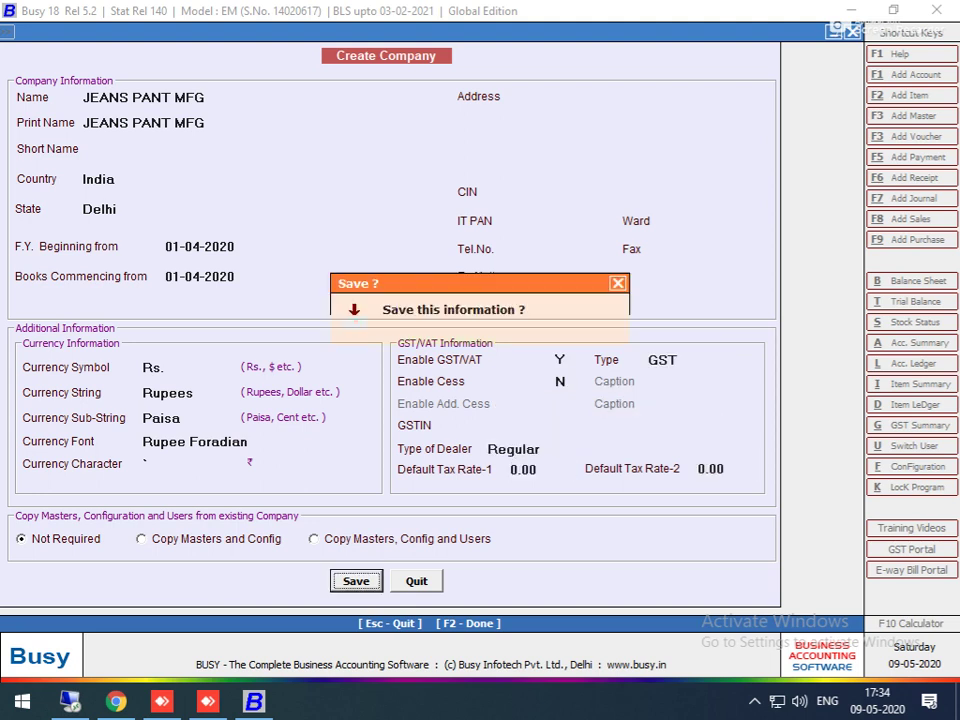
key(Return)
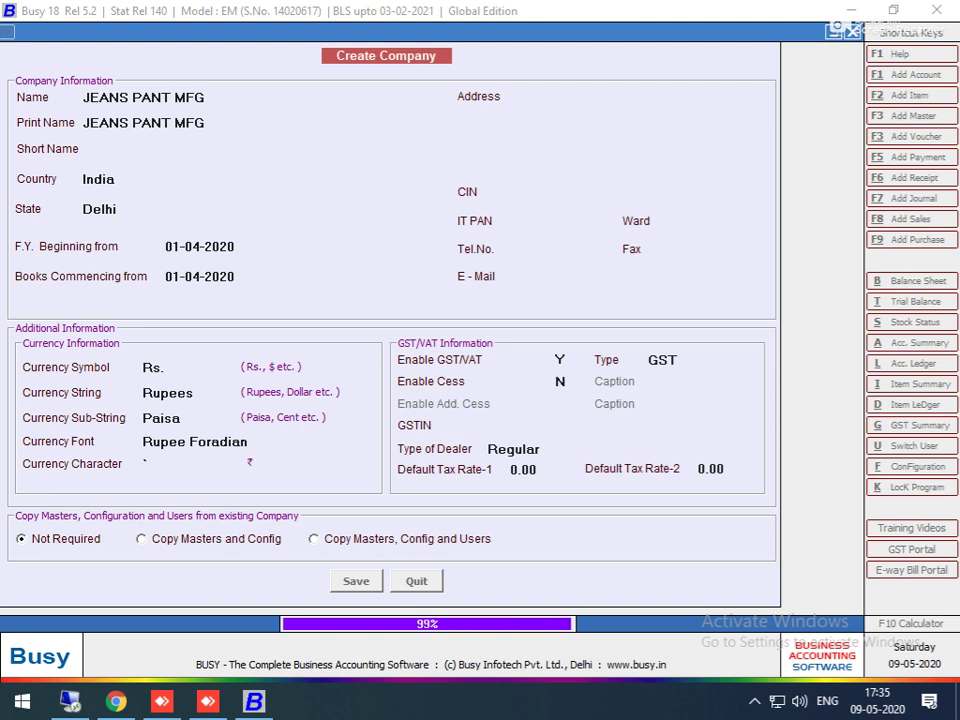
Require user authentication with superuser name J, enter and recheck the superuser password, save, and leave the company creation form
key(Return)
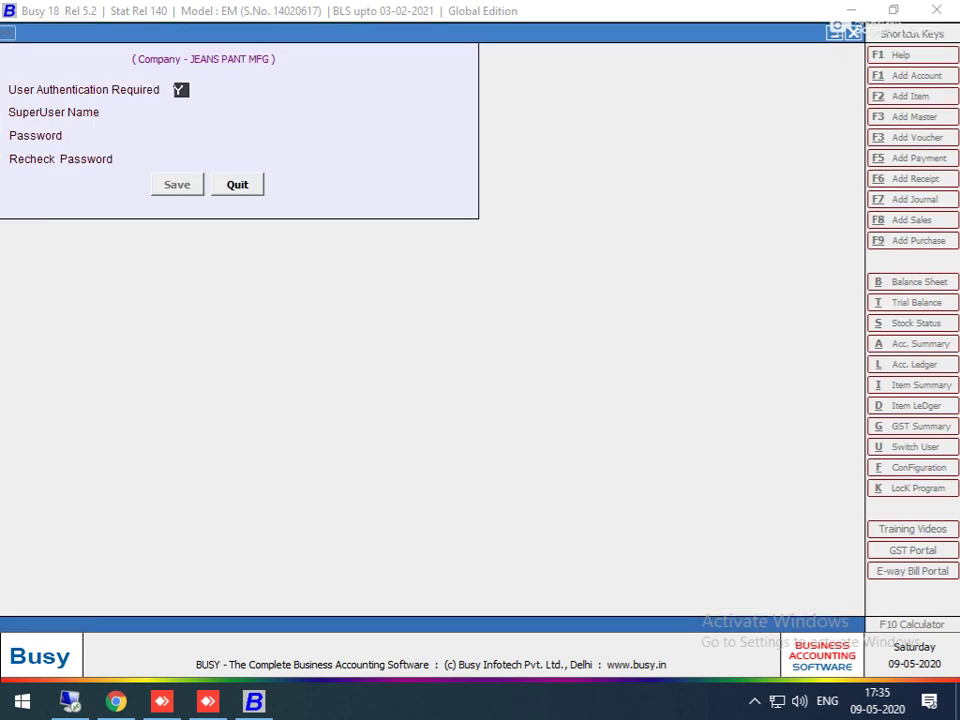
text(J)
key(Return)
text(*)
key(Return)
text(*)
key(Return)
key(Return)
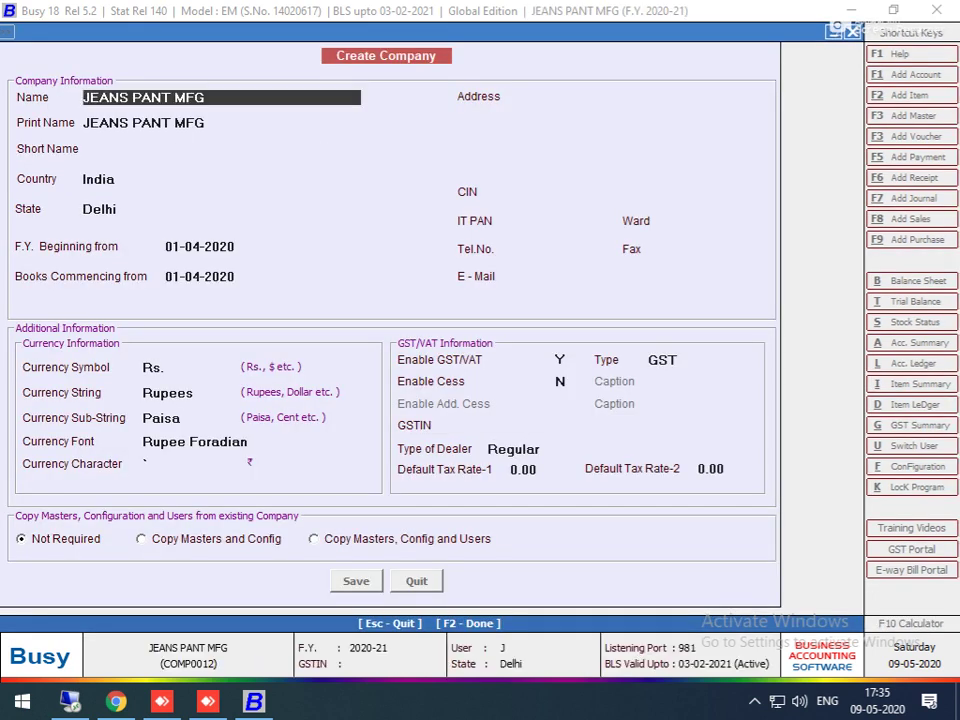
key(Escape)
key(Escape)
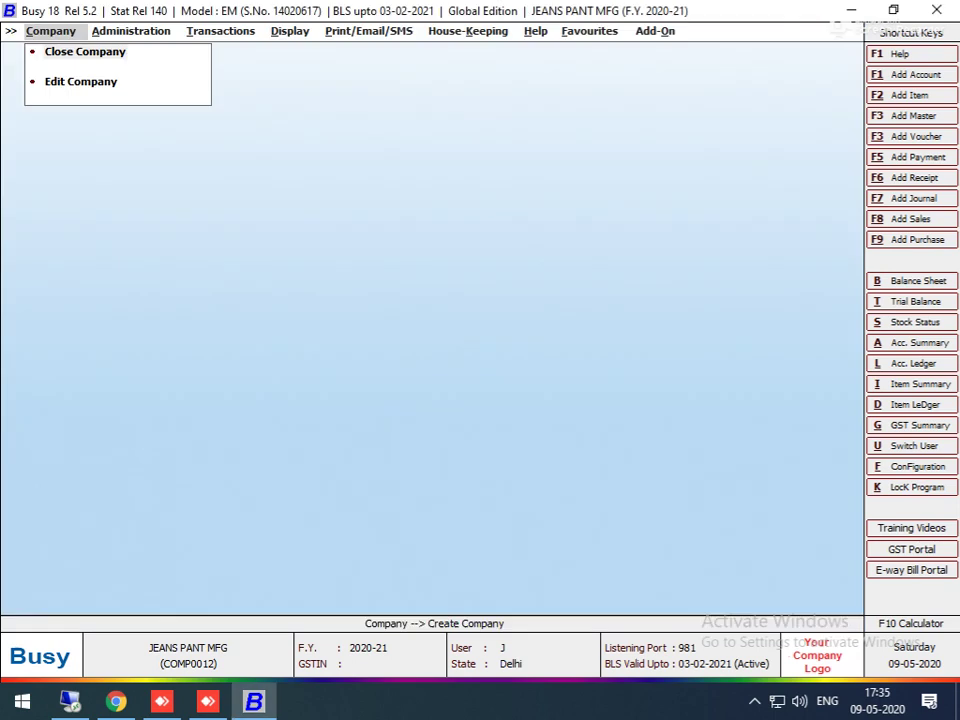
Open the PowerPoint presentation "proposal galaxy industries tronica city apparel park" from Local Disk (D:) and dismiss the add-in and activation notices
right_click(410, 702)
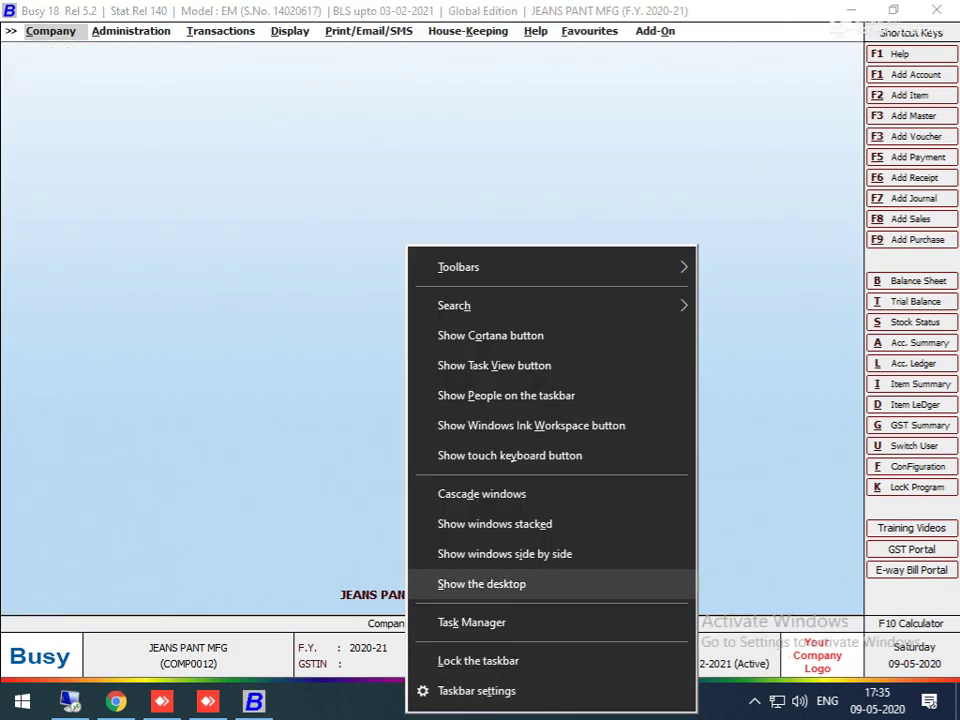
click(470, 583)
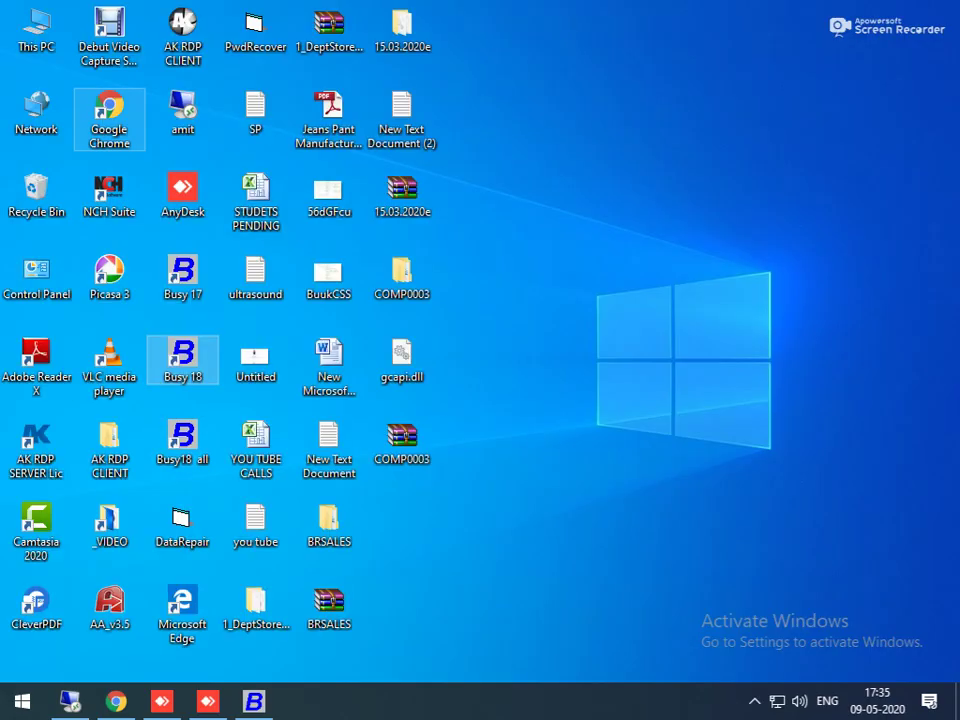
double_click(36, 30)
double_click(490, 315)
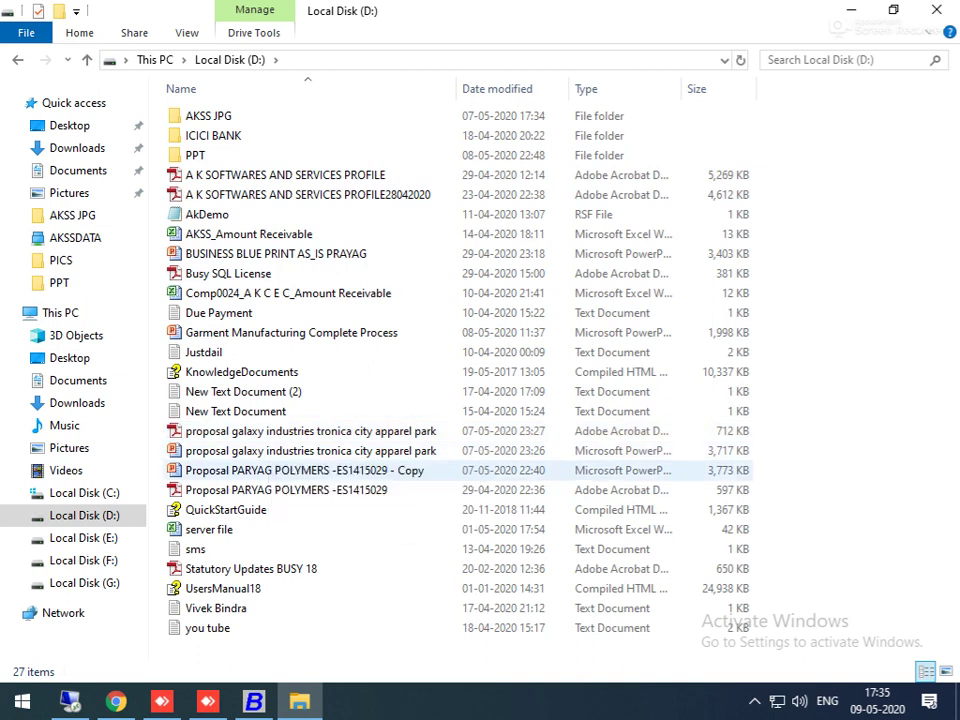
click(310, 450)
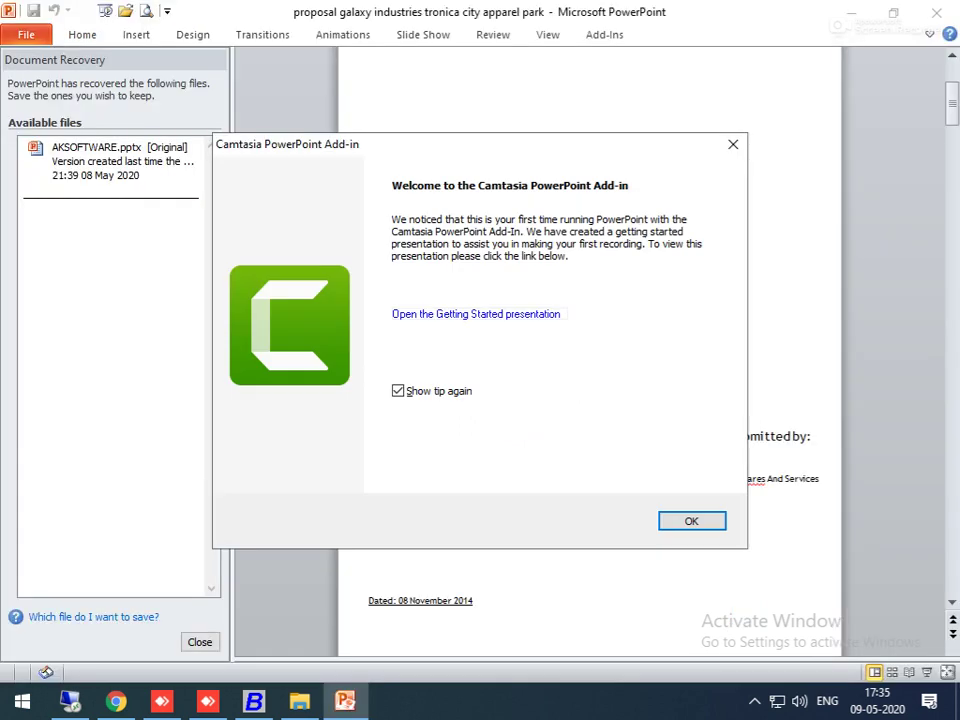
key(Return)
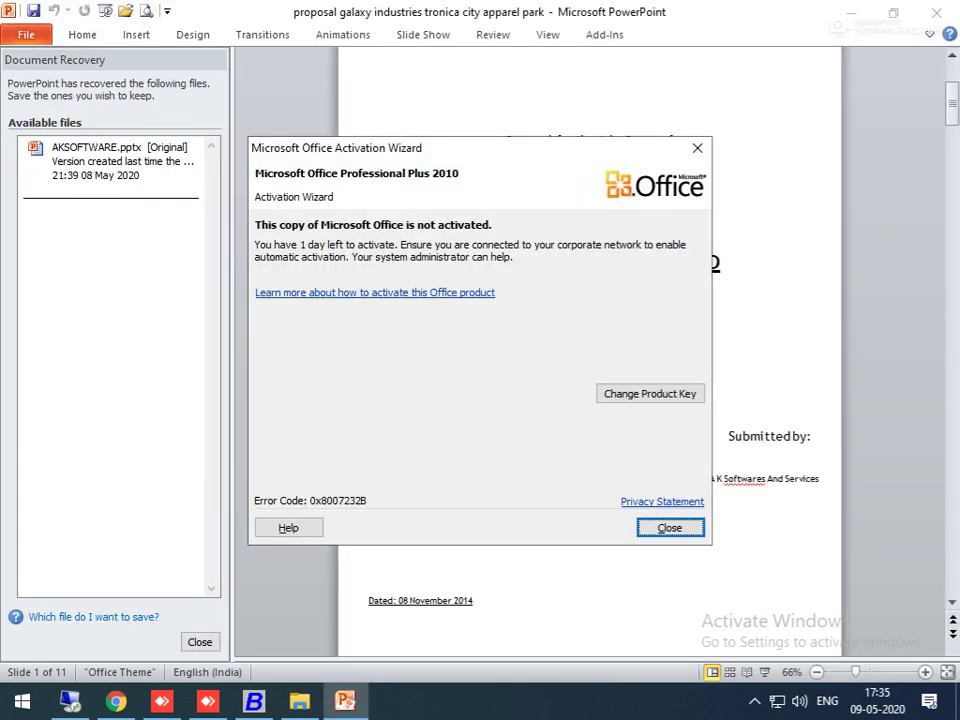
key(Return)
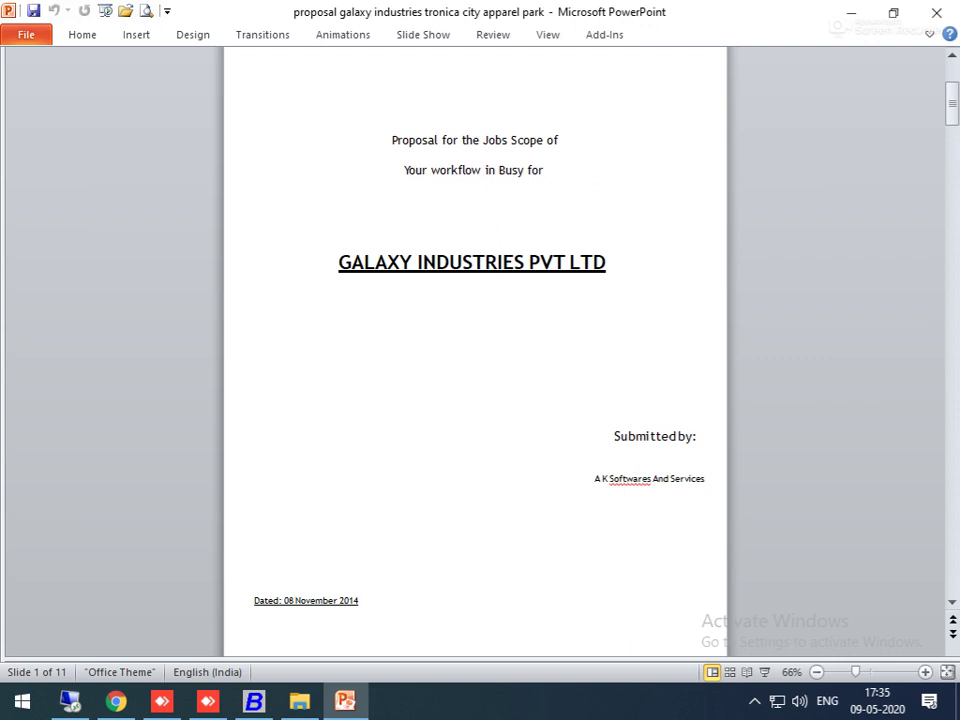
Review the proposal's Purchase module slide and its Purchase Cycle flowchart
key(Page_Down)
key(Page_Down)
key(Page_Down)
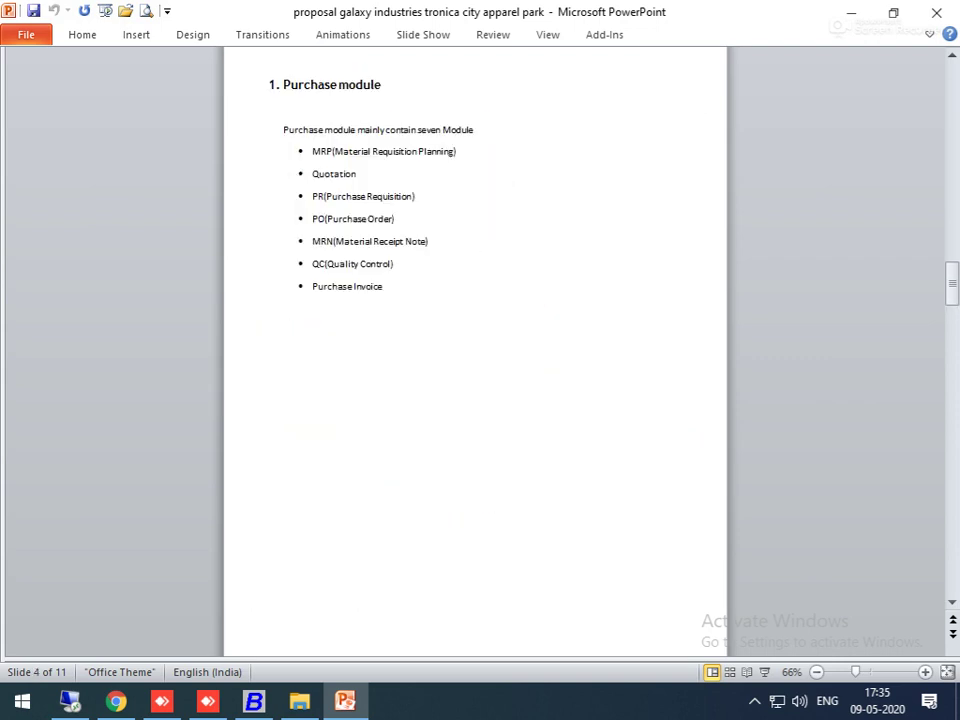
key(Page_Down)
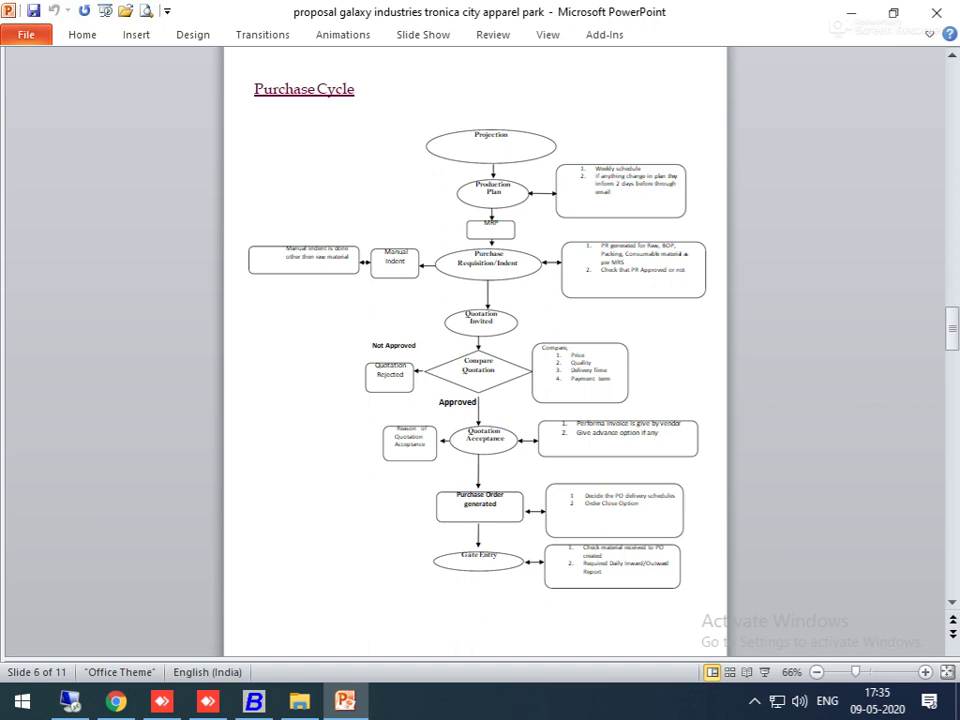
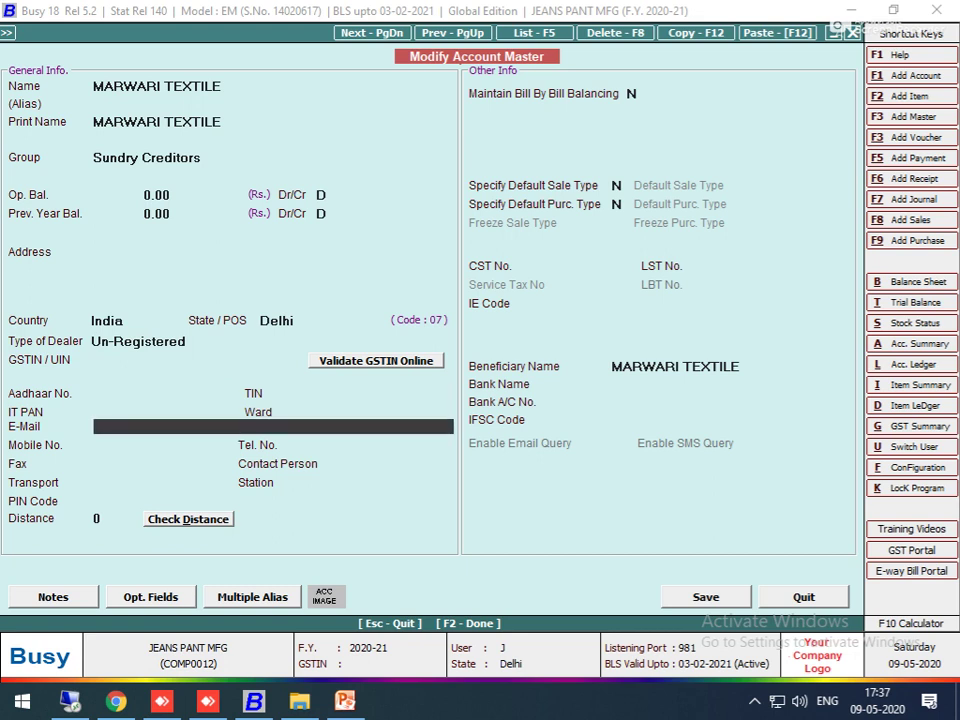
Leave the remaining contact details of the MARWARI TEXTILE account blank, save the account master and return to the purchase voucher
key(Return)
key(Return)
key(Return)
key(F2)
key(Return)
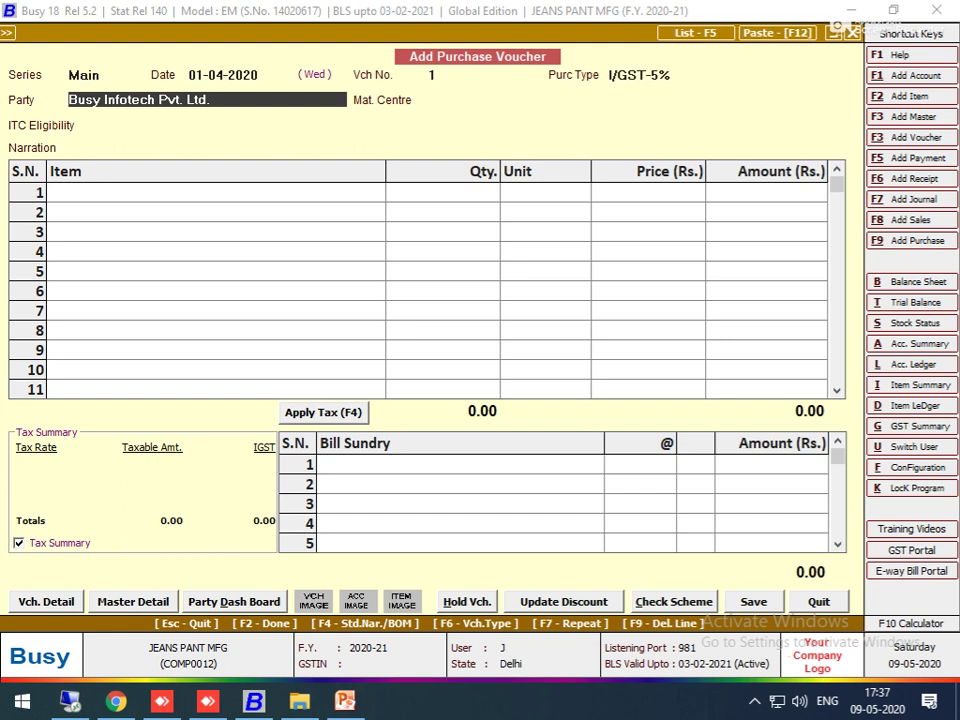
Select MARWARI TEXTILE as the purchase voucher's party and agree to continue with a tax invoice for an unregistered party
text(MAR)
key(Return)
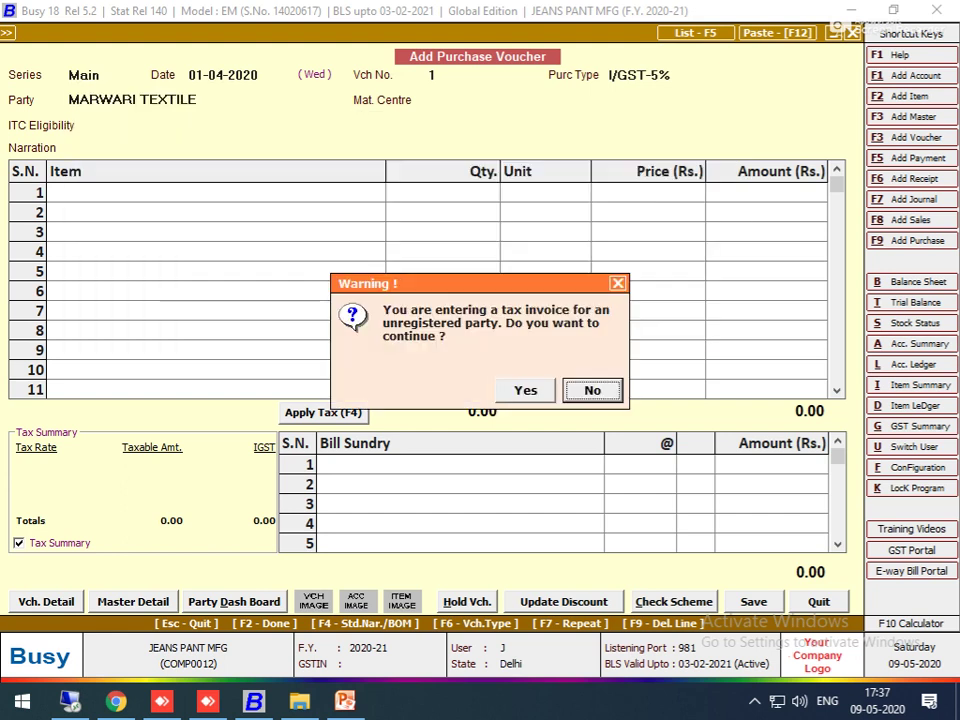
key(y)
key(y)
key(Return)
key(Left)
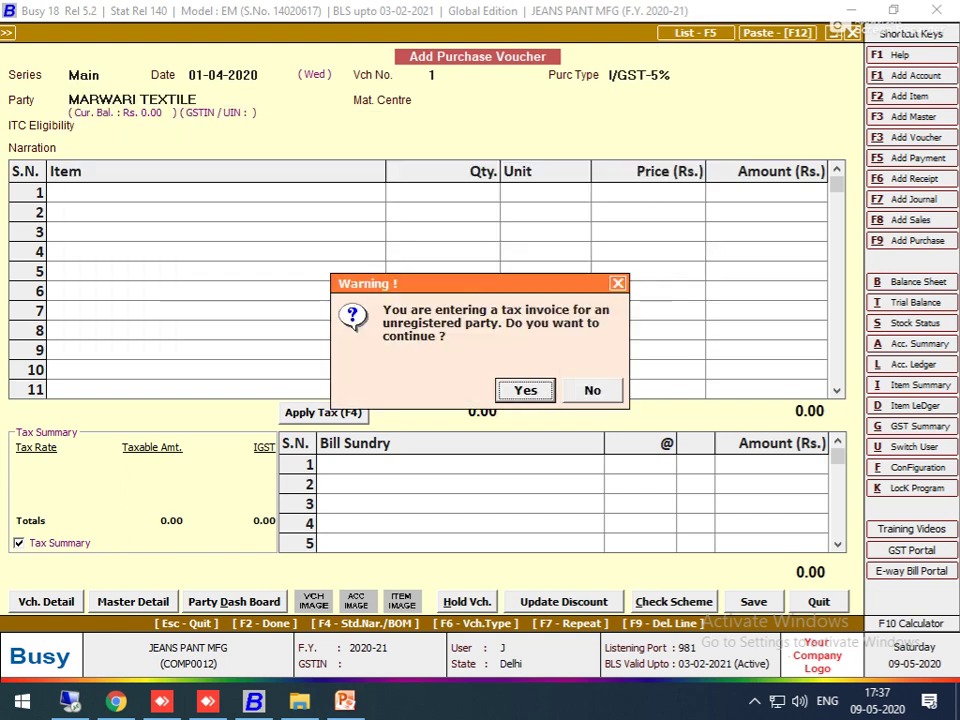
key(Return)
key(Return)
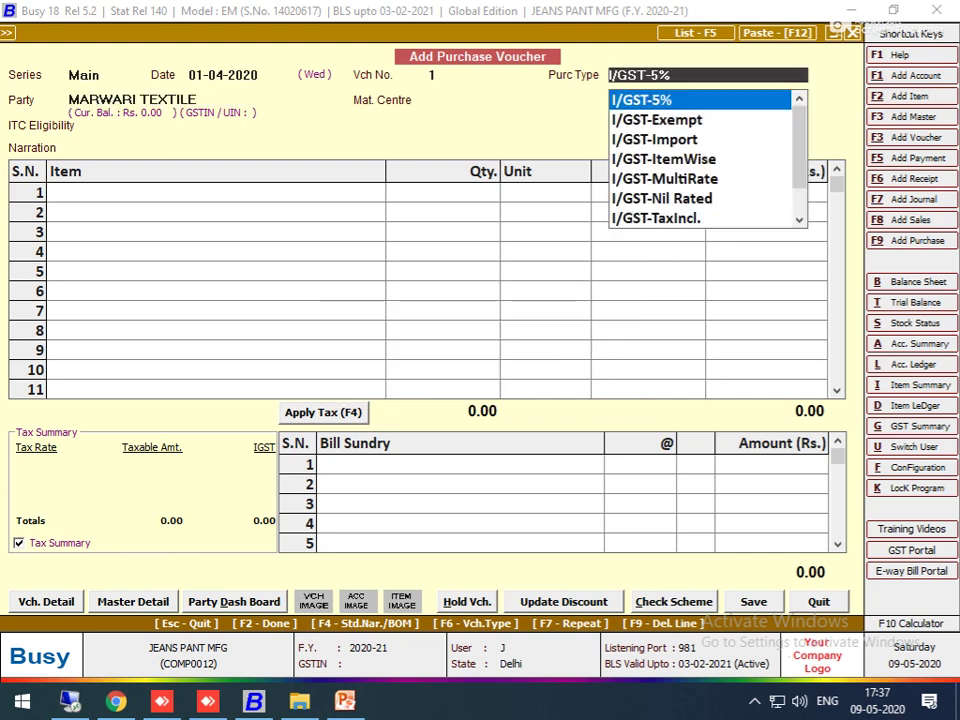
Set the purchase type to L/GST-5%, accept the unregistered-party prompt, and use material centre Main Store with ITC eligibility Input Goods/Services
text(L)
key(Down)
key(Down)
key(Down)
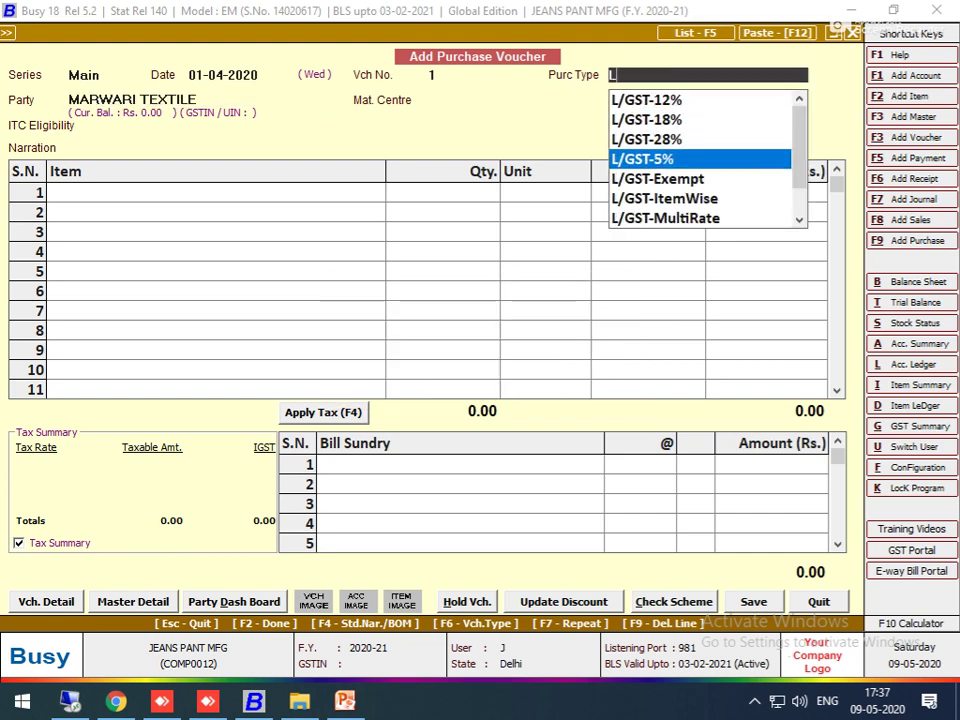
key(Return)
key(Return)
key(Left)
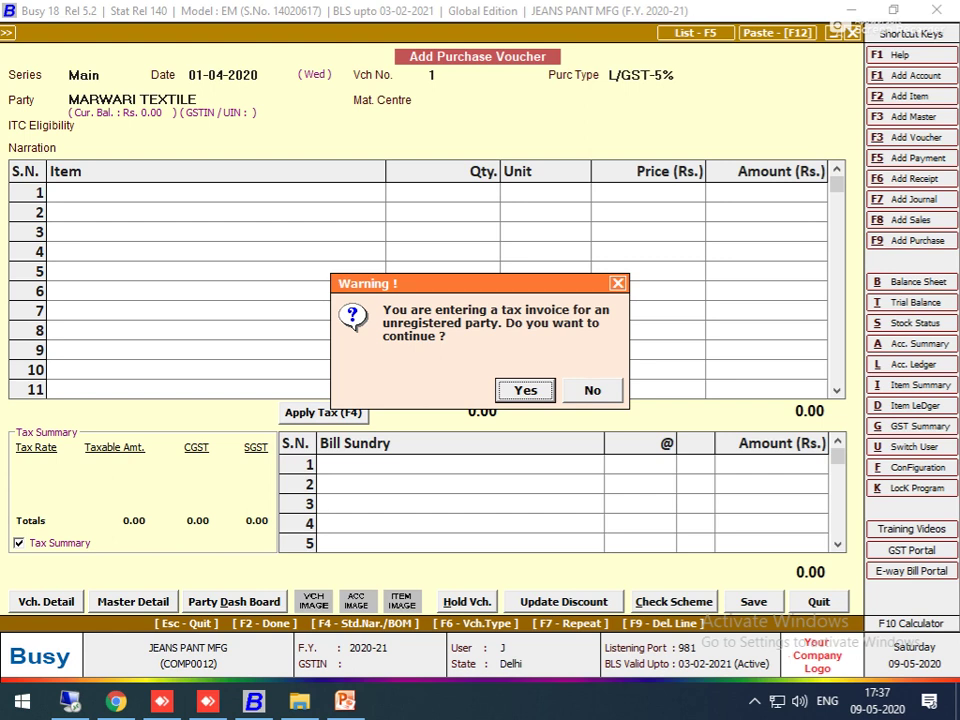
key(Return)
key(Return)
key(Return)
key(Return)
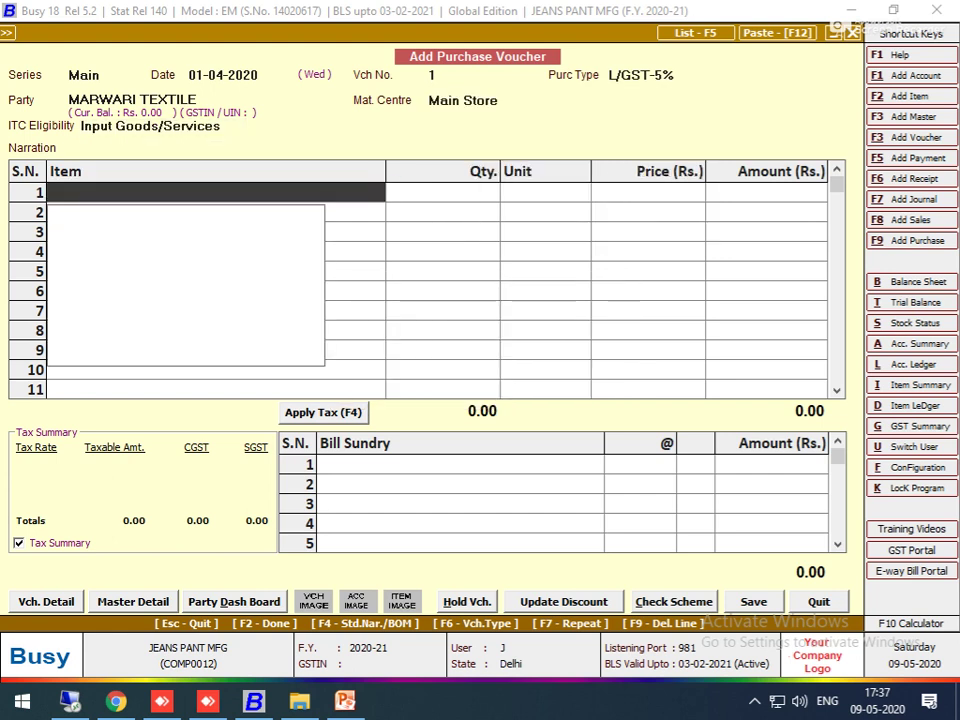
Begin a new item master from the voucher's first item line and name it CLOTH-1, without an alias
key(F2)
text(CLO)
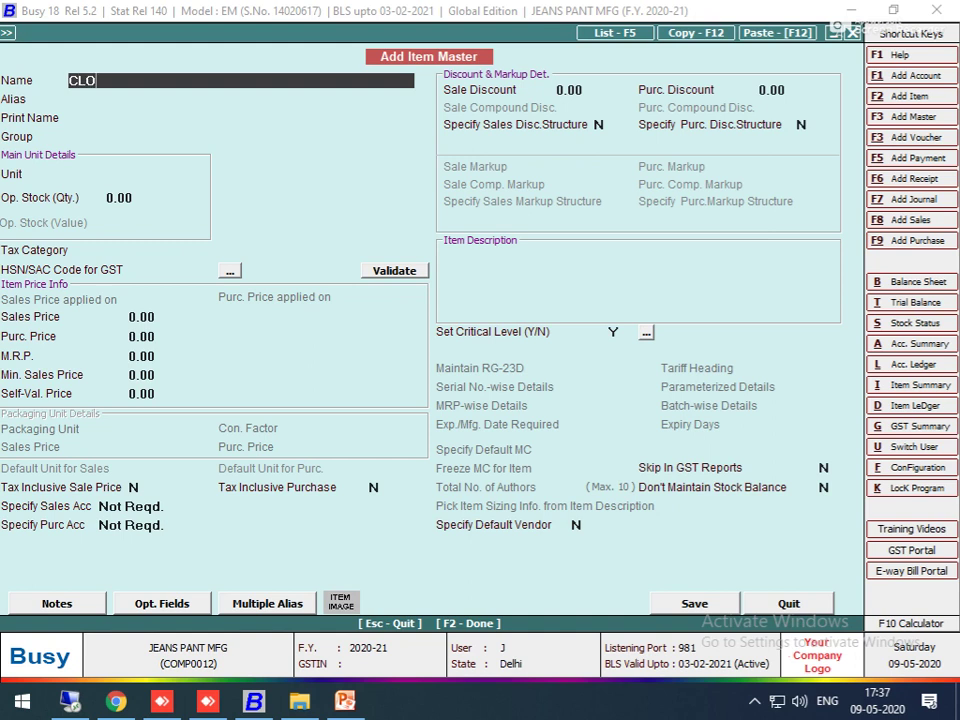
text(TH-1)
key(Return)
key(Return)
key(Return)
key(Return)
Create an item group named CLOTH under General, with no HSN code or tax category, and assign it to the item
click(94, 137)
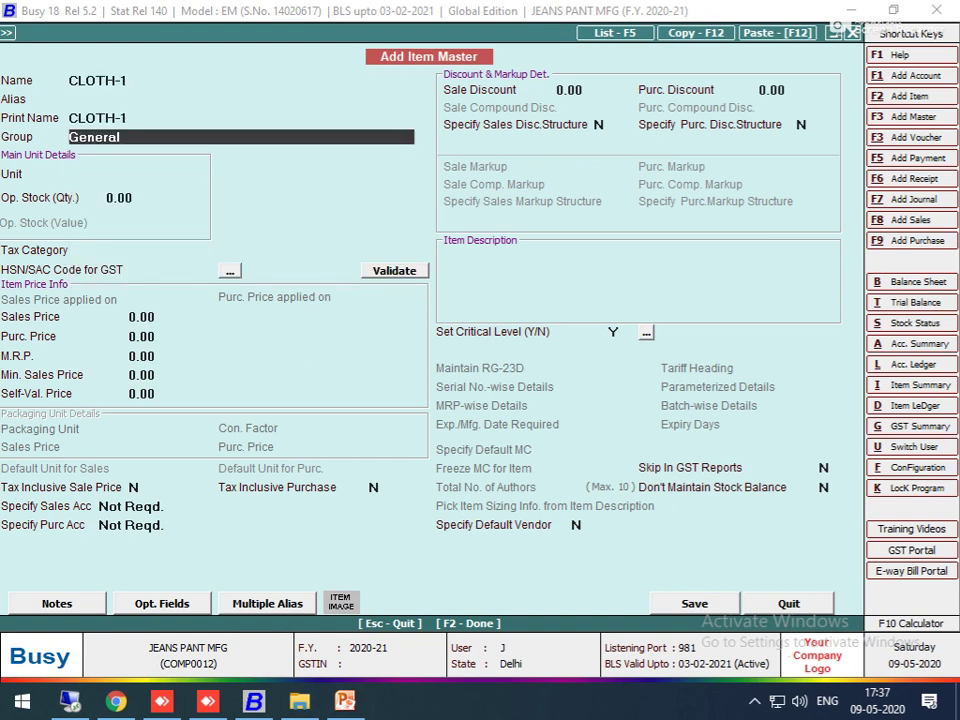
key(alt+c)
text(CLOTH)
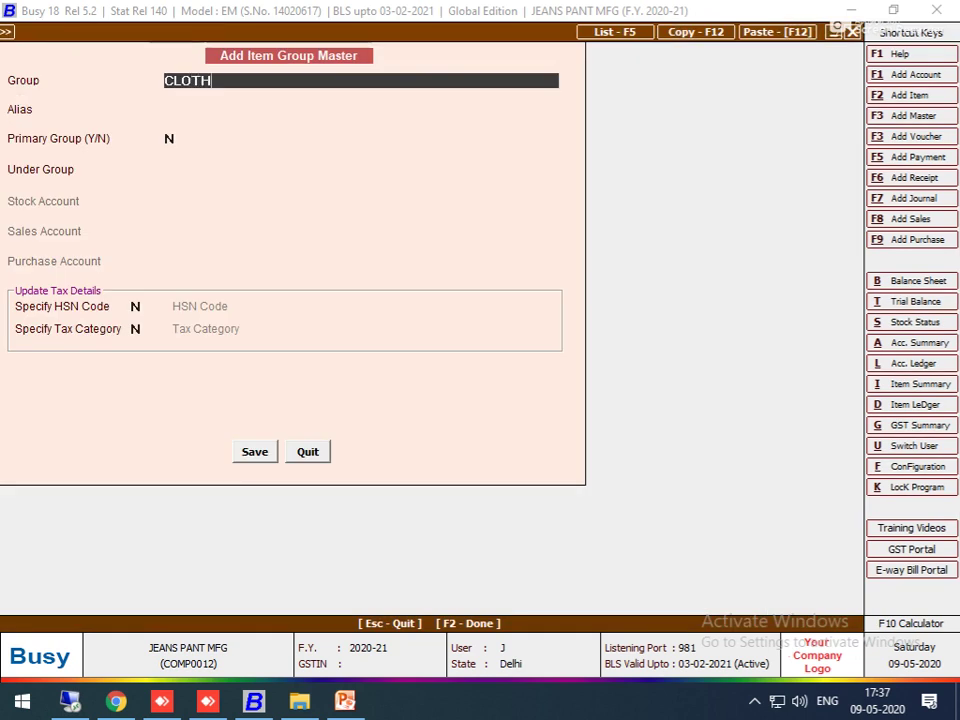
key(Return)
key(Return)
key(Return)
key(Return)
key(Return)
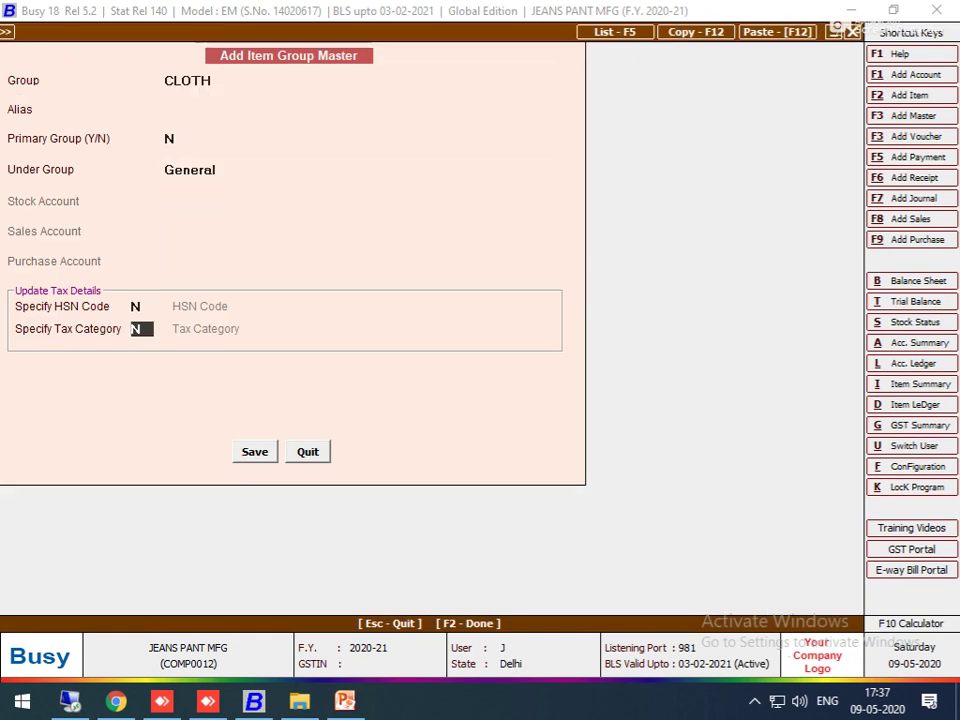
key(Return)
Set the item's unit to Metre and its tax category to GST 5%
text(M)
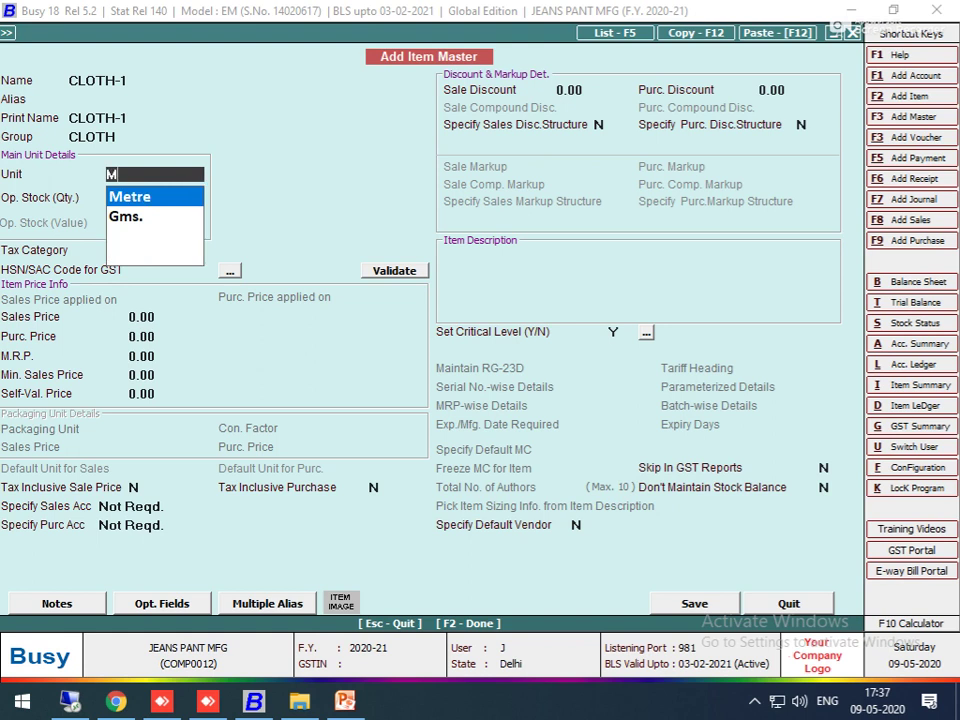
key(Return)
key(Return)
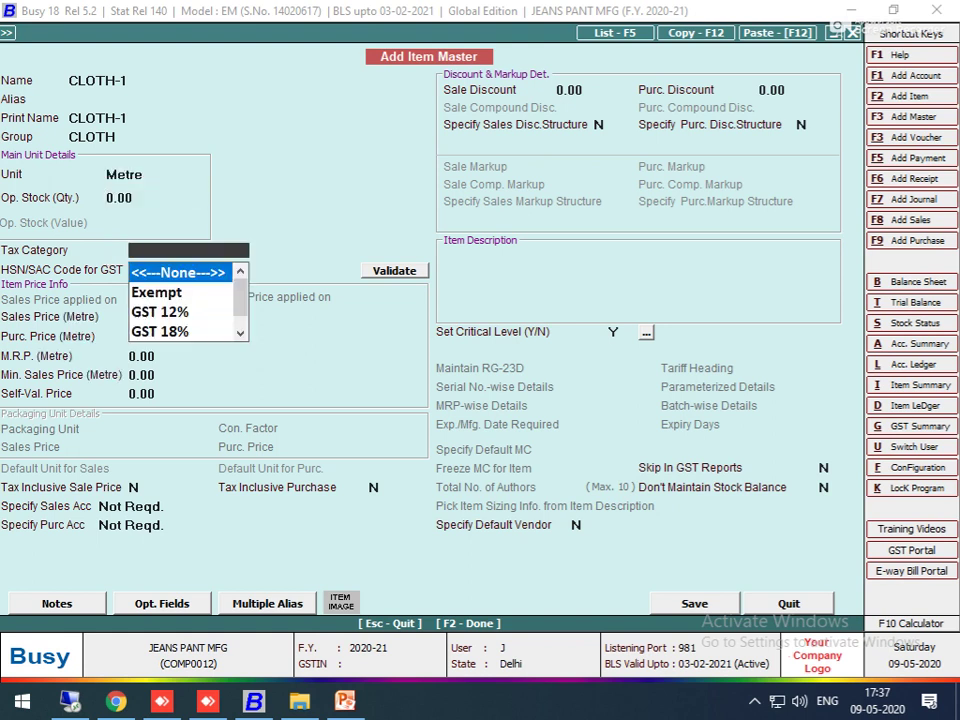
text(5)
key(Return)
Save the CLOTH-1 item without an HSN/SAC code and use it on the voucher's first item line
key(Return)
key(Return)
key(Return)
key(Return)
key(Return)
key(Return)
key(Left)
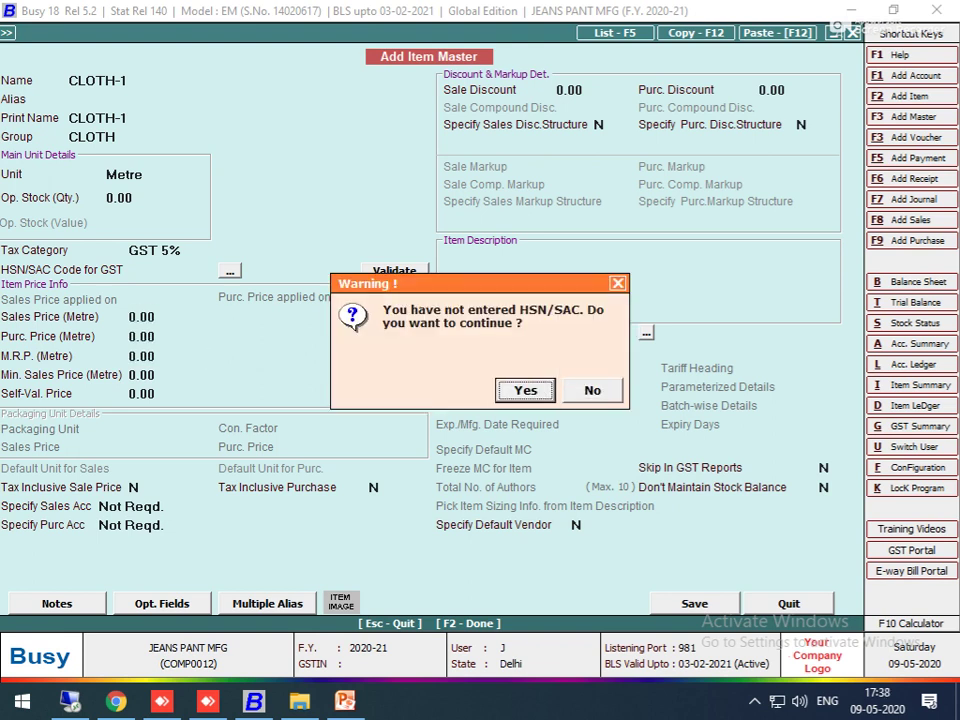
key(Return)
key(F2)
key(Return)
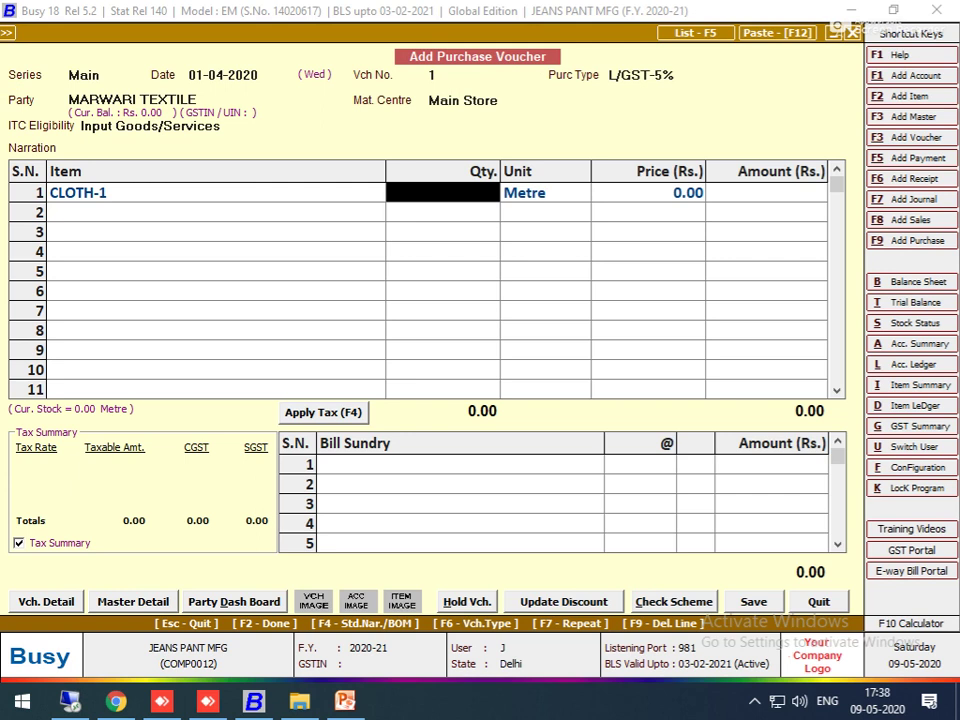
Enter a quantity of 15000 metres at a price of 120 for CLOTH-1
text(15000)
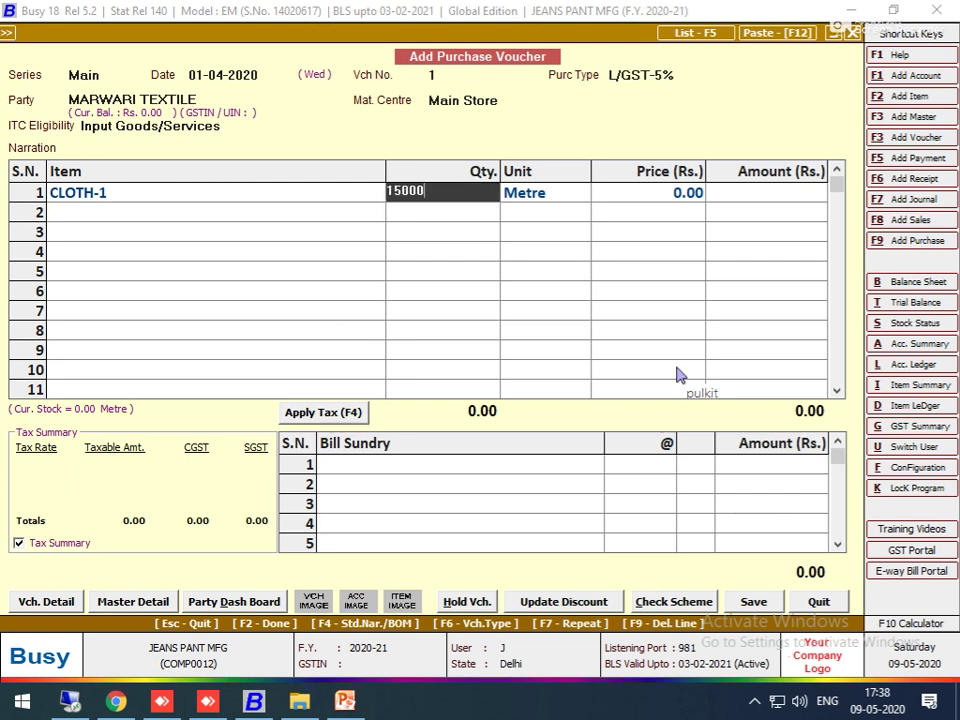
key(Return)
key(Return)
text(120)
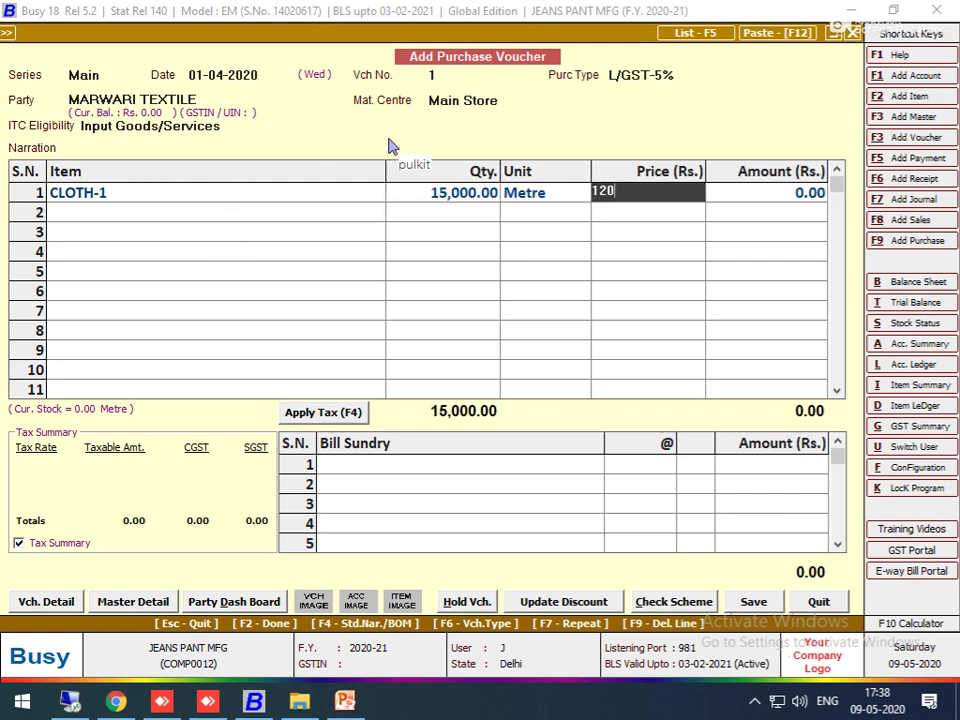
key(Return)
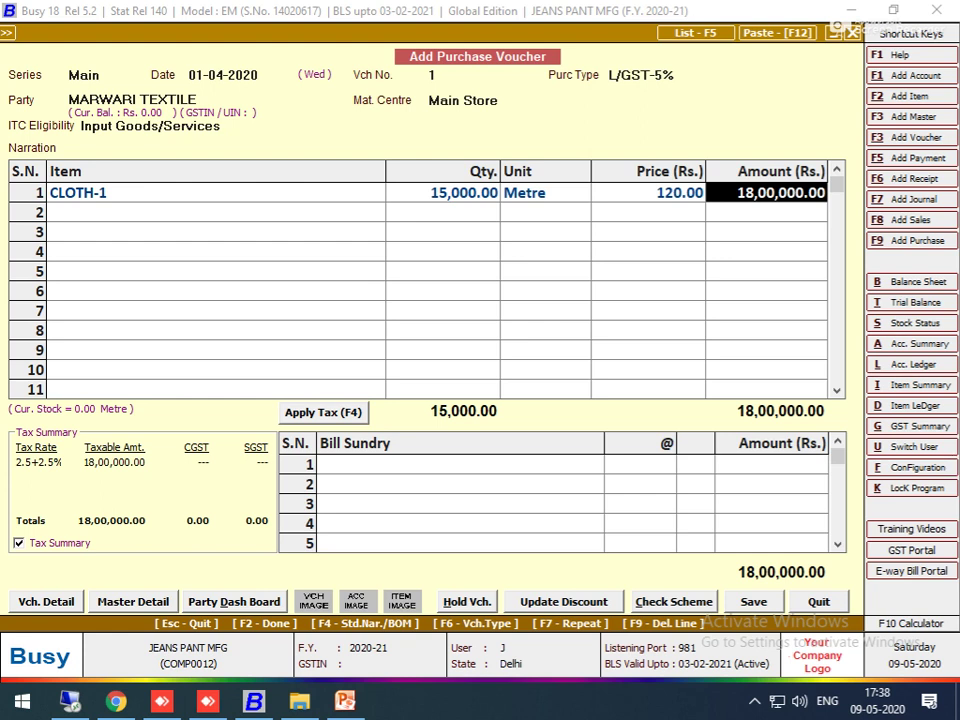
Change the CLOTH-1 quantity to 500 metres and keep the price and calculated amount
key(shift+Tab)
key(shift+Tab)
key(shift+Tab)
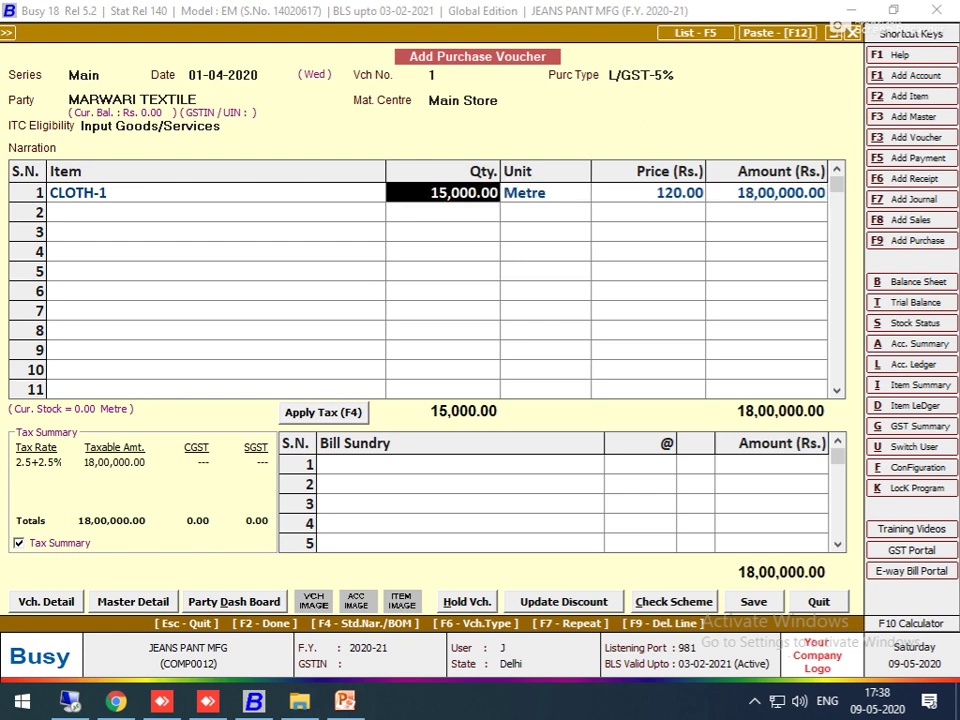
text(500)
key(Return)
key(Return)
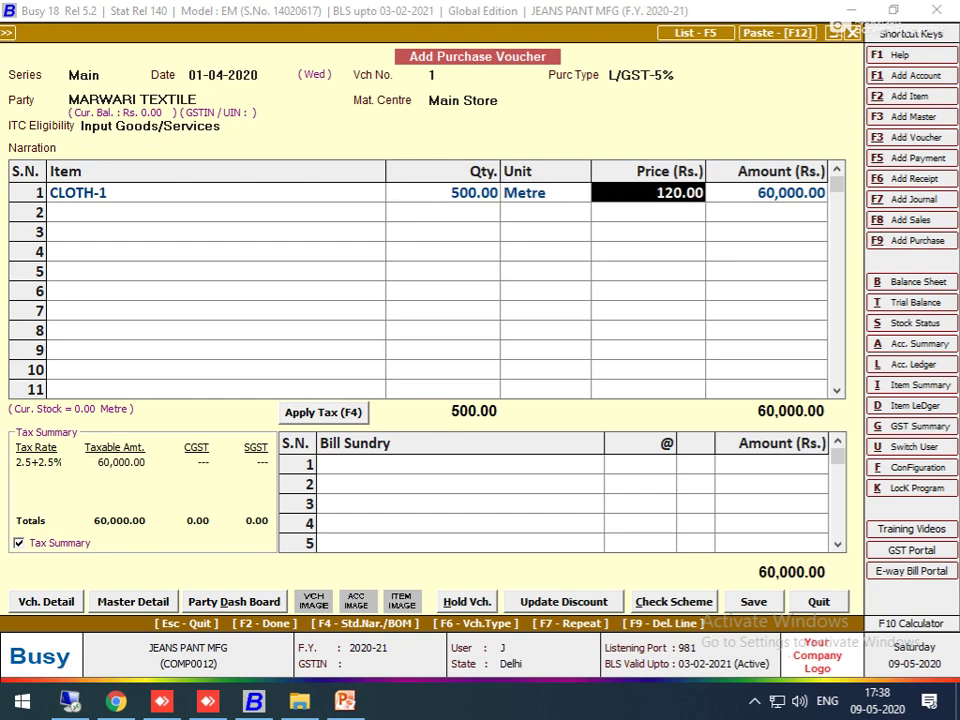
key(Return)
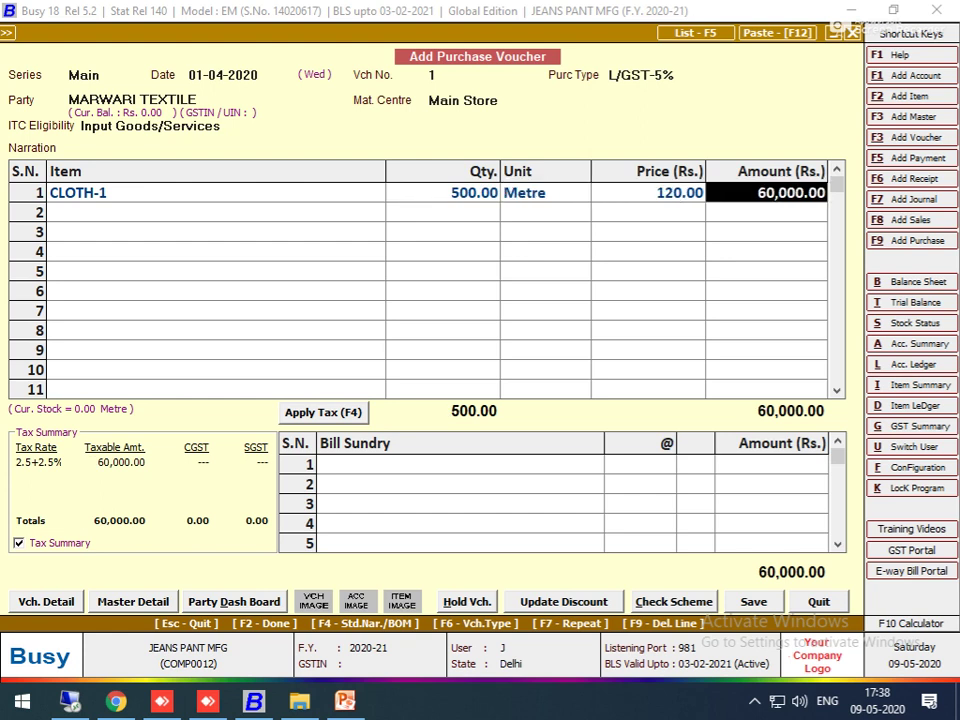
Finish the item list and add Freight & Forwarding Charges of 1,500 as a bill sundry
key(Return)
key(Return)
text(FR)
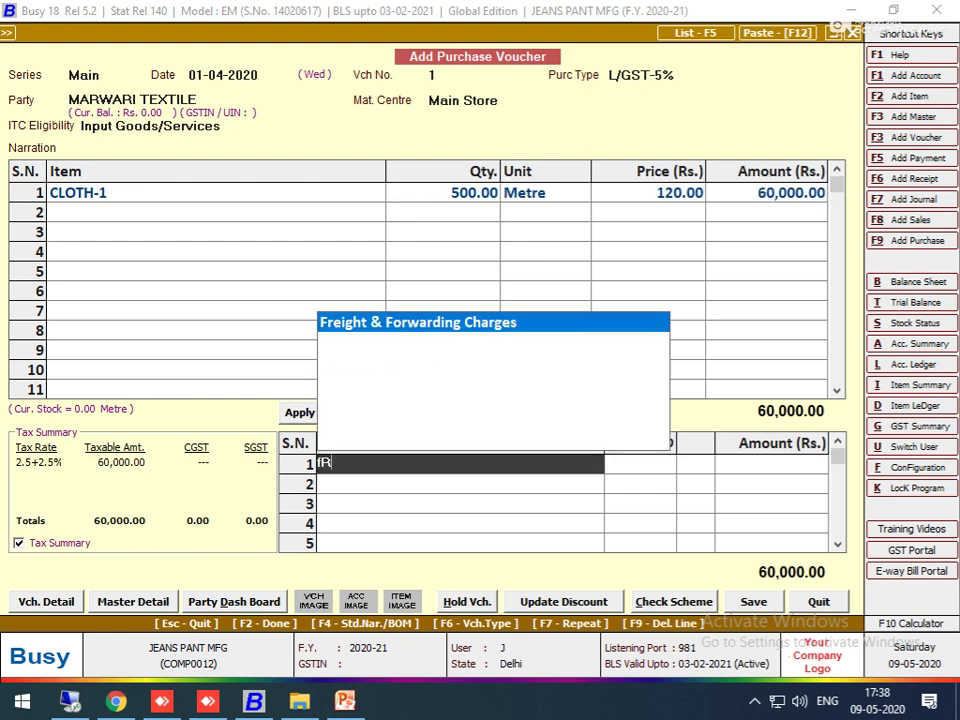
key(Return)
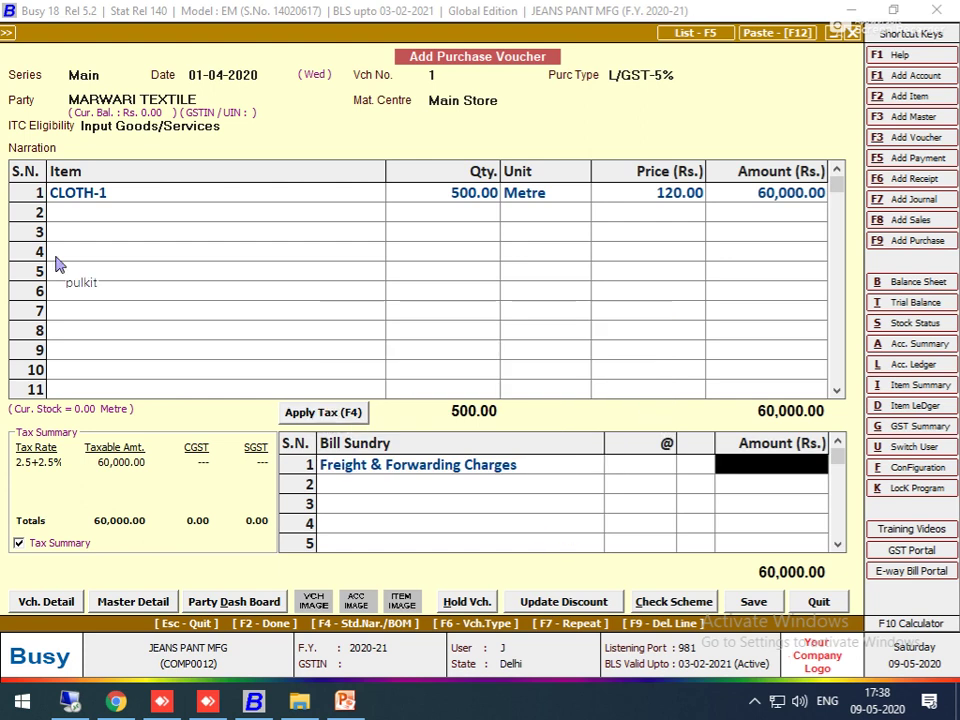
text(1,5)
text(00)
key(Return)
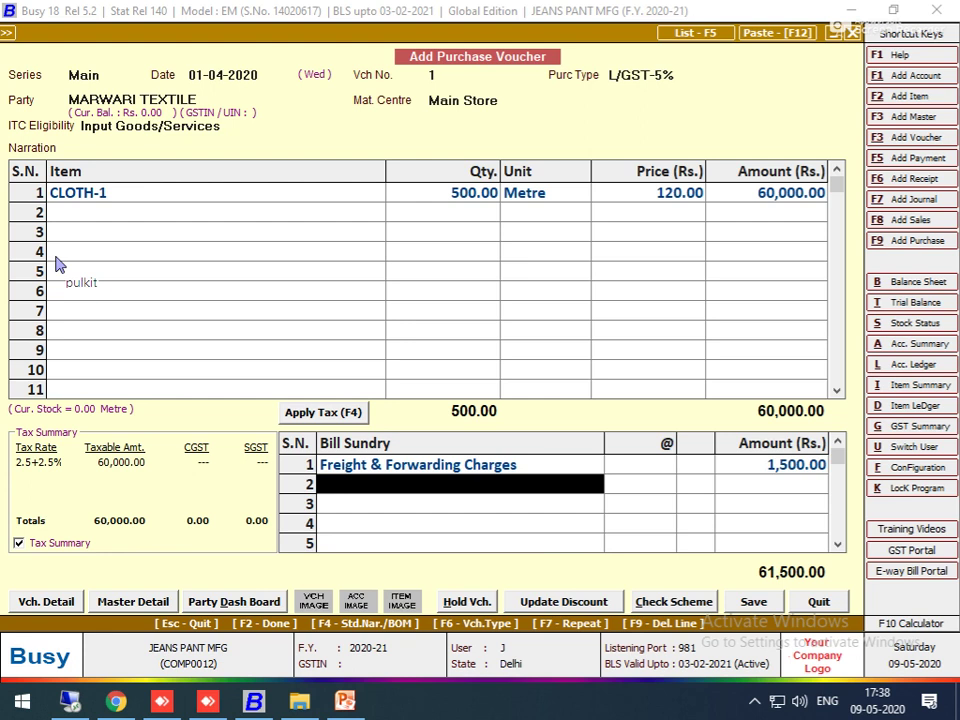
Apply CGST and SGST to the MARWARI TEXTILE purchase and save it despite the unregistered party, keeping the default GST bill details
key(F4)
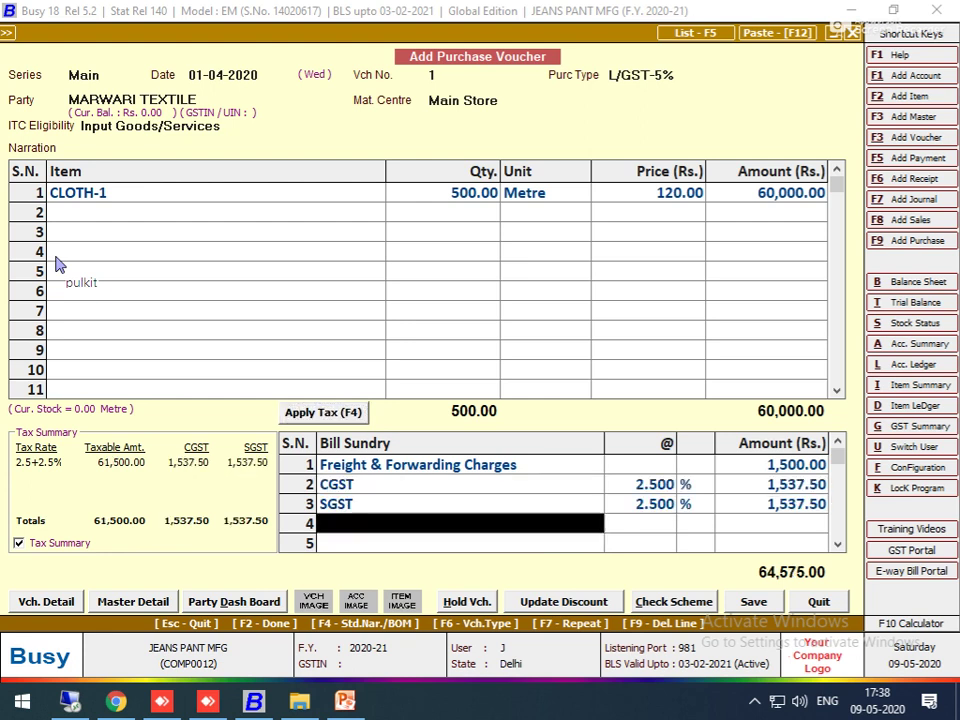
key(F2)
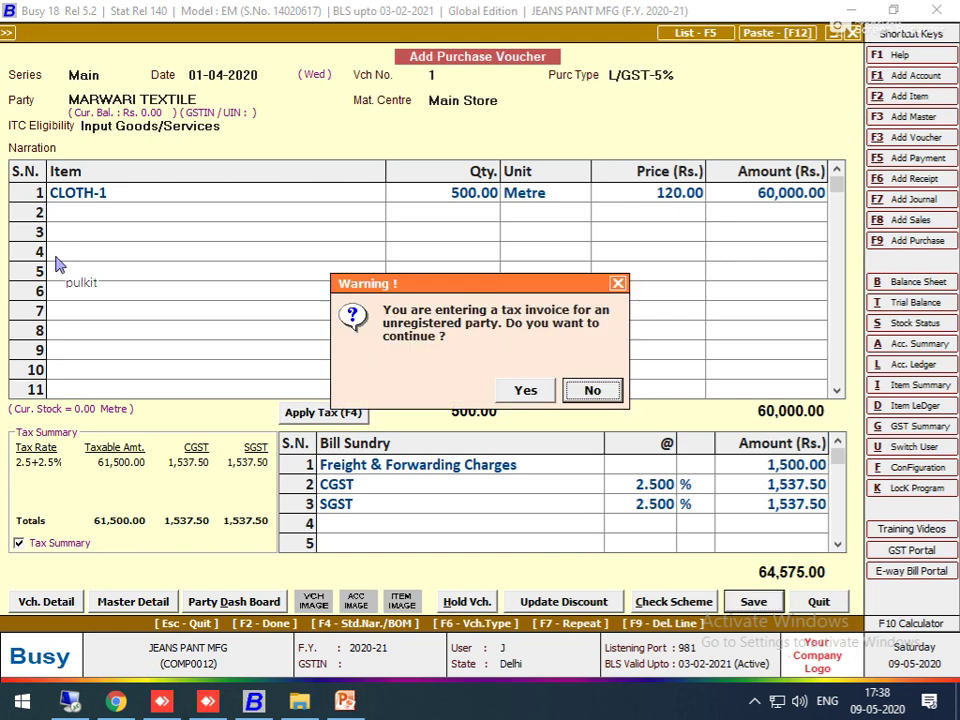
key(y)
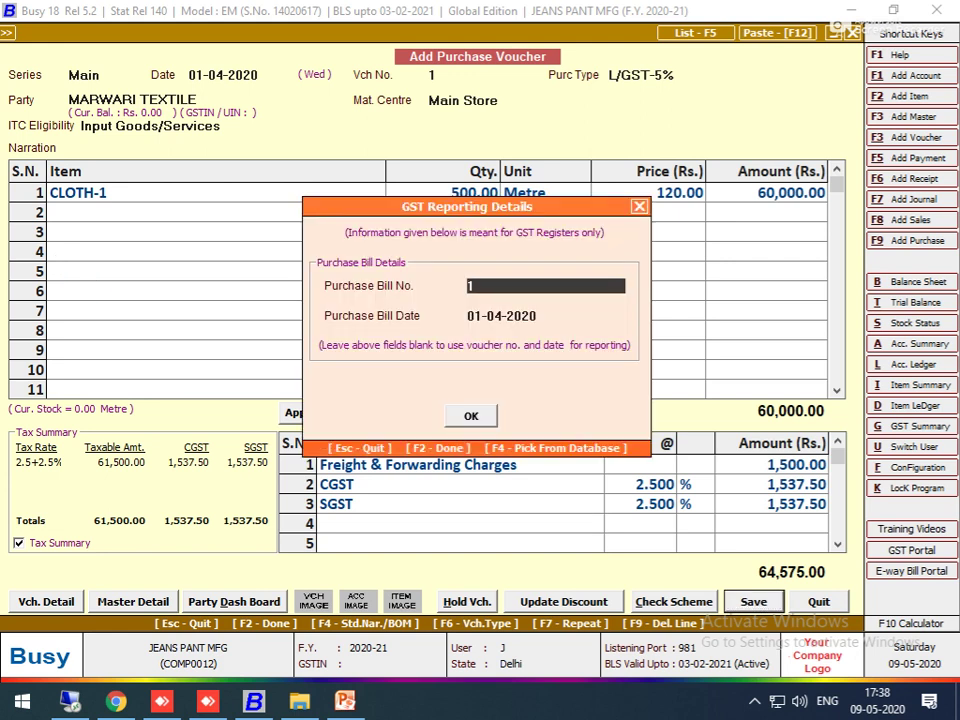
key(Return)
key(Return)
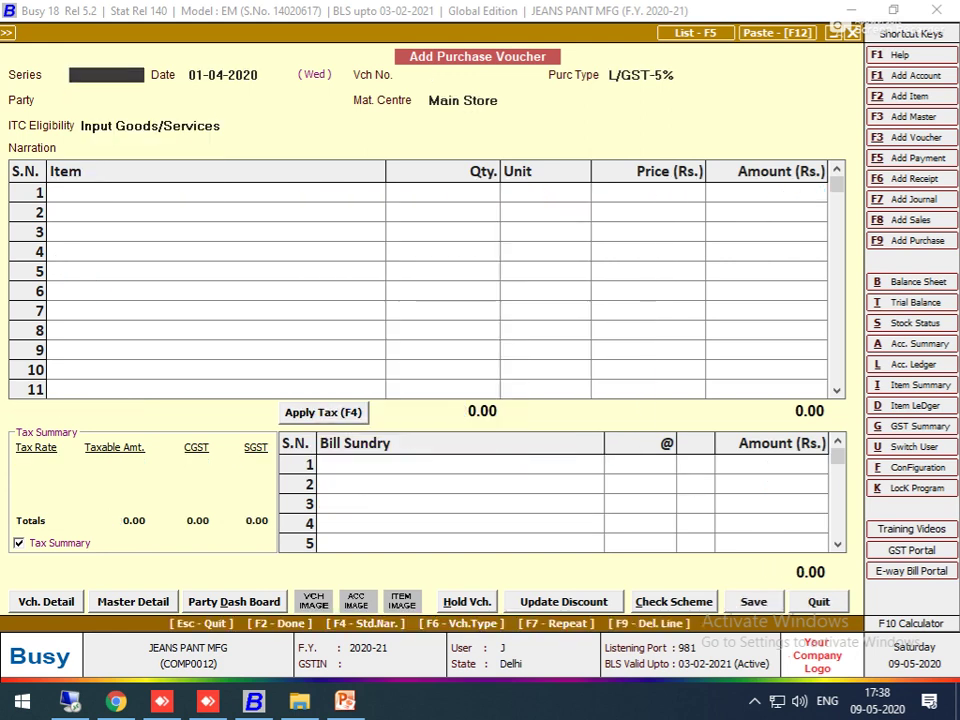
Start another purchase voucher in the Main series, dated 02-04-2020 with voucher number 2
key(Escape)
key(Return)
key(Return)
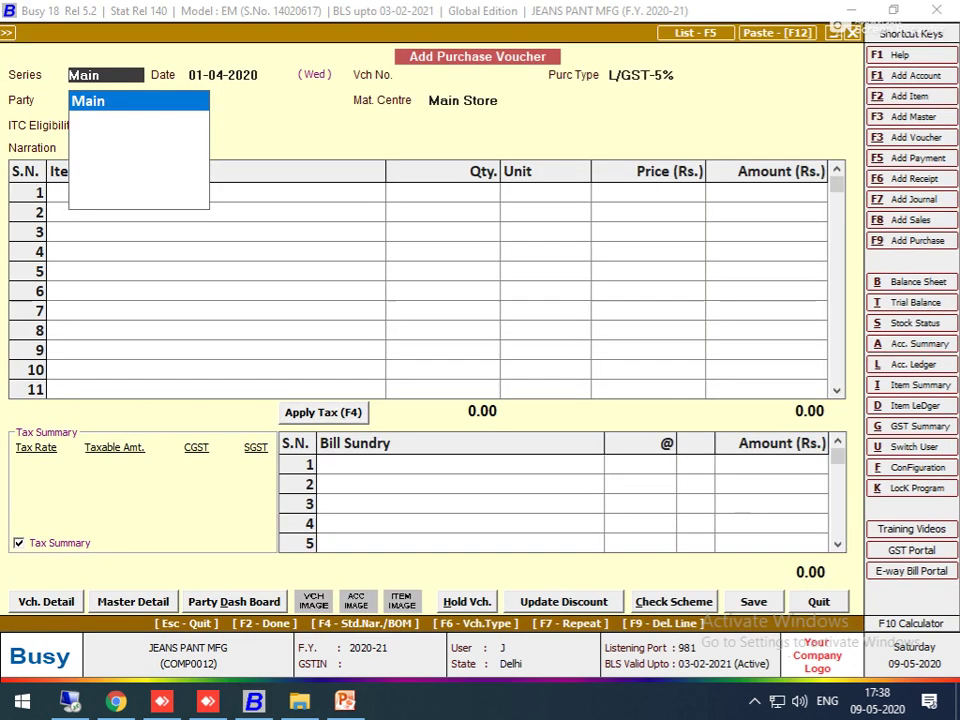
key(Return)
text(2)
key(Return)
text(2)
key(Return)
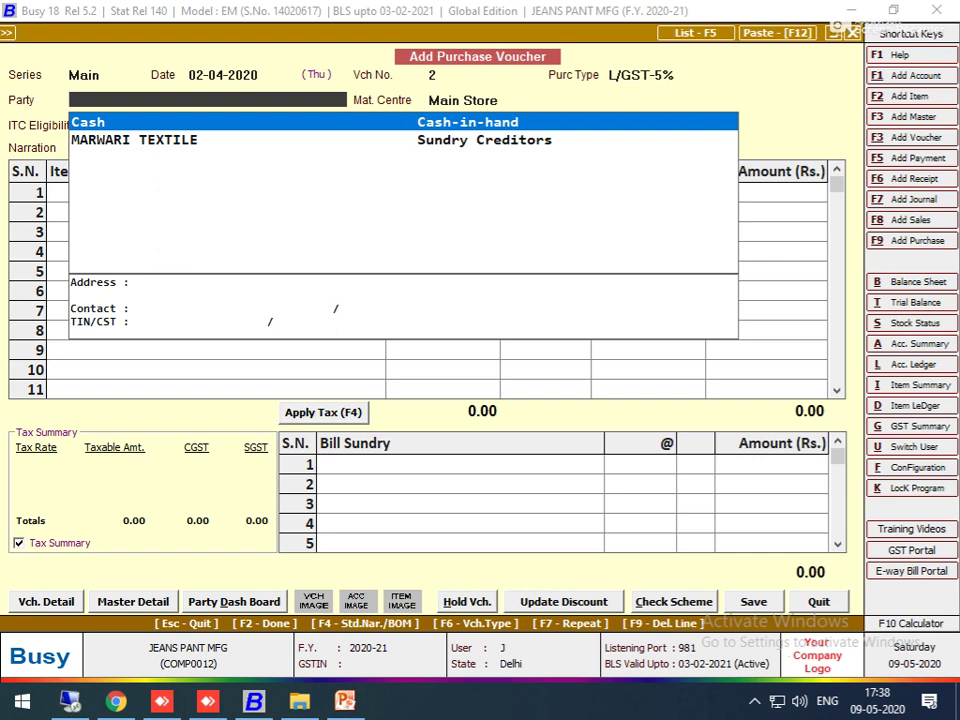
Create a party account named ABC TRADING CO in the Sundry Creditors group, leaving opening balances at zero and the address empty
key(alt+c)
text(ABC TRADING CO)
key(Return)
key(Return)
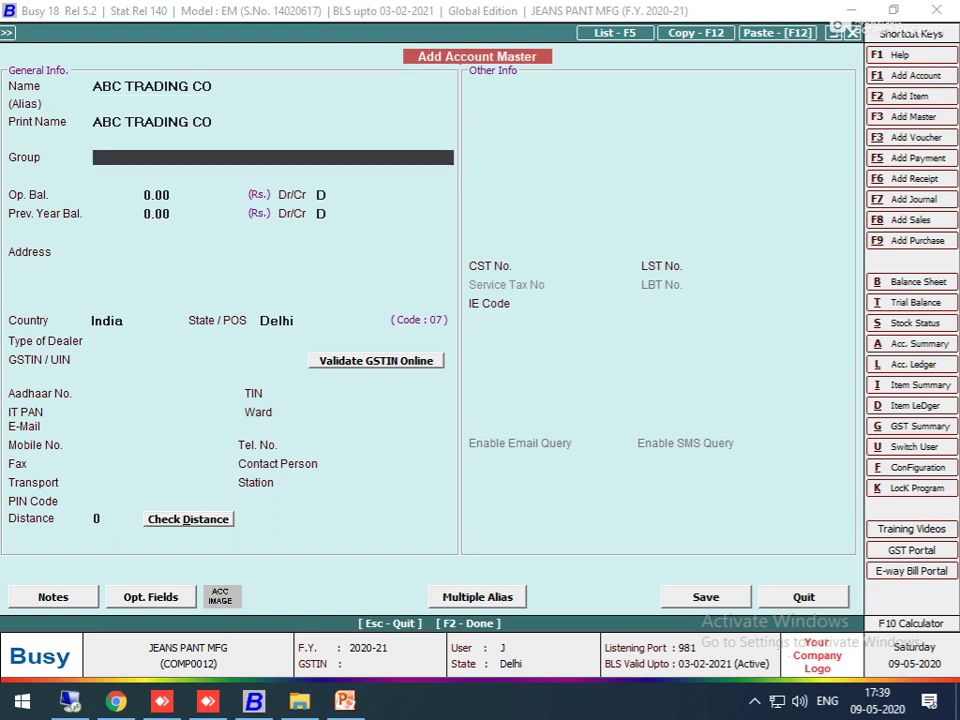
text(SUN)
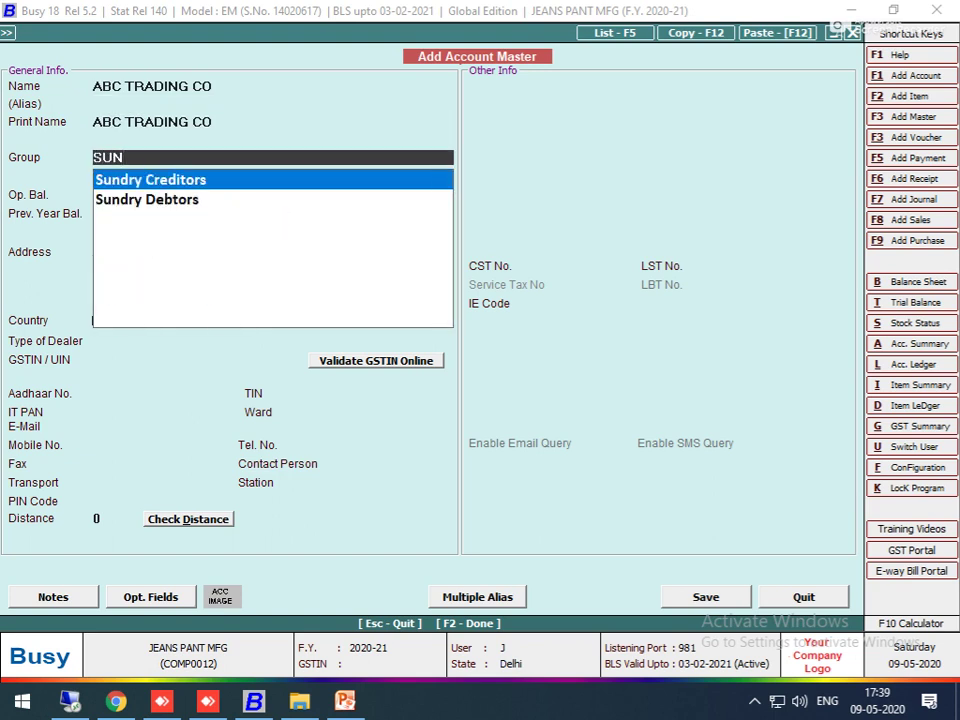
key(Return)
key(Return)
key(Return)
key(Return)
key(Return)
key(Return)
key(Return)
key(Return)
key(Return)
key(Return)
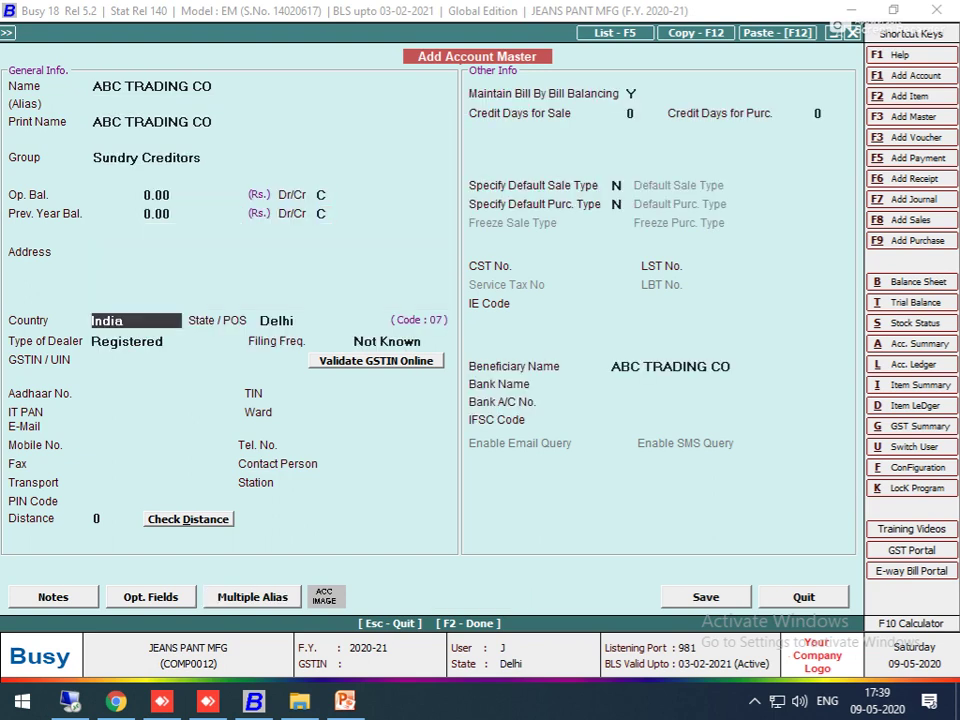
Set ABC TRADING CO's type of dealer to Un-Registered without a GSTIN and save the account
key(Return)
key(Down)
key(Return)
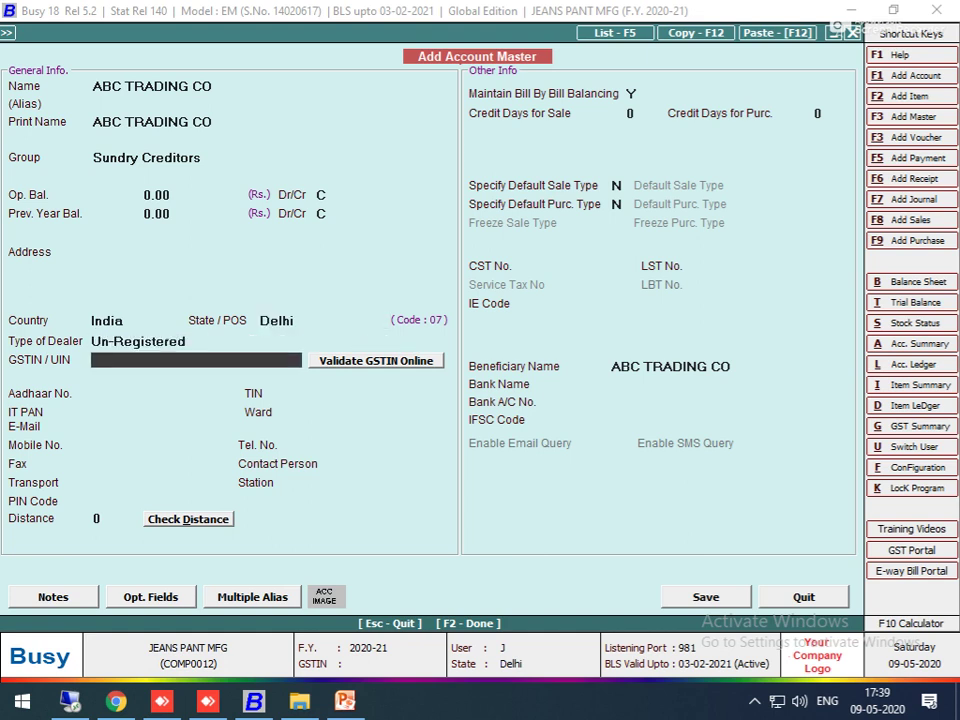
key(F2)
key(Return)
key(Return)
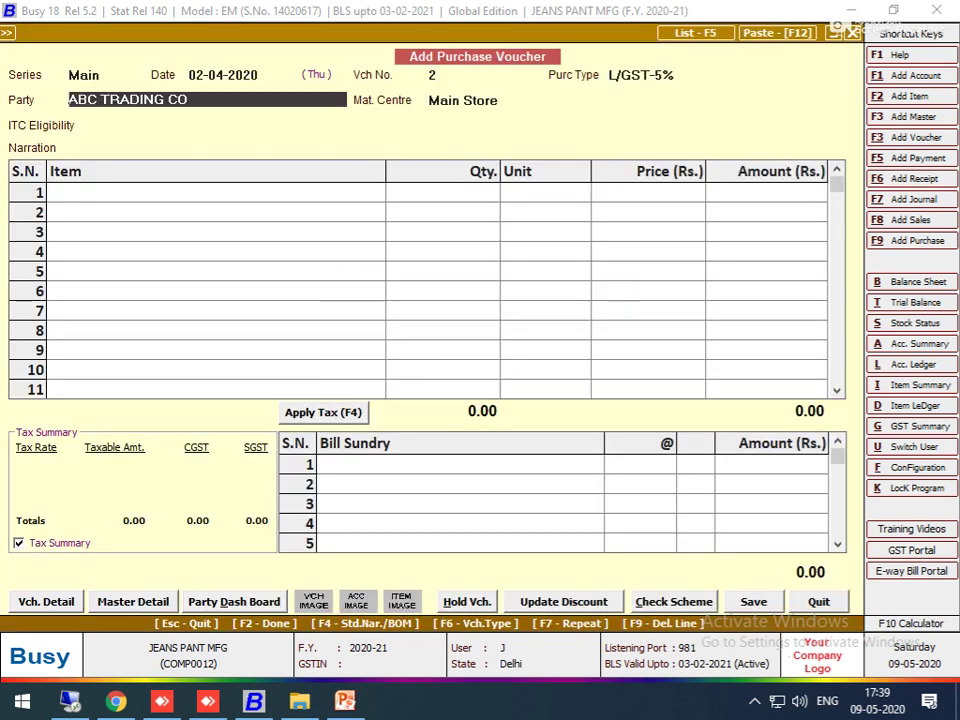
Use ABC TRADING CO as the voucher's party, keep ITC eligibility at Input Goods/Services and leave the narration empty
key(Return)
key(Left)
key(Return)
key(Return)
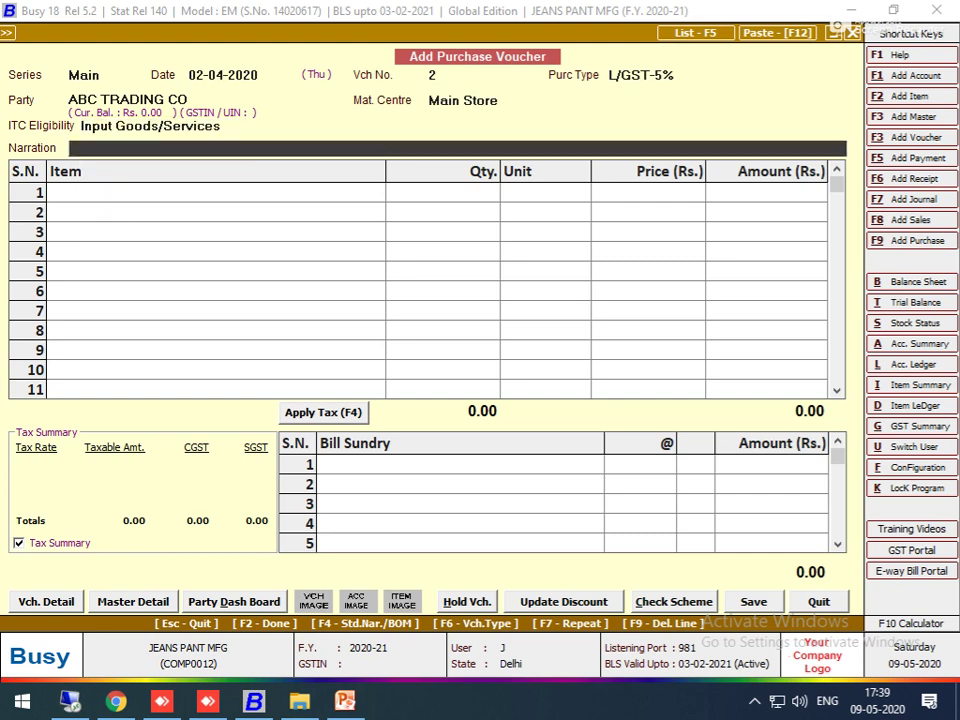
key(Return)
Create a new item named ASTER in the CLOTH group with Metre as its unit and no opening stock
text(A)
key(F2)
text(STER)
key(Return)
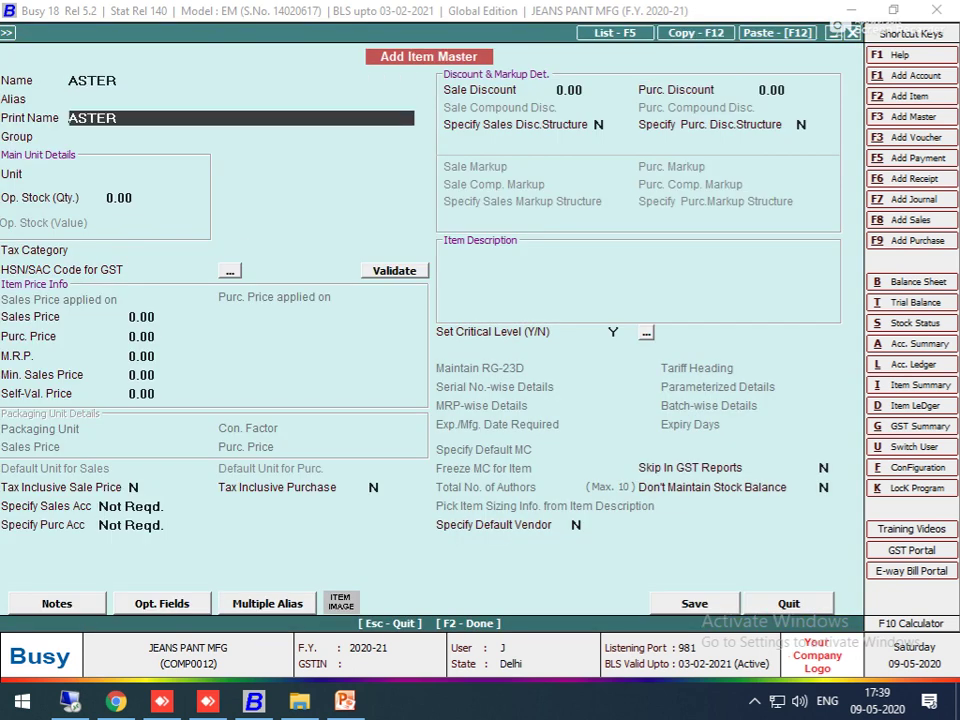
key(Return)
key(Return)
text(M)
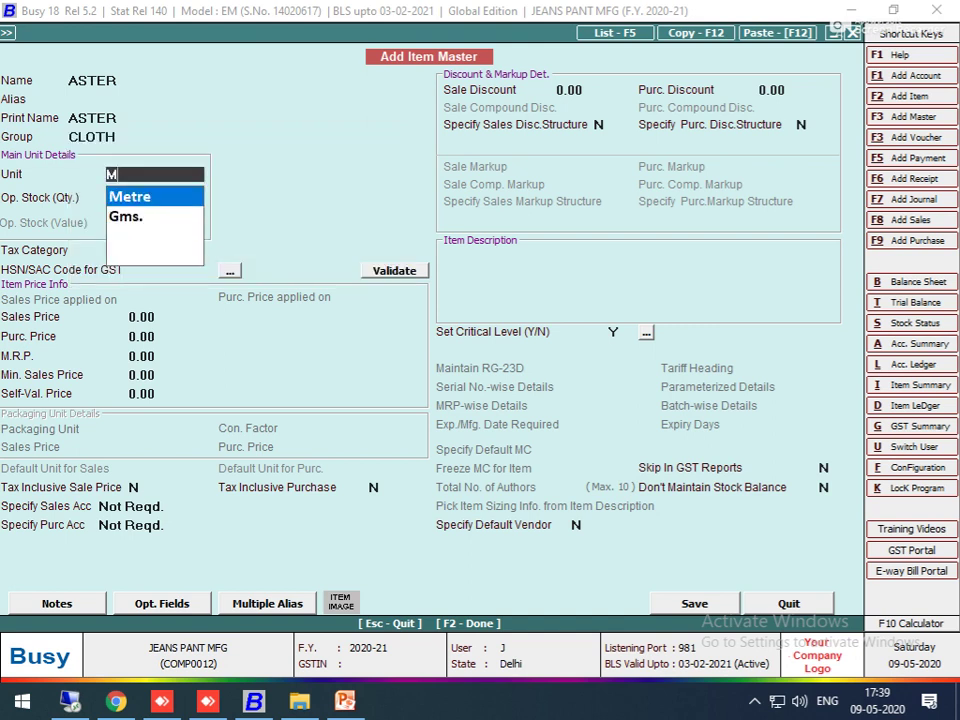
key(Return)
key(Return)
Set ASTER's tax category to GST 5% and save the item without an HSN/SAC code
key(Return)
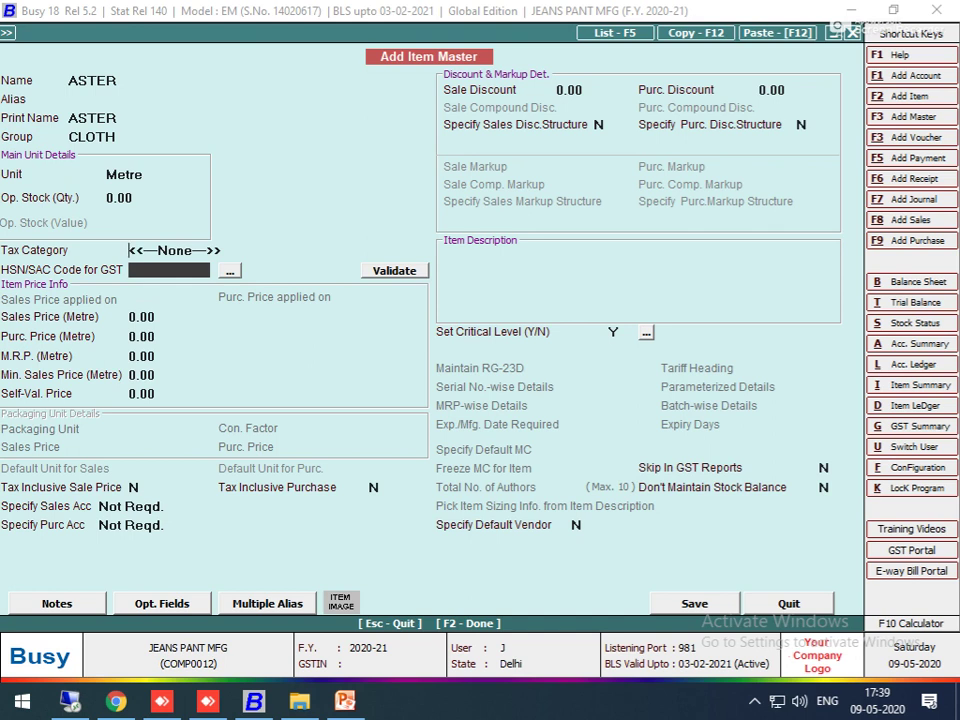
key(Up)
key(Return)
key(Return)
key(Return)
key(Return)
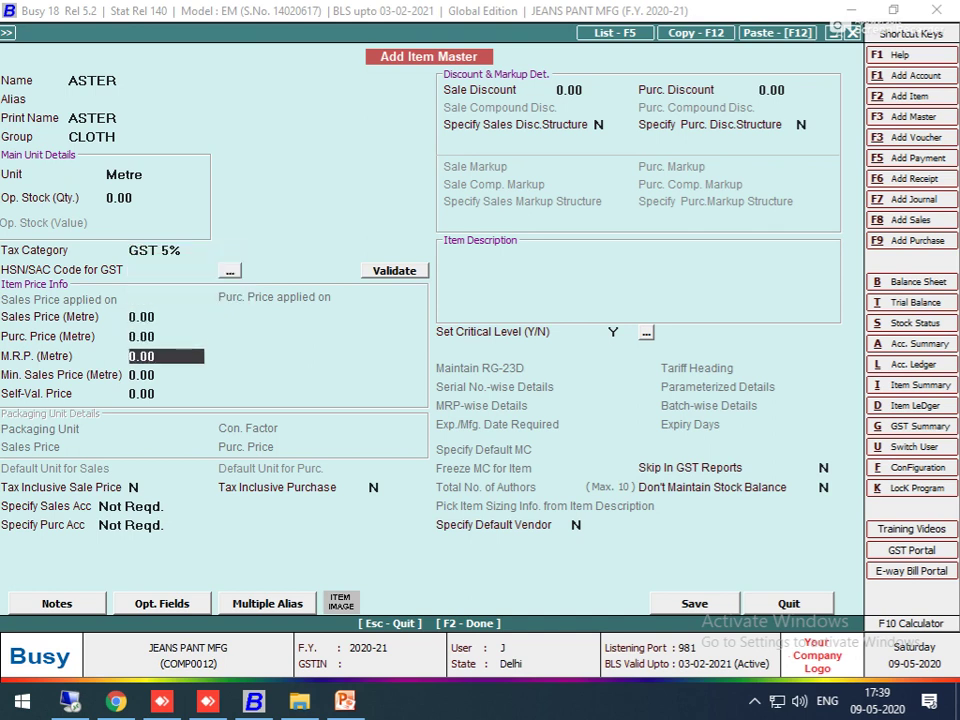
key(F2)
key(y)
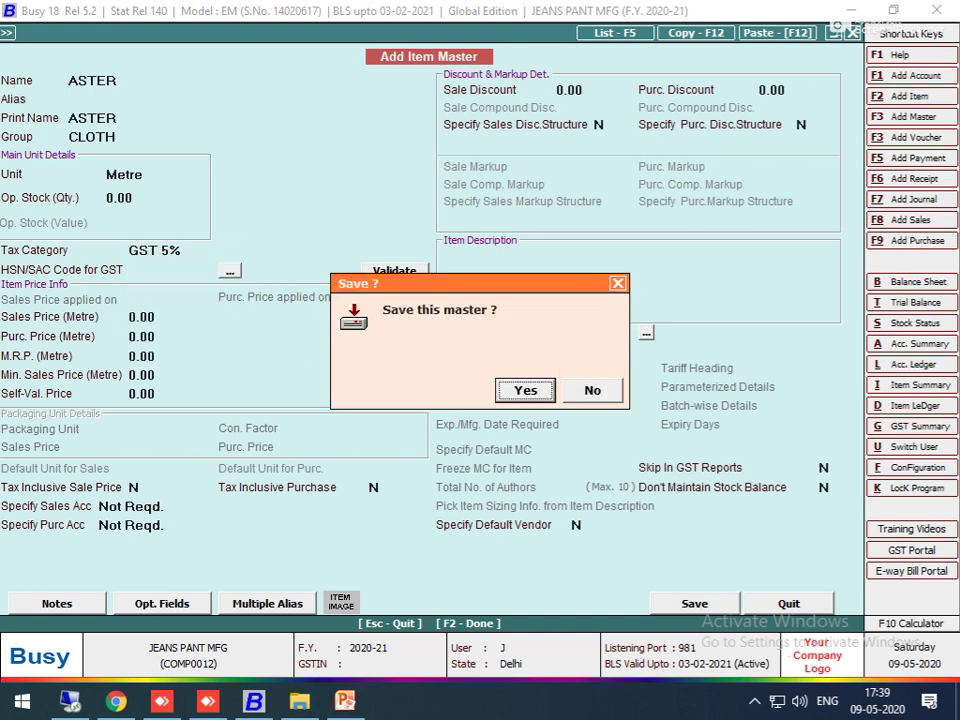
key(y)
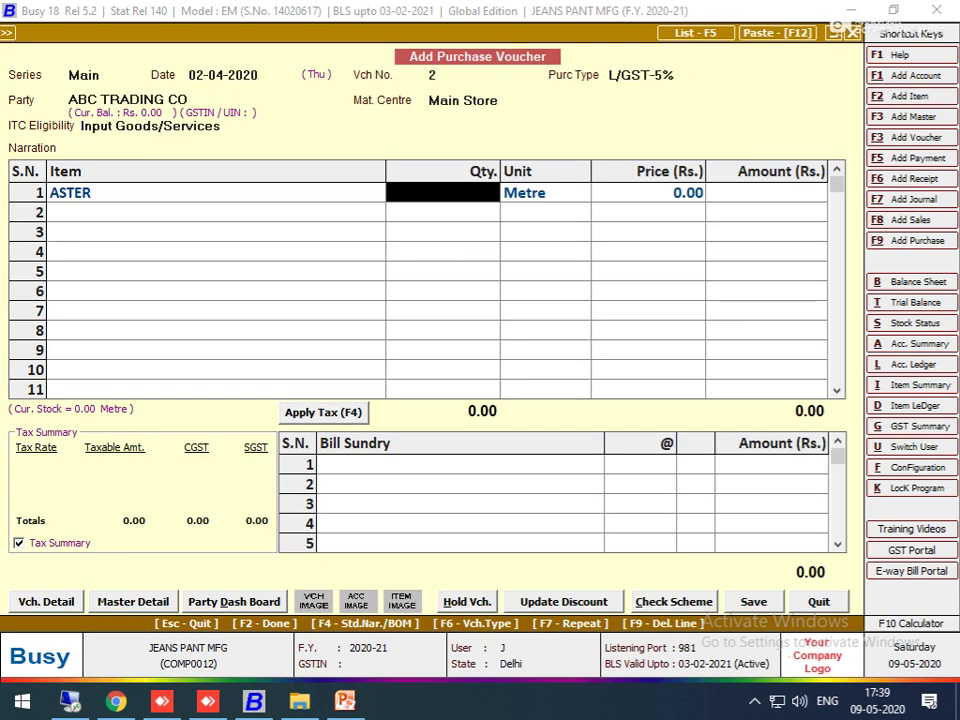
Enter a quantity of 100 metres at a price of 45 for ASTER and accept the calculated amount
text(100)
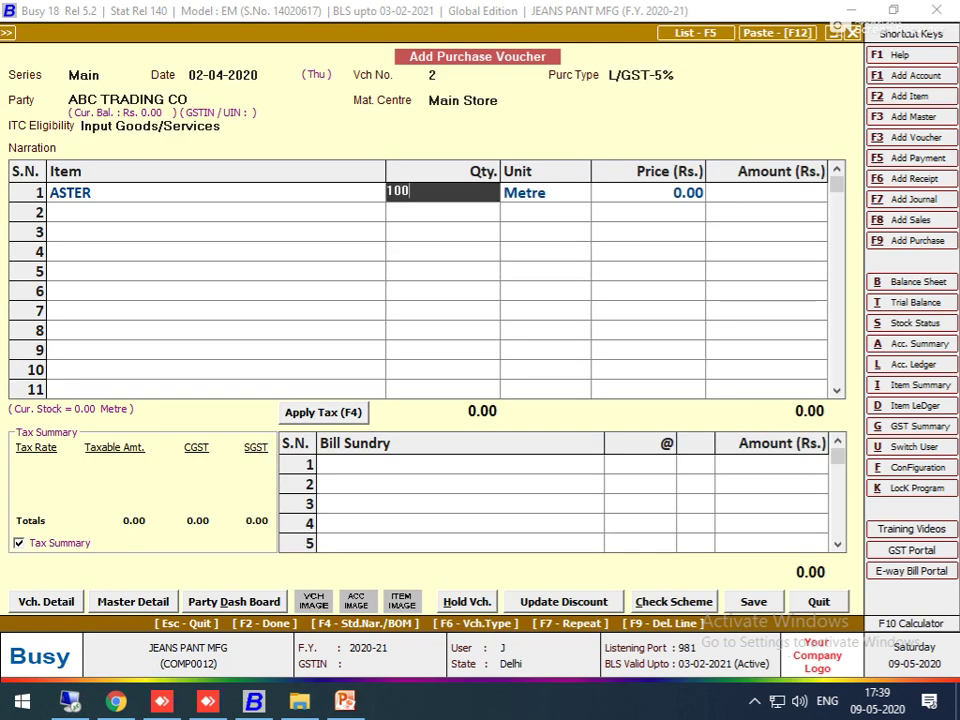
key(Return)
key(Return)
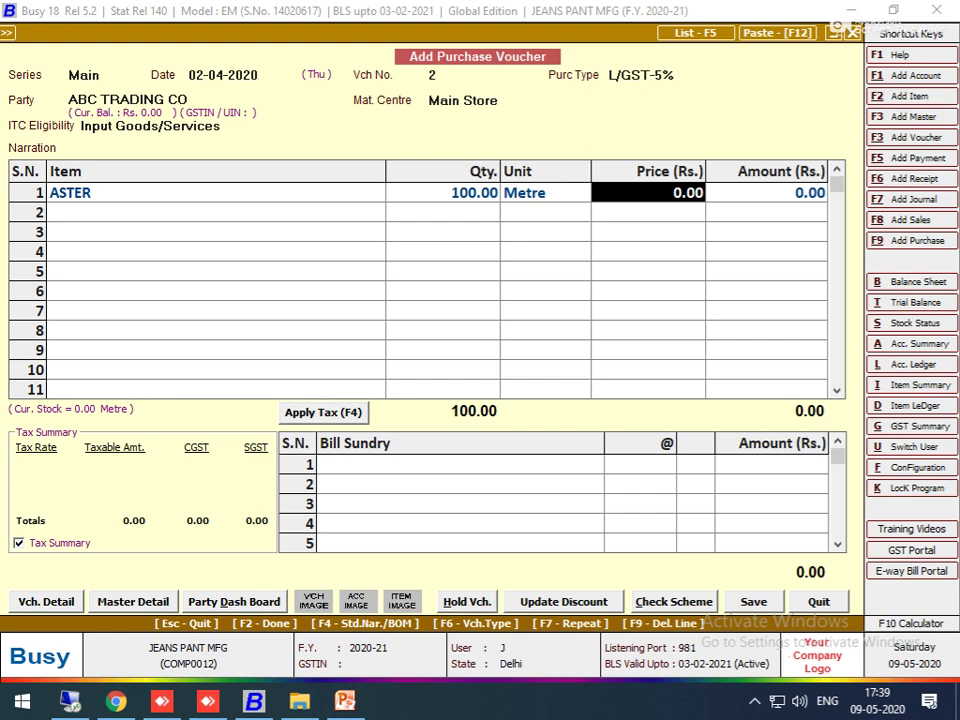
text(45)
key(Return)
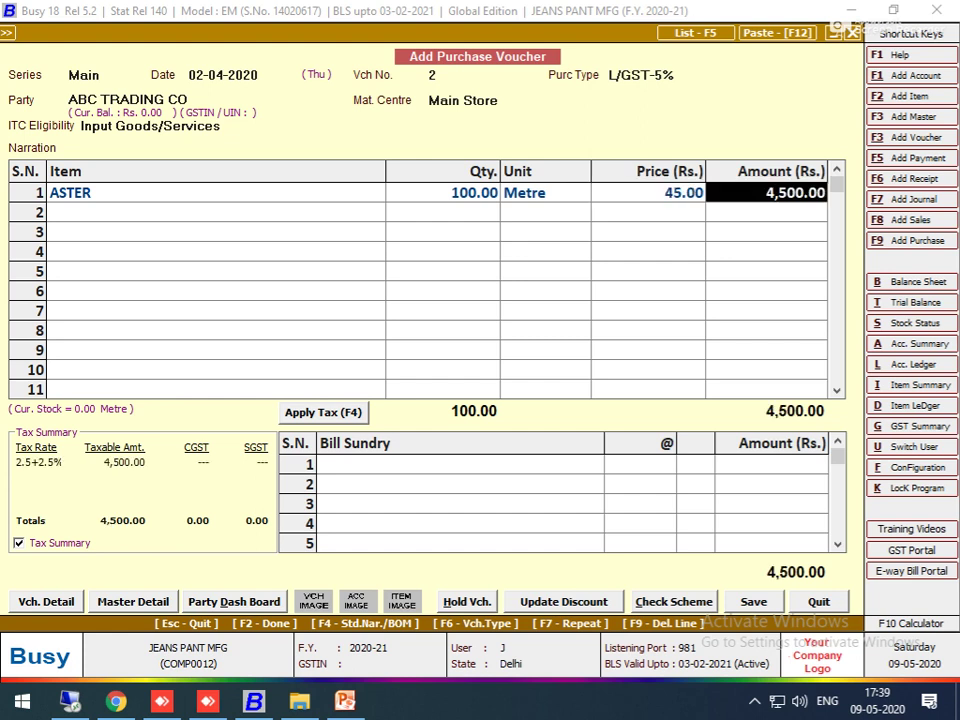
key(Return)
Finish the item list, add Freight & Forwarding Charges of 100, and apply CGST and SGST at 2.5% each
key(Return)
key(Return)
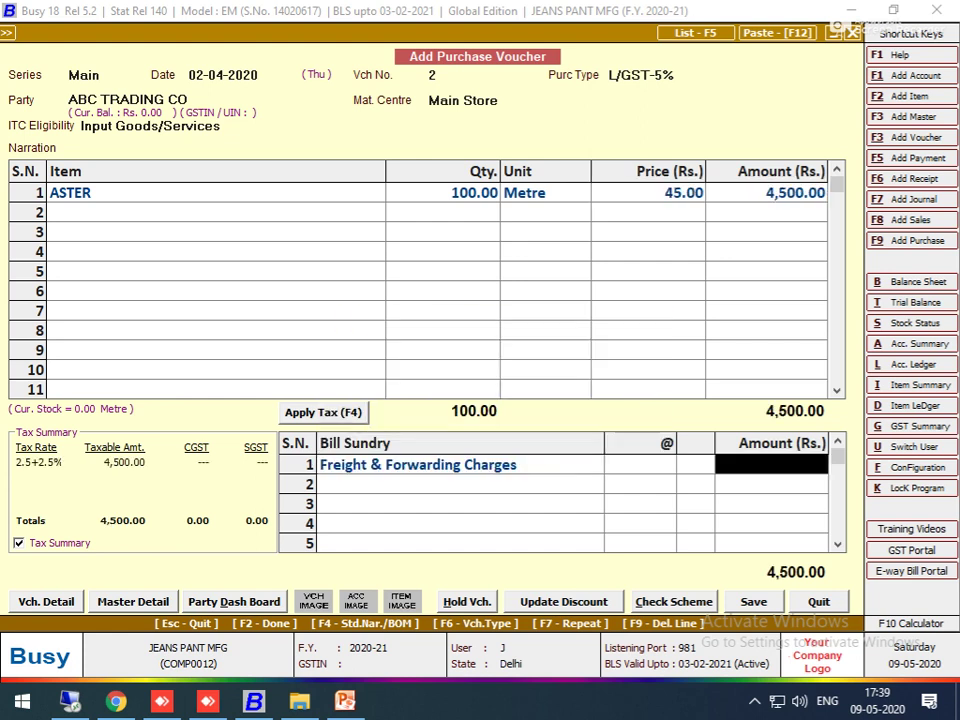
text(100)
key(Return)
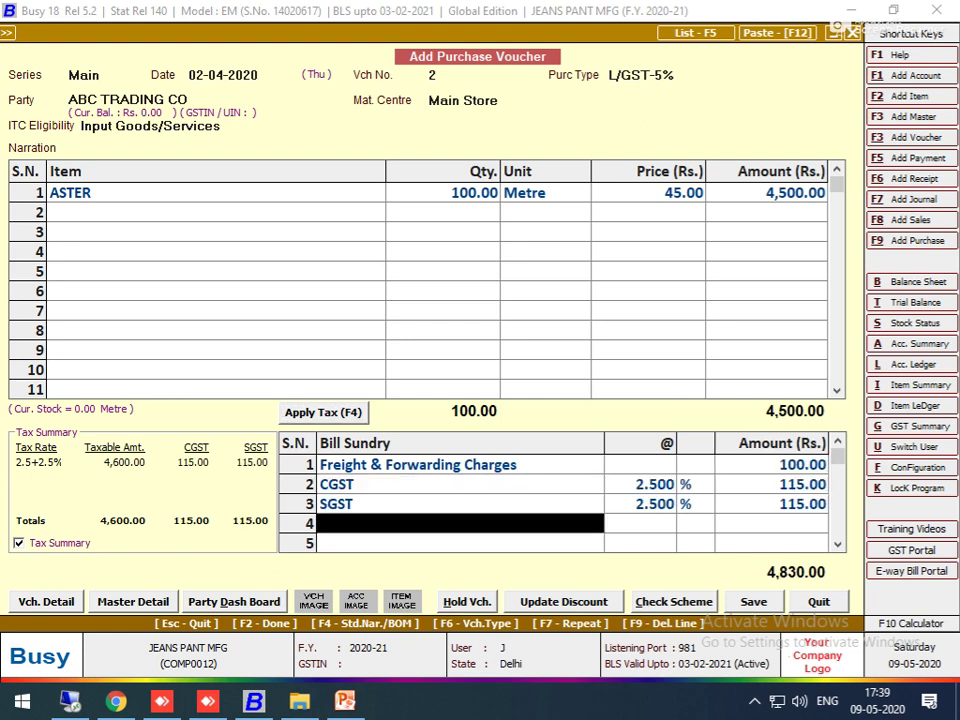
Save the ABC TRADING CO purchase with its amount adjusted as new reference 2, and leave purchase entry
key(Return)
key(Return)
key(Return)
key(Return)
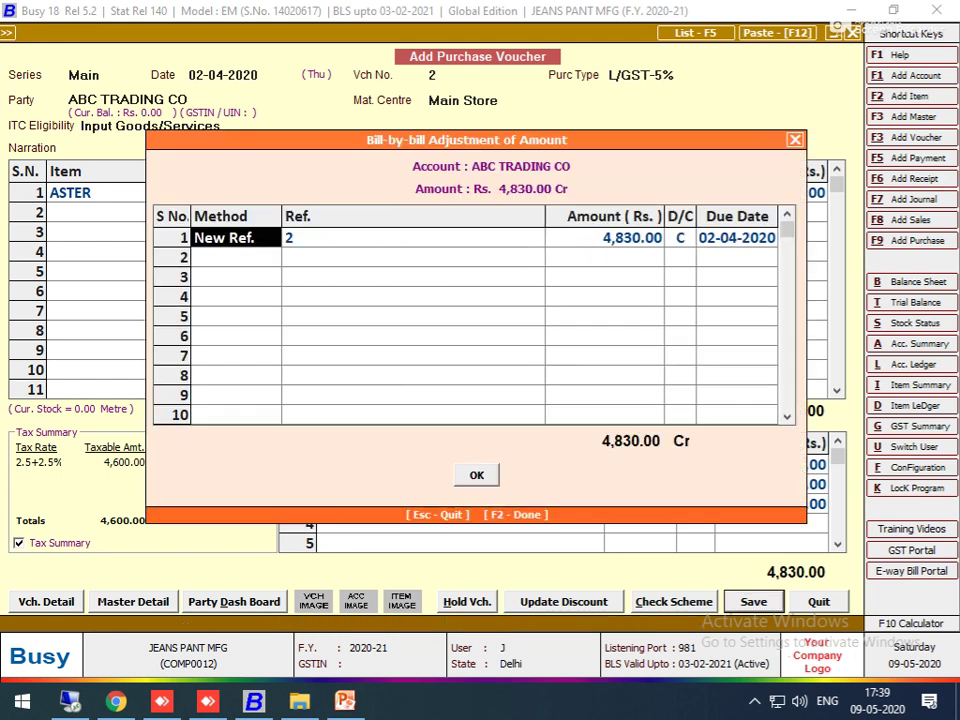
key(Return)
key(Escape)
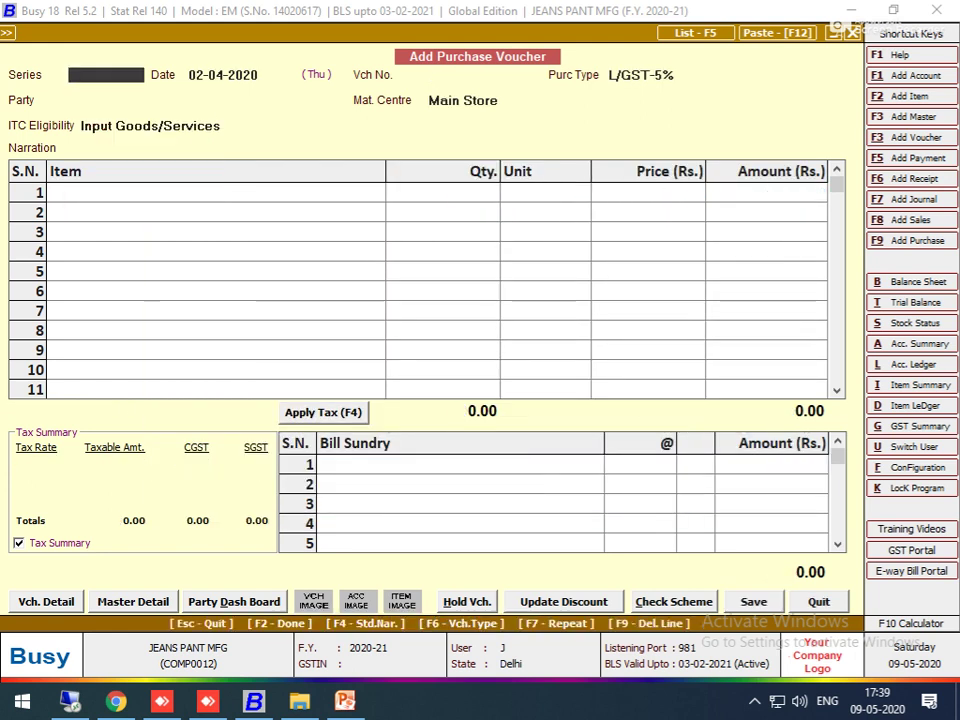
key(Escape)
key(Down)
key(Down)
key(Down)
key(Down)
key(Down)
key(Down)
key(Down)
key(Down)
key(Down)
key(Down)
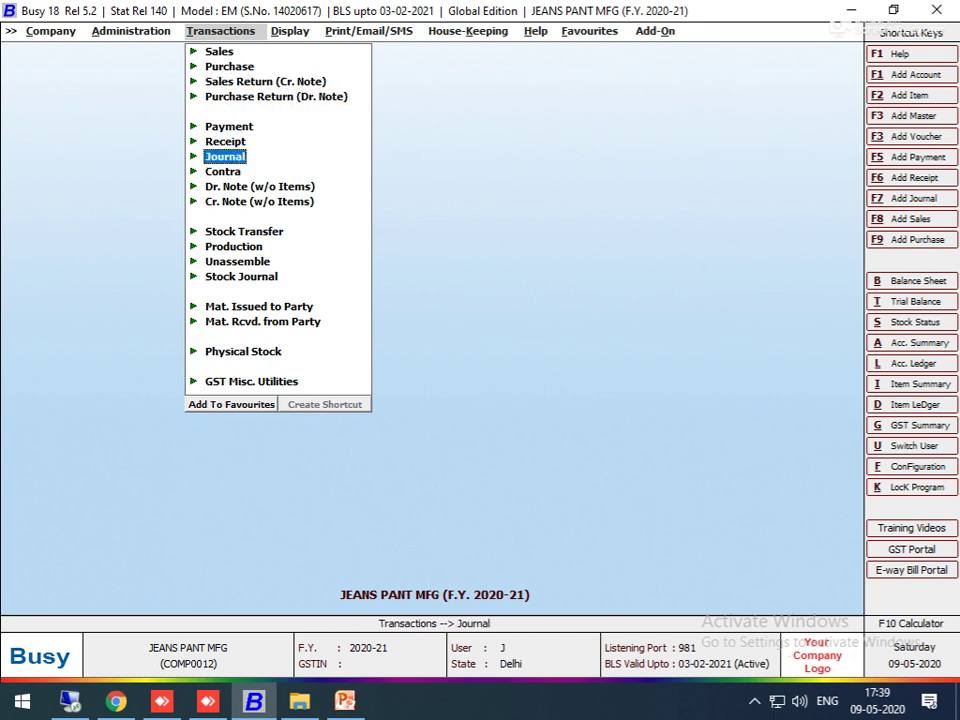
key(Down)
key(Down)
key(Down)
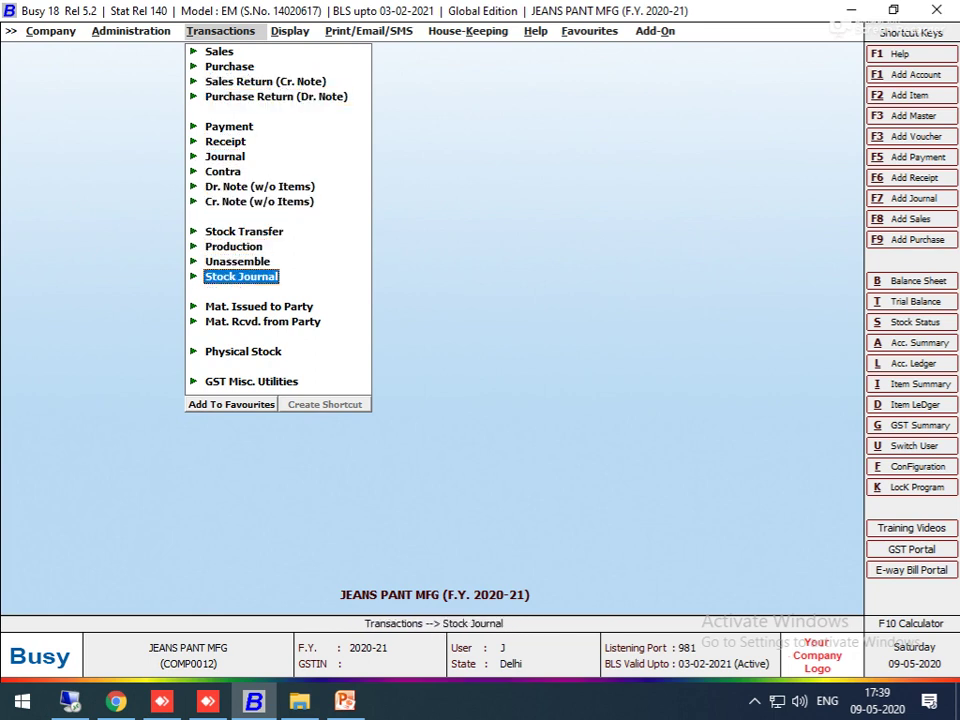
key(Up)
key(Return)
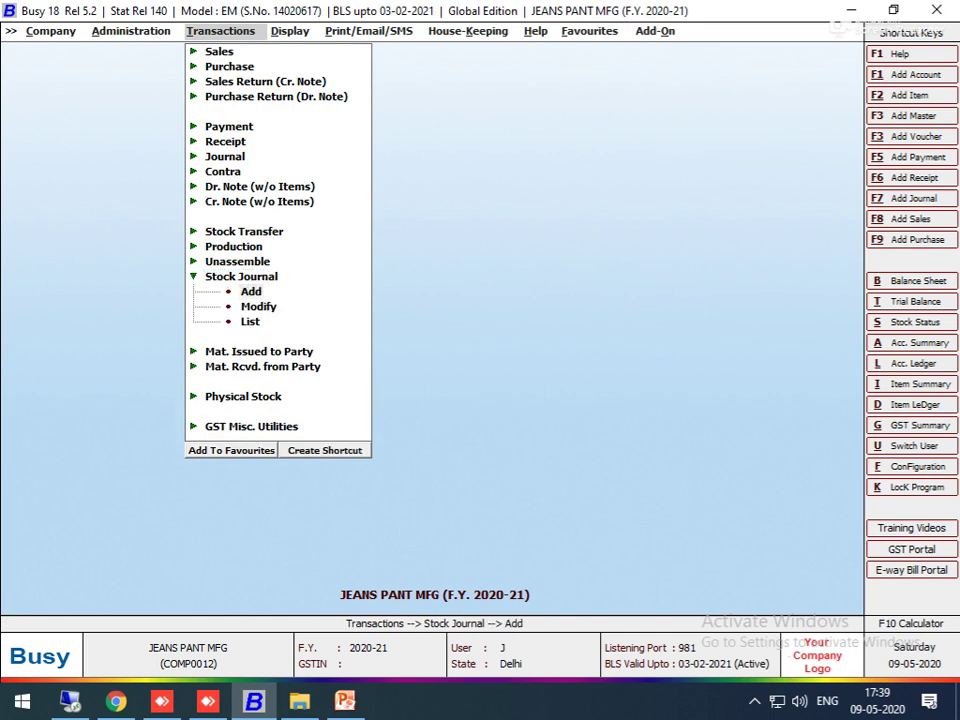
key(Return)
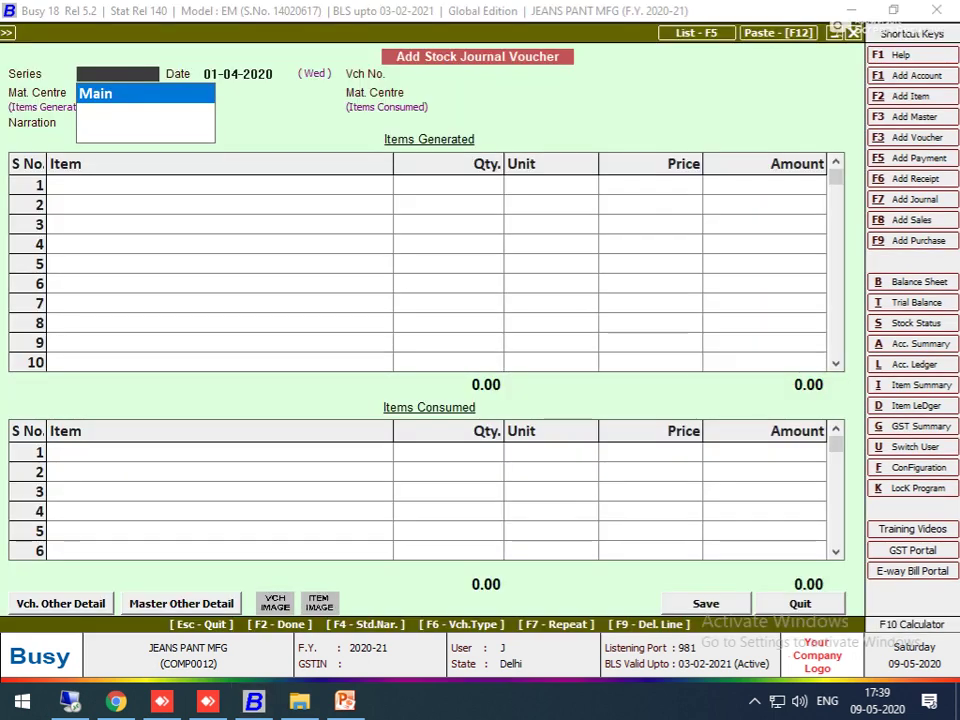
key(Escape)
key(Escape)
Open a new production voucher in the Main series and date it 03-04-2020
key(Up)
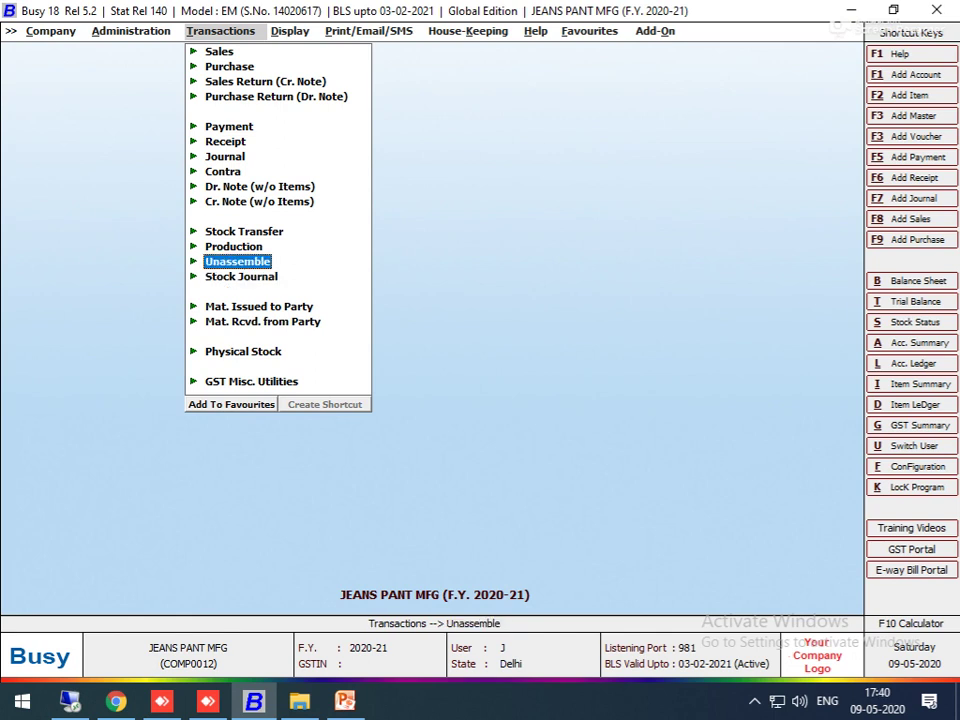
key(Up)
key(Down)
key(Up)
key(Return)
key(Return)
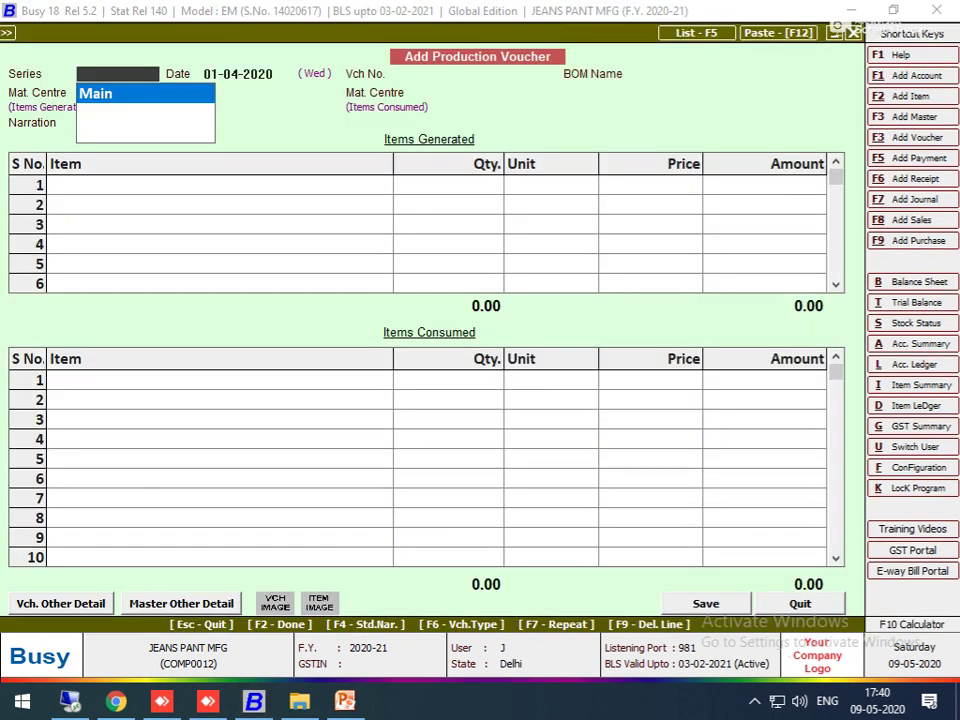
key(Return)
text(3)
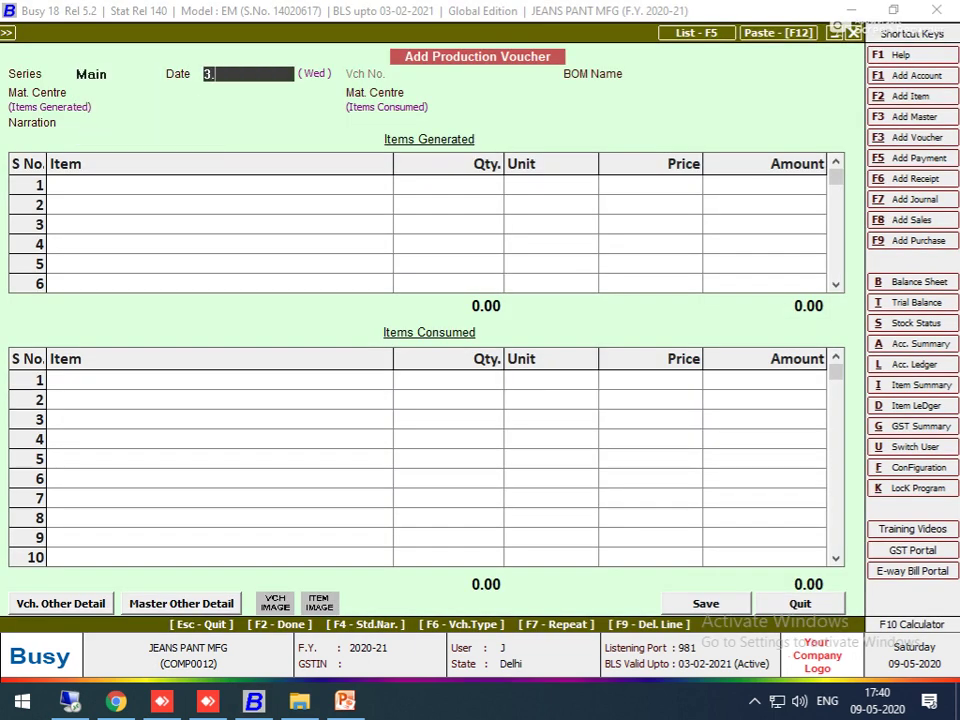
key(Return)
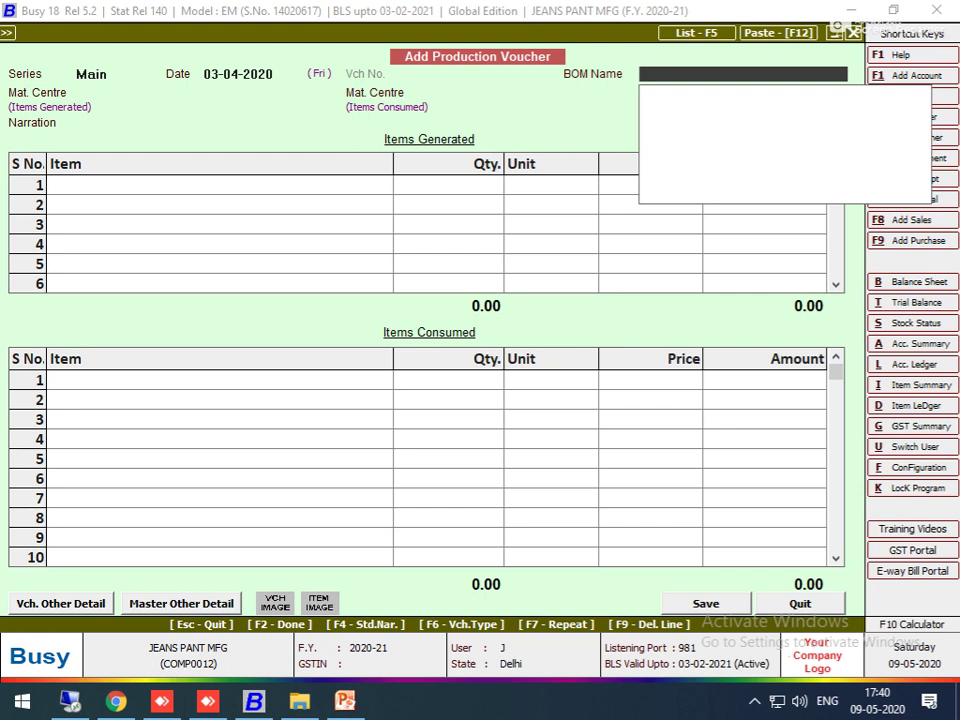
Start a new bill of material from the production voucher, name it LOT NO 101 and leave the alias empty
key(F3)
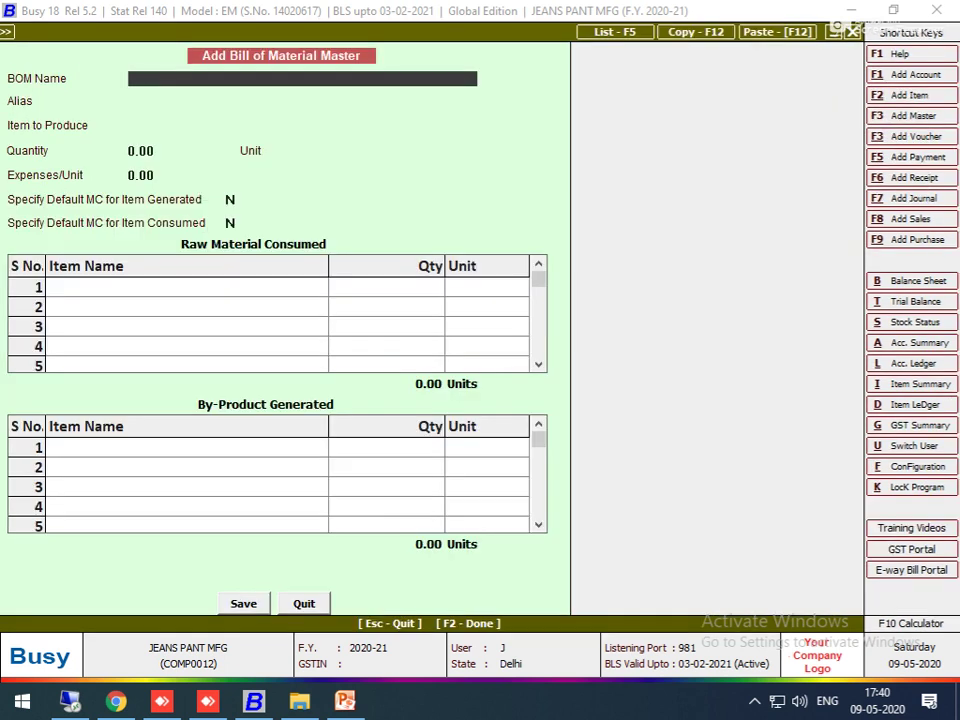
text(LOT NO 101)
key(Return)
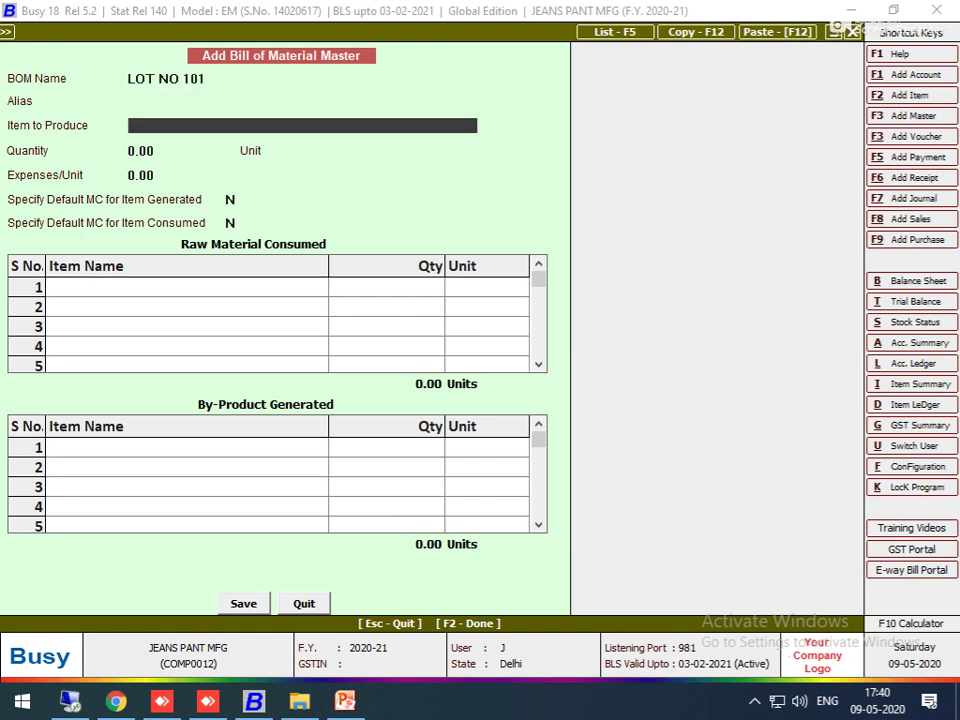
Start a new item master for the item to produce, name it DN-101 and leave the alias empty
key(alt+c)
text(DN-101)
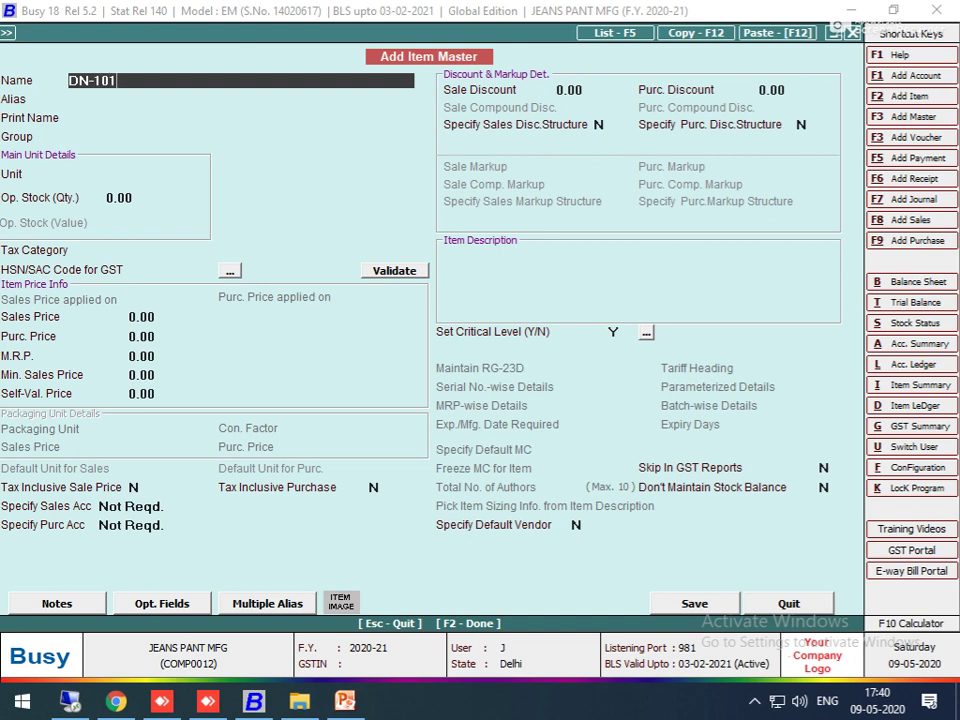
key(Return)
key(Return)
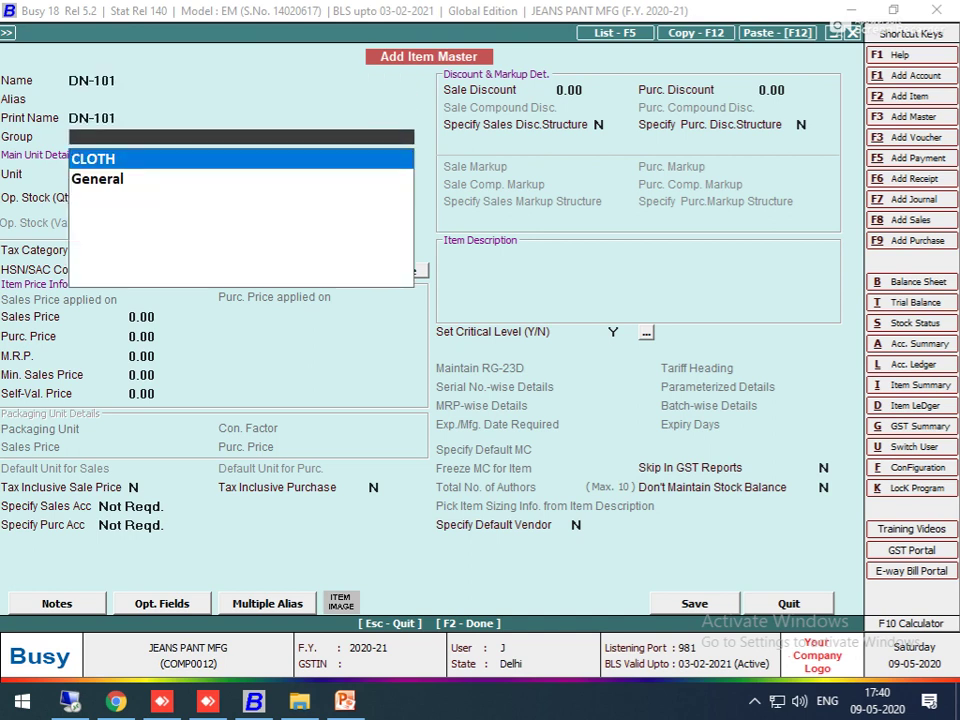
Create a new item group named LOT and assign it to item DN-101
key(alt+c)
text(LOT)
key(Return)
key(Return)
key(Down)
key(Return)
key(Return)
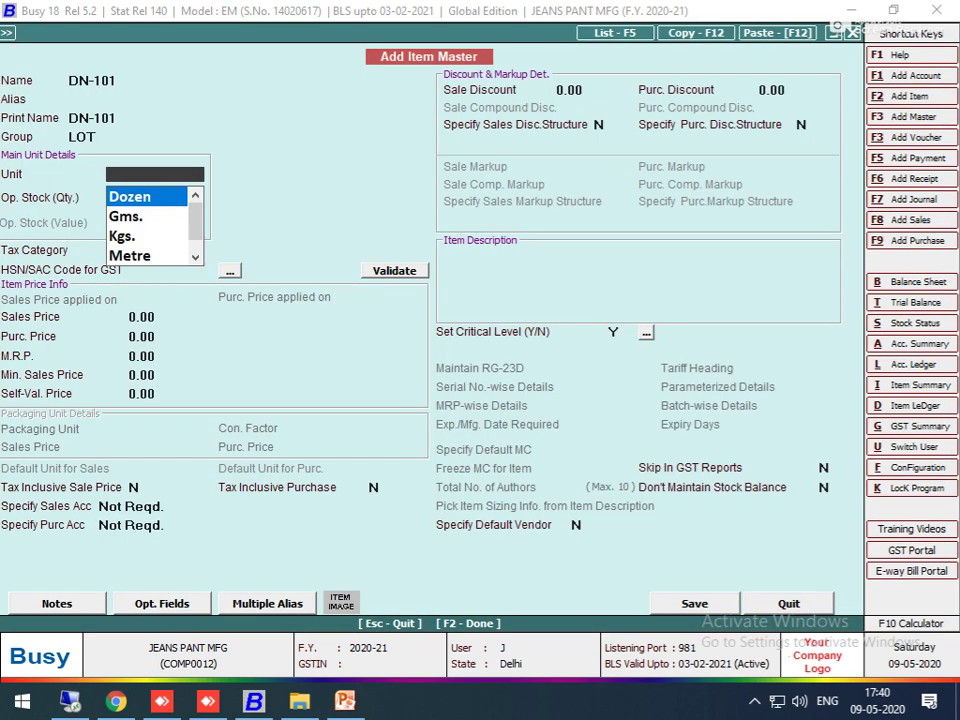
Set DN-101's unit to Pcs. and its tax category to GST 5%, keeping the opening stock at zero
text(p)
key(Return)
key(Return)
key(Return)
text(g)
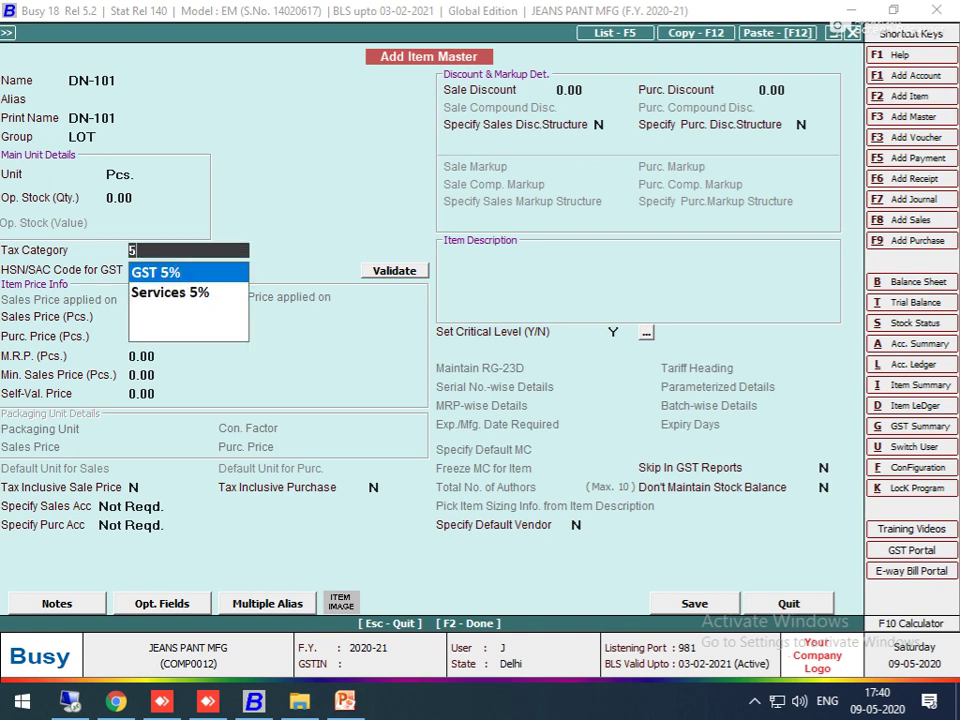
key(Return)
key(Up)
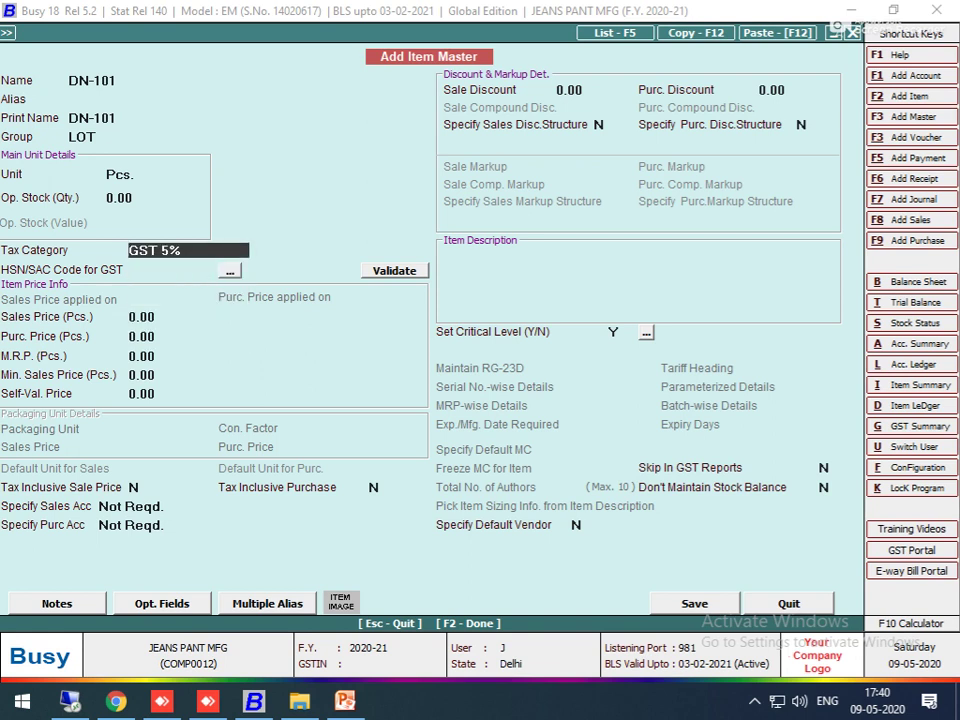
Save the DN-101 item without an HSN/SAC code and use it as the item to produce
key(ctrl+Return)
key(Escape)
key(Return)
key(Return)
key(Return)
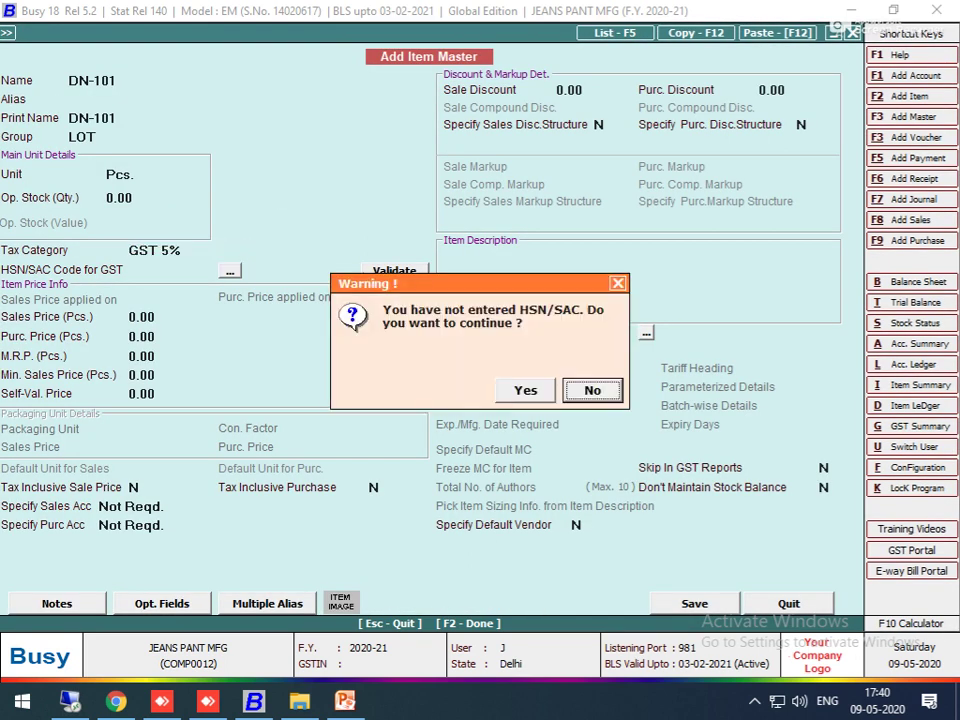
key(y)
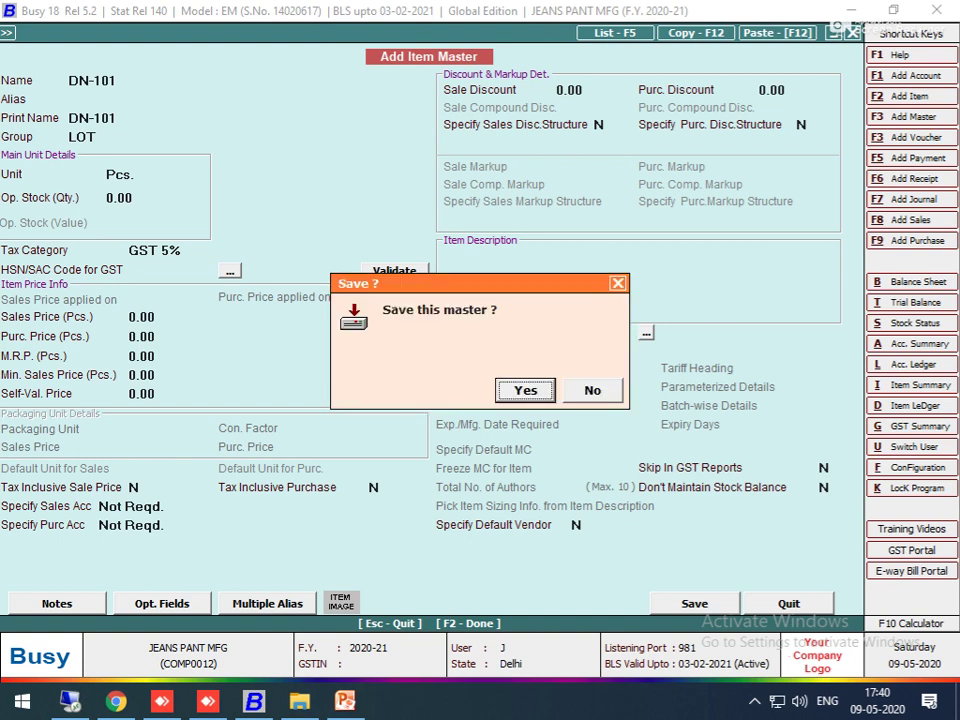
key(Return)
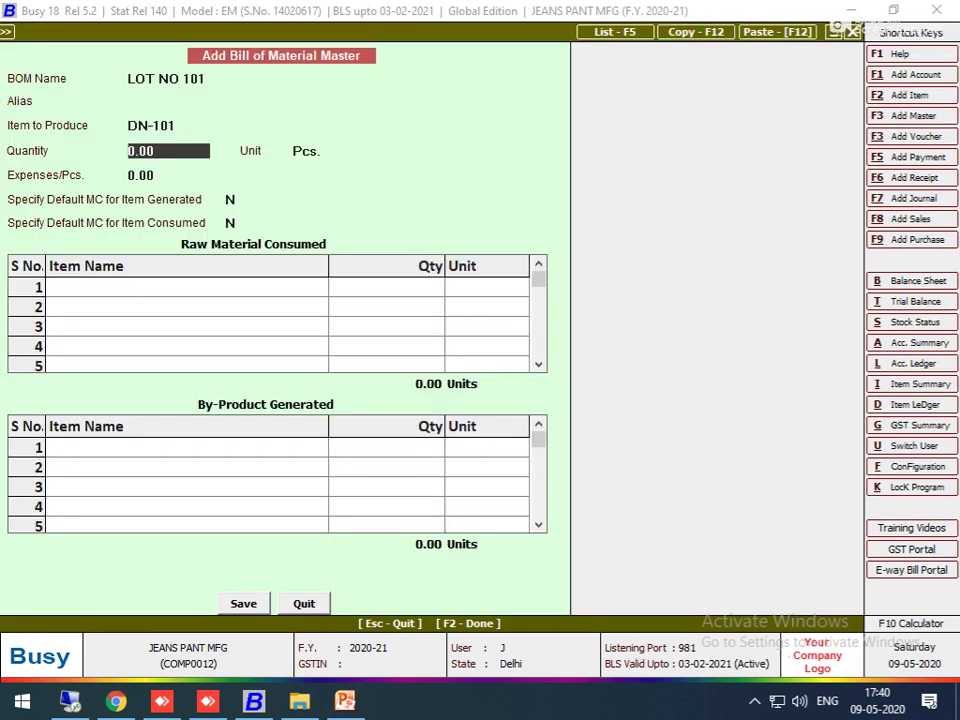
Set the quantity to produce to 1 Pcs. and the expenses per piece to 250
text(1)
key(Return)
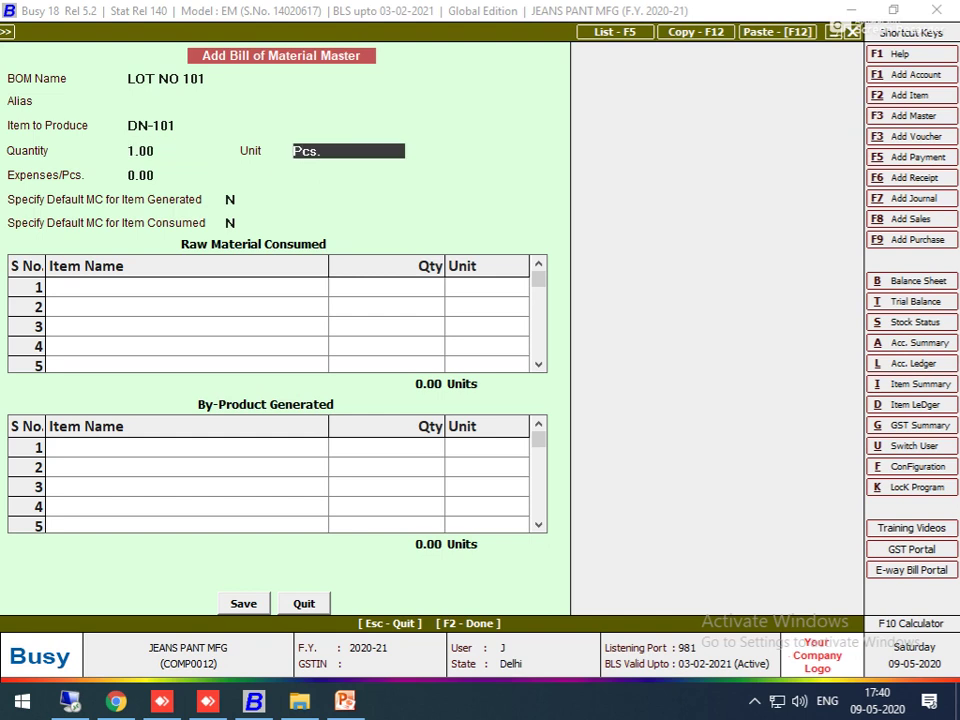
key(Return)
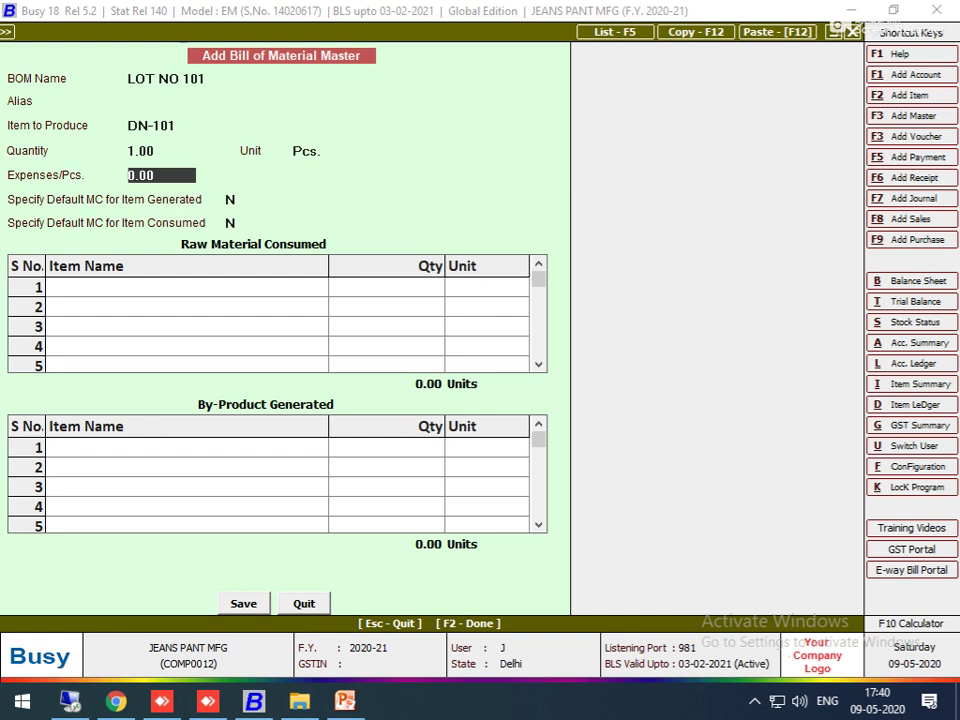
text(250)
key(Return)
Enable a default material centre for the generated item and start a new one, entering the production master's name
text(Y)
key(Return)
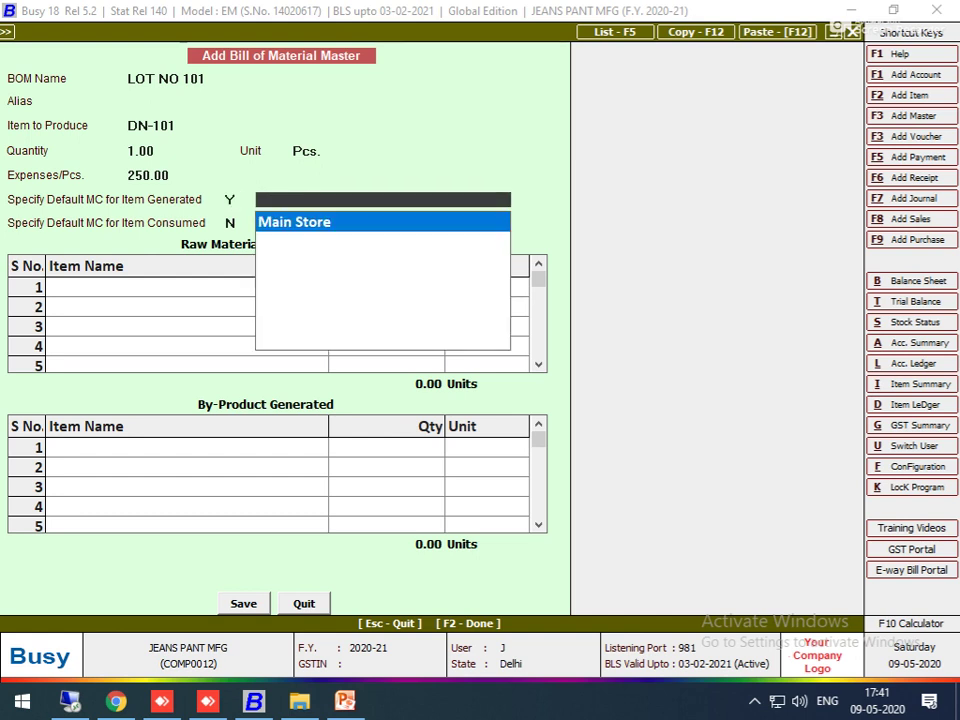
key(F3)
text(MASTER)
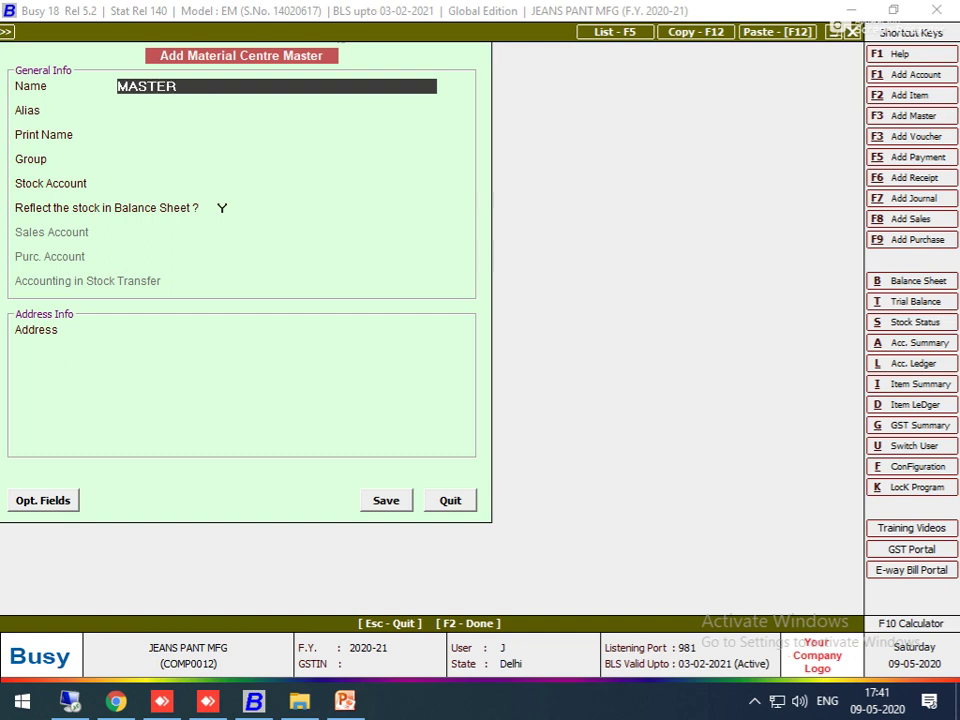
text( SAKIL)
key(Return)
key(Return)
key(Return)
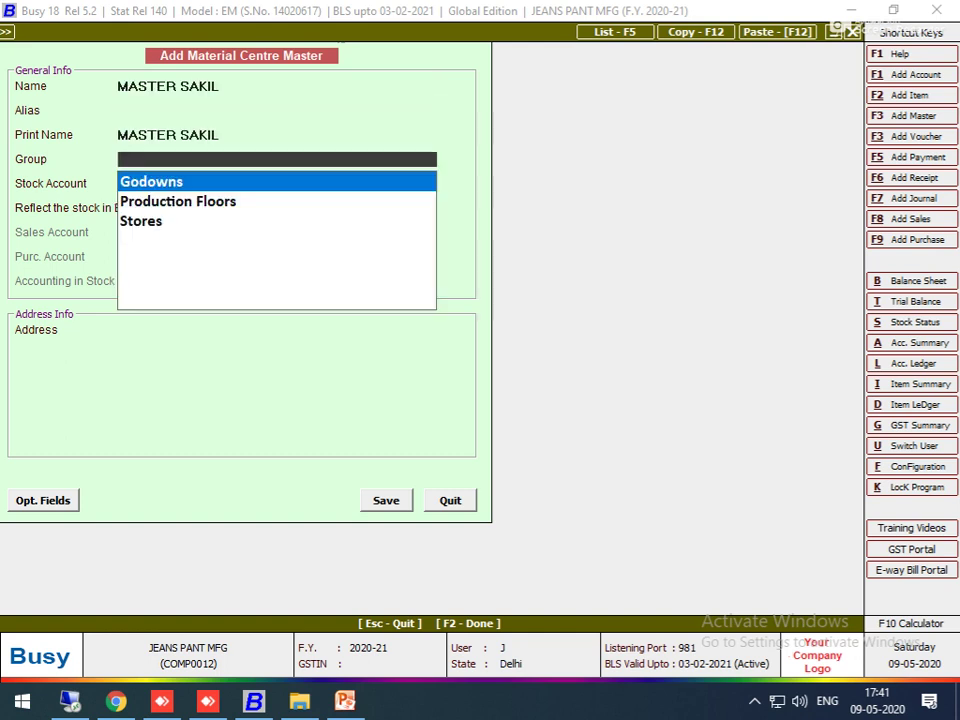
Put the new material centre in the Production Floors group, keep its other defaults, and save it as the generated item's default
key(Down)
key(Return)
key(Return)
key(Return)
key(Return)
key(Return)
key(Return)
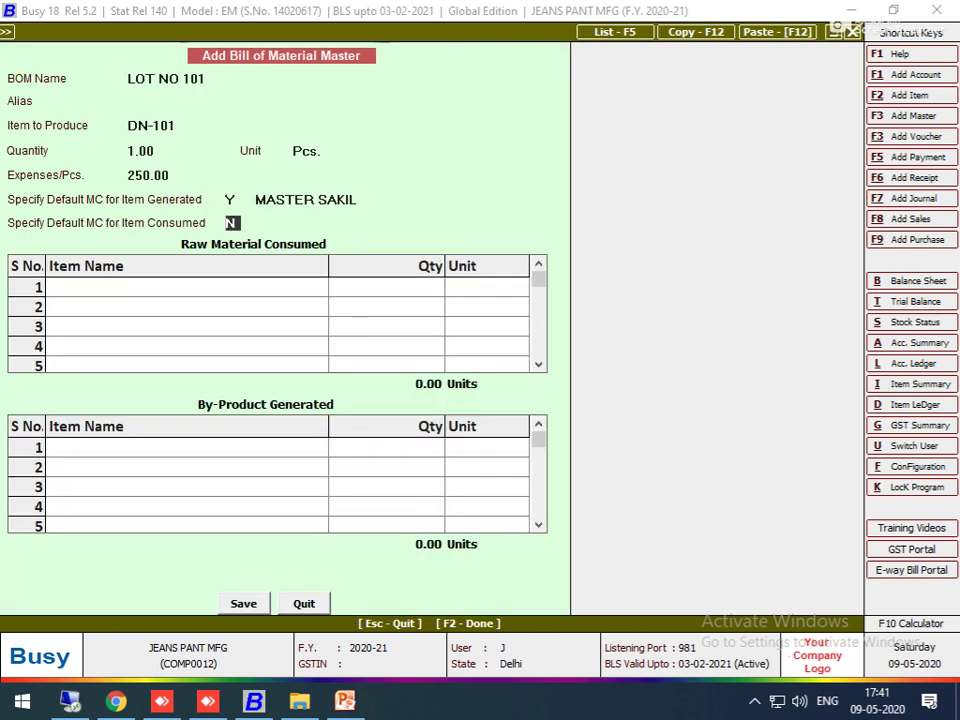
Enable a default material centre for consumed items and choose Main Store
text(Y)
key(Return)
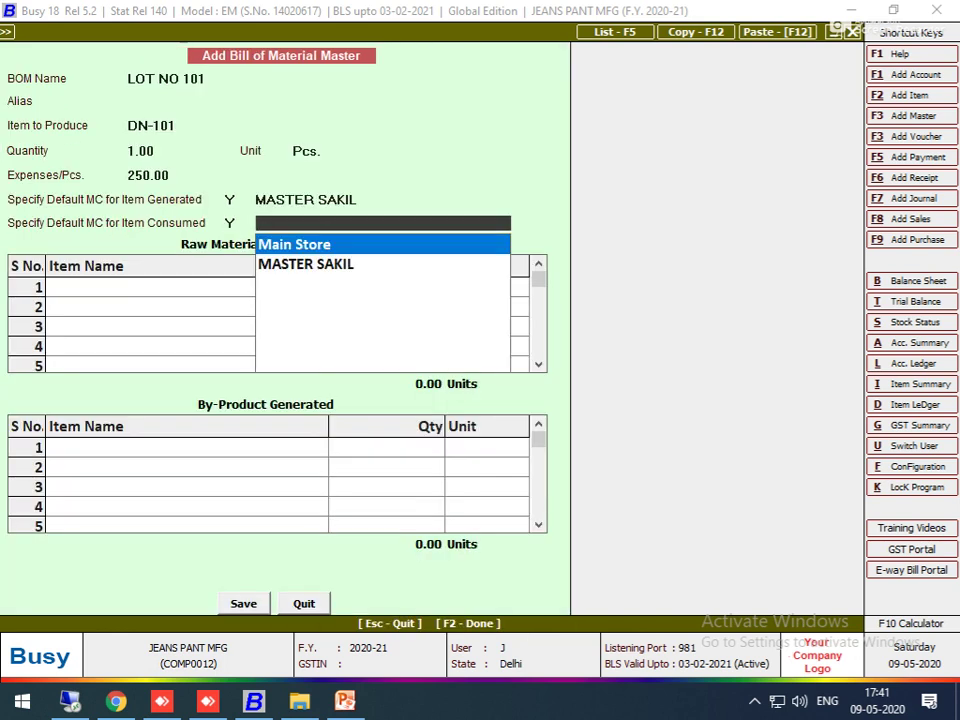
key(Return)
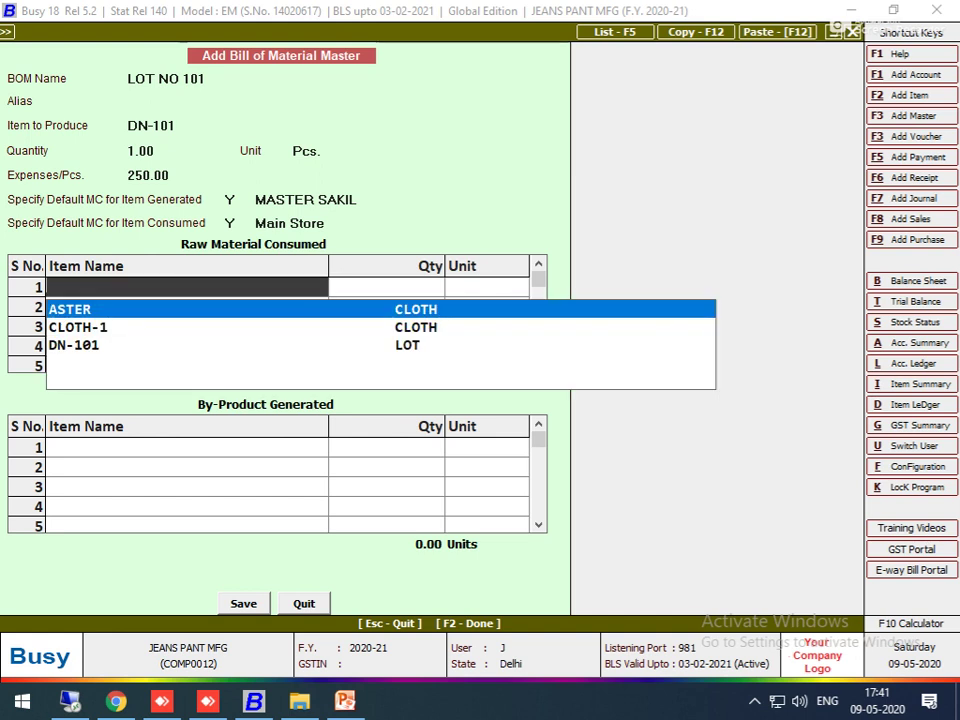
Add ASTER as the first raw material consumed with a quantity of 0.50 Metre
key(Return)
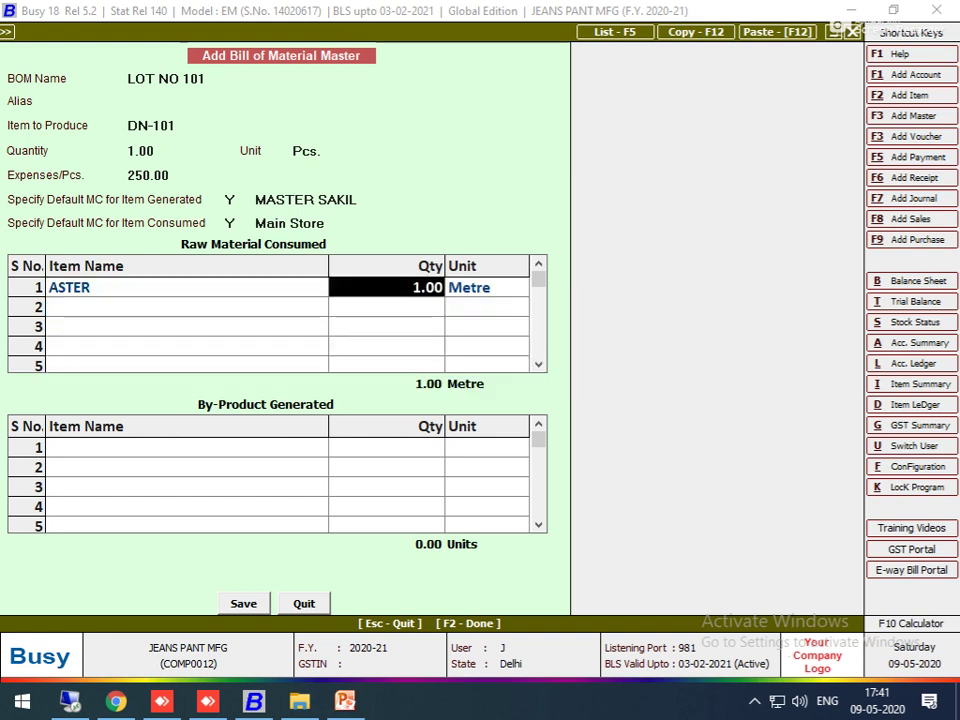
key(BackSpace)
text(.)
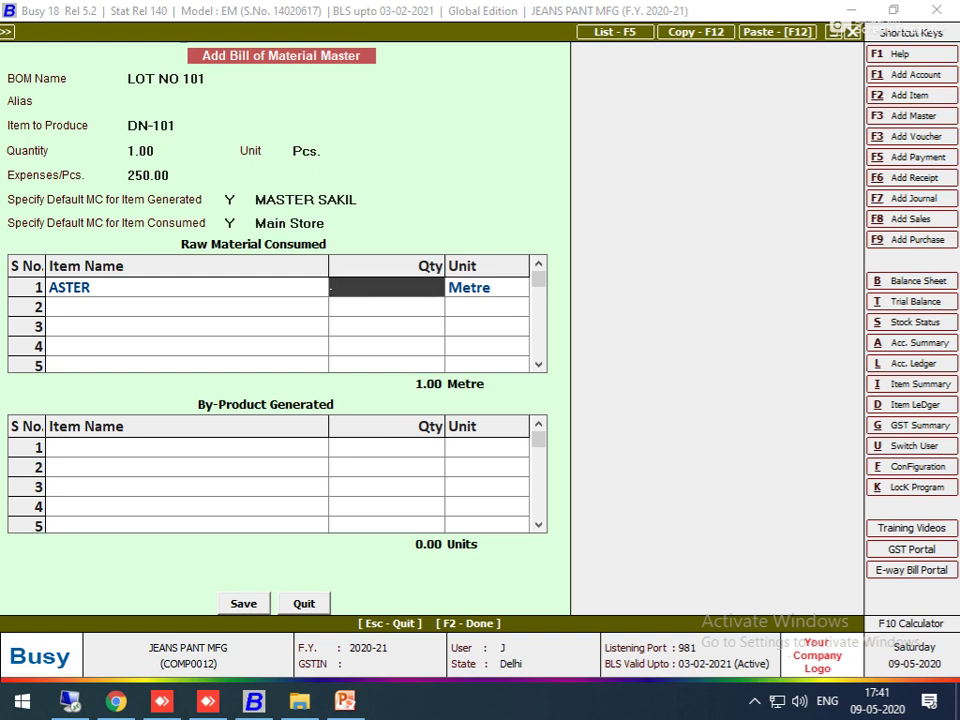
text(20)
key(Return)
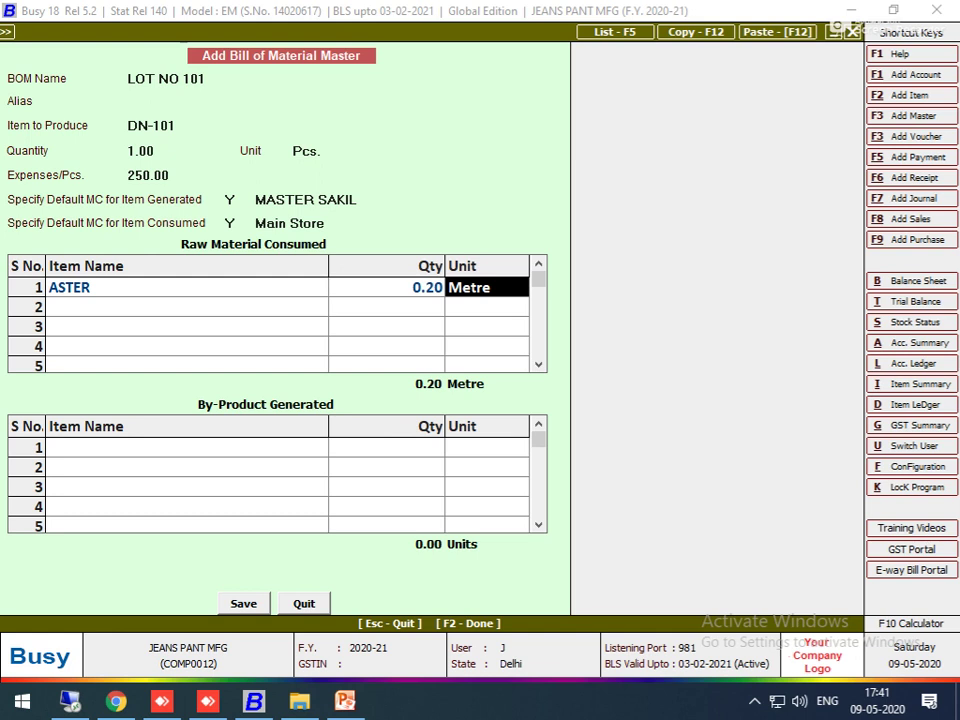
key(shift+Tab)
text(0.50)
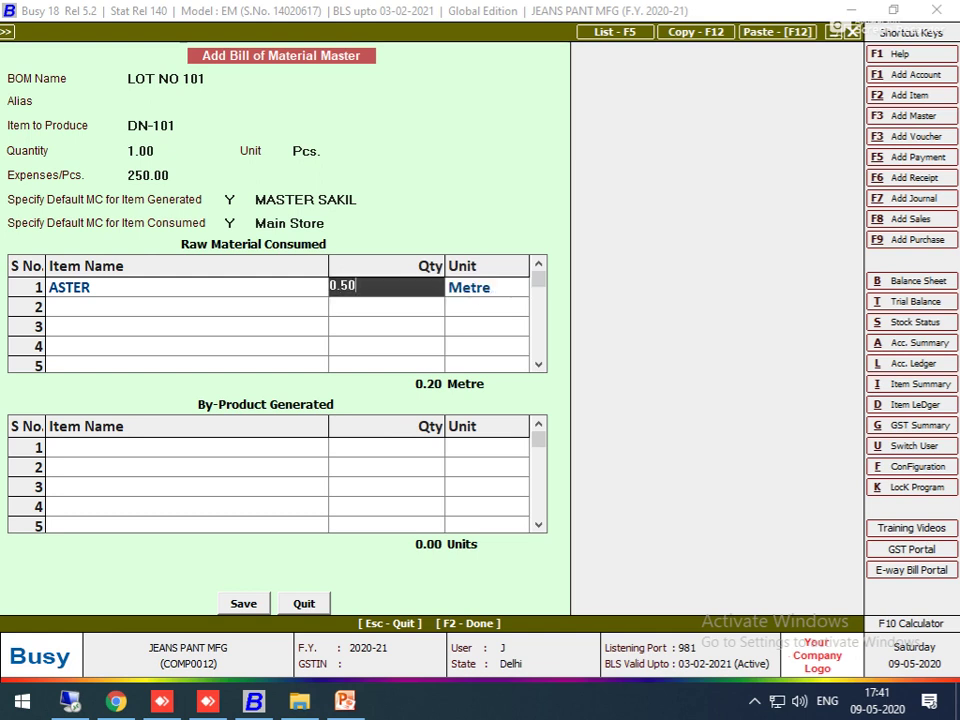
key(Return)
key(Return)
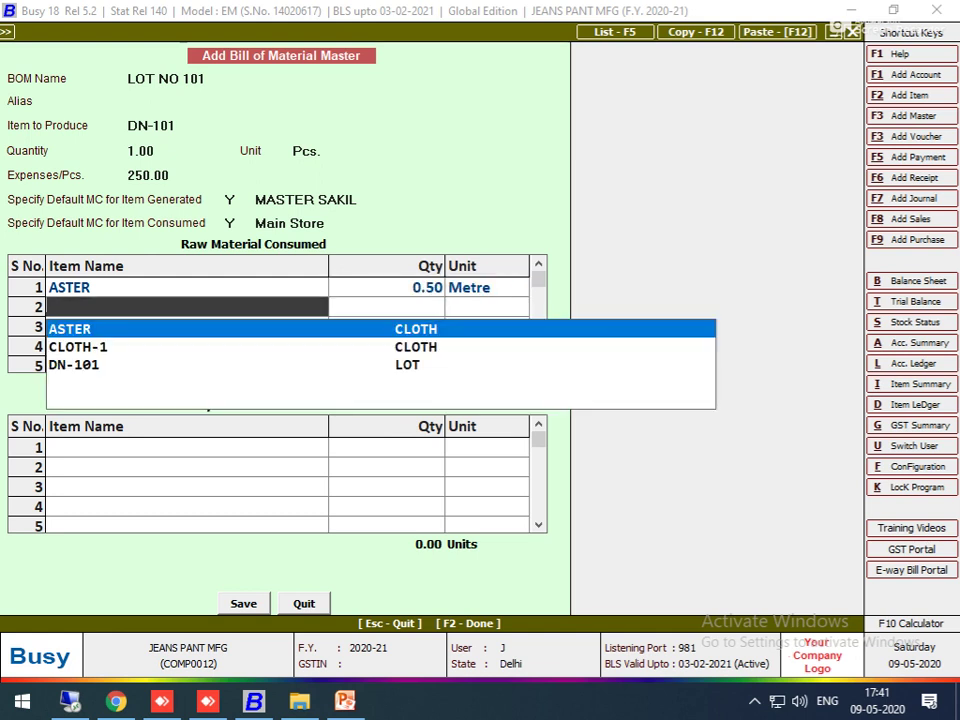
Add CLOTH-1 as the second raw material consumed with a quantity of 1.10 Metre
key(Down)
key(Return)
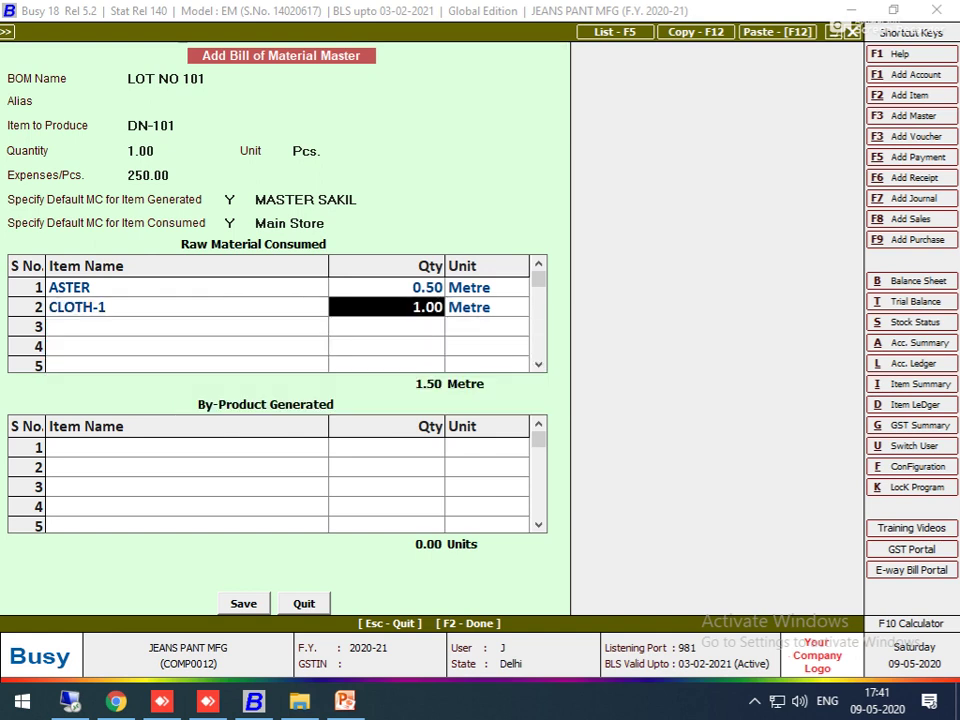
text(1)
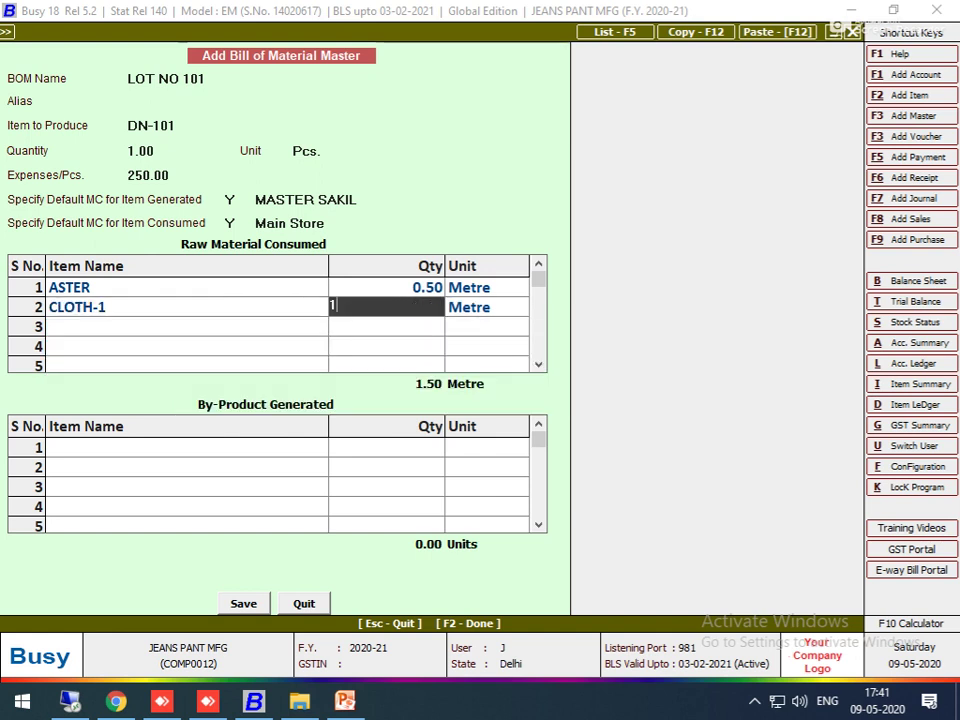
text(.10)
key(Return)
click(187, 326)
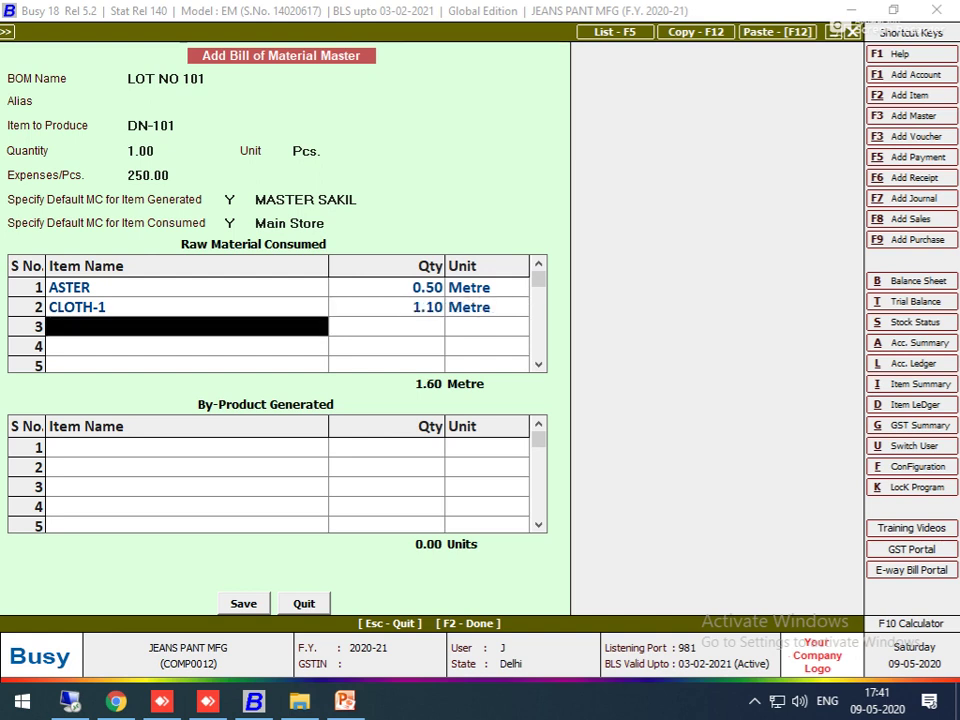
key(F2)
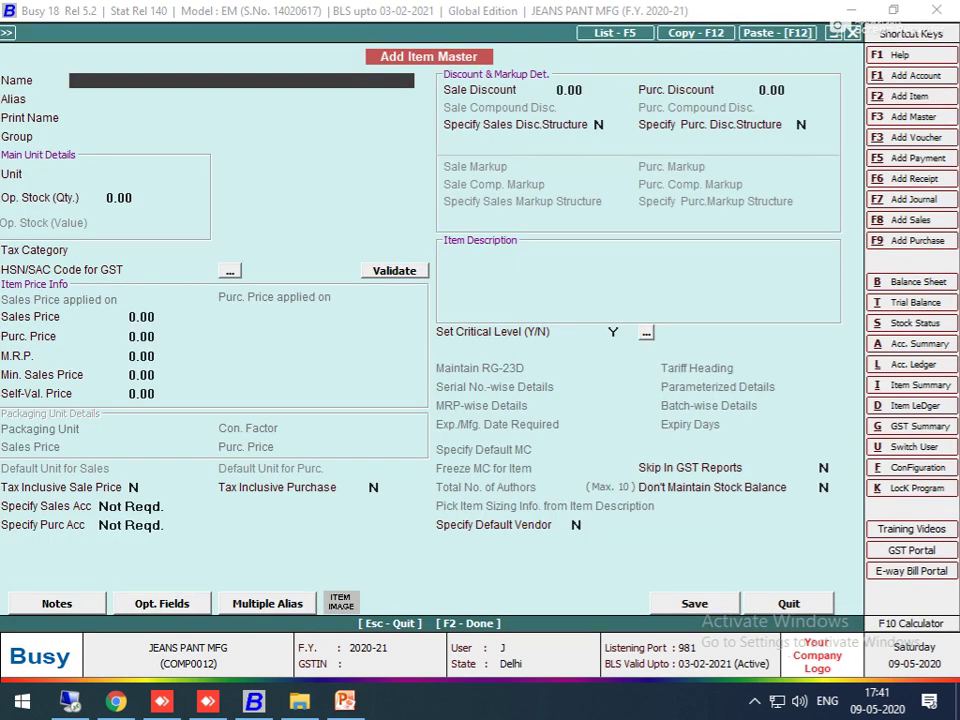
key(Escape)
Start a new item for the first by-product row, name it SCRAP-1 and leave the alias empty
click(187, 447)
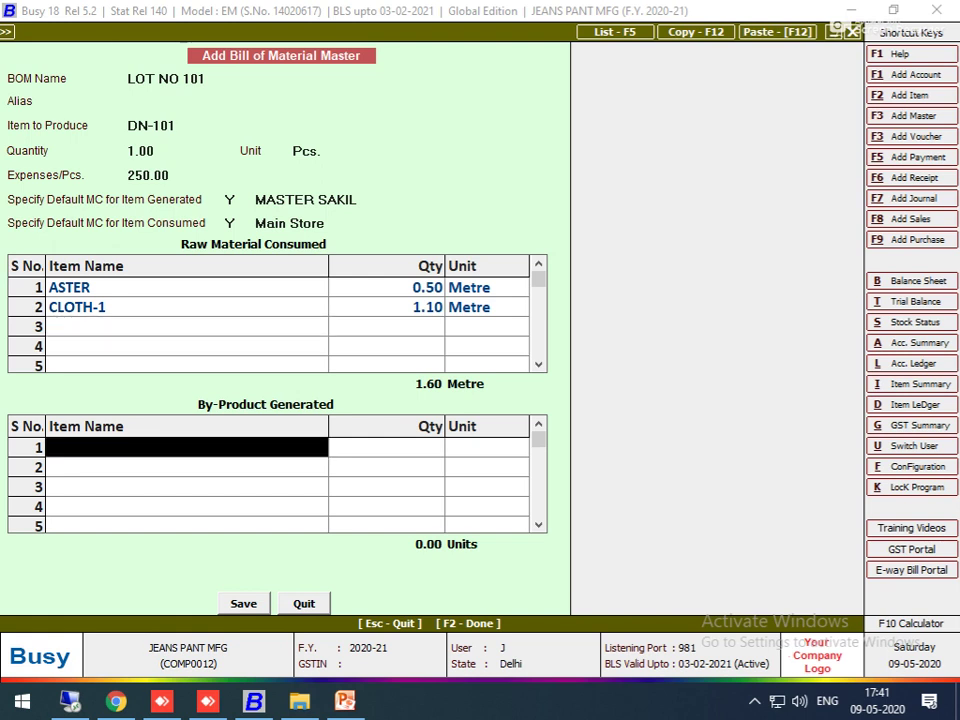
key(F2)
text(SC)
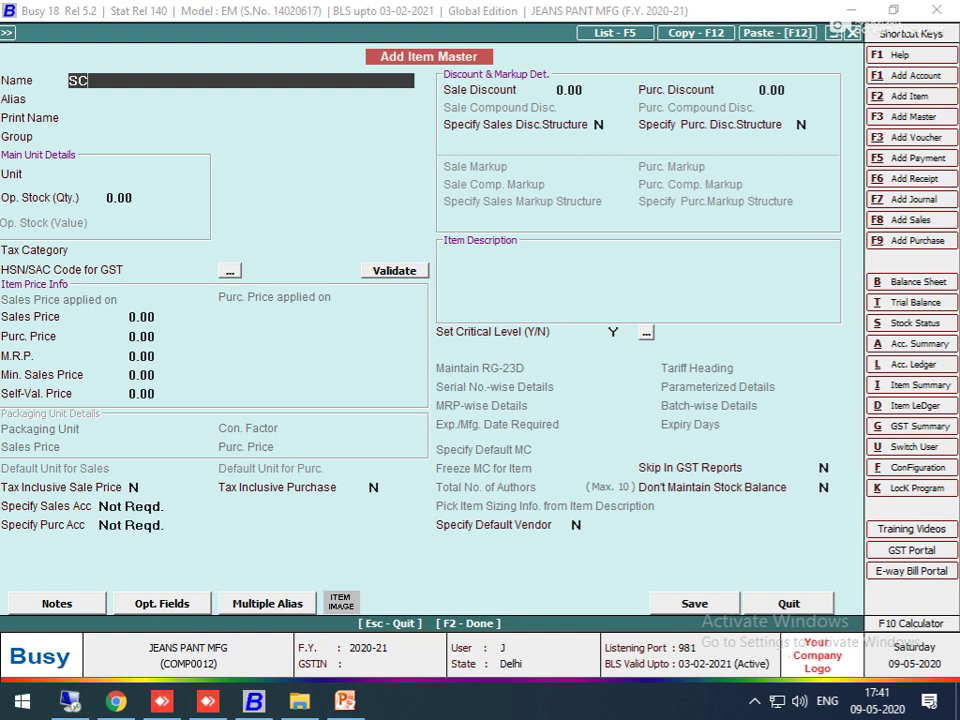
text(RAP-1)
key(Return)
key(Return)
key(Return)
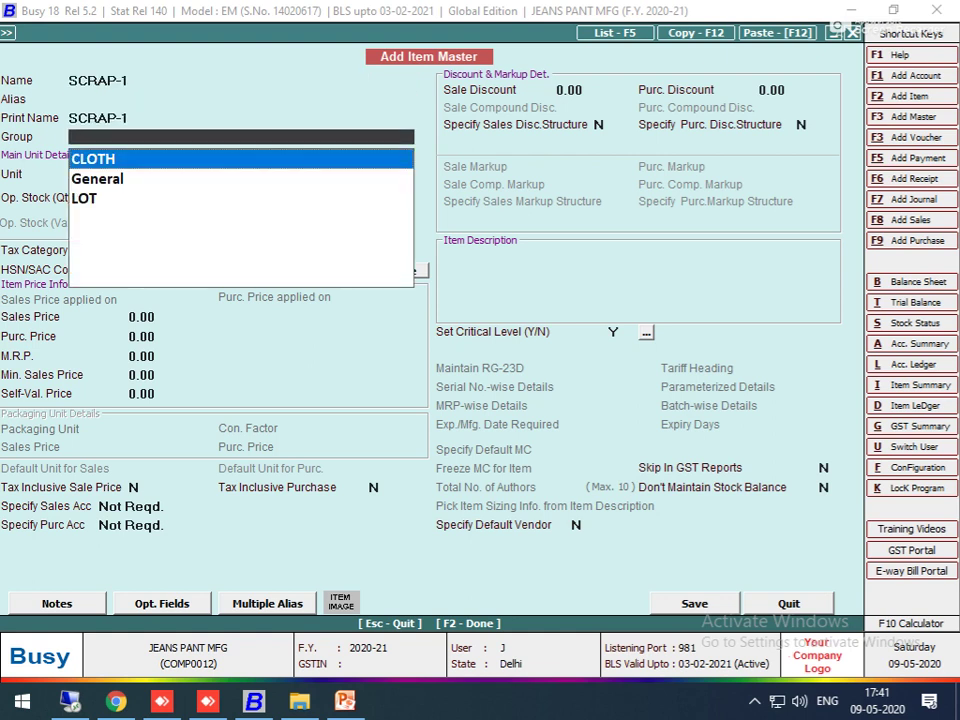
Assign SCRAP-1 to the CLOTH group with unit Metre and tax category GST 5%
key(Return)
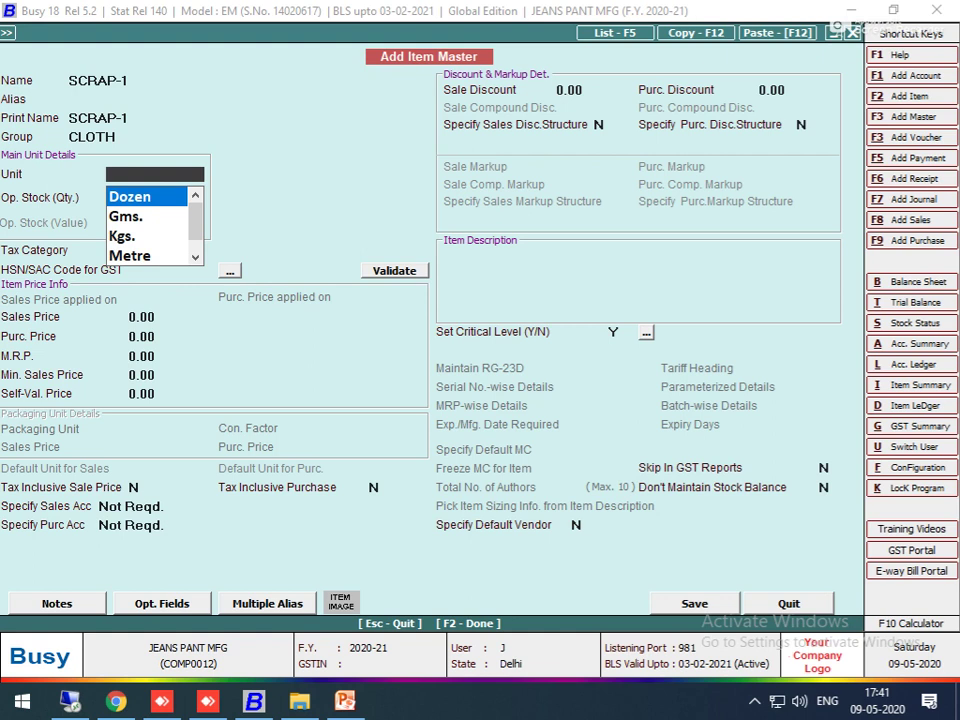
text(m)
key(Return)
key(Return)
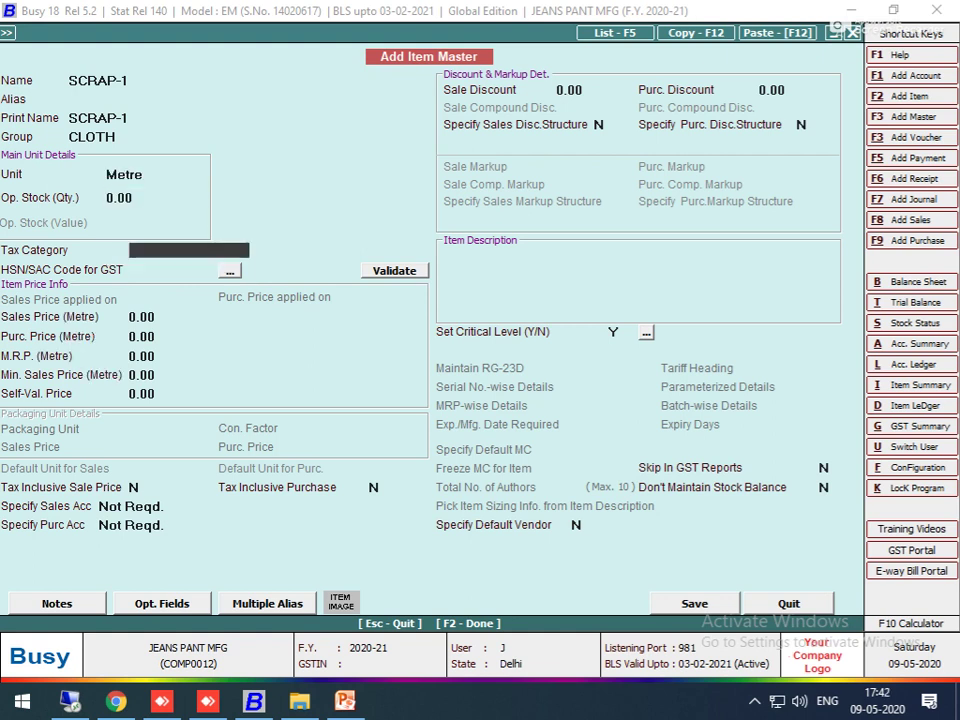
key(Return)
key(Up)
text(g)
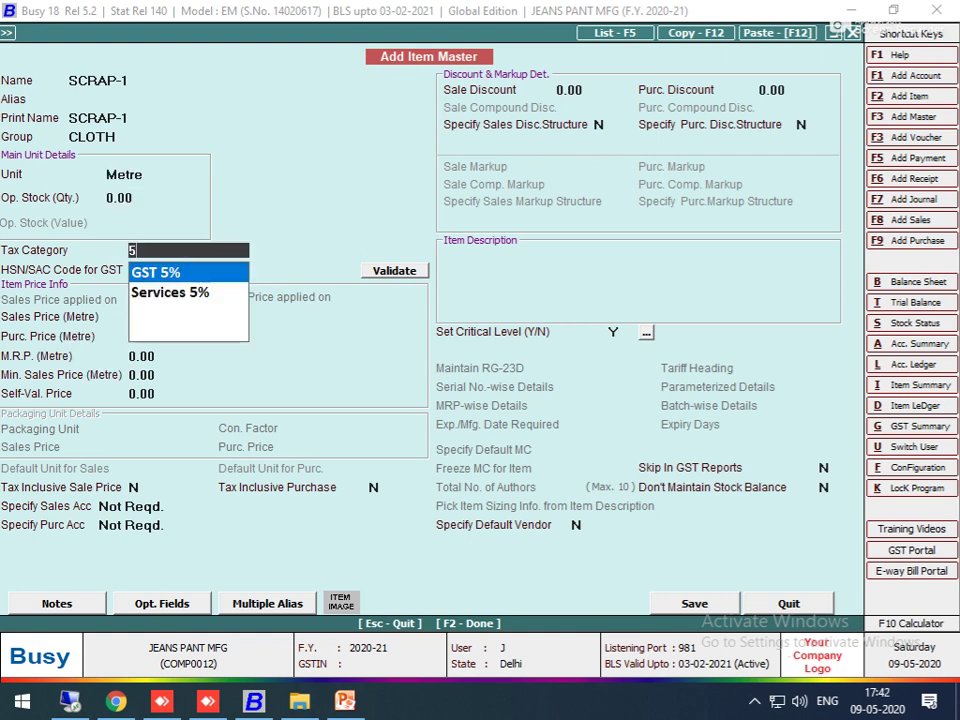
key(Return)
Save the SCRAP-1 item without an HSN/SAC code and use it as the by-product
key(F2)
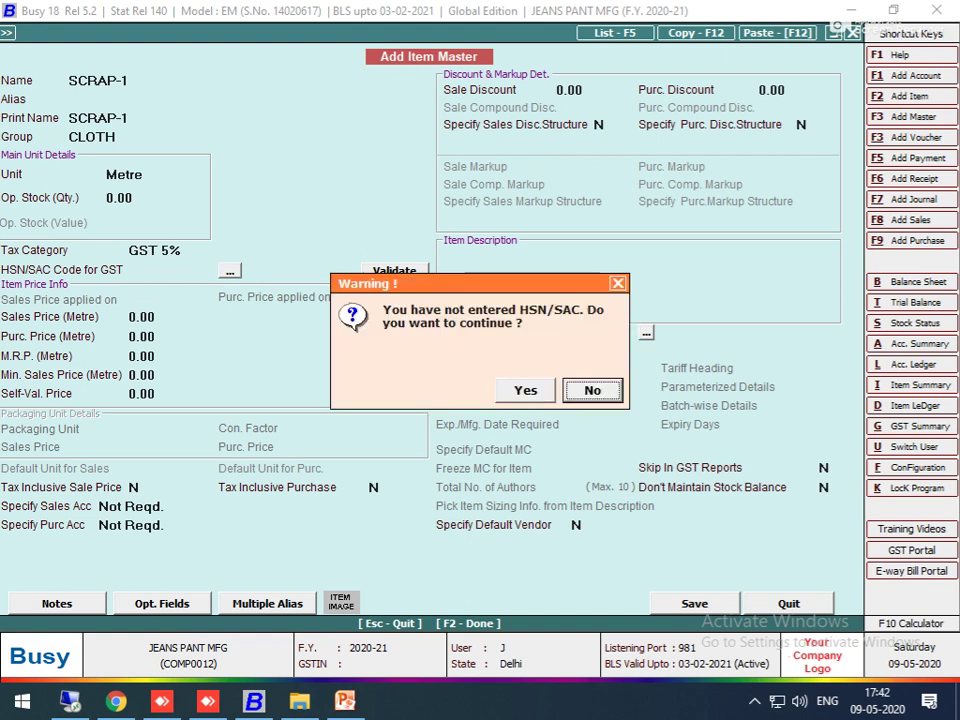
key(Left)
key(Return)
key(Return)
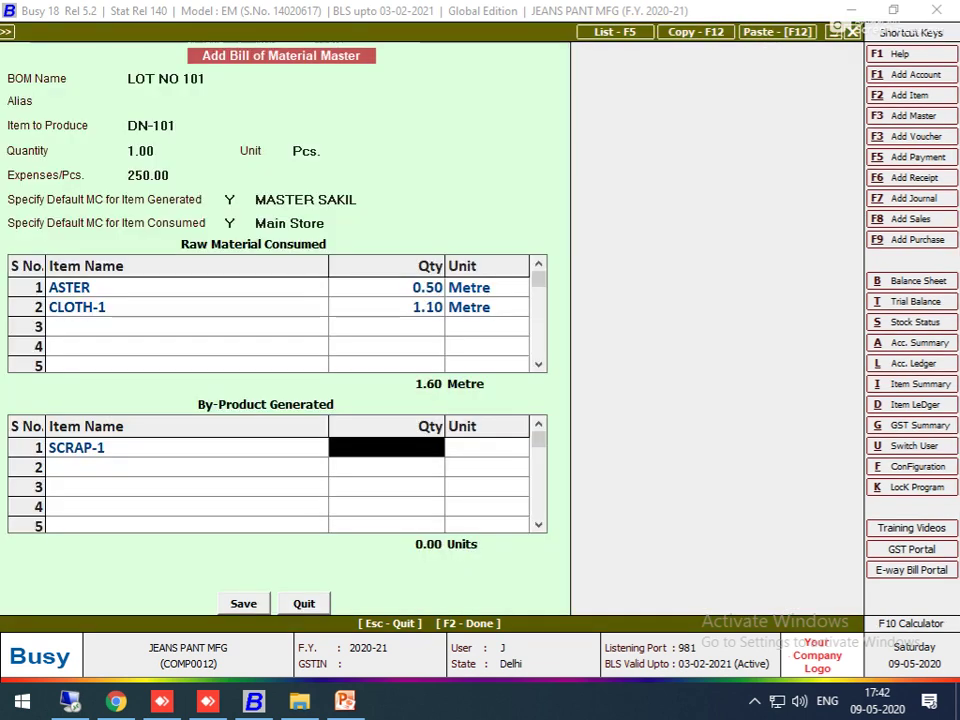
Set the SCRAP-1 by-product quantity to 0.10 Metre
text(.10)
key(Return)
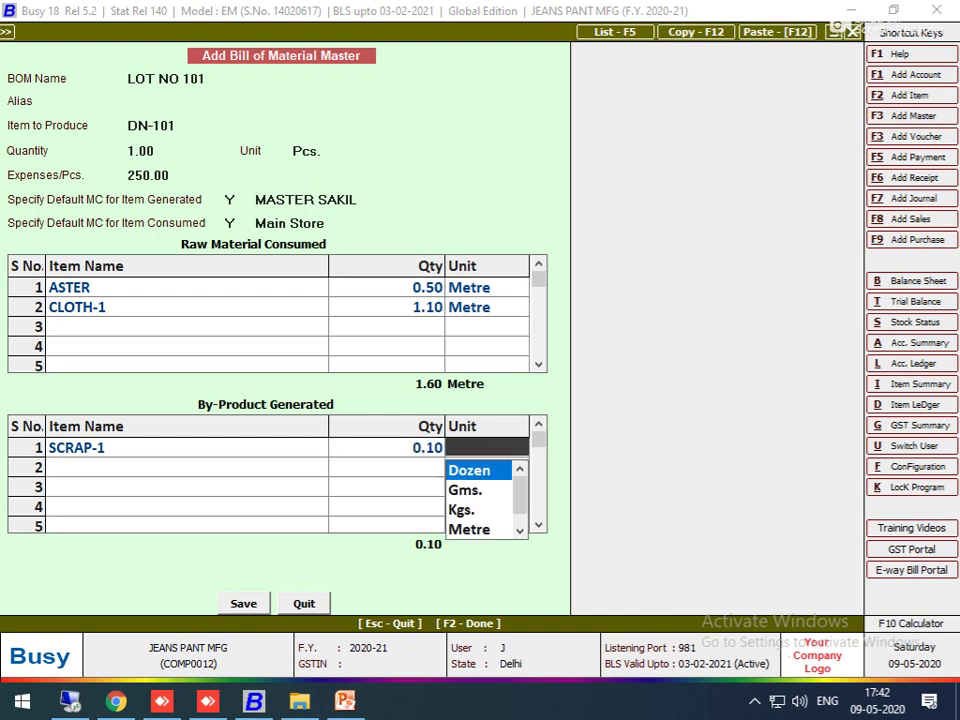
text(m)
key(Return)
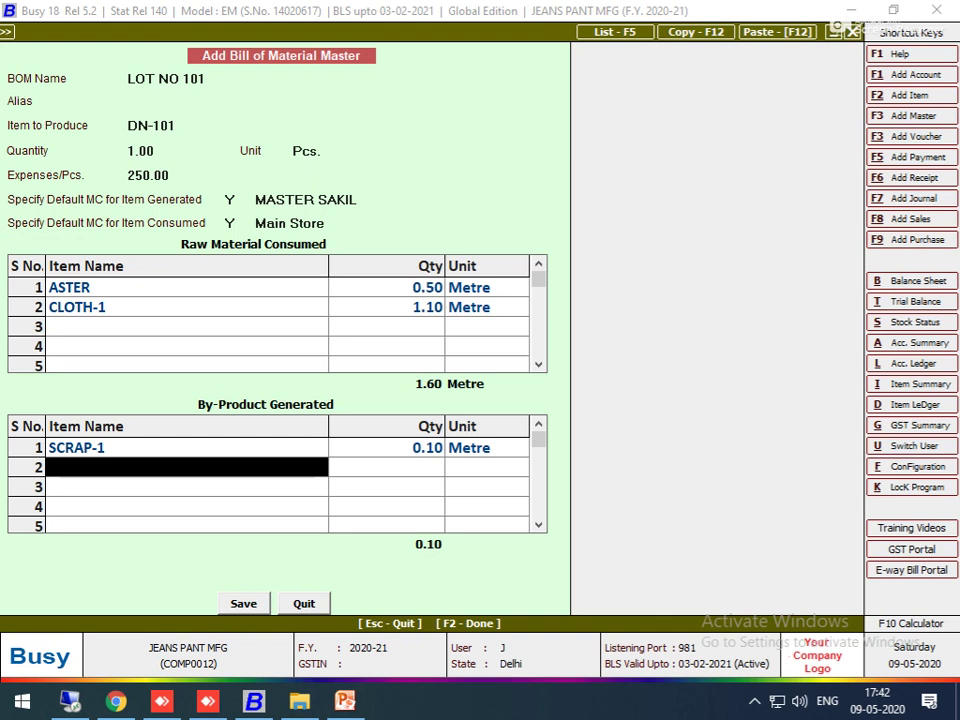
Save the LOT NO 101 bill of material and generate the production voucher lines for 500 Pcs. of DN-101
key(F2)
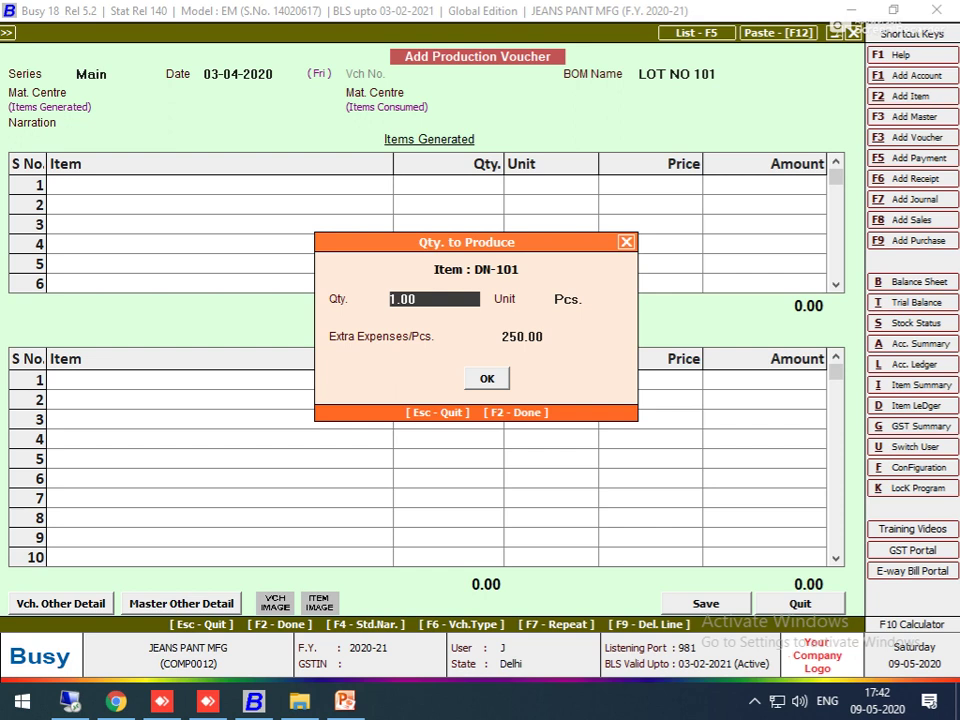
text(500)
key(Return)
key(Return)
key(Return)
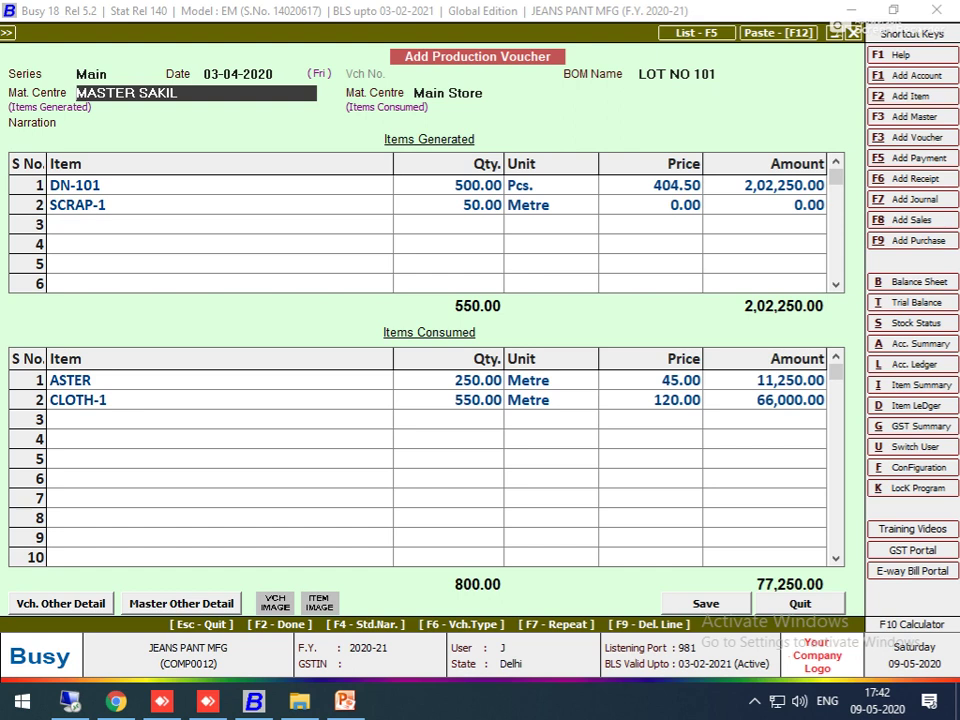
Save the production voucher, agreeing to continue with negative stock for ASTER and CLOTH-1
click(448, 380)
click(448, 400)
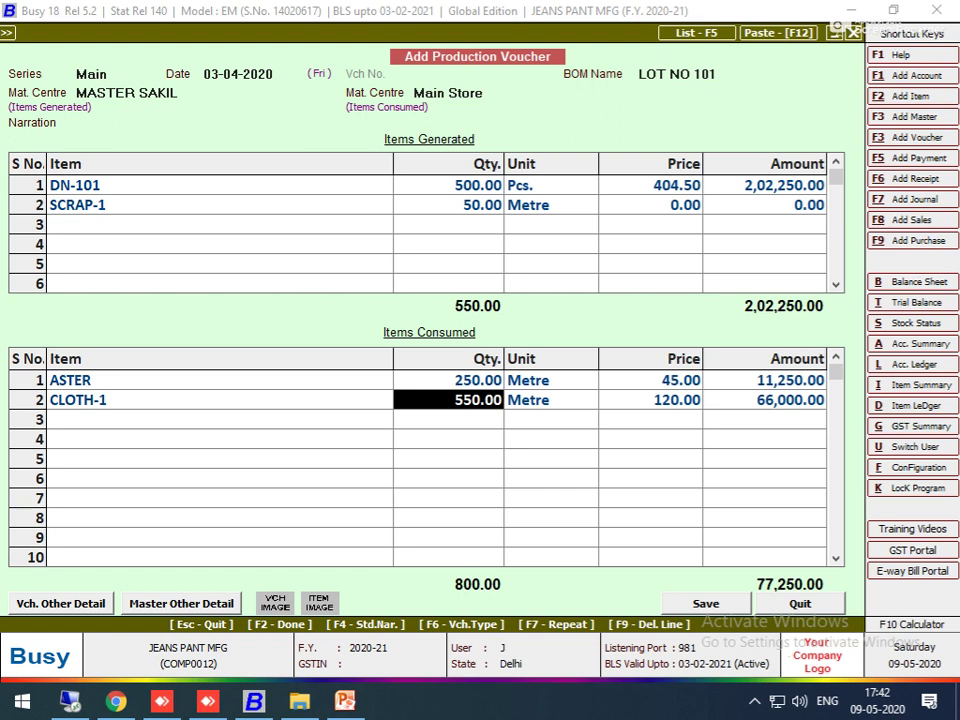
key(F2)
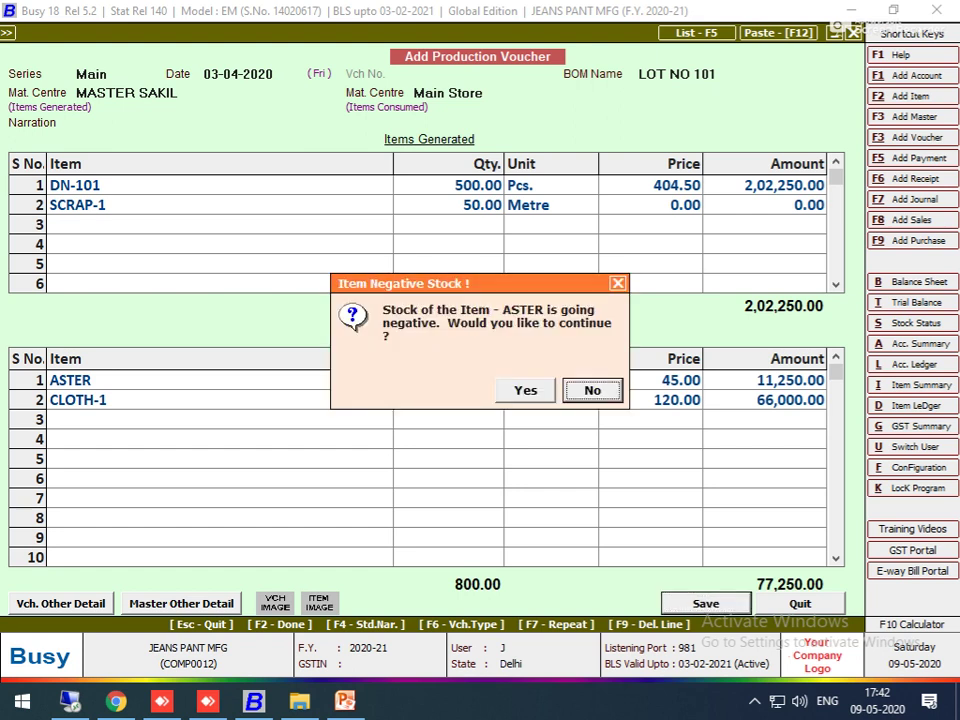
key(y)
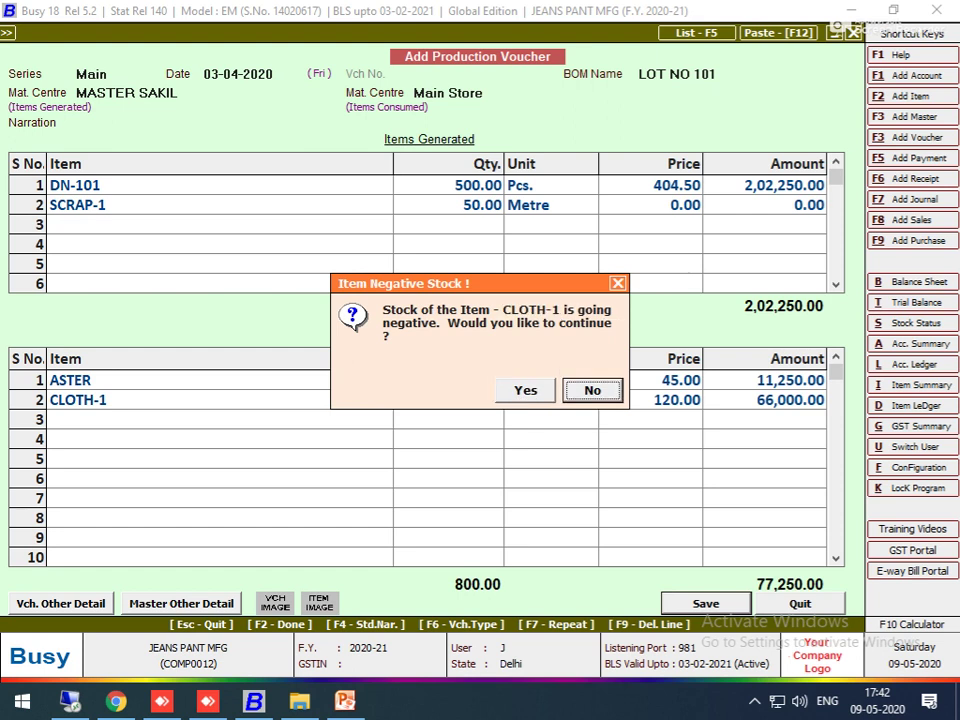
key(y)
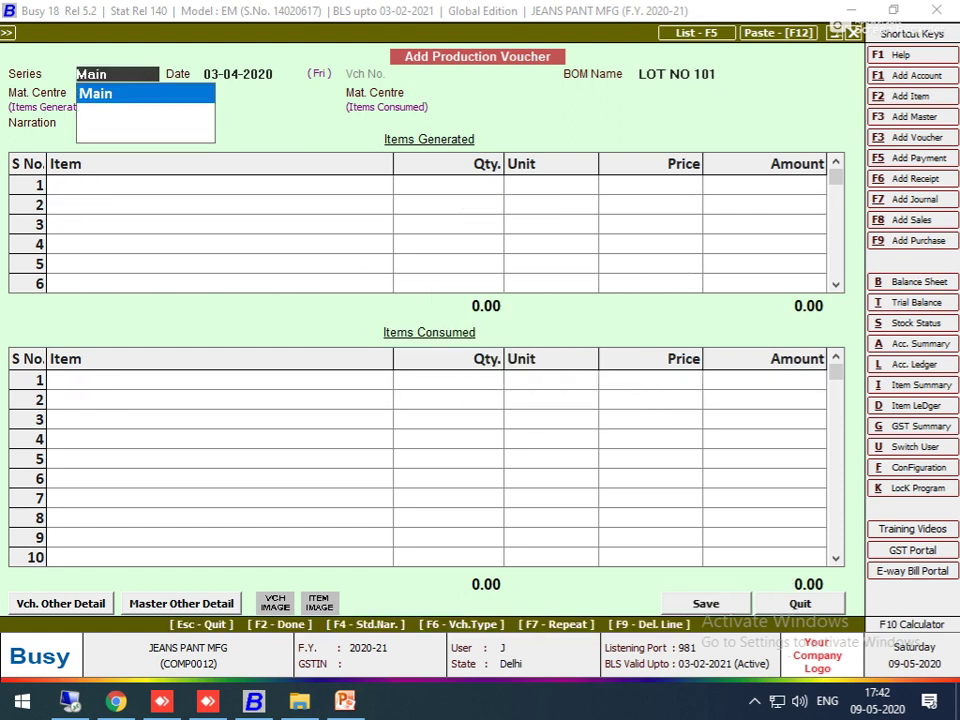
Leave the production voucher and open the alphabetical closing stock report with balances only
key(Escape)
key(Escape)
key(Escape)
key(Right)
key(Down)
key(Down)
key(Down)
key(Down)
key(Down)
key(Down)
key(Down)
key(Down)
key(Down)
key(Up)
key(Right)
key(Down)
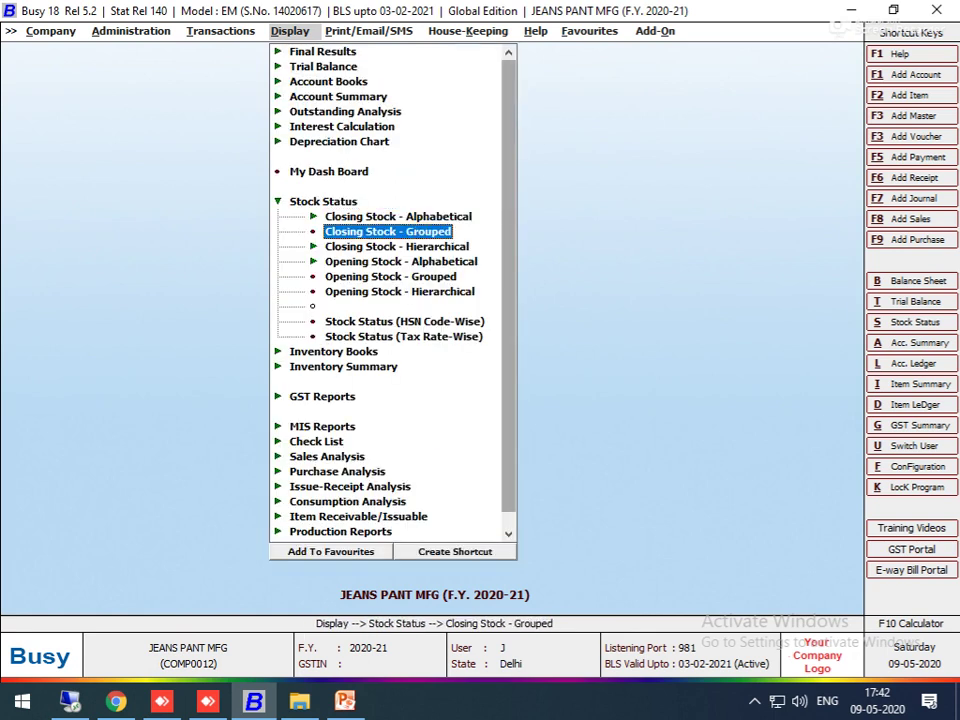
key(Up)
key(Right)
key(Left)
key(Left)
key(Right)
key(Down)
key(Down)
key(Up)
key(Up)
key(Right)
key(Down)
key(Down)
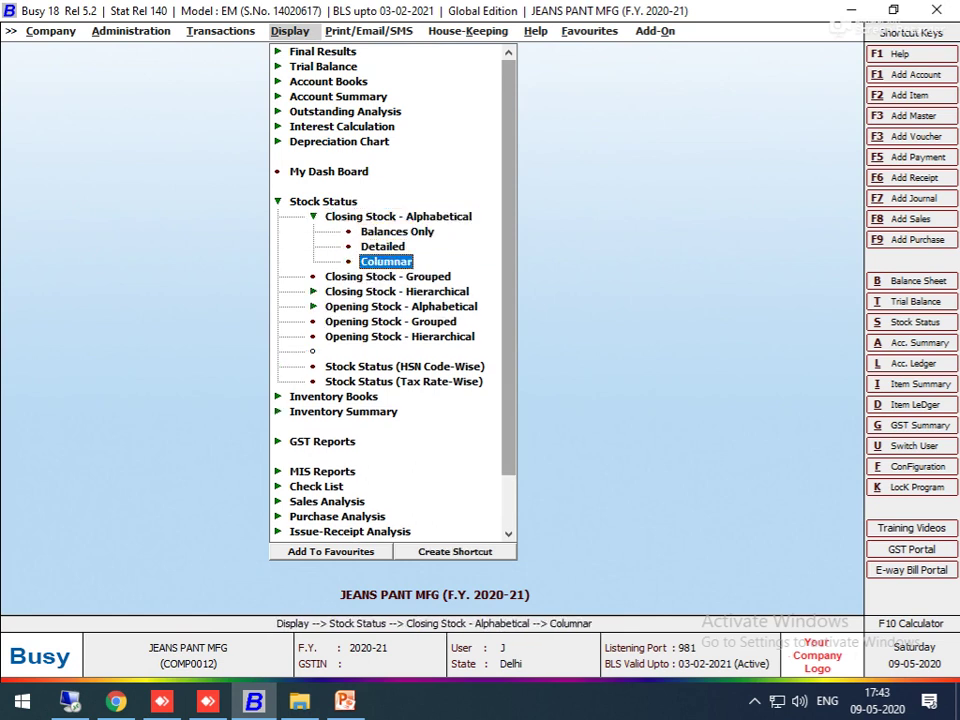
key(Up)
key(Up)
key(Return)
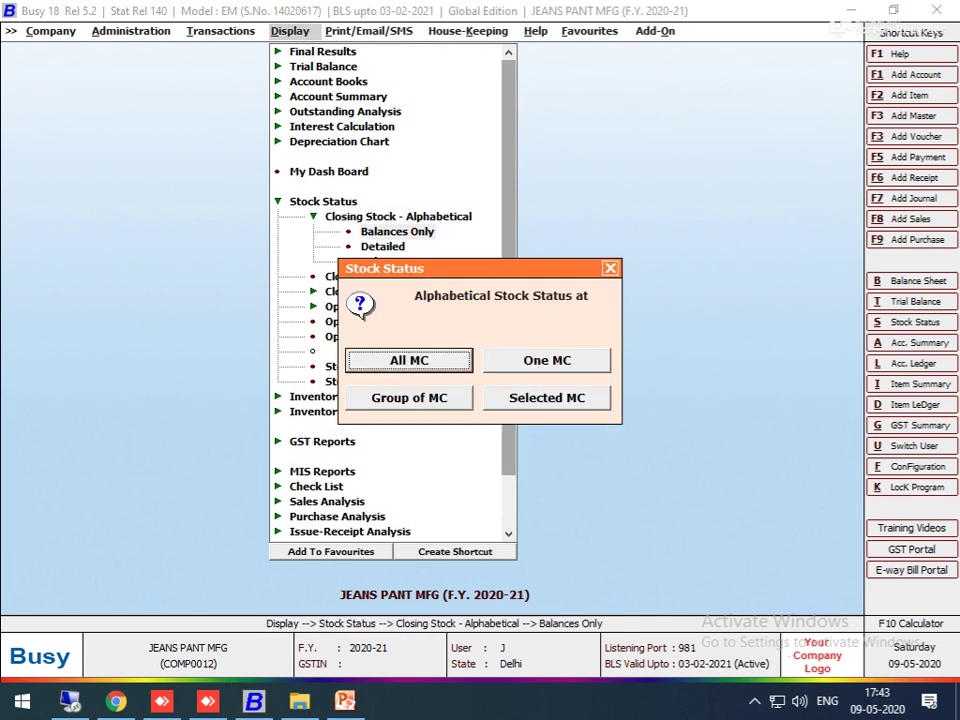
Display the stock status of CLOTH-1 at one material centre, Main Store
key(Right)
key(Return)
key(Down)
key(Escape)
key(Return)
key(Down)
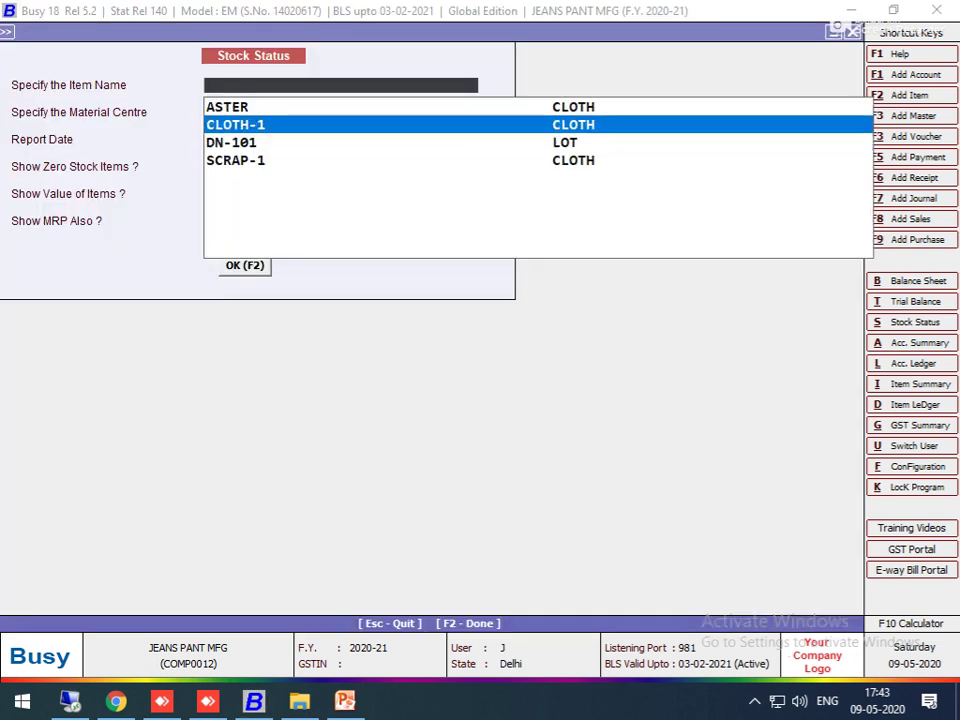
key(Return)
key(Down)
key(Up)
key(Return)
key(Return)
key(Return)
key(Return)
key(Return)
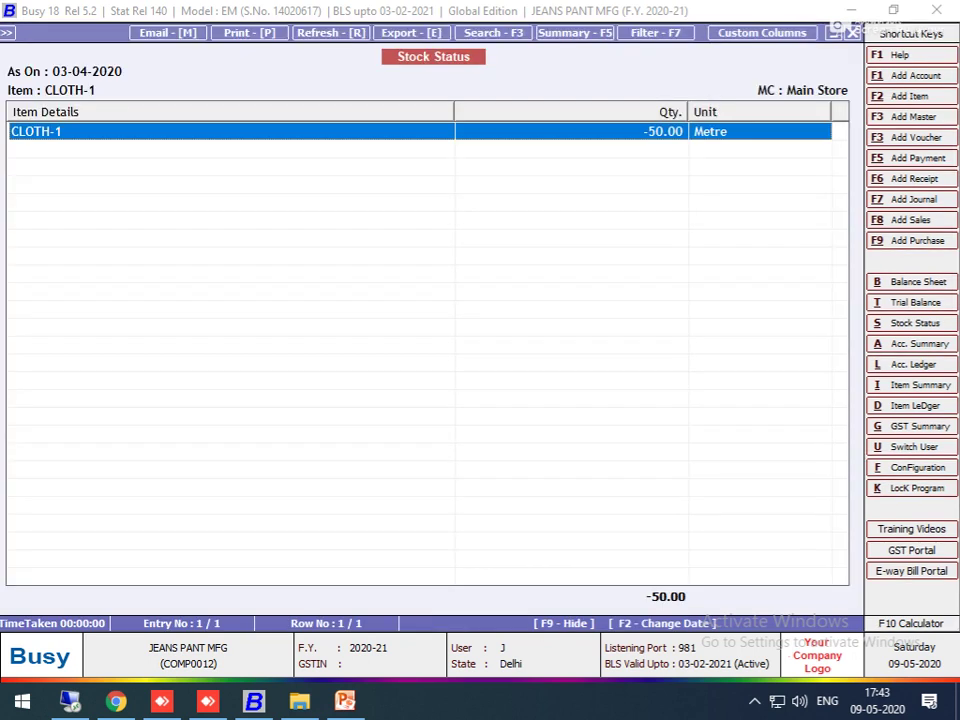
Open the MARWARI TEXTILE purchase voucher from the CLOTH-1 ledger and set the CLOTH-1 quantity to 1000 Metre
key(Return)
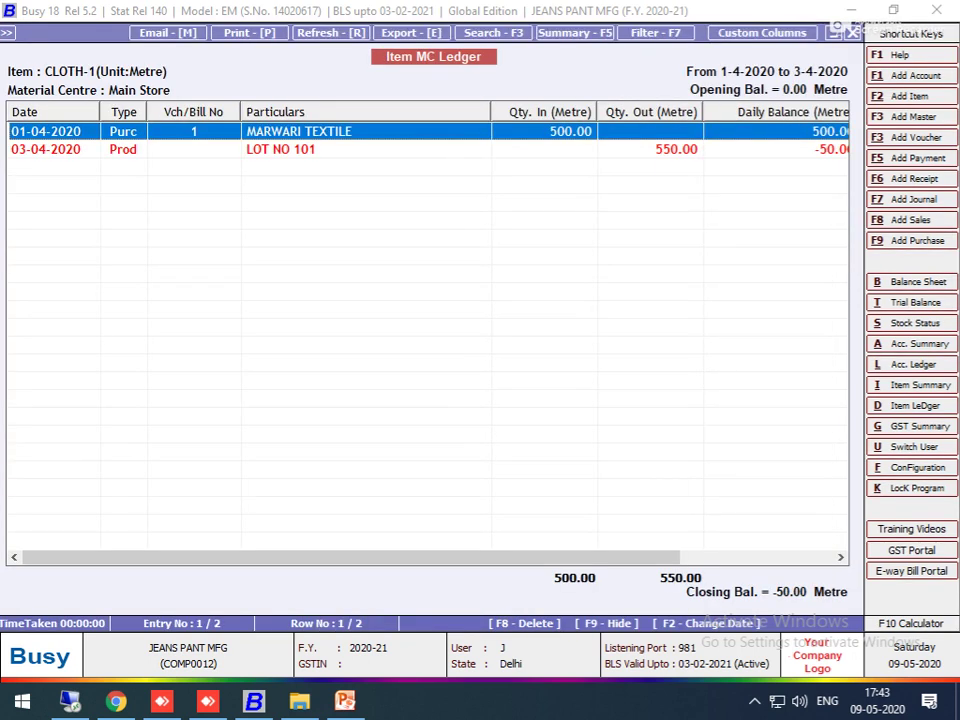
key(Return)
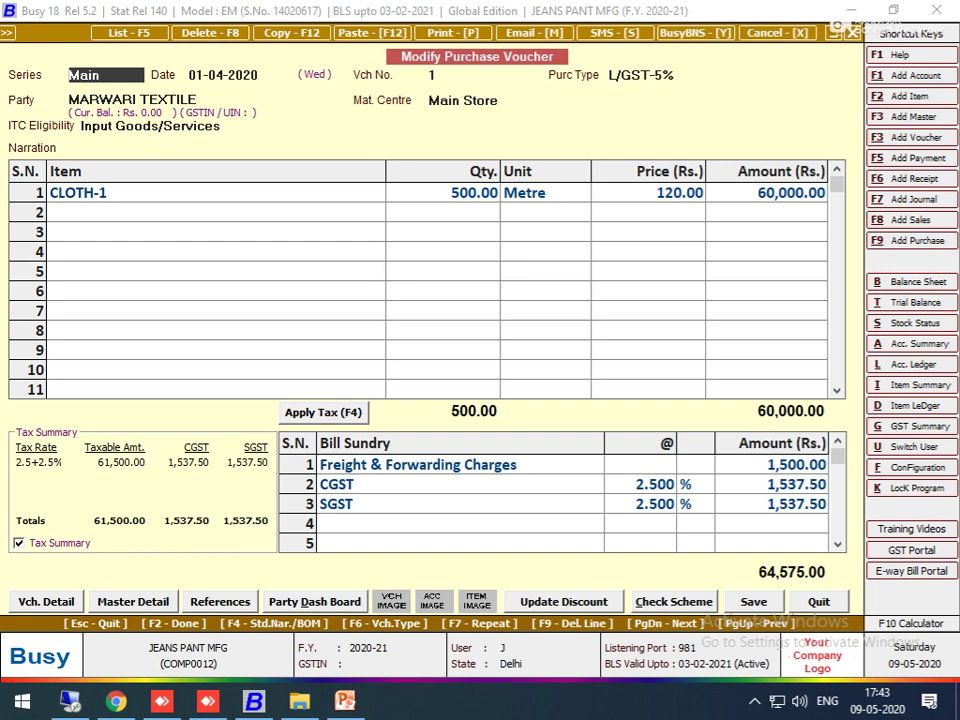
click(442, 192)
text(1000)
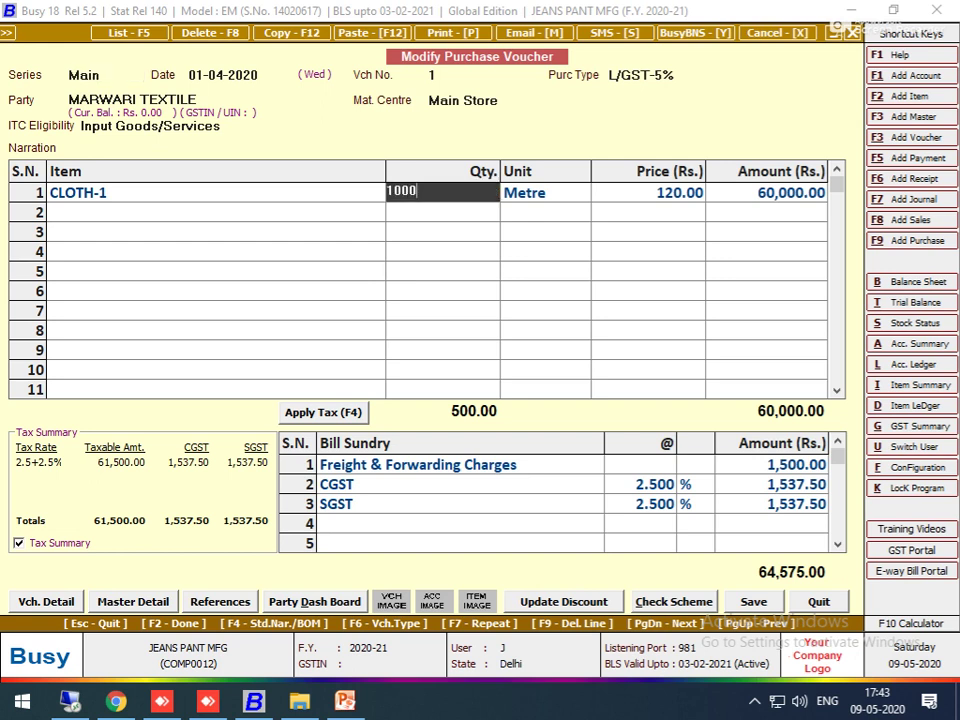
key(Return)
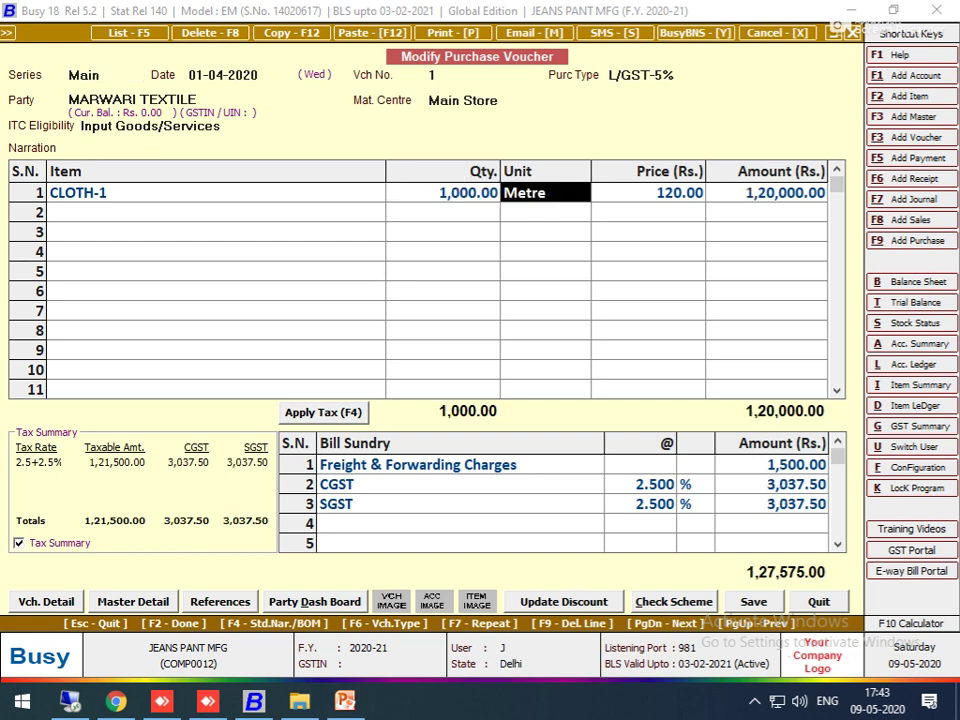
Save the modified CLOTH-1 purchase voucher, keeping its purchase bill number and date for GST reporting
key(F2)
key(y)
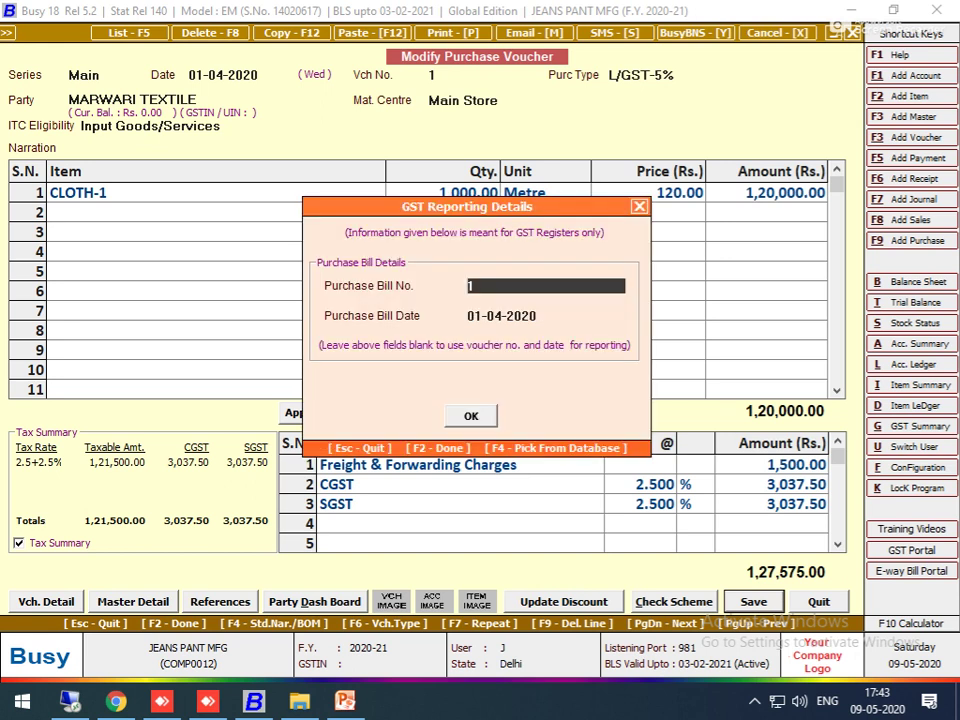
key(F2)
key(Escape)
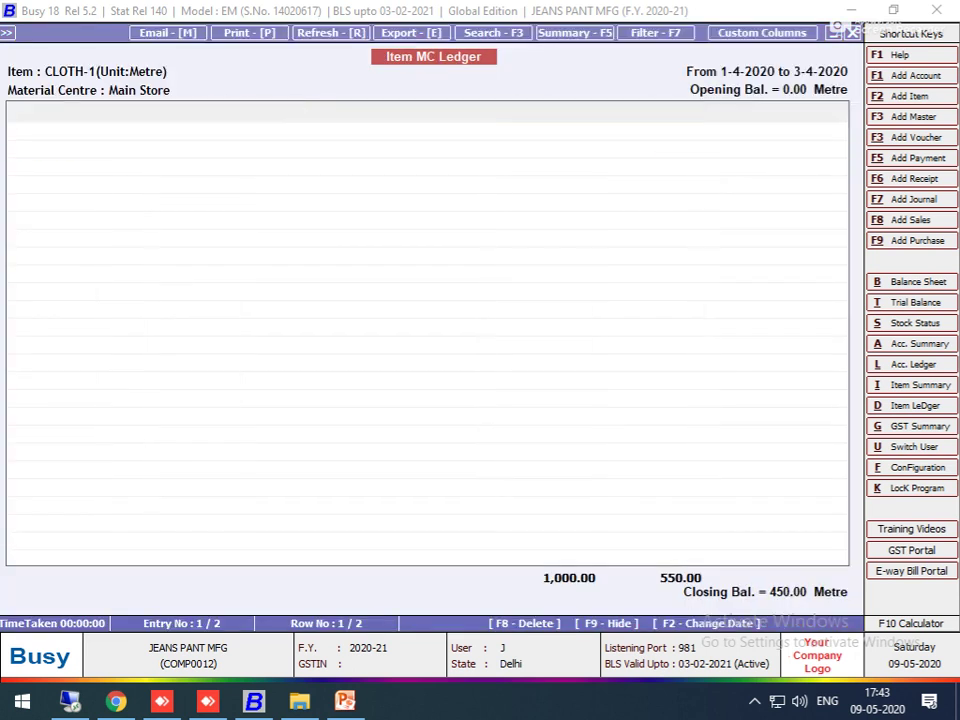
Close the CLOTH-1 stock reports and list the purchase vouchers to locate the ABC TRADING CO bill for ASTER
key(Escape)
key(Escape)
key(Return)
key(Escape)
key(Left)
key(Up)
key(Up)
key(Up)
key(Up)
key(Up)
key(Up)
key(Up)
key(Up)
key(Up)
key(Up)
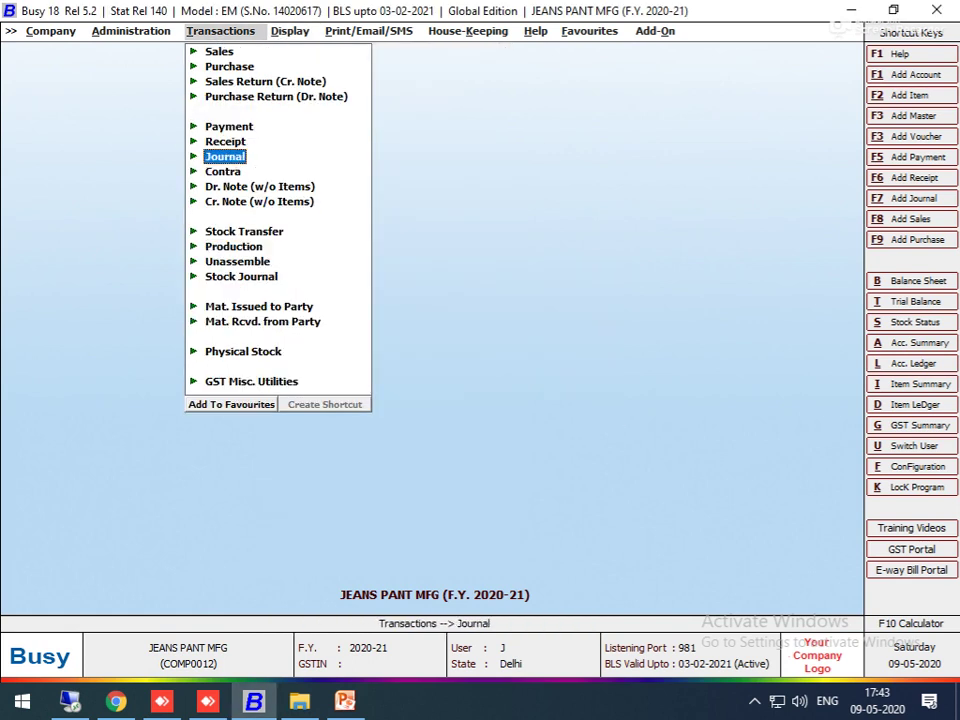
key(Return)
key(Down)
key(Down)
key(Down)
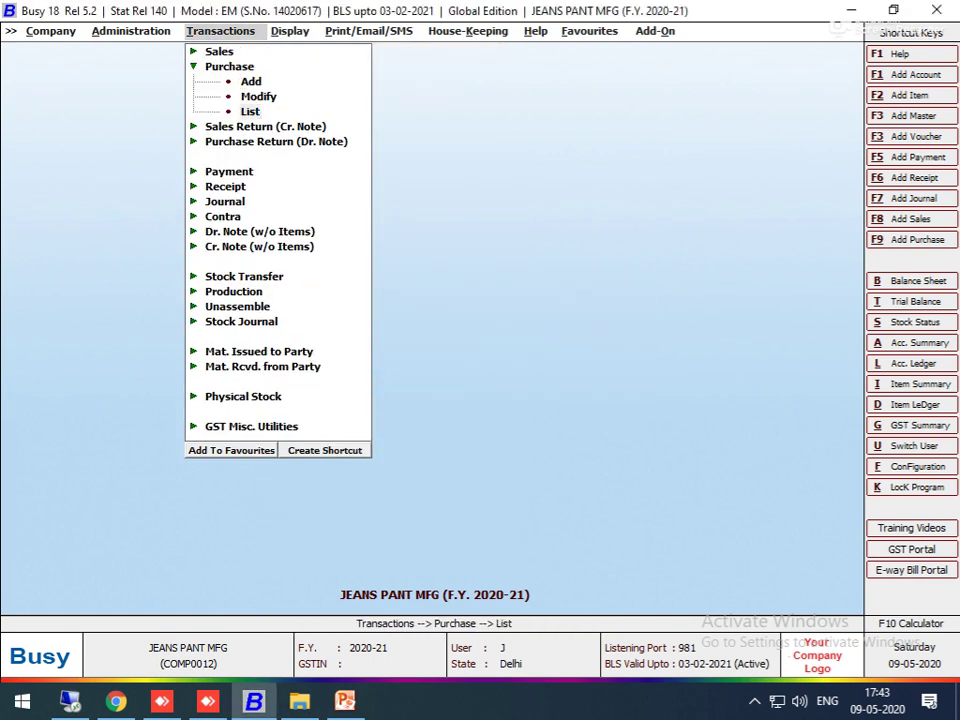
key(Return)
key(Return)
key(Down)
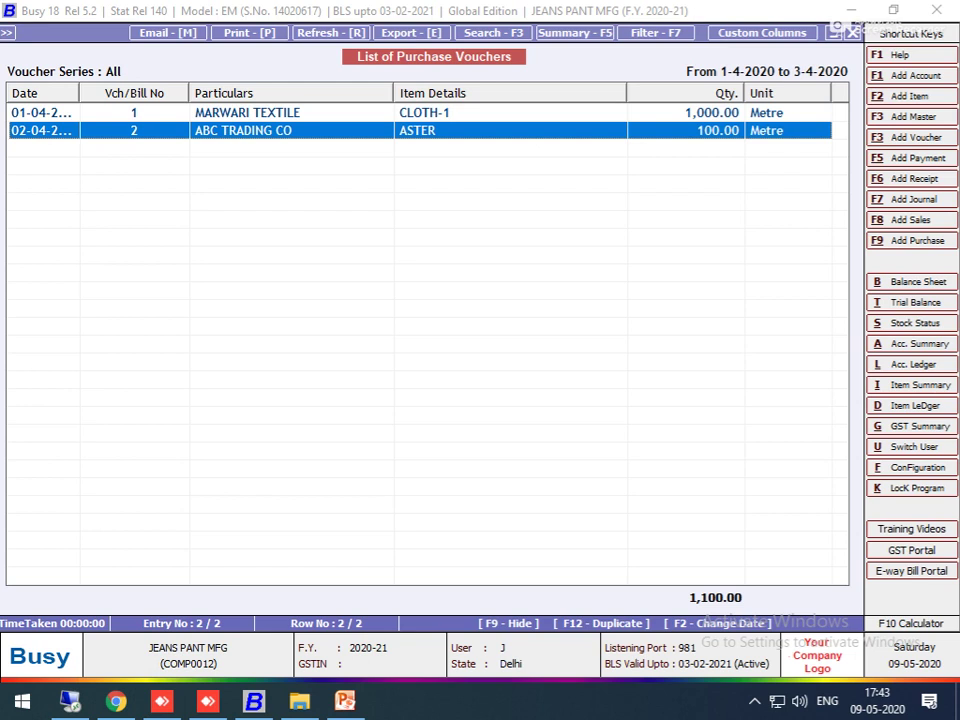
Open the ABC TRADING CO purchase voucher and set the ASTER quantity to 500 Metre
key(Return)
click(442, 192)
text(500)
key(Return)
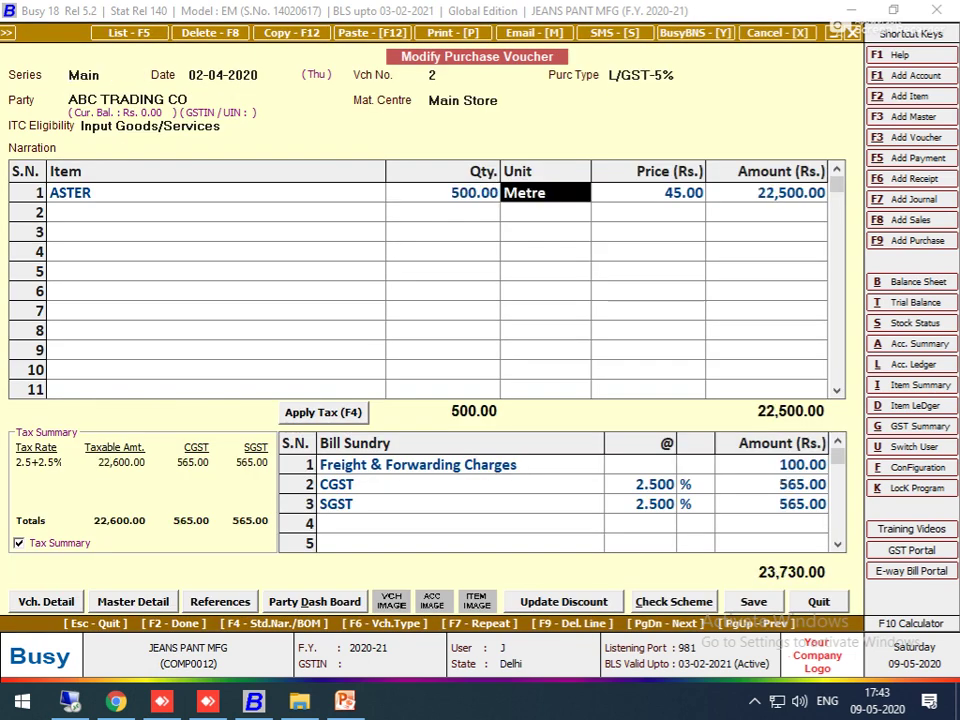
Save the modified ASTER purchase voucher with its new-reference bill adjustment, and close the purchase voucher list
key(F2)
key(Left)
key(Return)
key(Return)
key(Return)
key(Return)
key(Return)
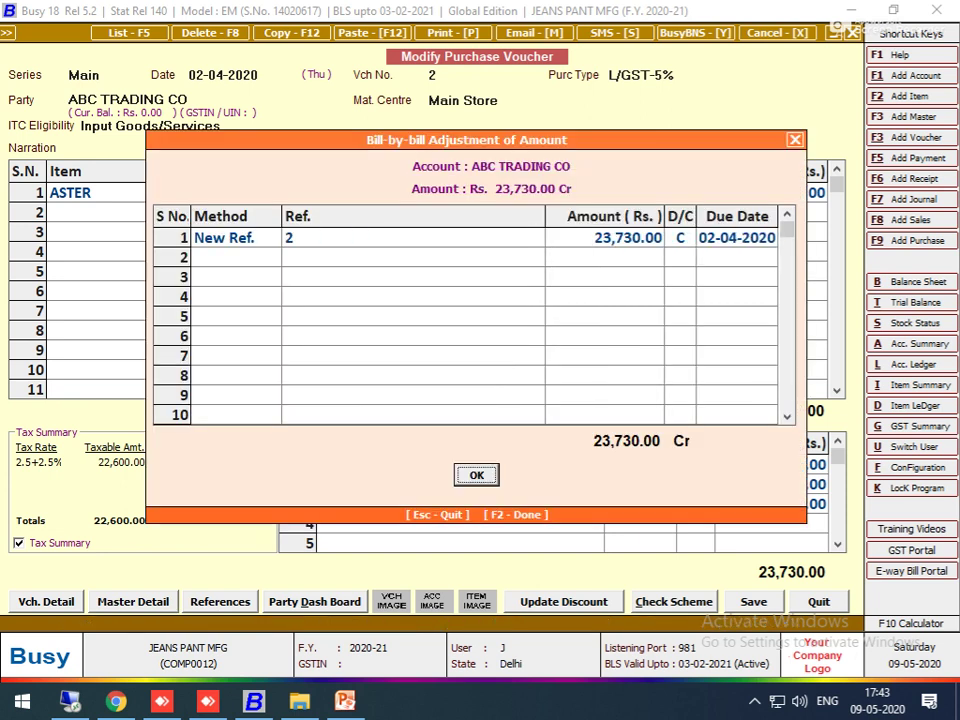
key(F2)
key(Escape)
key(Escape)
key(Escape)
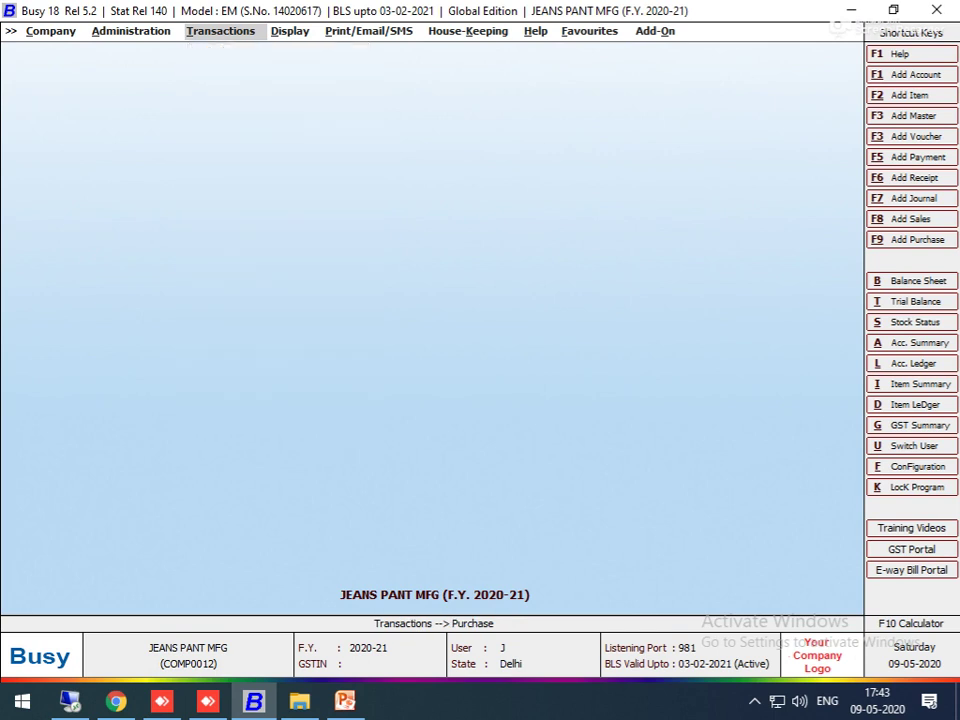
Open the columnar, material-centre-wise version of the alphabetical closing stock report for one item
key(Return)
key(Down)
key(Down)
key(Down)
key(Down)
key(Right)
key(Down)
key(Down)
key(Up)
key(Up)
key(Right)
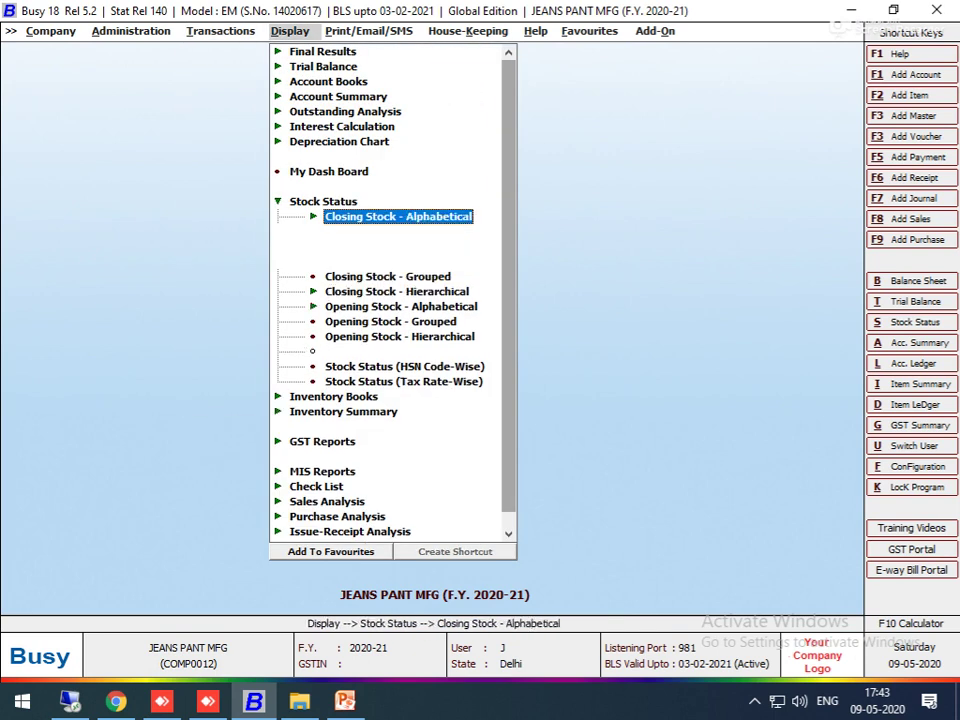
key(Down)
key(Down)
key(Down)
key(Return)
key(Down)
key(Return)
Display the columnar stock of DN-101 as on 03-04-2020 with automatically configured columns, and close the report
key(Down)
key(Down)
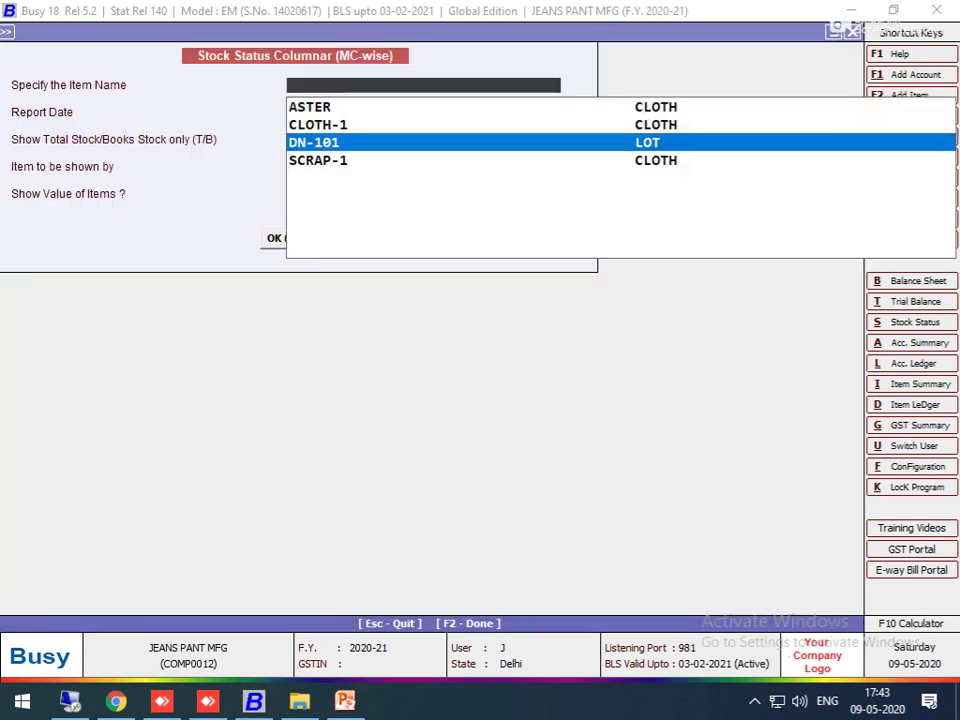
key(Return)
key(Return)
key(Return)
key(Return)
key(Return)
key(Return)
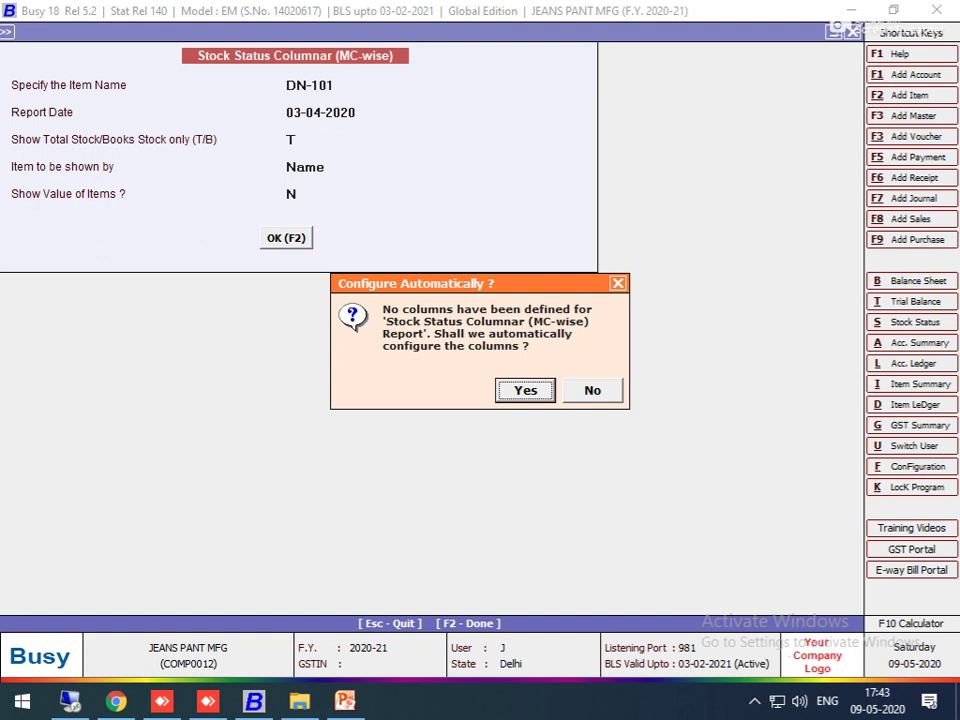
key(Return)
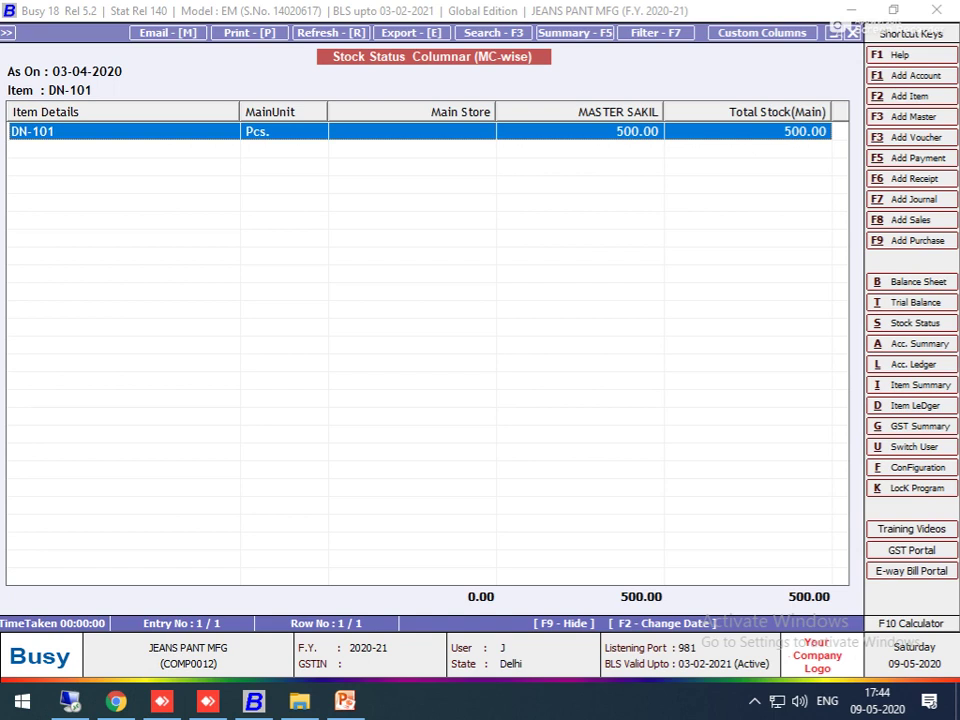
key(Escape)
key(Escape)
key(Escape)
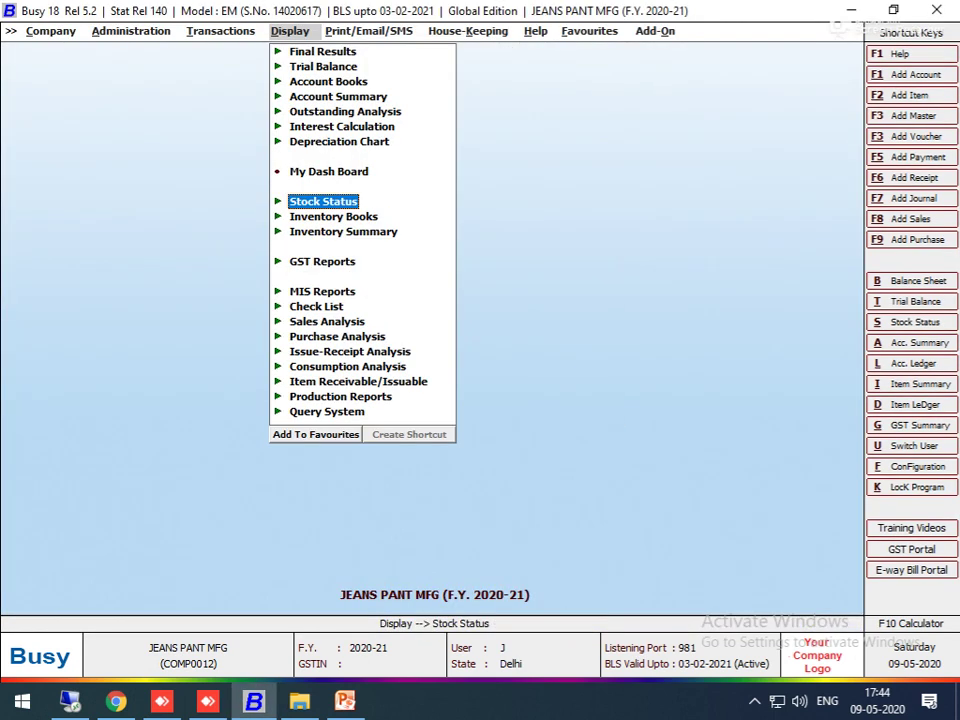
Start a stock transfer voucher dated 05-04-2020 with the master's material centre holding DN-101 as the source
key(Left)
key(Down)
key(Down)
key(Down)
key(Down)
key(Down)
key(Return)
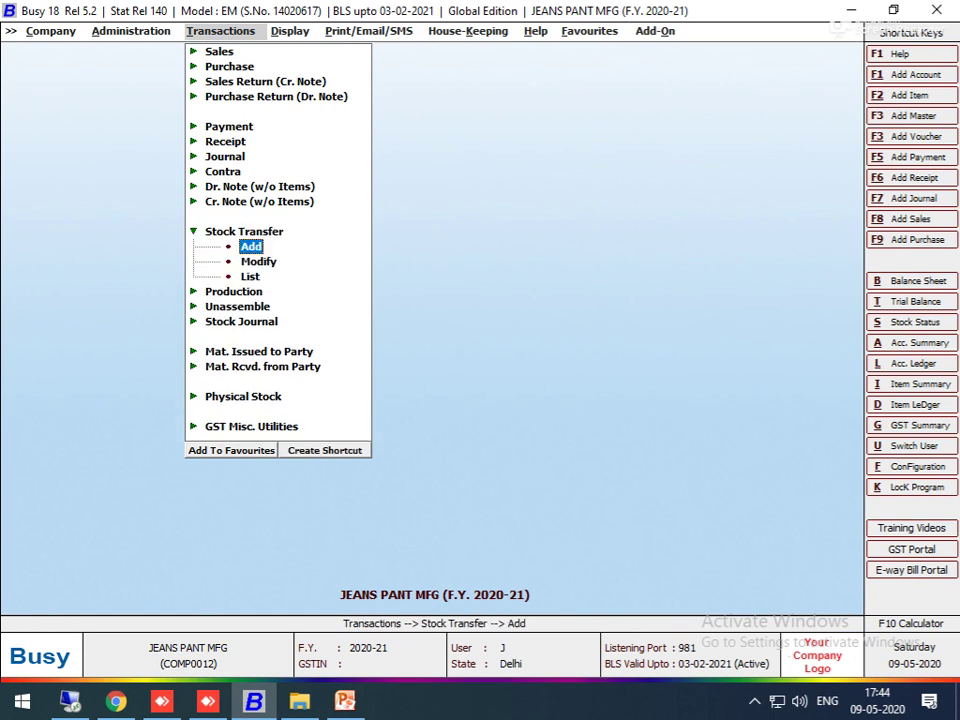
key(Return)
key(Return)
text(5.)
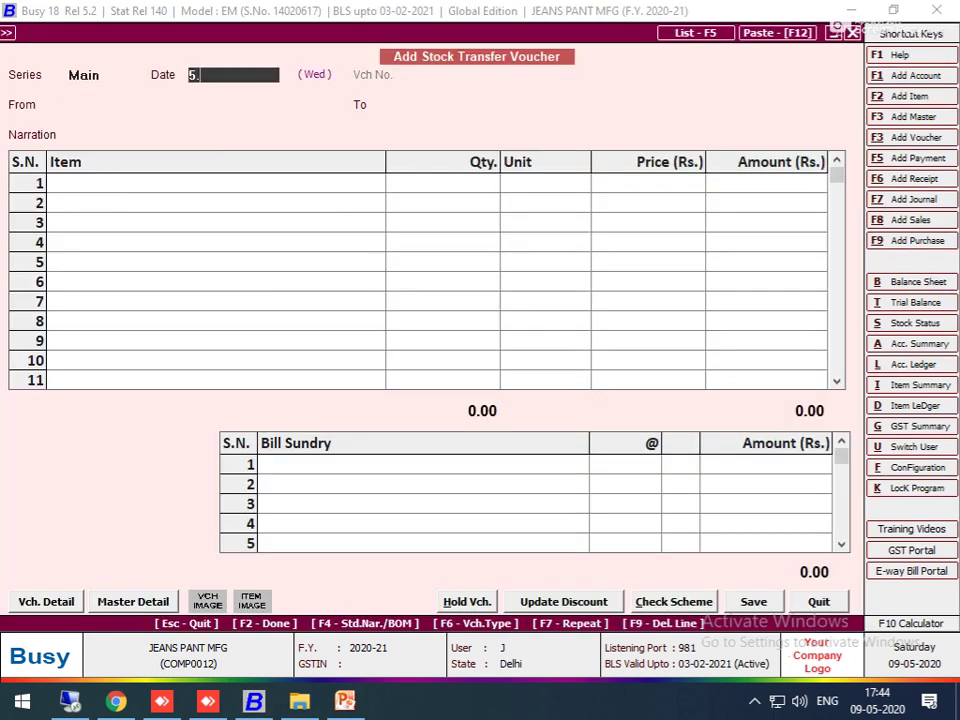
key(Return)
key(Down)
key(Return)
Create a material centre named MANOJ EMB, set it as the transfer's destination and leave the narration empty
key(alt+c)
text(MANOJ EMB)
key(Return)
key(Return)
key(Return)
key(Down)
key(Return)
key(Return)
key(Return)
key(Return)
key(Return)
key(Return)
key(Return)
key(Return)
key(Return)
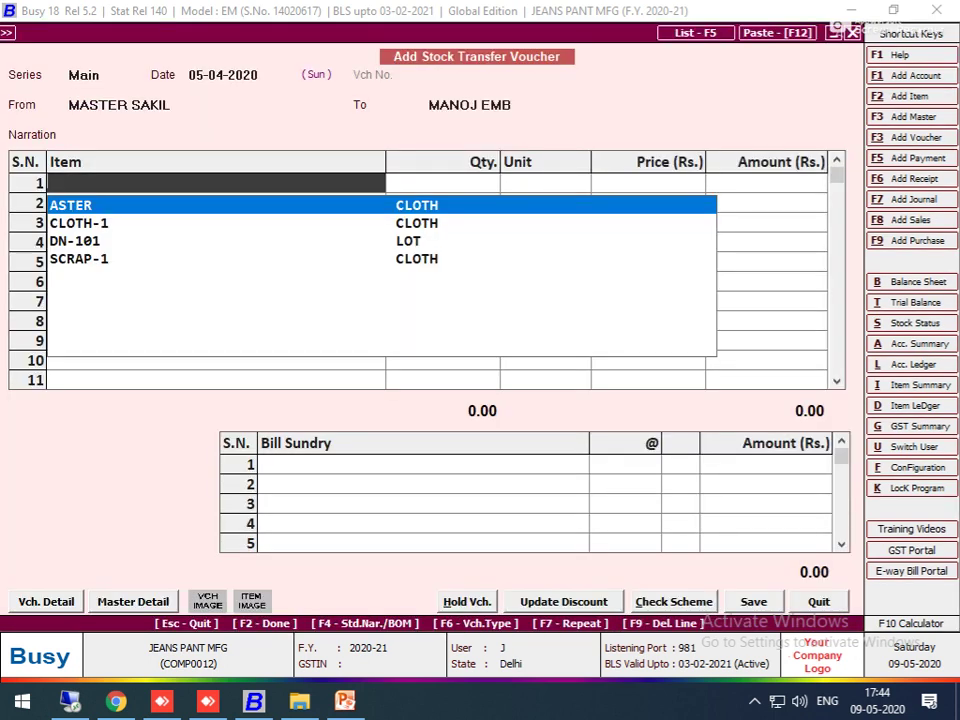
Add item DN-101 with quantity 500 Pcs. at the offered price to the stock transfer and move on to the bill sundries
key(Down)
key(Down)
key(Return)
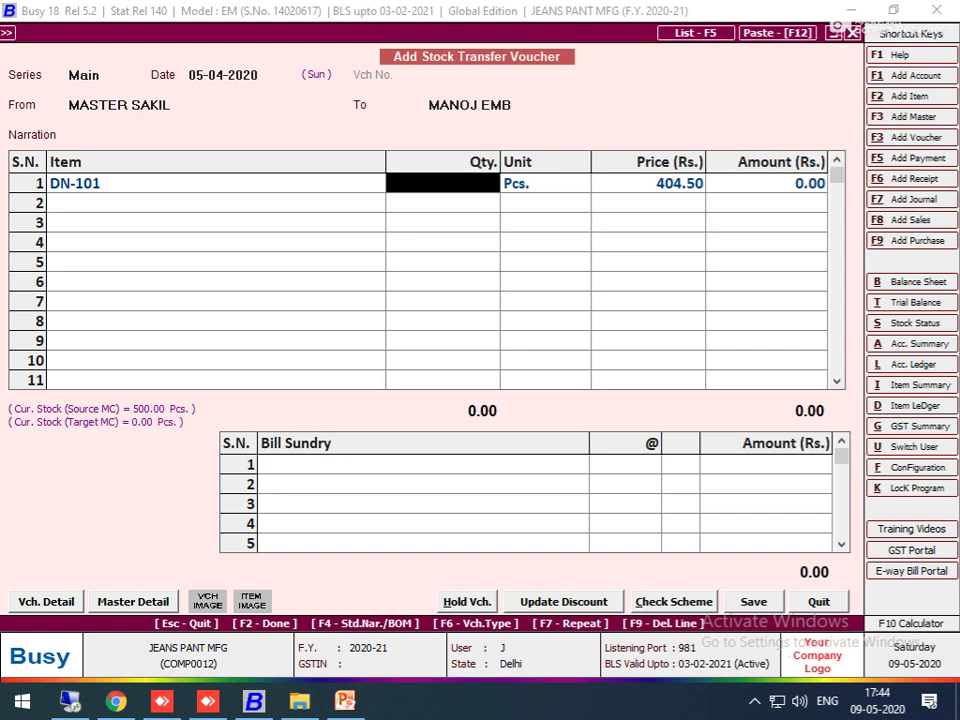
text(5000)
key(BackSpace)
key(Return)
key(Return)
key(Return)
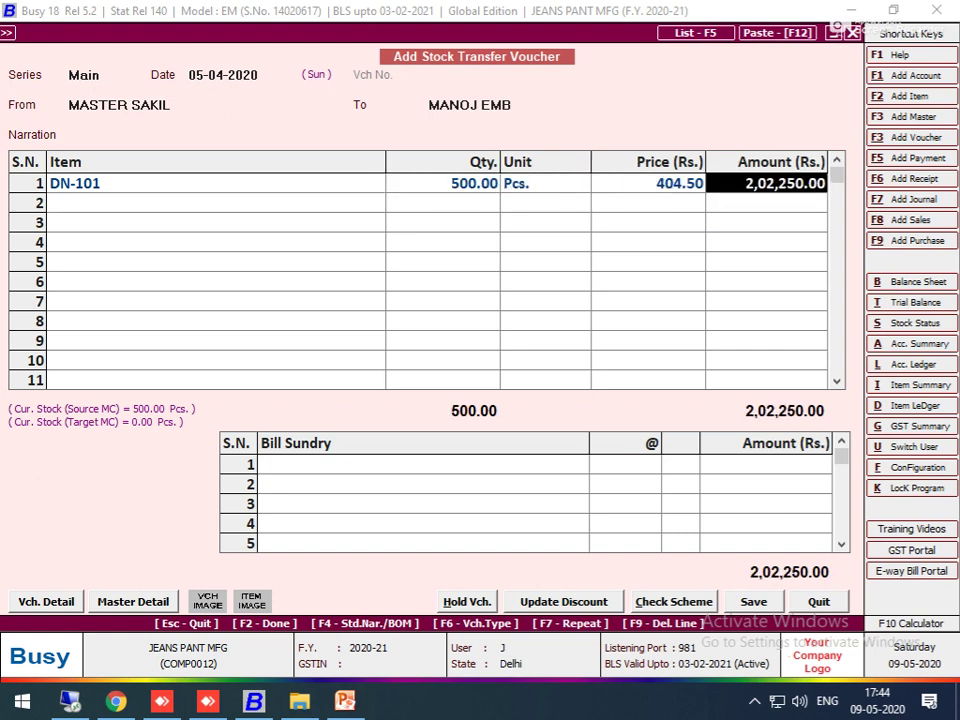
key(Return)
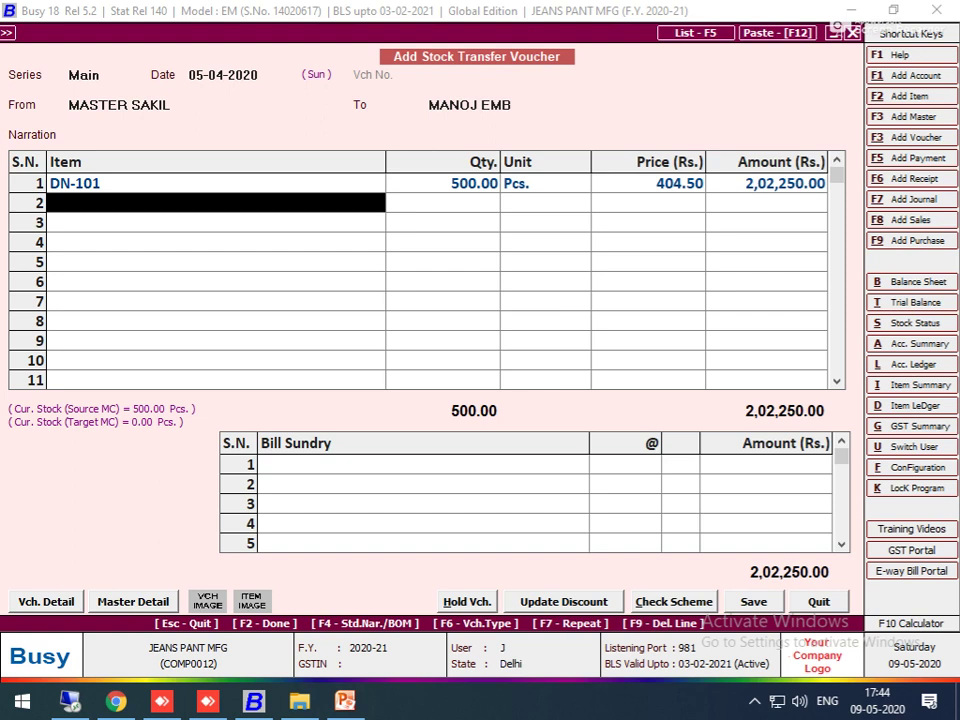
key(Return)
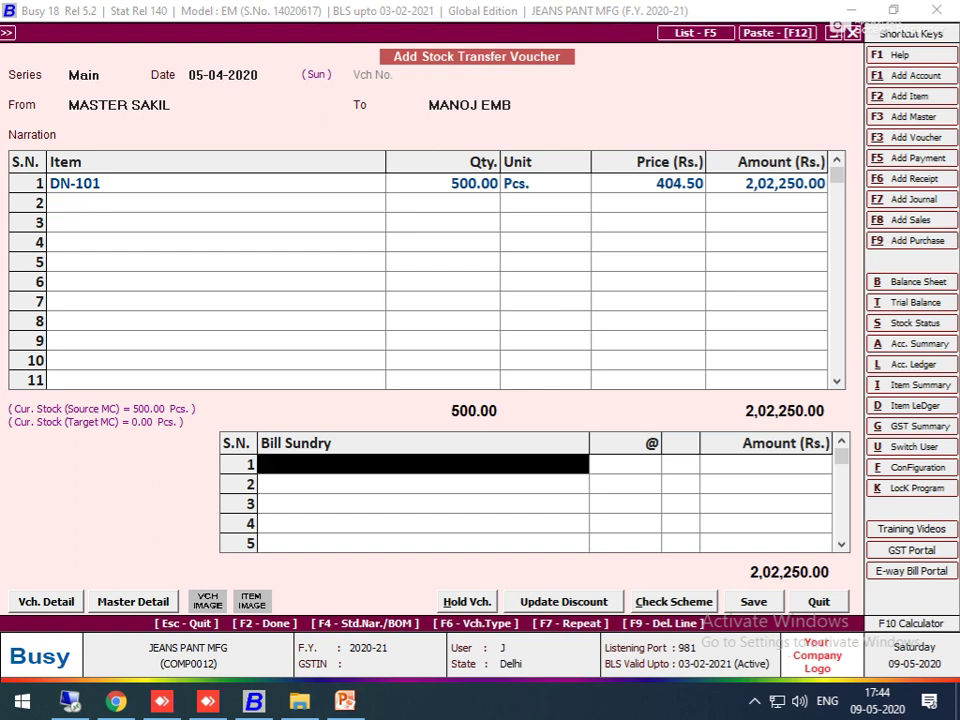
key(F3)
text(CUTTING)
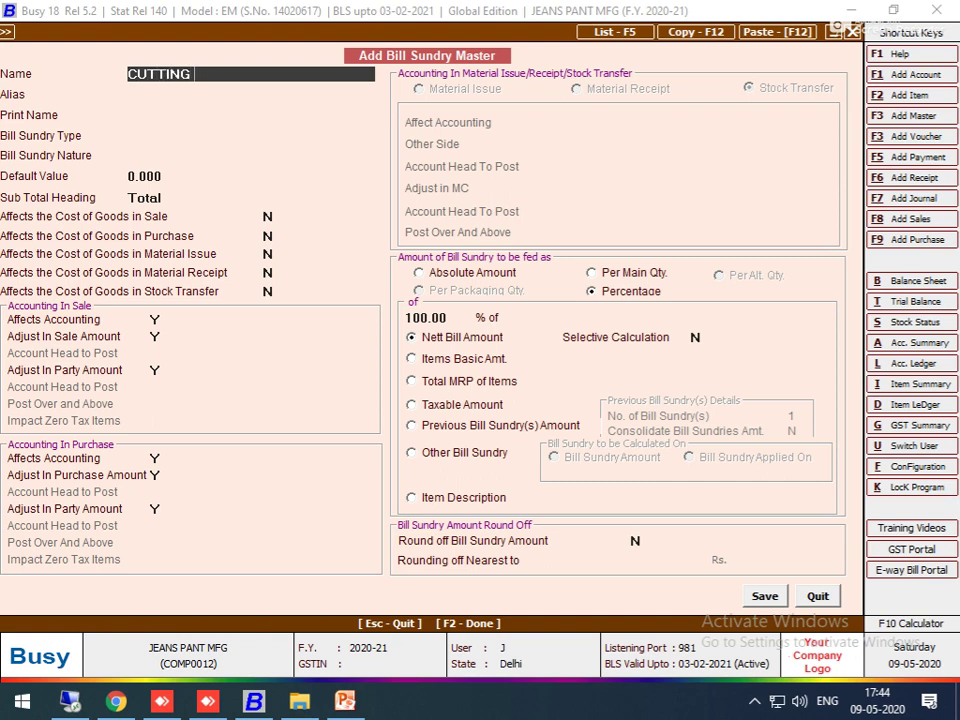
text( RATE)
key(Return)
key(Return)
key(Return)
key(Return)
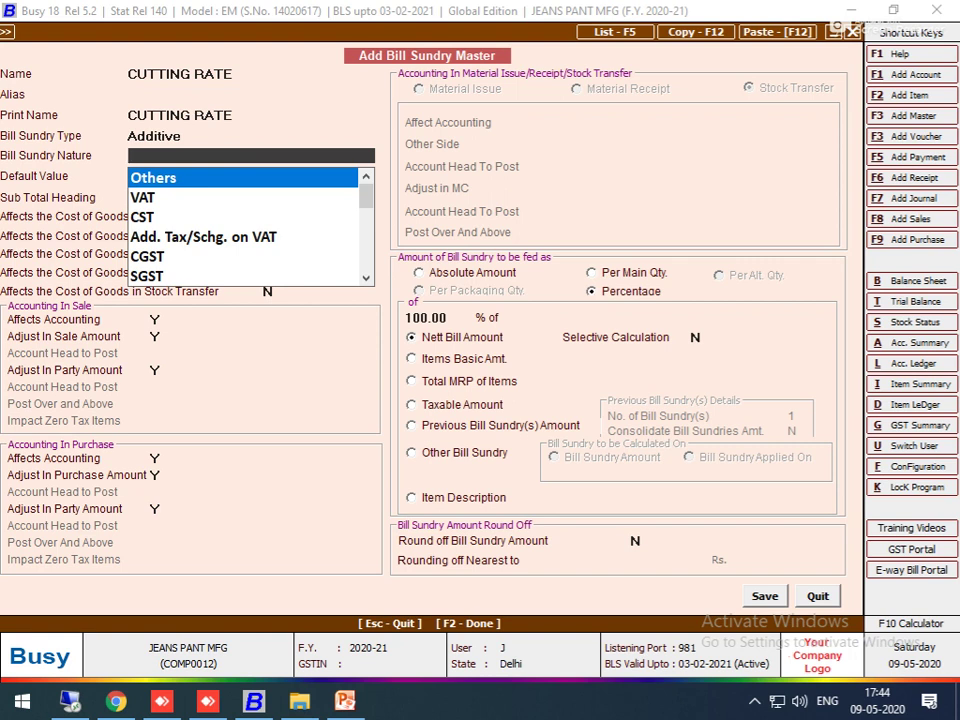
key(Return)
key(Return)
key(Return)
key(Return)
key(Return)
key(Return)
key(Return)
key(Return)
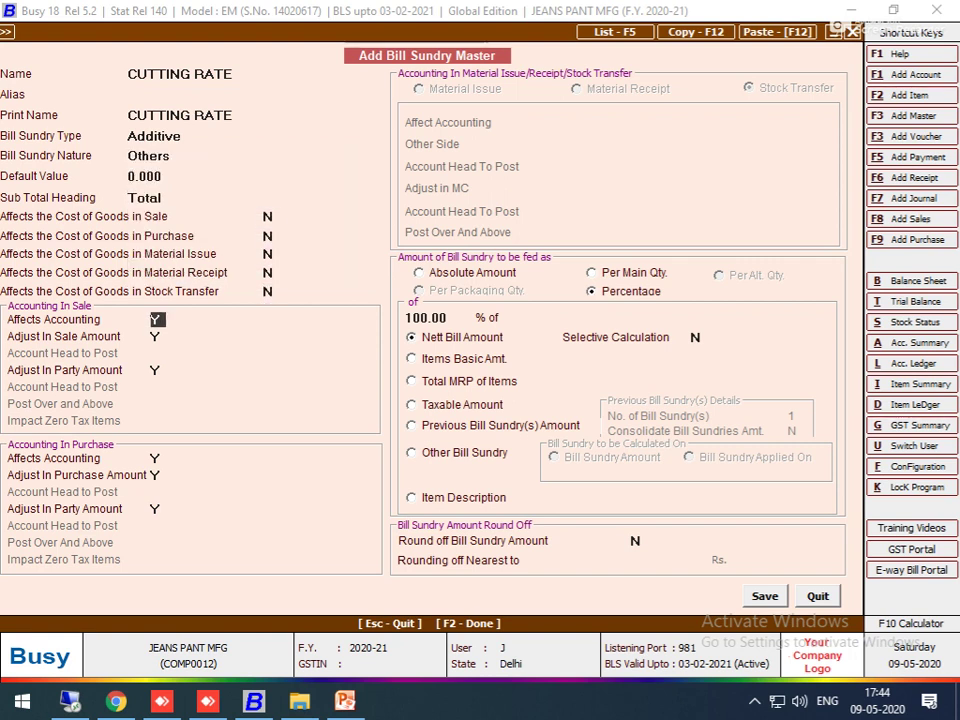
key(Up)
text(Y)
key(Return)
key(Escape)
key(y)
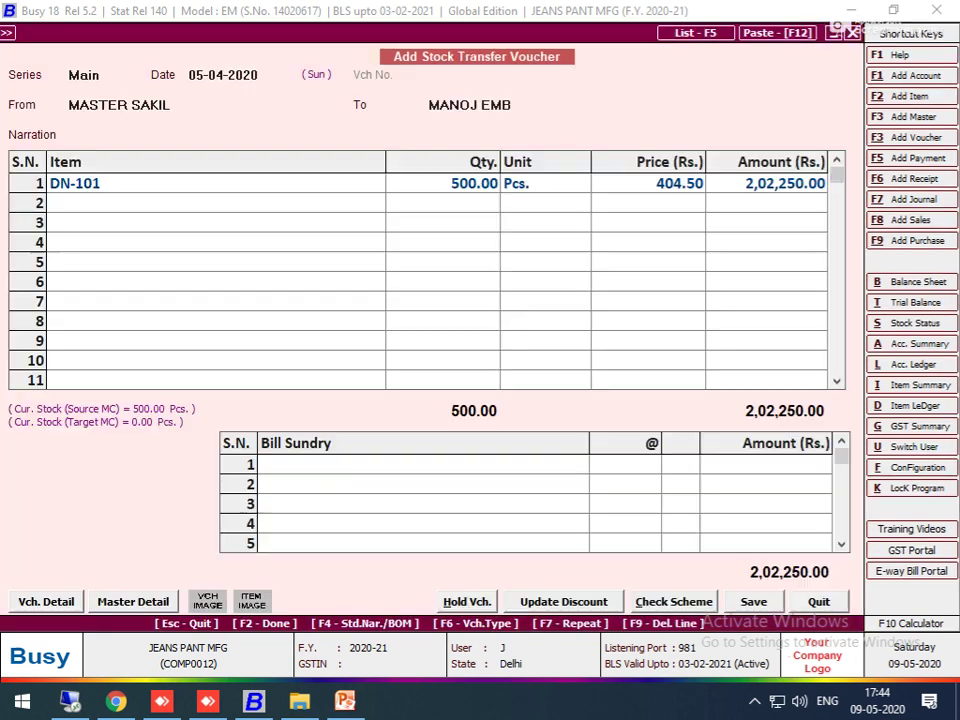
Save the stock transfer voucher without a bill sundry and close the voucher entry
key(Escape)
key(Return)
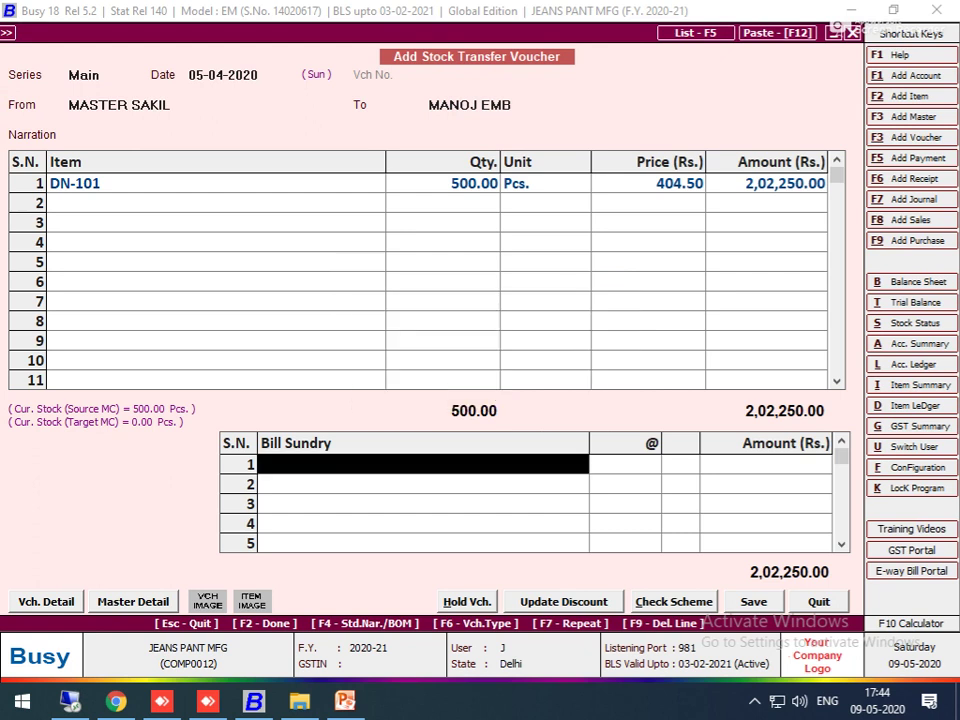
key(F2)
key(Escape)
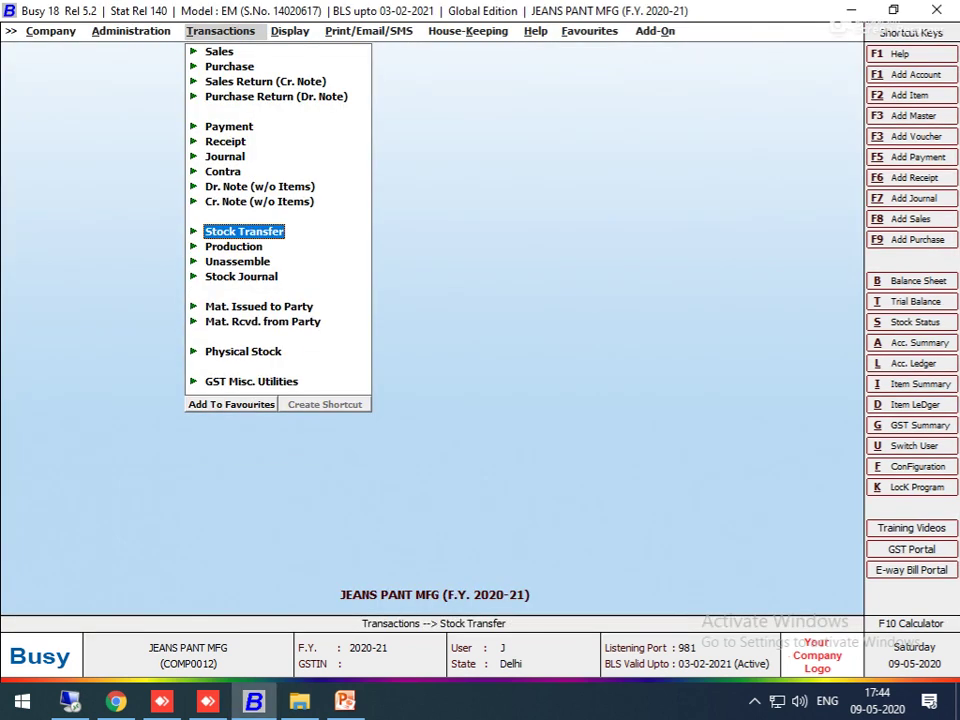
Open the Inventory section of the company's Features / Options configuration
key(Left)
key(Down)
key(Return)
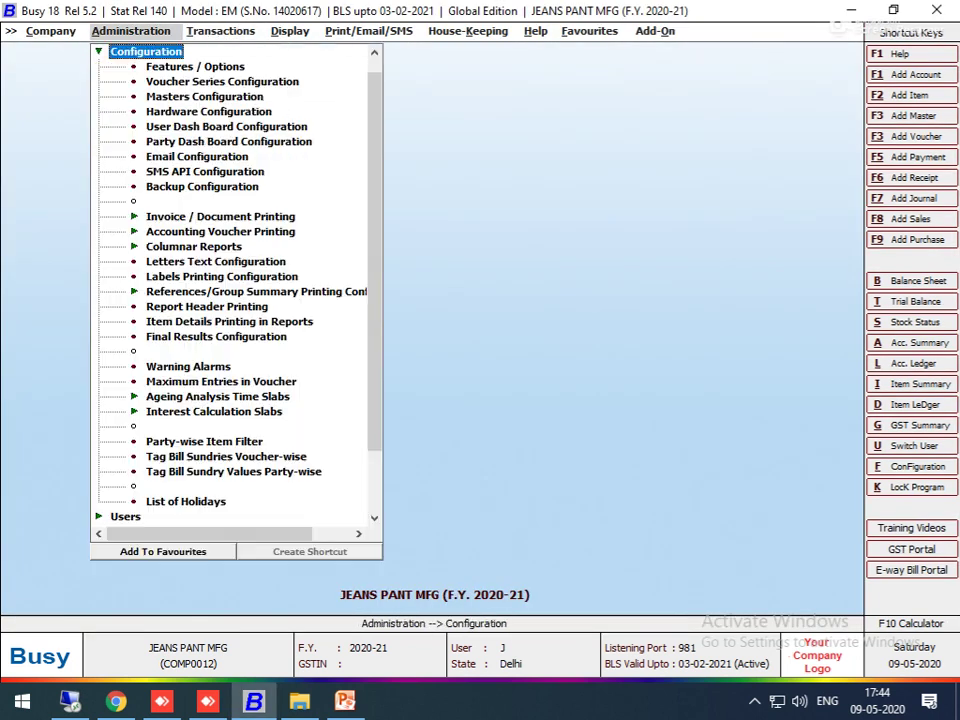
key(Down)
key(Return)
key(Down)
key(Down)
key(Down)
key(Down)
key(Return)
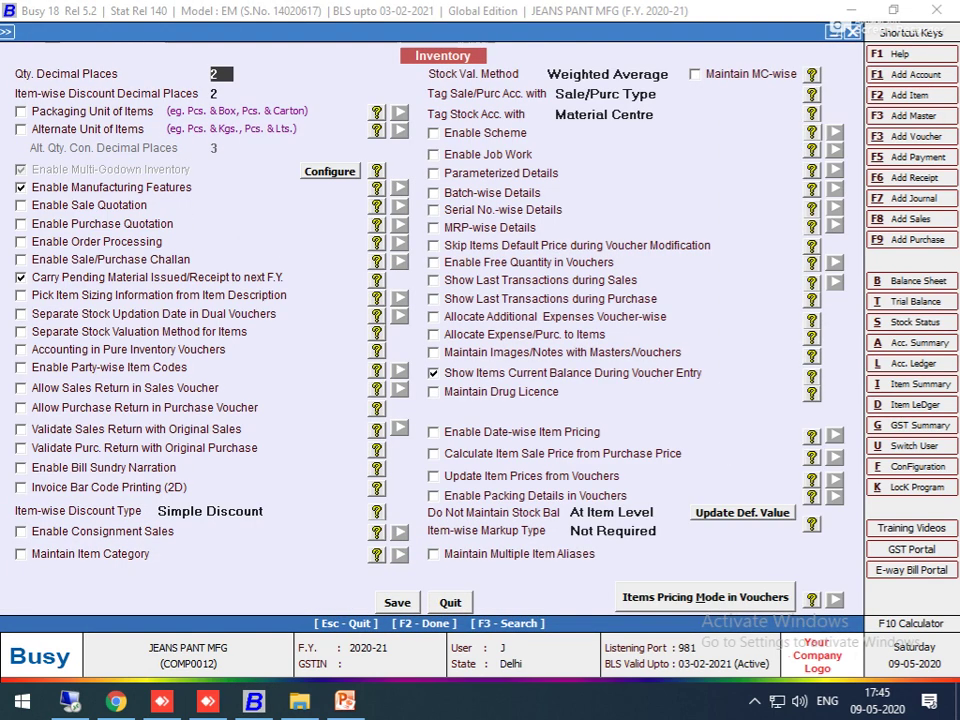
Enable Accounting in Pure Inventory Vouchers in the inventory options
key(Down)
key(Down)
key(Down)
key(Down)
key(Down)
key(Down)
key(Down)
key(Down)
key(Down)
key(Down)
key(Down)
key(Down)
key(Down)
key(space)
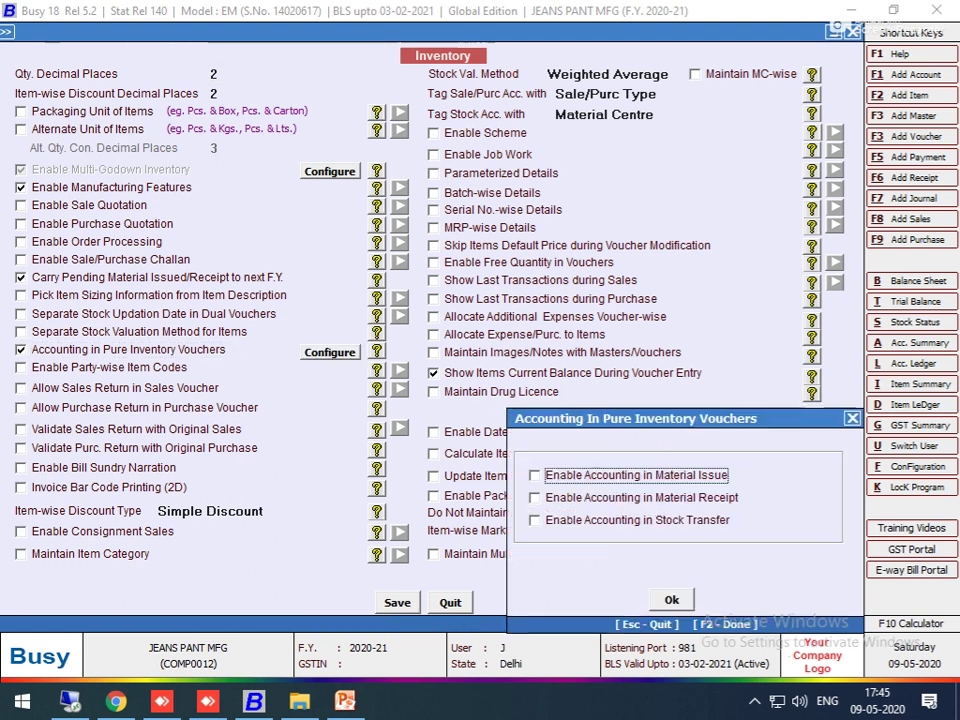
Enable accounting in Material Issue, Material Receipt and Stock Transfer, and save the inventory options
key(space)
key(Down)
key(space)
key(Down)
key(space)
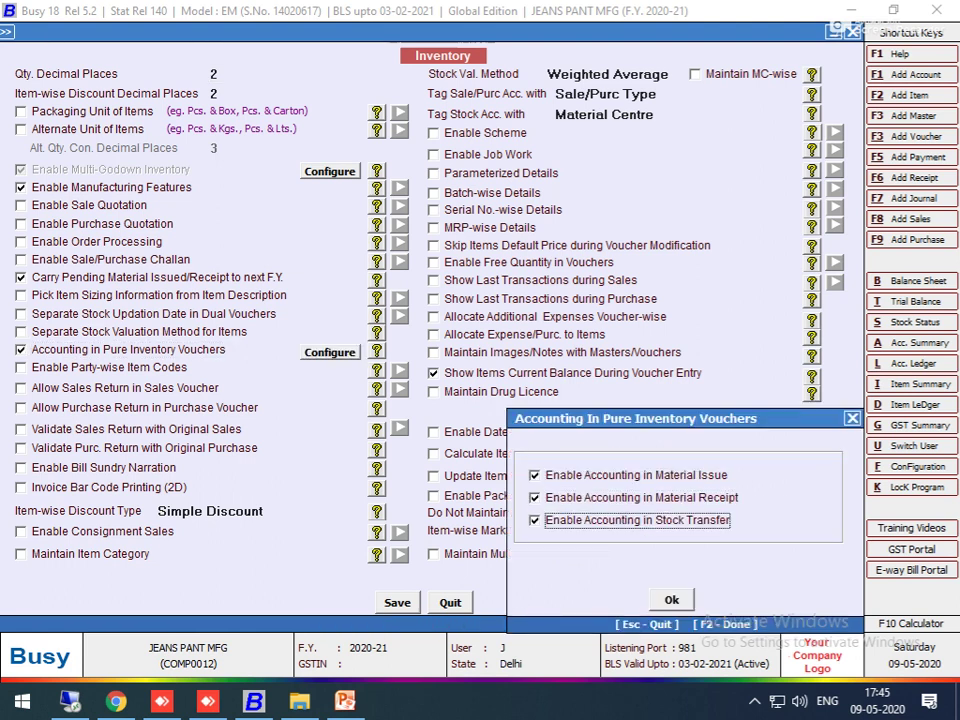
key(F2)
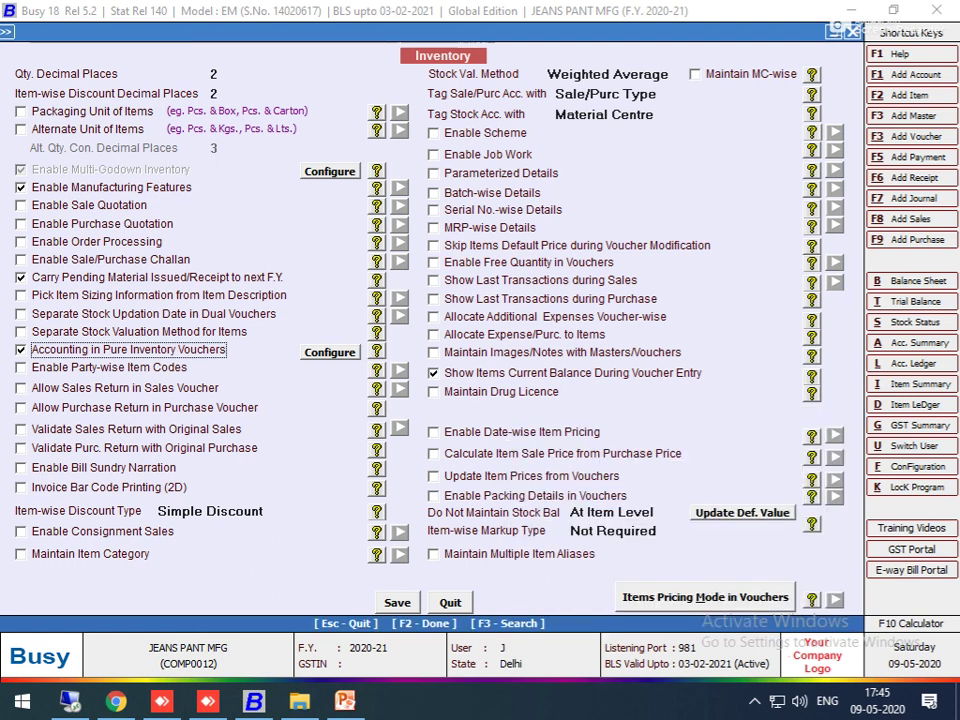
key(F2)
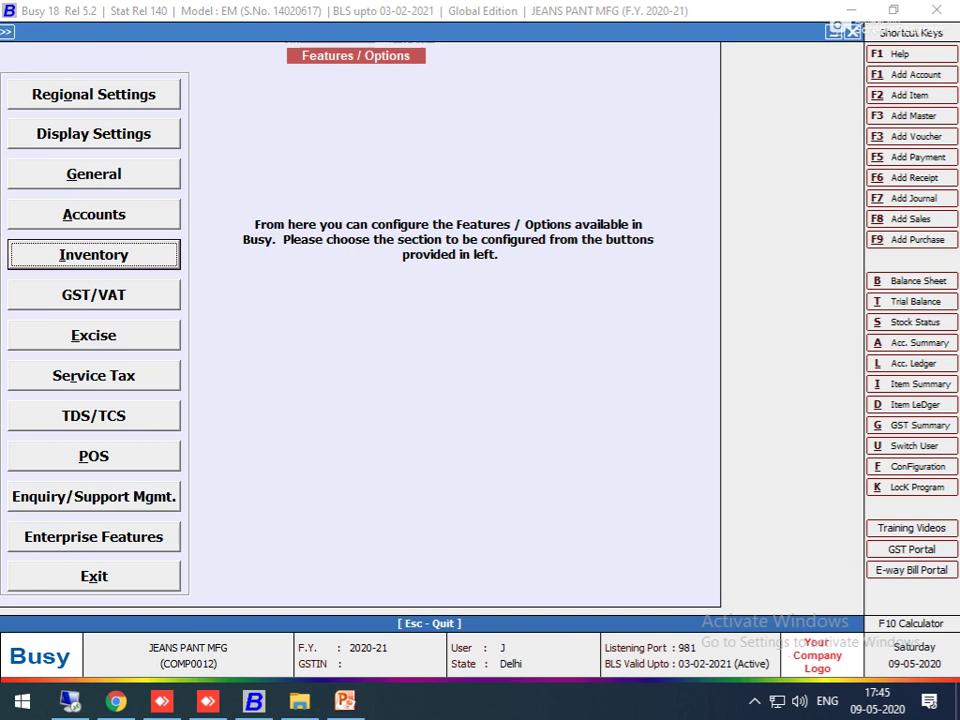
Check the Accounts section of Features / Options and leave the configuration
key(Up)
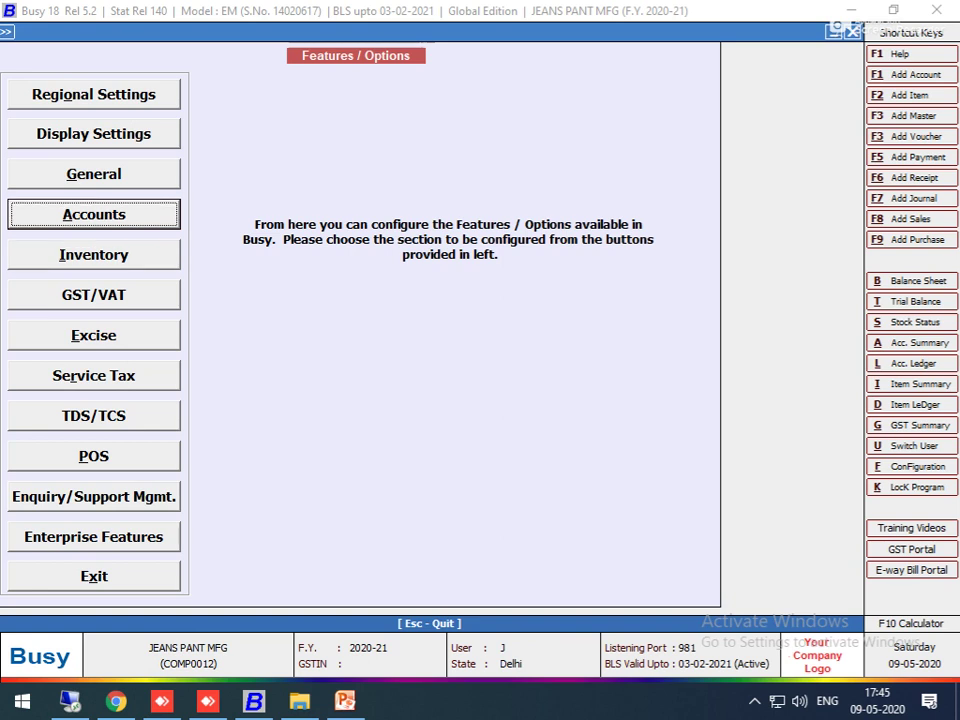
key(Return)
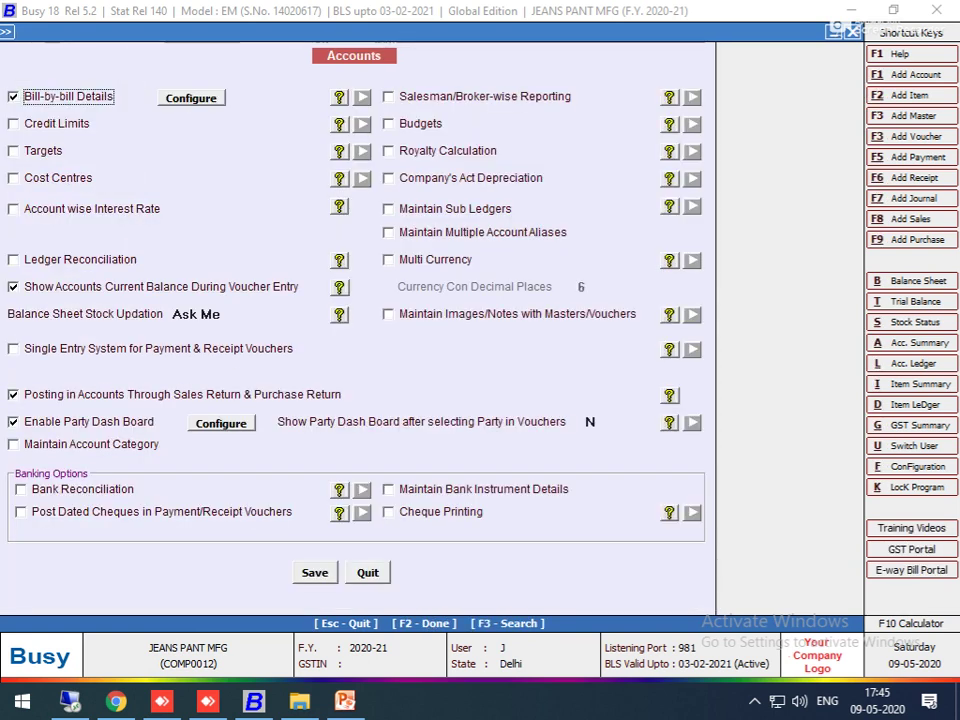
click(315, 572)
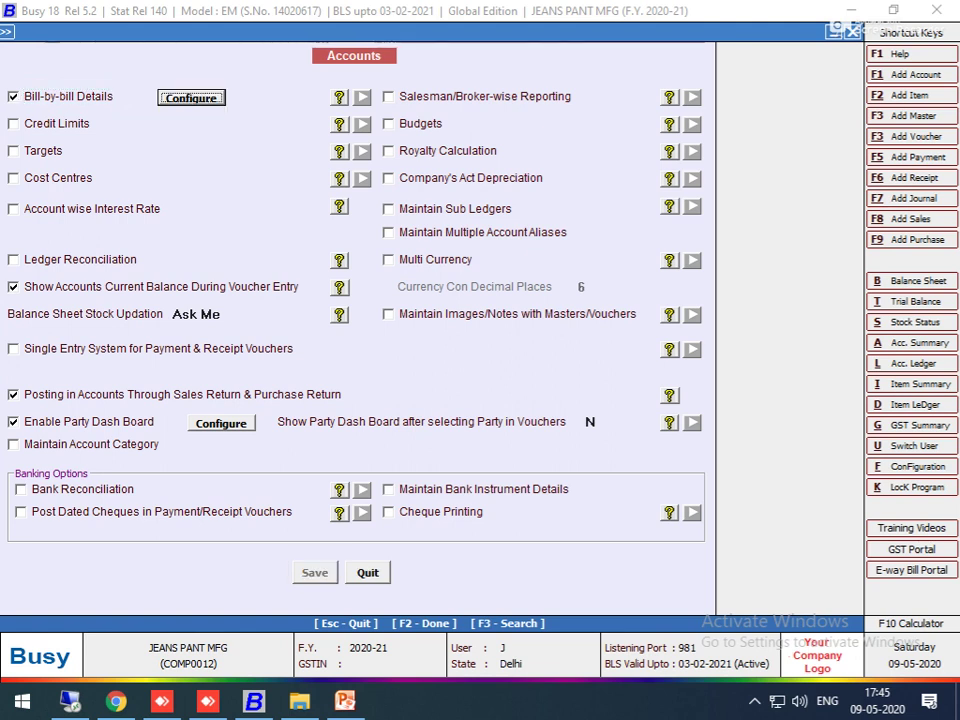
key(Escape)
key(Escape)
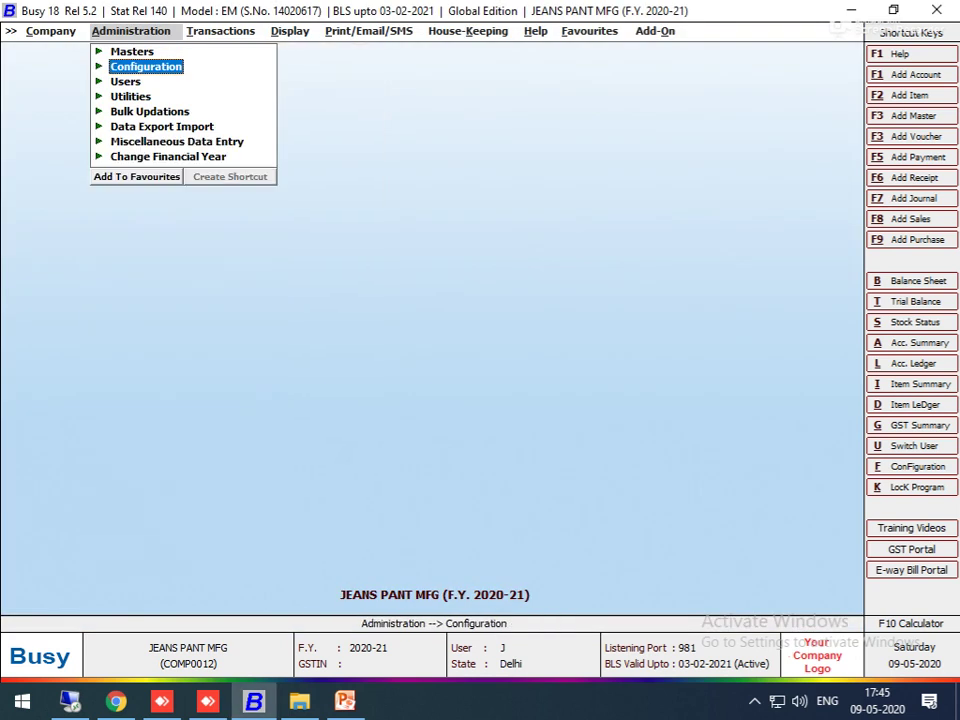
Go to the stock transfer transactions
key(Right)
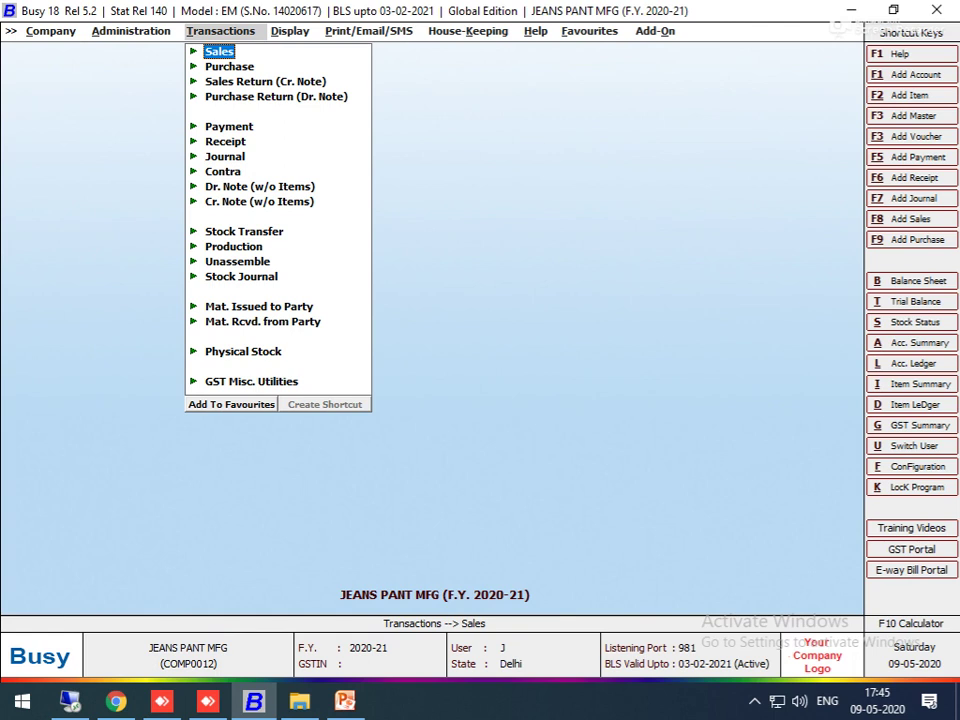
key(Down)
key(Down)
key(Down)
key(Down)
key(Down)
key(Down)
key(Down)
key(Down)
key(Down)
key(Down)
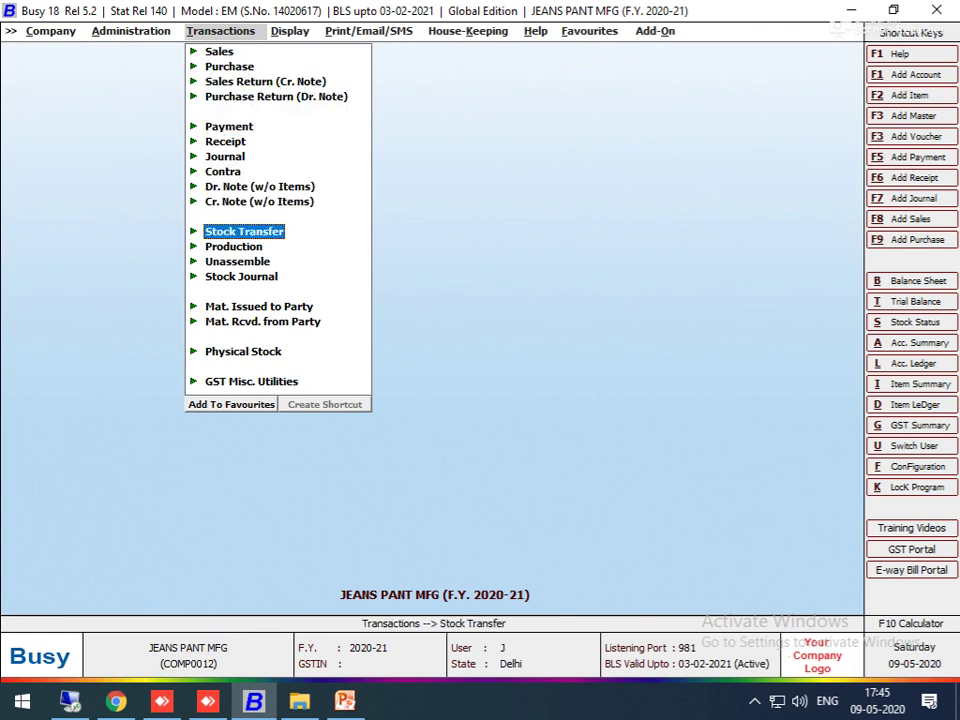
key(Return)
key(Return)
key(Return)
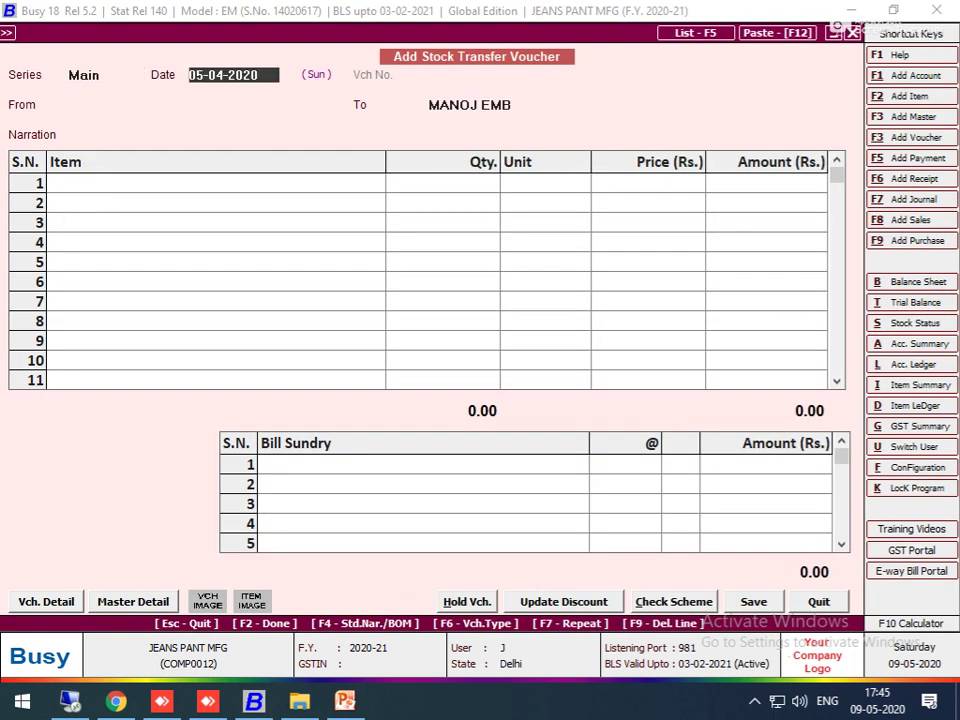
key(Return)
key(Down)
key(Down)
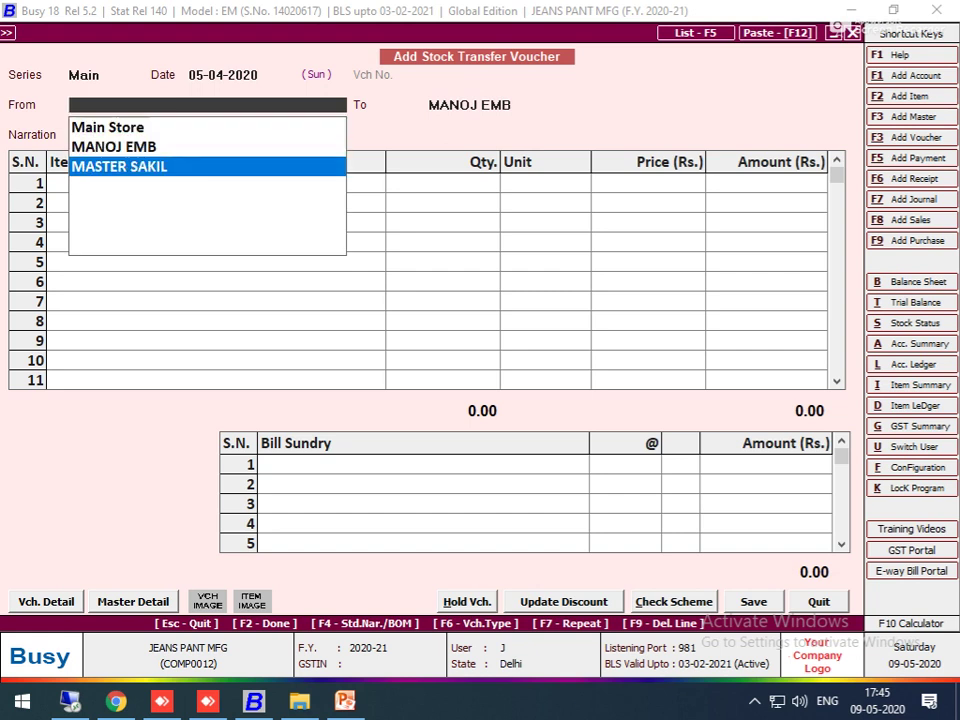
key(Return)
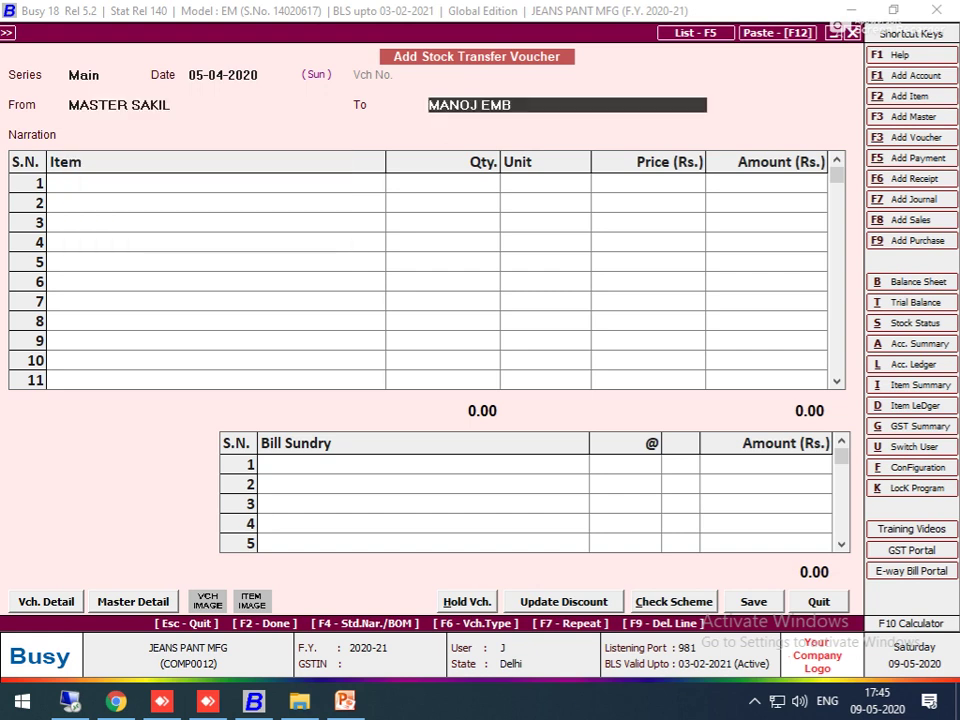
key(Return)
key(Return)
key(Down)
key(Down)
key(Return)
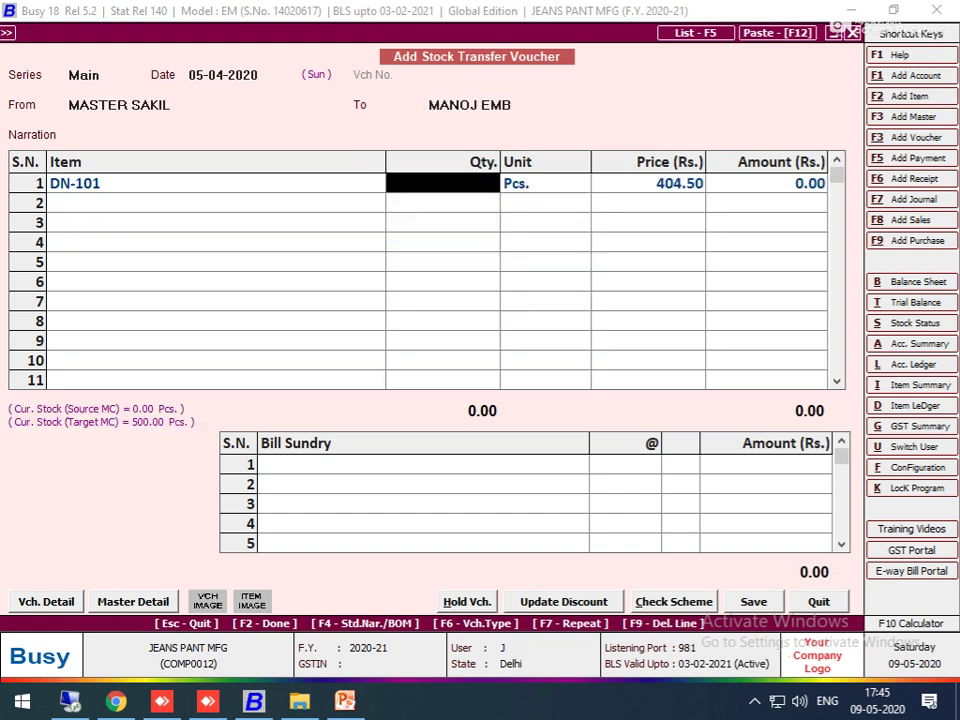
text(500)
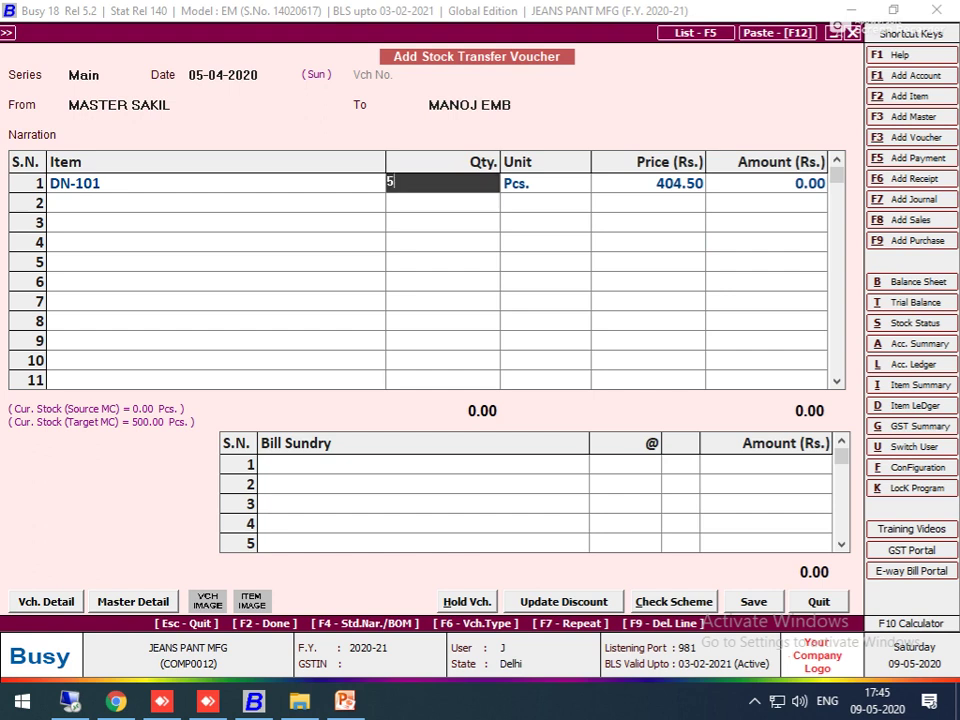
key(Return)
key(Escape)
key(Escape)
key(Escape)
key(Escape)
key(Escape)
key(Escape)
key(y)
Open the Main series stock transfer voucher of 05-04-2020 for modification and go to its first bill sundry line
key(Down)
key(Return)
key(Return)
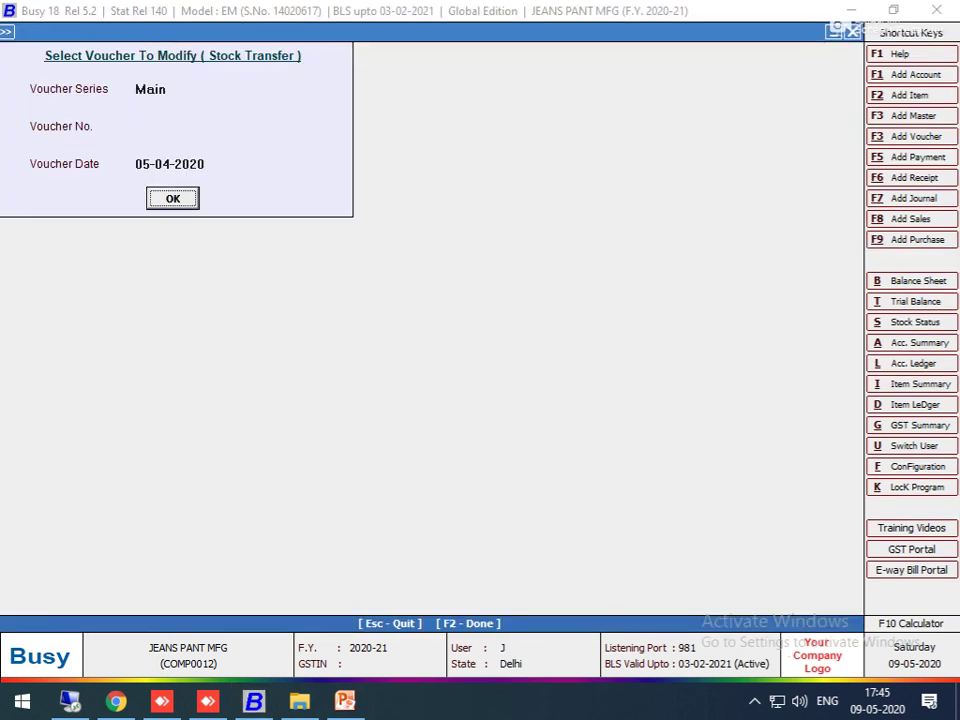
key(Return)
key(Return)
key(Return)
key(Return)
key(Return)
key(Return)
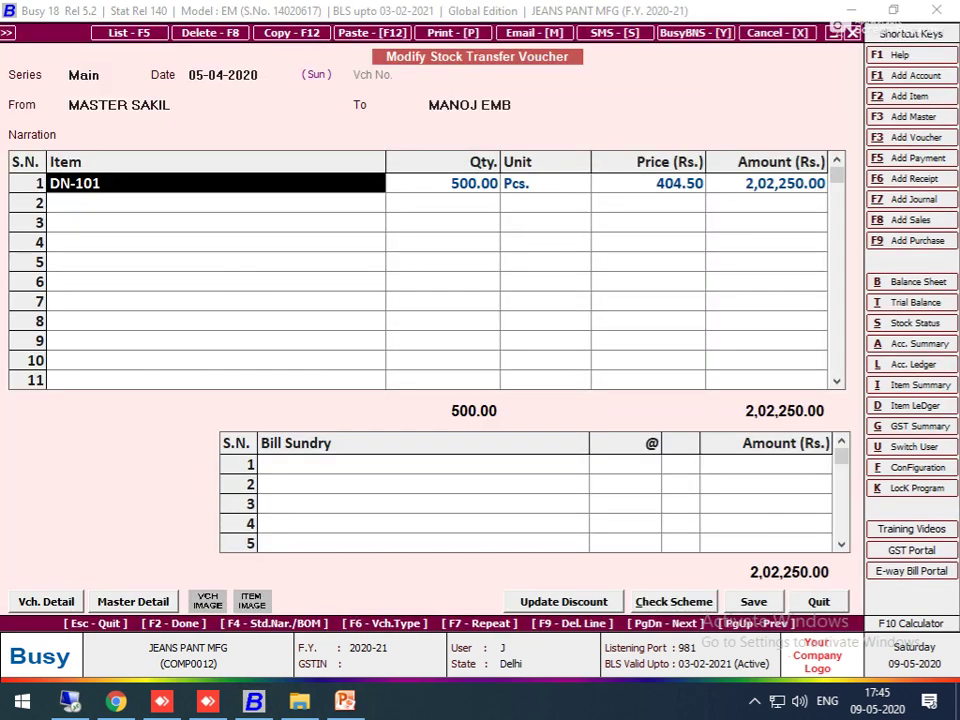
key(Return)
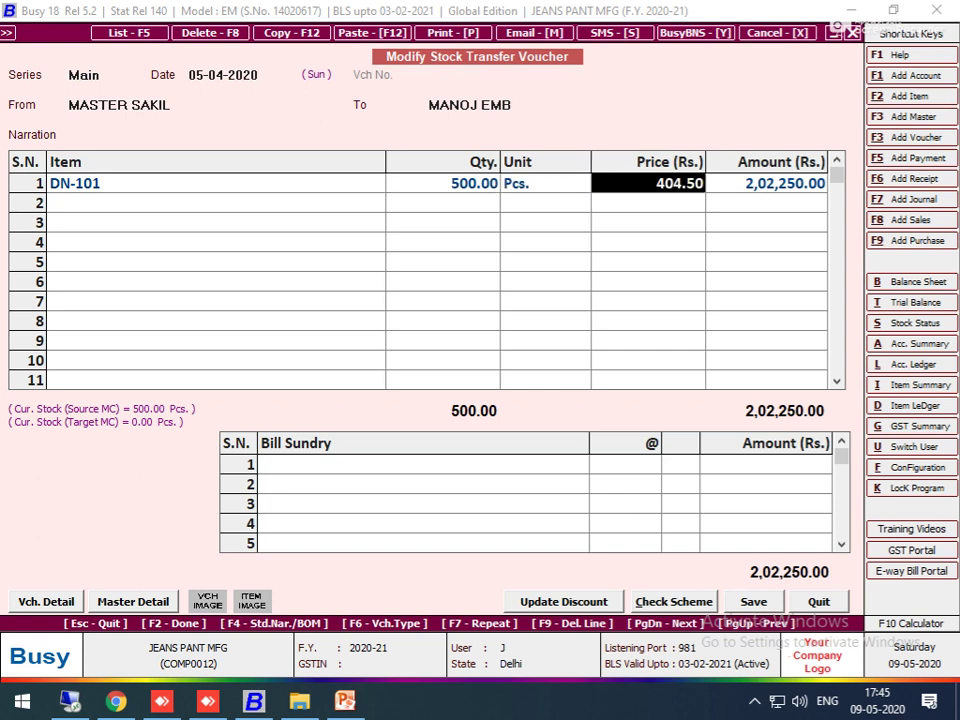
key(Return)
key(Return)
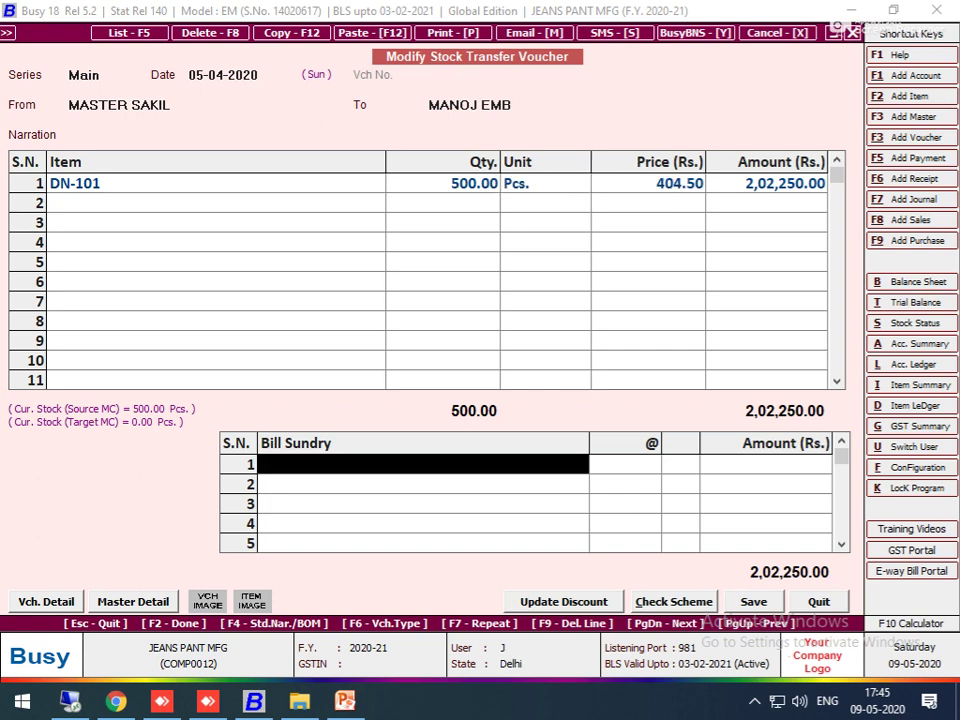
Start a new bill sundry master named CUTTING RATE with type Additive and nature Others
key(F3)
text(CUT)
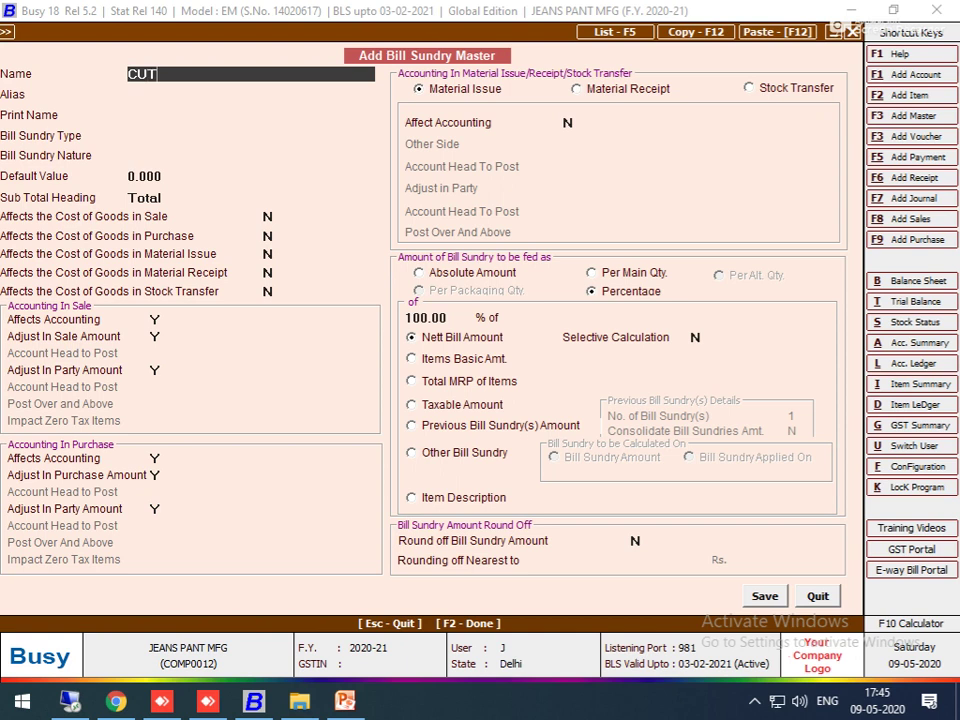
text(TING RATE)
key(Return)
key(Return)
key(Return)
key(Return)
key(Return)
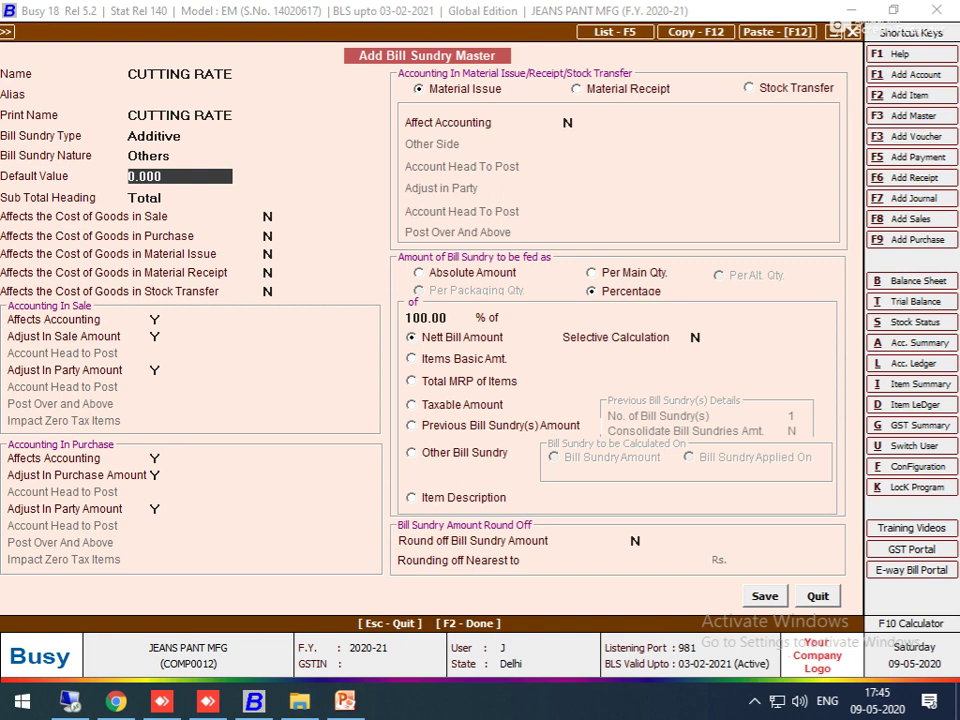
Keep the default value and heading of CUTTING RATE and make it affect the cost of goods in stock transfer
key(Return)
key(Return)
key(Return)
key(Return)
key(Return)
key(Return)
text(Y)
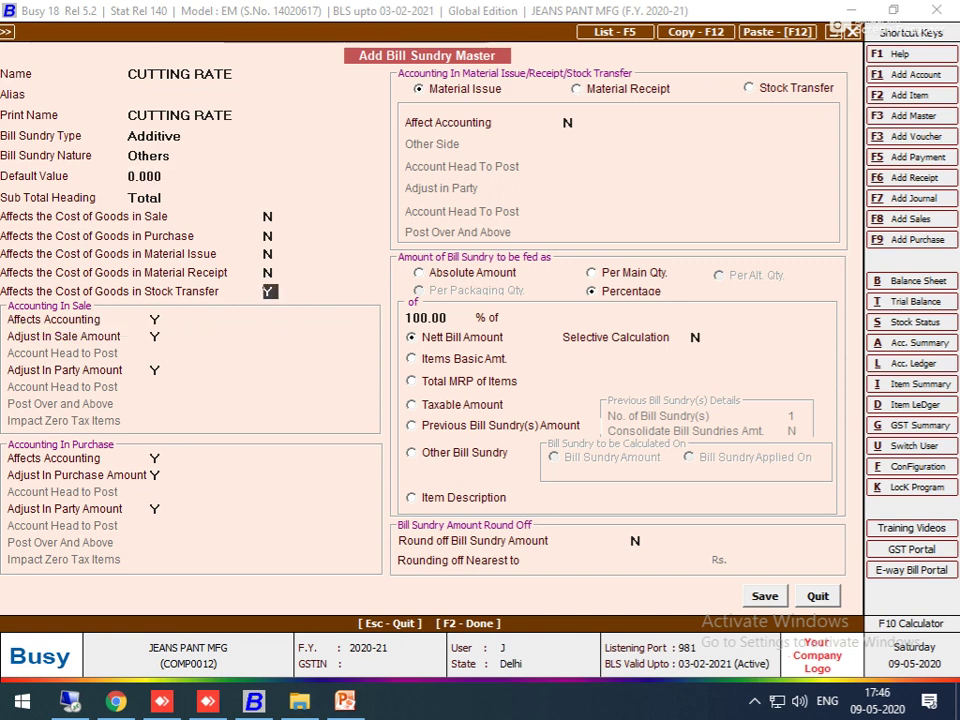
Choose Stock Transfer for the bill sundry's inventory voucher accounting and set Affect Accounting to Y
key(Return)
key(space)
key(Return)
text(Y)
key(Return)
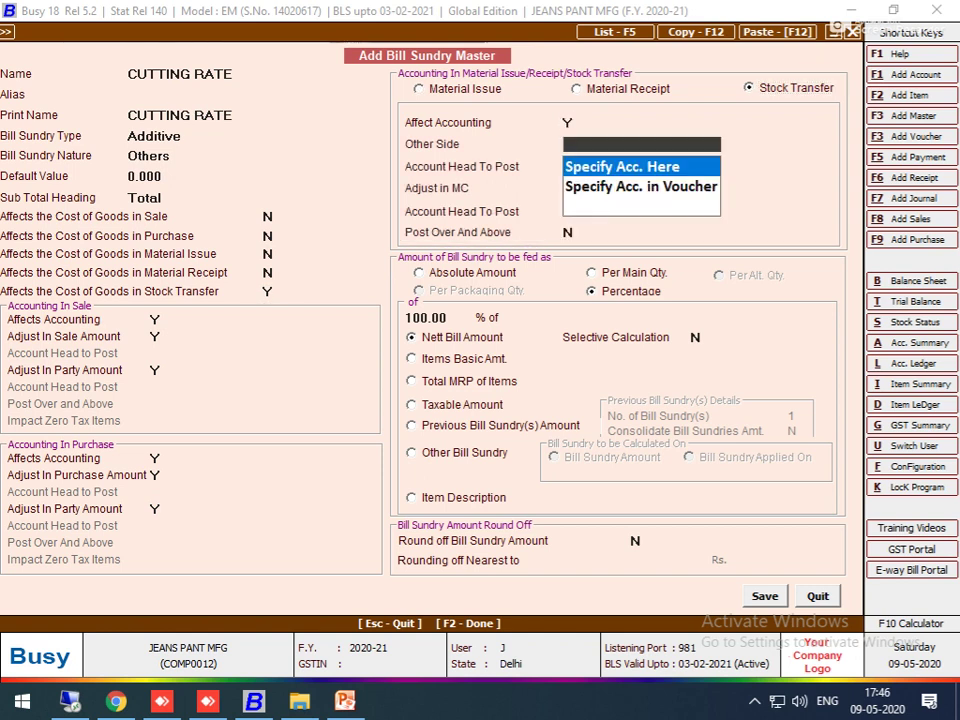
Set Other Side to Specify Acc. Here and start a new account head CUTTING EXP. in the Expenses (Direct/Mfg.) group
key(Return)
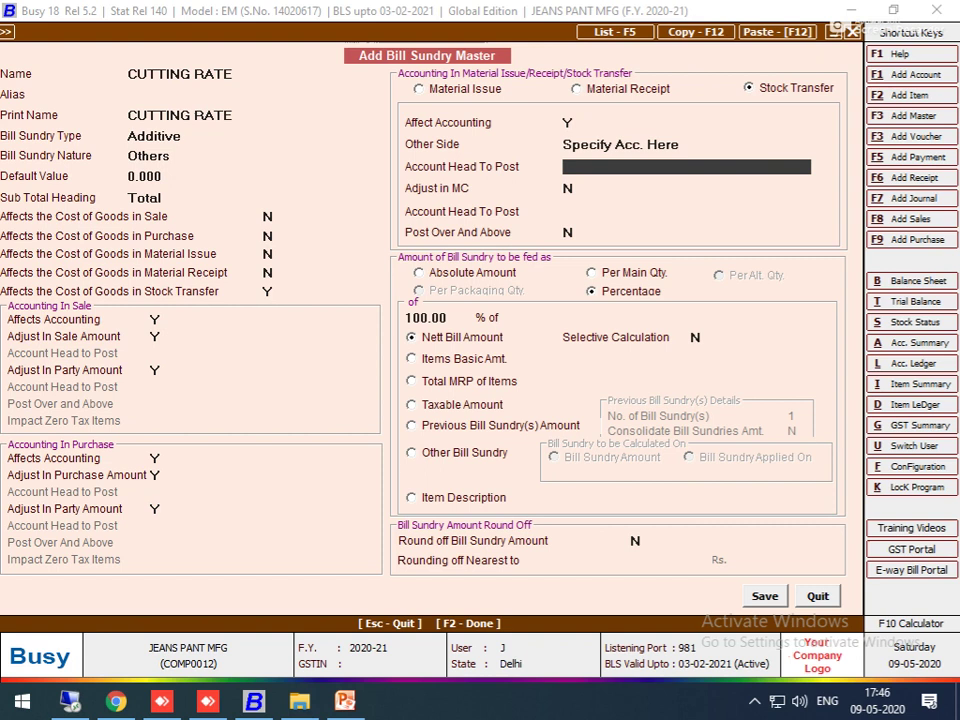
key(alt+c)
text(CU)
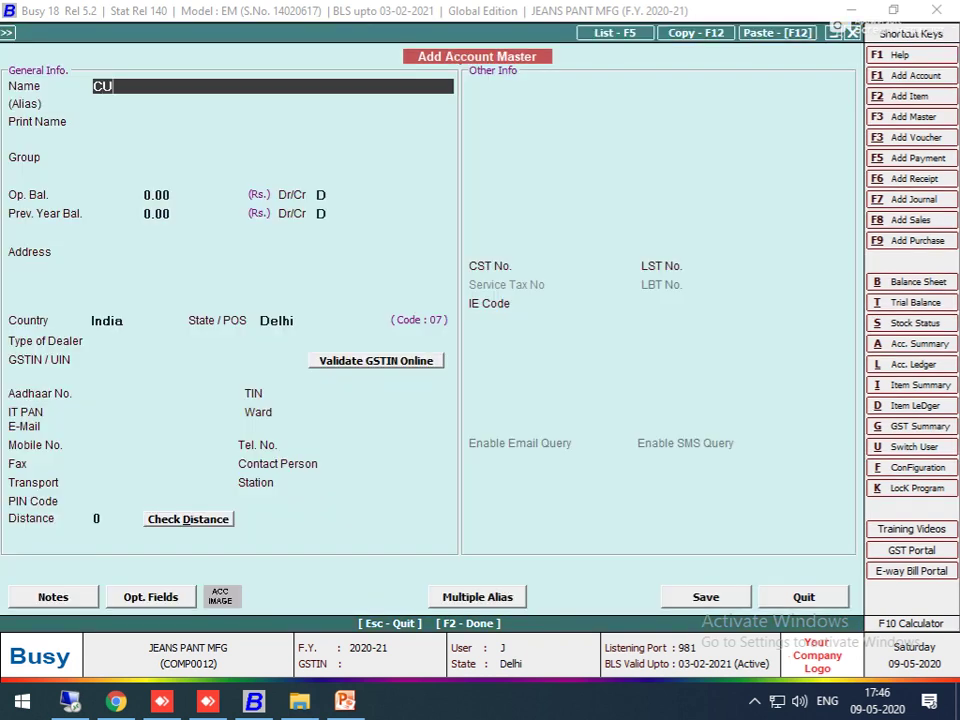
text(TTING EXP.)
key(Return)
key(Return)
key(Return)
text(E)
key(Return)
Keep the account GST Applicable with no tax category and save it as the bill sundry's account head to post
key(Return)
key(Return)
key(Return)
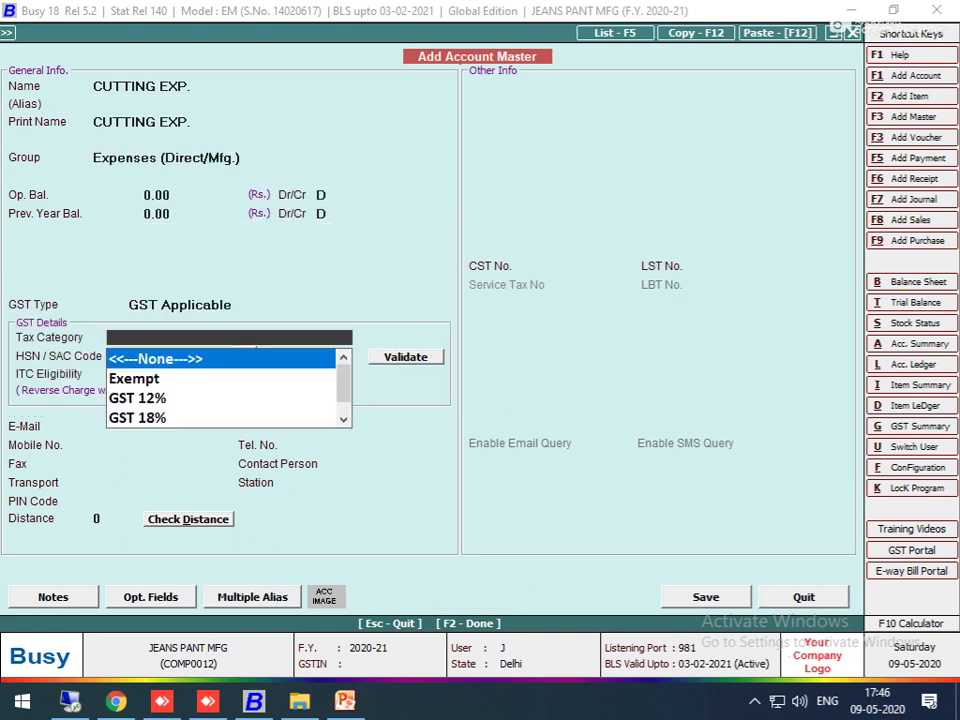
key(Return)
key(F2)
key(Return)
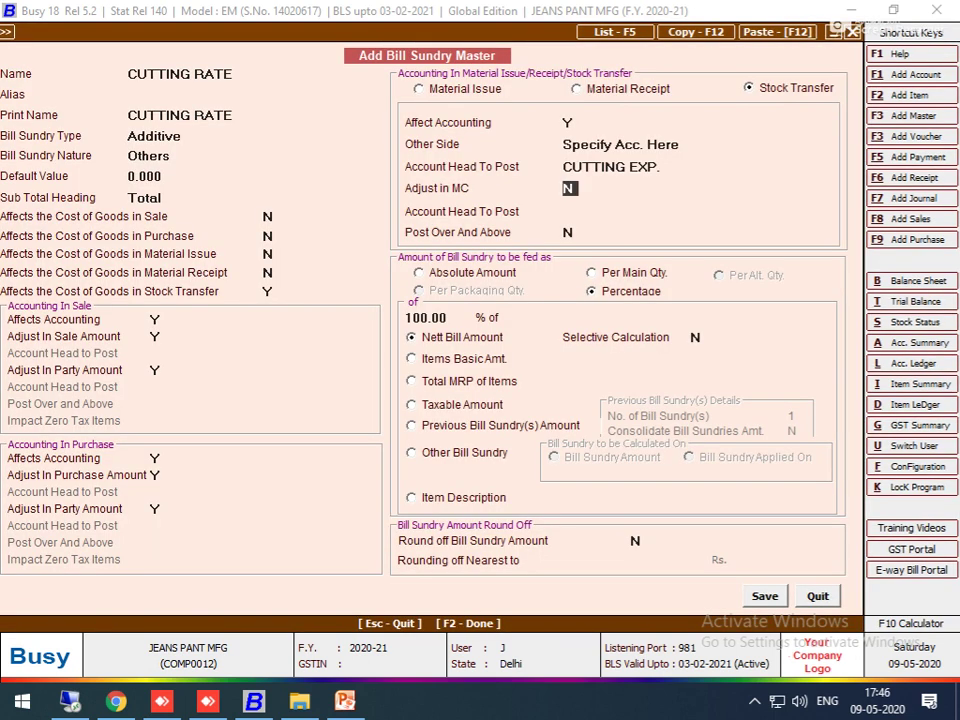
Set Post Over And Above to Y, feed the bill sundry amount Per Main Qty., and try to save the master
key(Return)
text(Y)
key(Return)
key(Up)
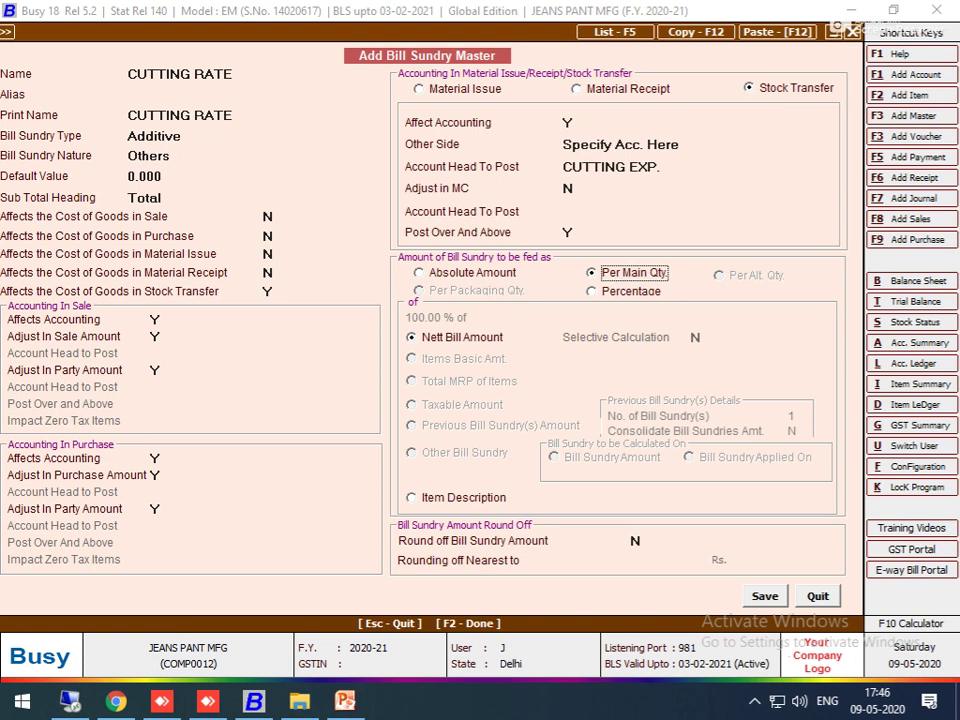
key(F2)
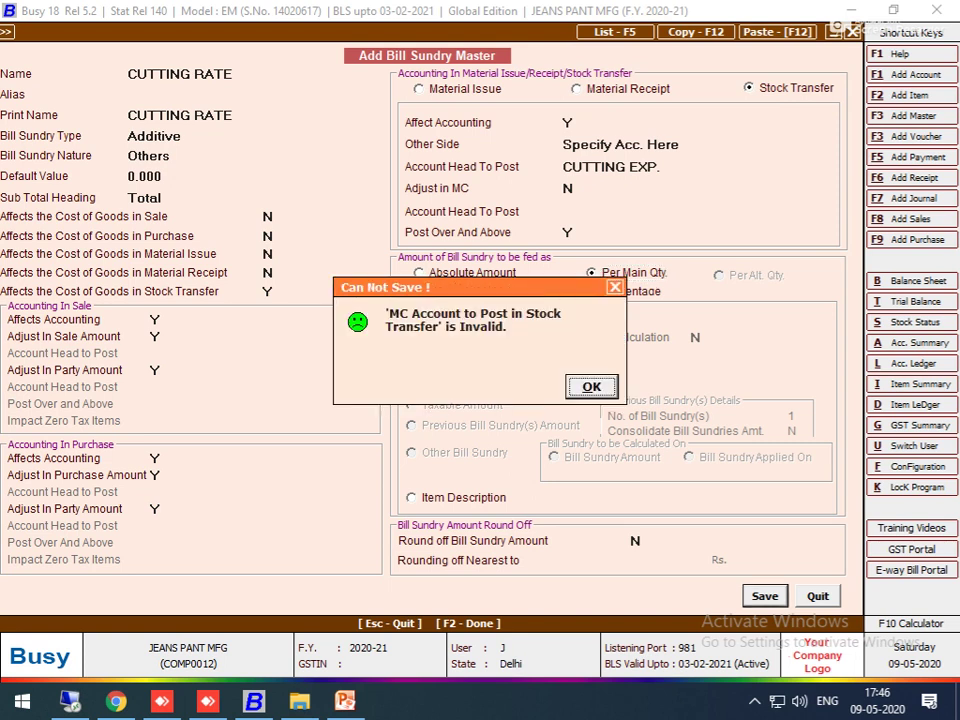
Set Adjust in MC to Y and save the CUTTING RATE bill sundry master
key(Return)
click(568, 188)
text(Y)
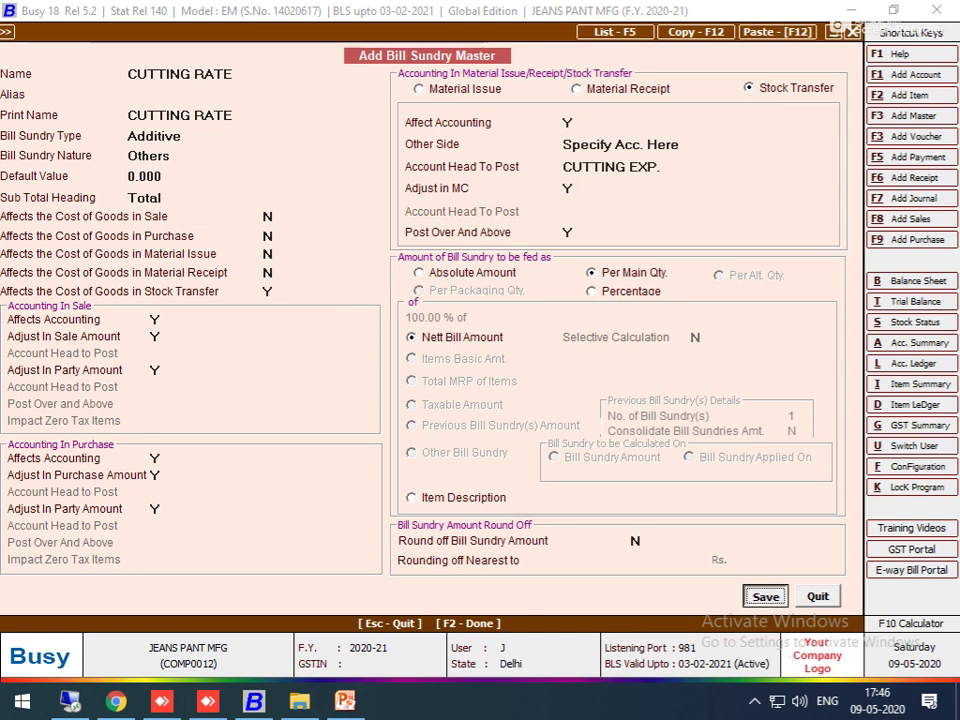
key(F2)
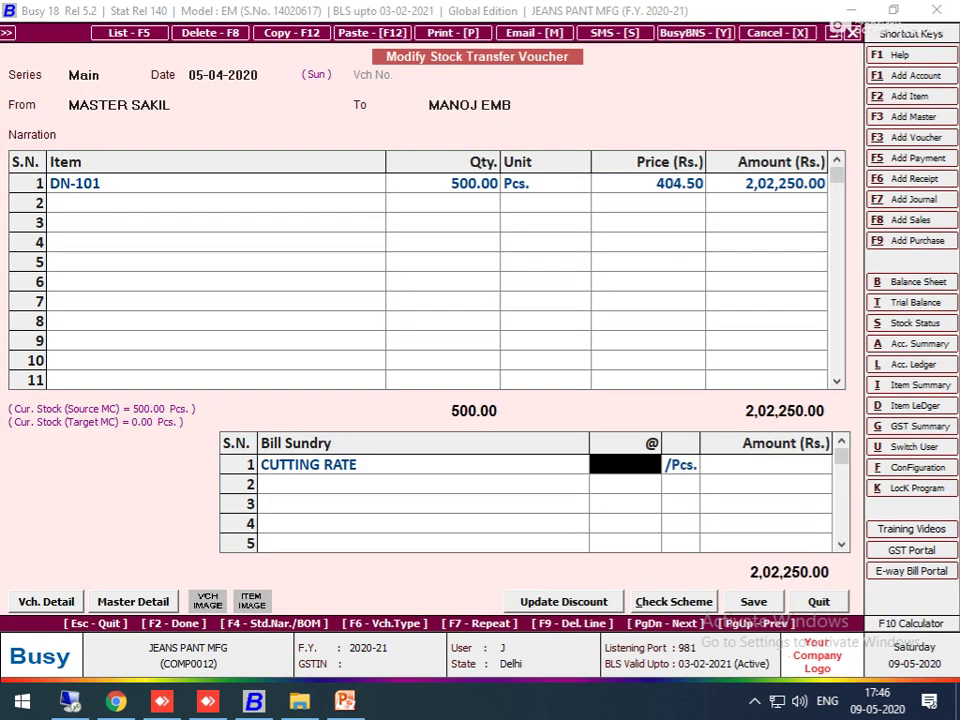
Enter a CUTTING RATE of 4 per piece and try to save the stock transfer voucher
text(4)
key(Return)
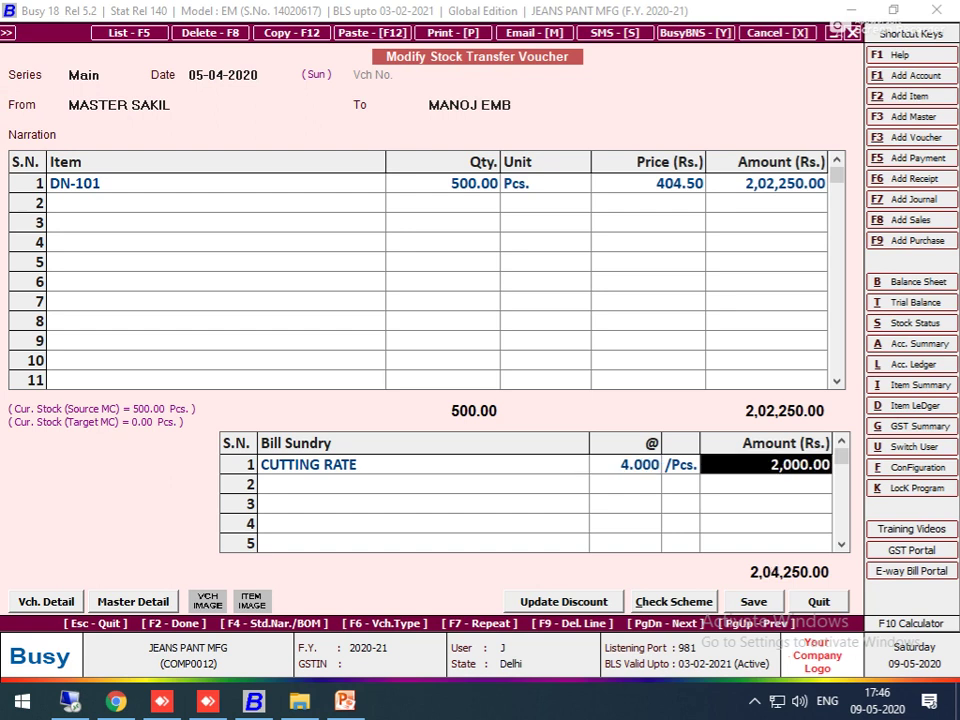
key(F2)
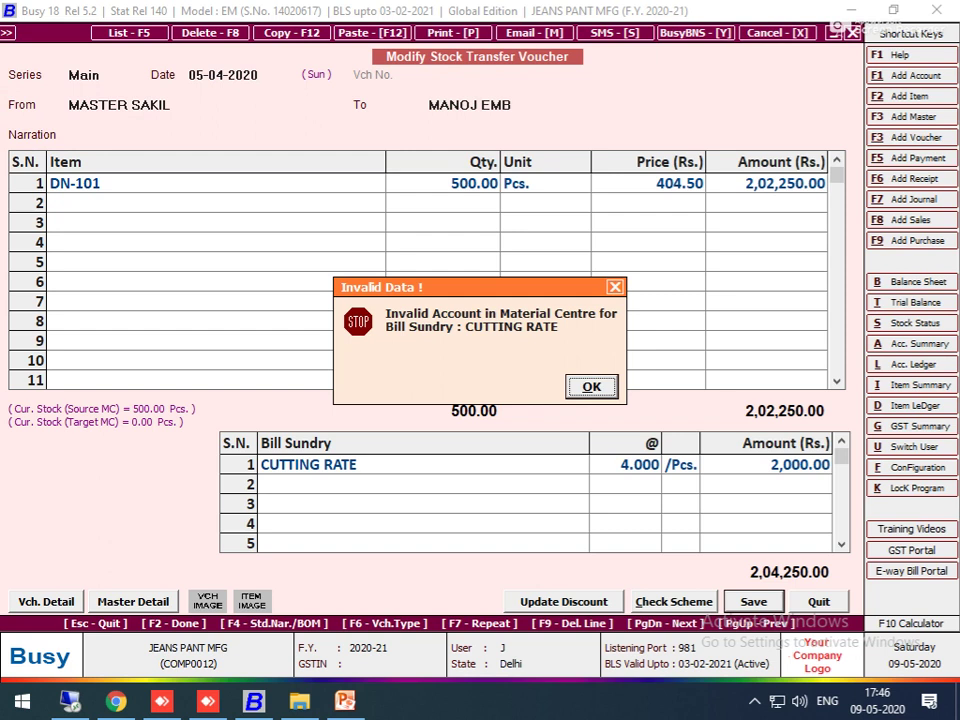
key(Return)
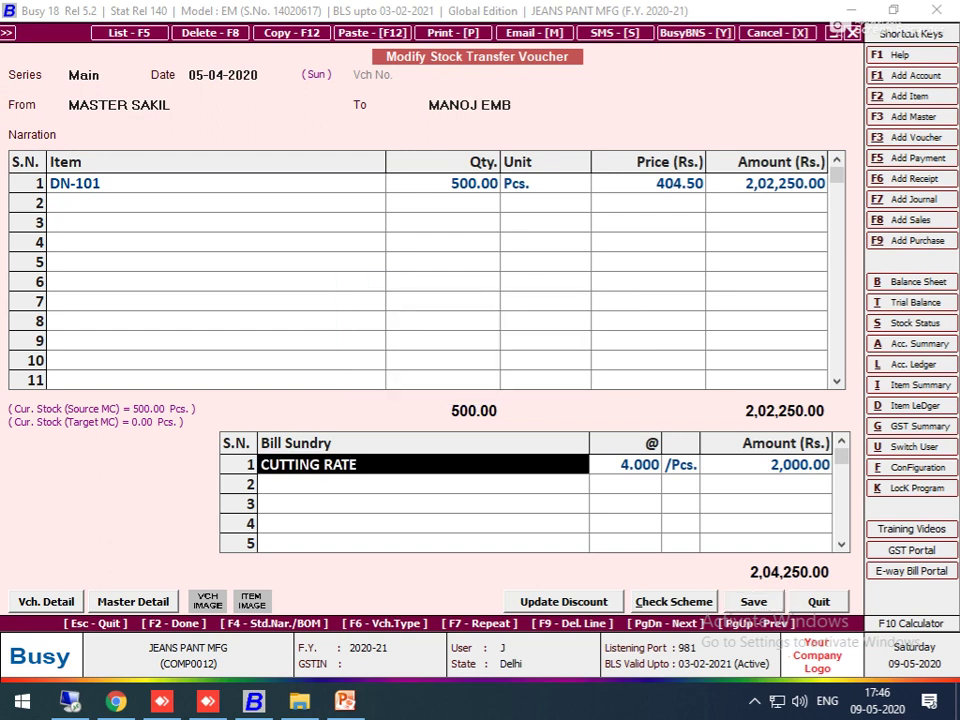
Open the CUTTING RATE bill sundry master for modification and set Post Over And Above to N
key(ctrl+Return)
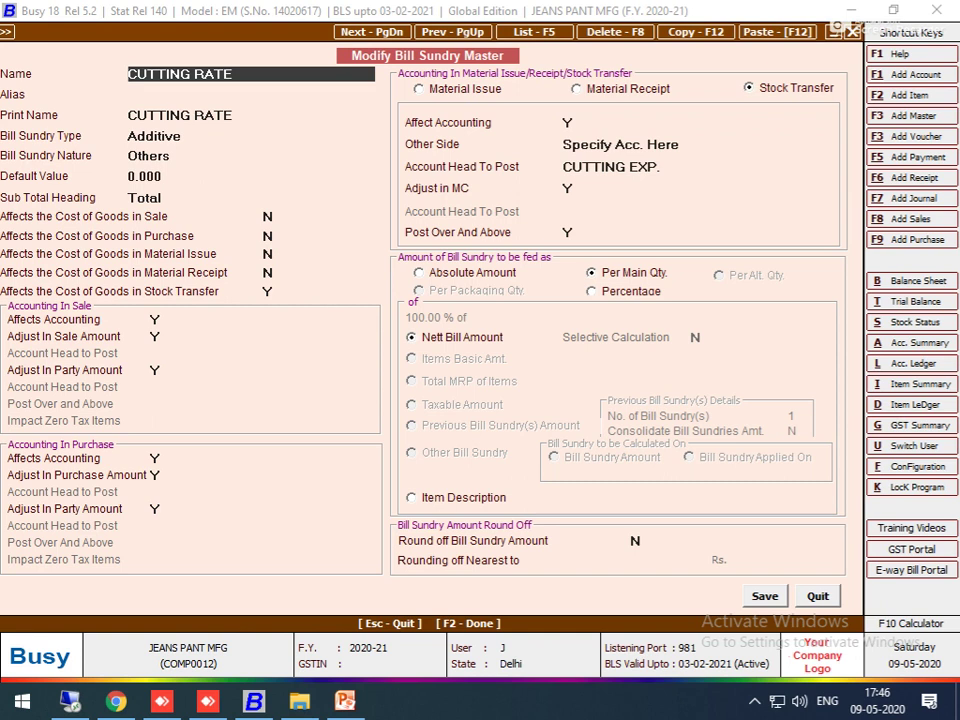
click(567, 232)
text(N)
Try to save the bill sundry with Specify Acc. in Voucher, Adjust in MC set to N and Post Over And Above set to Y
key(Up)
key(Up)
key(Up)
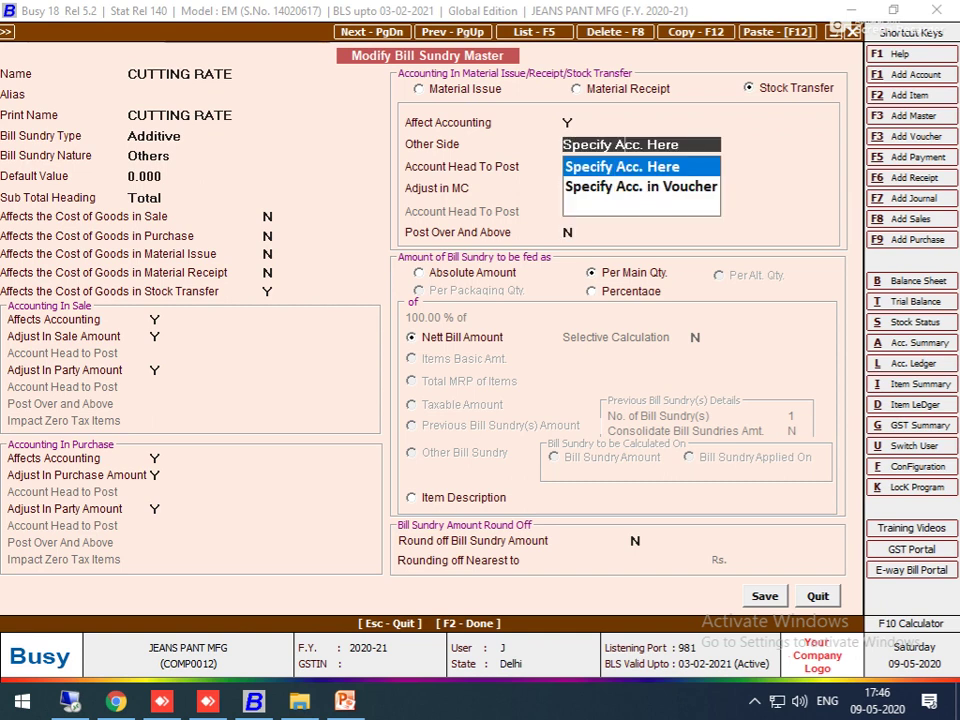
key(Down)
key(Return)
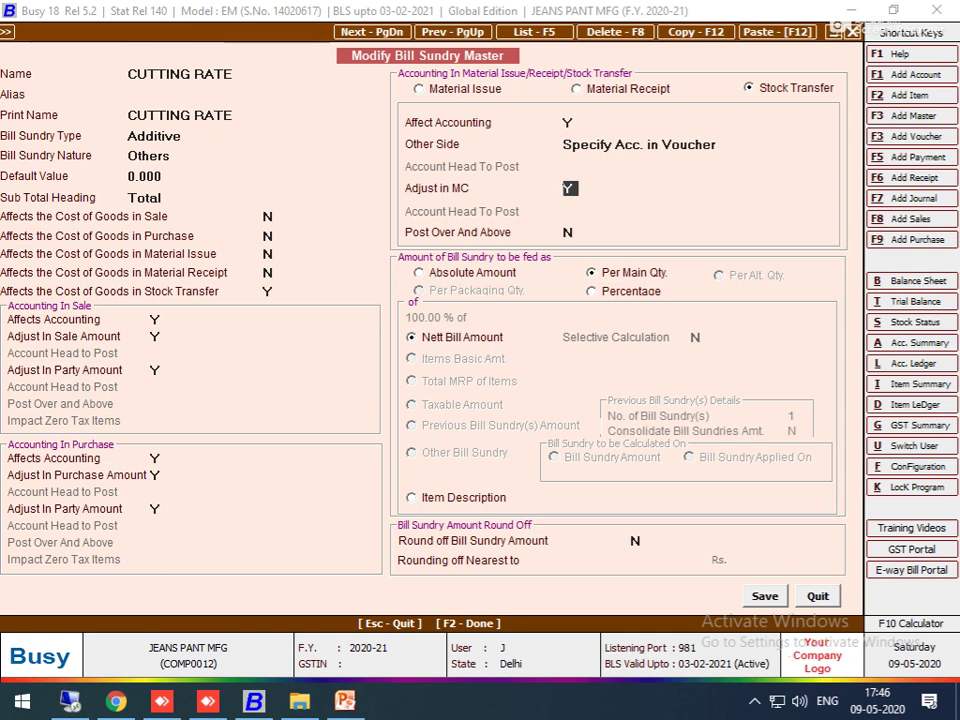
text(N)
key(Return)
text(Y)
key(Return)
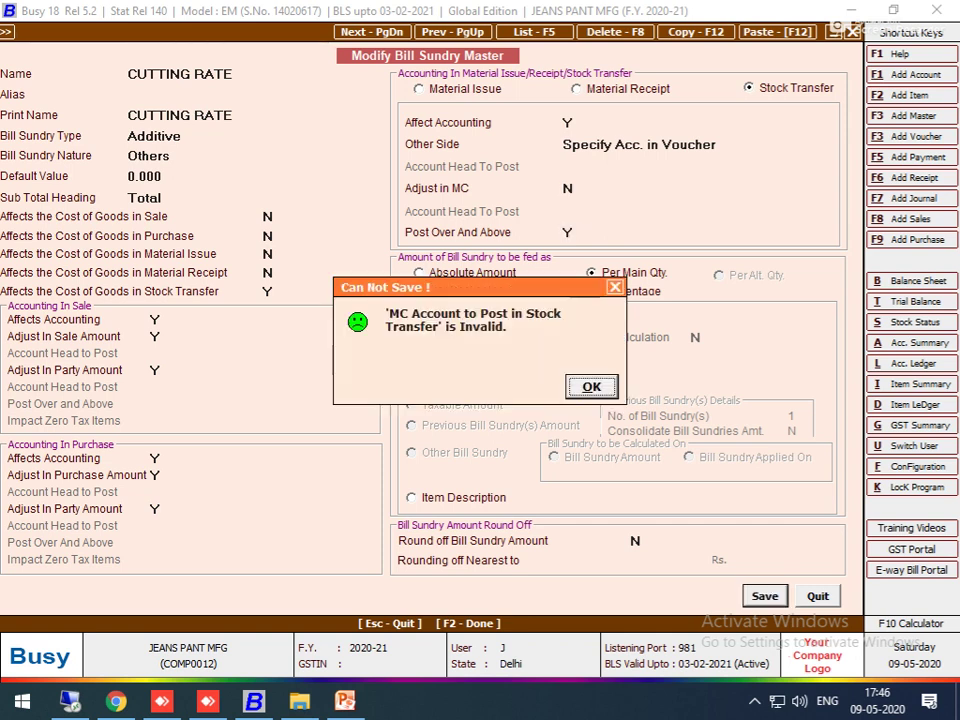
key(Return)
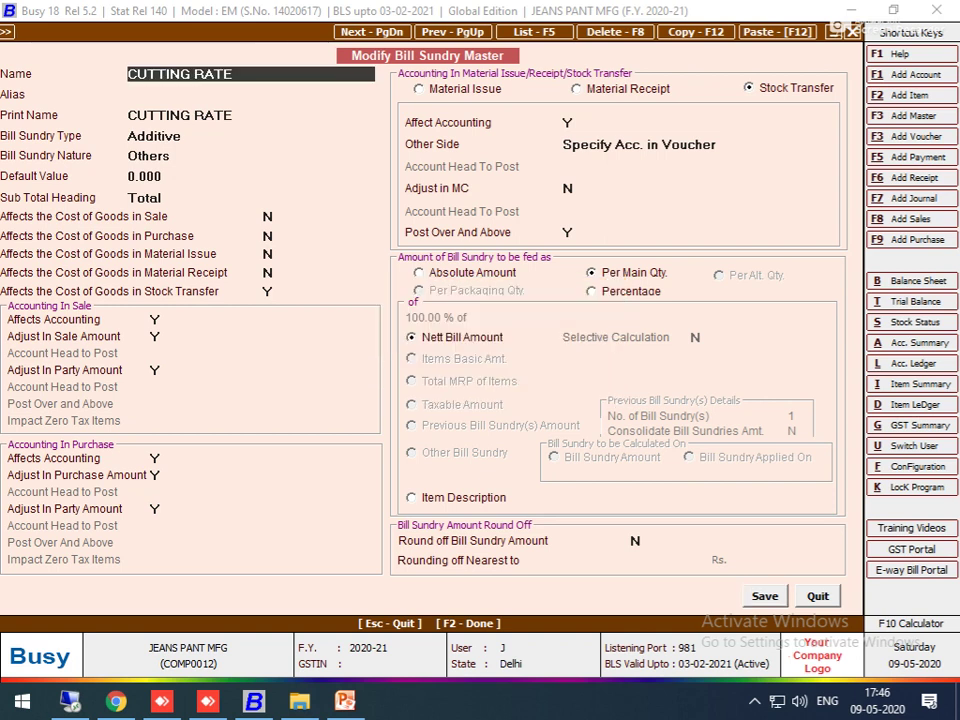
Restore Specify Acc. Here with CUTTING EXP., set Adjust in MC to Y and Post Over And Above to N, and save the bill sundry
key(Up)
key(Up)
key(Return)
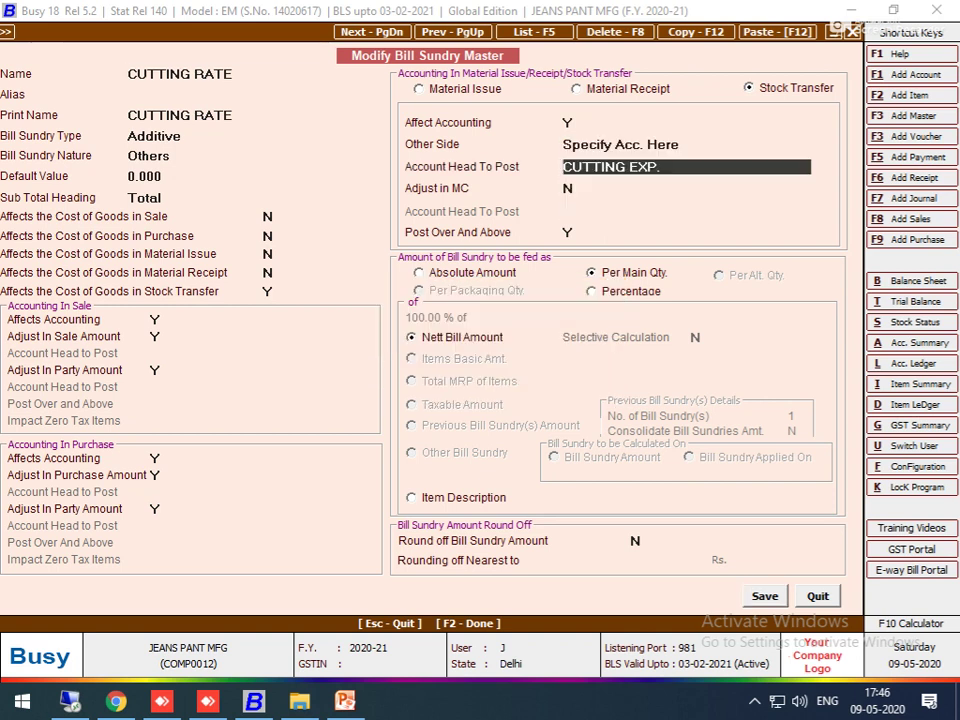
key(Return)
text(Y)
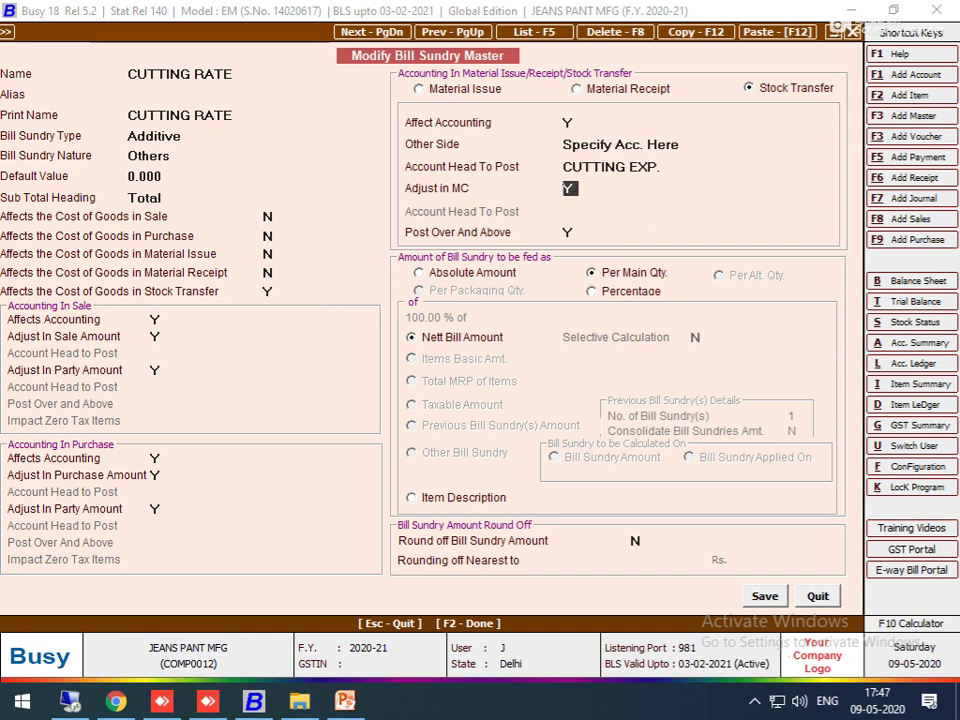
key(Return)
text(N)
key(F2)
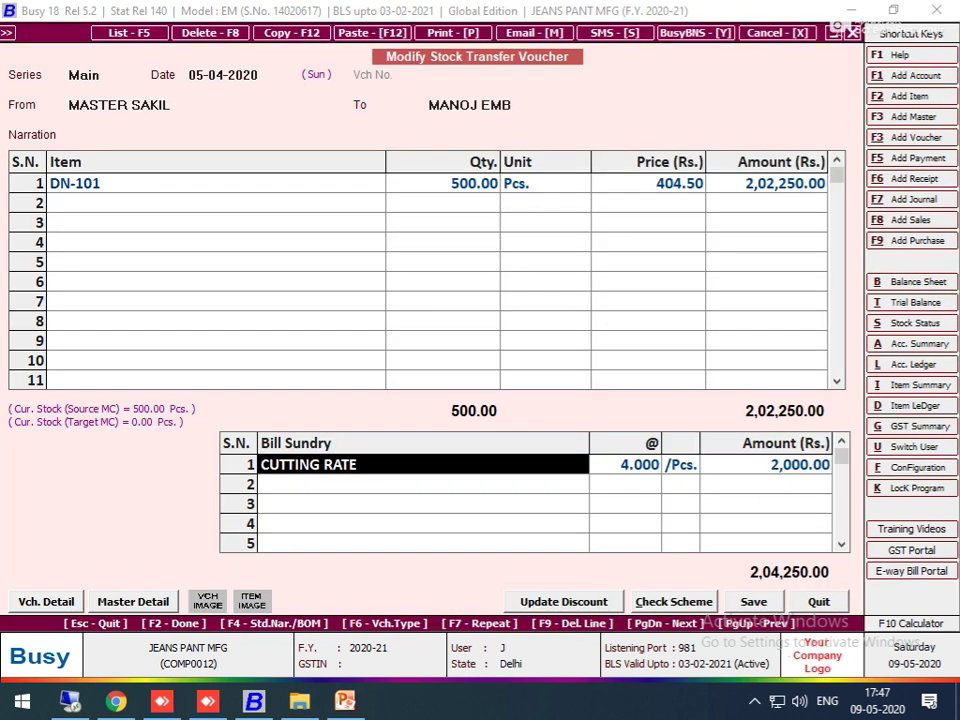
Re-enter CUTTING RATE at 4 per piece on the first bill sundry line and try to save the voucher
key(BackSpace)
text(CU)
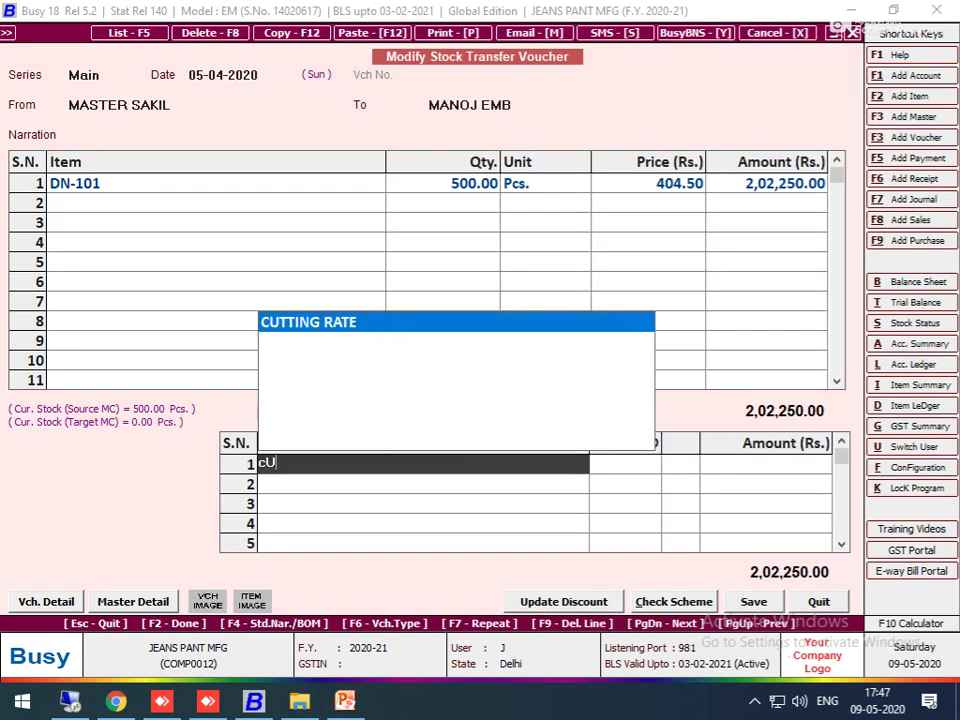
key(Return)
text(4)
key(Return)
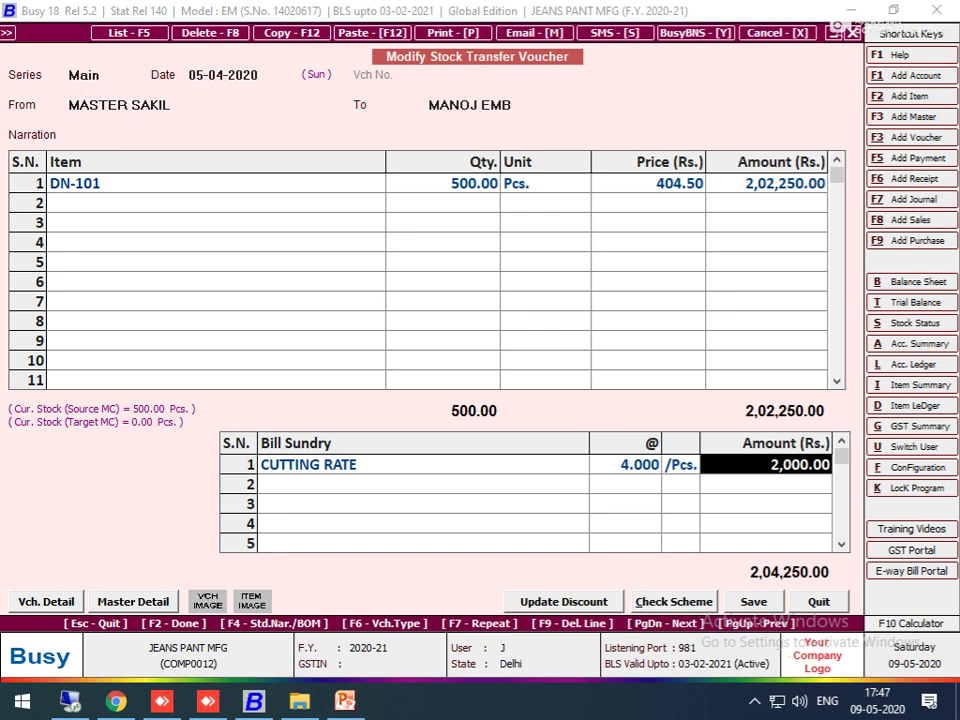
key(F2)
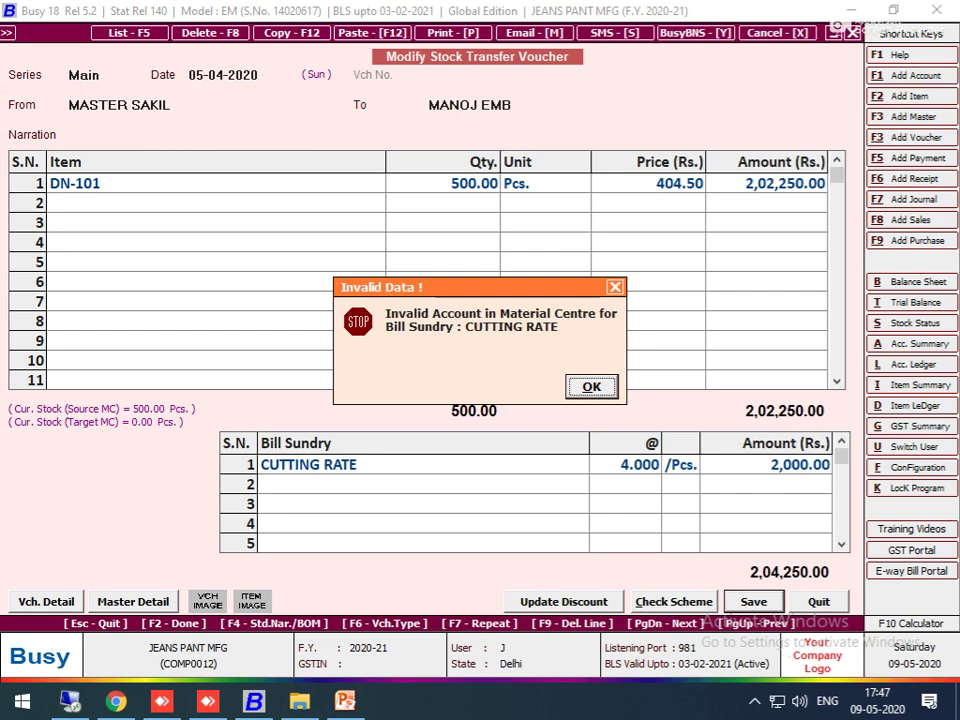
key(Return)
Open the voucher's From material centre for modification and set Accounting in Stock Transfer to Y
click(83, 105)
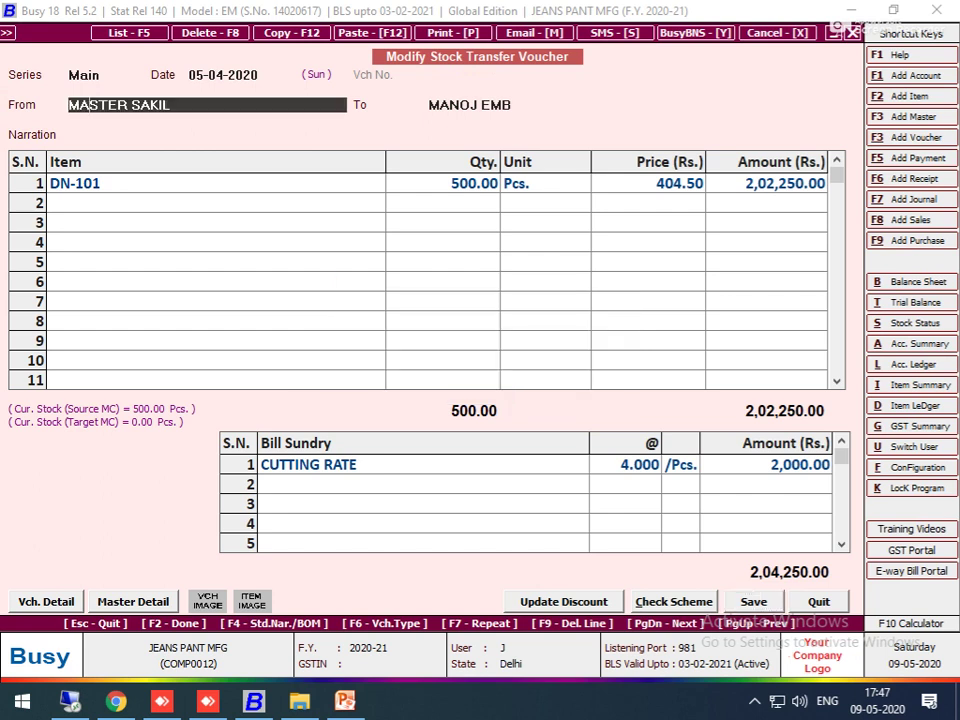
key(ctrl+Return)
click(194, 281)
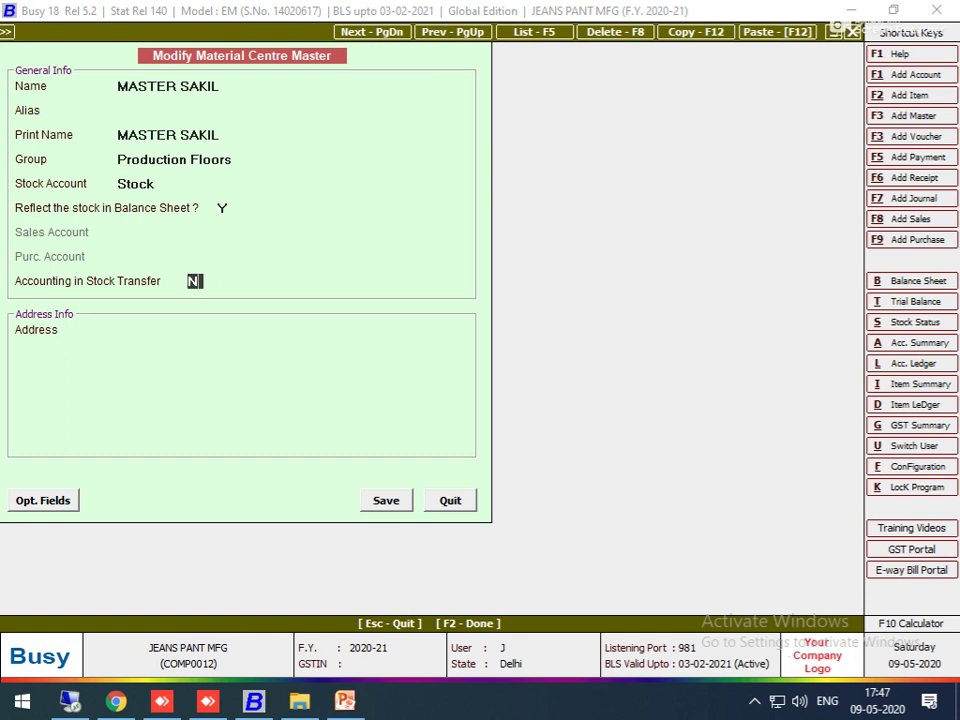
text(Y)
key(Return)
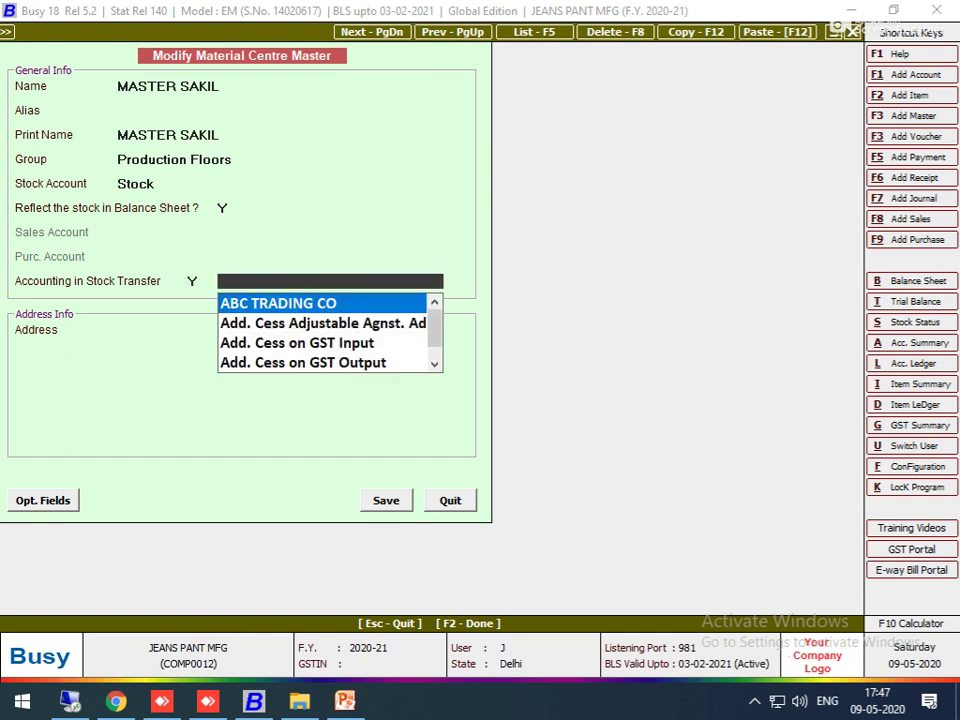
Start a new account with the same name and print name as the source material centre
key(alt+F1)
text(MASTER SAKIL)
key(Return)
key(Return)
key(Return)
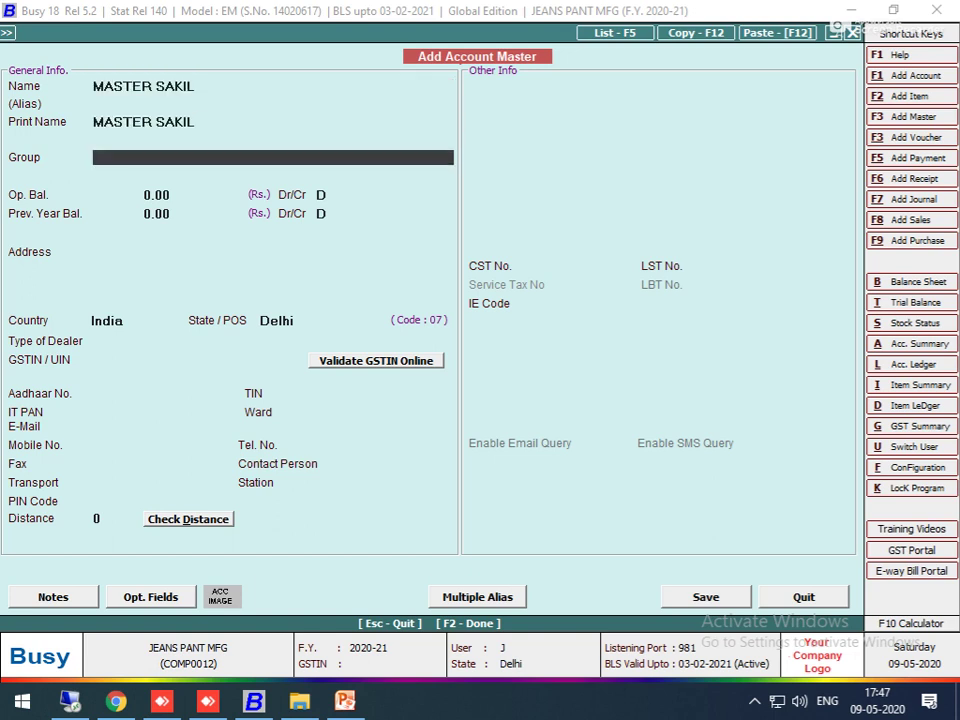
Create the account group JOB WORKER as a non-primary group under Sundry Creditors
text(SUN)
key(F3)
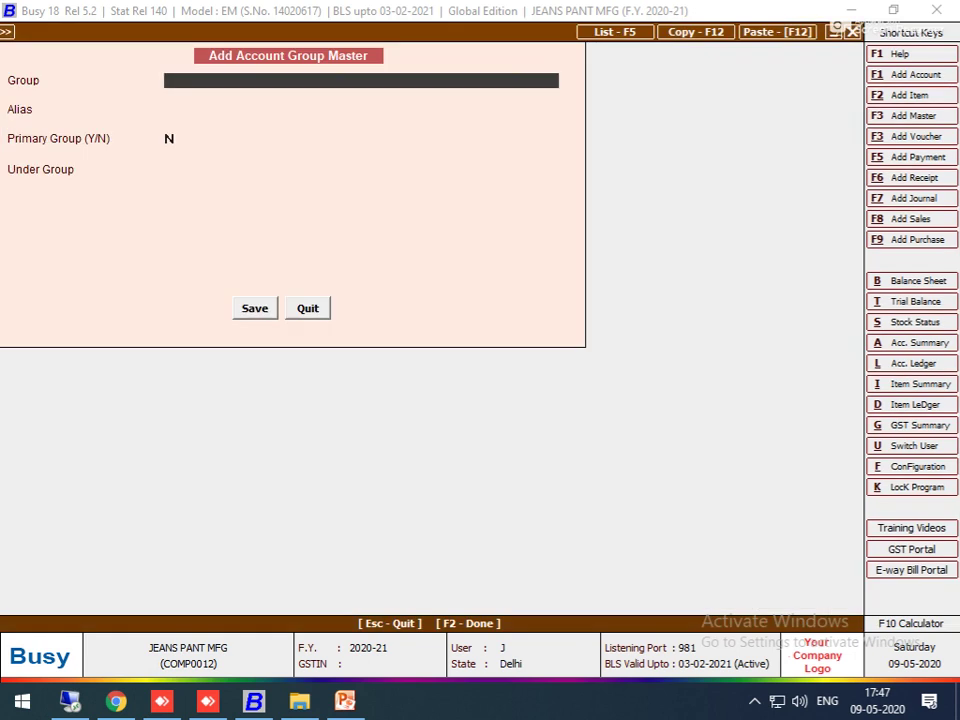
text(JOB WORKER)
key(Return)
key(Return)
key(Return)
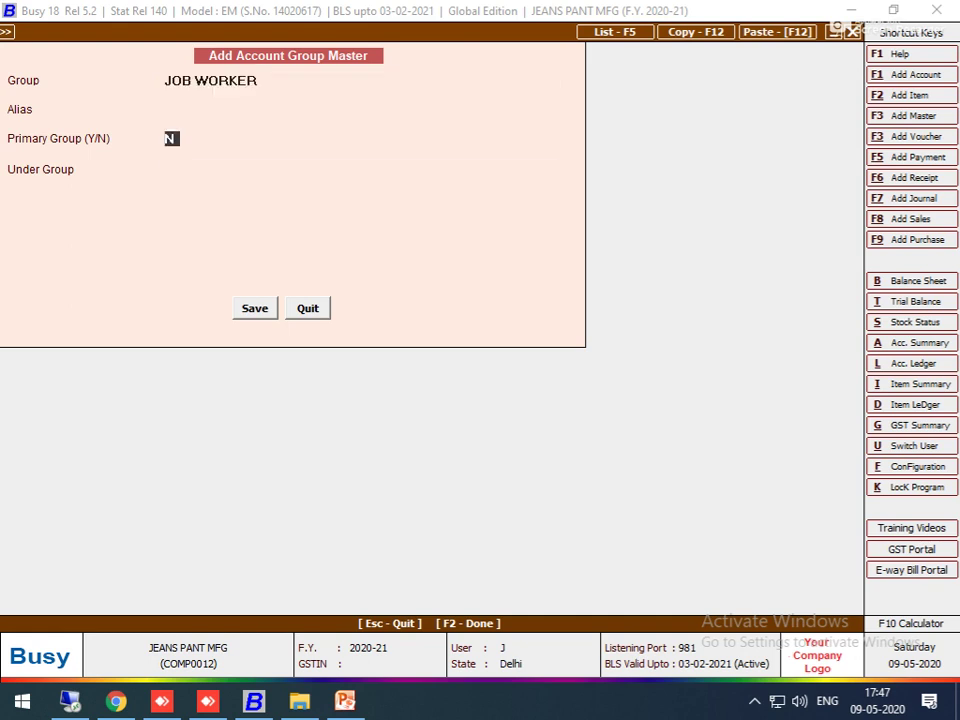
text(SUN)
key(Return)
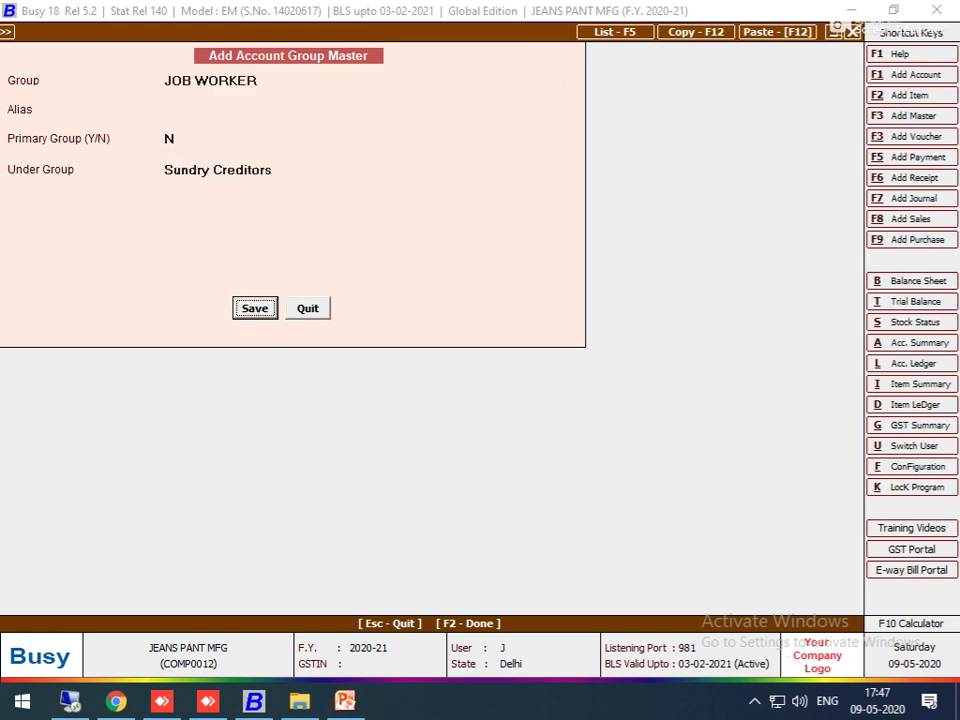
key(Return)
Put the new account in the JOB WORKER group, set its type of dealer to Un-Registered, and save it
key(Return)
key(Return)
key(Return)
key(Return)
key(Return)
key(Return)
key(Return)
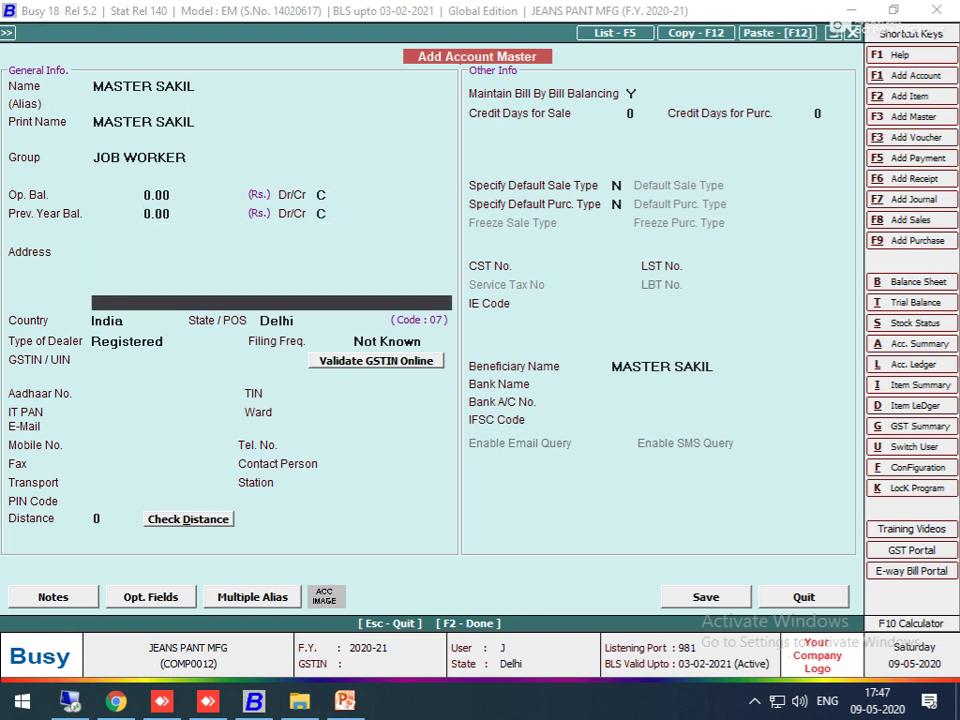
key(Down)
key(Return)
key(Return)
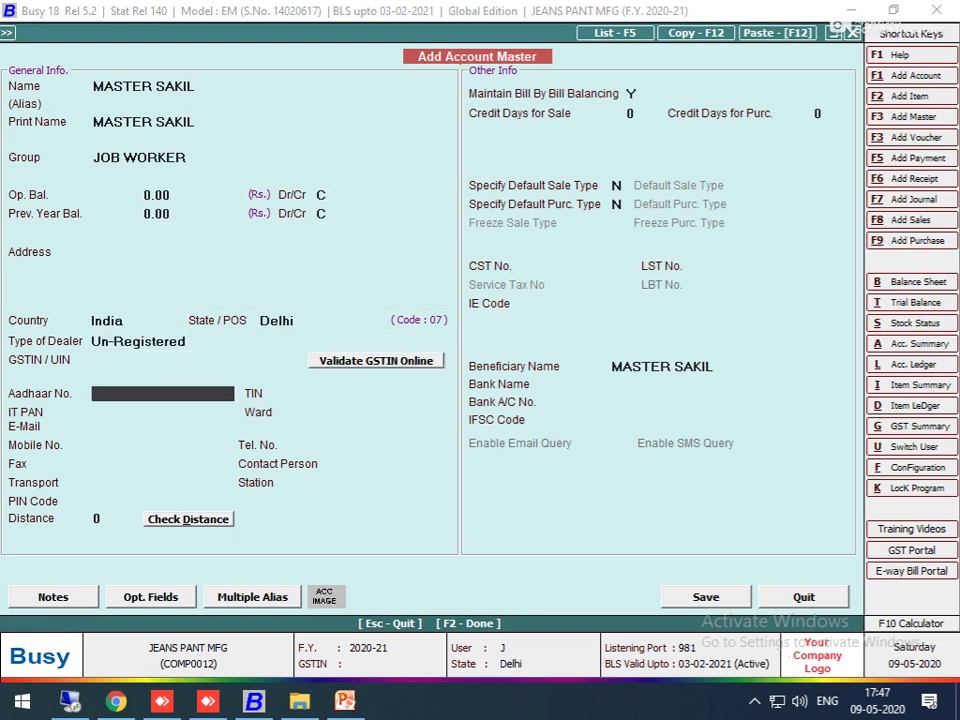
key(F2)
Use the new account for the material centre's stock transfer accounting and save the material centre
key(Return)
key(Return)
key(Return)
key(F2)
key(Return)
key(Return)
key(Return)
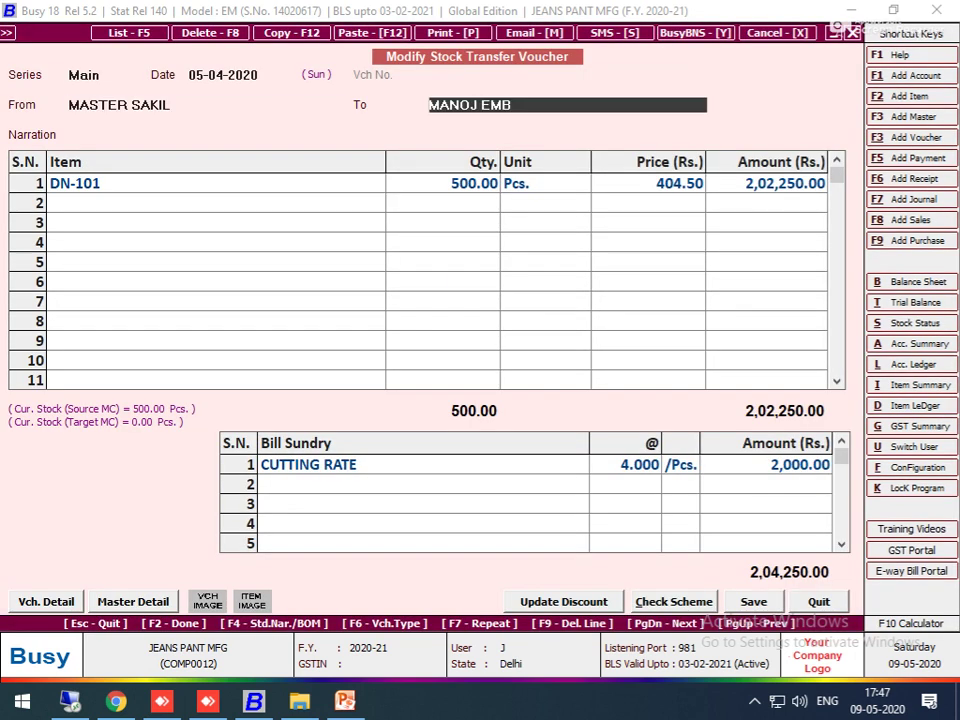
Save the modified stock transfer voucher with its CUTTING RATE charge and return to the main screen
key(Return)
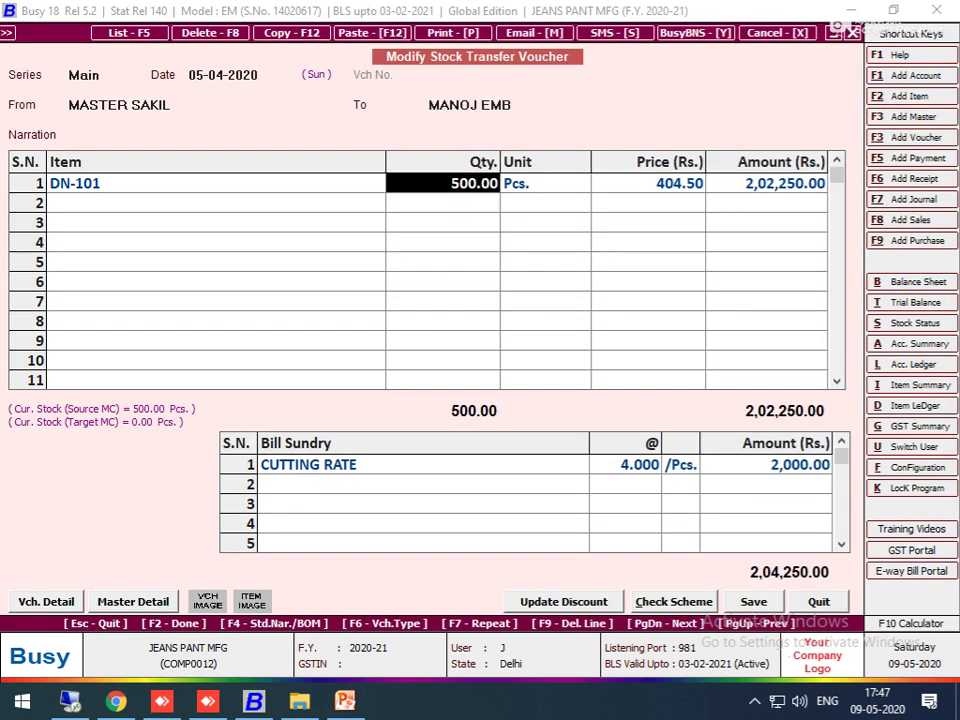
key(Return)
key(Return)
key(Return)
key(Return)
key(Return)
key(Return)
key(Return)
key(F2)
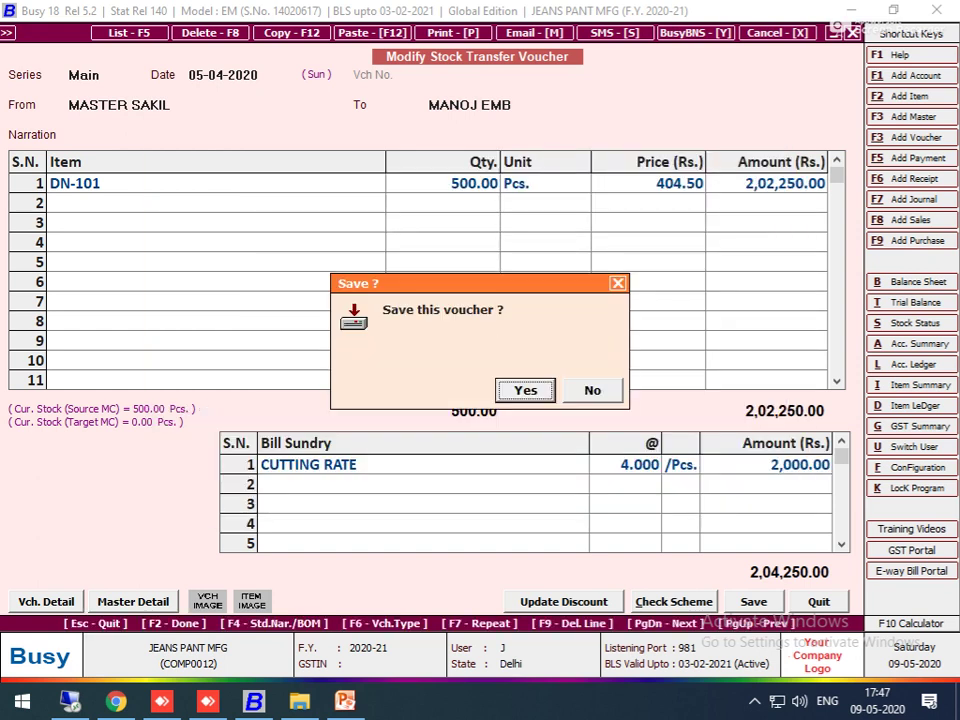
key(Return)
key(Escape)
key(Escape)
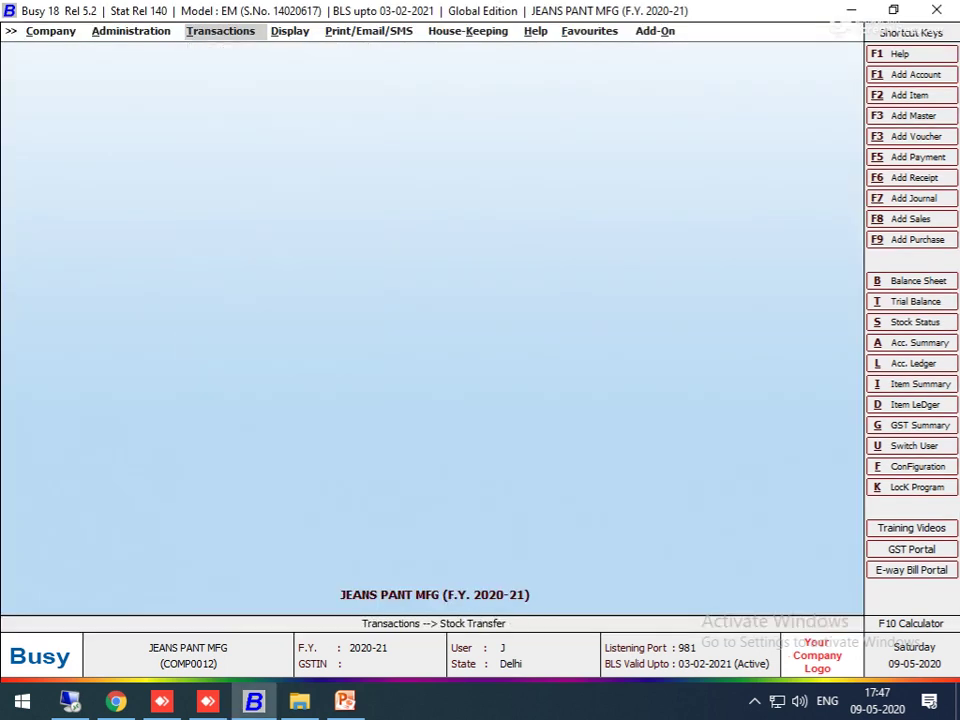
Display the cutting job worker's account ledger and return to the main screen
text(lMASTER)
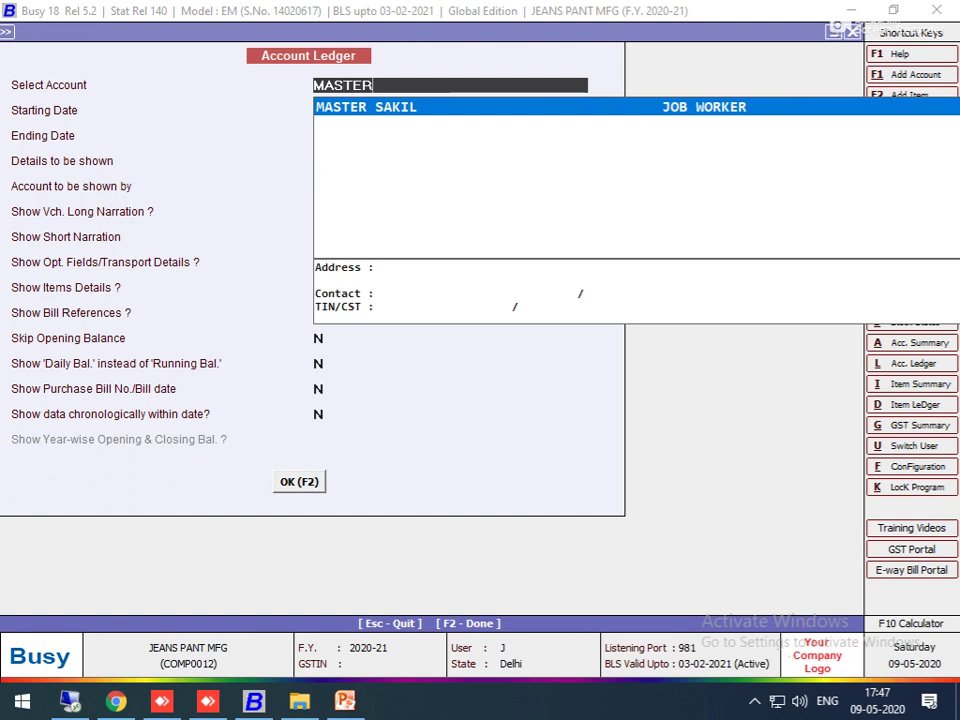
key(Return)
key(F2)
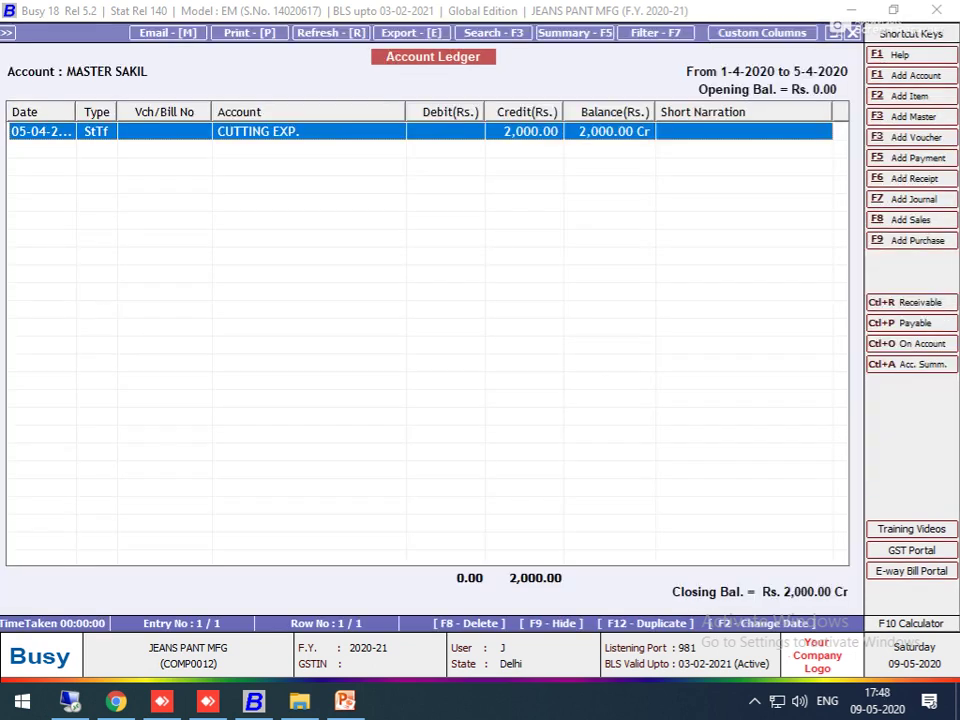
key(Escape)
key(Escape)
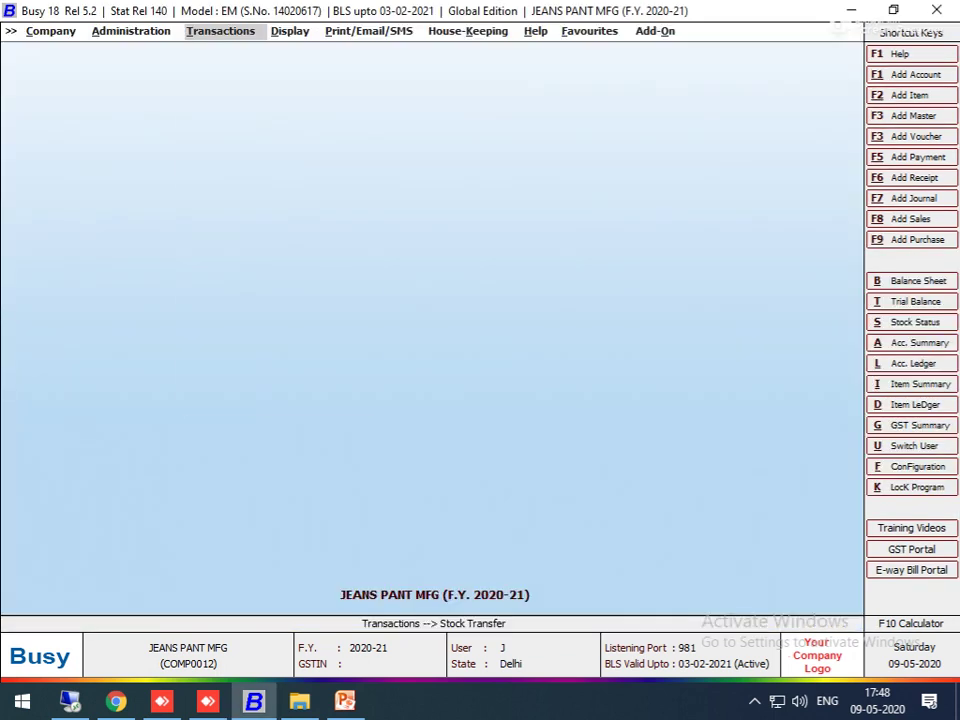
Start a new stock transfer voucher dated 07-04-2020 with the embroidery centre as its source
key(Return)
key(Down)
key(Up)
key(Return)
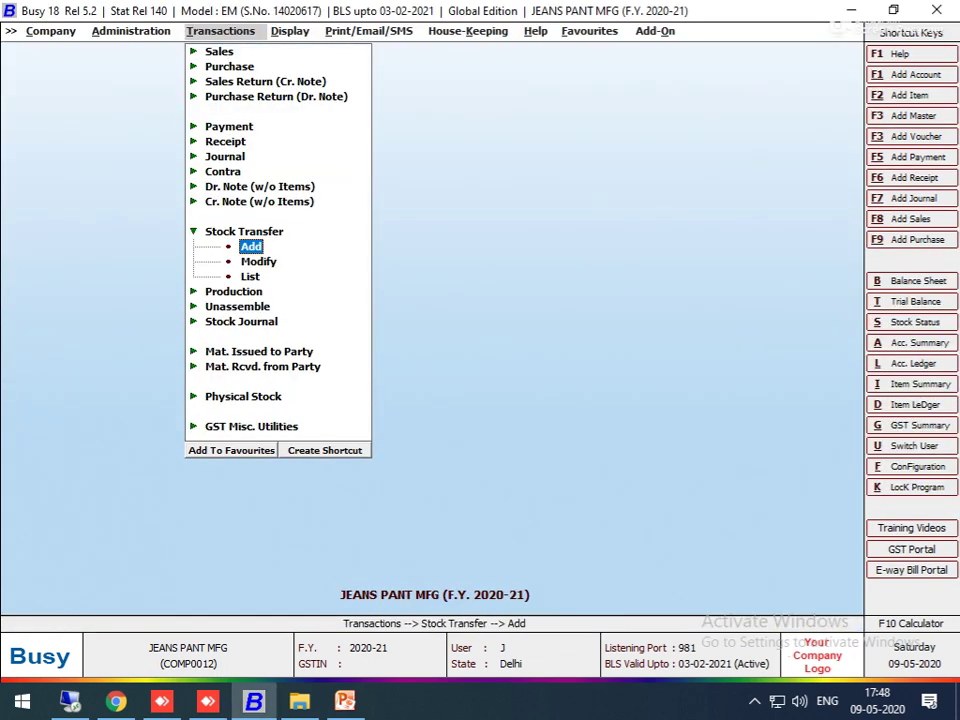
key(Return)
key(Return)
text(7.4)
key(Return)
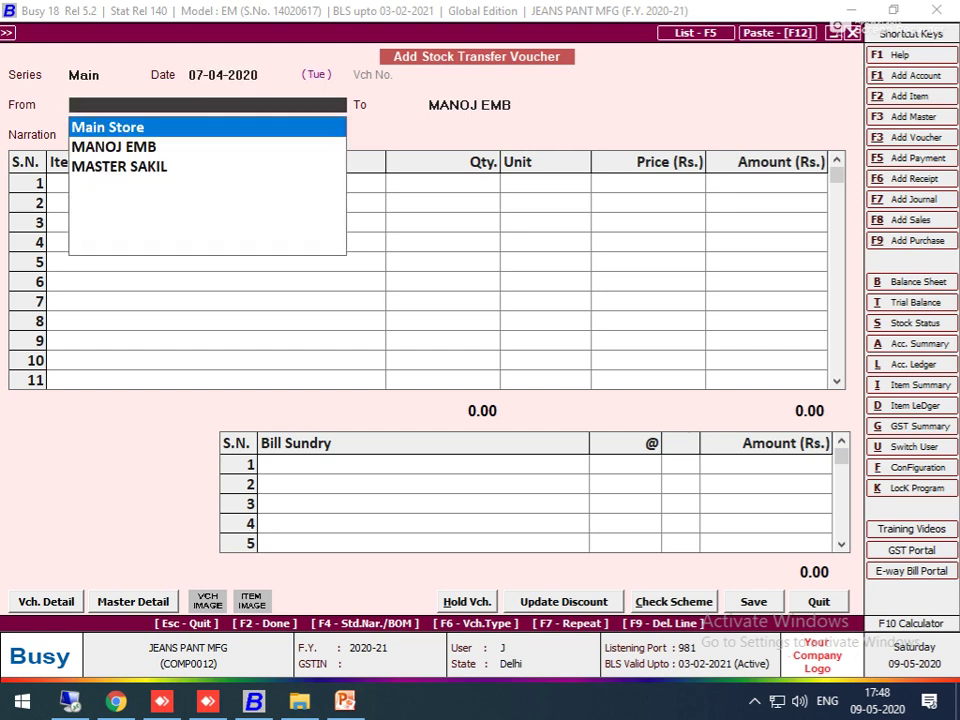
key(Down)
key(Down)
key(Up)
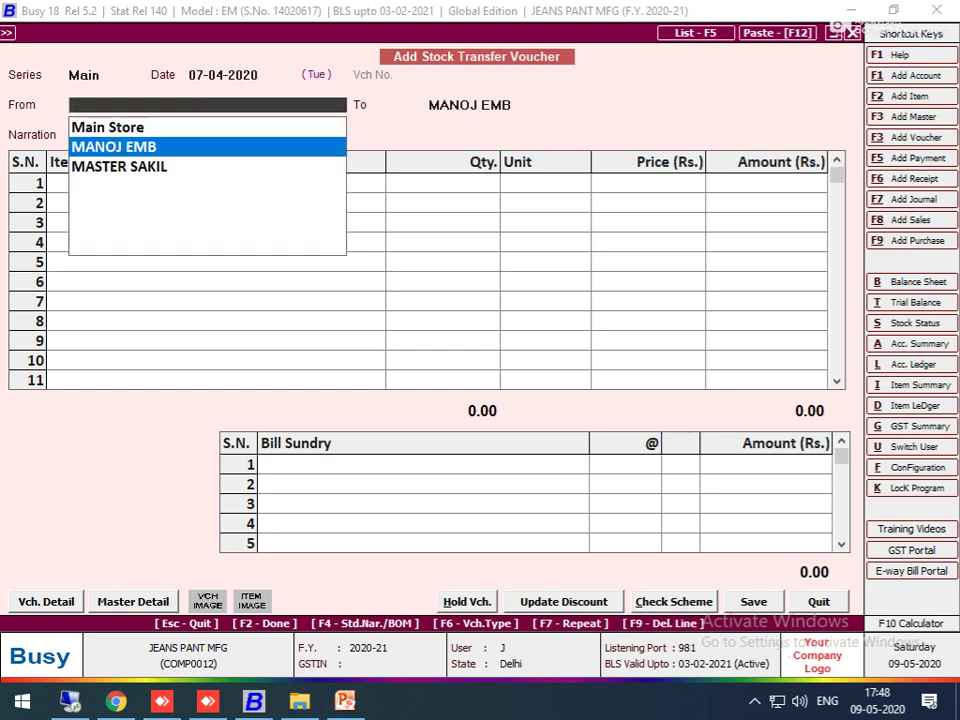
key(Return)
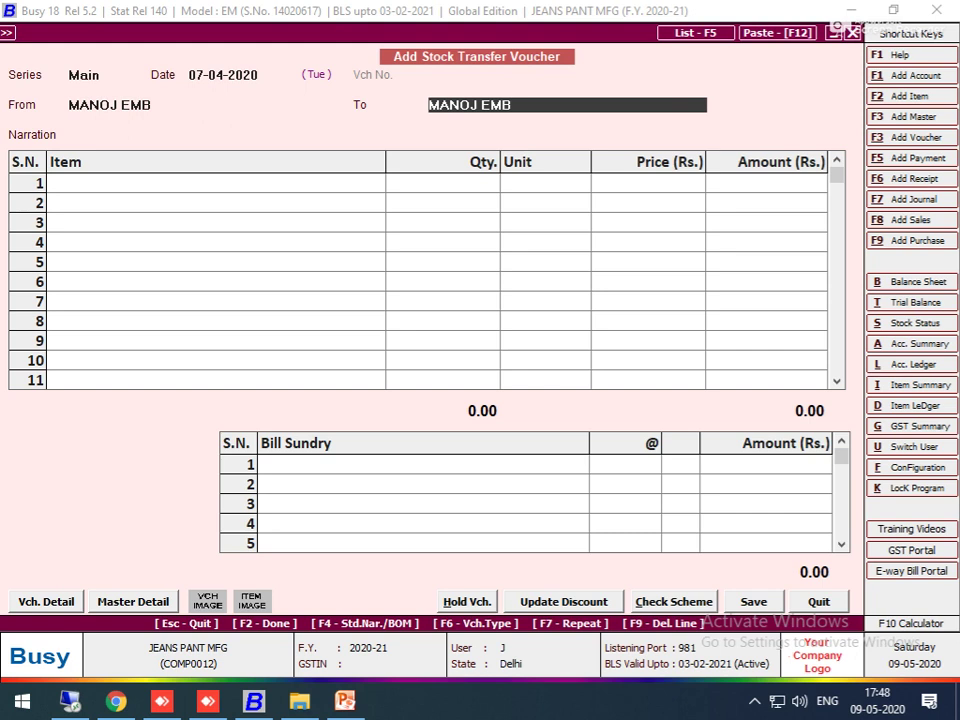
Switch to PowerPoint, examine the production process flowchart on slide 9, and return to the voucher in Busy
key(alt+Tab)
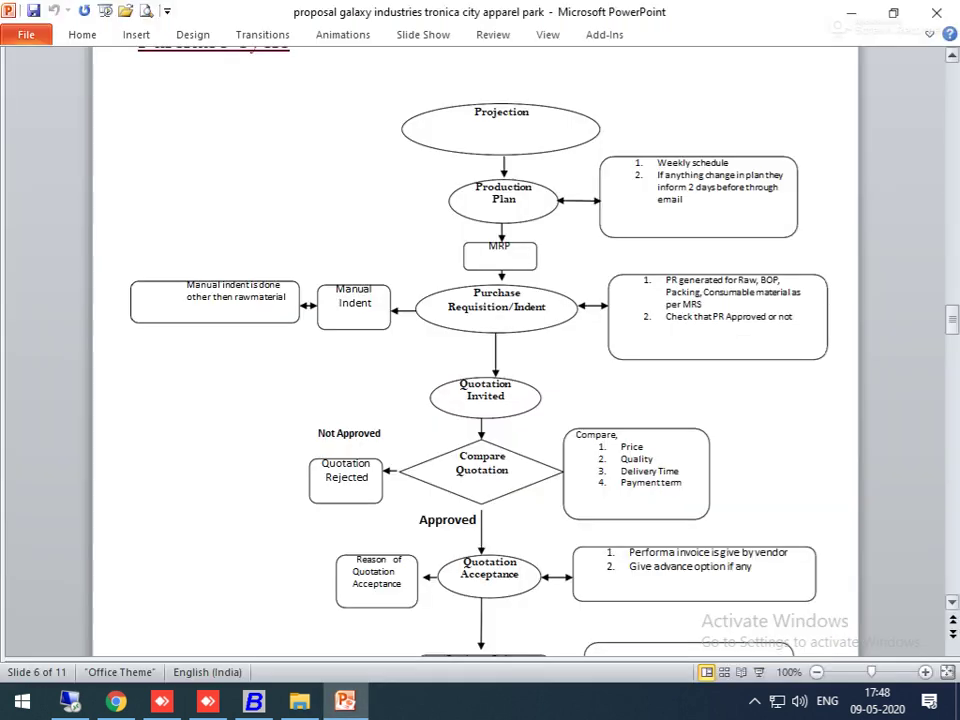
scroll(475, 350, down, 15)
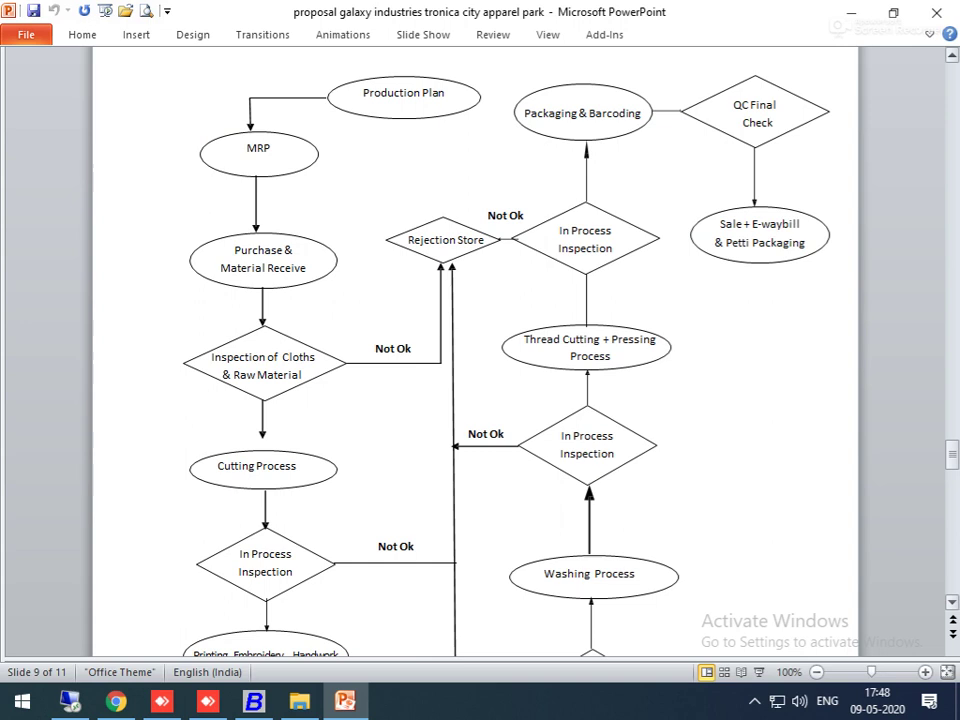
scroll(475, 350, down, 3)
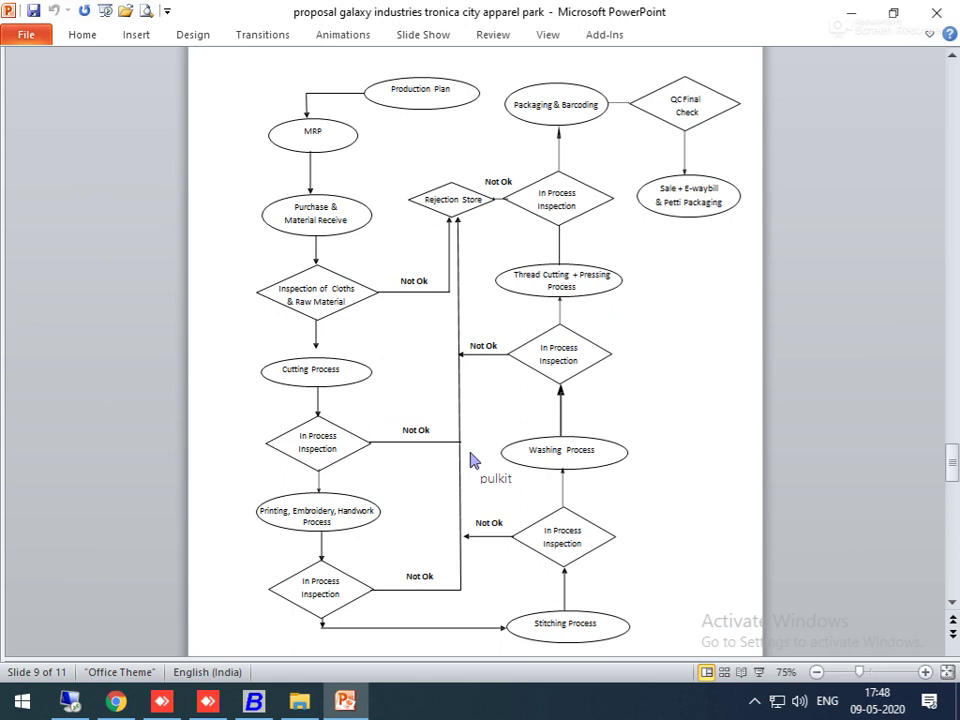
key(alt+Tab)
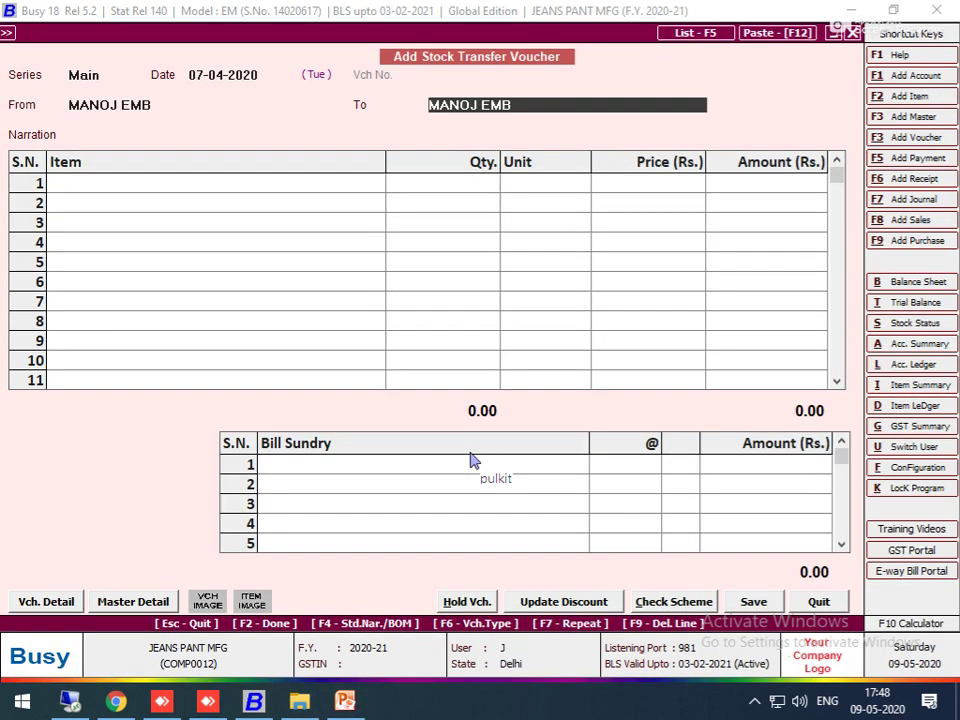
Start a new material centre for the transfer destination, named with the stitching worker's first name followed by FAB
key(F3)
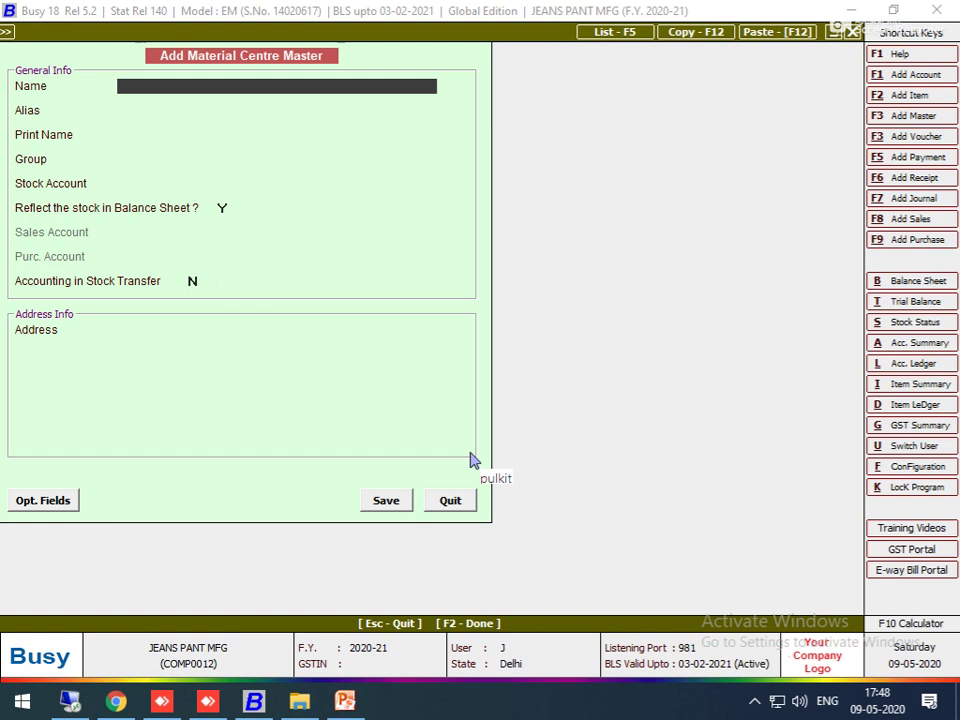
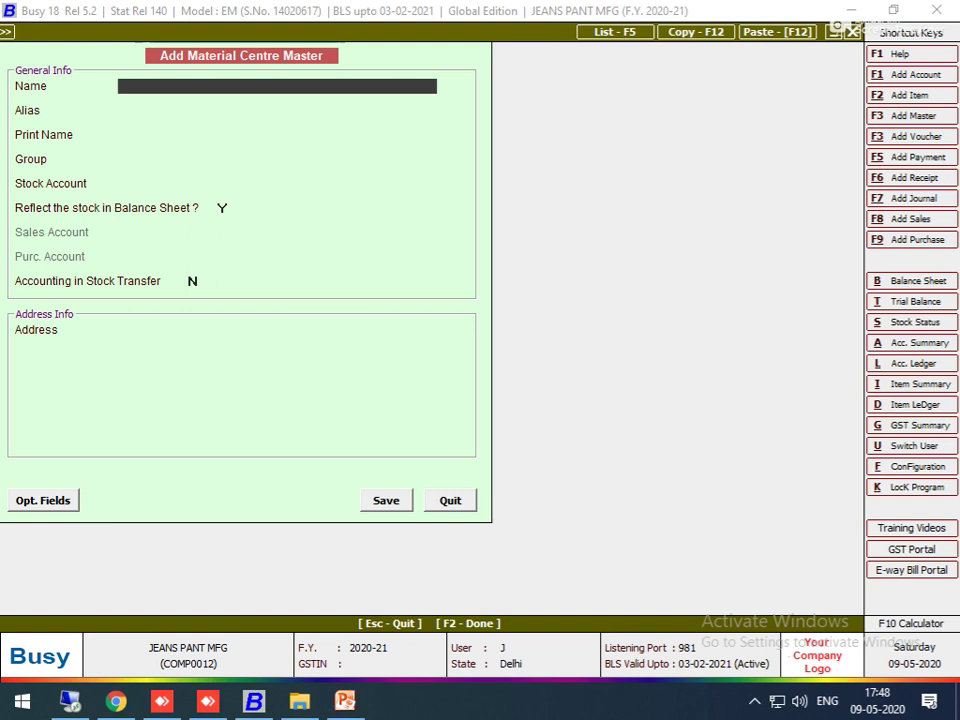
text(SANJAY STI)
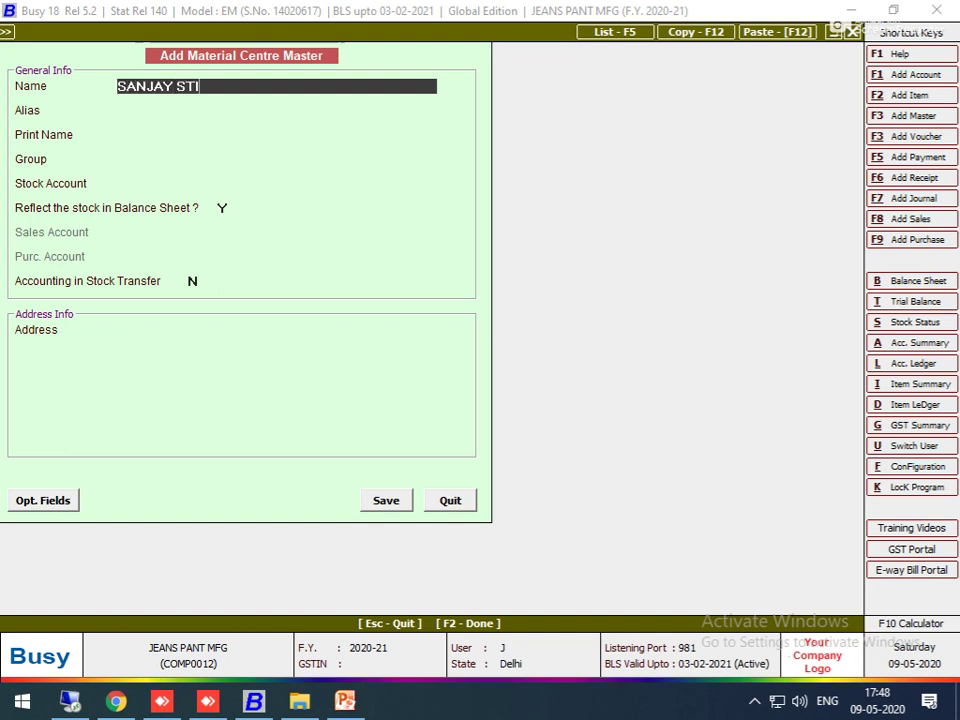
text(TCHING)
key(Return)
key(Return)
key(Return)
key(Down)
key(Escape)
key(Escape)
key(Escape)
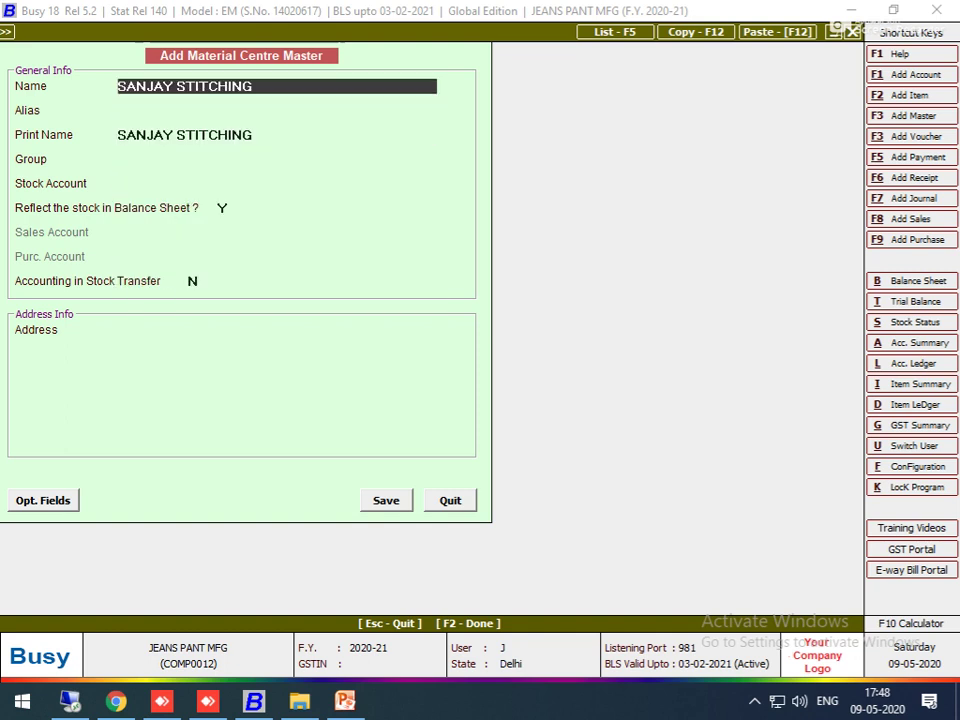
key(BackSpace)
key(BackSpace)
key(BackSpace)
key(BackSpace)
key(BackSpace)
key(BackSpace)
key(BackSpace)
key(BackSpace)
key(BackSpace)
key(BackSpace)
text(FAB)
key(Return)
key(Return)
Put the new material centre in the Production Floors group with the Stock account, and enable accounting in stock transfer
key(Return)
key(Down)
key(Return)
key(Return)
key(Return)
key(Return)
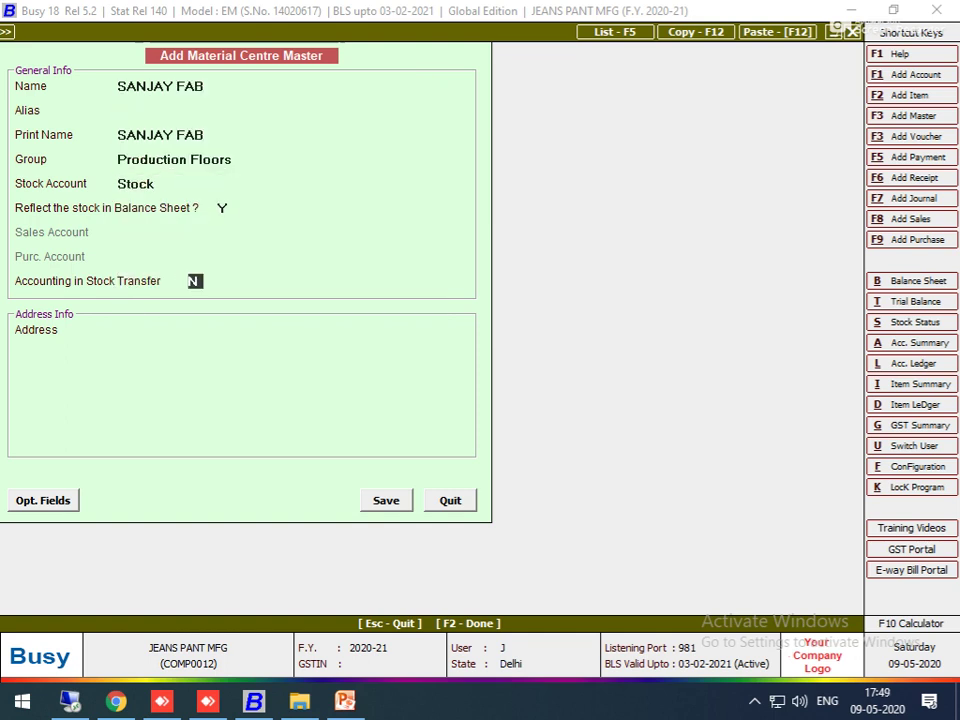
text(Y)
key(Return)
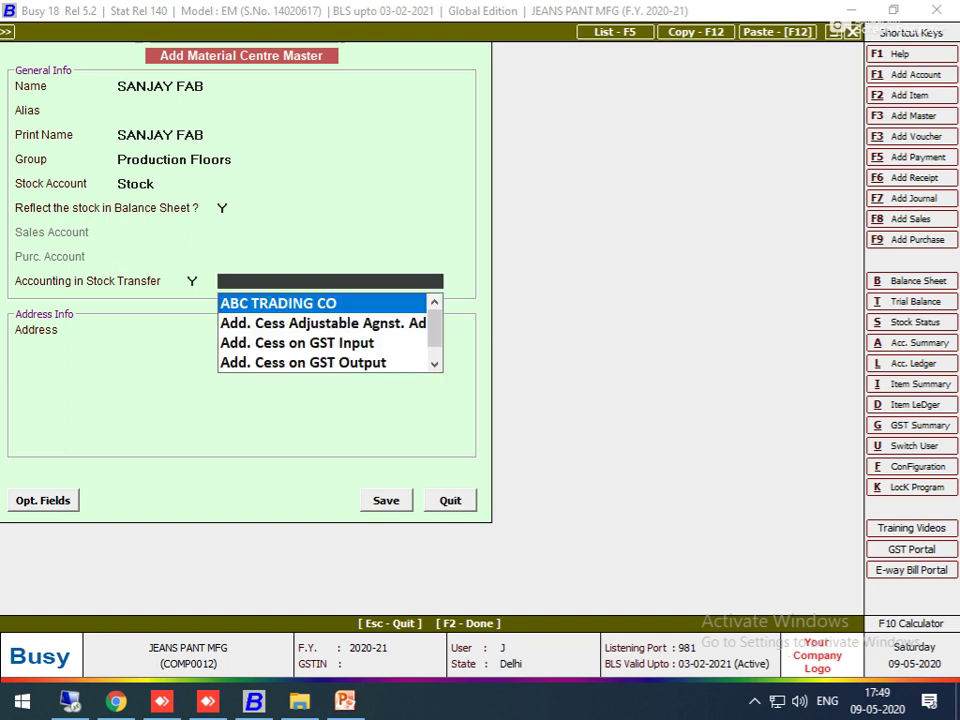
Start a new account with the same name as the material centre and assign it to the JOB WORKER group
key(alt+F1)
text(SANJAT)
key(BackSpace)
text(Y FAB)
key(Return)
key(Return)
key(Return)
text(WO)
key(Return)
key(Return)
key(Return)
key(Return)
key(Return)
key(Return)
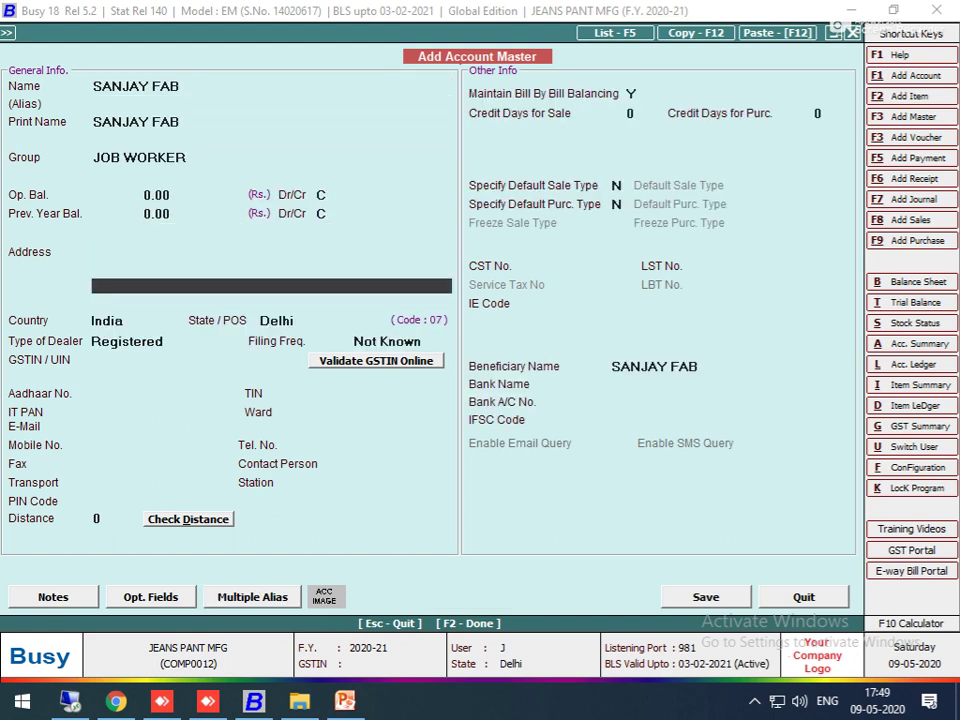
Set the FAB account's type of dealer to Un-Registered and save the account
key(Return)
key(Return)
key(Return)
key(Down)
key(Return)
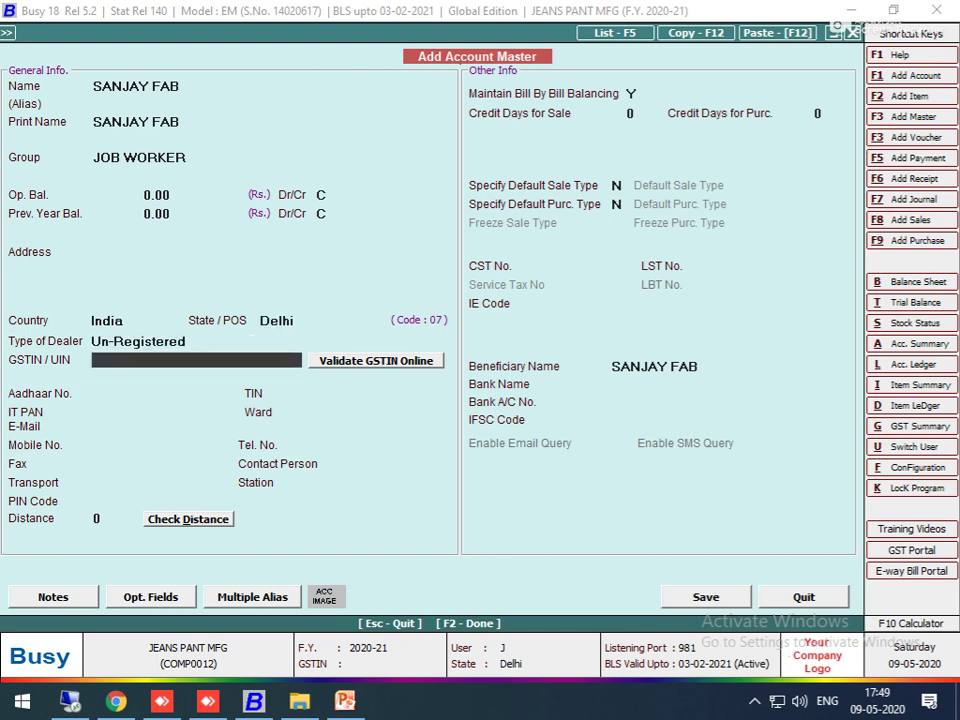
key(F2)
key(Return)
Use the FAB account for the new centre's stock transfer accounting, save the centre, and make it the voucher's destination
key(Return)
key(Return)
key(Return)
key(Return)
key(Return)
Add item DN-101 with a quantity of 500 Pcs. to the stock transfer voucher
key(Down)
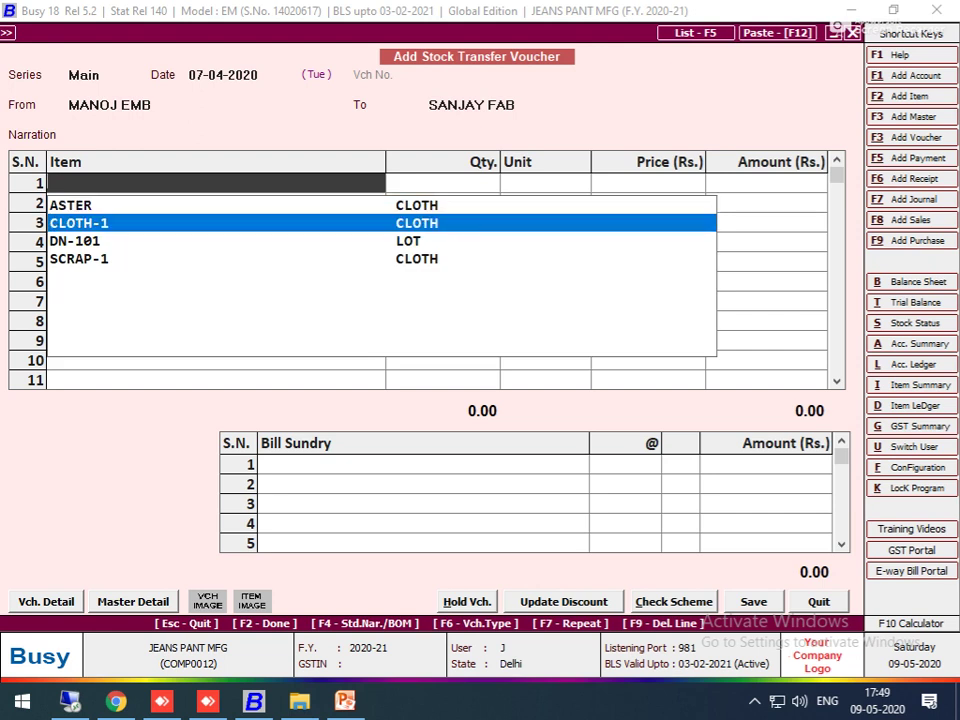
key(Down)
key(Return)
text(500)
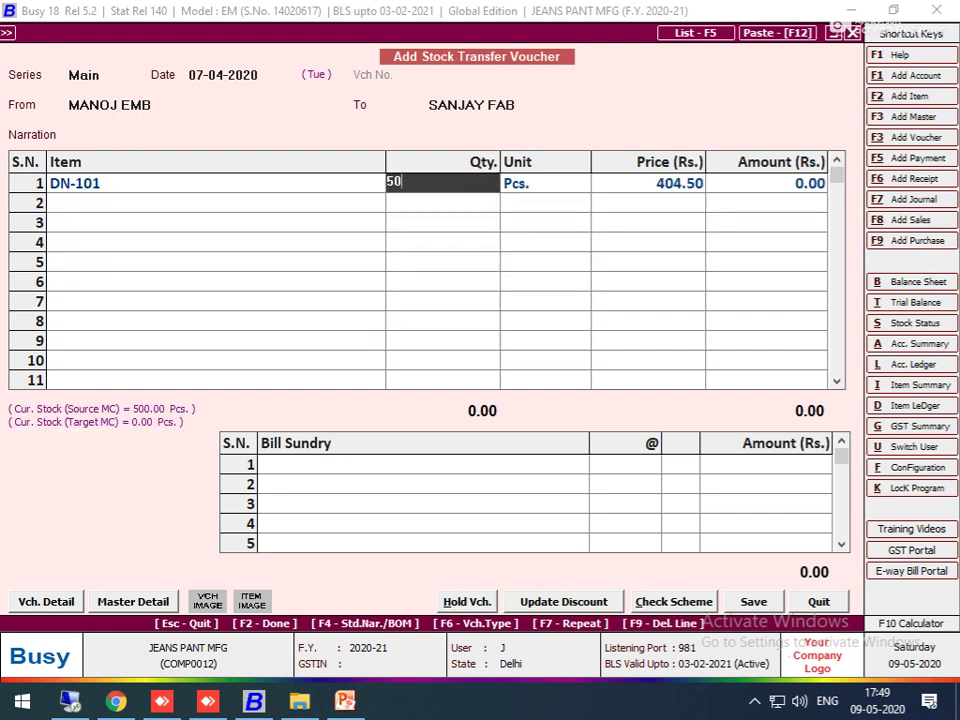
key(Return)
key(Return)
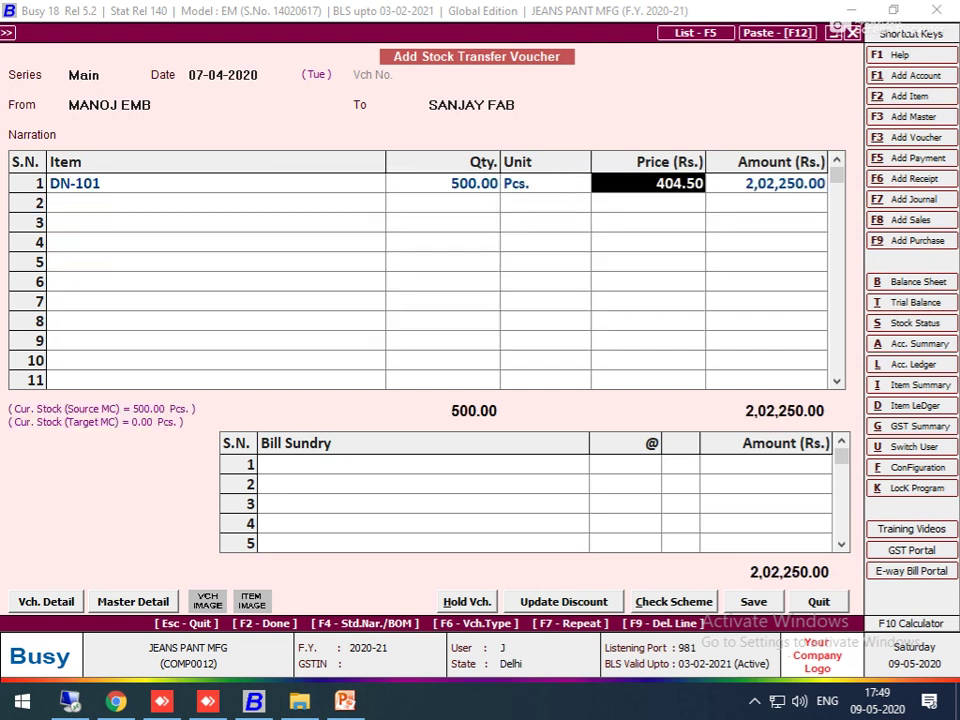
key(Return)
key(Return)
key(Return)
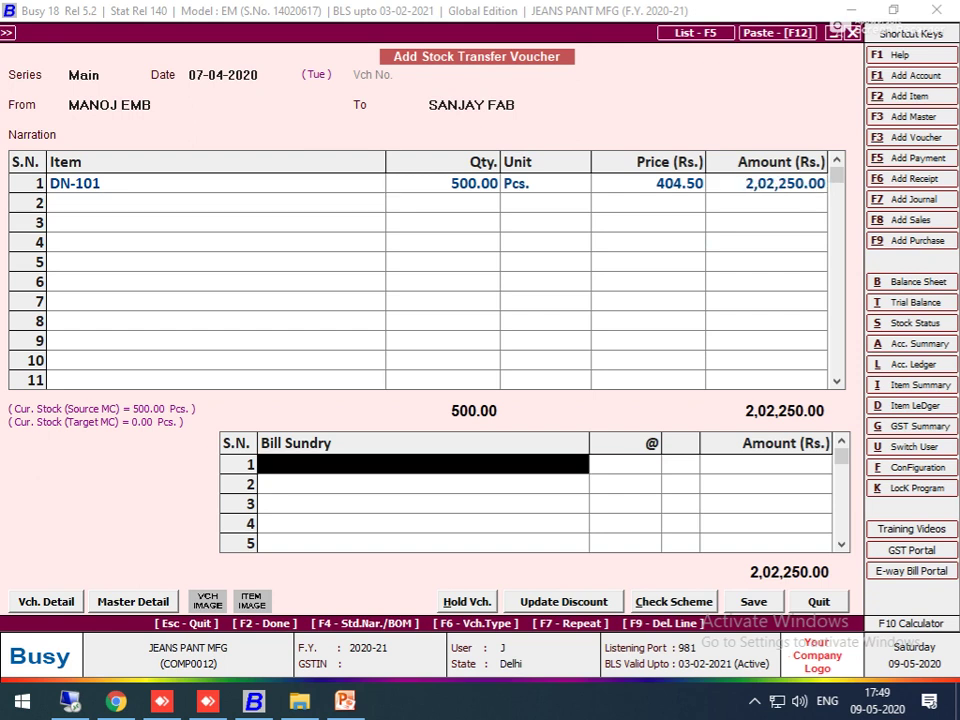
Start a new bill sundry named EMB RATE with type Additive and nature Others
key(F3)
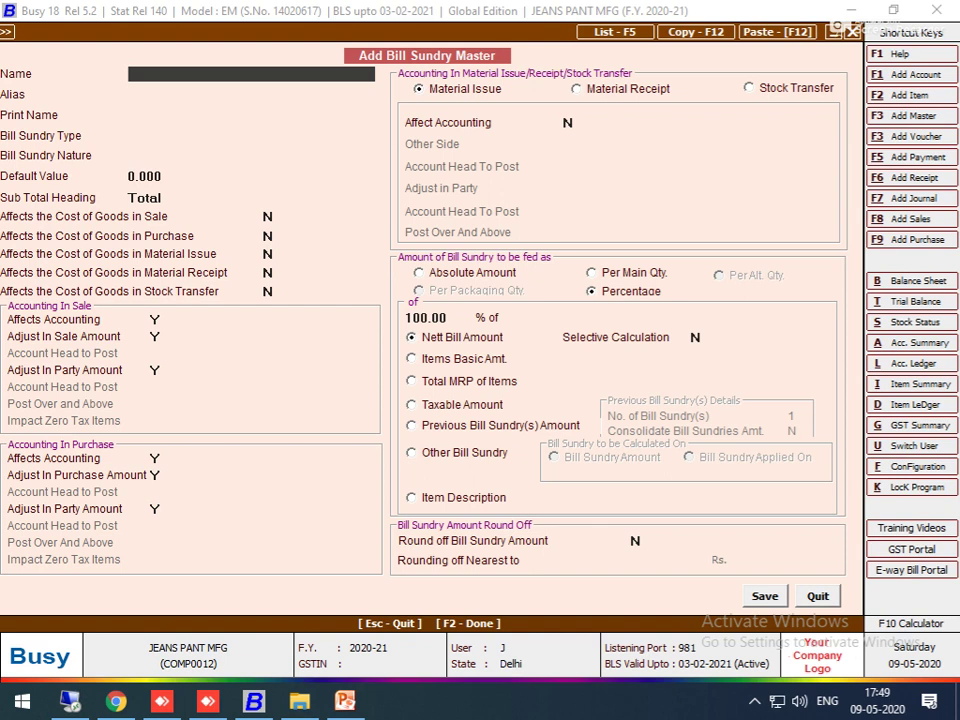
text(EMB)
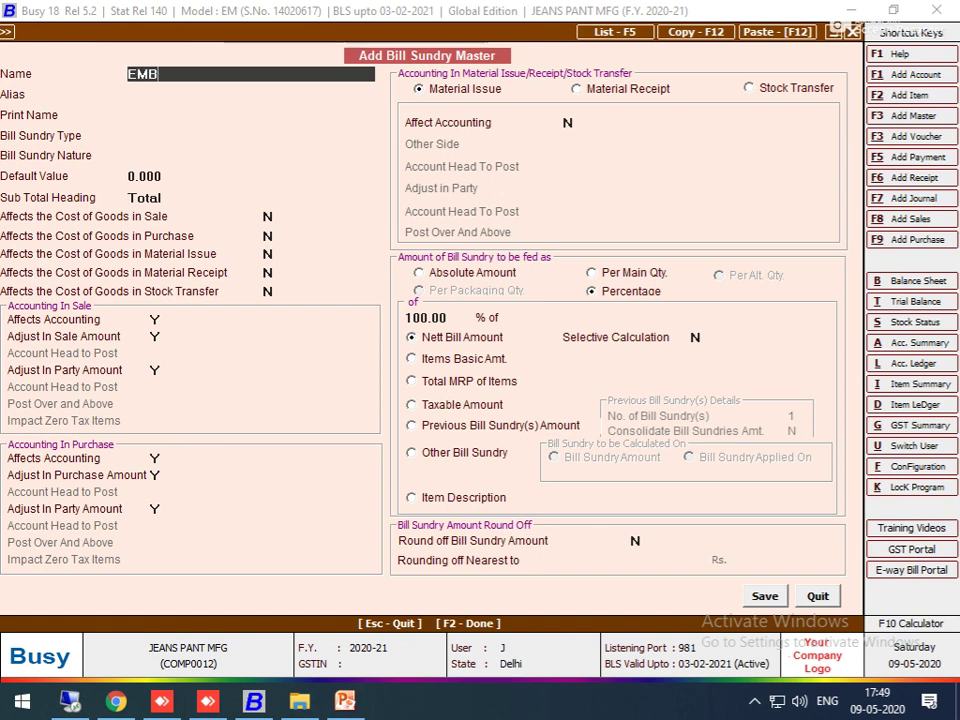
text( RATE)
key(Return)
key(Return)
key(Return)
key(Return)
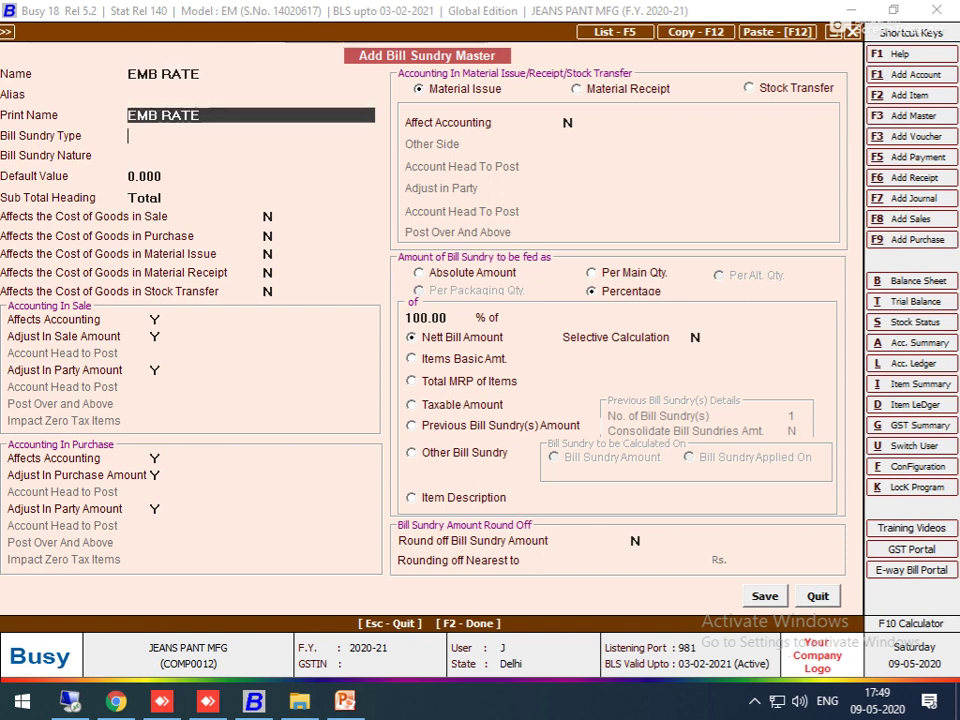
key(Return)
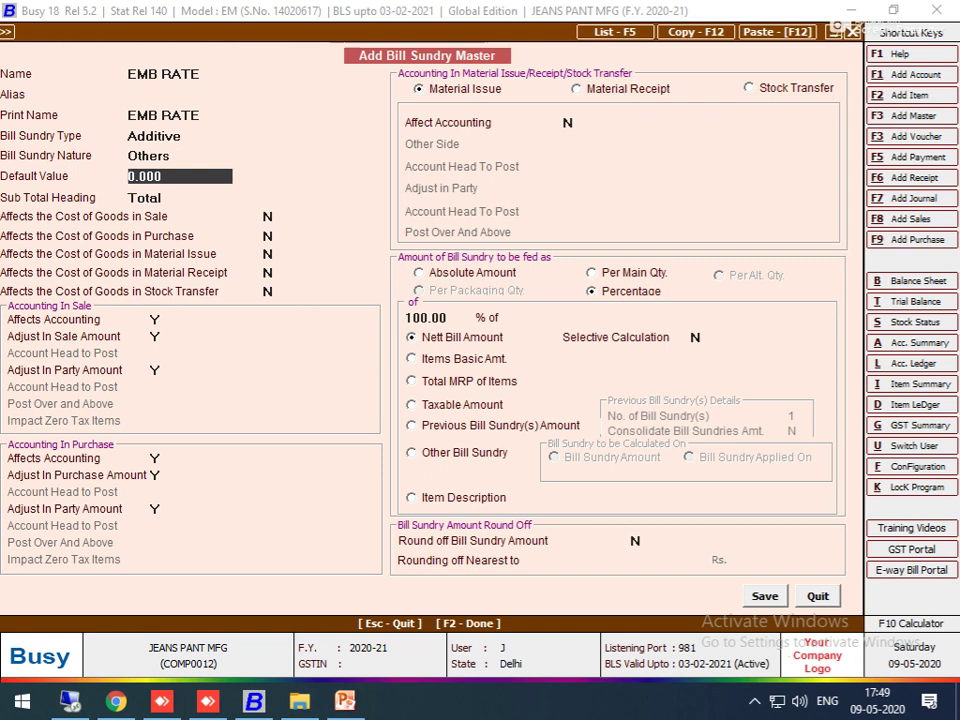
Enable accounting in stock transfer for EMB RATE, with the other side set to Specify Acc. Here
key(Return)
key(Right)
key(Right)
key(Return)
text(y)
key(Return)
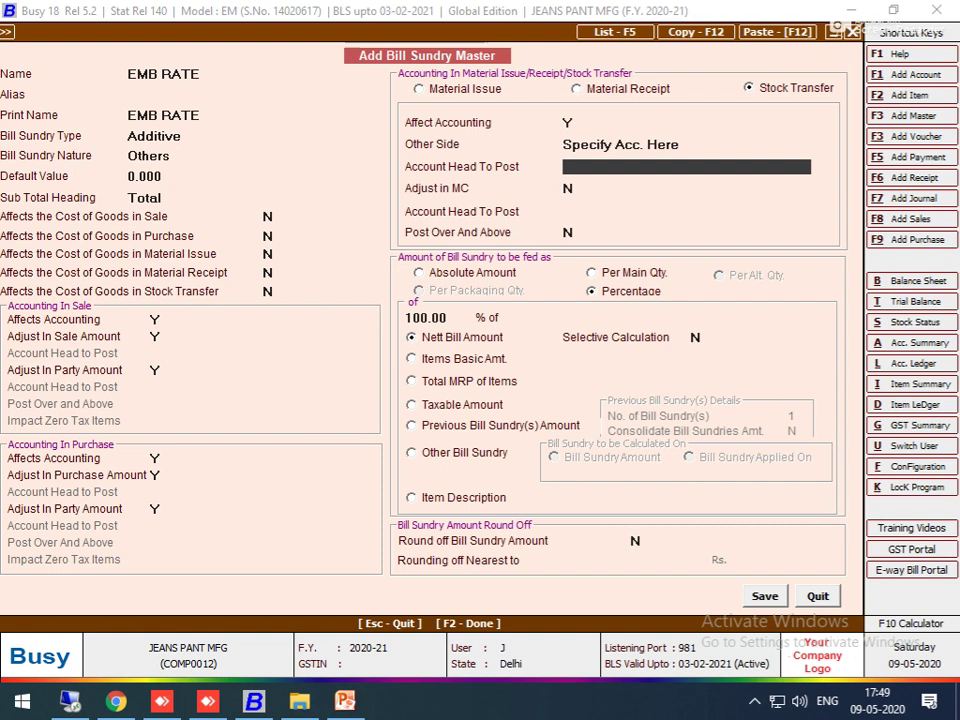
Create the account EMB EXP. under Expenses (Direct/Mfg.) and use it as EMB RATE's account head to post
key(alt+c)
text(EMB)
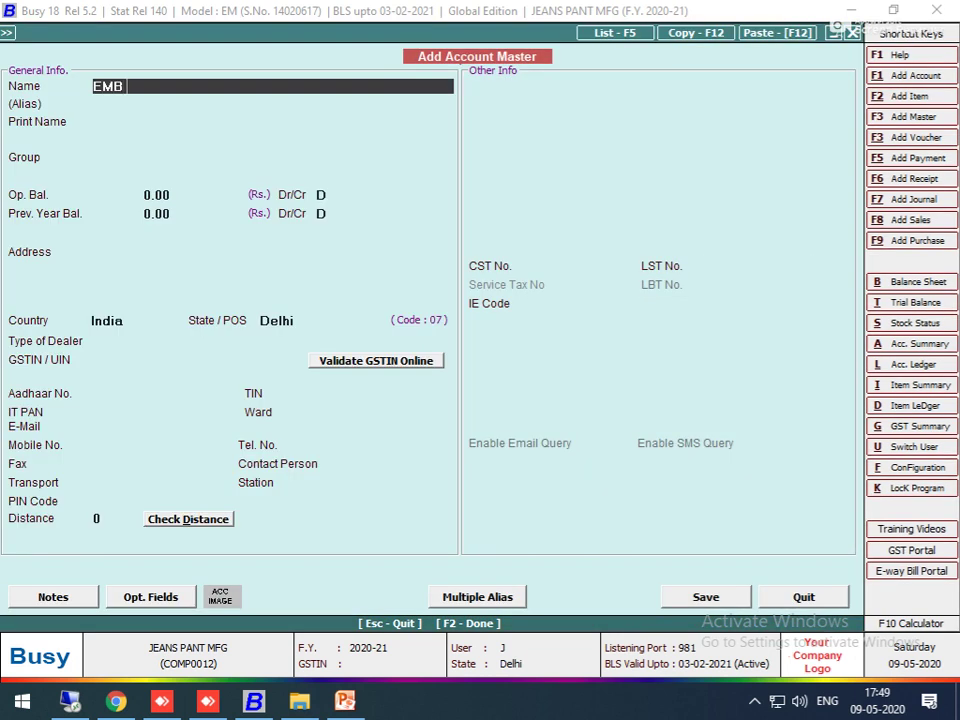
text( EPX)
key(BackSpace)
key(BackSpace)
text(XP.)
key(Return)
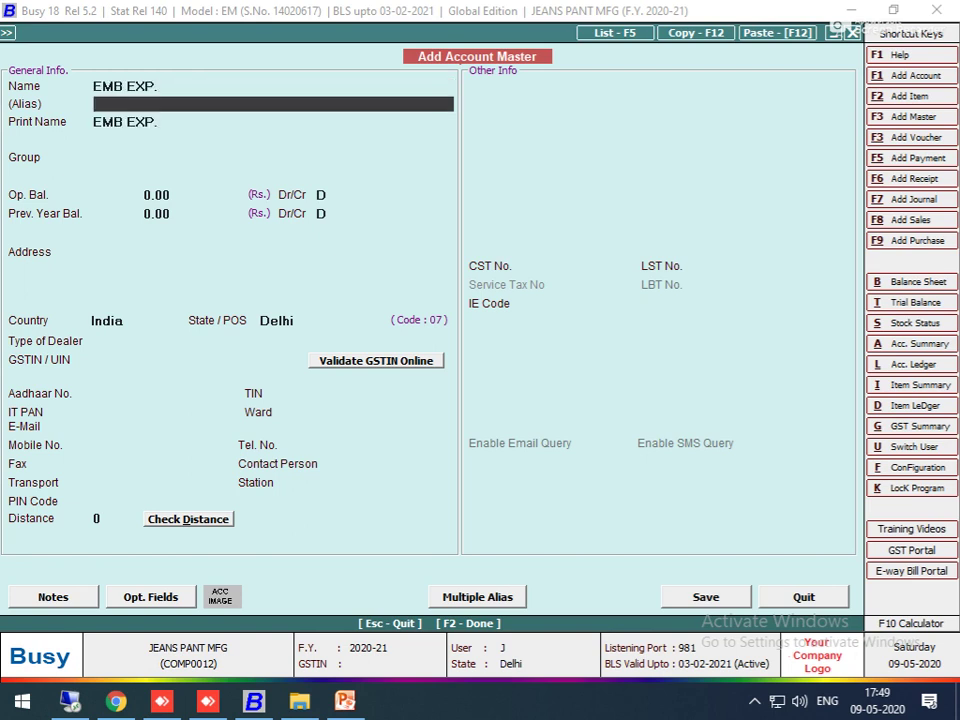
key(Return)
key(Return)
key(Return)
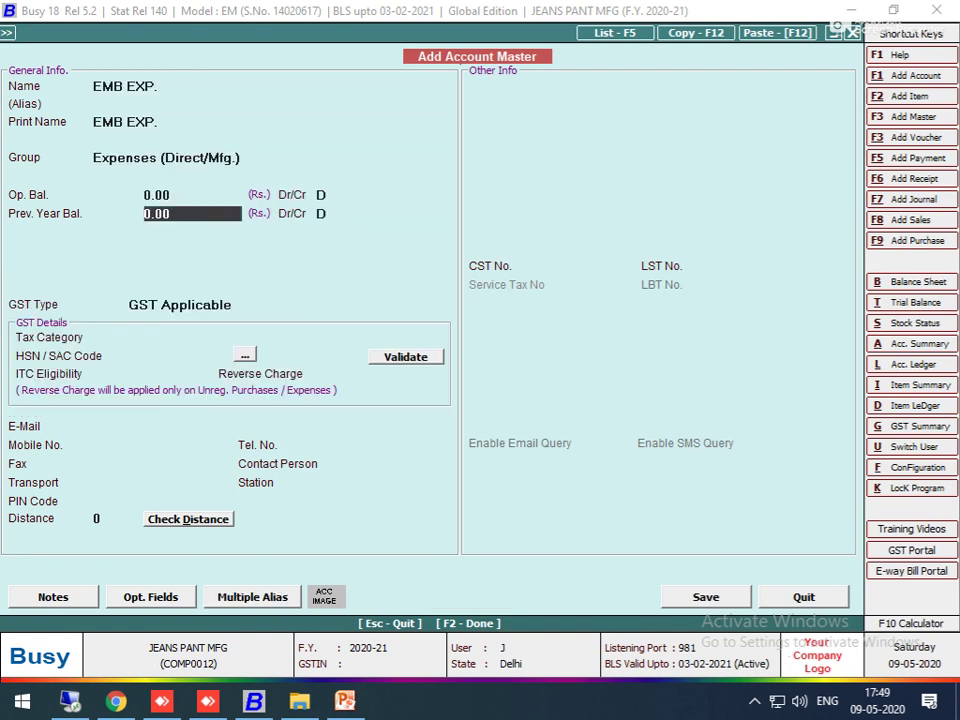
key(Return)
key(F2)
key(Return)
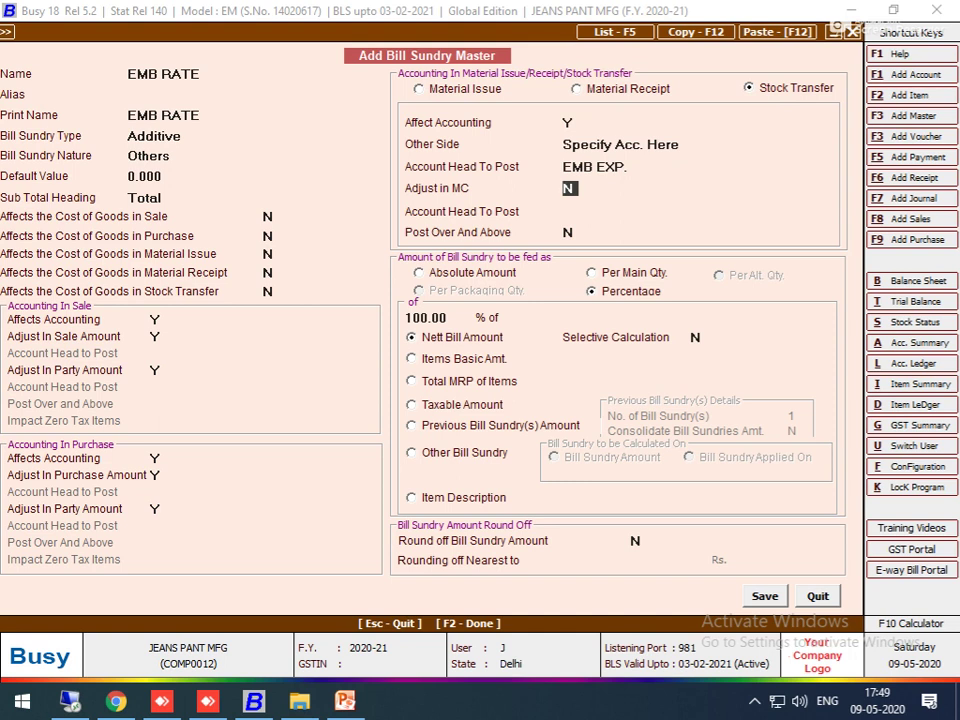
Set EMB RATE's Adjust in MC option to N and go to the second account head to post
key(Return)
key(Escape)
key(Return)
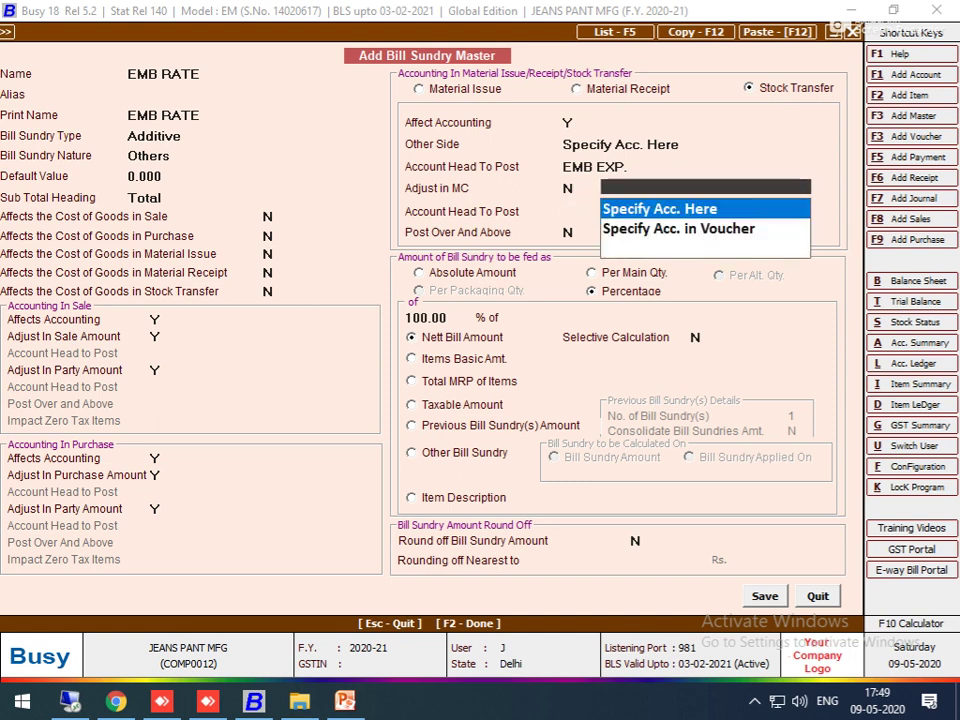
key(Escape)
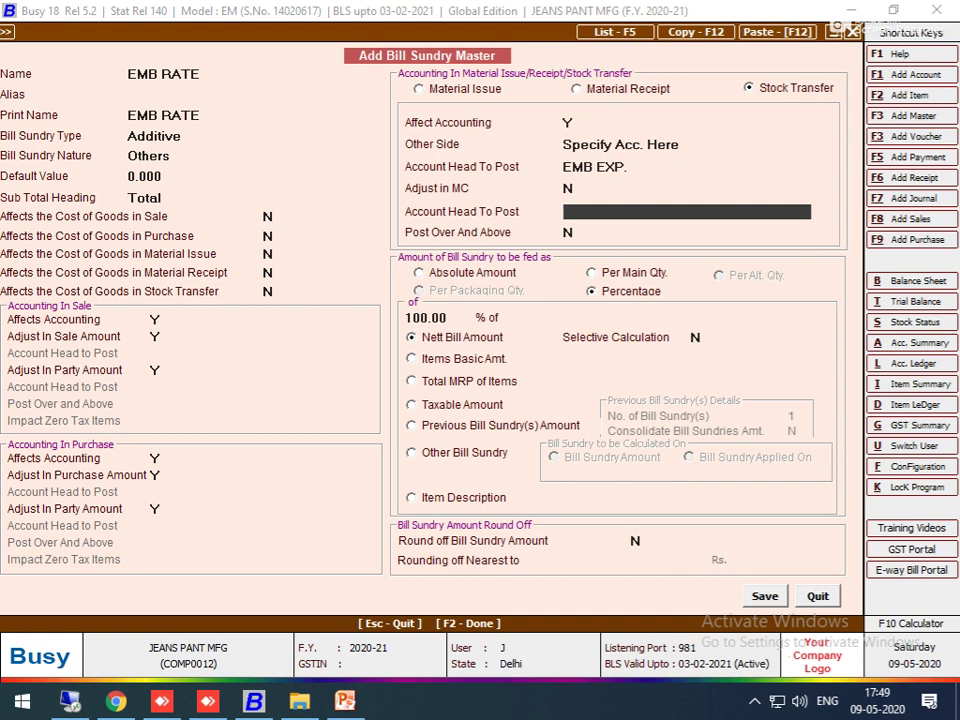
Enable Adjust in MC for the EMB RATE bill sundry and feed its amount per main quantity
key(Escape)
key(y)
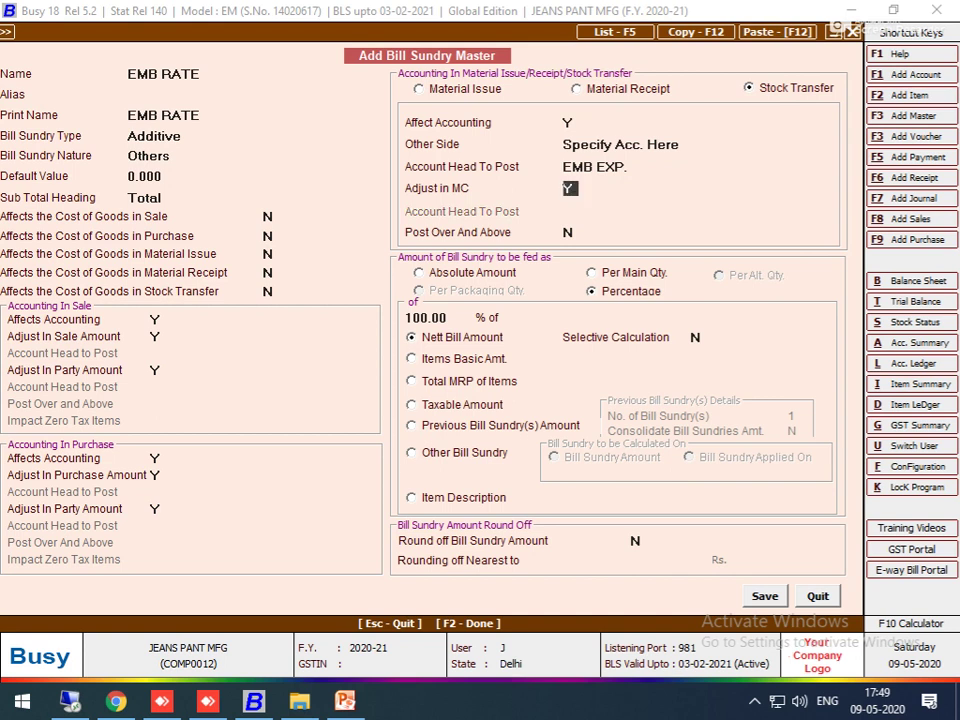
key(Return)
key(Up)
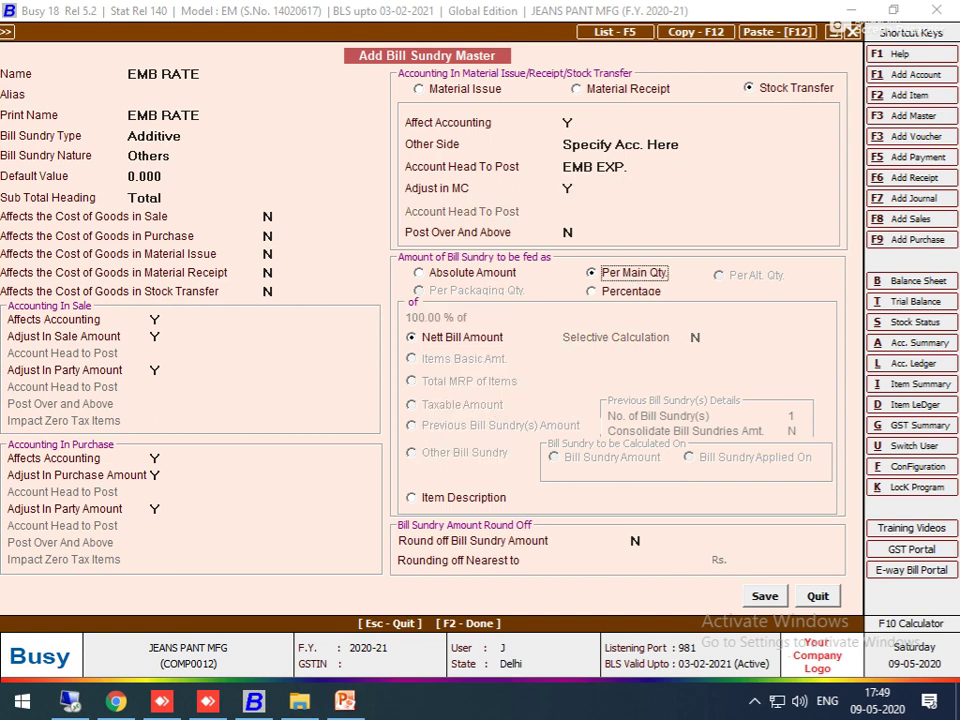
Make EMB RATE affect the cost of goods in stock transfer and save the bill sundry
click(268, 291)
key(y)
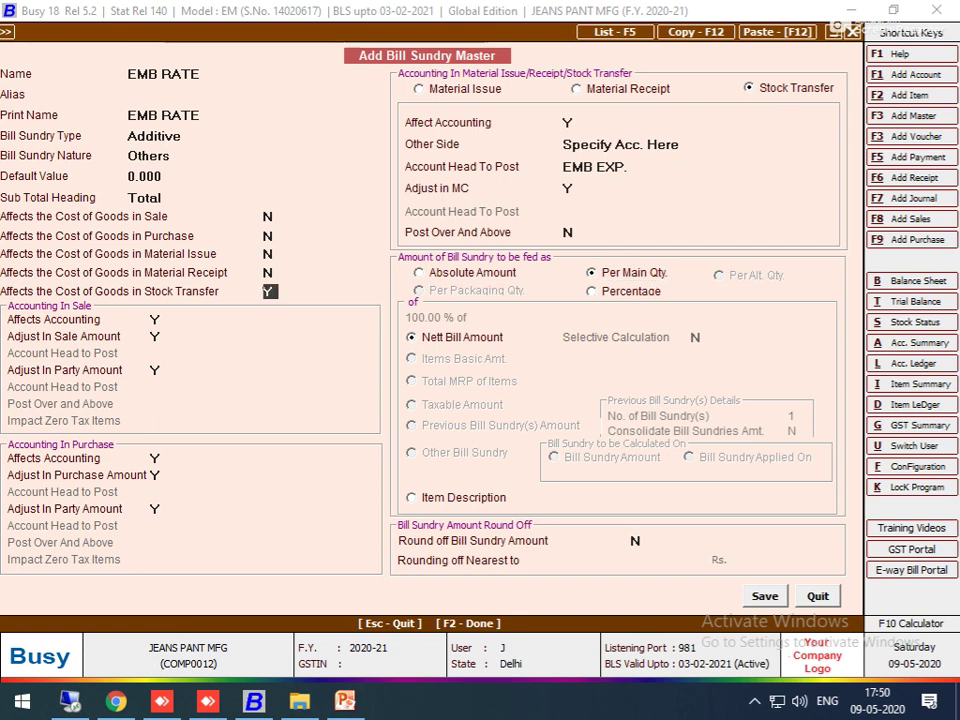
key(F2)
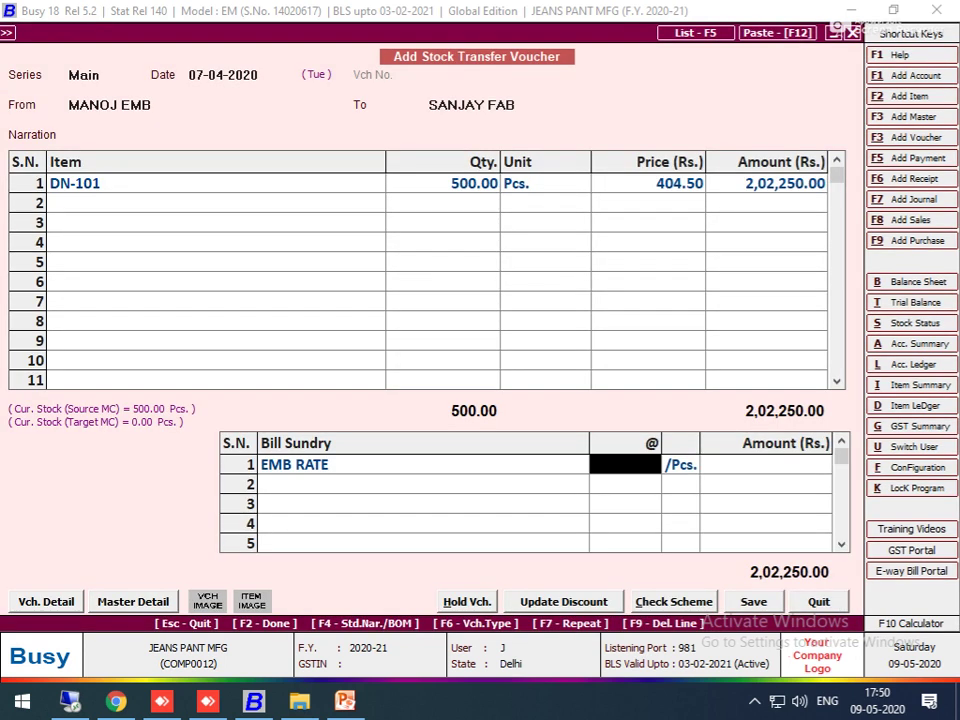
Charge EMB RATE at 15 per piece and try to save the stock transfer voucher
text(15)
key(Return)
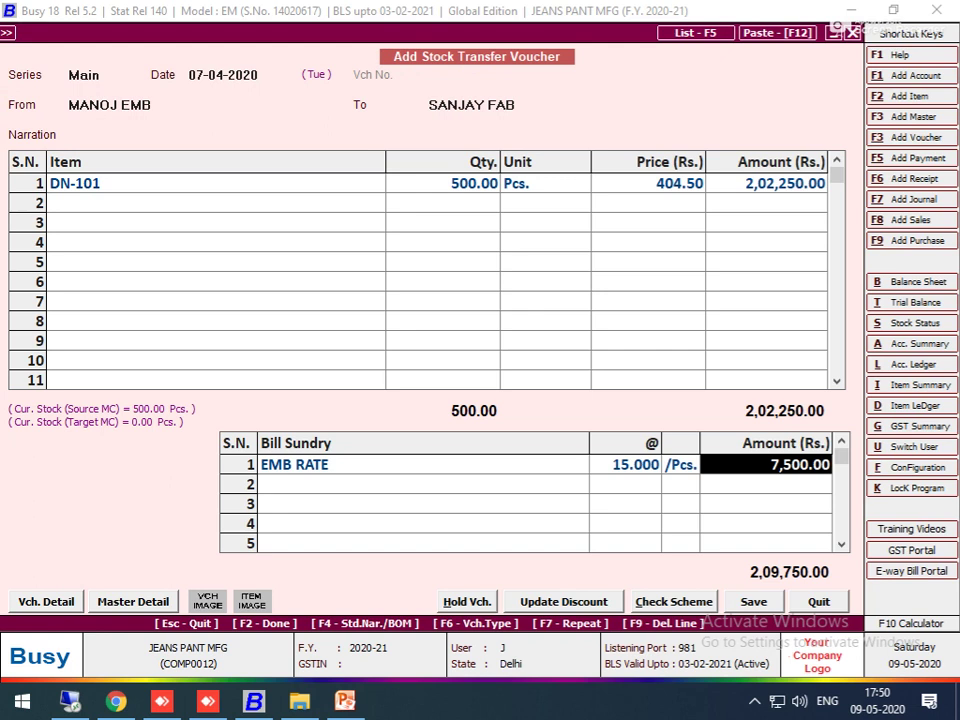
key(F2)
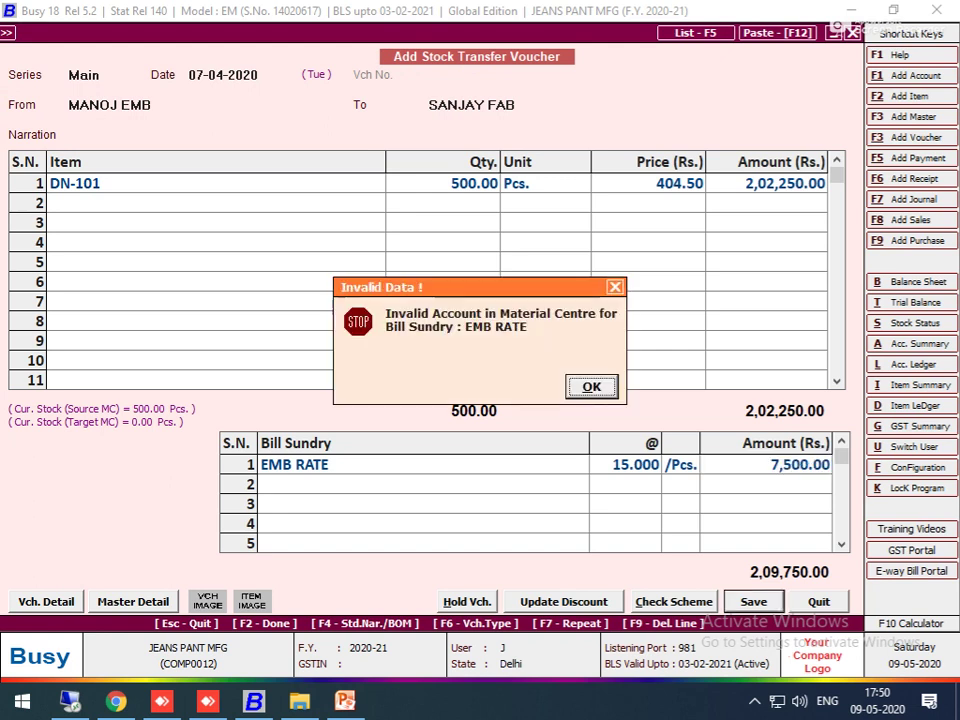
key(Return)
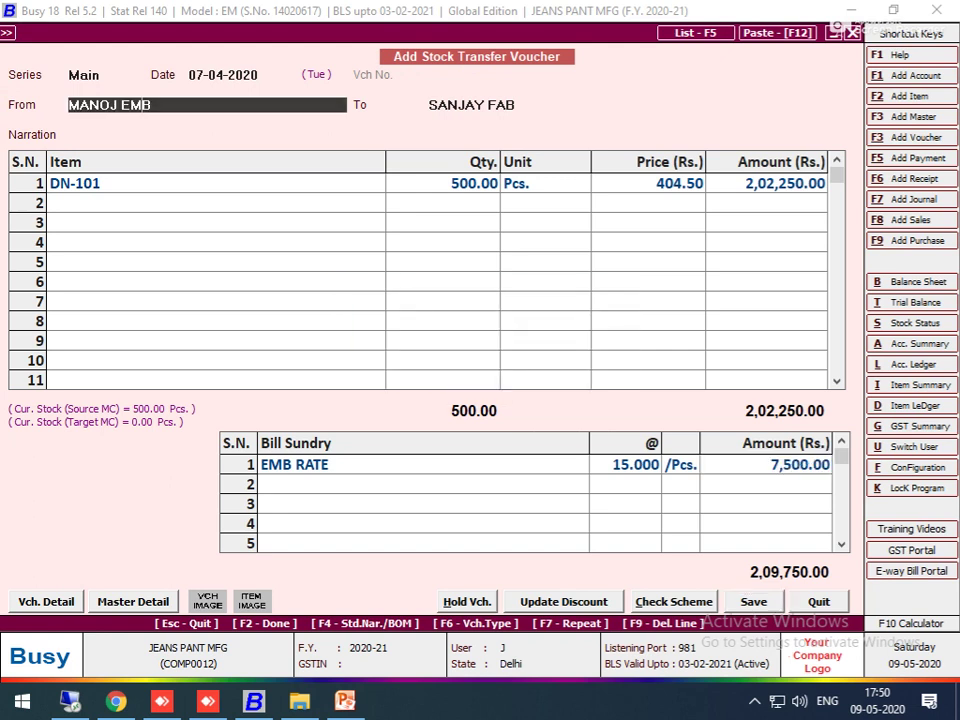
Modify the MANOJ EMB material centre to enable accounting in stock transfer
key(alt+m)
click(194, 281)
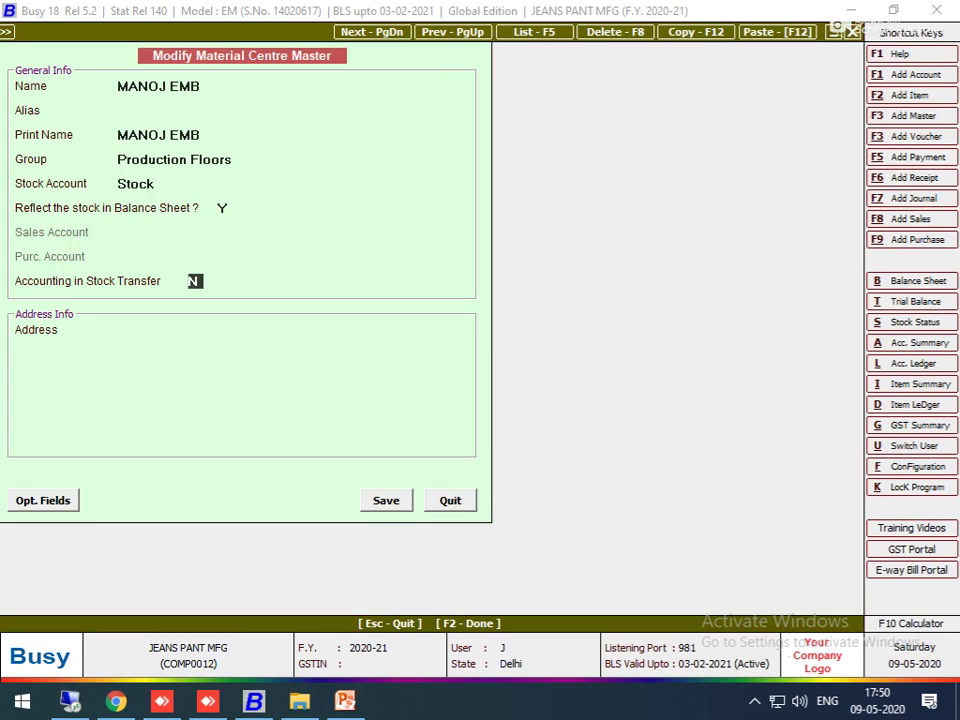
text(y)
key(Return)
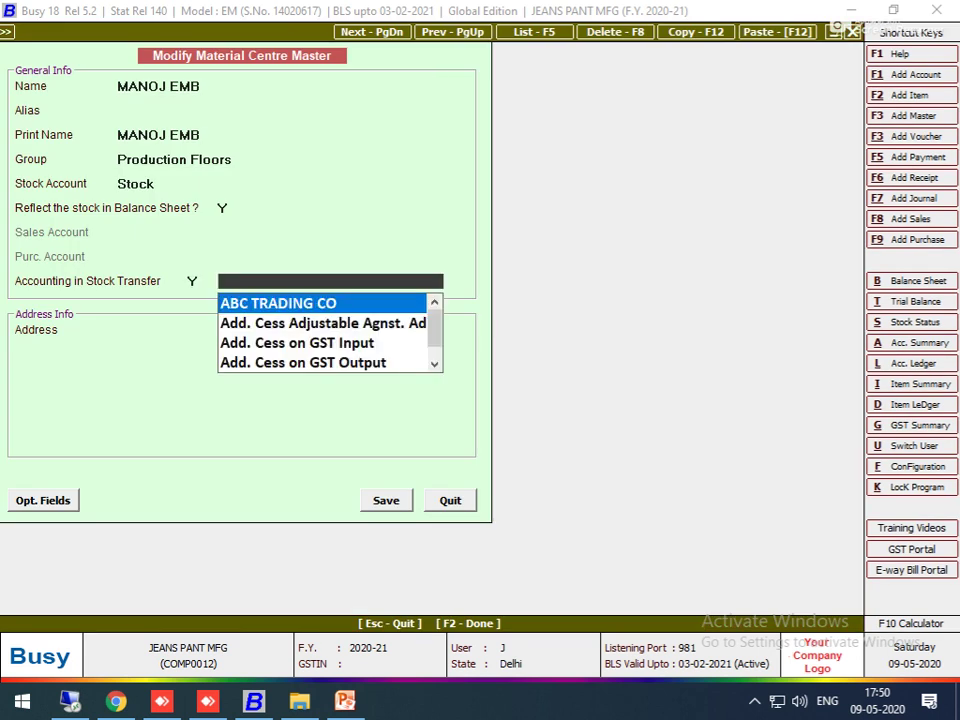
Start a new account for the material centre and name it MANOJ EMB, with the same print name
key(Escape)
key(F3)
key(Escape)
key(F3)
text(MAN)
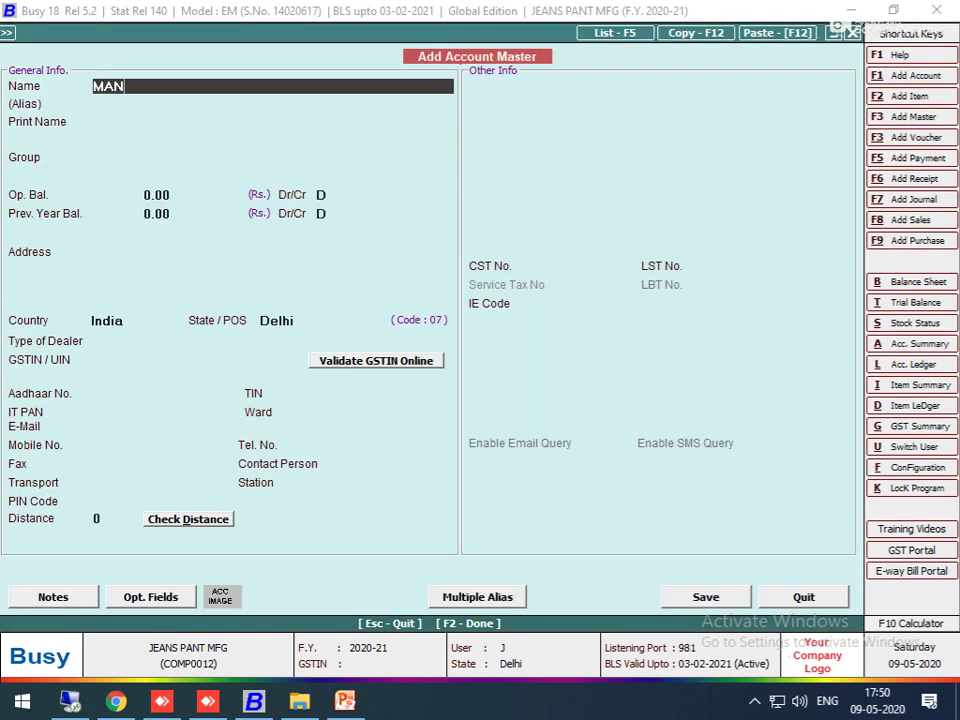
text(OJ EMB)
key(Return)
key(Return)
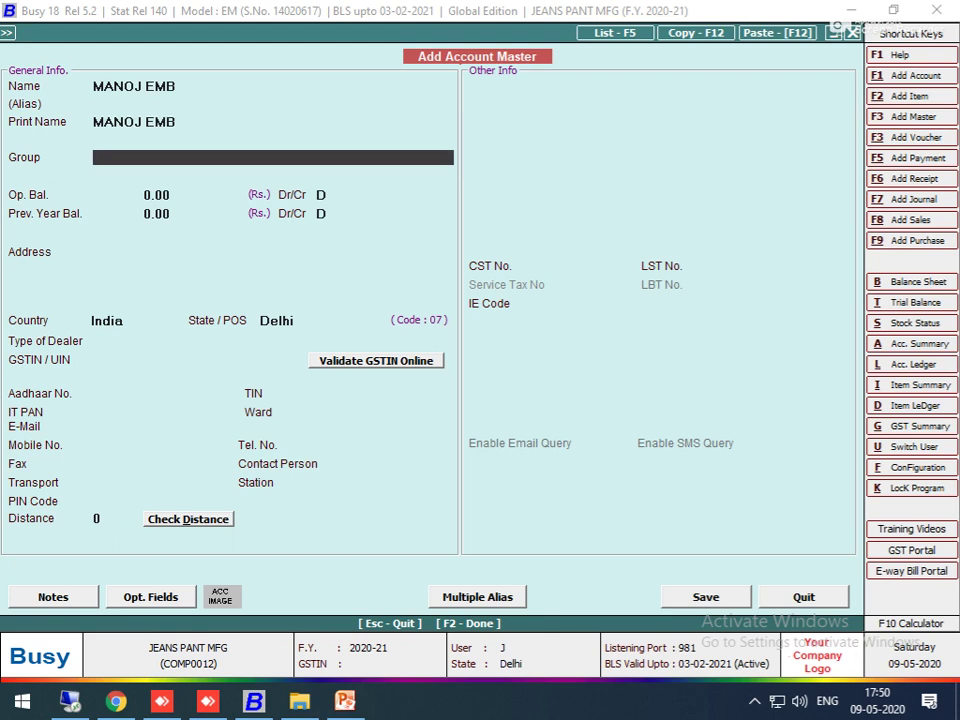
Assign the new account to the JOB WORKER group and set its dealer type to Un-Registered
text(JOB)
key(Return)
key(Return)
key(Return)
key(Return)
key(Return)
key(Return)
key(Return)
key(Down)
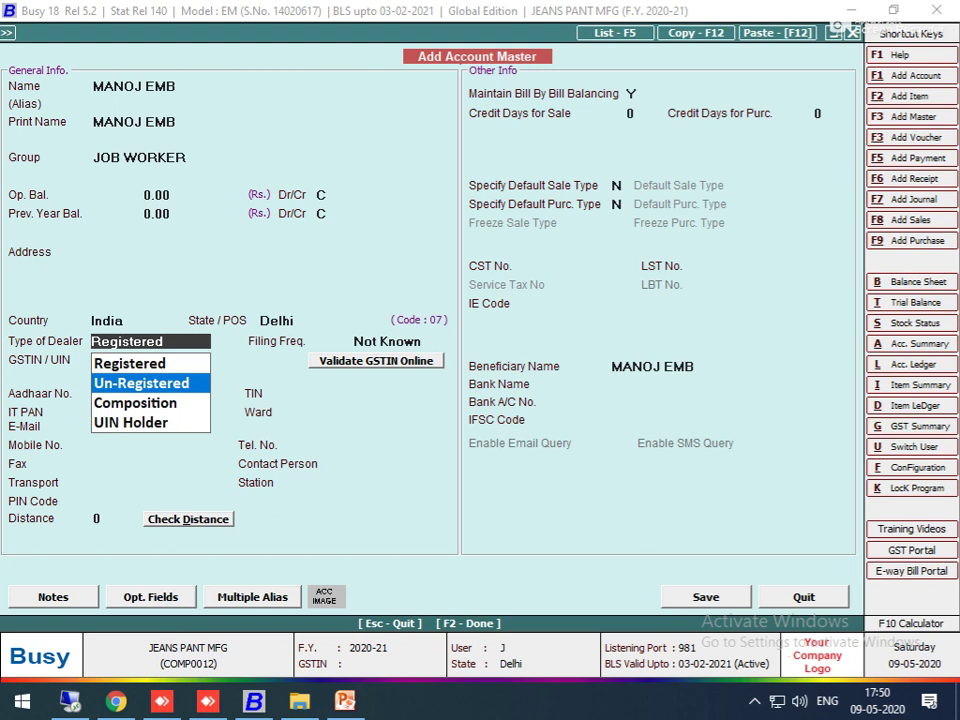
key(Return)
Save the MANOJ EMB account, link it to the material centre's stock transfer accounting and save that centre
key(F2)
key(Return)
key(Return)
key(Return)
key(Return)
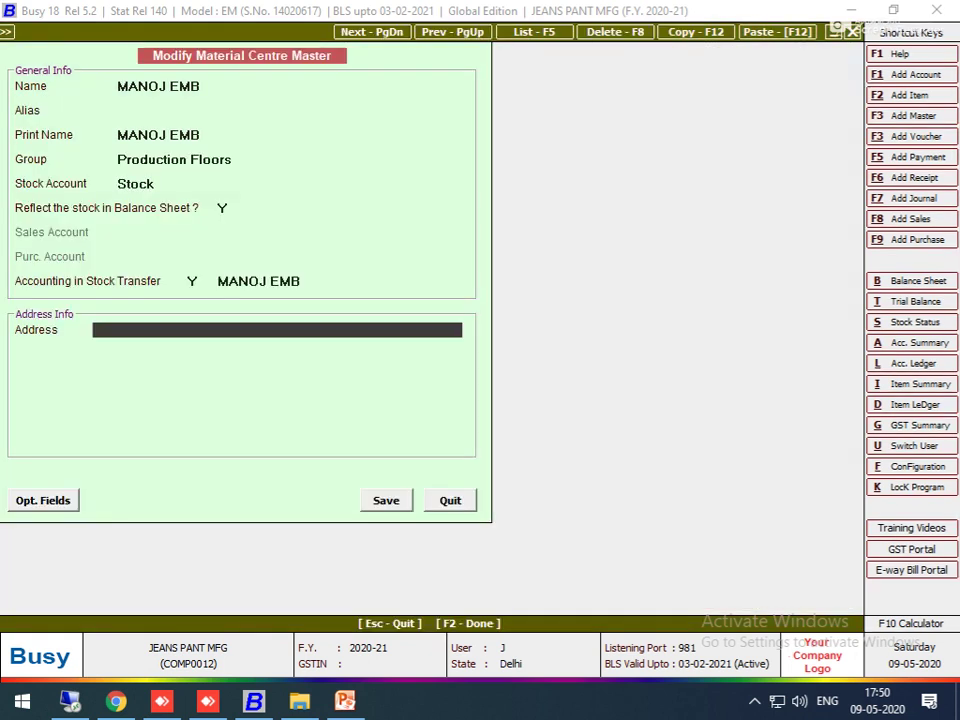
key(Return)
key(Return)
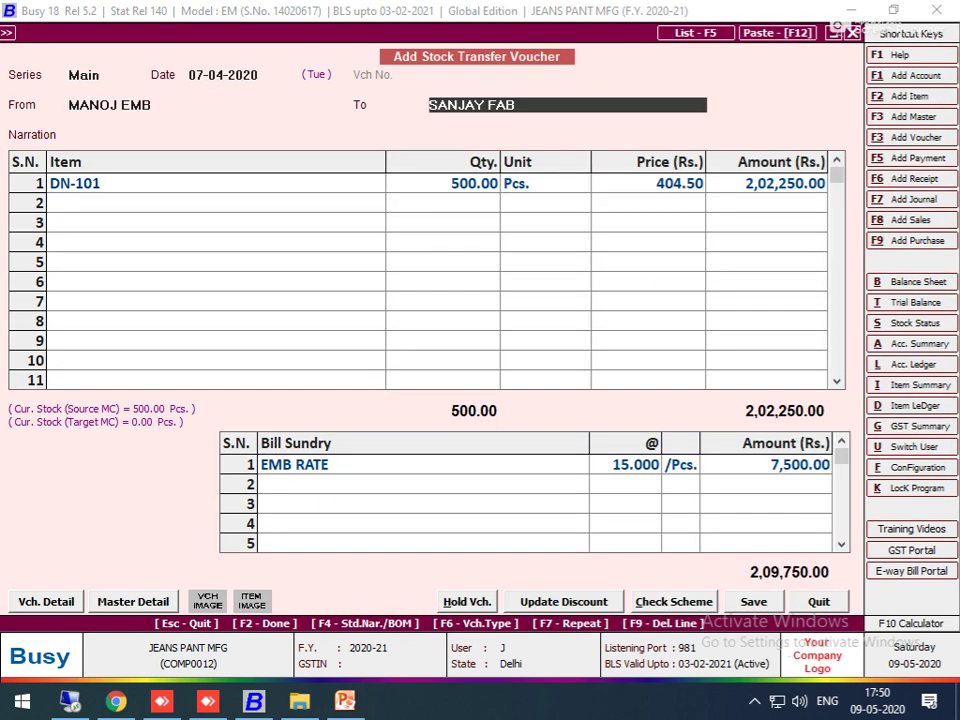
Save the stock transfer voucher with a New Ref. numbered 1 in the bill-by-bill adjustment for MANOJ EMB
key(Return)
key(Return)
key(Return)
key(Return)
key(Return)
key(Return)
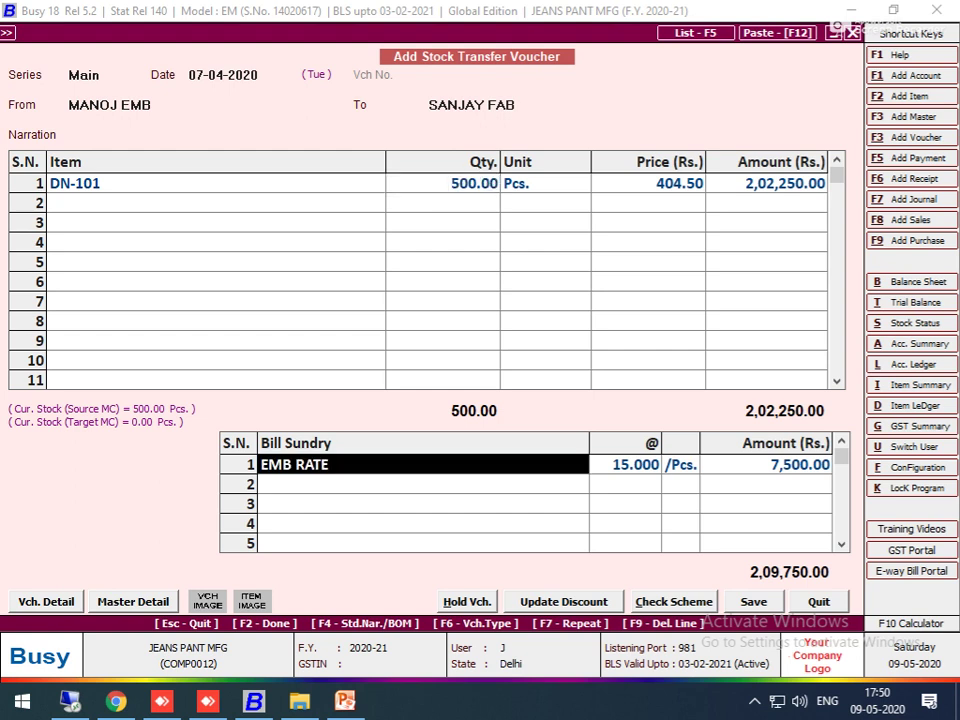
key(Return)
key(Return)
key(Return)
text(1)
key(Return)
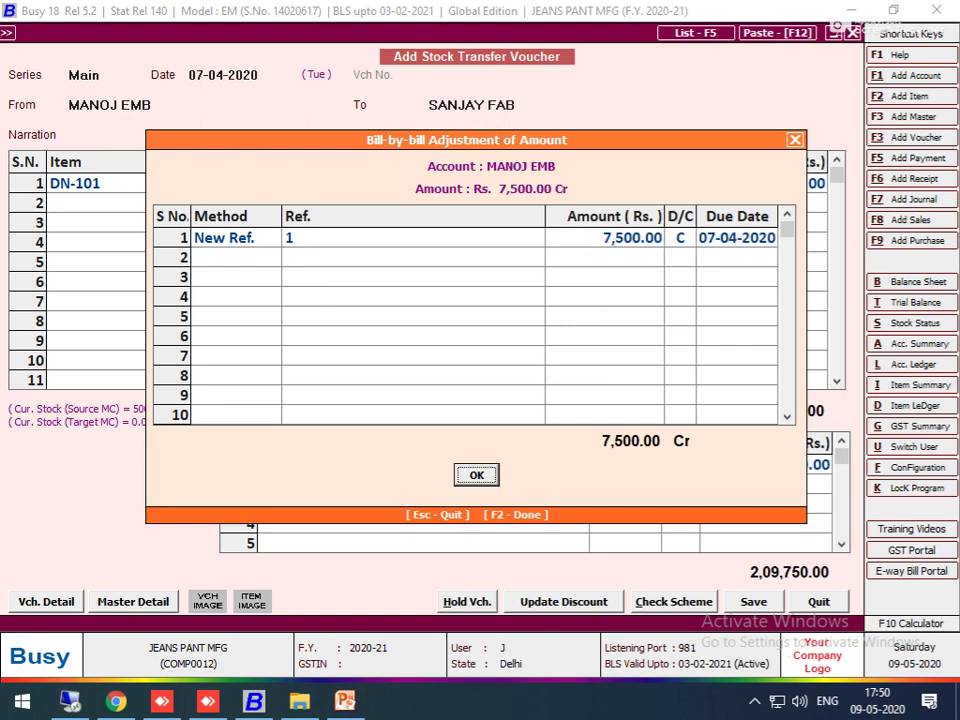
key(F2)
key(Return)
key(Escape)
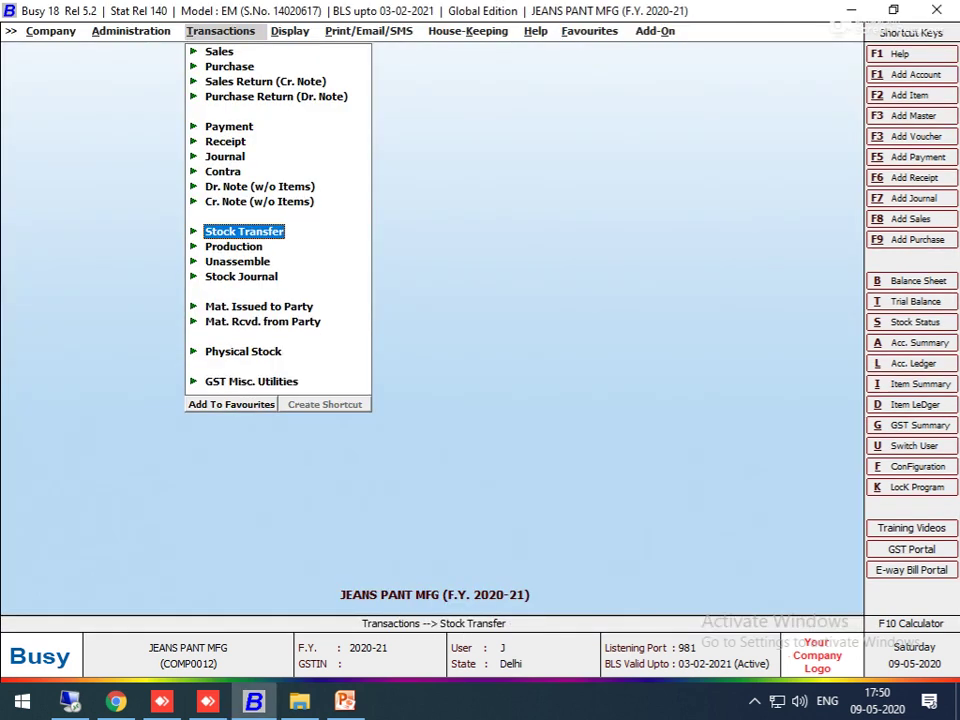
View the account ledger of EMB EXP. for 01-04-2020 to 07-04-2020
text(l)
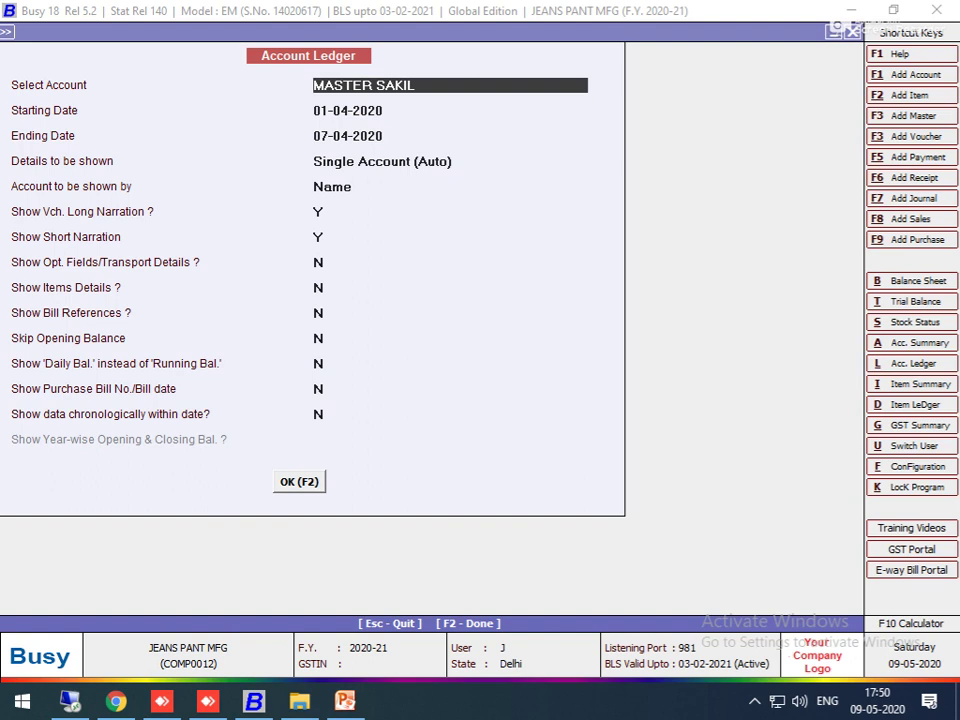
text(EMB)
key(Return)
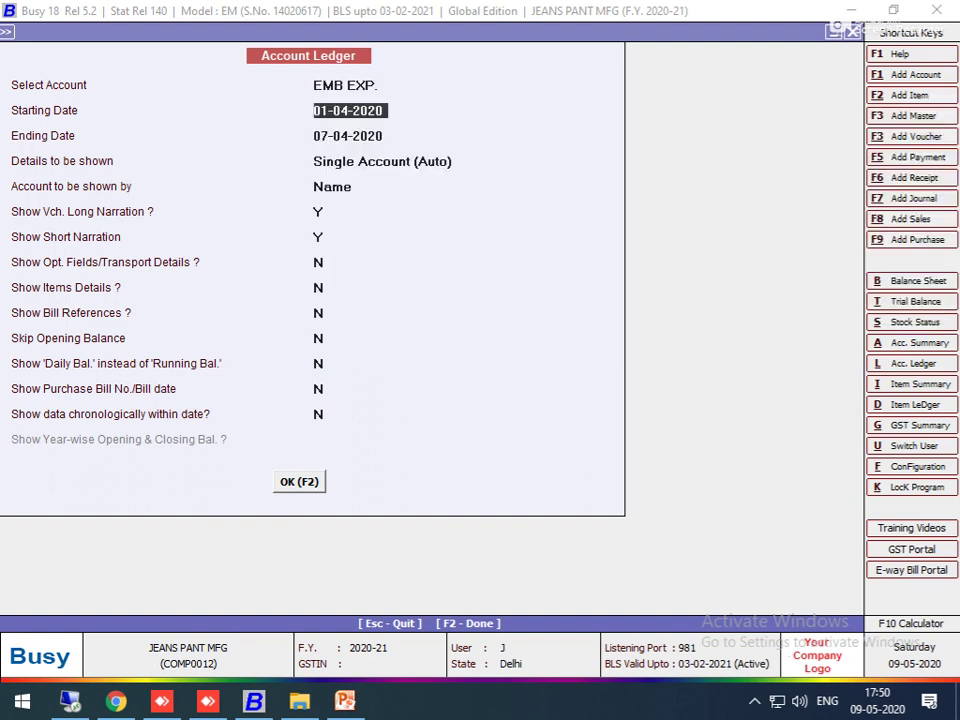
key(F2)
key(Escape)
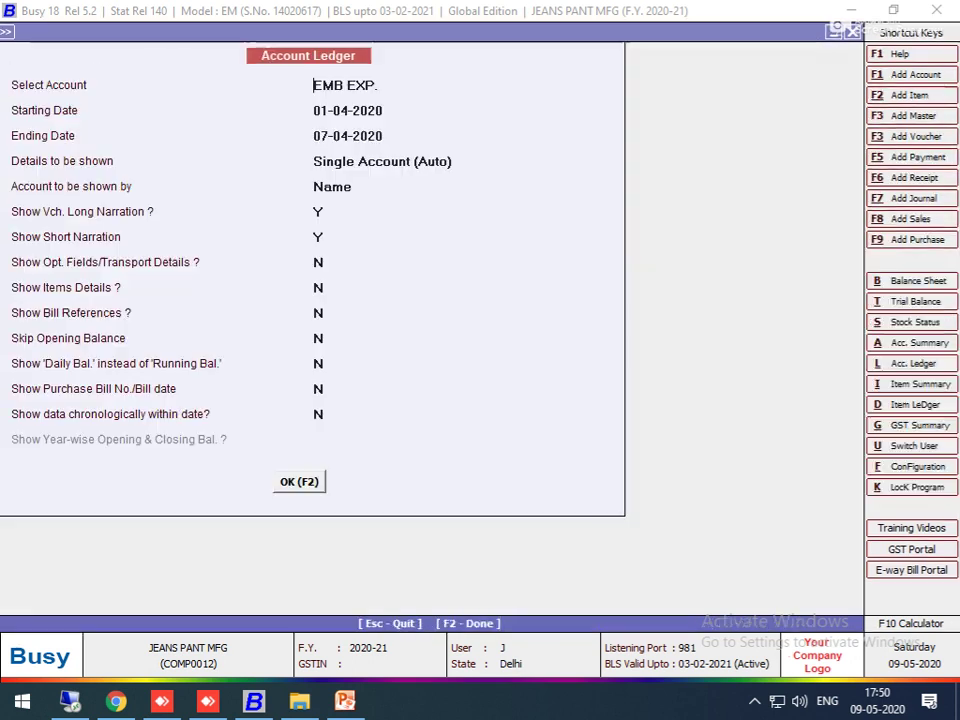
key(Escape)
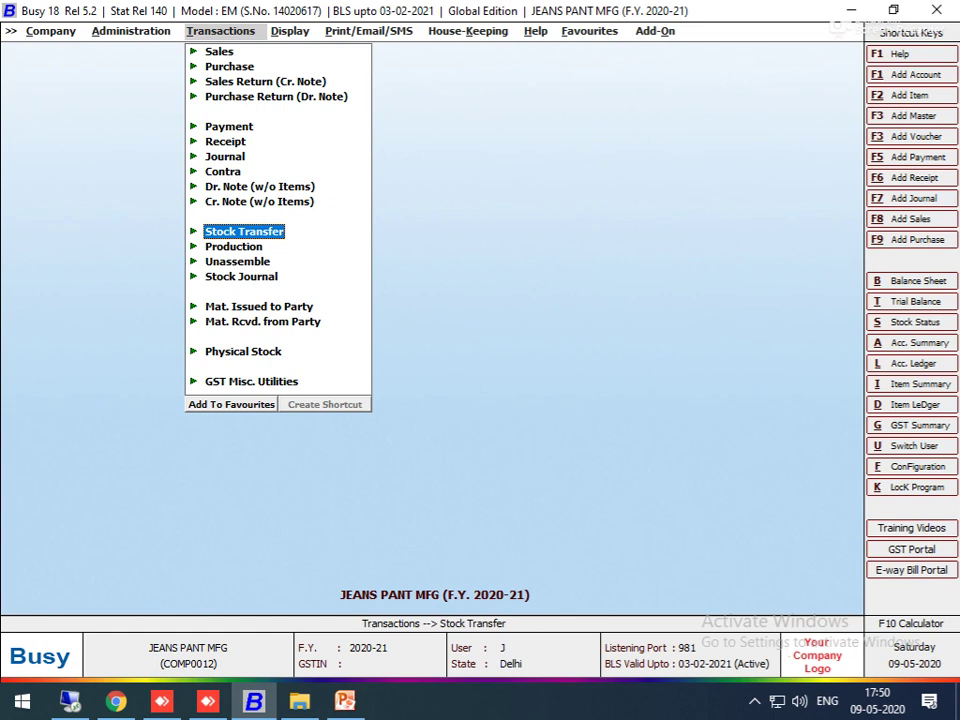
Look through the list of stock transfer vouchers for all voucher series
key(Return)
key(Down)
key(Down)
key(Return)
key(Return)
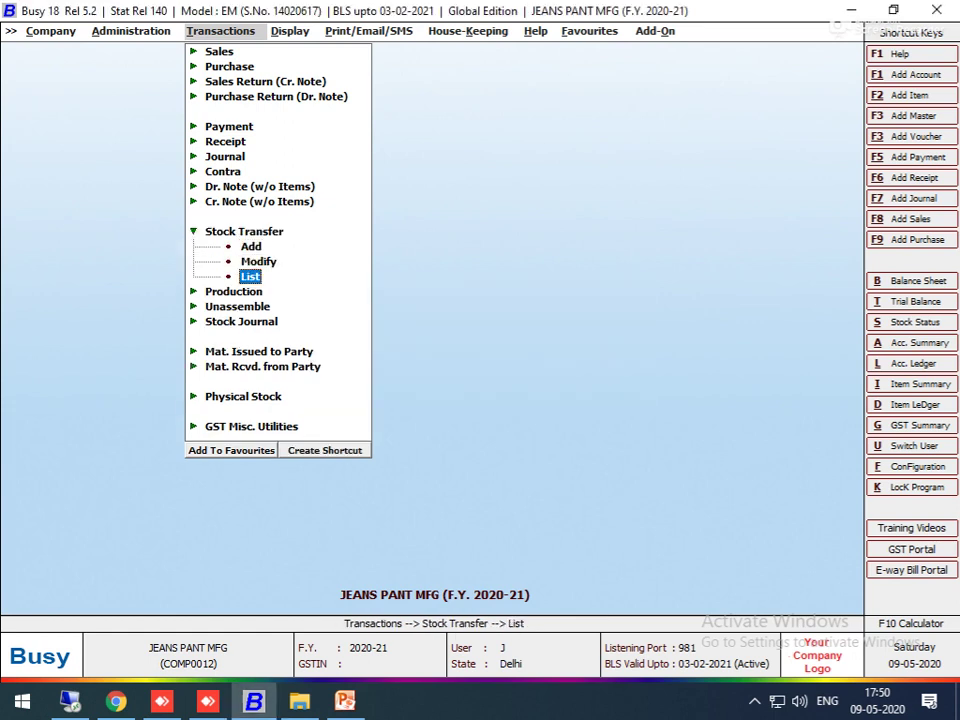
key(F2)
key(Down)
key(Escape)
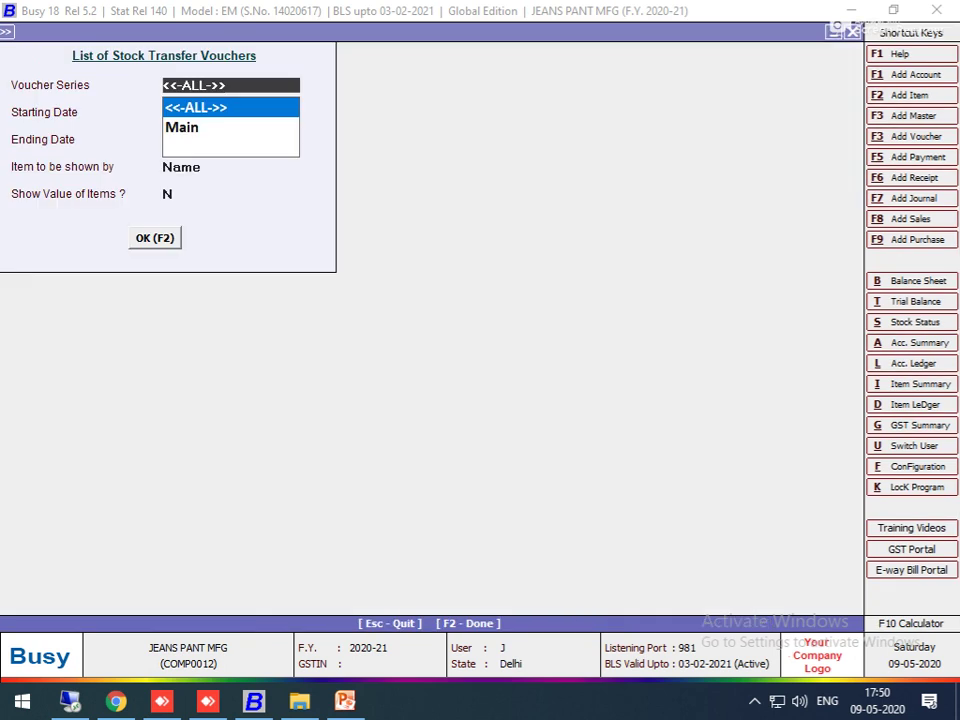
key(Escape)
key(Escape)
Start a new stock transfer voucher dated 10-04-2020 with SANJAY FAB as the source material centre
key(Return)
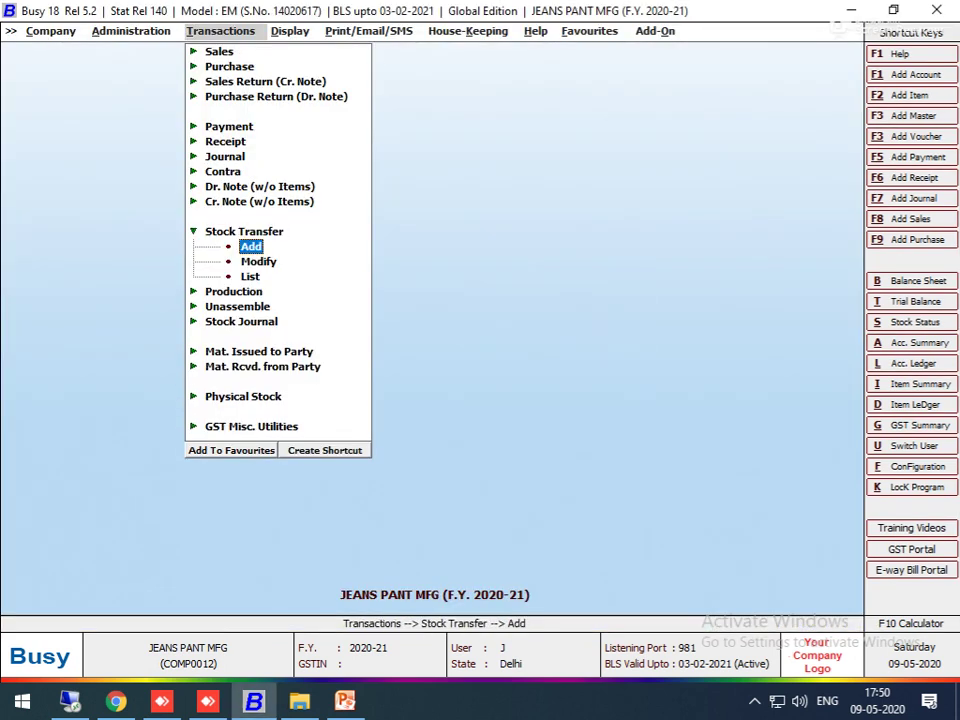
key(Return)
key(Return)
text(10.04)
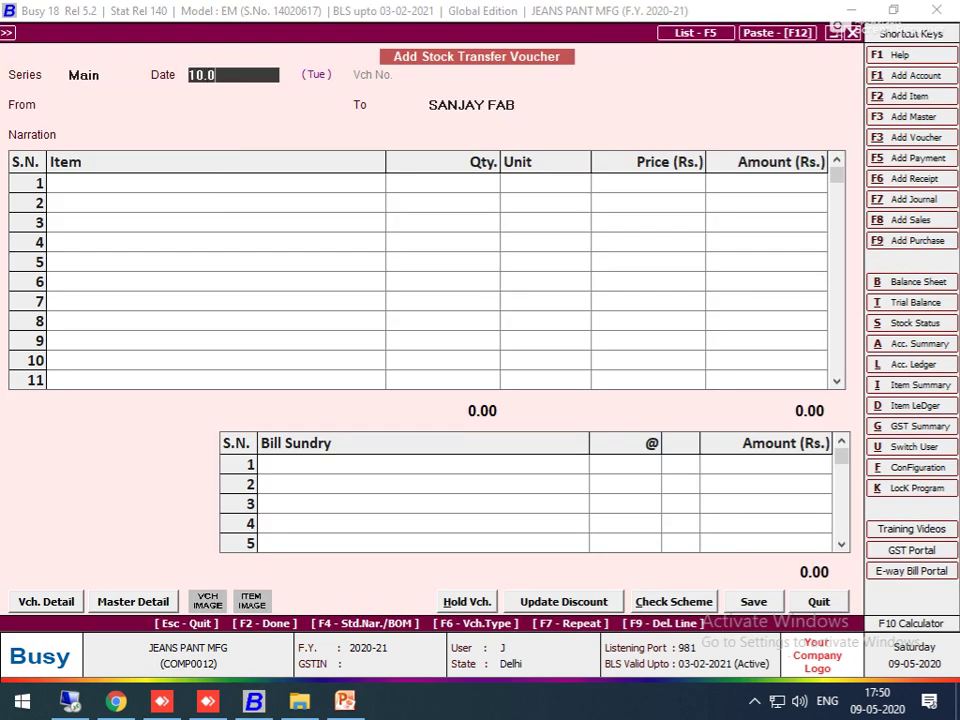
key(Return)
key(Down)
key(Down)
key(Down)
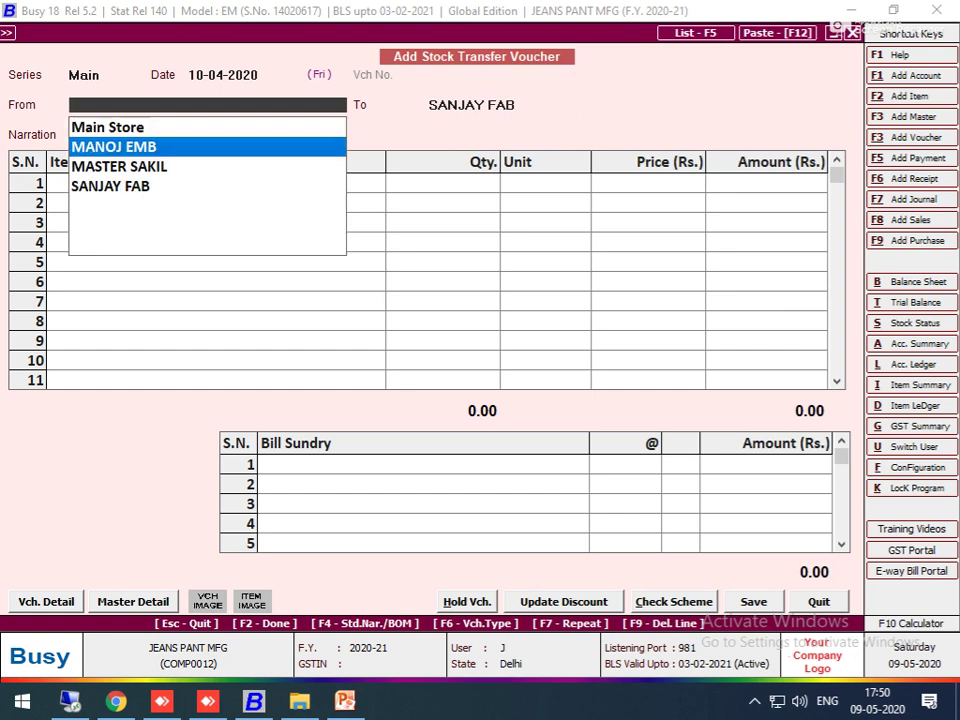
key(Return)
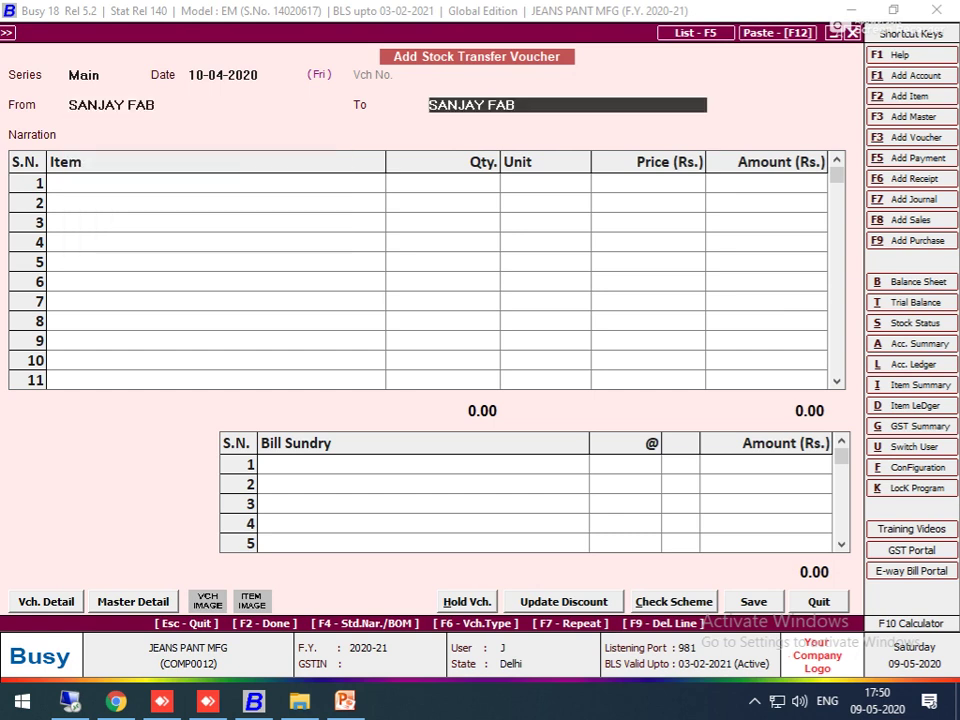
Check the process flowchart in PowerPoint, and create a JAY WASHING material centre in Busy under Production Floors with the Stock account
key(alt+Tab)
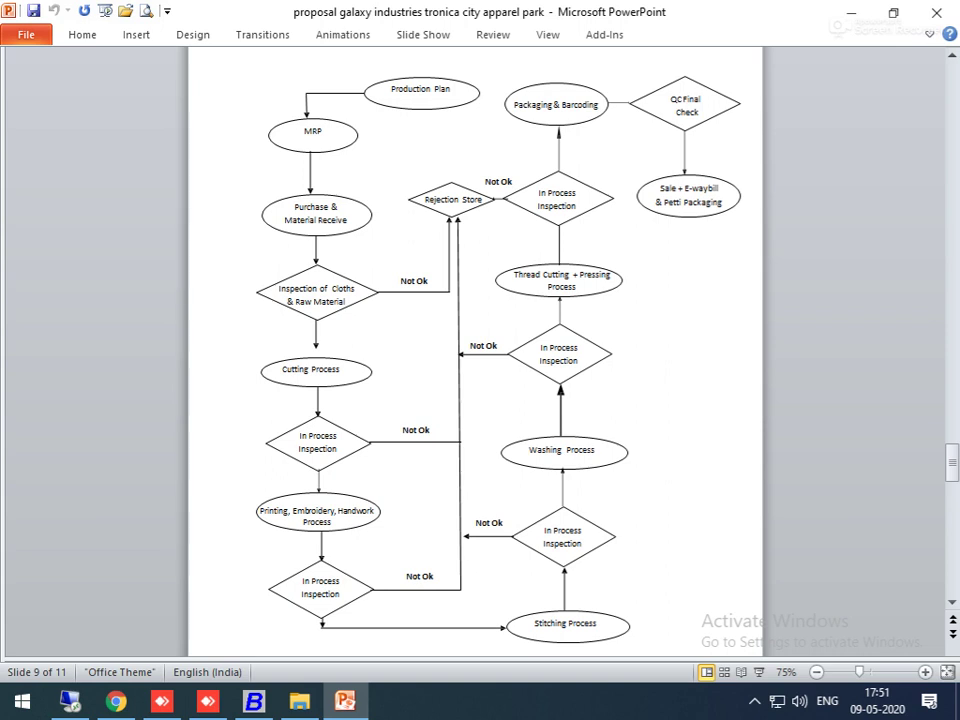
key(alt+Tab)
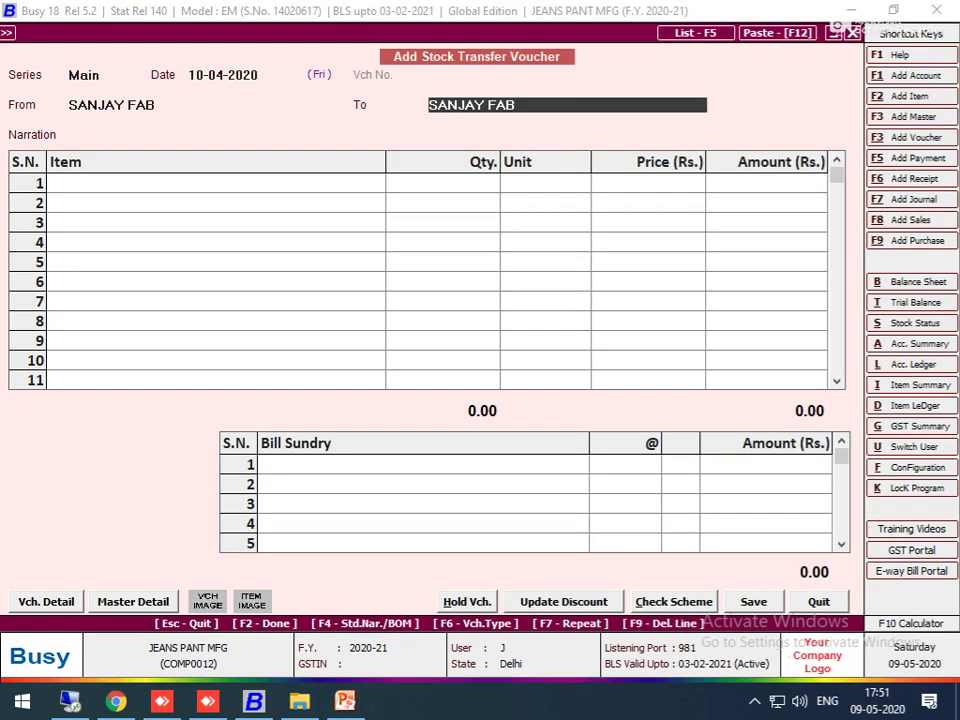
key(F3)
text(JAY WASHING)
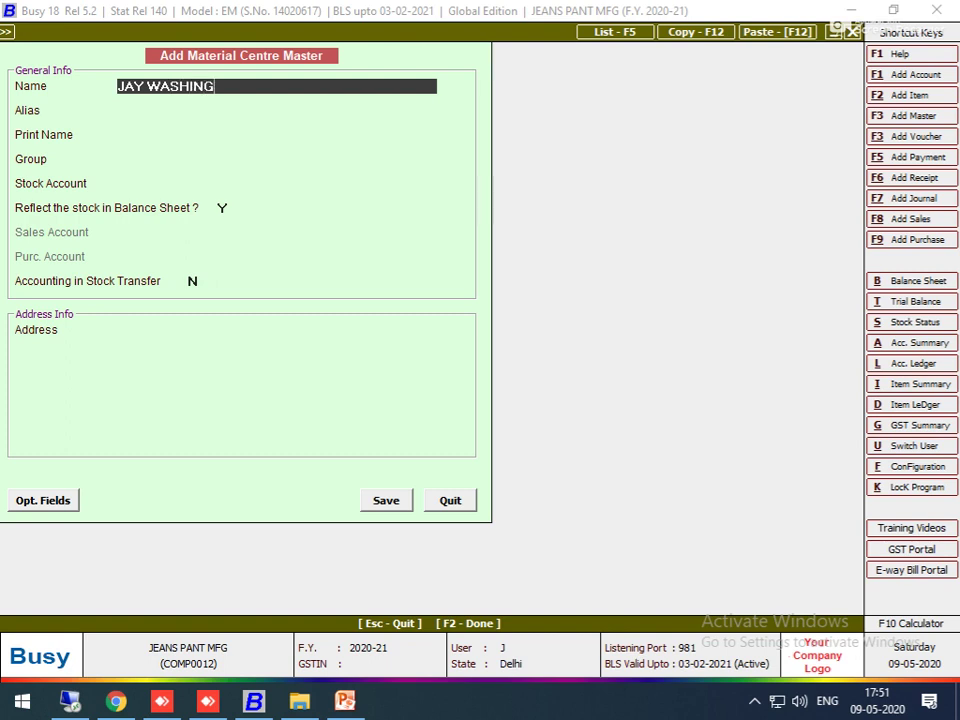
key(Return)
key(Return)
key(Return)
key(Escape)
key(Return)
key(Down)
key(Return)
key(Return)
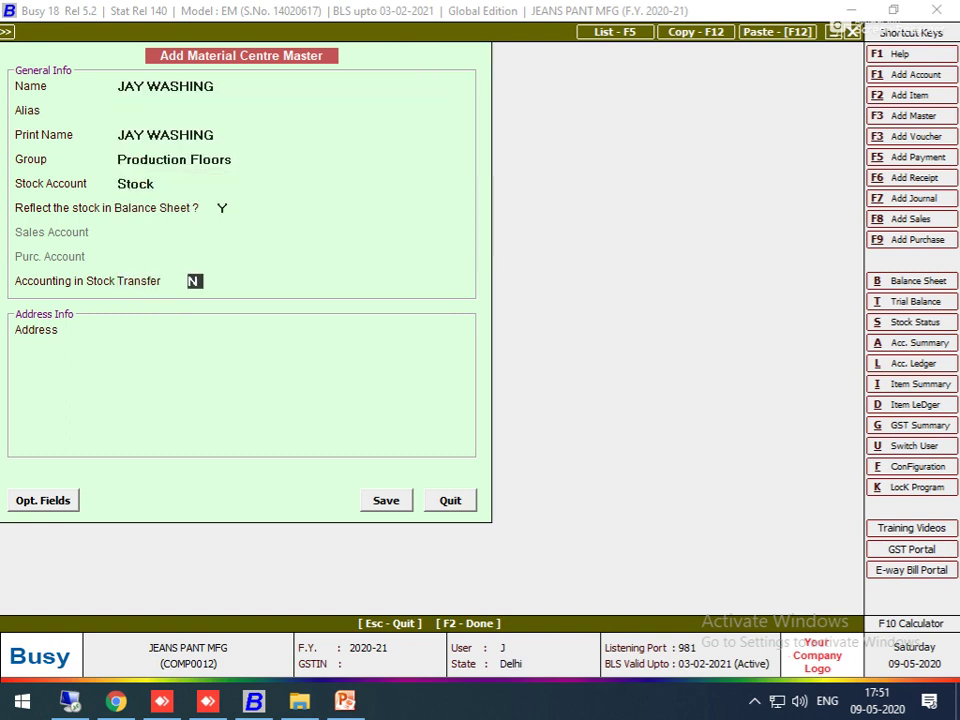
Enable accounting in stock transfer for the new material centre and start an account named JAY WASHING for it
key(y)
key(Return)
text(JA)
key(alt+F1)
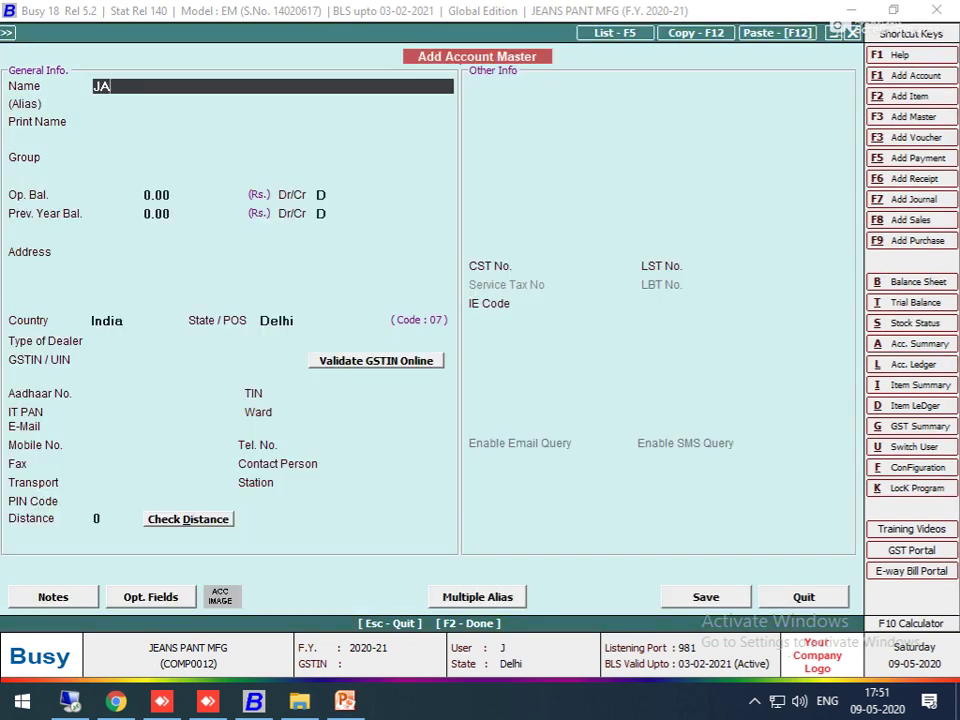
text(Y WASHING)
key(Return)
key(Return)
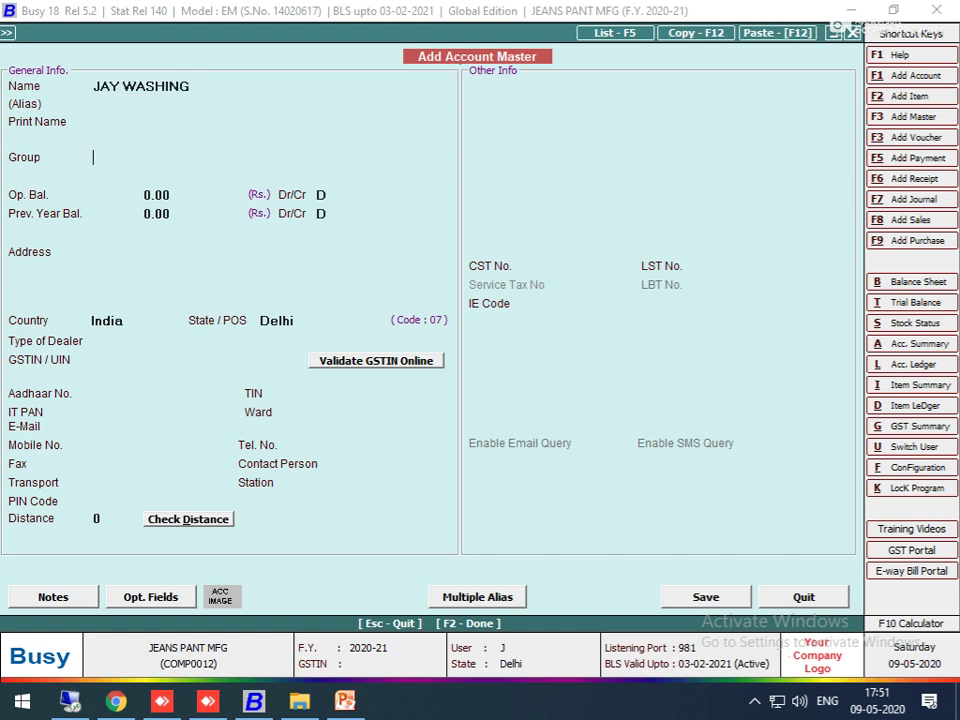
Place the JAY WASHING account in the JOB WORKER group and set its dealer type to Un-Registered
text(WO)
key(Return)
key(Return)
key(Return)
key(Return)
key(Return)
key(Return)
key(Return)
key(Return)
key(Down)
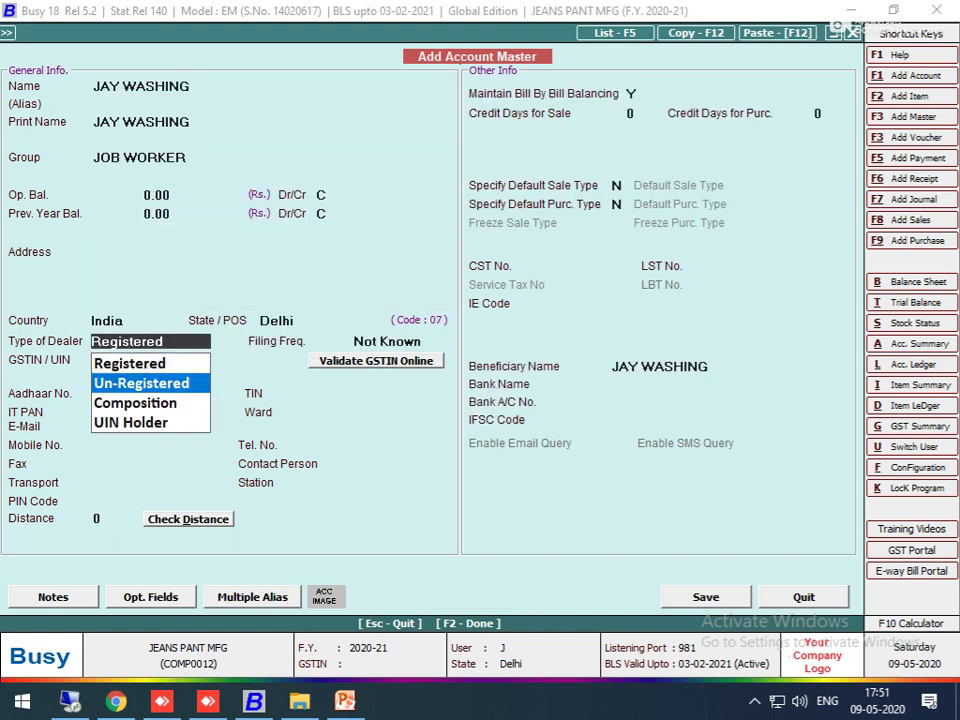
key(Return)
Save the JAY WASHING account, link it to the new material centre and save the centre
key(F2)
key(Return)
key(Return)
key(F2)
Set JAY WASHING as the voucher's destination and add item DN-101 with a quantity of 500 Pcs
text(J)
key(Return)
key(Return)
key(Down)
key(Down)
key(Return)
text(500)
key(Return)
key(Return)
key(Return)
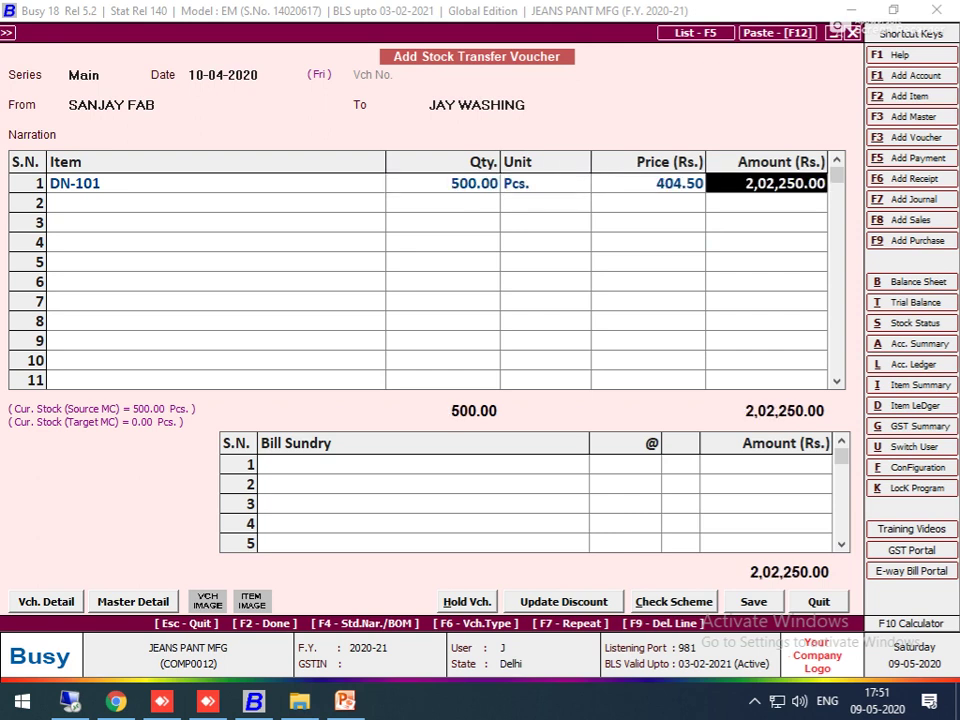
Start a new bill sundry master named FAB RATE from the transfer voucher and set its type to Additive
key(Return)
key(Return)
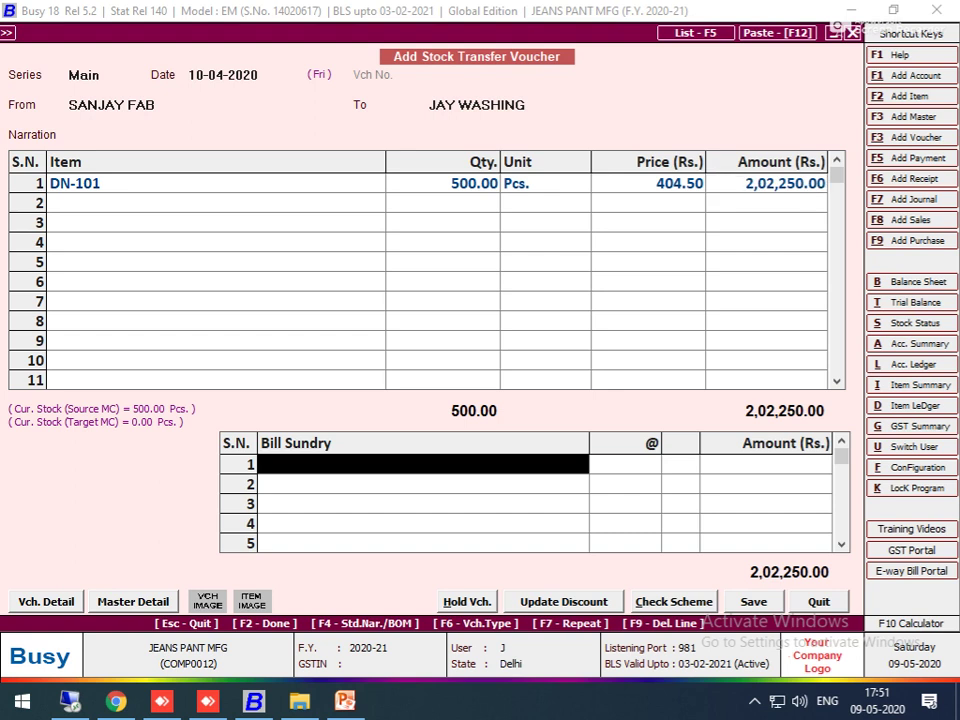
text(f)
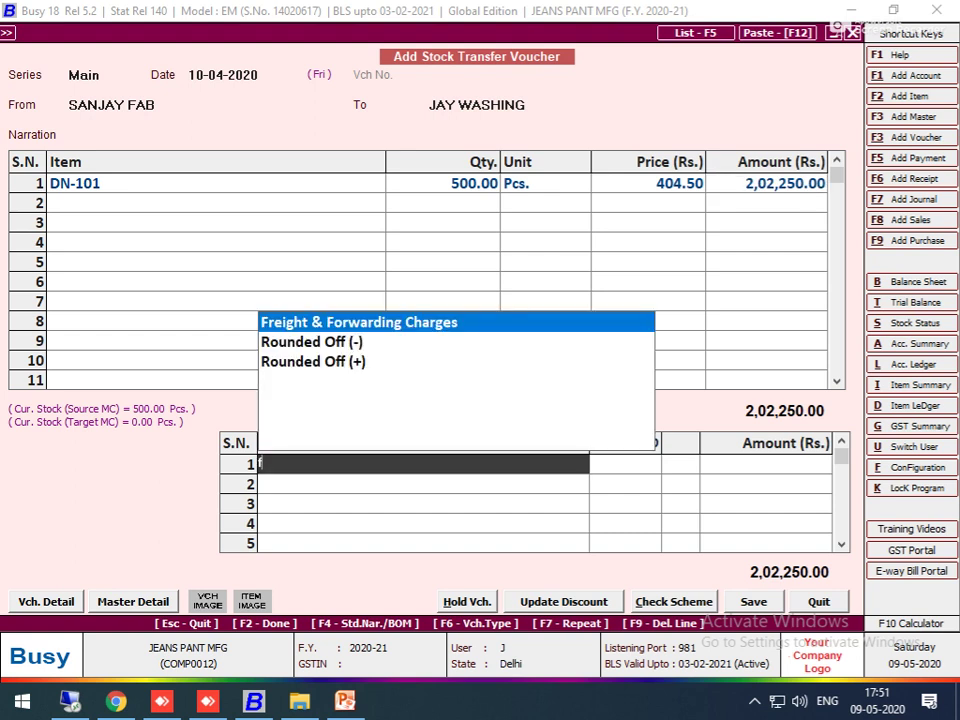
key(F3)
text(AB)
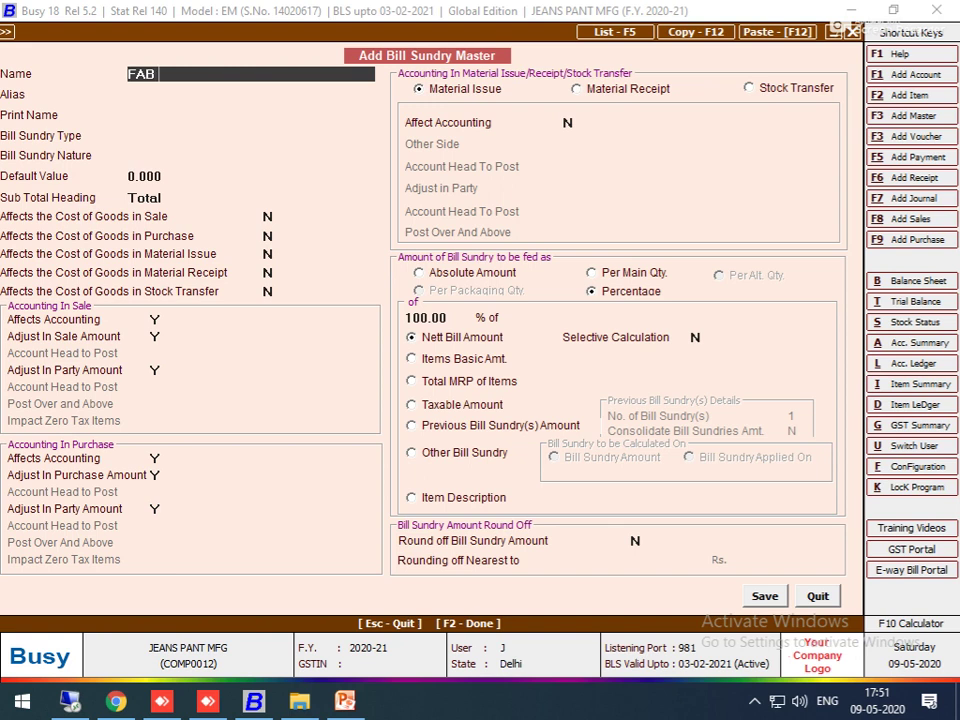
text( RATE)
key(Return)
key(Return)
key(Return)
key(Return)
key(Return)
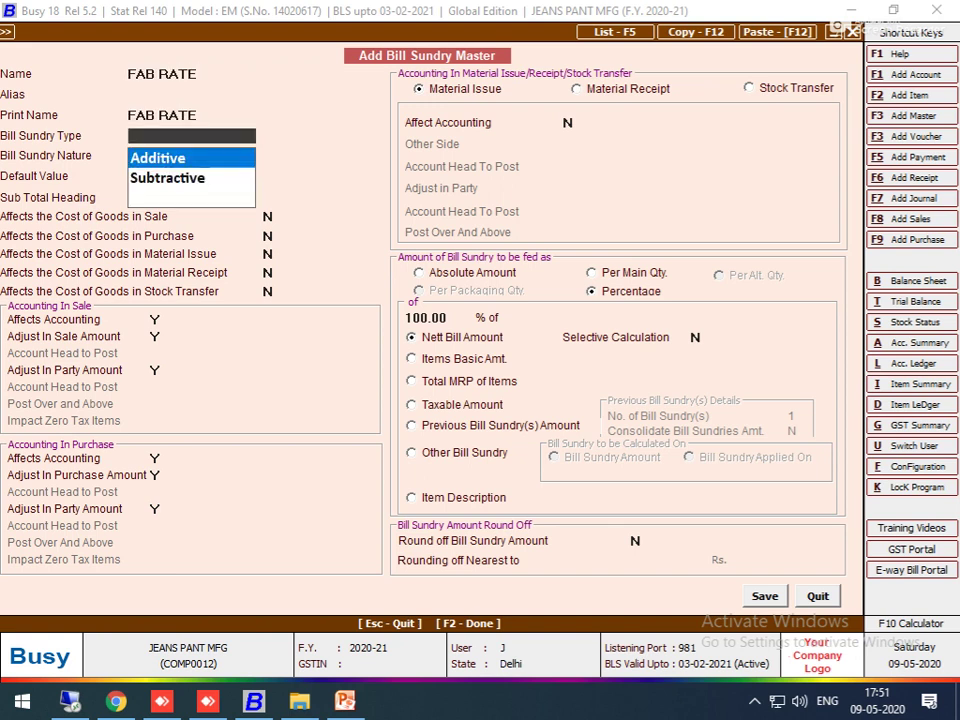
key(Return)
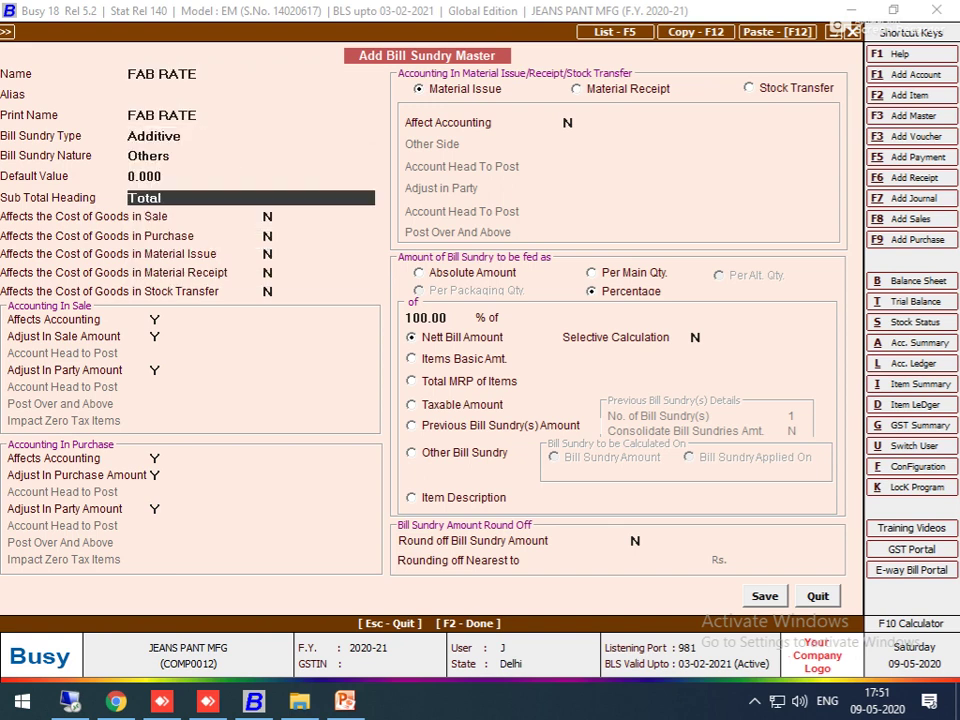
Make the FAB RATE bill sundry affect accounting in Stock Transfer
click(790, 88)
key(Return)
text(Y)
key(Return)
key(Escape)
key(Escape)
key(b)
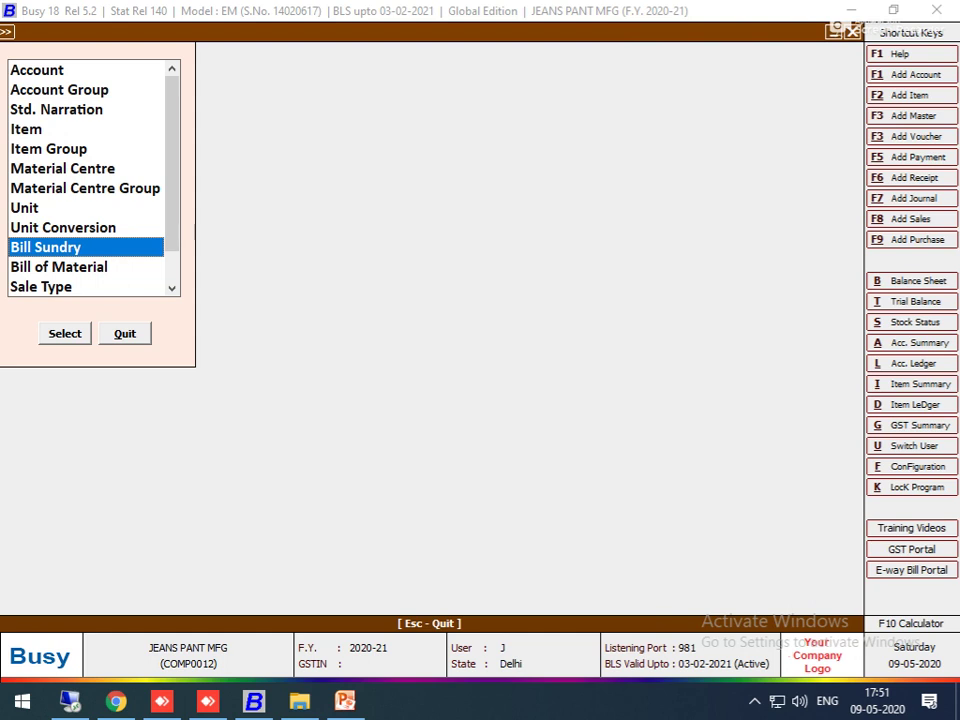
key(i)
key(t)
key(i)
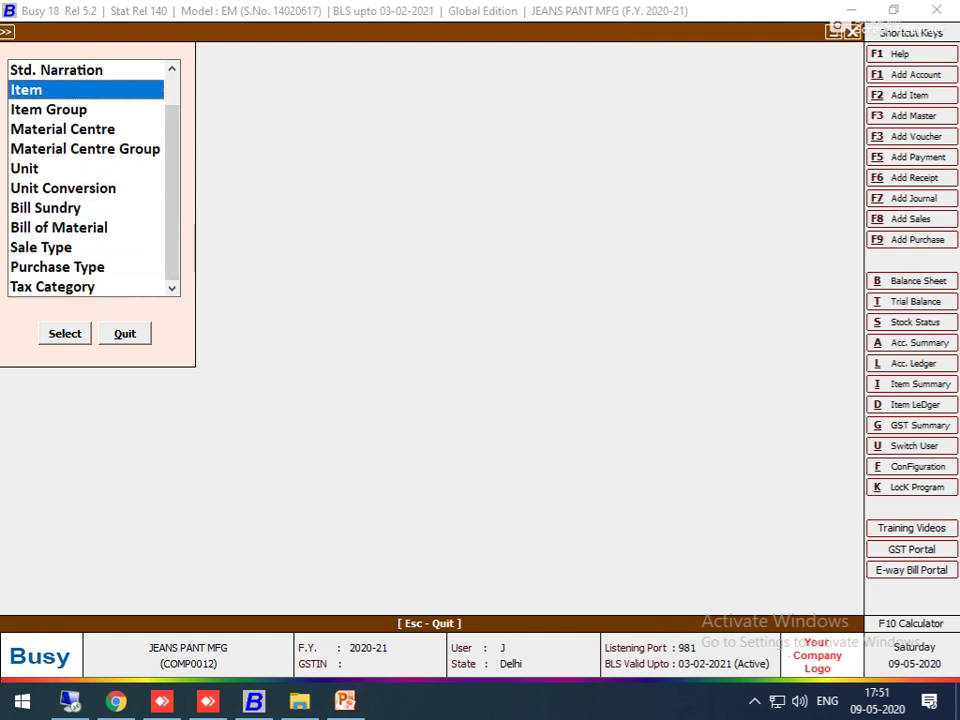
key(Escape)
Use Specify Acc. Here for the sundry's other side and start a posting account named FAB EXP. in the Expenses (Direct/Mfg.) group
key(Return)
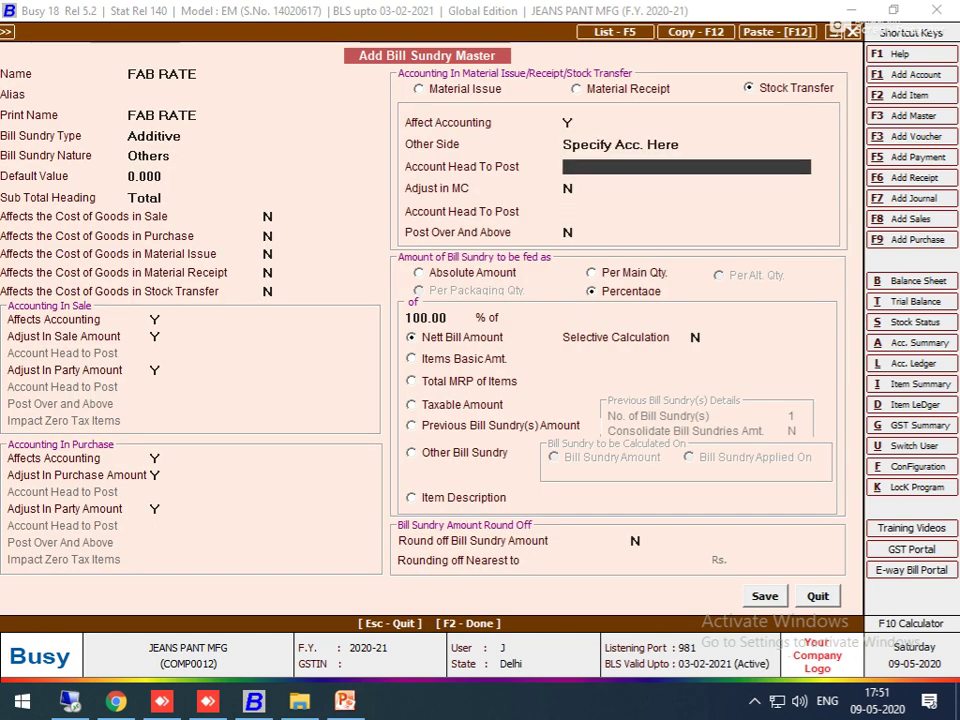
key(alt+c)
text(FAB EXP.)
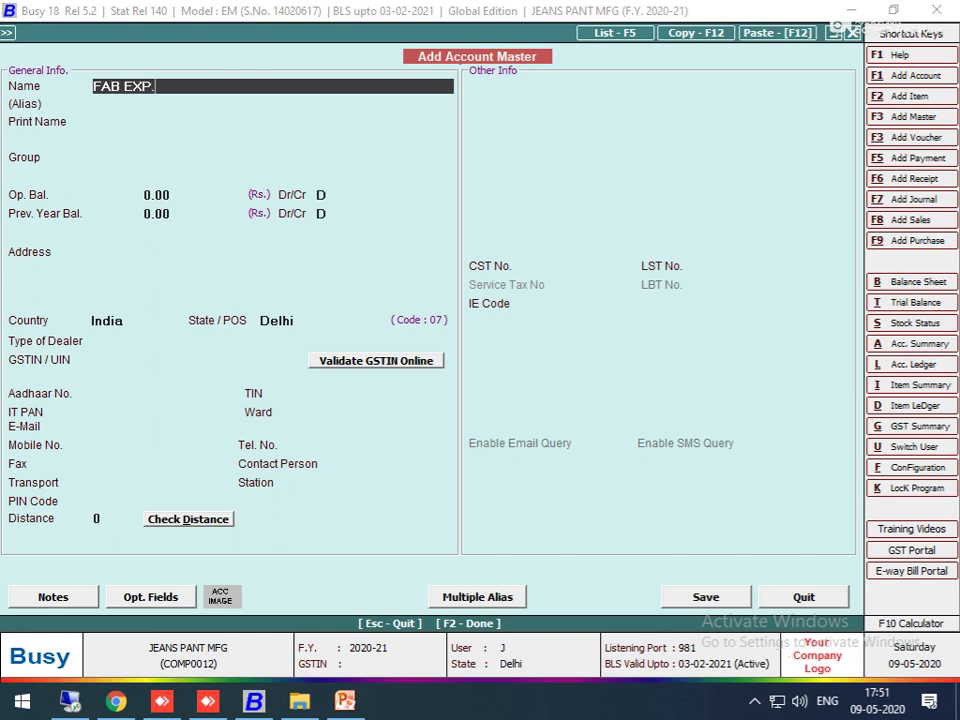
key(Return)
key(Return)
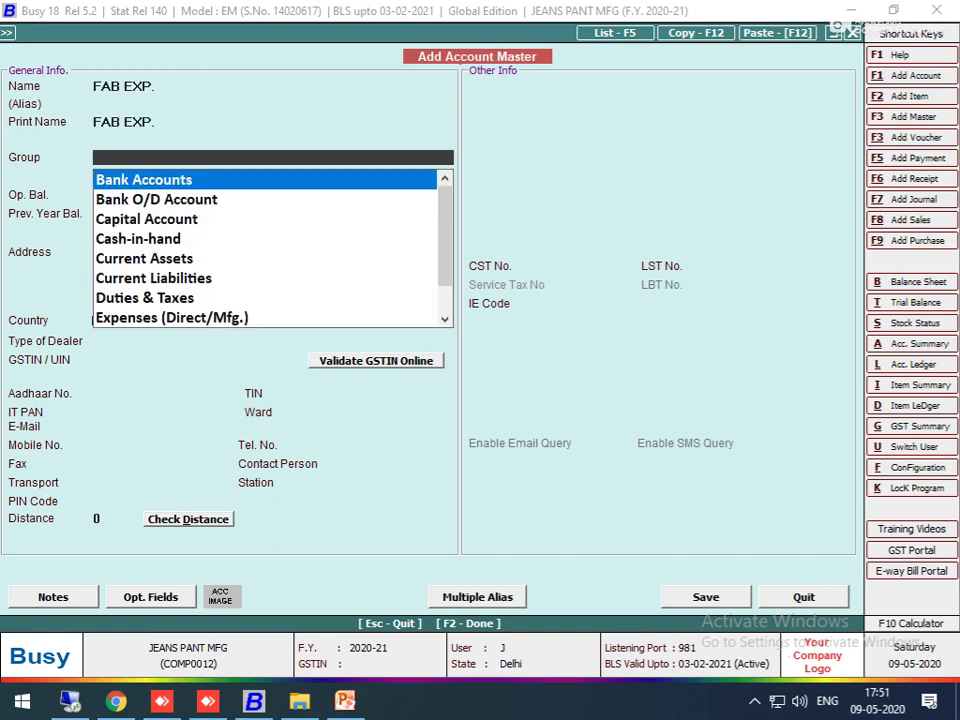
text(E)
key(Return)
Leave the FAB EXP. account without a tax category, save it and use it as the sundry's account head to post
key(Return)
key(Return)
key(Return)
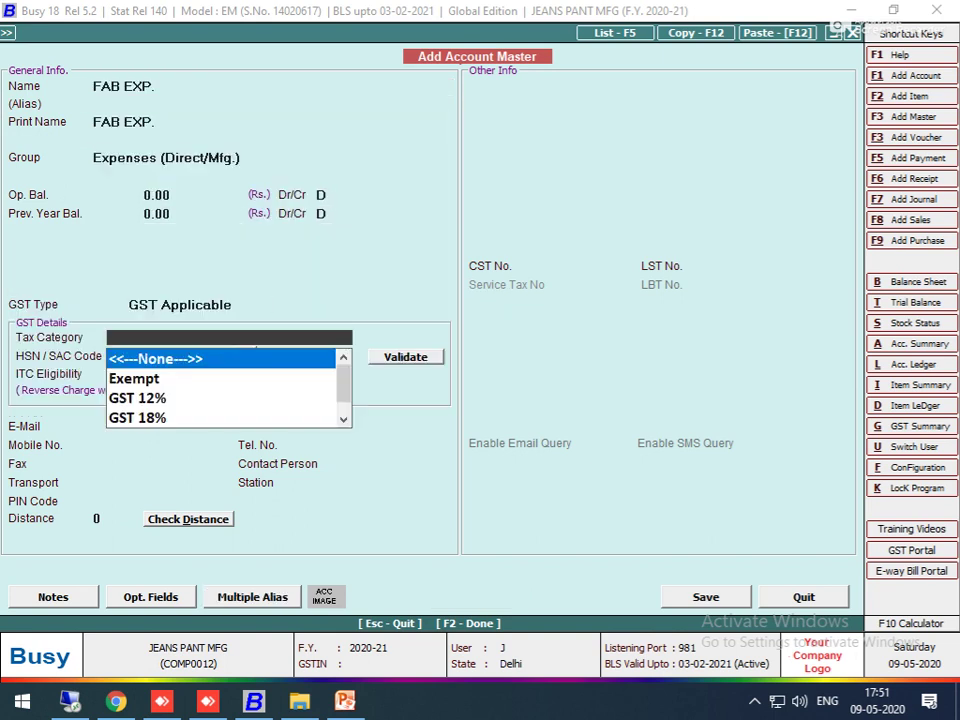
key(Return)
key(F2)
key(Return)
key(Return)
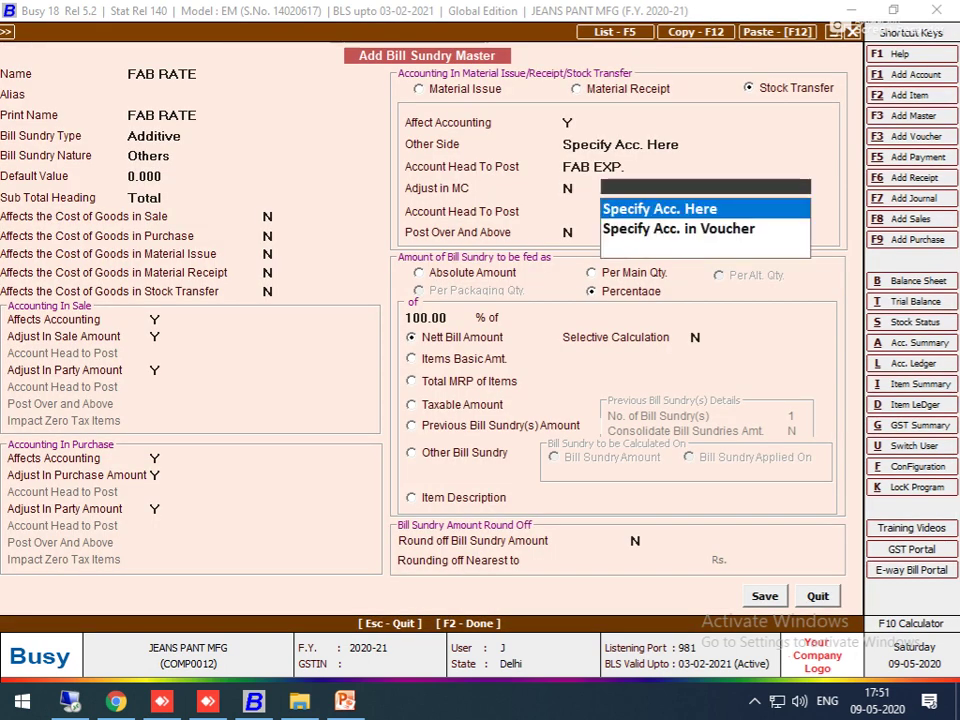
Enable Adjust in MC for FAB RATE, have its amount fed per main quantity and save the bill sundry
key(Escape)
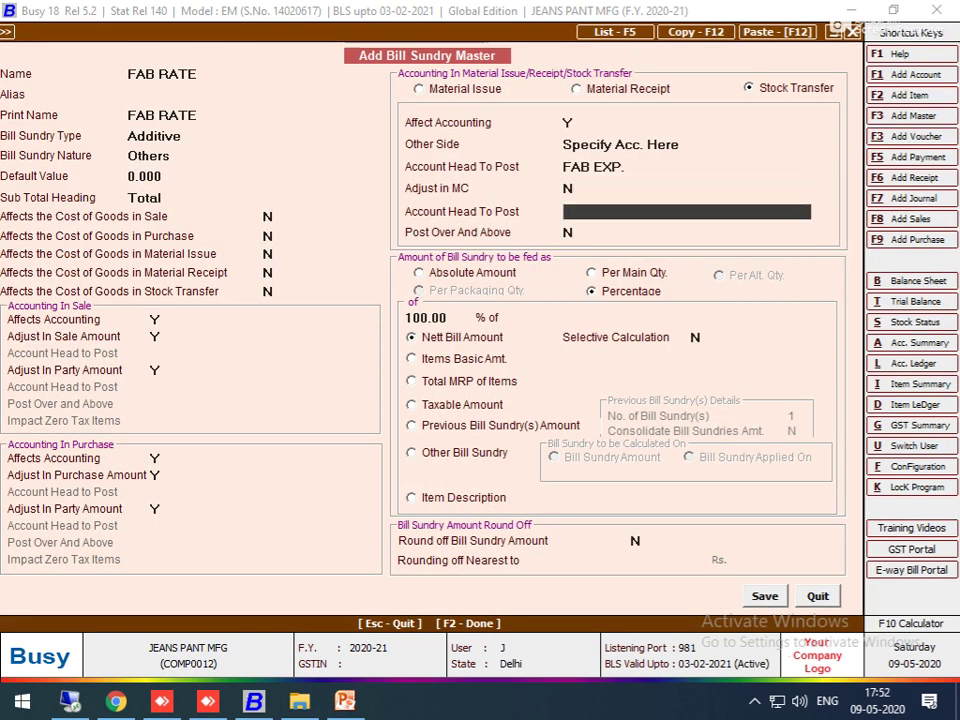
key(Up)
key(y)
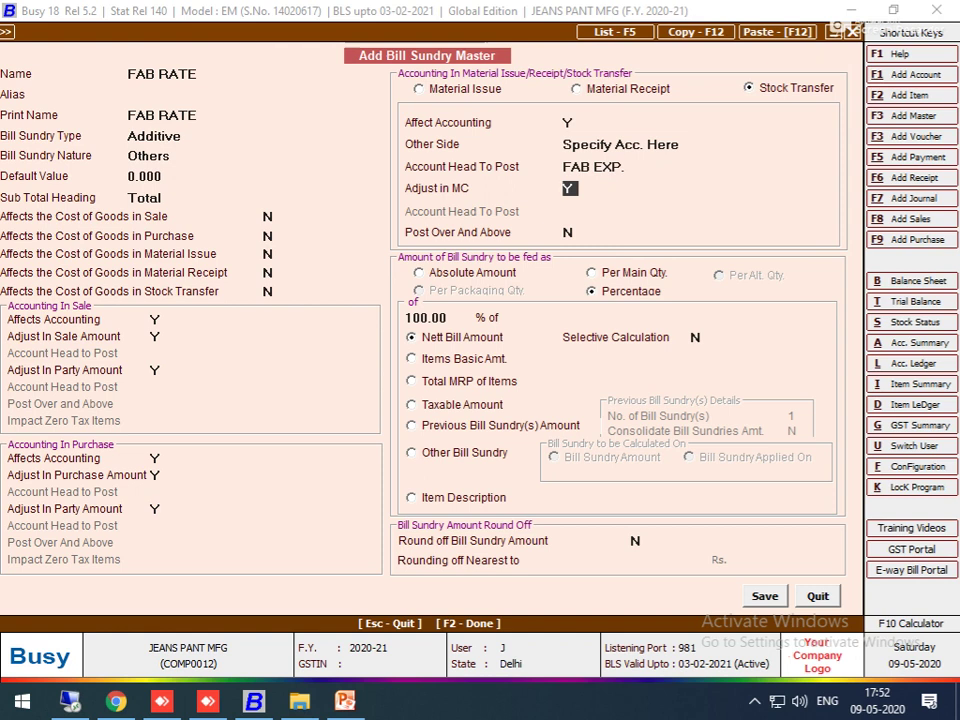
key(Return)
key(Up)
key(Return)
key(y)
key(F2)
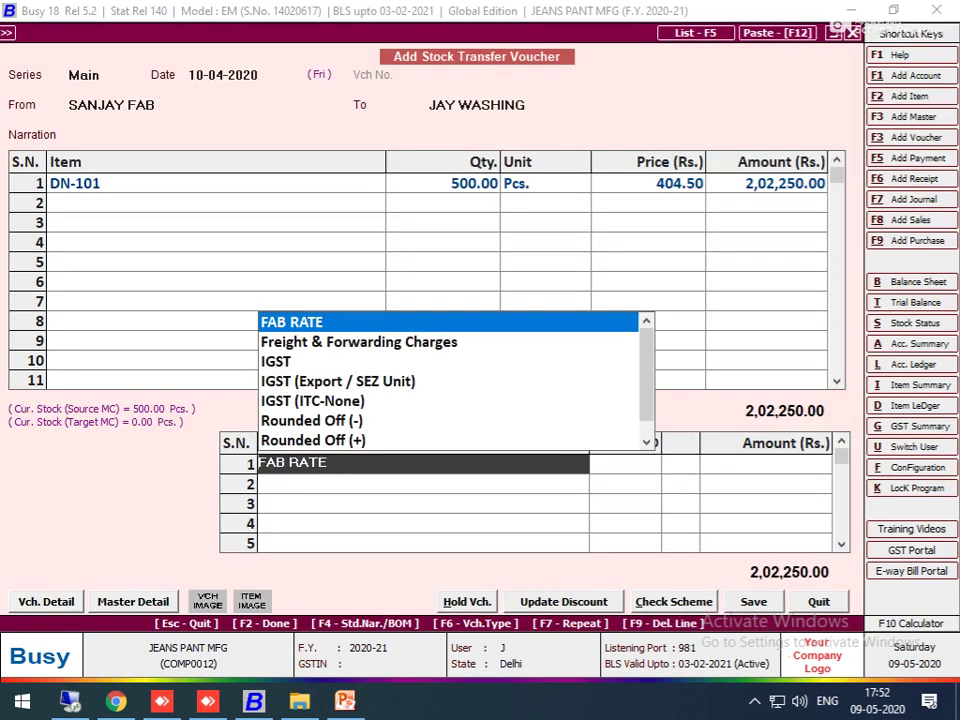
Apply the FAB RATE bill sundry to the voucher at 150 per piece
key(Return)
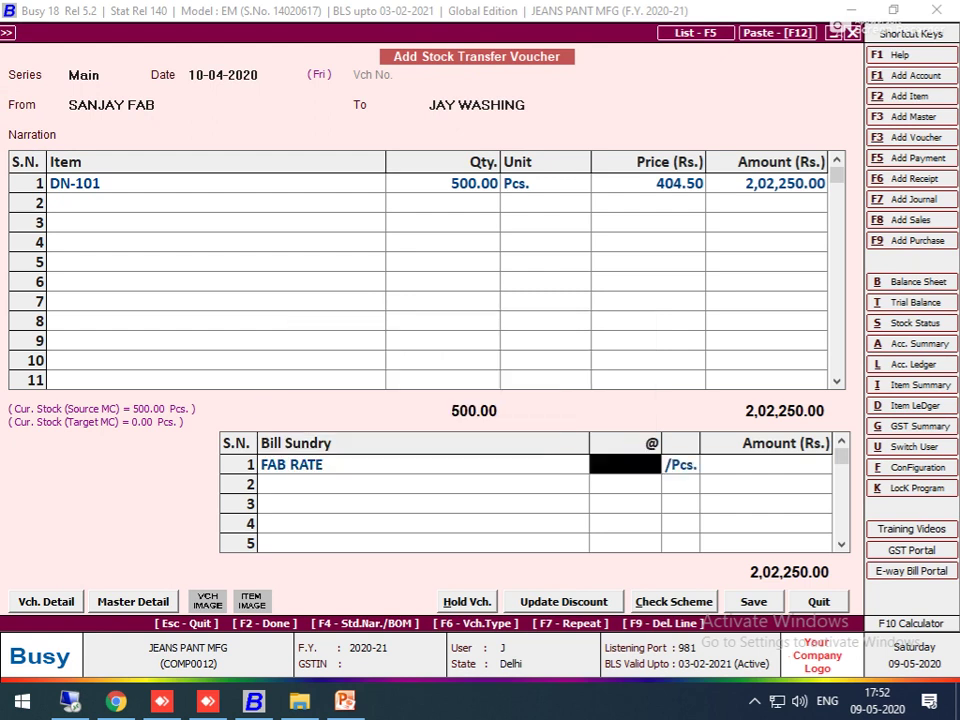
text(150)
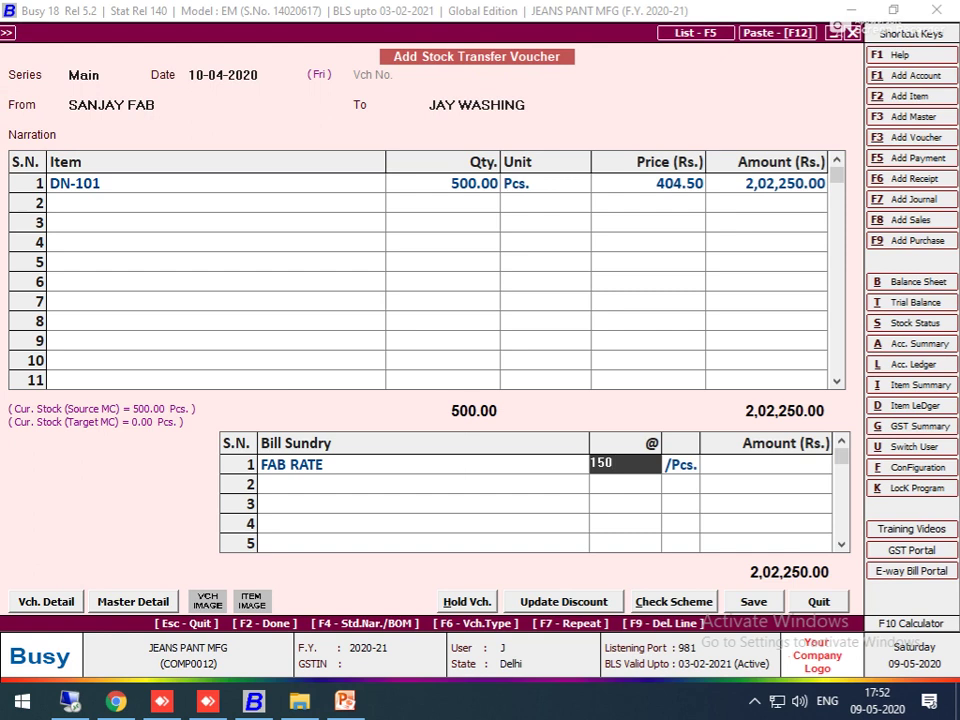
key(Return)
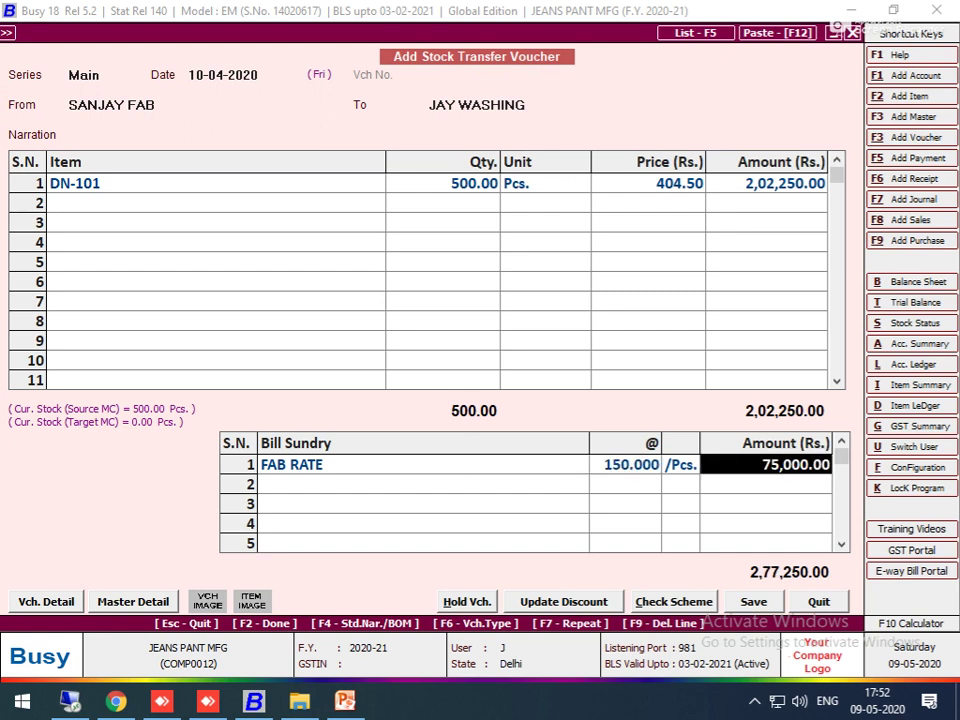
key(Return)
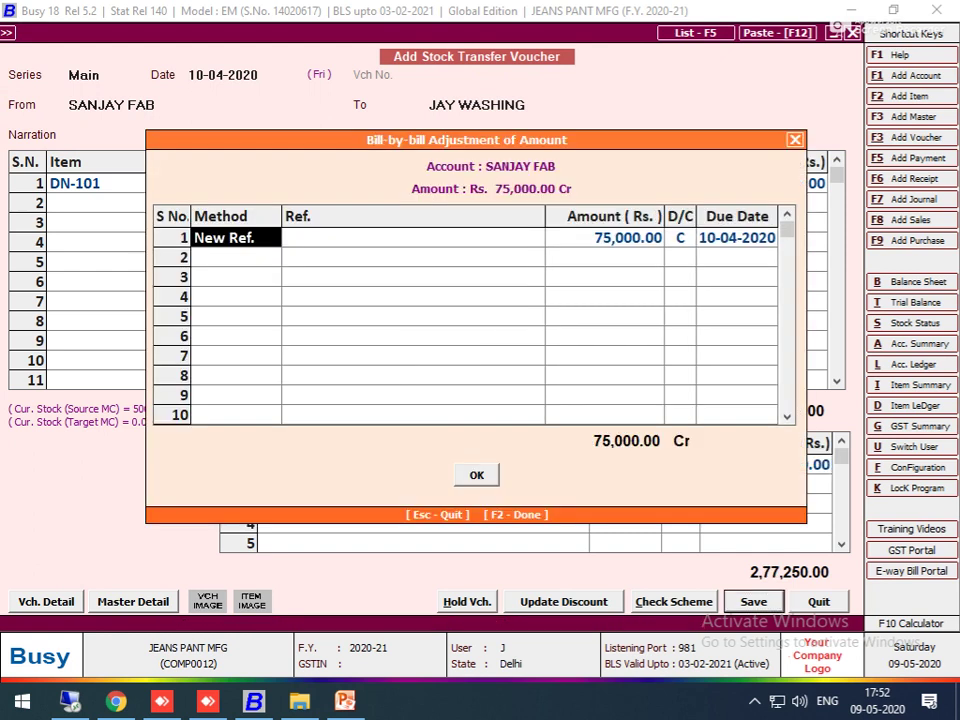
Record the SANJAY FAB job-work amount under new reference 2, save the transfer voucher and leave voucher entry
key(Return)
key(Return)
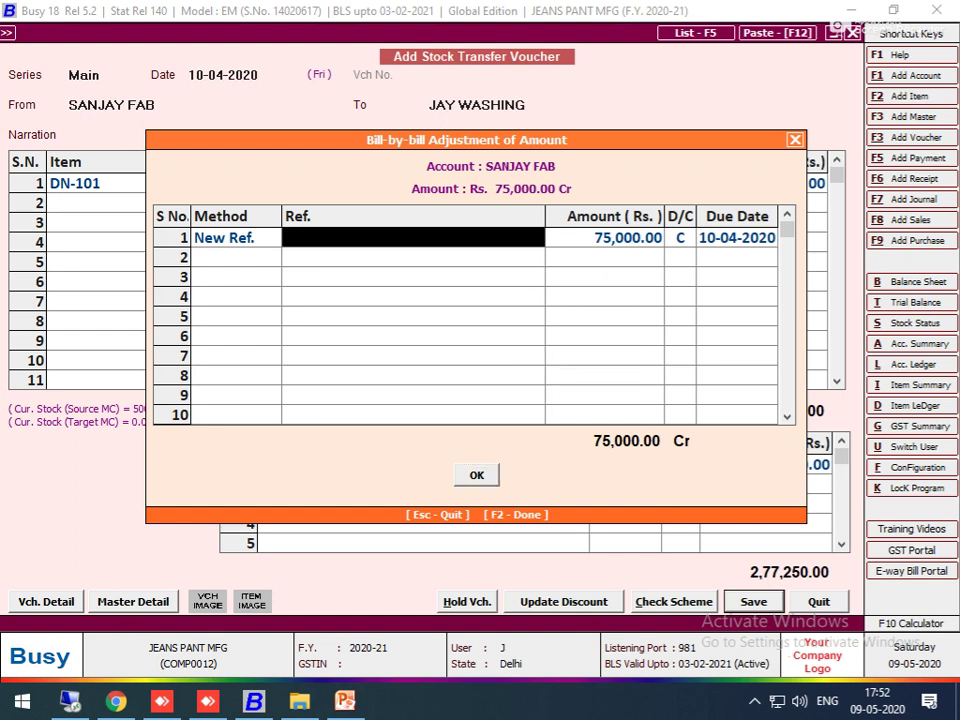
text(2)
key(Return)
key(F2)
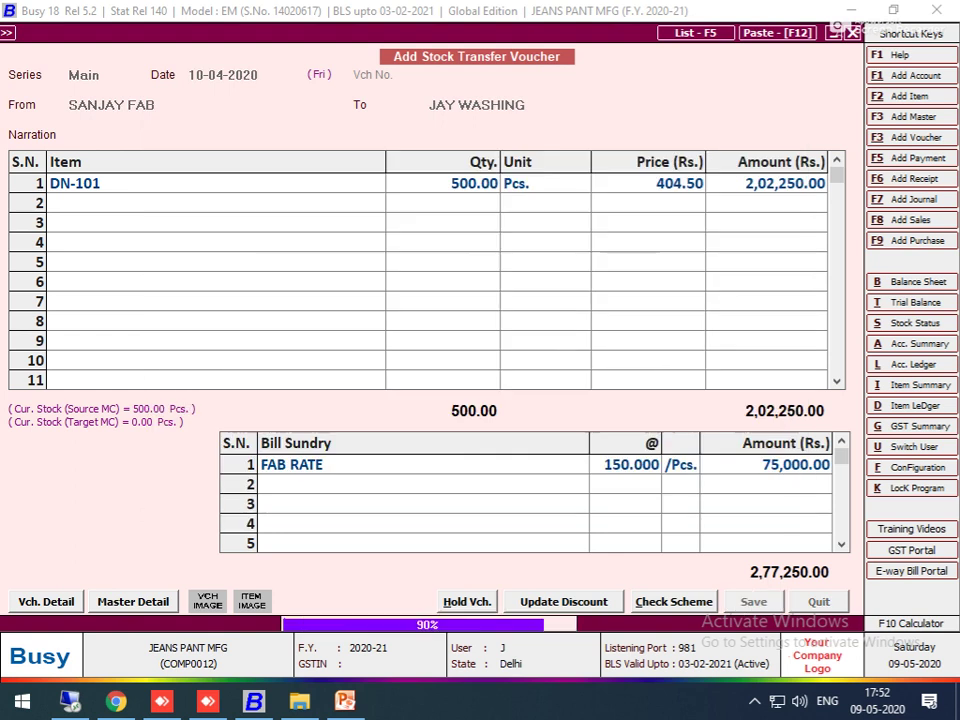
key(Escape)
key(Escape)
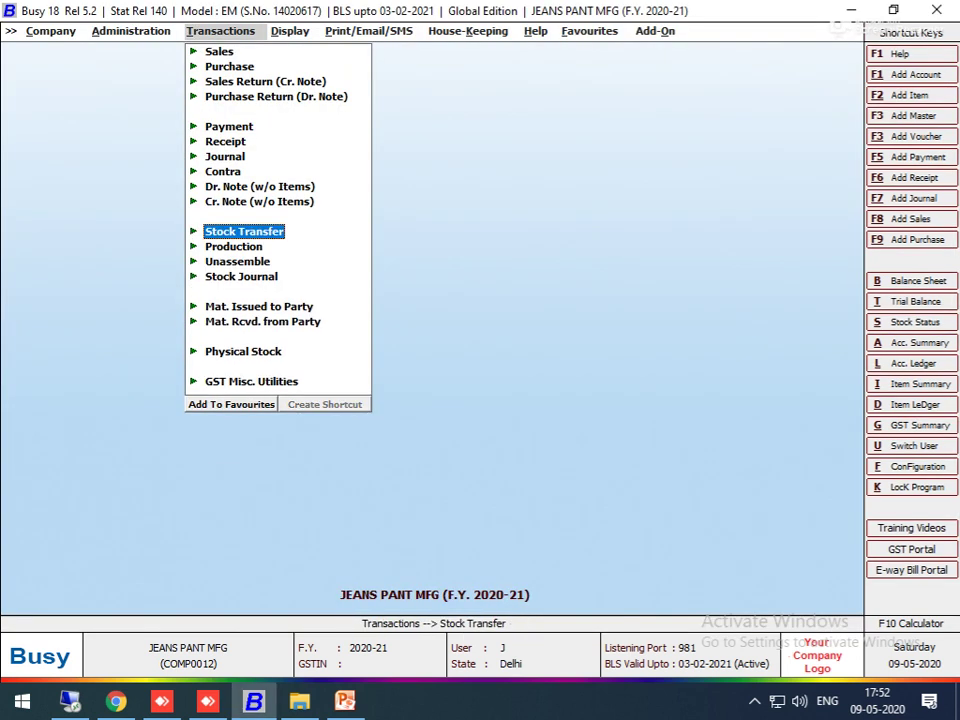
List the stock transfer vouchers and open the one dated 05-04-2020
key(Return)
key(Down)
key(Down)
key(Return)
key(Return)
key(Return)
key(Return)
key(Return)
key(Return)
key(Return)
key(Return)
key(Return)
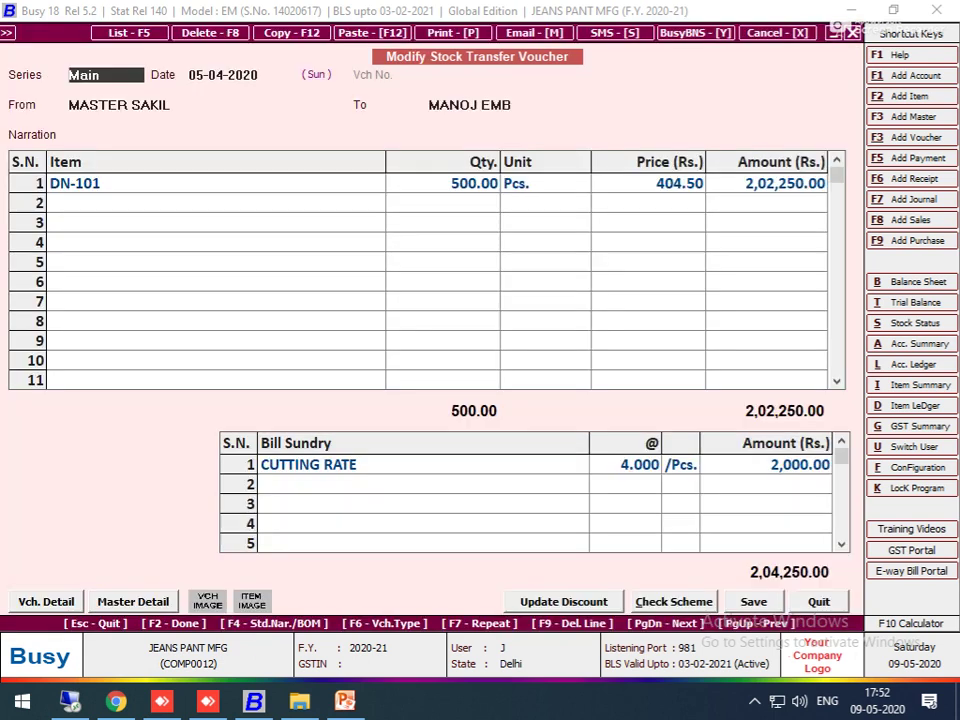
Review the CUTTING RATE bill sundry master from this voucher and return to the voucher list
click(308, 464)
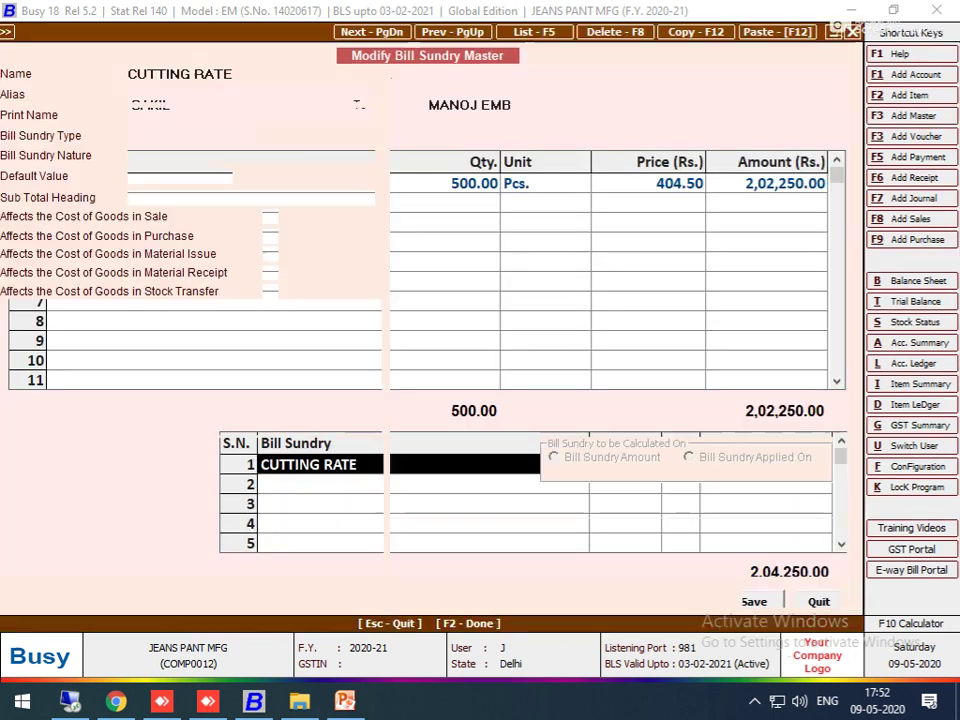
key(Escape)
key(Escape)
Open the 07-04-2020 transfer voucher and review its EMB RATE bill sundry master
key(Down)
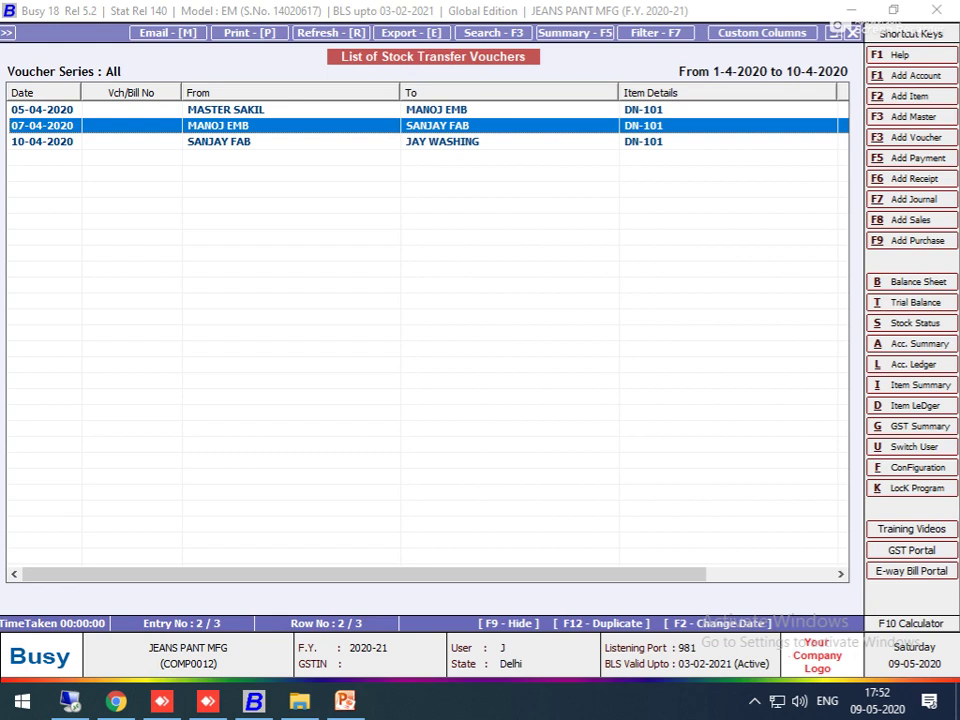
key(Return)
click(300, 464)
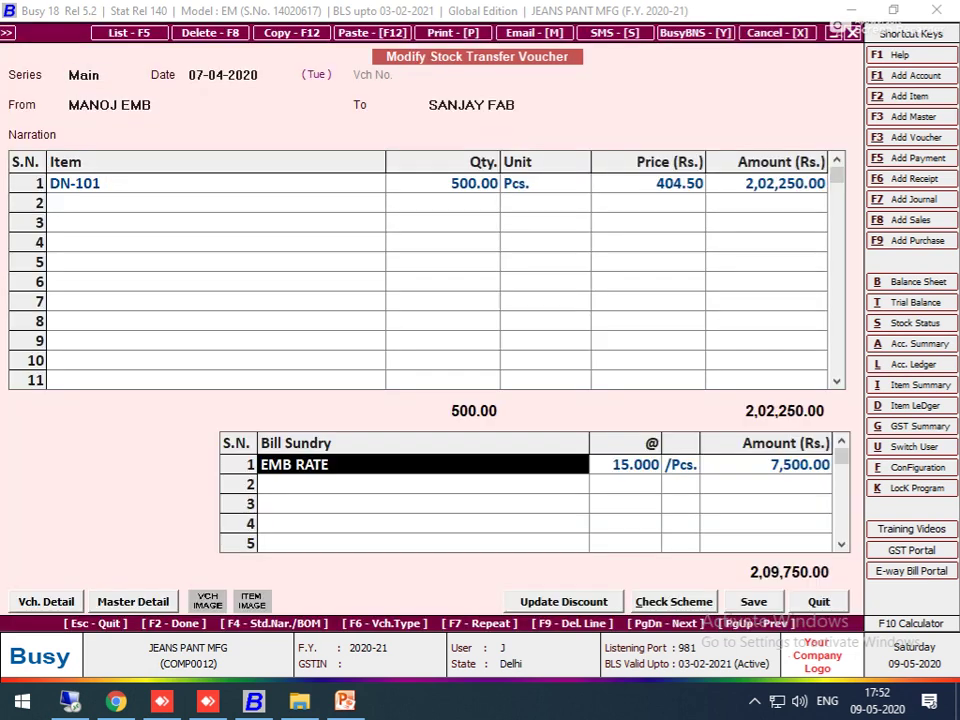
key(ctrl+Return)
key(Escape)
key(Escape)
Open the 10-04-2020 transfer voucher and review its FAB RATE bill sundry master
key(Down)
key(Return)
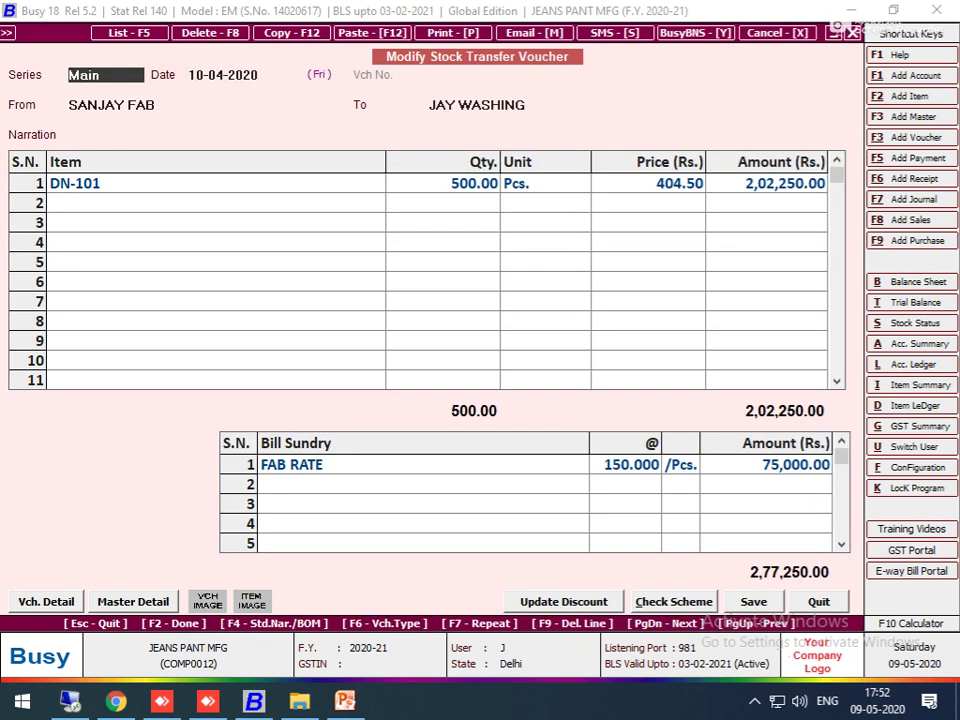
click(300, 464)
key(ctrl+Return)
key(Escape)
key(Escape)
key(Return)
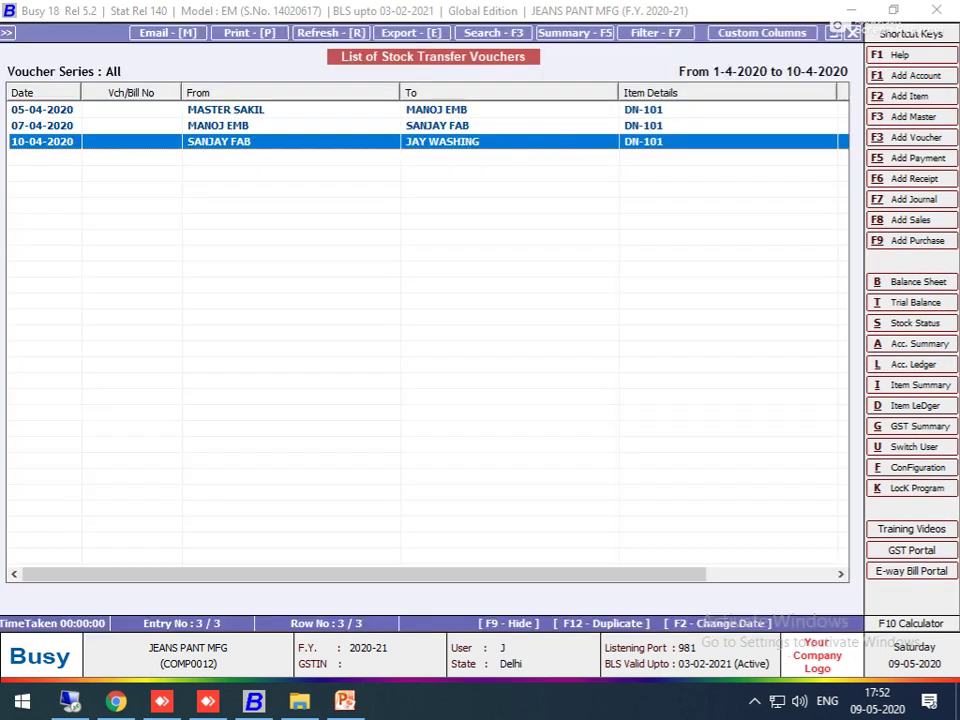
Close the voucher list and start a new stock transfer voucher in the Main series
key(Escape)
key(Escape)
key(Escape)
key(Escape)
key(Return)
key(Return)
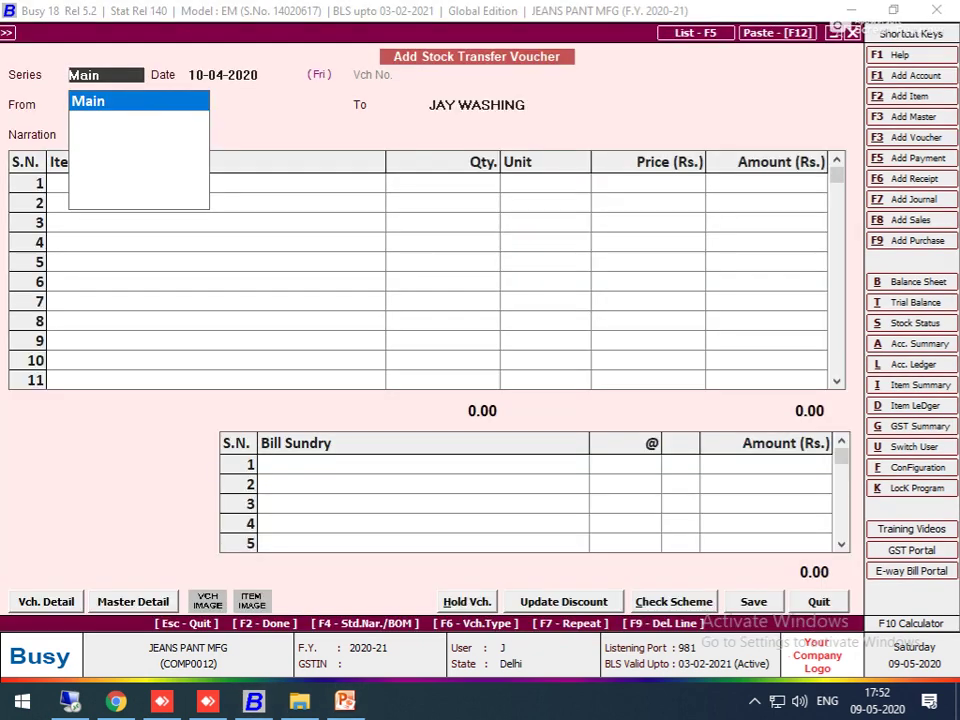
Check the production process flowchart in PowerPoint, then return to Busy and date the new transfer voucher 15-04-2020
key(alt+Tab)
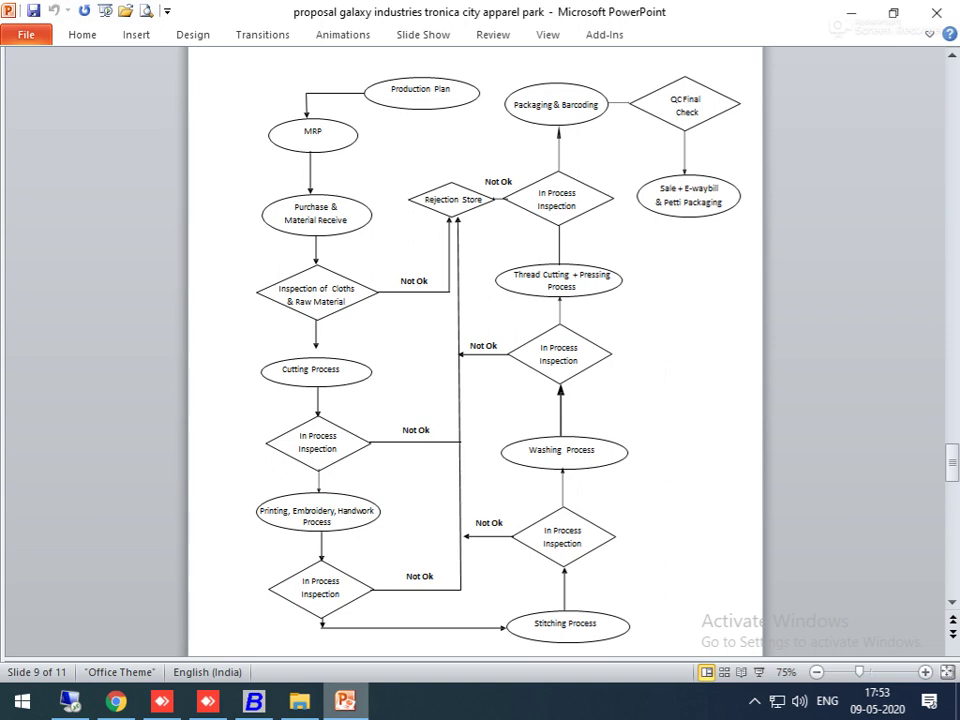
click(254, 700)
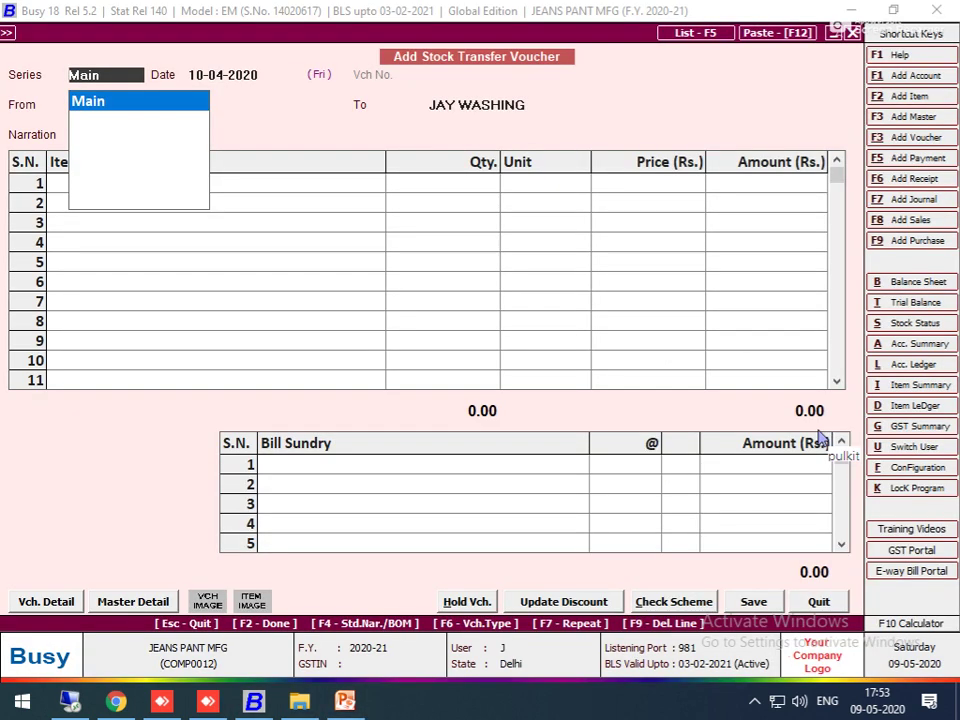
key(Return)
text(15.4)
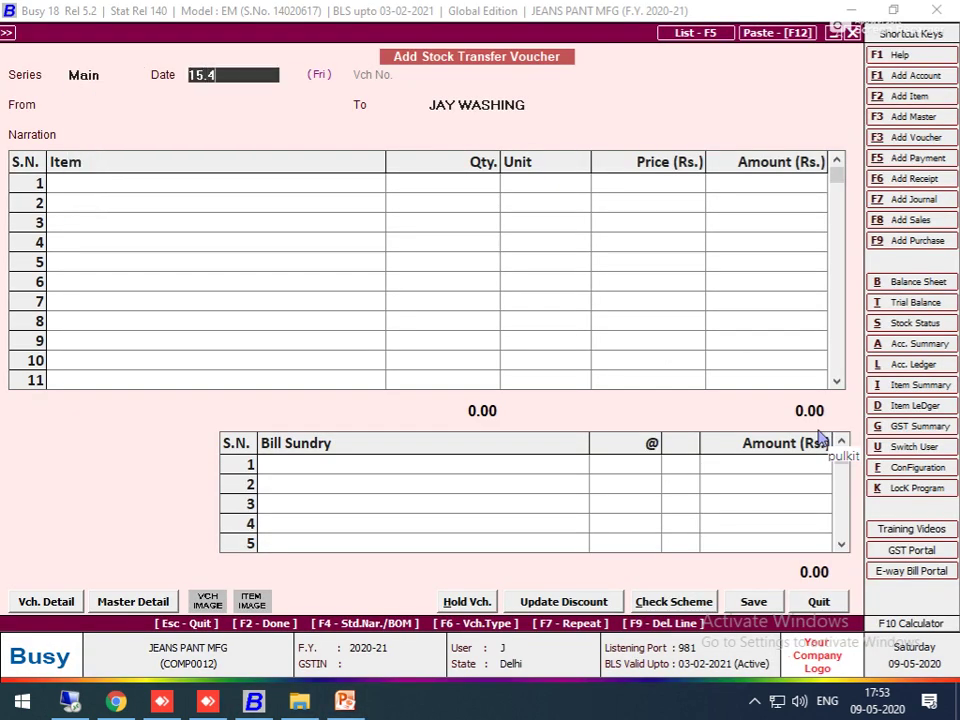
key(Return)
key(Down)
key(Down)
key(Down)
key(Down)
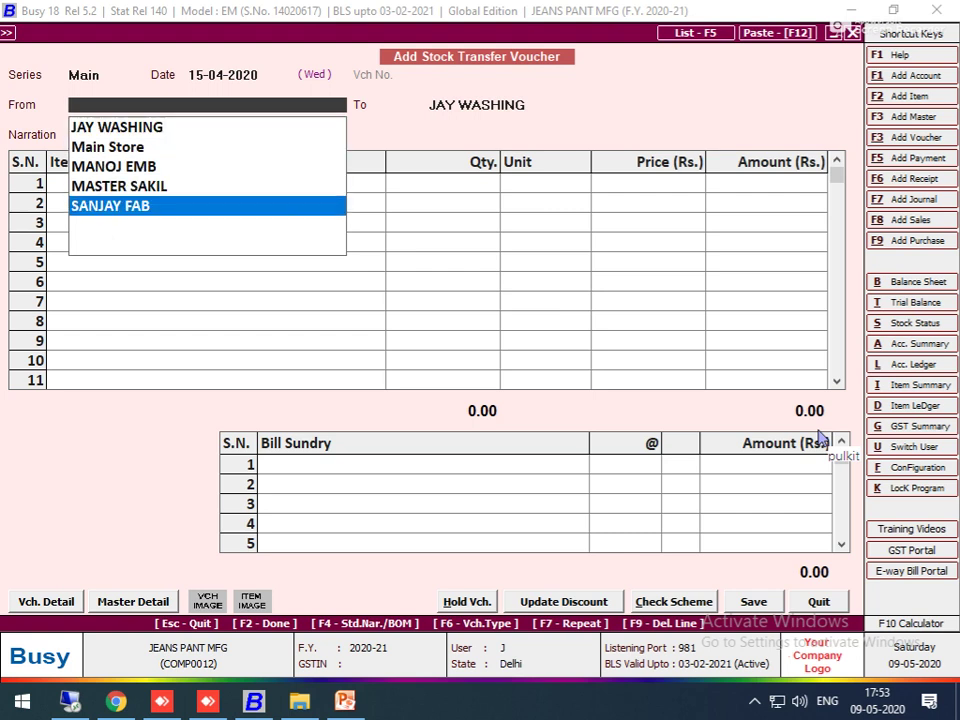
key(Up)
key(Up)
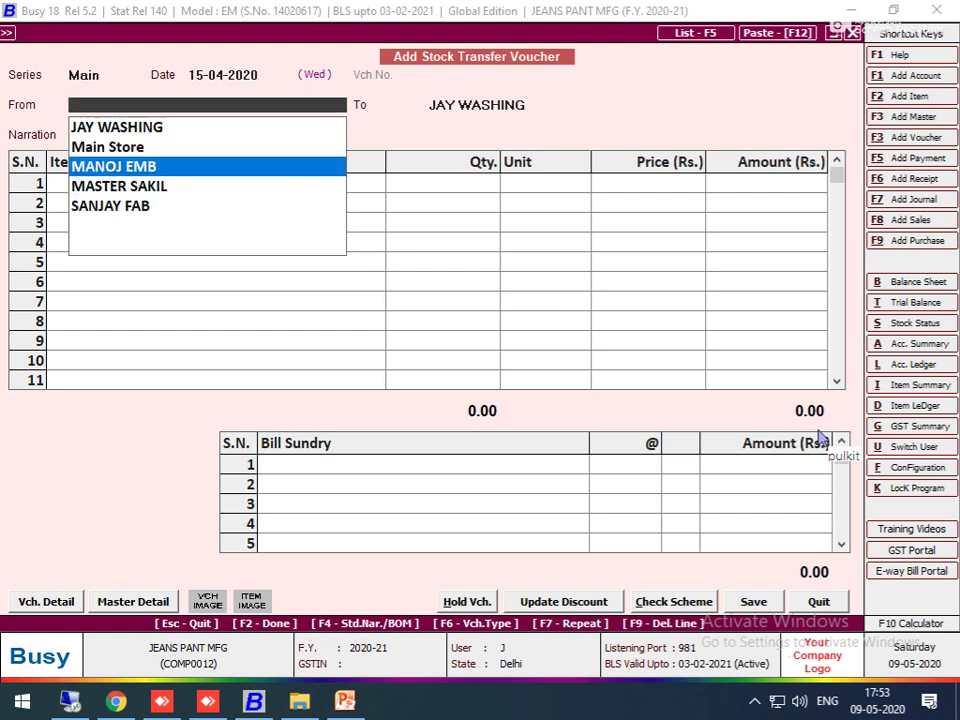
key(Down)
key(Down)
key(Return)
Set JAY WASHING as the source material centre of the transfer
key(Up)
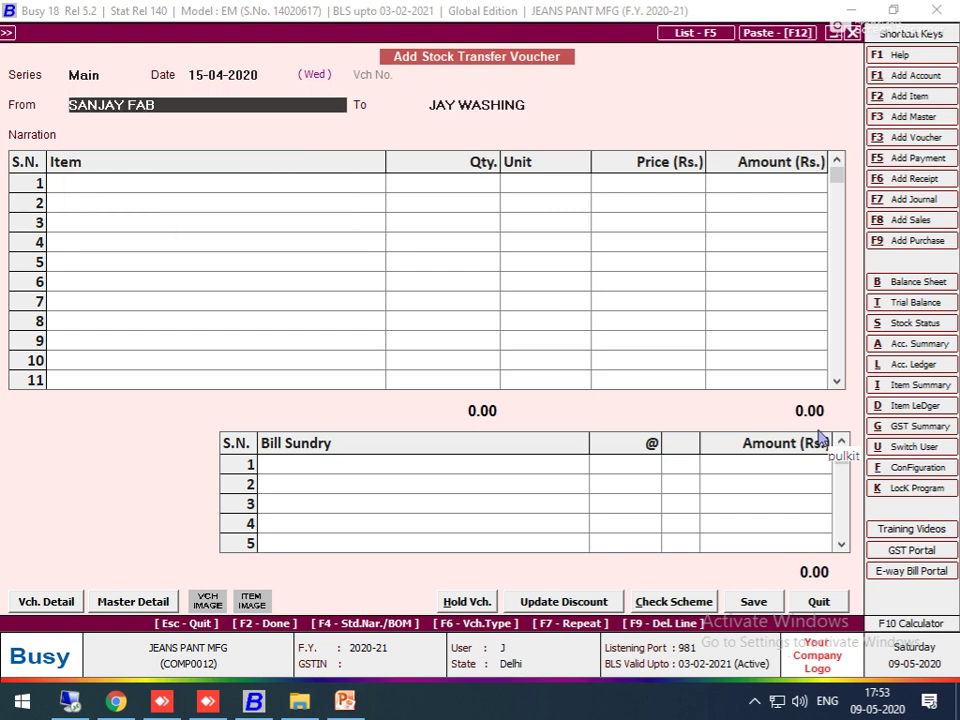
text(WA)
key(Return)
key(Return)
key(Return)
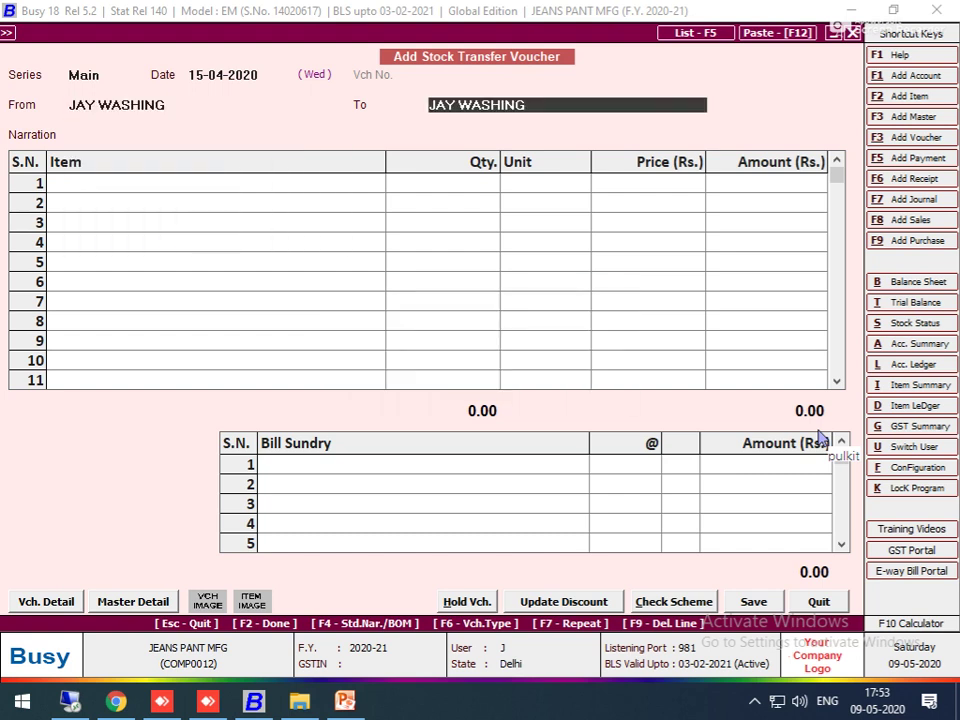
Start a new material centre master named AMAN PRESSING for the transfer's destination
text(MAN E)
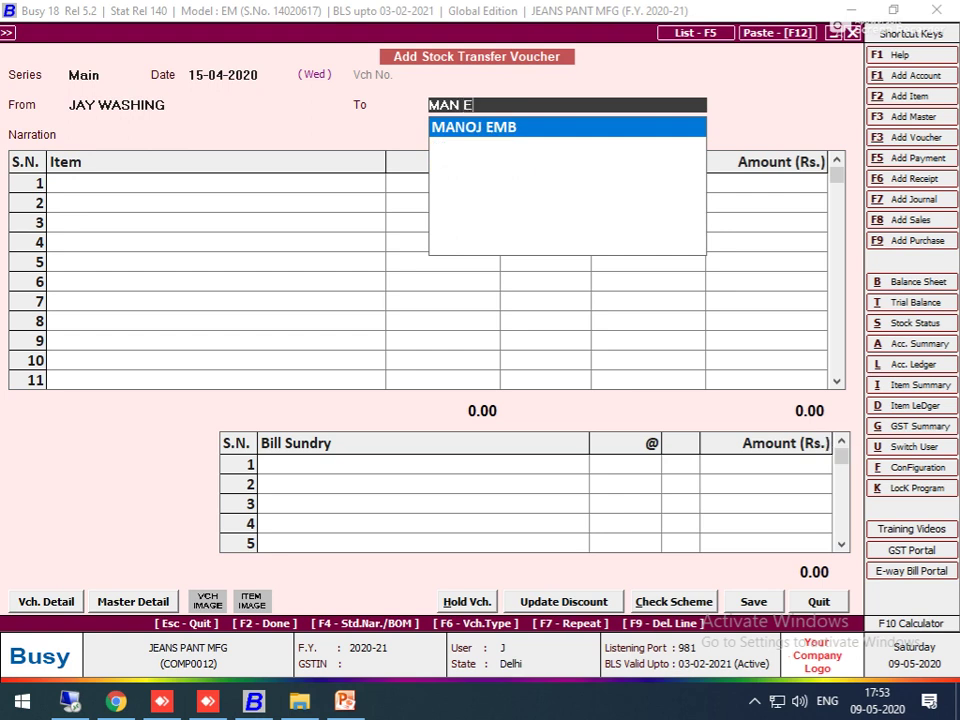
key(F3)
text(AMAN )
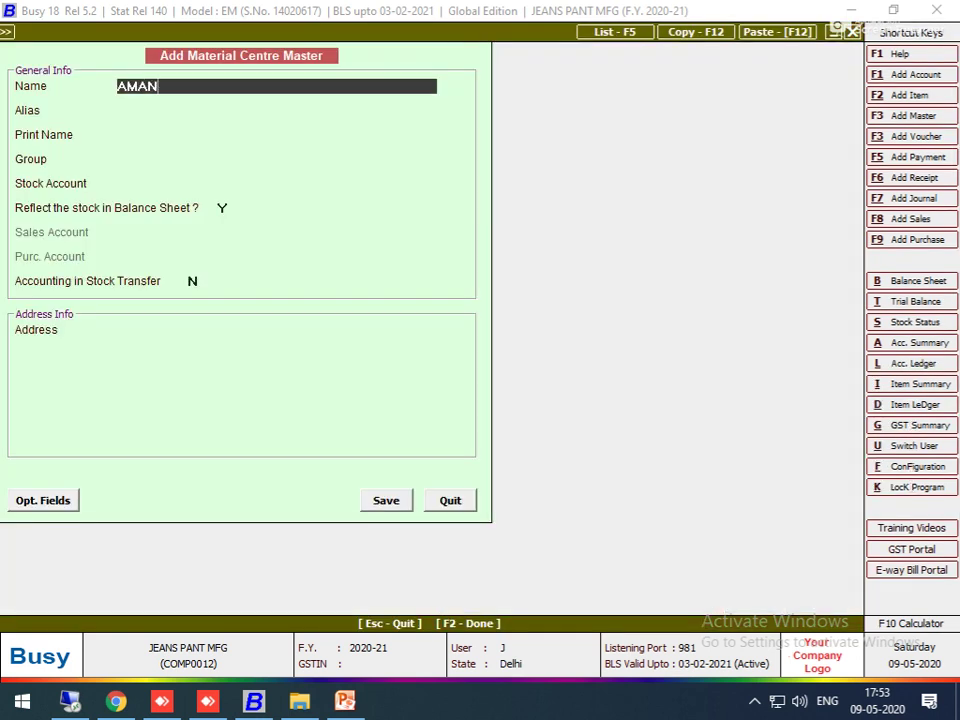
text(PRESSING)
key(Return)
key(Return)
key(Return)
Assign the new material centre to the Production Floors group with the Stock account, and enable accounting in stock transfer
key(Down)
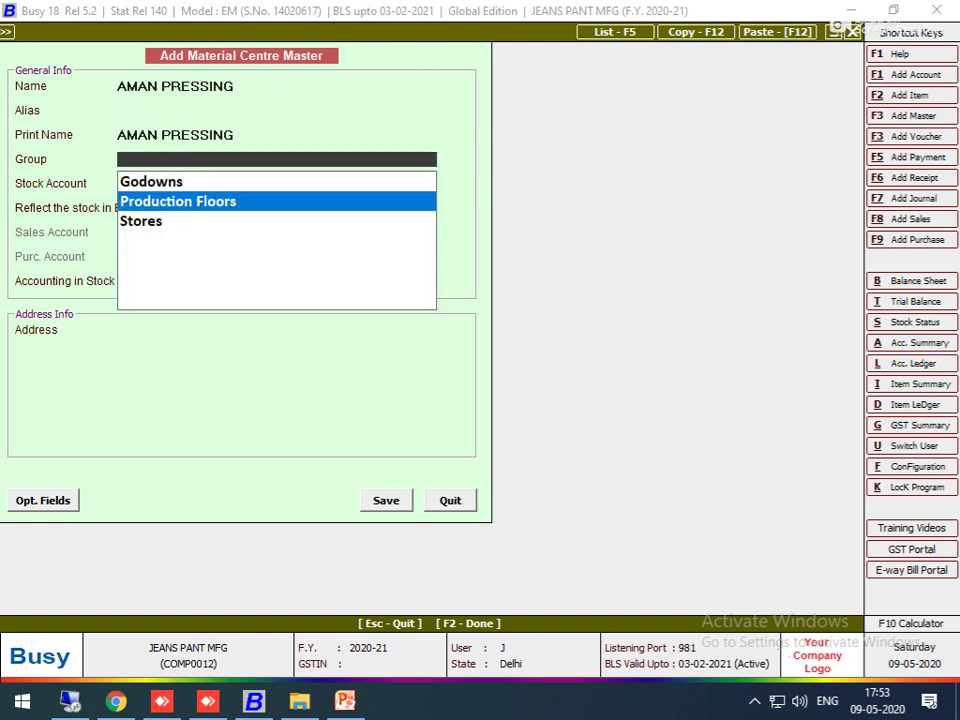
key(Return)
key(Return)
key(Return)
text(y)
key(Return)
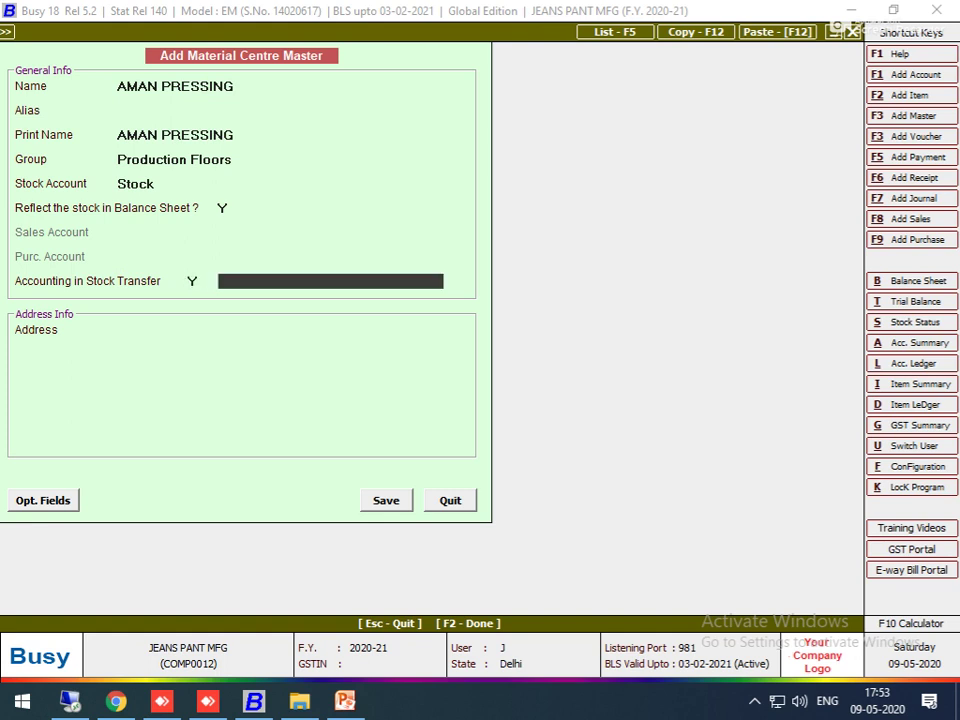
Create a linked account for the material centre named MANA PRESSING in the JOB WORKER group
key(F3)
text(MAN)
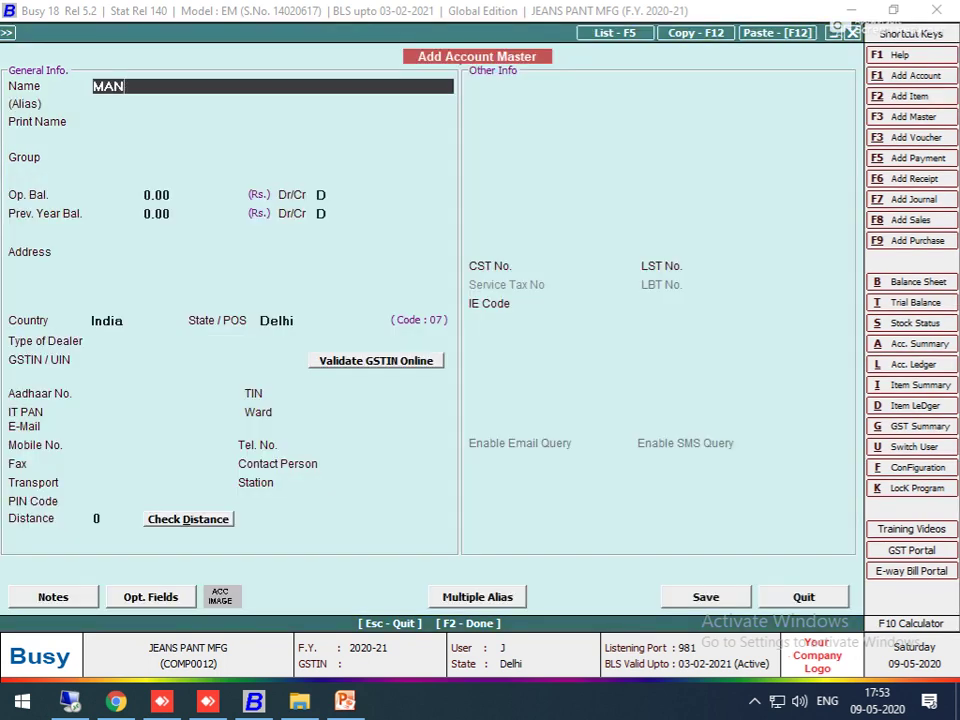
text(A PRESSING)
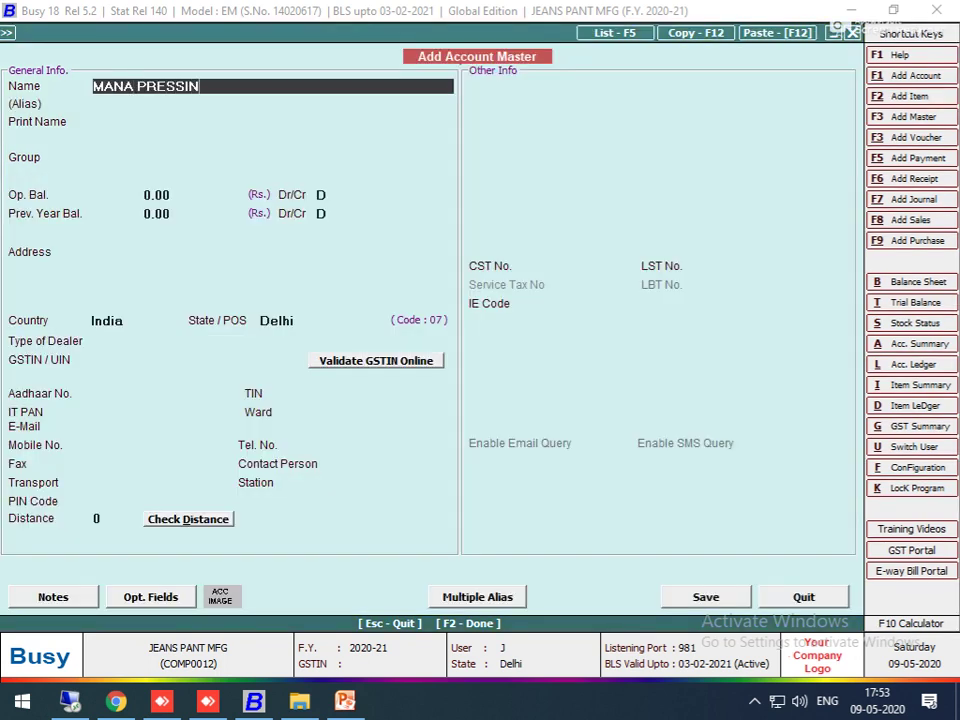
key(Return)
key(Return)
key(Return)
text(w)
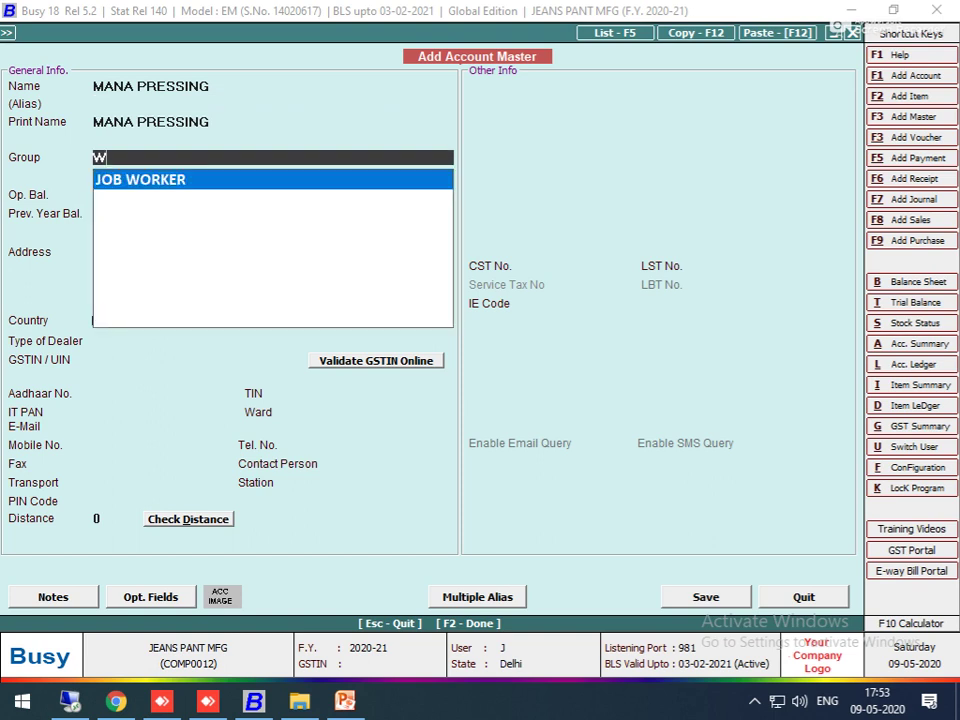
key(Return)
Set the MANA PRESSING account's dealer type to Un-Registered and save the account
key(Return)
key(Return)
key(Return)
key(Return)
key(Return)
key(Return)
key(Return)
key(Return)
key(Return)
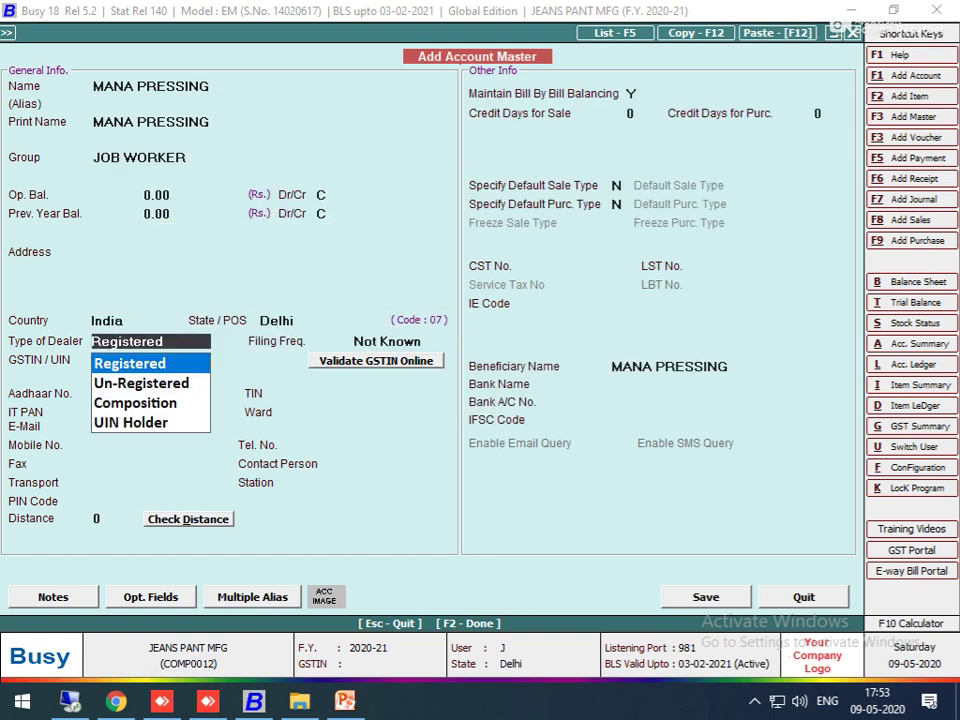
key(Down)
key(Return)
key(F2)
Save AMAN PRESSING as the destination material centre and add 500 Pcs. of item DN-101 to the transfer
key(Return)
key(Return)
key(Return)
key(Return)
key(Return)
key(Return)
key(Return)
key(Down)
key(Down)
key(Return)
text(500)
key(Return)
key(Return)
key(Return)
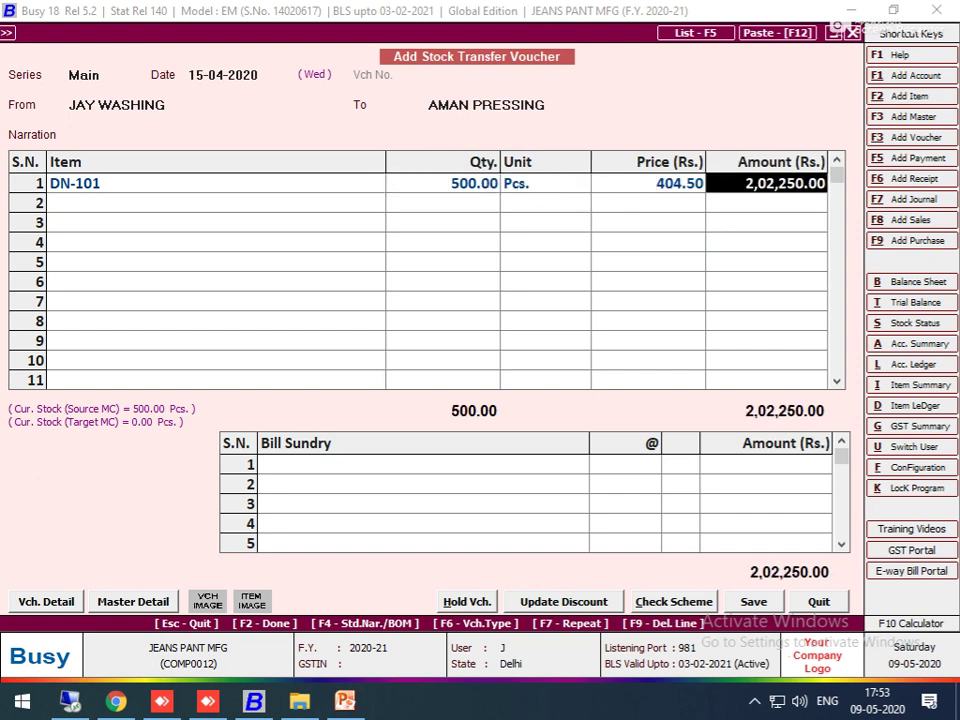
key(Return)
Start a new bill sundry master named WASHING EXP with type Additive and nature Others
key(Return)
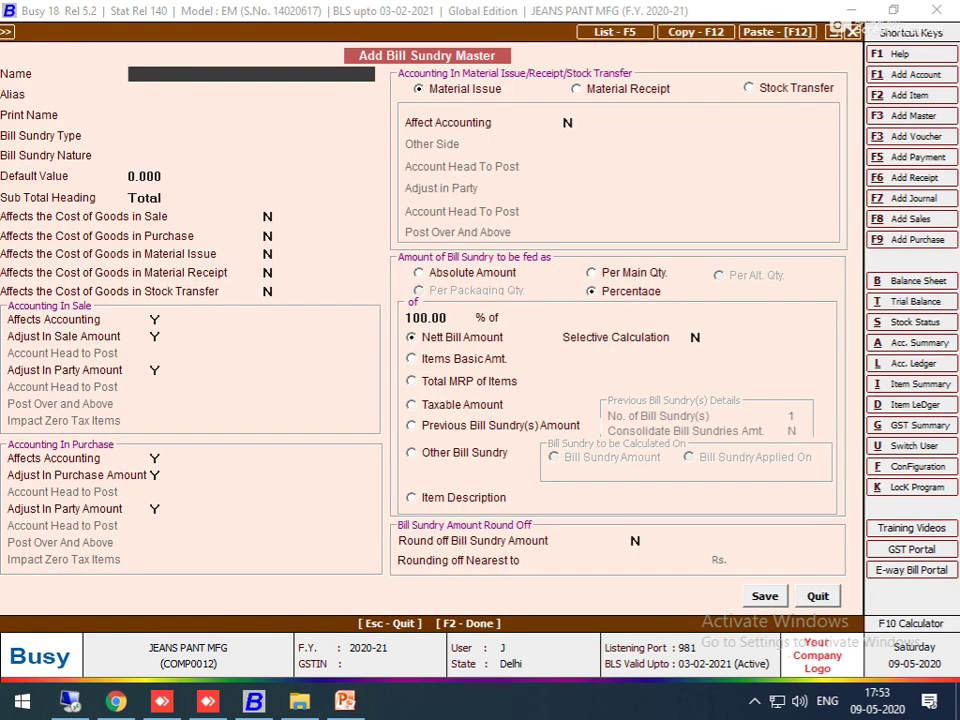
text(WASHING)
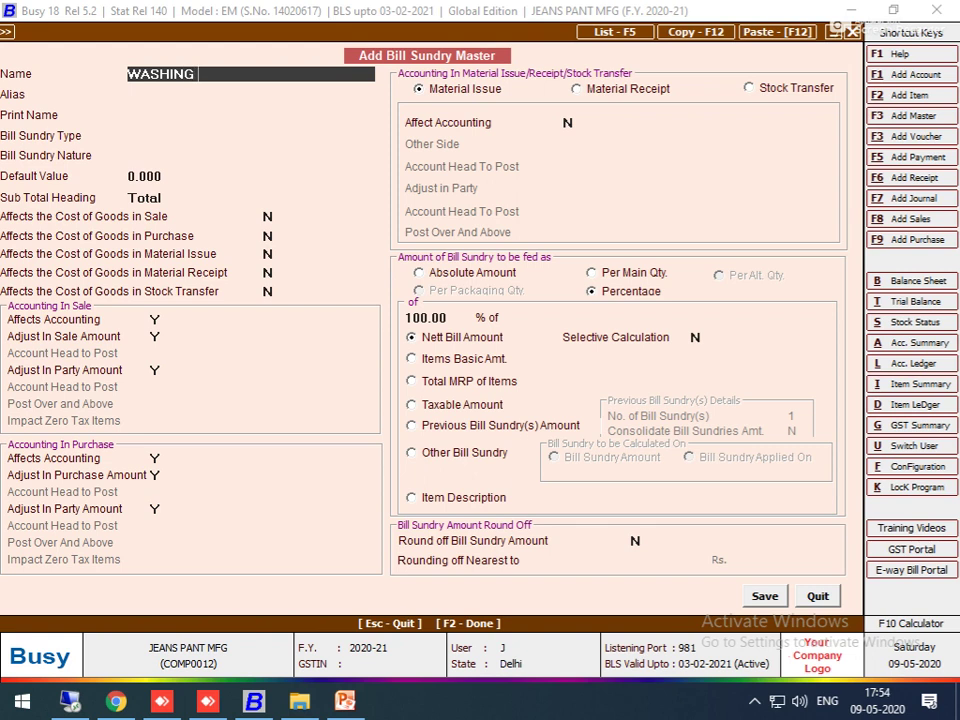
text( EXP)
key(Return)
key(Return)
key(Return)
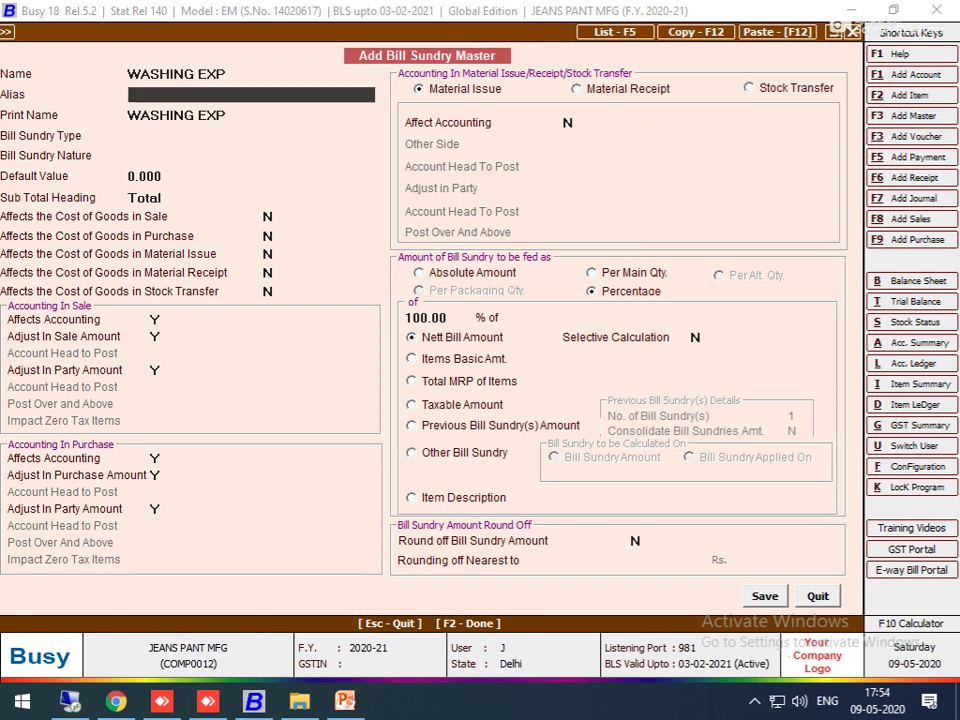
key(Return)
key(Return)
key(Return)
key(Return)
key(Return)
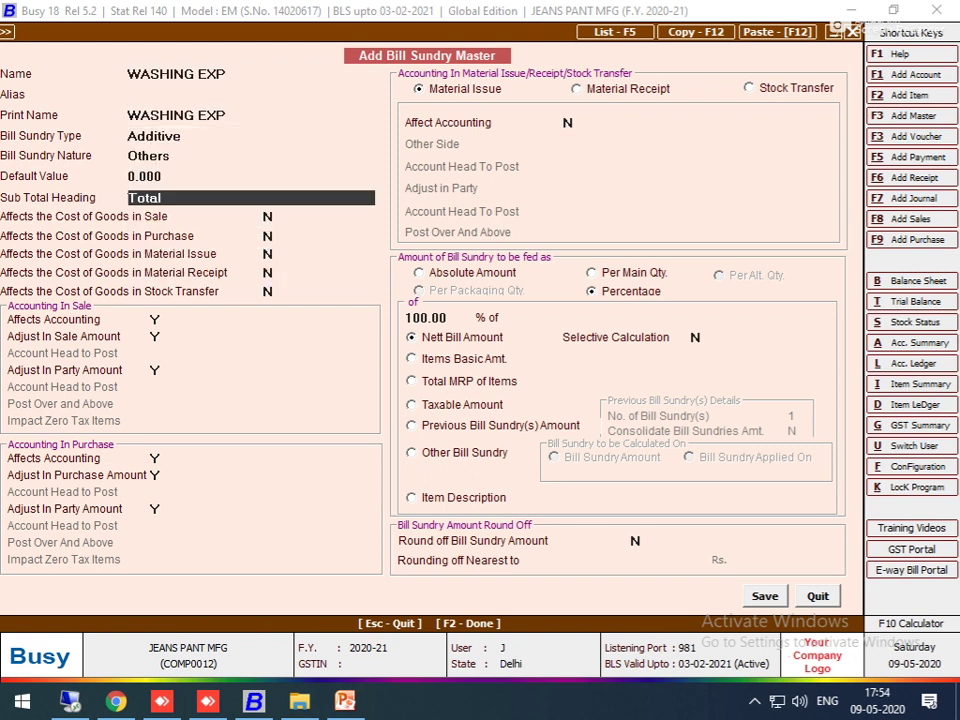
Enable the bill sundry's accounting for stock transfer and set its other side to Specify Acc. Here
key(Return)
key(Return)
key(Return)
key(Return)
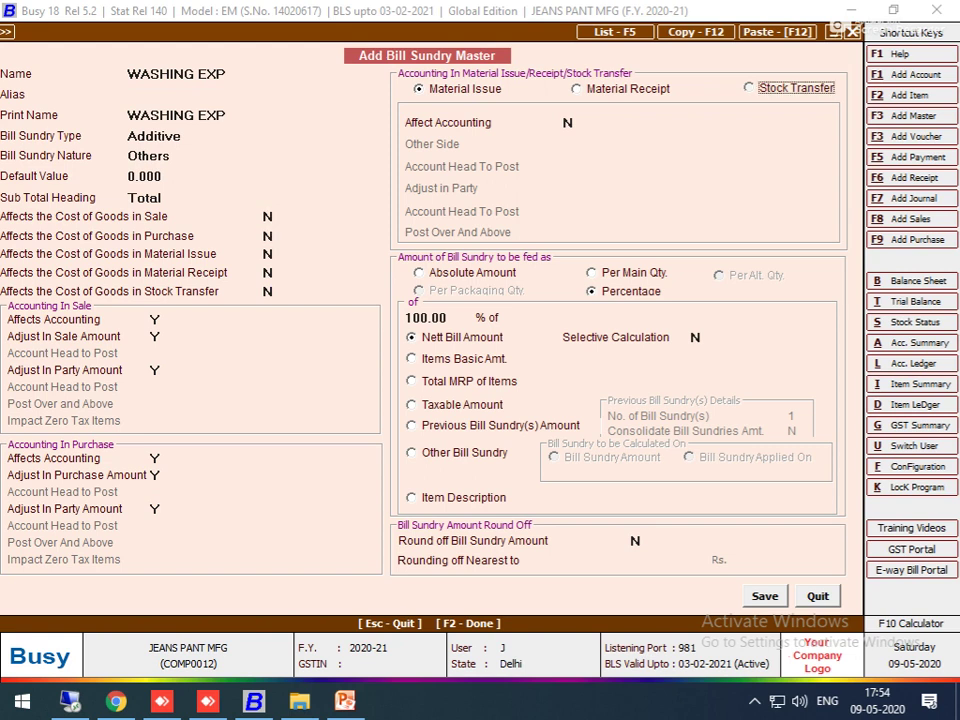
key(Left)
key(Return)
key(y)
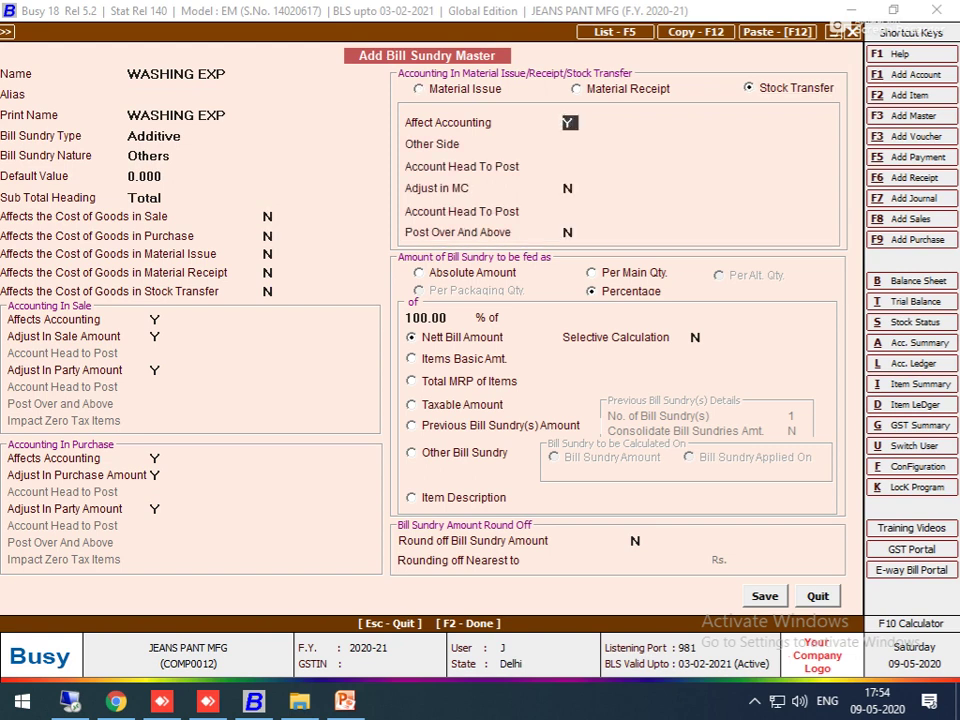
key(Return)
key(Escape)
key(Escape)
key(Down)
key(Down)
key(Down)
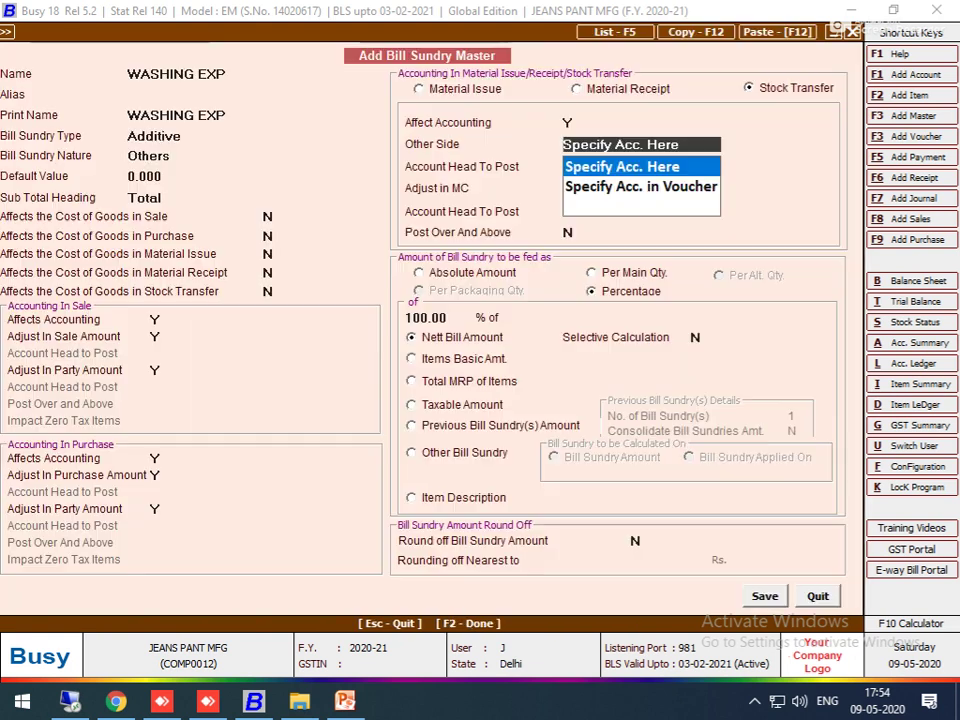
key(Return)
Create an account named WASHING EXP. in the JOB WORKER group for the bill sundry's posting head
key(alt+F1)
text(W)
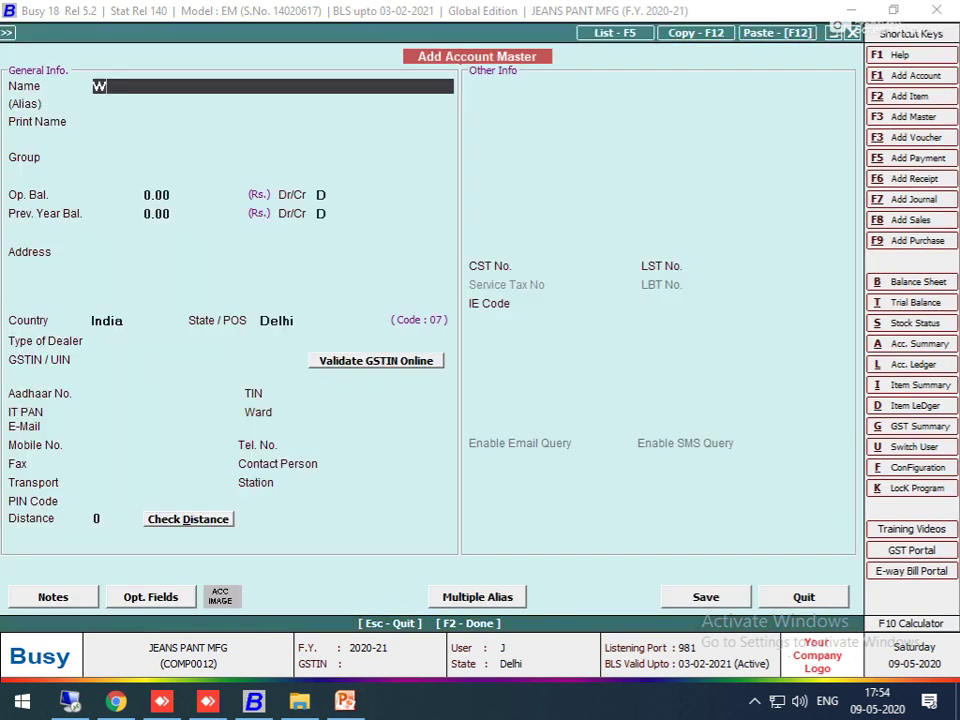
text(ASHING EXP.)
key(Return)
key(Return)
key(Return)
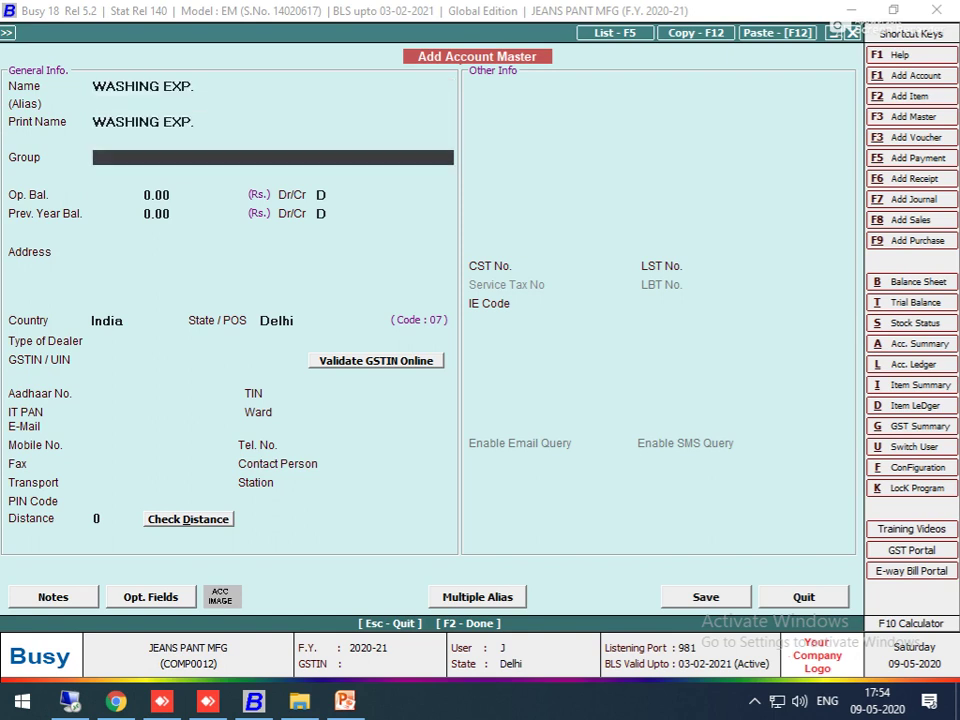
text(W)
key(Return)
Set the WASHING EXP. account to Un-Registered, turn off bill-by-bill balancing, and save it
key(Return)
key(Return)
key(Return)
key(Return)
key(Return)
key(Return)
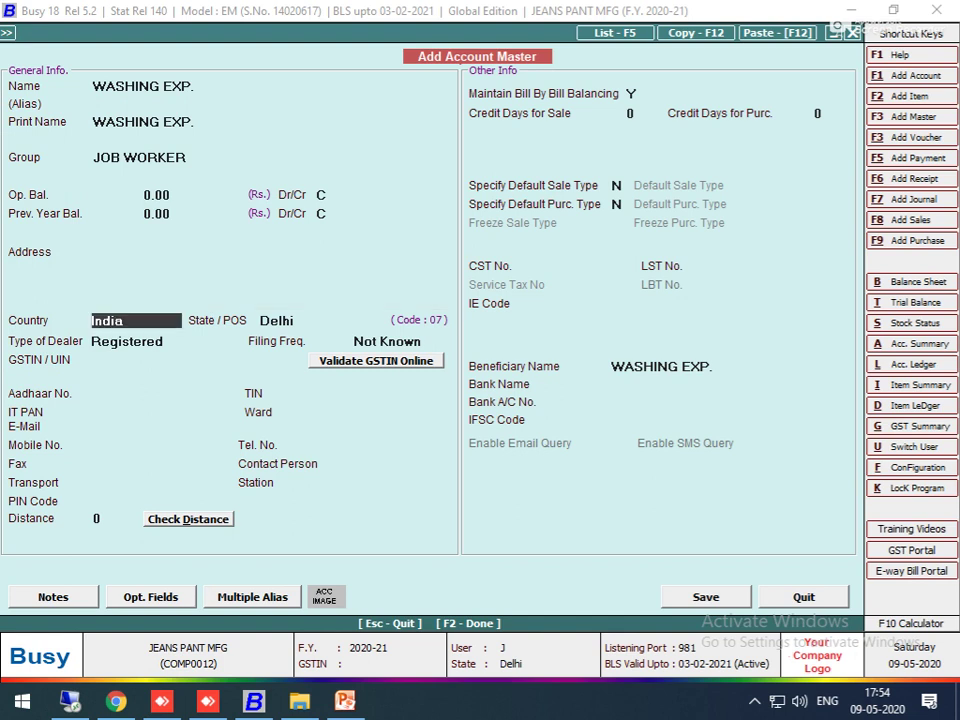
key(Return)
key(Return)
key(Down)
key(Return)
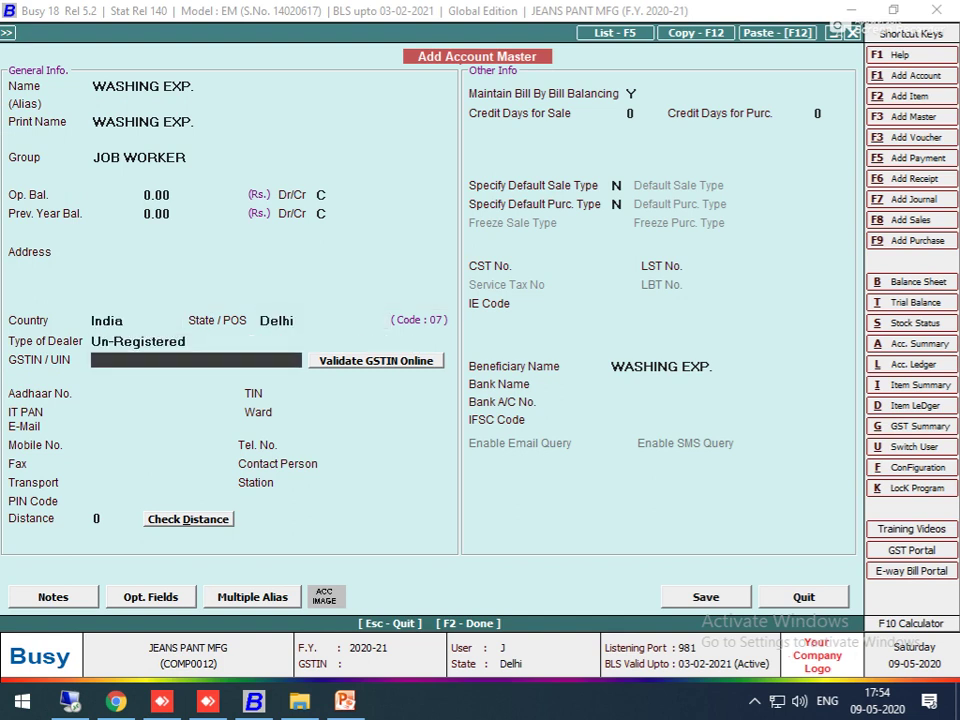
key(Return)
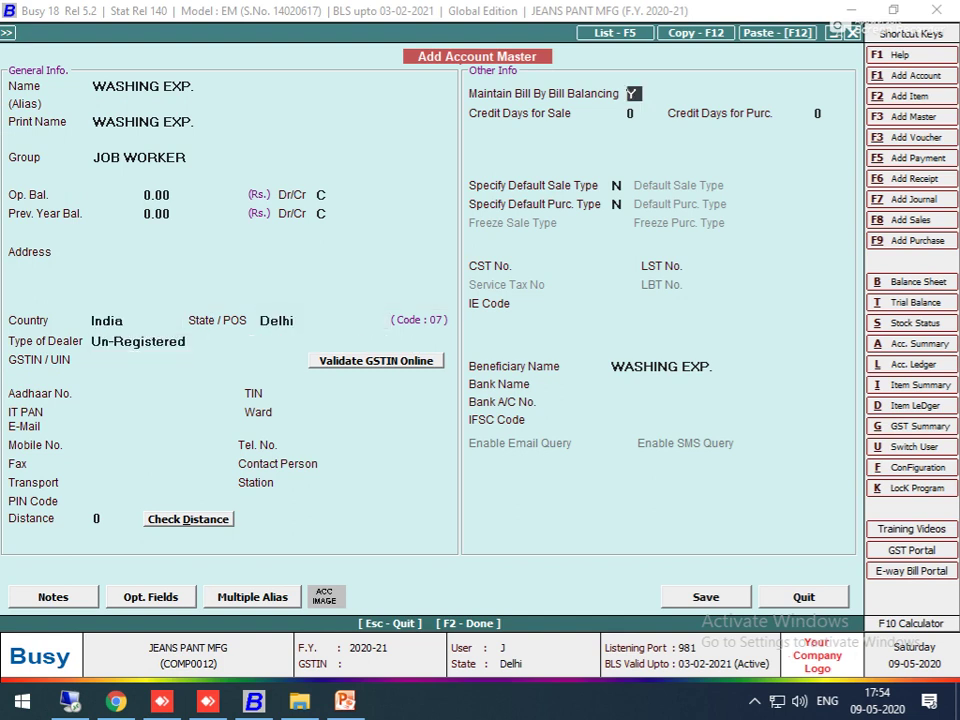
text(N)
key(Return)
key(Return)
key(Return)
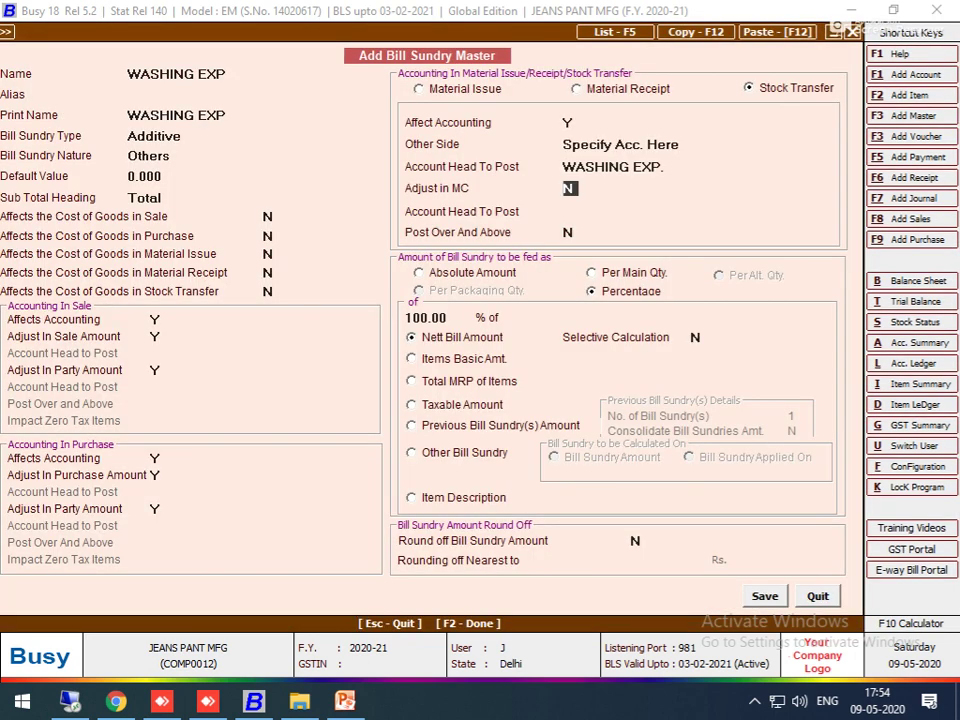
Save the bill sundry with Adjust in MC enabled, amounts fed per main quantity, and the cost of goods in stock transfer affected
text(Y)
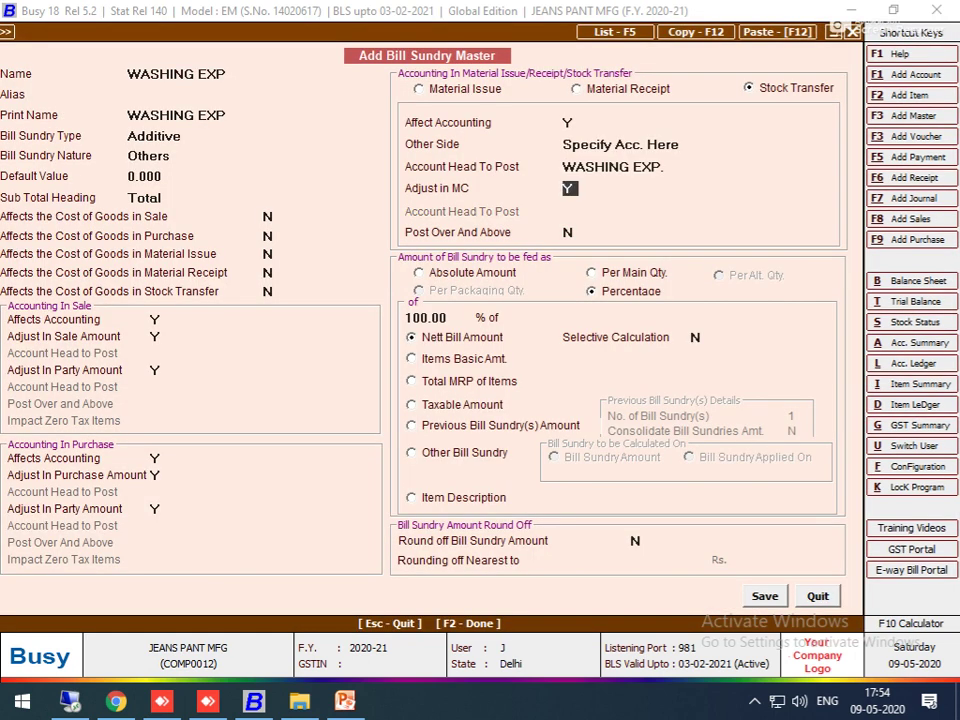
click(591, 272)
click(269, 291)
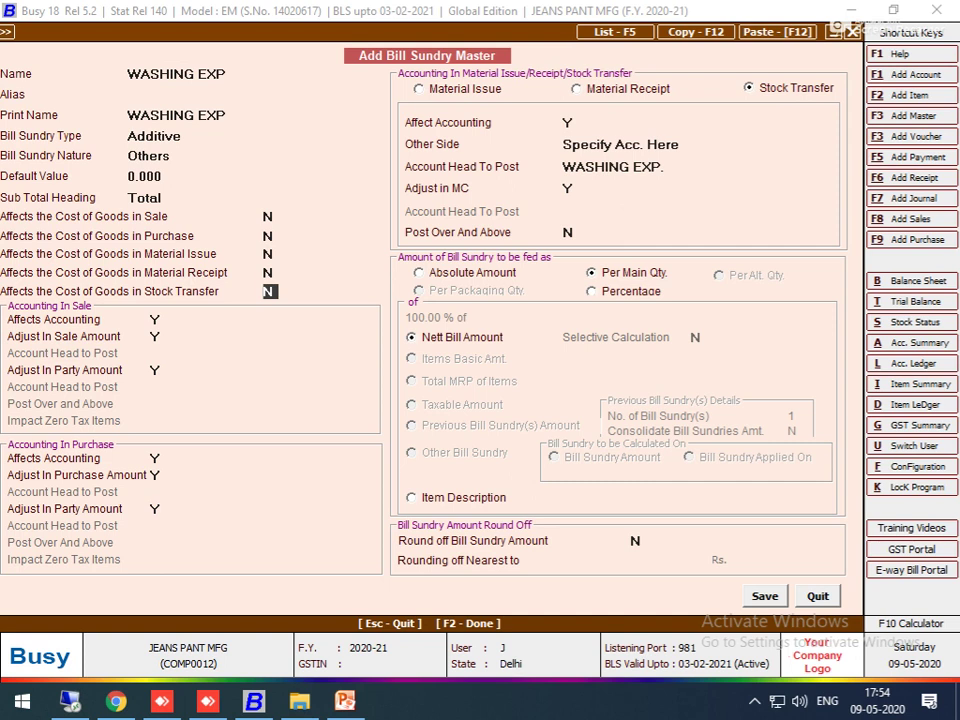
text(Y)
key(F2)
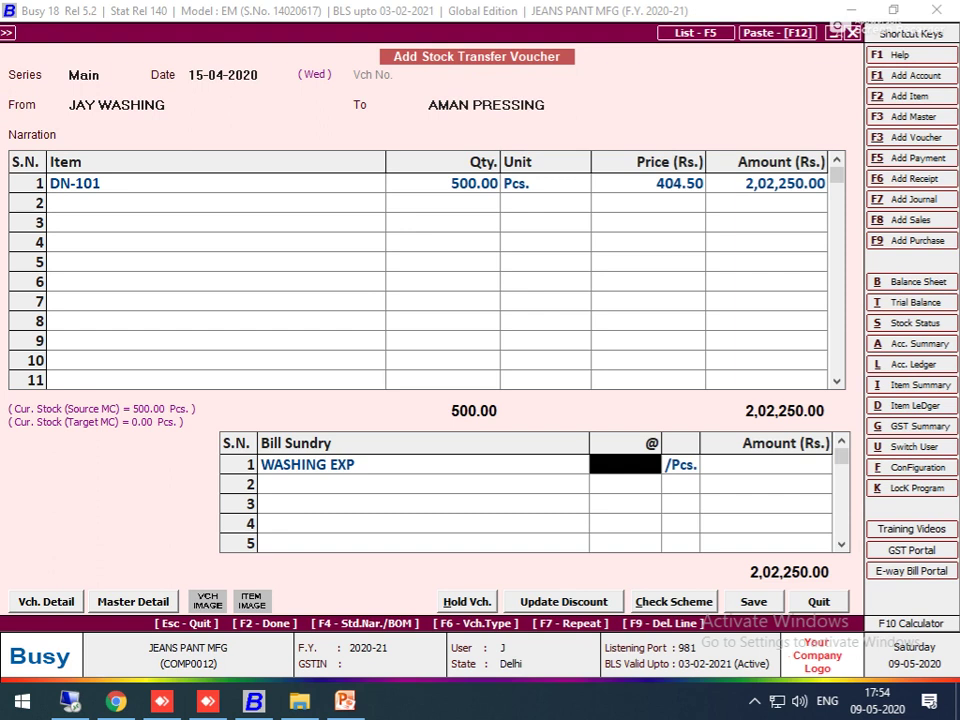
Charge WASHING EXP at 25 per piece and save the transfer voucher with JAY WASHING's amount posted on account
text(25)
key(Return)
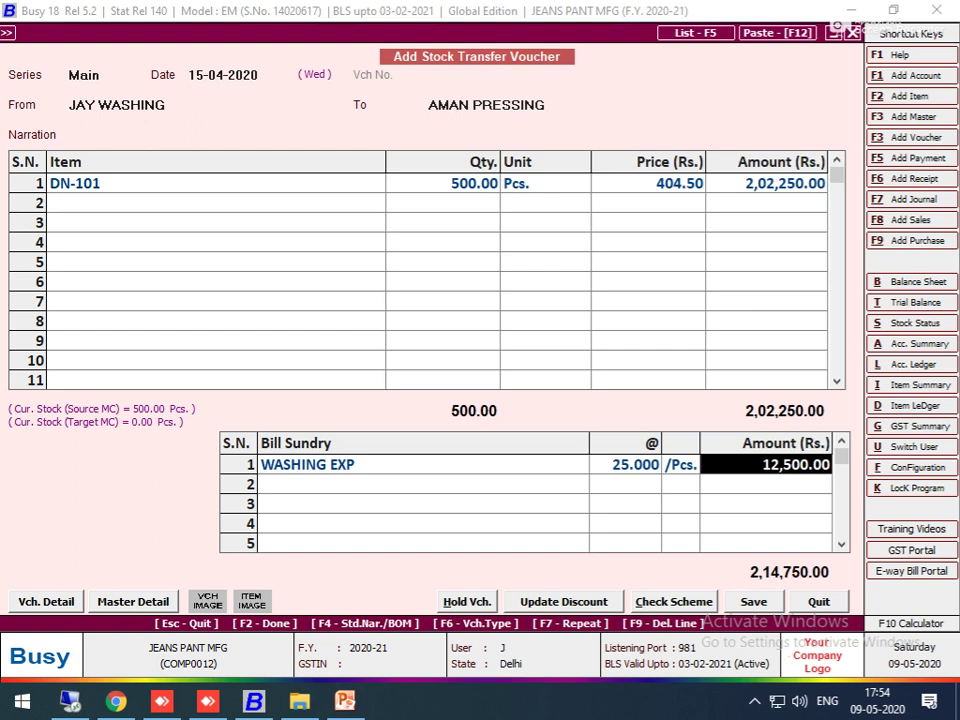
key(Return)
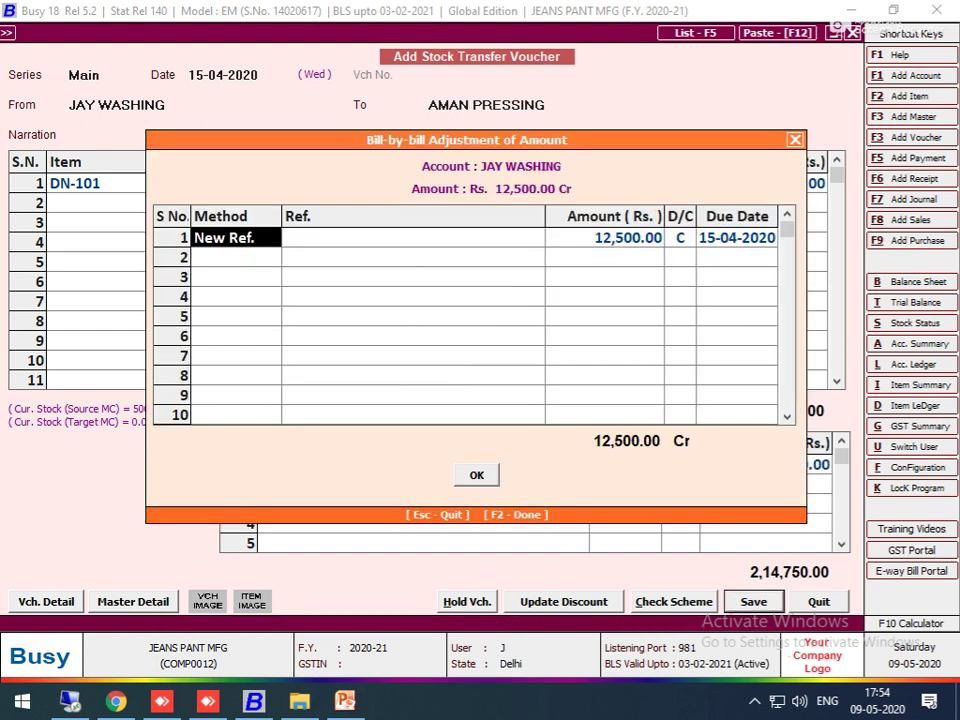
key(Return)
key(Return)
key(Return)
key(F10)
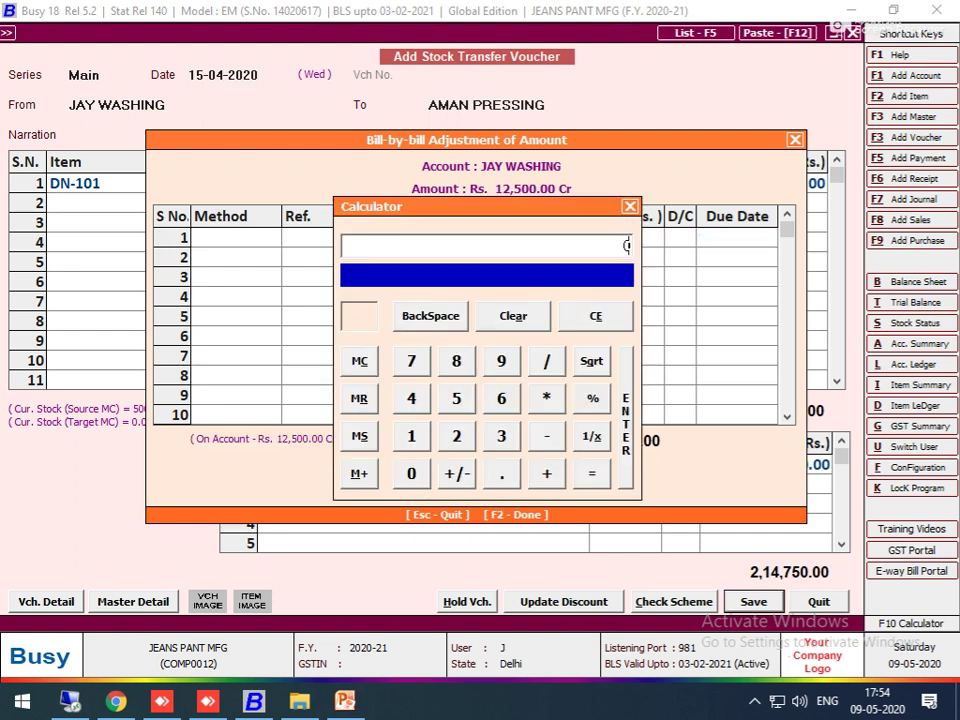
key(Escape)
key(Escape)
key(Escape)
key(Escape)
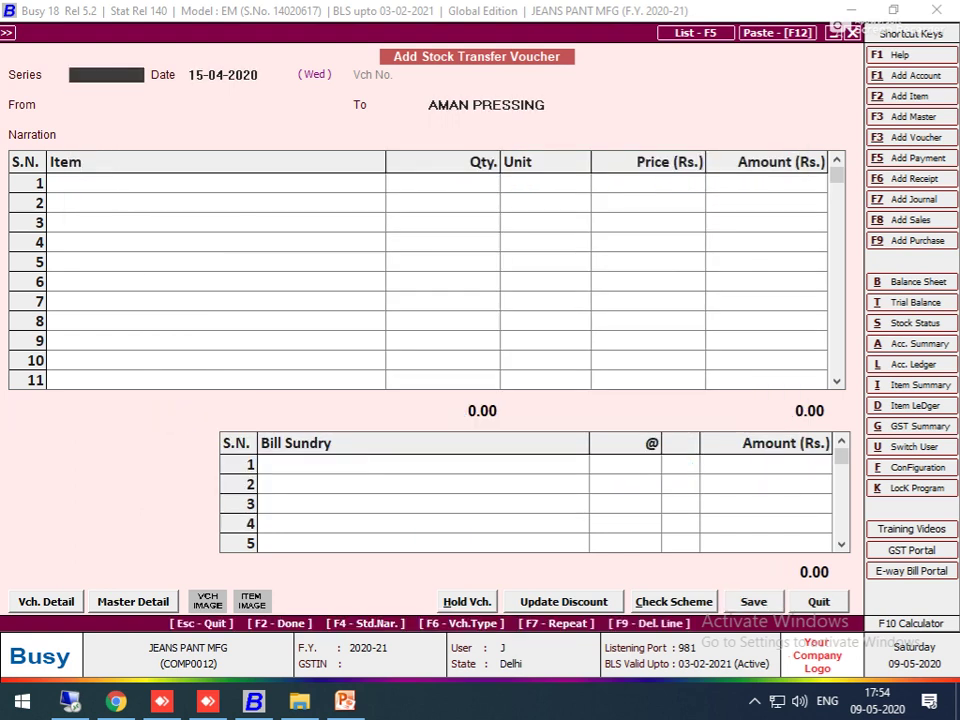
List the stock transfer vouchers of all series from 1-4-2020 to 15-4-2020, examine the JAY WASHING entry, and close the list
key(Return)
key(Down)
key(Down)
key(Return)
key(Return)
key(Return)
key(Return)
key(Return)
key(Return)
key(Return)
key(Down)
key(Down)
key(Down)
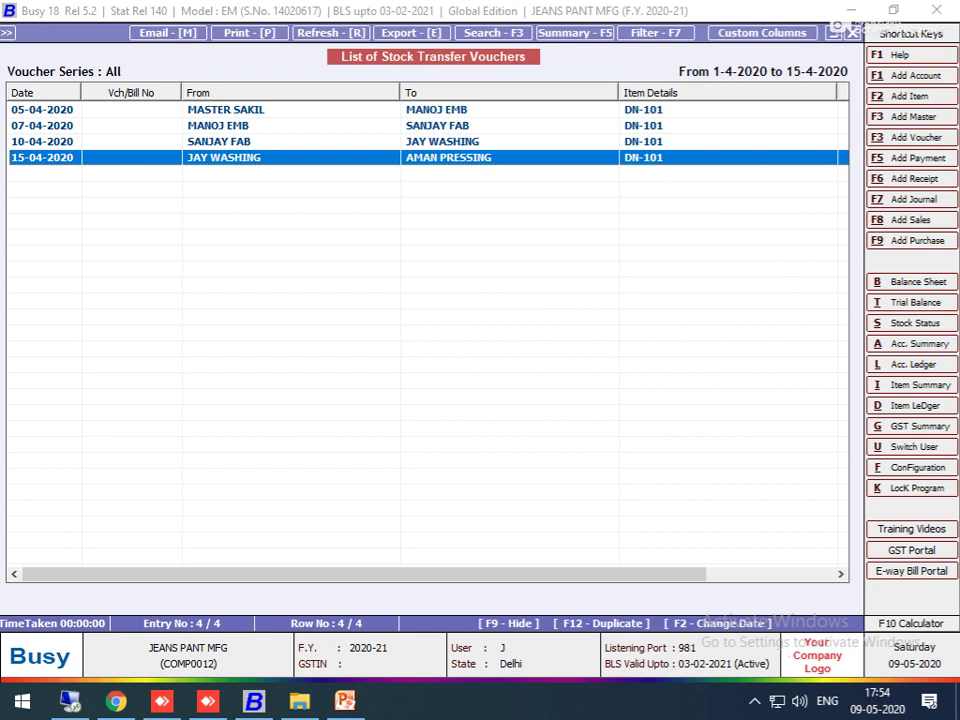
key(Escape)
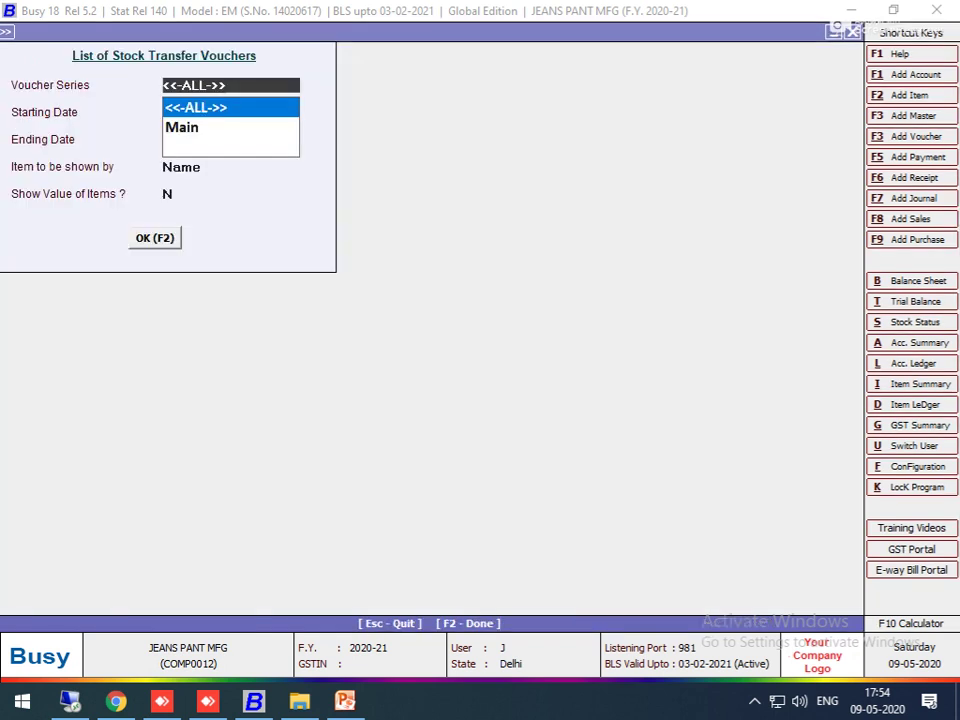
Review the production process flowchart in PowerPoint, return to Busy, and close the voucher list options
key(alt+Tab)
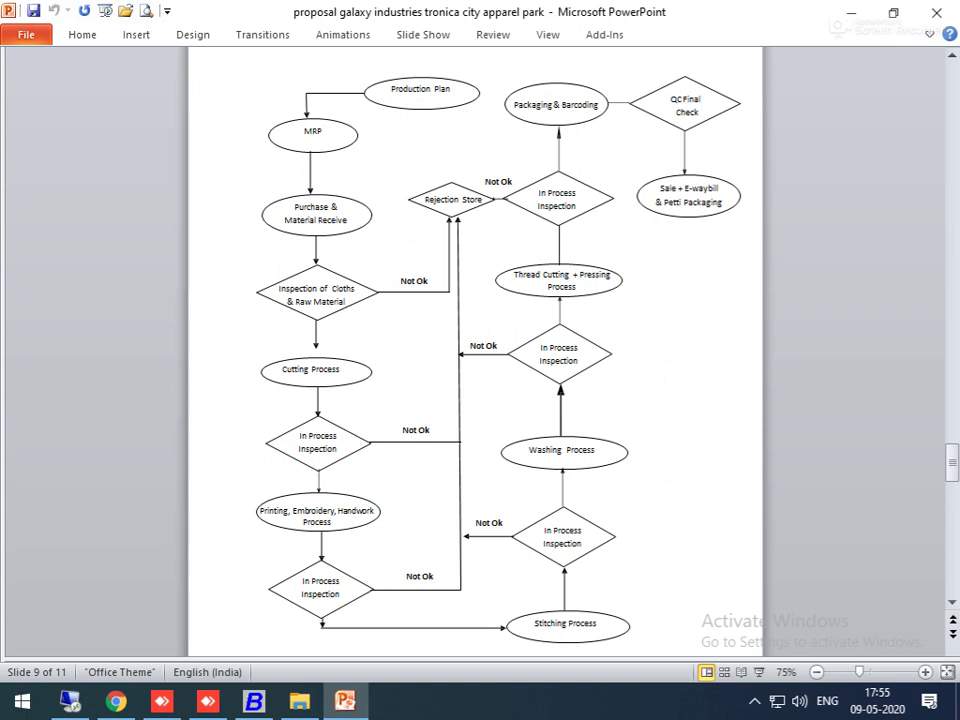
key(alt+Tab)
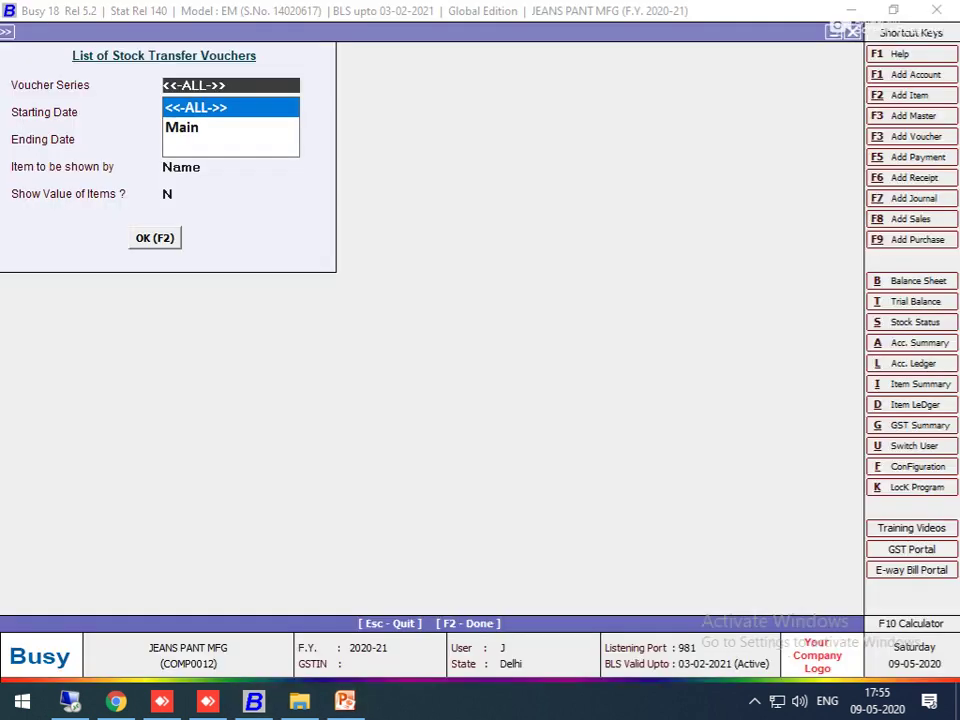
key(Escape)
Start a Main series stock transfer voucher dated 15-04-2020 from AMAN PRESSING to Main Store
key(Up)
key(Up)
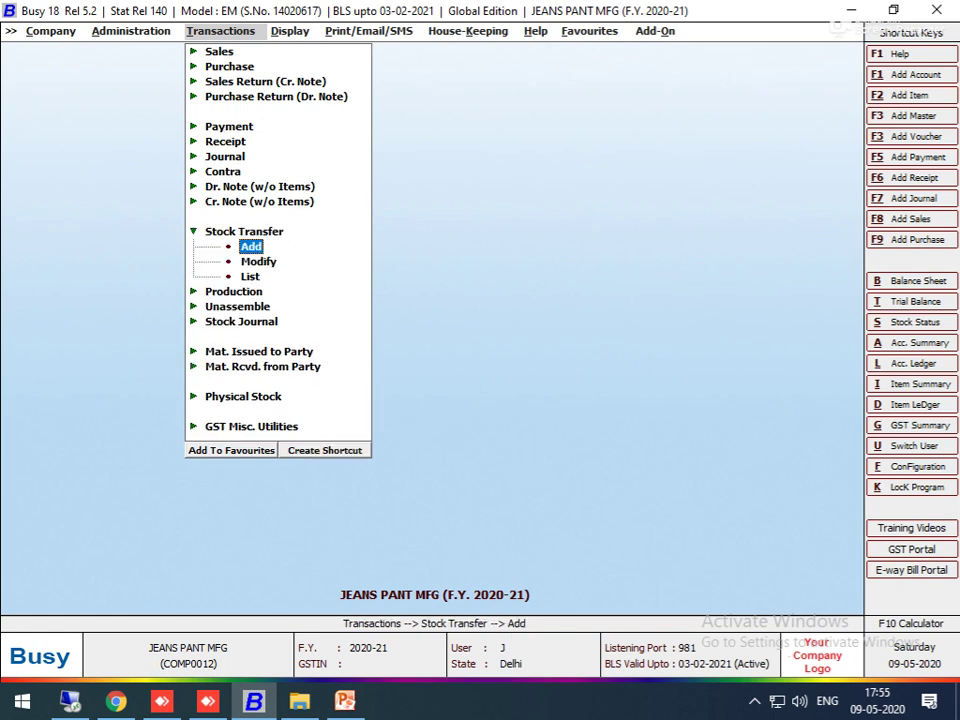
key(Return)
key(Return)
key(Return)
key(Down)
key(Down)
key(Up)
key(Up)
key(Return)
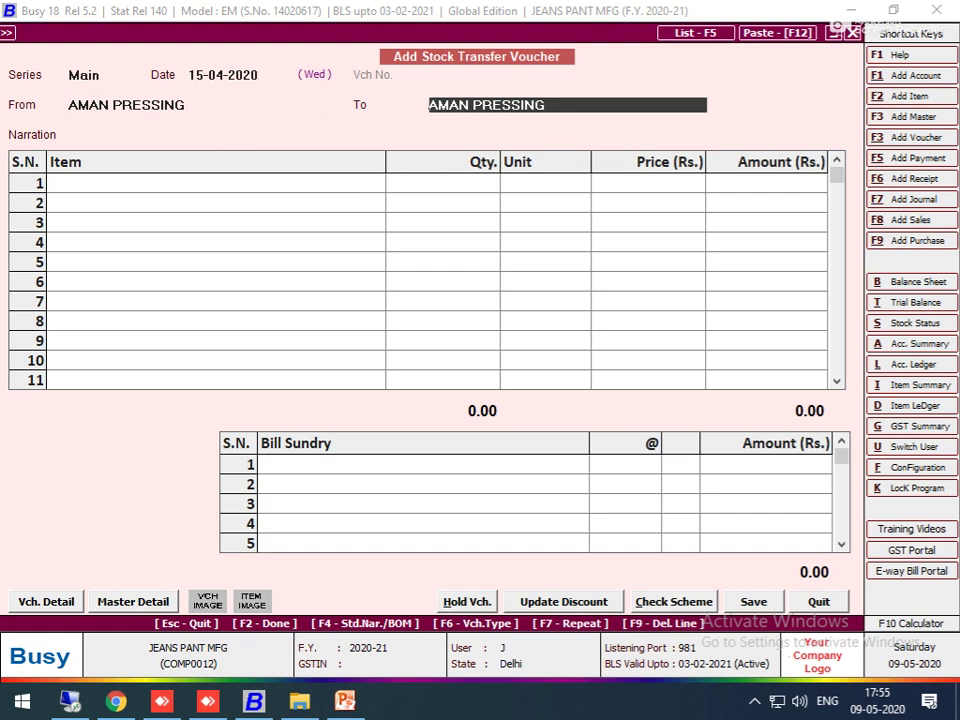
text(MA)
key(Return)
Enter item DN-101 with a quantity of 500 Pcs. at 404.50 and finish the item list
key(Down)
key(Down)
key(Return)
text(500)
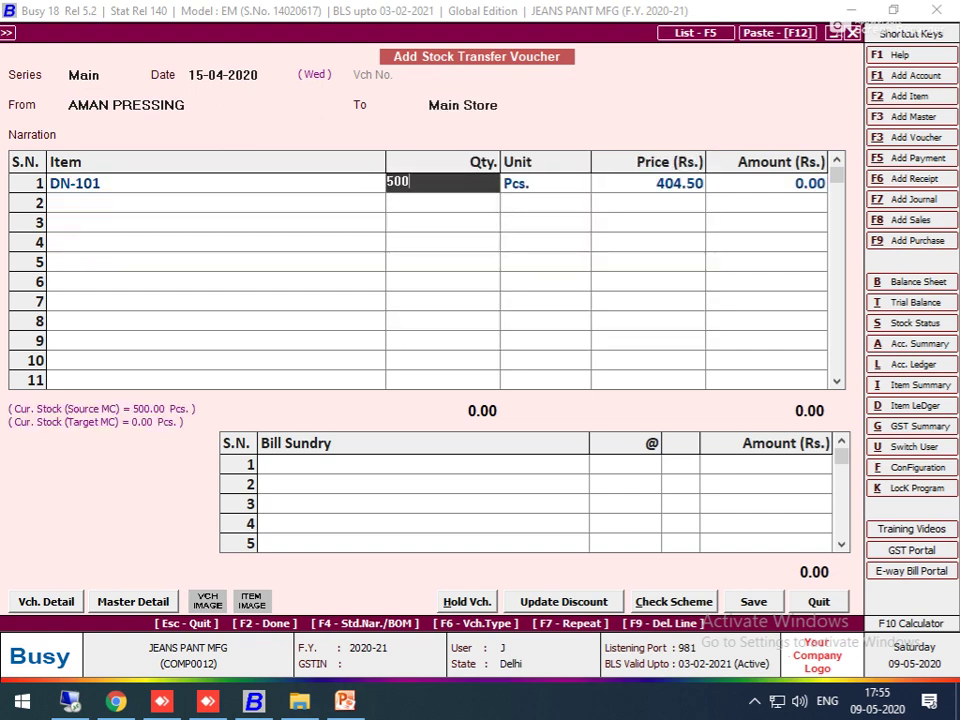
key(Return)
key(Return)
key(Return)
key(Return)
key(Return)
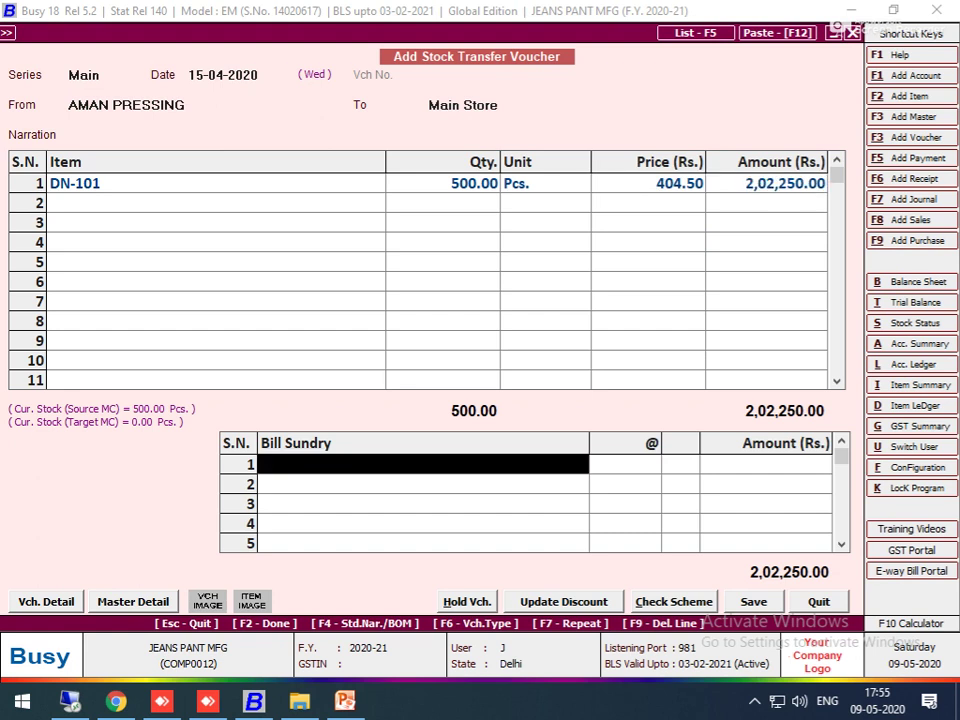
Create a bill sundry named PRESSING RATE with type Additive, nature Others, and sub total heading Total
key(F3)
text(PRESSING RATE)
key(Return)
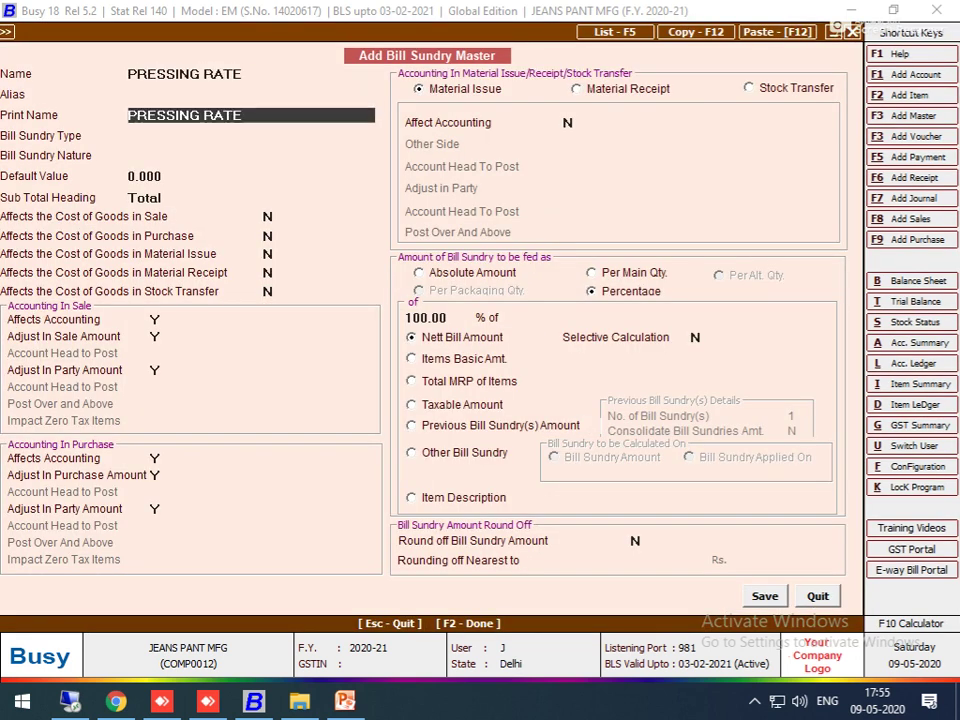
key(Return)
key(Return)
key(Return)
key(Return)
key(Return)
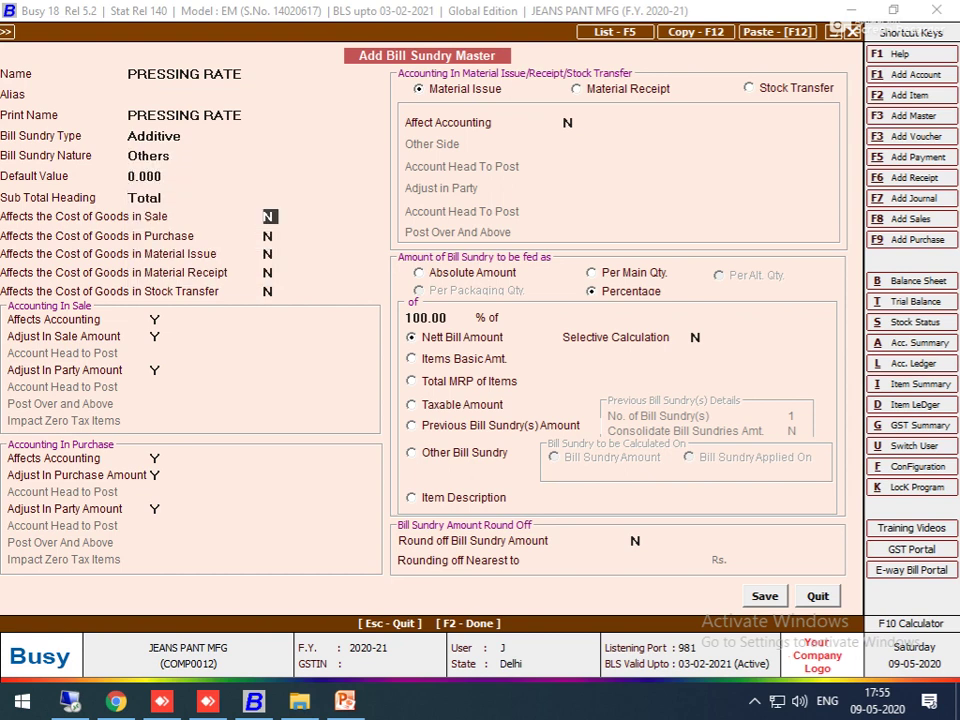
Make the bill sundry affect goods cost and accounting in stock transfer, with the other side's account specified here
key(Return)
key(Return)
key(Return)
key(Return)
text(y)
key(Return)
key(Return)
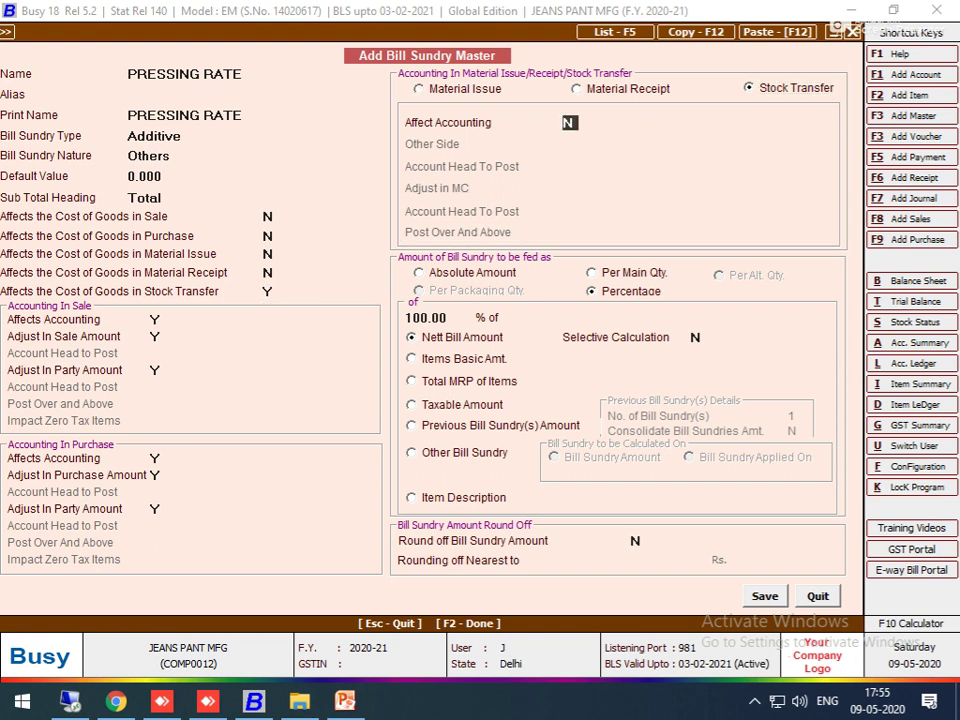
text(y)
key(Return)
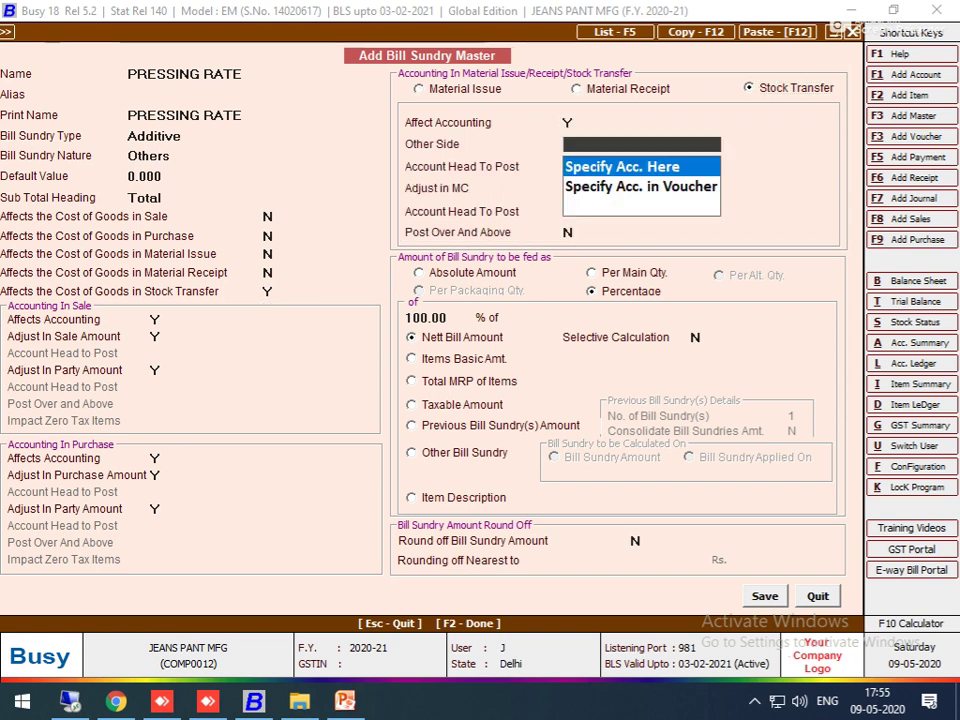
key(Return)
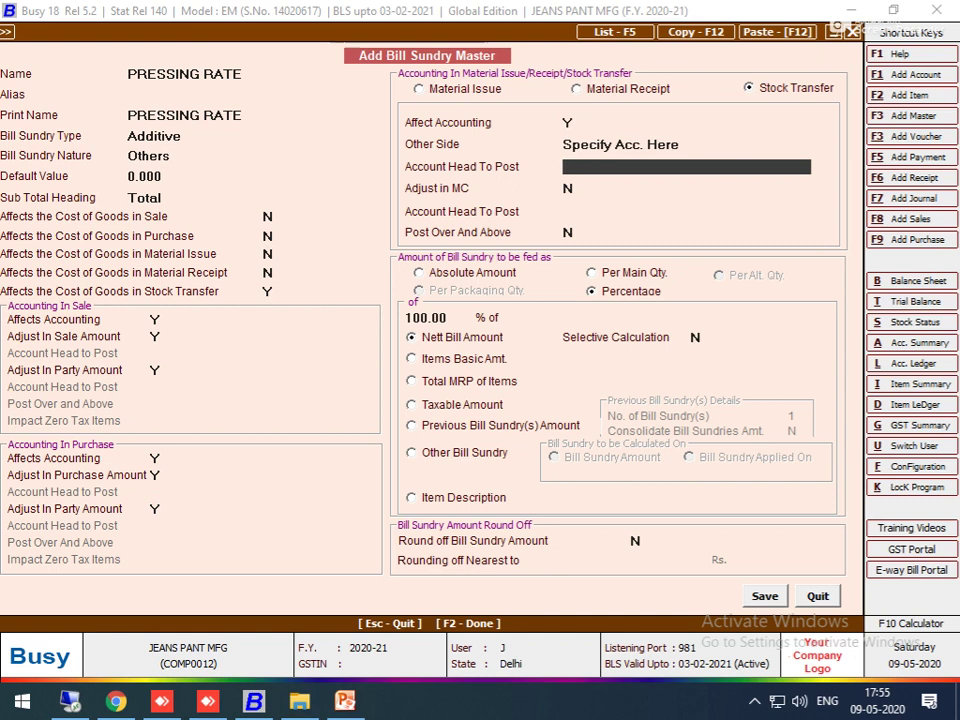
Create and save a PRESSING EXP. account under Expenses (Direct/Mfg.), GST Applicable, and use it as the account head to post
key(alt+F1)
text(PRESSING EXP.)
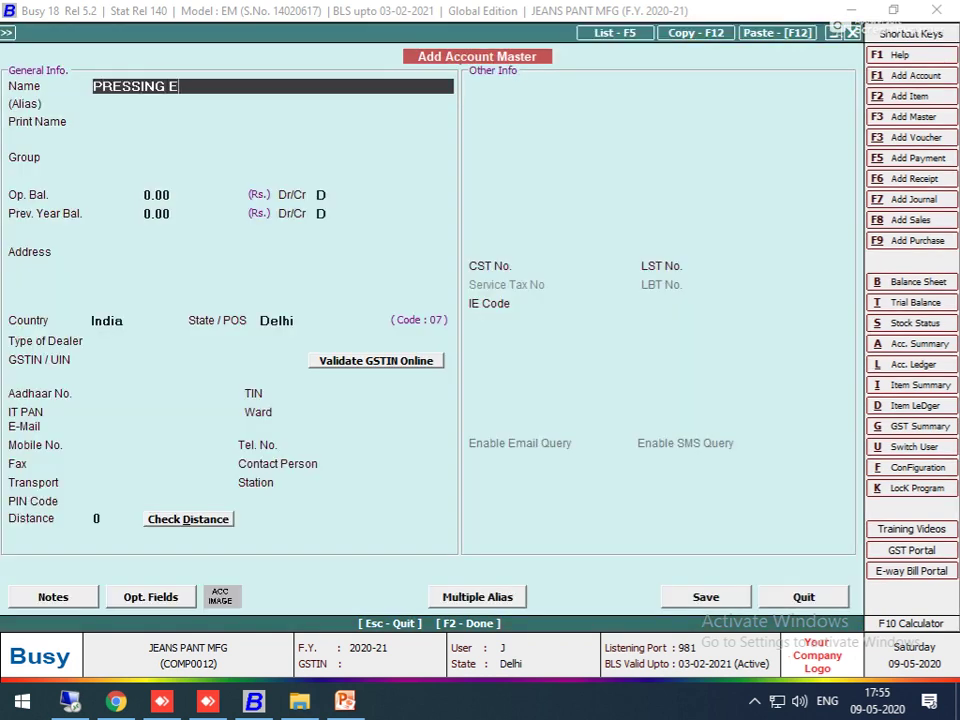
key(Return)
key(Return)
key(Return)
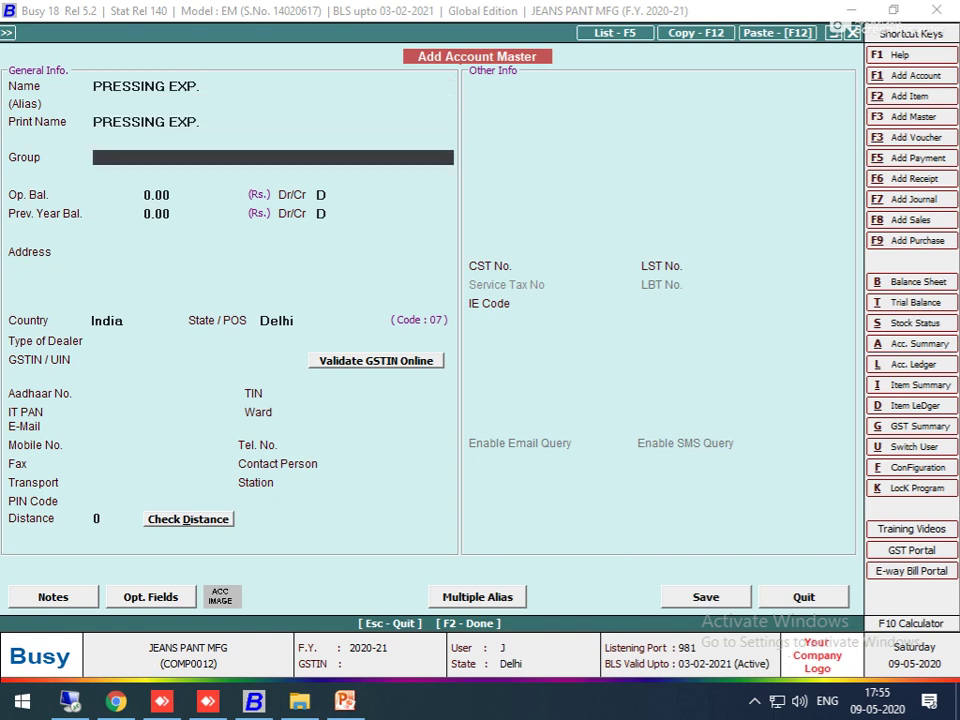
key(Return)
key(Return)
key(Return)
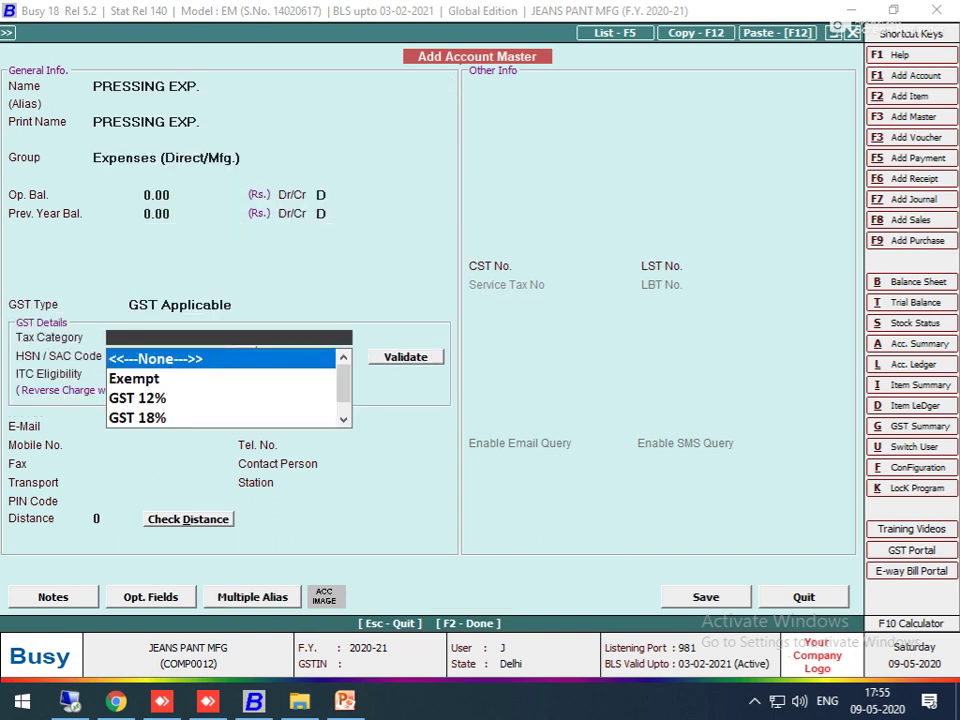
key(Return)
key(F2)
key(Return)
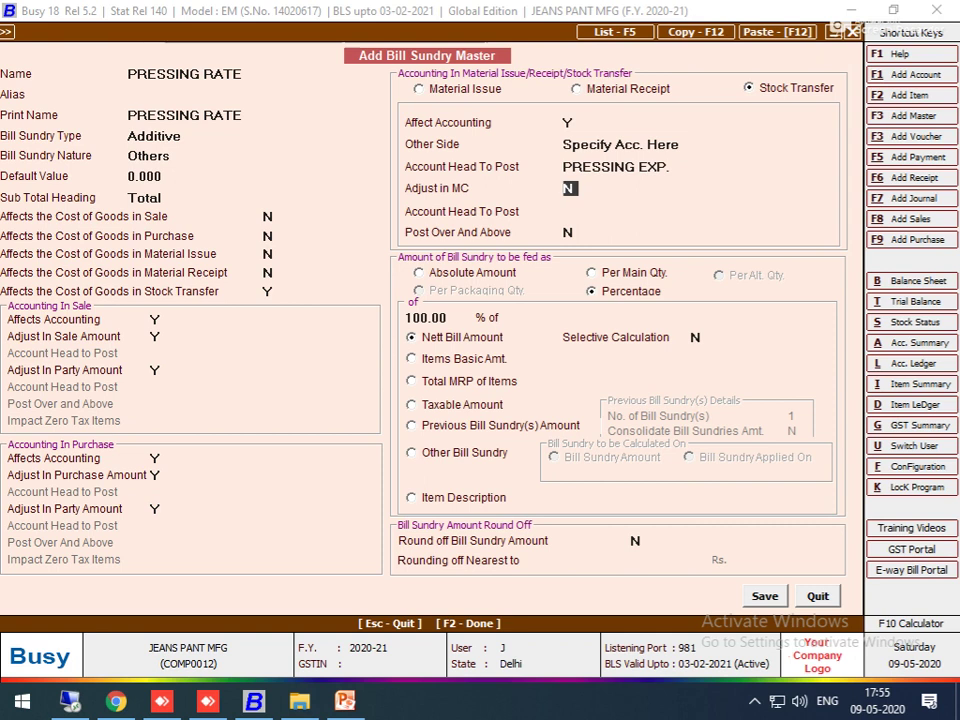
Enable Adjust in MC and Post Over And Above, feed the amount per main quantity, and save the bill sundry
key(y)
key(Return)
key(y)
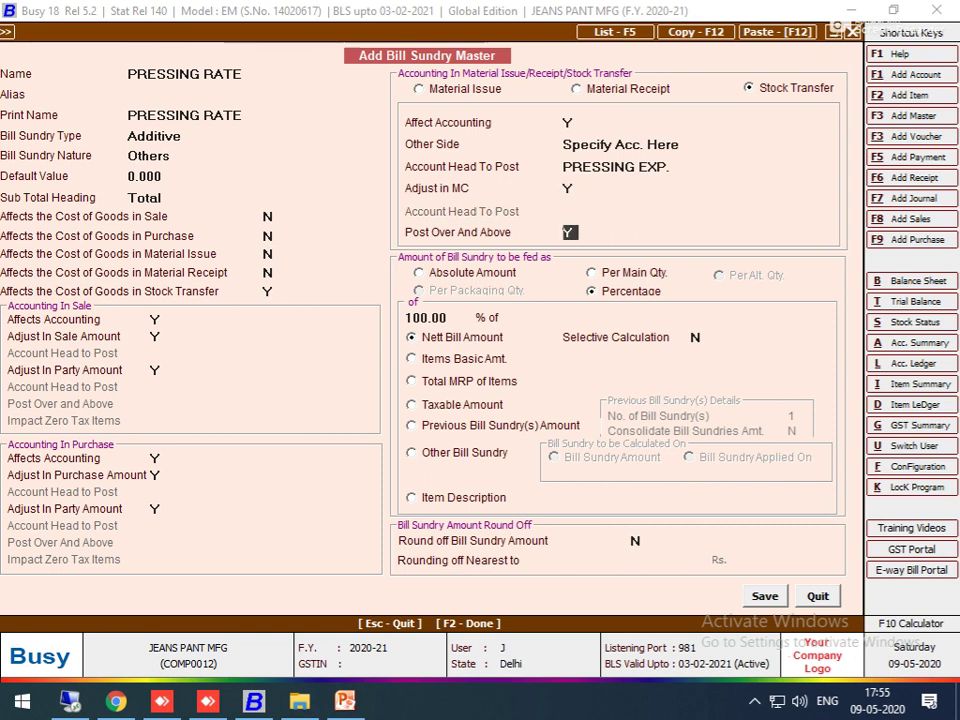
key(Return)
key(Up)
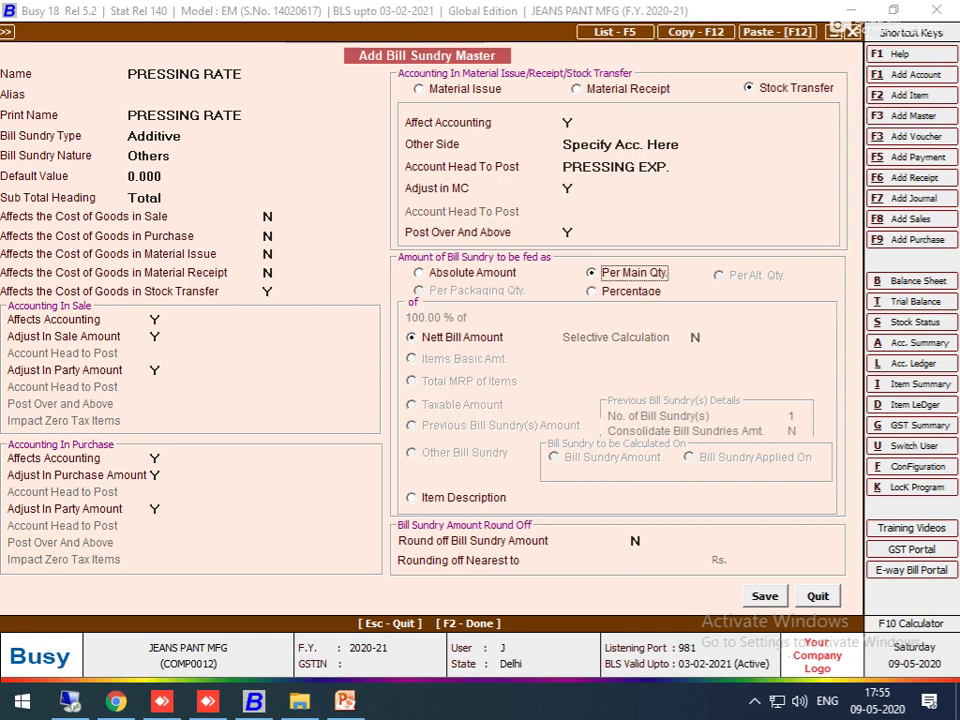
key(F2)
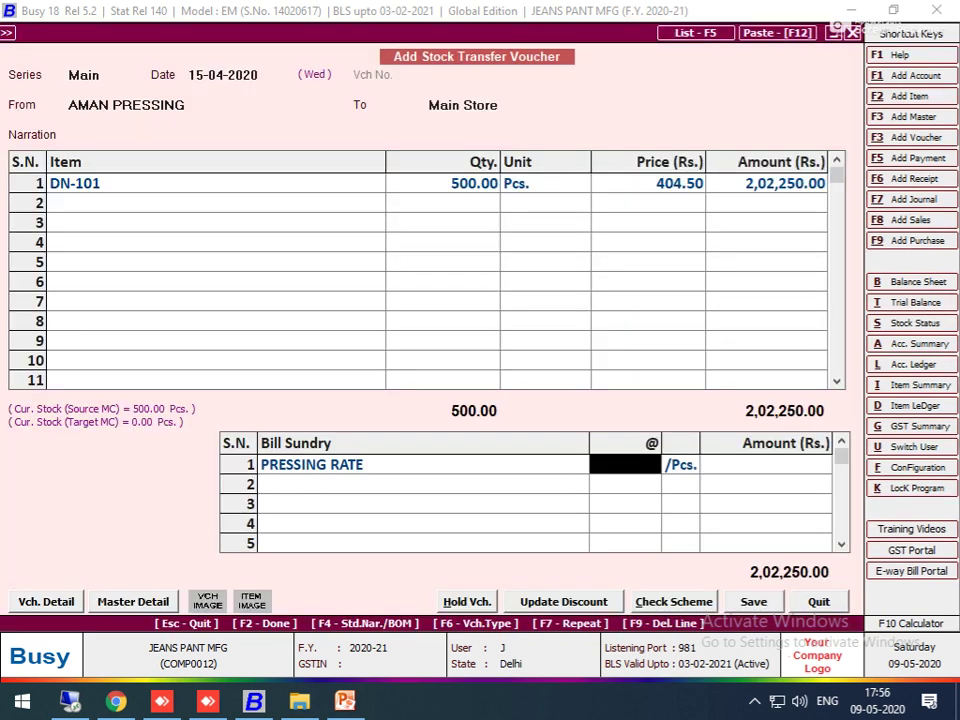
Charge PRESSING RATE at 2.5 per piece and save the transfer voucher with MANA PRESSING's amount posted on account
text(2.5)
key(Return)
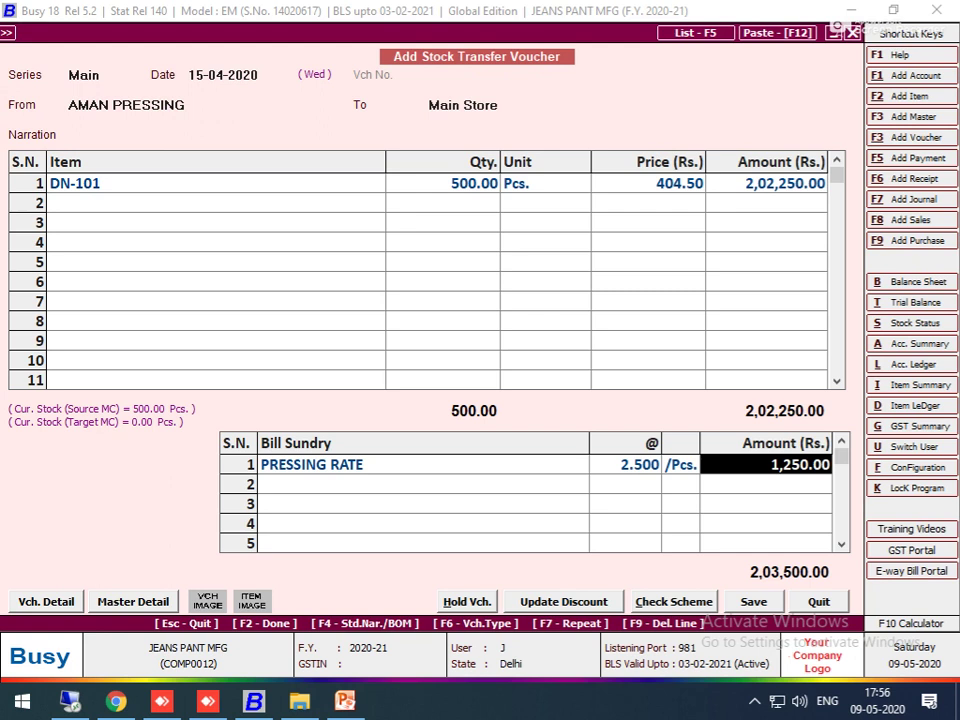
key(F2)
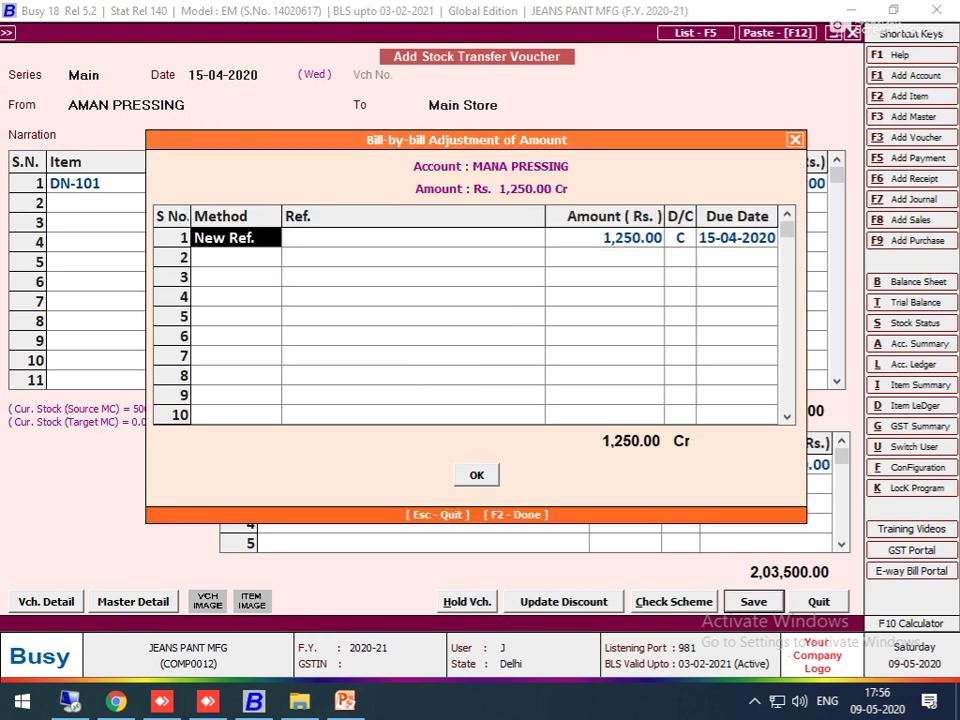
key(F10)
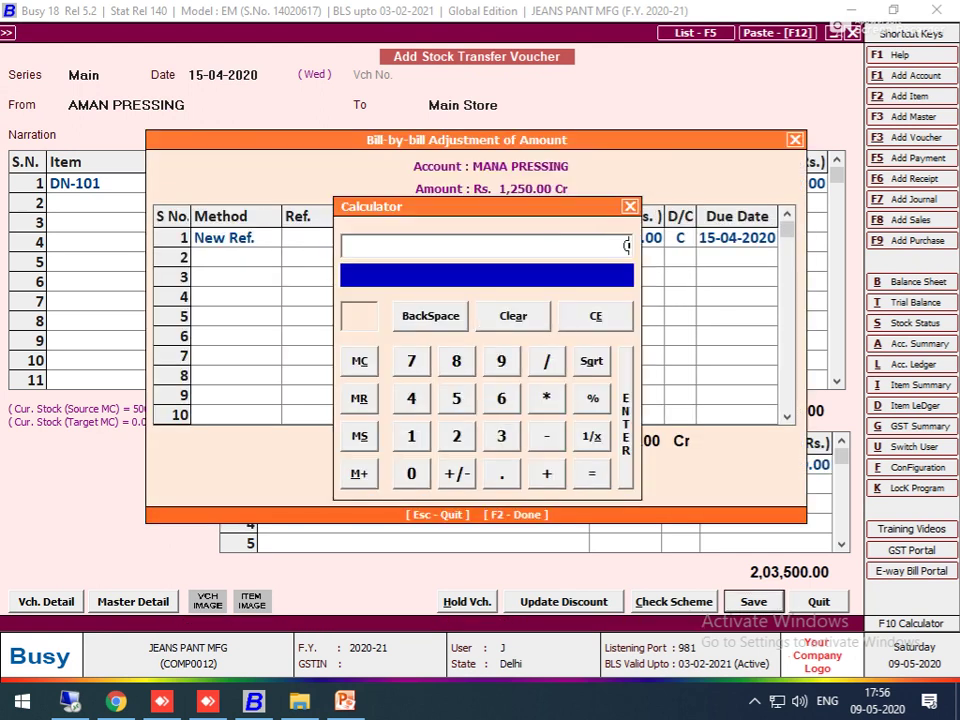
key(Escape)
key(F2)
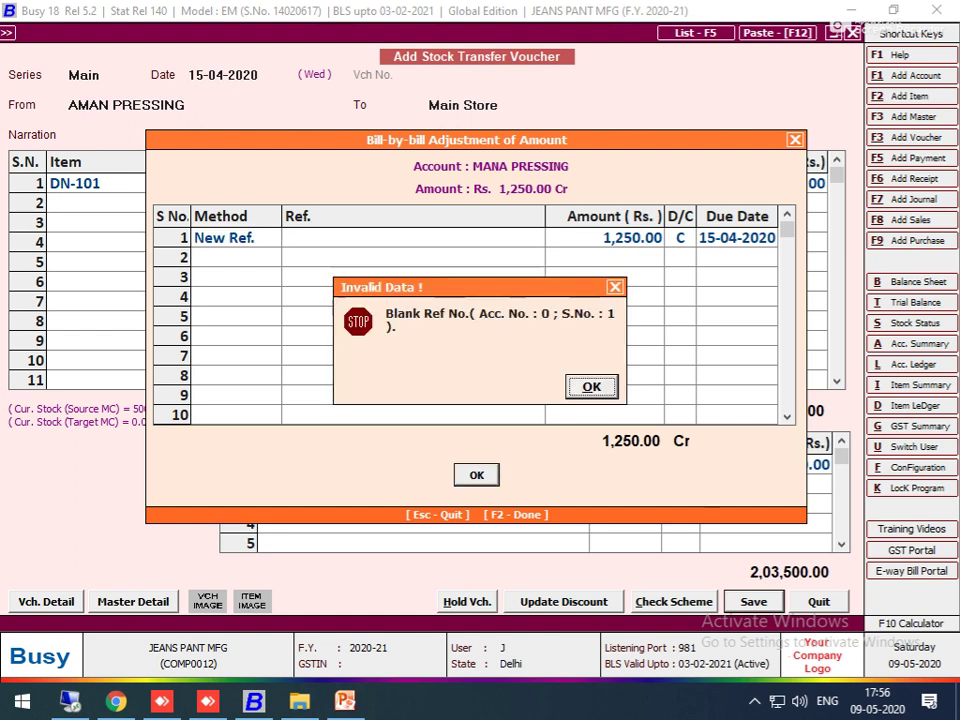
key(Return)
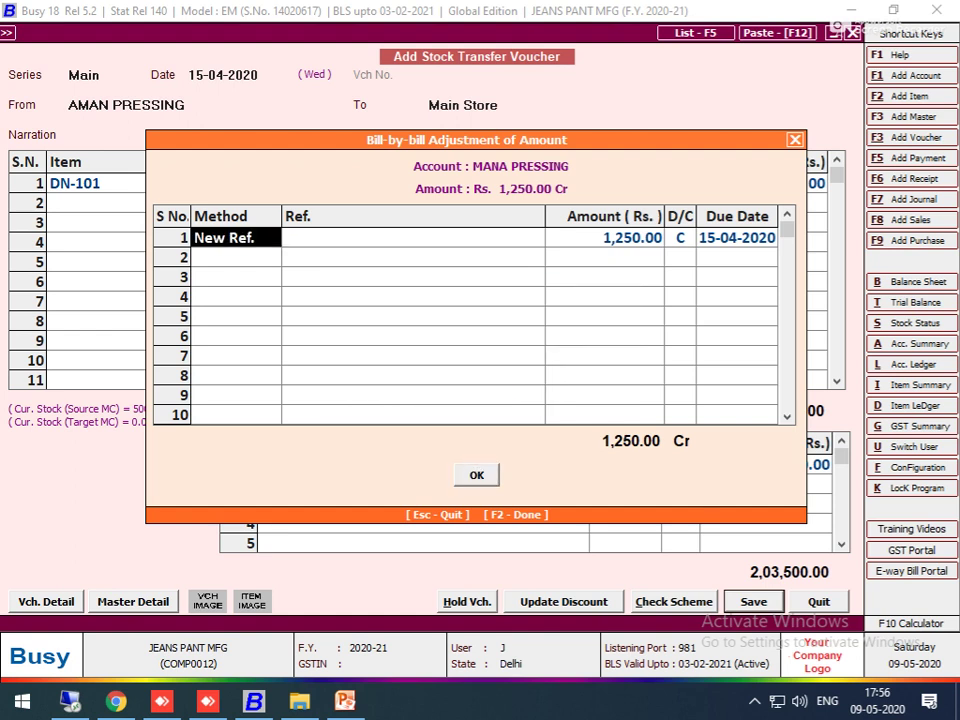
key(F10)
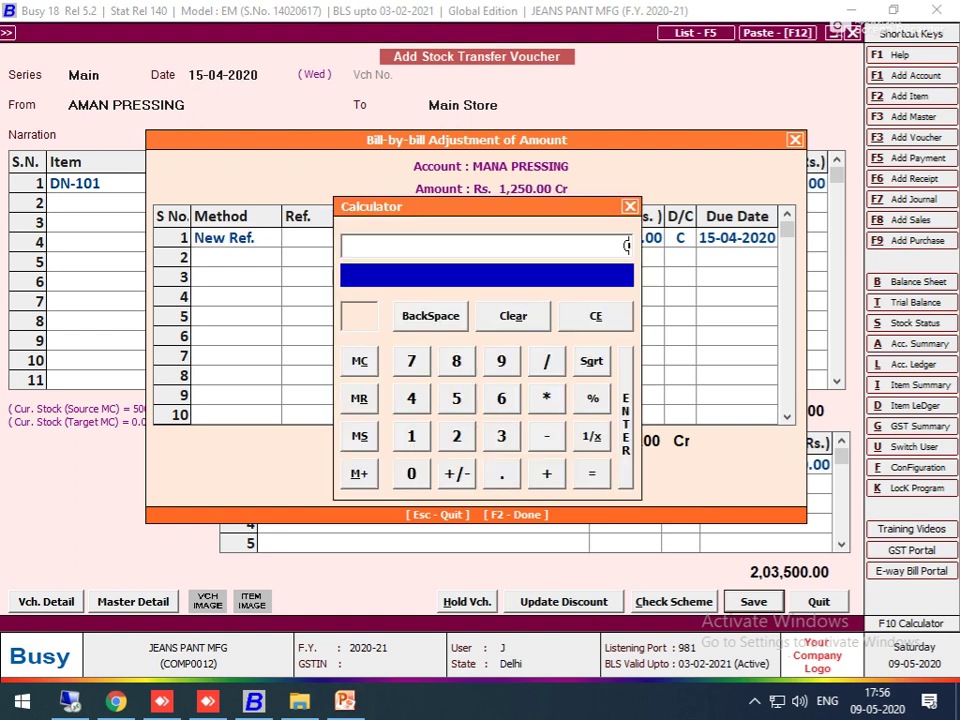
key(Escape)
key(Delete)
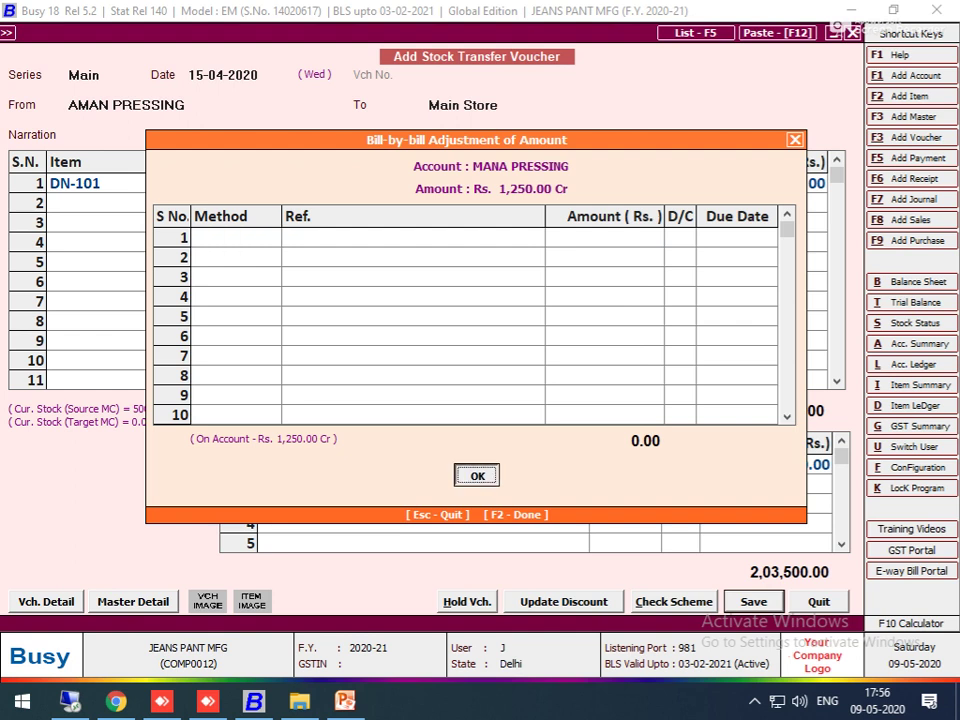
key(F2)
List all stock transfer vouchers from 1-4-2020 to 15-4-2020, examine the AMAN PRESSING to Main Store entry, and close the list
key(Escape)
key(Escape)
key(Down)
key(Up)
key(Return)
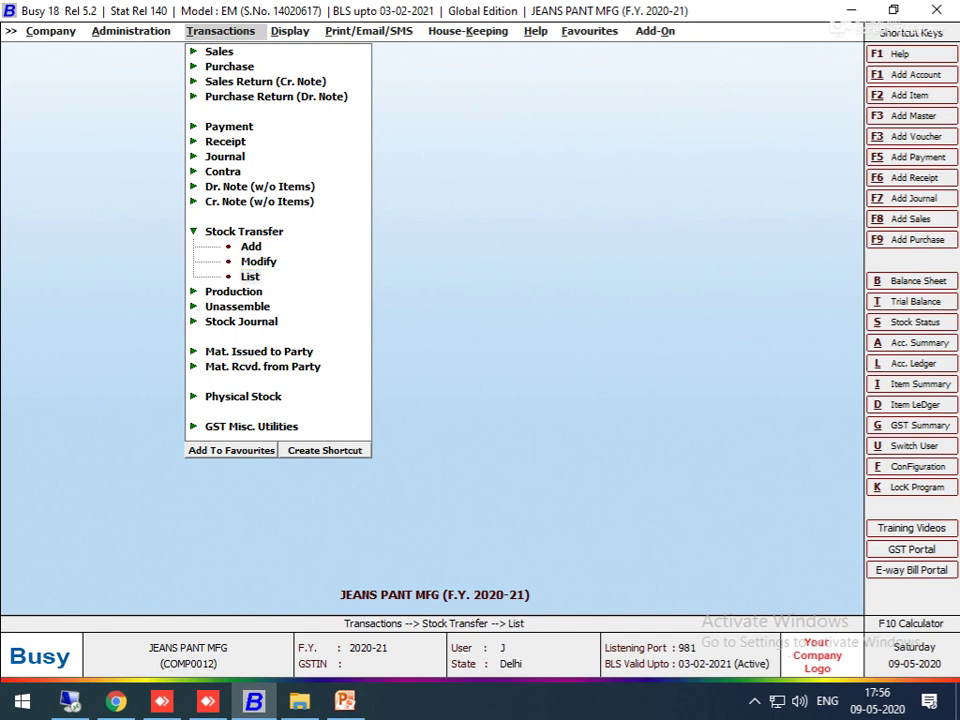
key(Return)
key(Return)
key(Return)
key(Return)
key(Return)
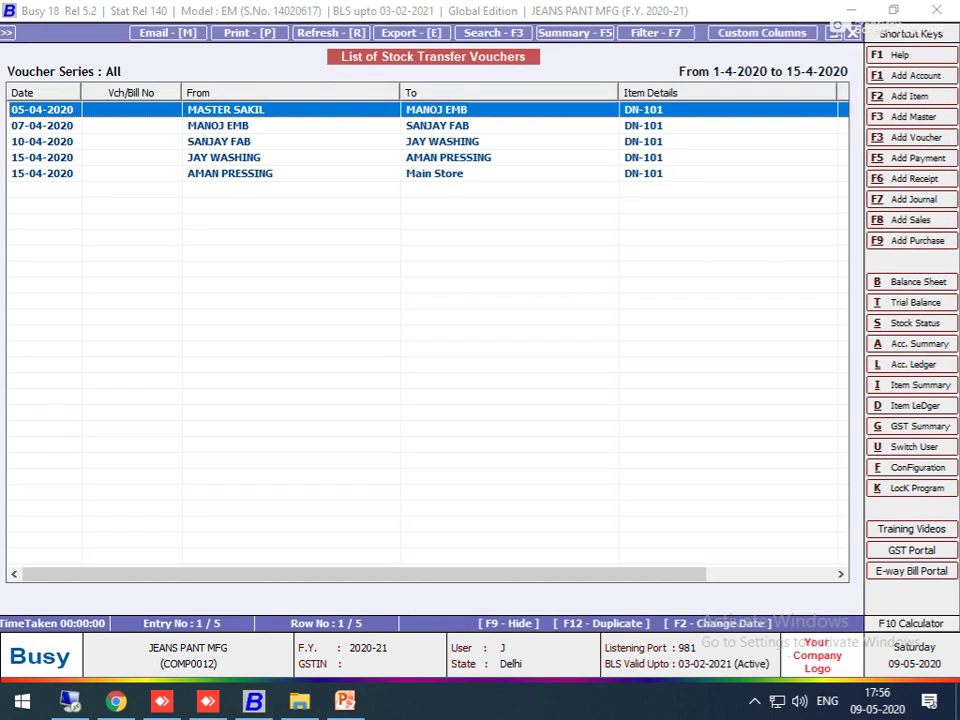
key(Down)
key(Down)
key(Down)
key(Down)
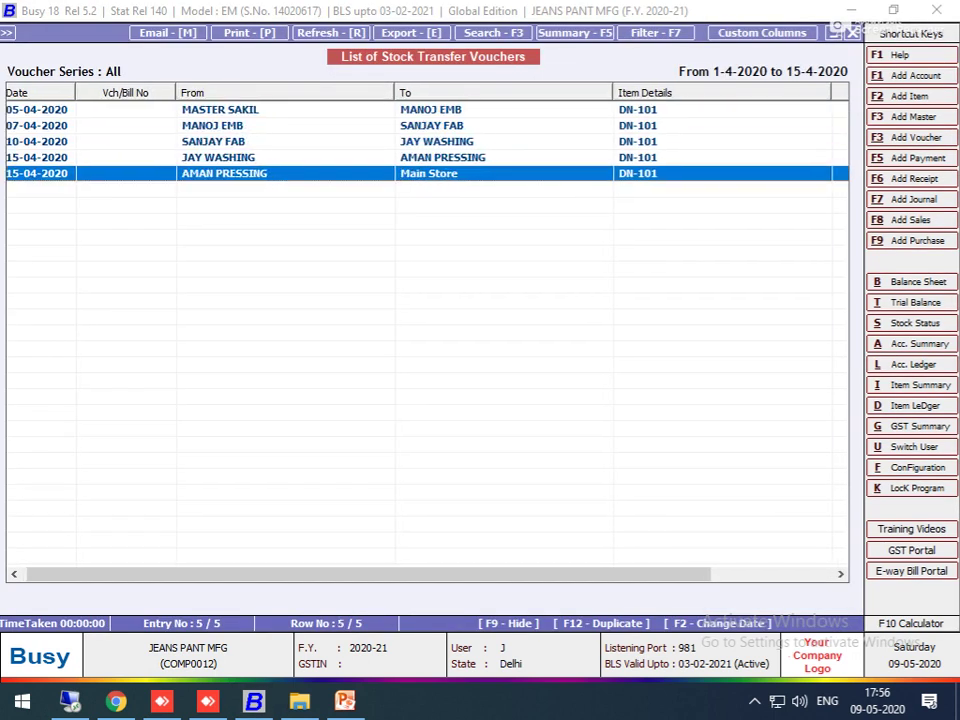
key(Escape)
key(Escape)
key(Escape)
Examine the columnar material centre-wise stock status of DN-101 as on 15-04-2020 without item values, and close the report
key(Right)
key(Right)
key(Down)
key(Down)
key(Down)
key(Down)
key(Down)
key(Down)
key(Down)
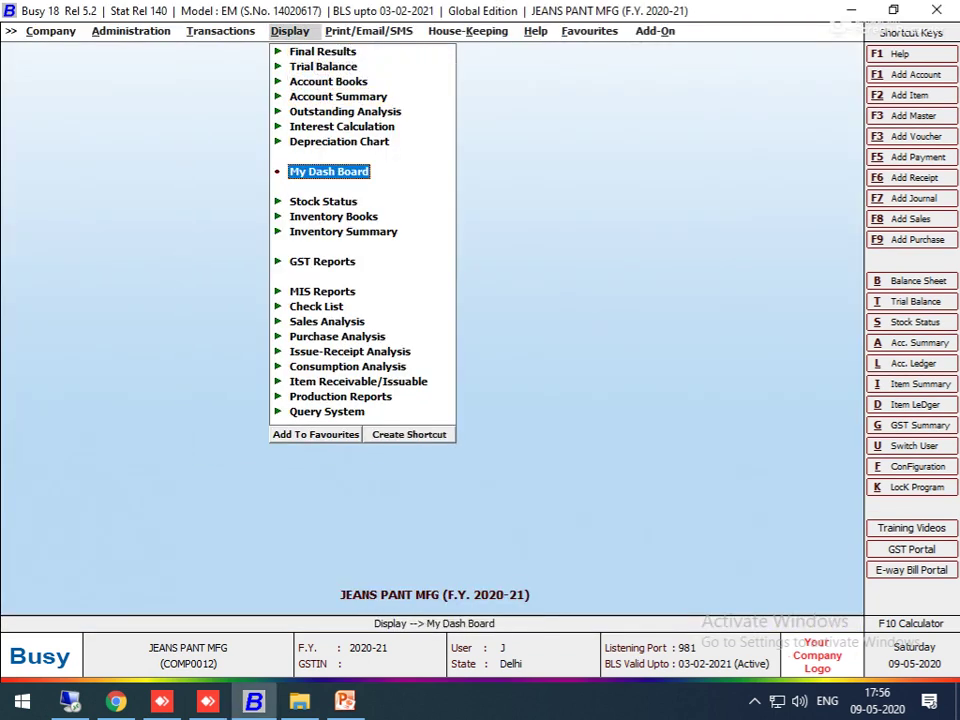
key(Down)
key(Right)
key(Down)
key(Down)
key(Up)
key(Up)
key(Right)
key(Down)
key(Down)
key(Return)
key(Escape)
key(Return)
key(Return)
key(Escape)
key(Right)
key(Right)
key(Return)
key(Return)
key(Return)
key(Return)
key(Return)
key(Return)
key(Return)
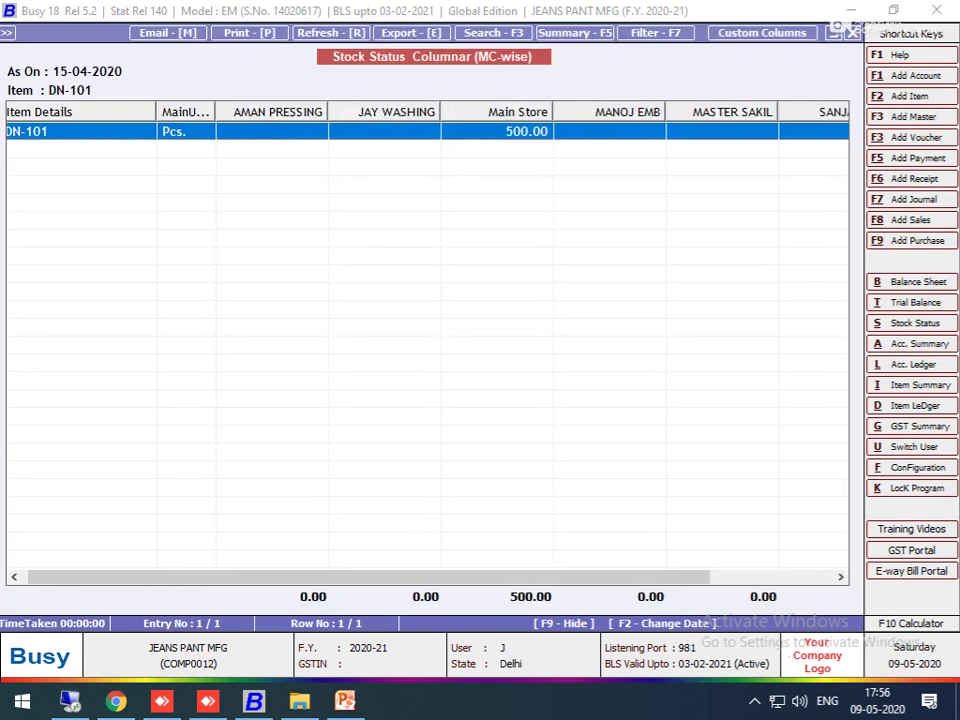
key(Right)
key(Right)
key(Right)
key(Escape)
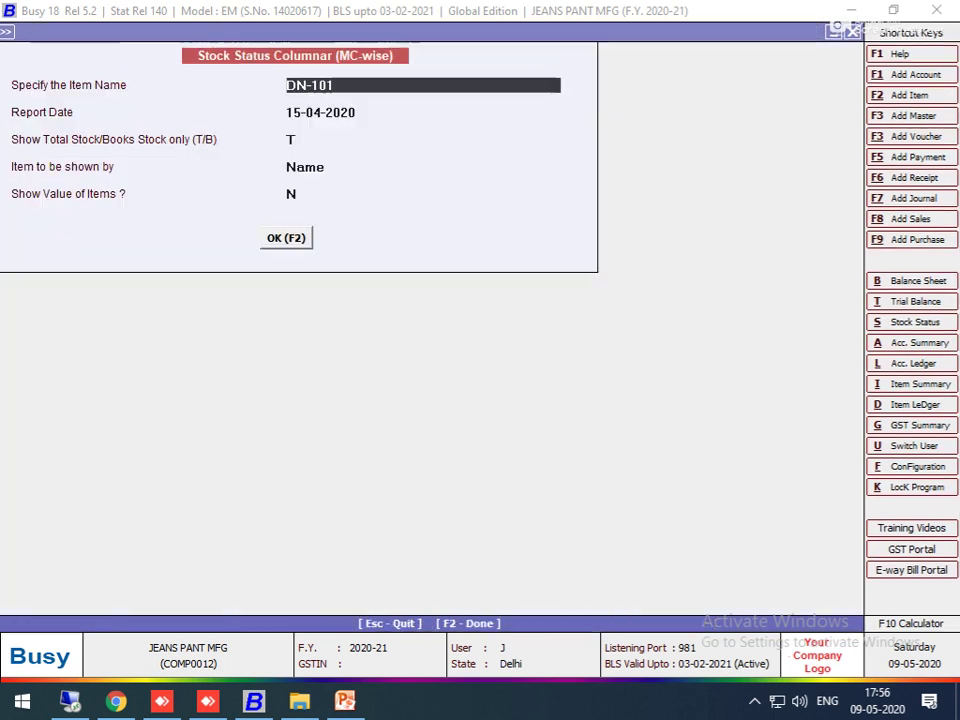
key(Escape)
Open the column configuration of the columnar material centre-wise stock status report
key(Left)
key(Left)
key(Down)
key(Up)
key(Return)
key(Down)
key(Down)
key(Down)
key(Down)
key(Down)
key(Down)
key(Down)
key(Down)
key(Down)
key(Down)
key(Return)
key(Down)
key(Down)
key(Down)
key(Return)
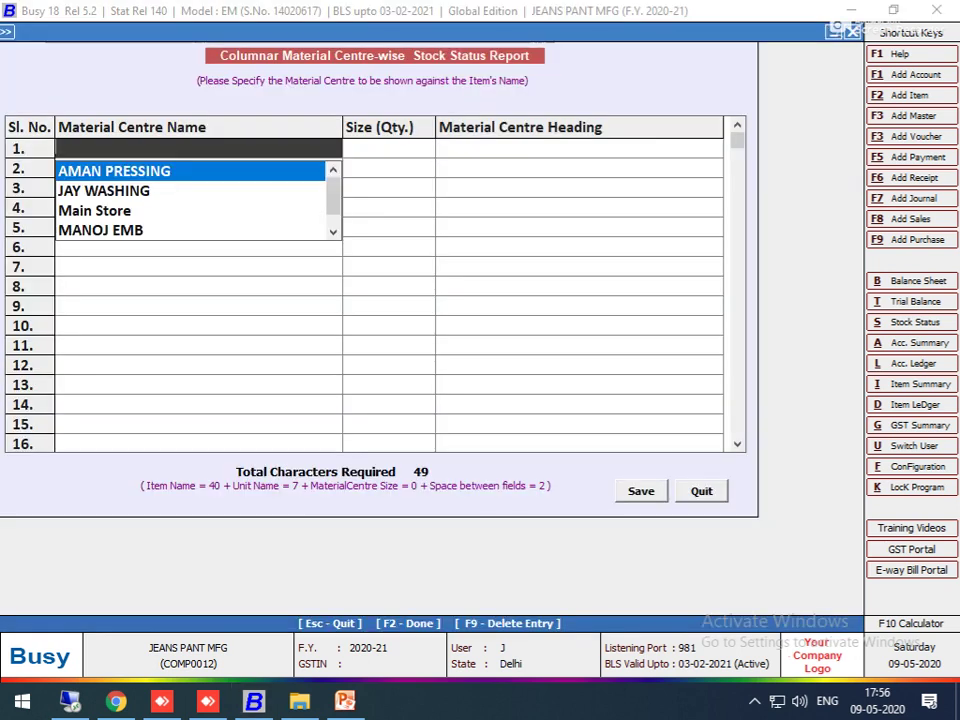
Choose the cutting master's material centre for the report's first column
key(Down)
key(Down)
key(Up)
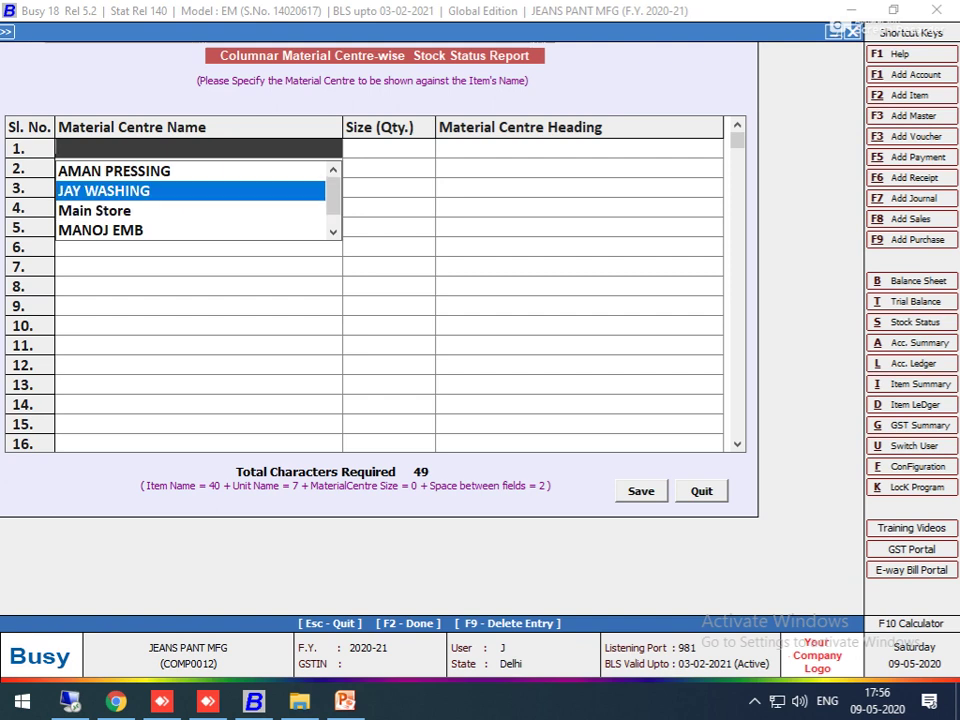
key(Return)
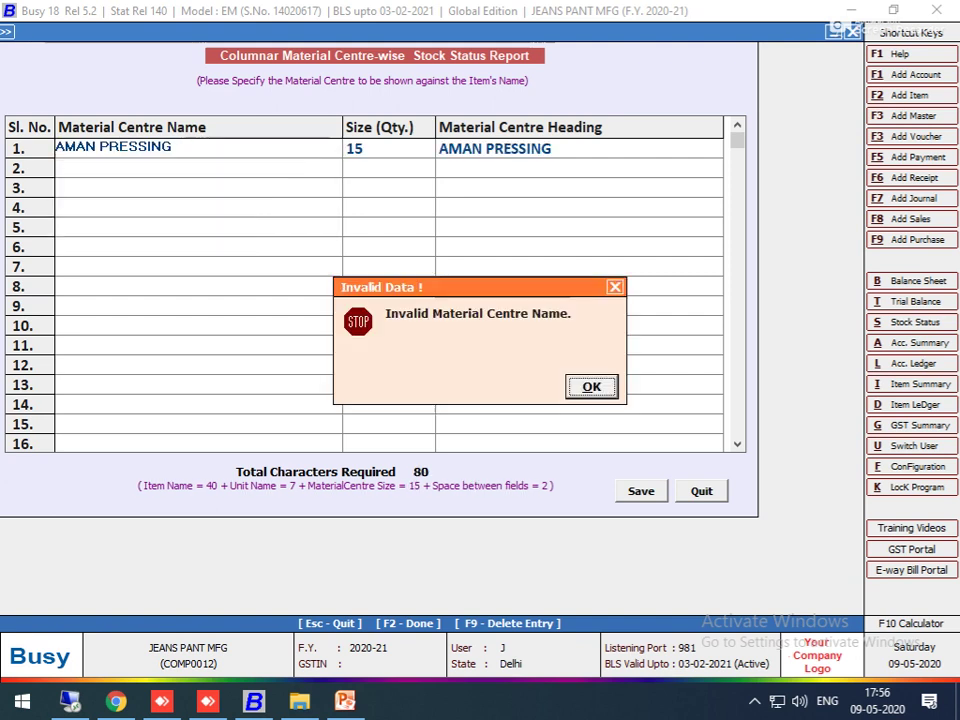
key(Return)
text(mAS)
key(Return)
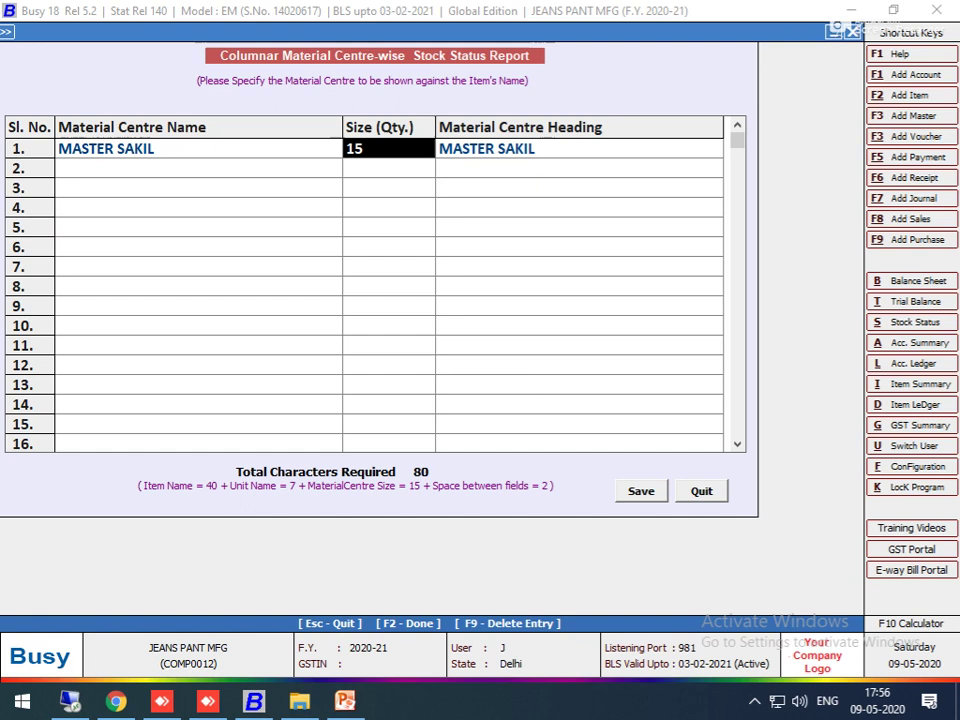
Add MANOJ EMB and SANJAY FAB as the report's second and third material centre columns, each with size 15
key(Return)
key(Return)
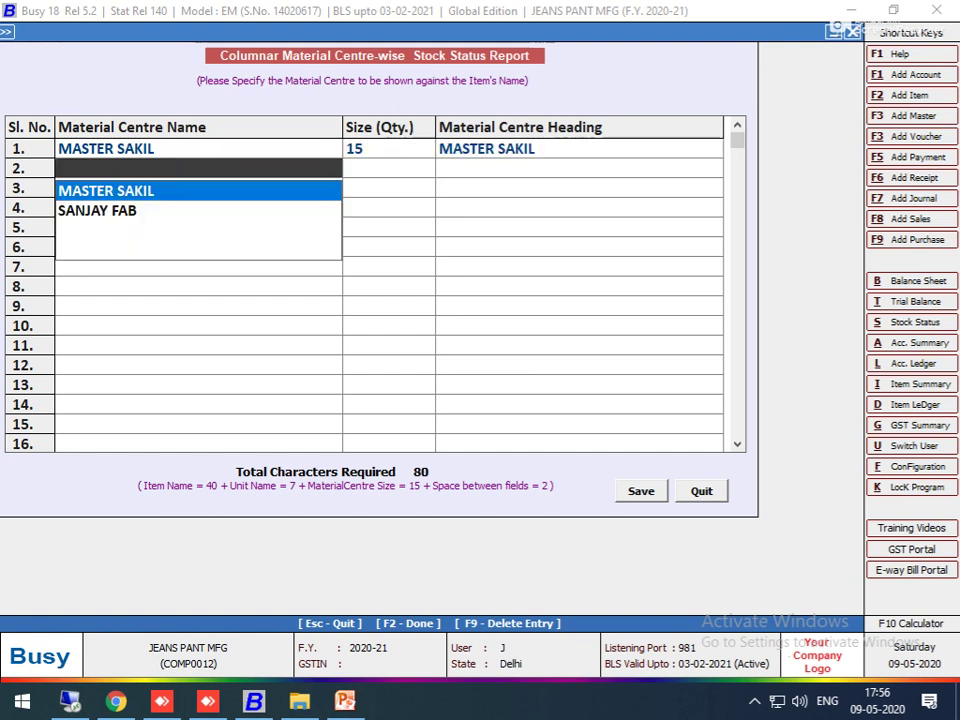
text(EM)
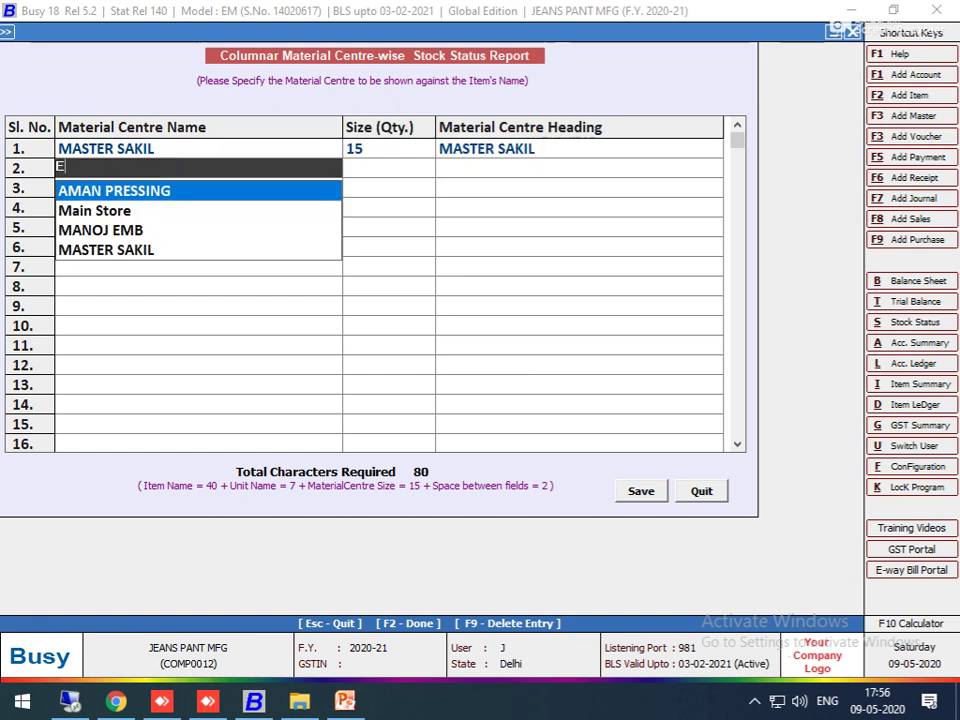
key(Return)
key(Return)
key(Return)
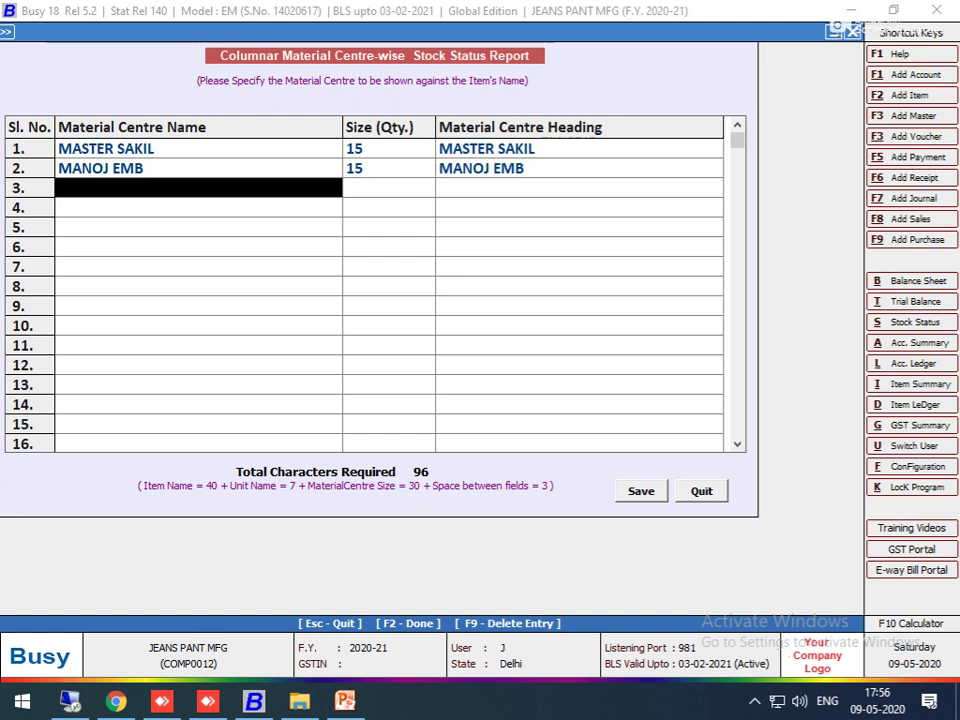
text(FAB)
key(Return)
key(Return)
key(Return)
Add JAY WASHING and AMAN PRESSING as the report's fourth and fifth material centre columns, each with size 15
text(w)
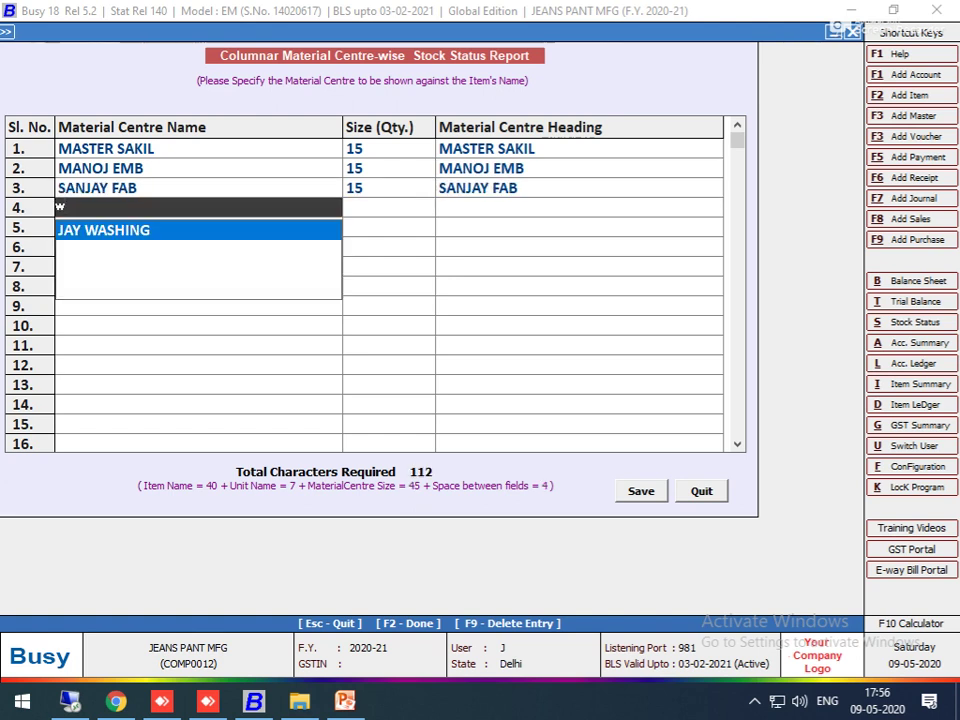
key(Return)
key(Return)
key(Return)
text(pRE)
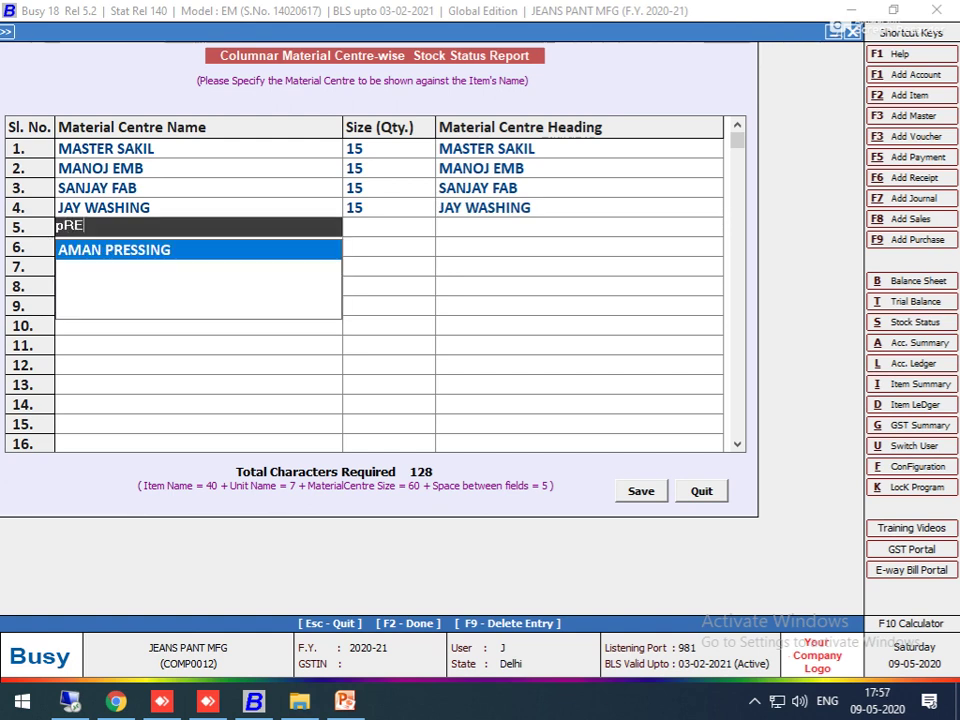
key(Return)
key(Return)
key(Return)
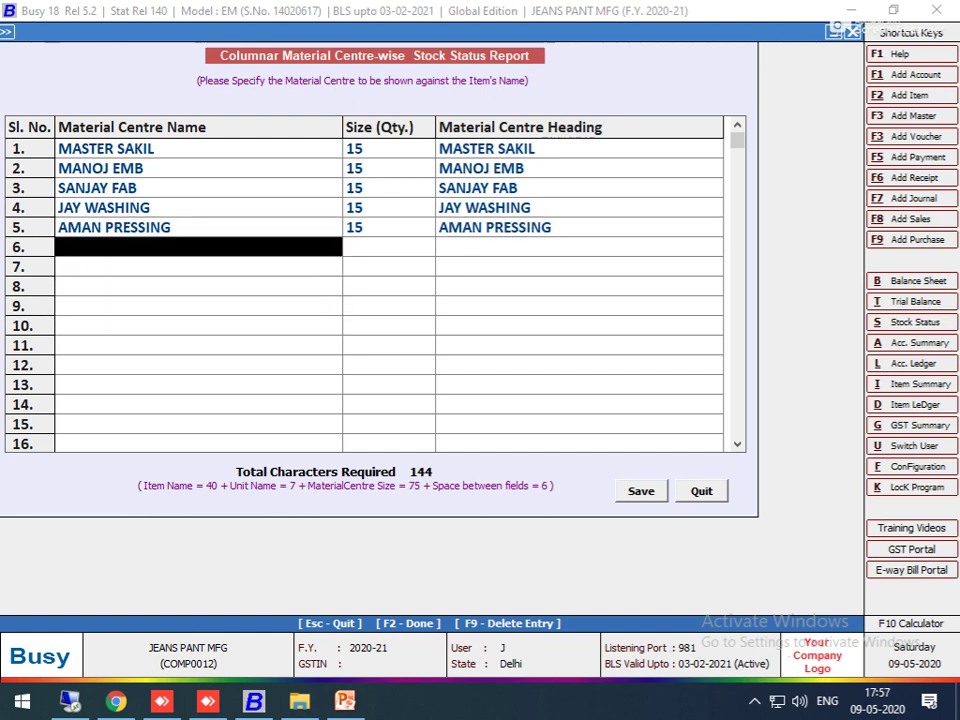
Add Main Store as the sixth material centre column with size 15 and save the report configuration
text(mA)
key(Return)
key(Return)
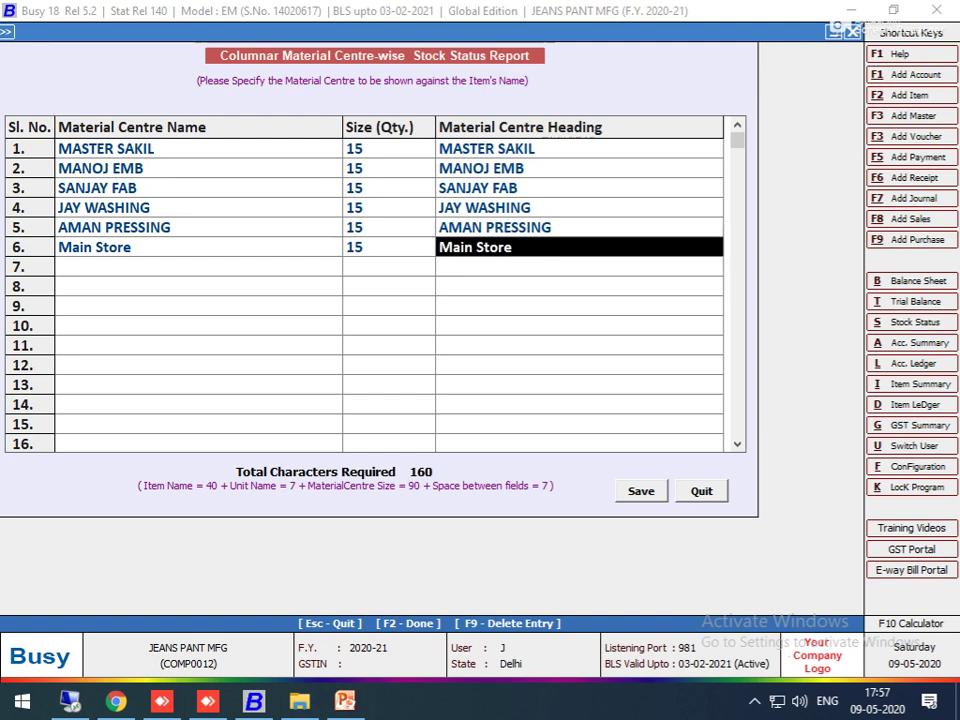
key(F2)
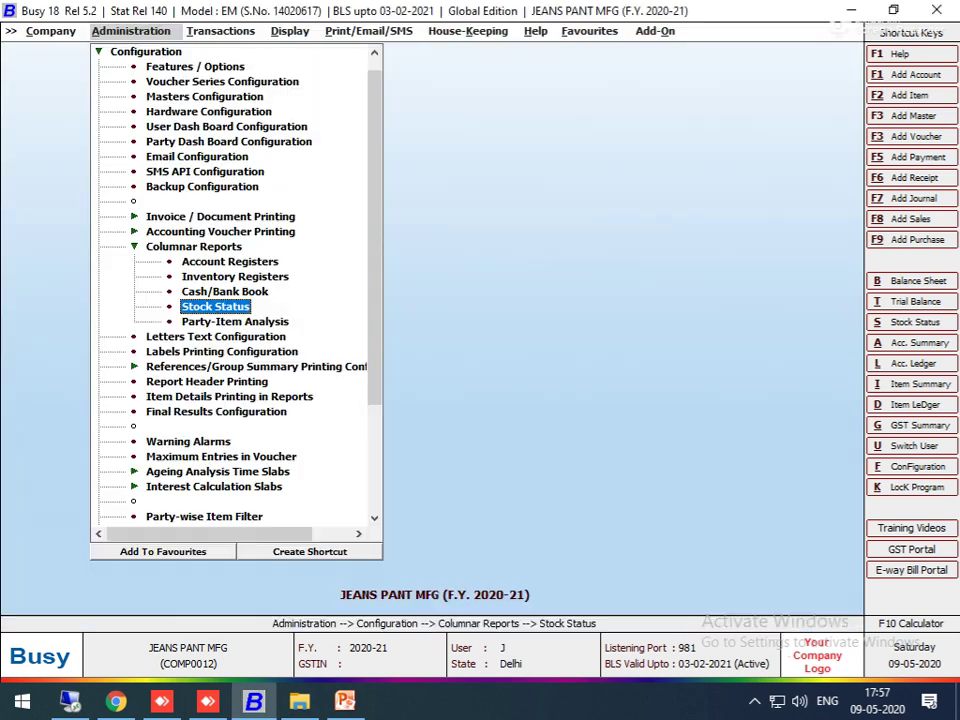
Open the material centre-wise columnar closing stock status report for a single item
key(Right)
key(Right)
key(Return)
key(Down)
key(Down)
key(Up)
key(Return)
key(Down)
key(Down)
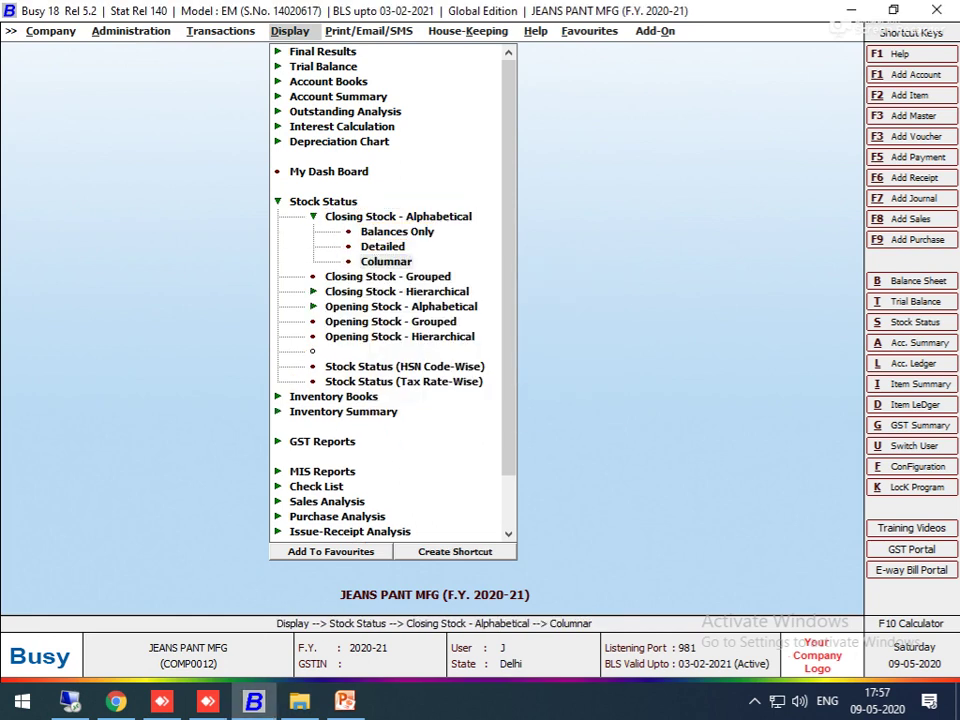
key(Return)
key(Right)
key(Right)
key(Return)
Generate the material centre-wise report for DN-101 as on 15-04-2020, showing total stock by item name without item values
key(Return)
key(Return)
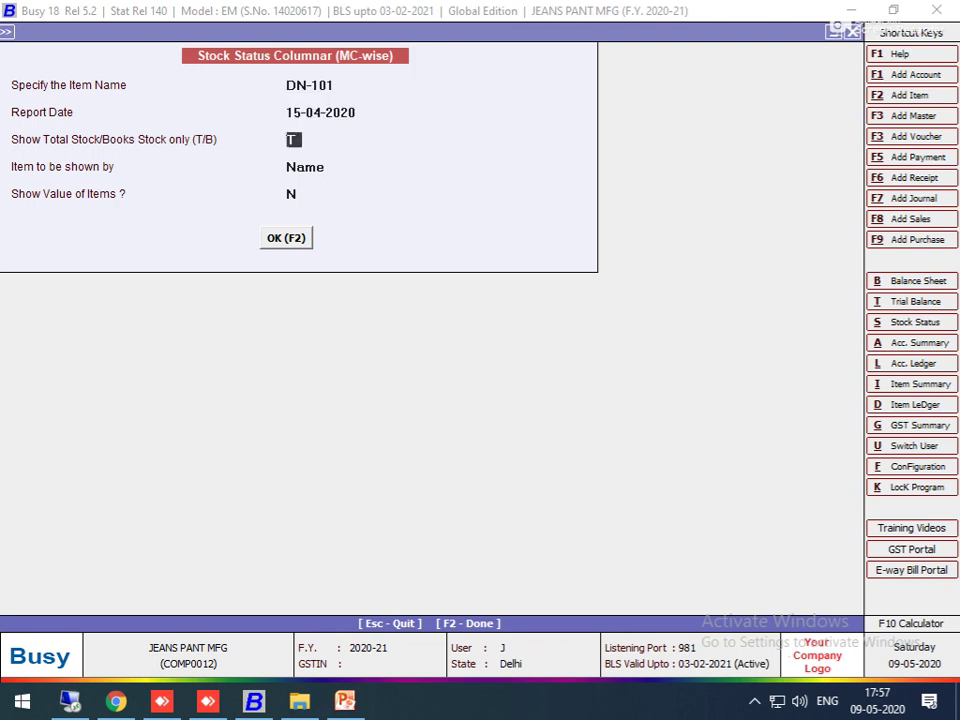
key(Return)
key(Return)
key(Return)
key(Return)
key(Return)
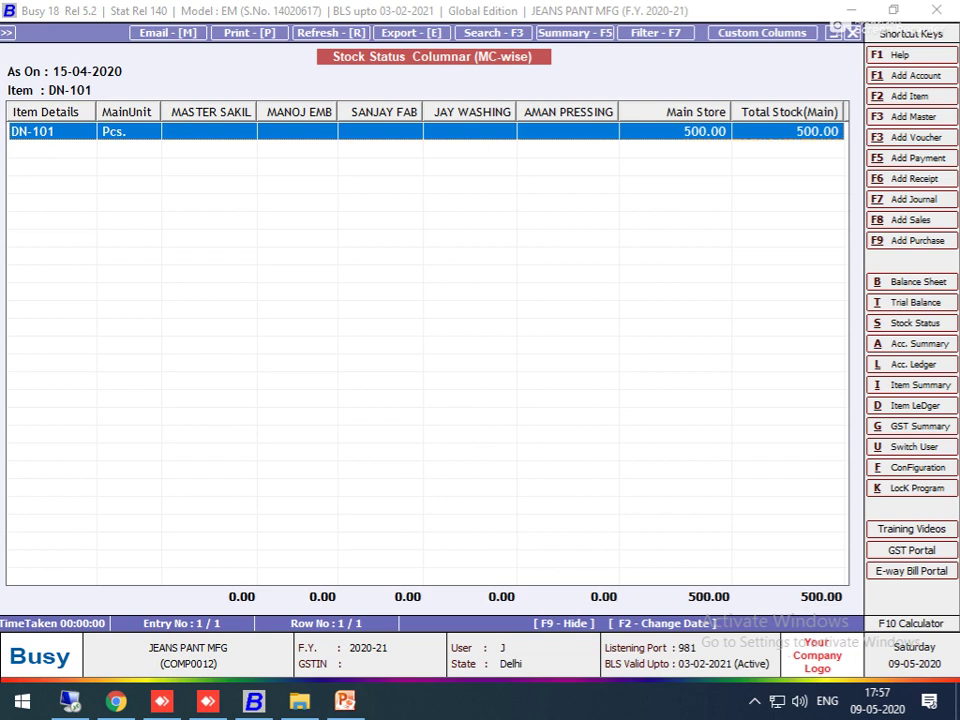
Examine DN-101's stock ledgers for the cutting master's and MANOJ EMB material centres
key(Return)
key(Down)
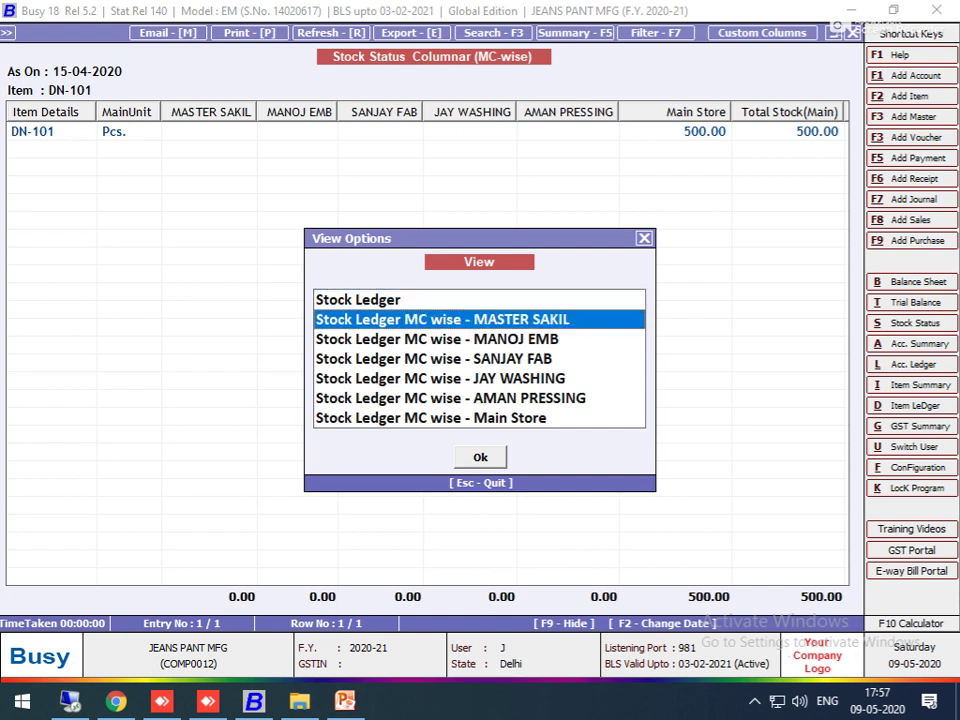
key(Return)
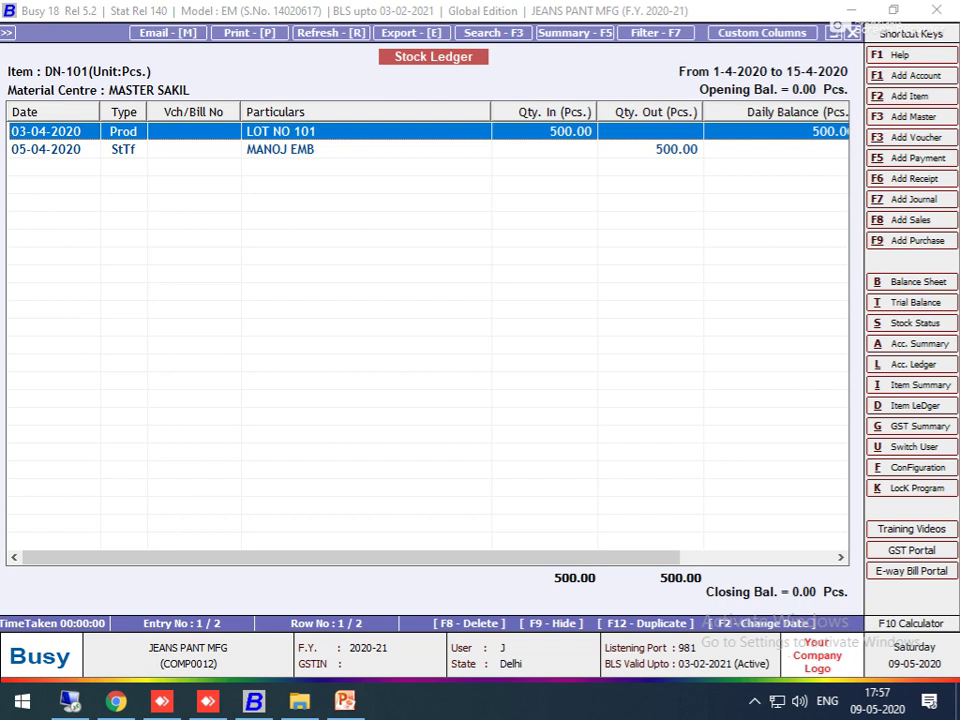
key(Escape)
key(Down)
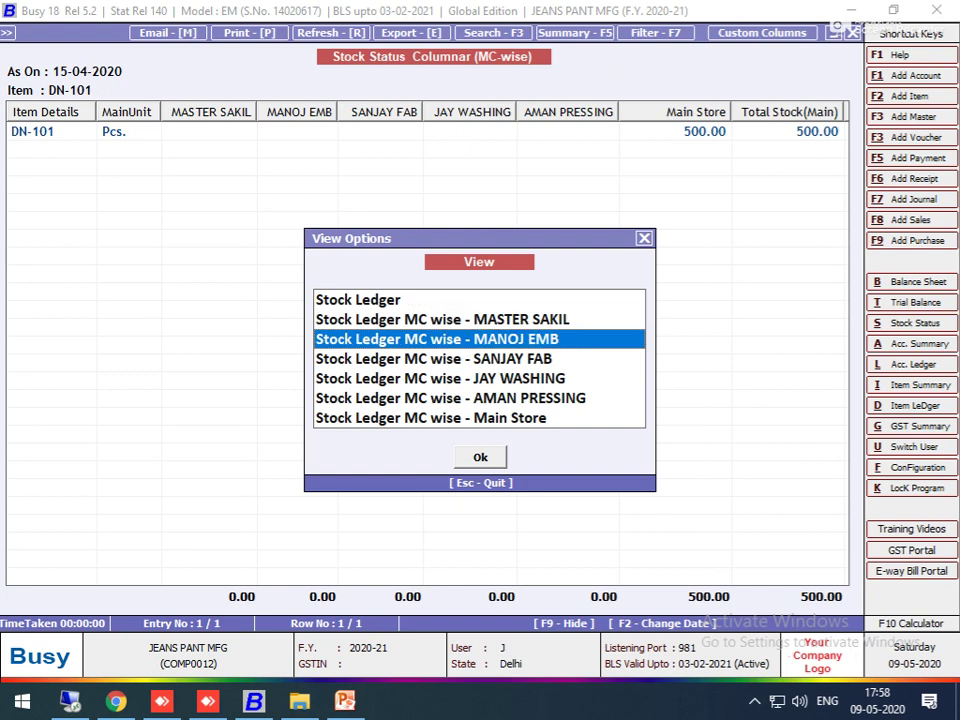
key(Return)
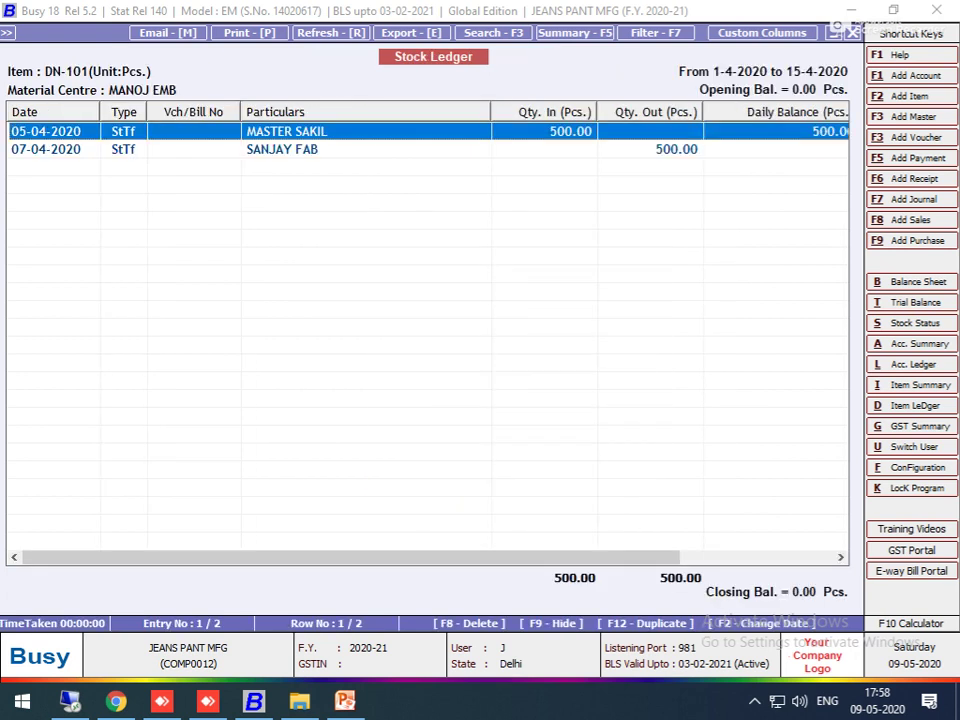
key(Escape)
Examine DN-101's stock ledgers for the SANJAY FAB and JAY WASHING material centres
key(Down)
key(Return)
key(Escape)
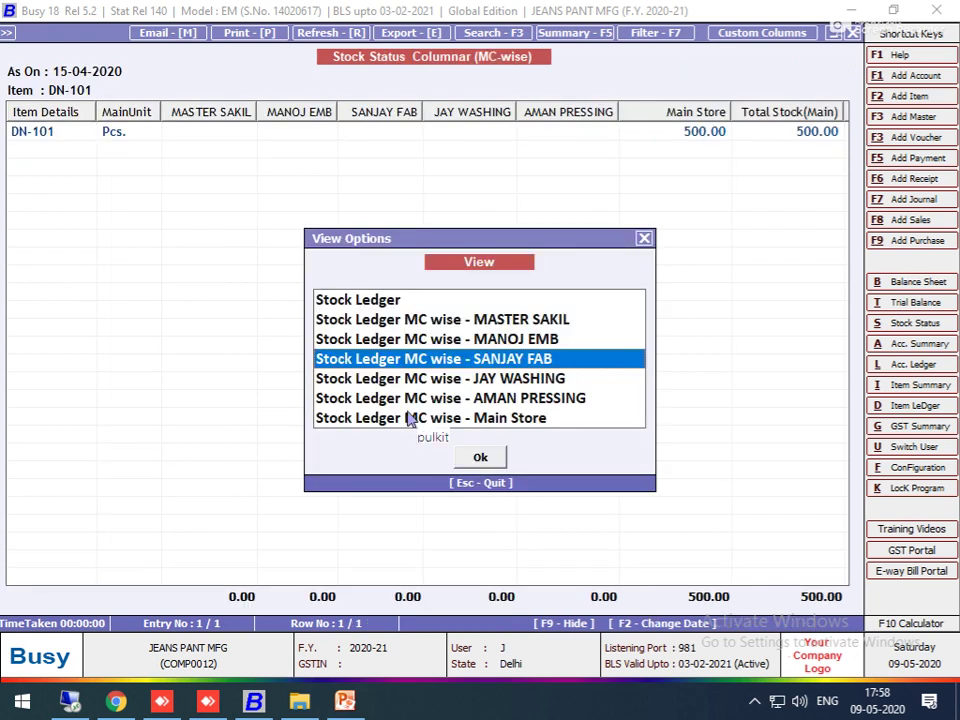
key(Down)
key(Return)
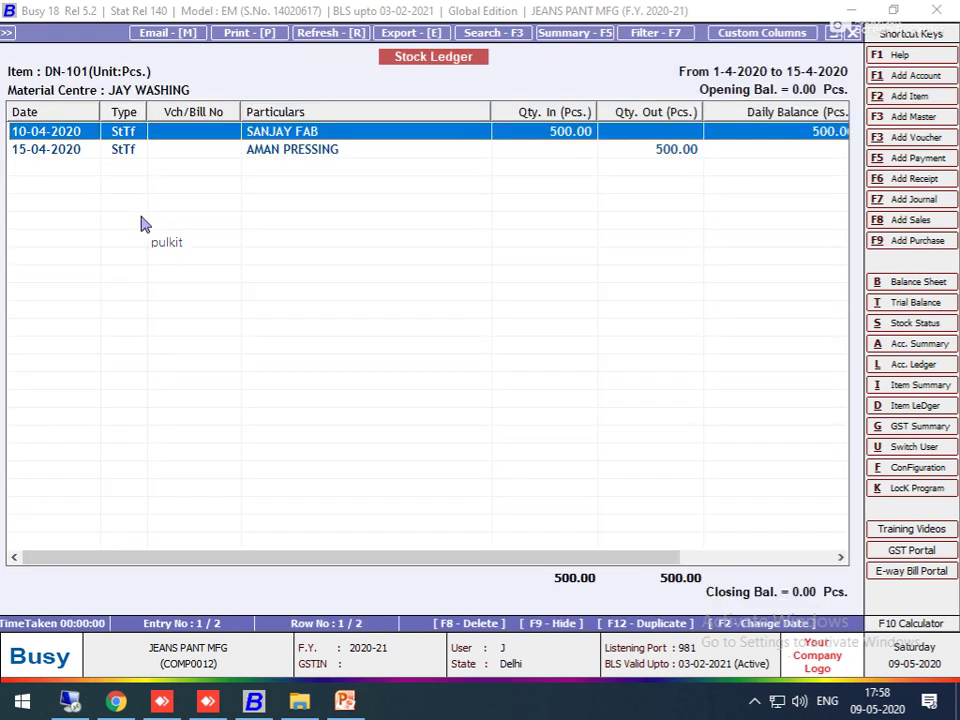
key(Escape)
Examine DN-101's stock ledger for the AMAN PRESSING material centre and close the stock status report
key(Down)
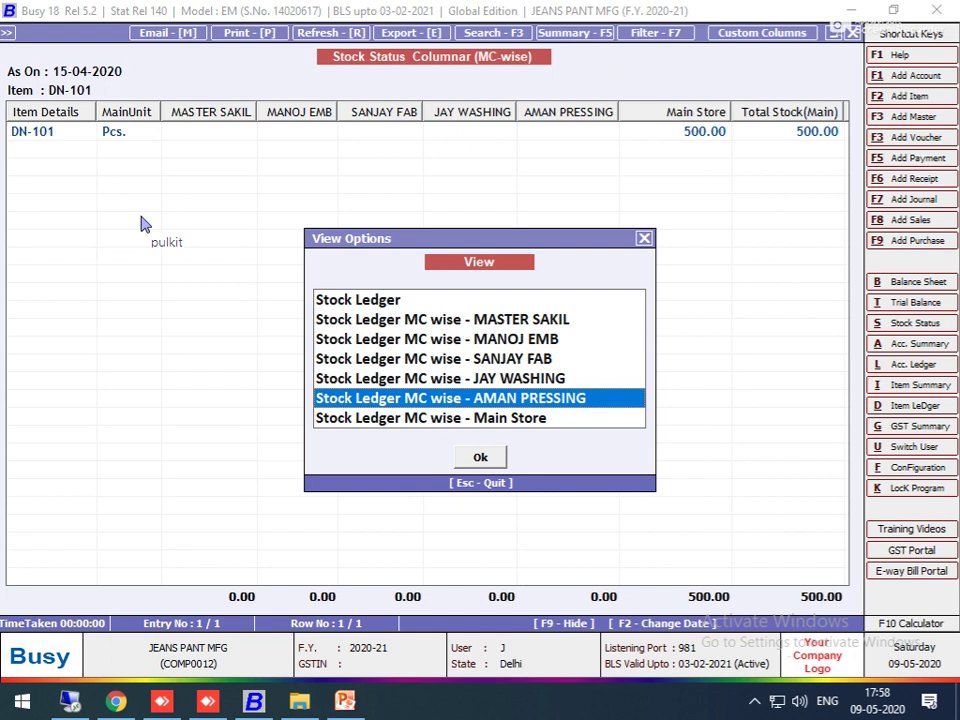
key(Return)
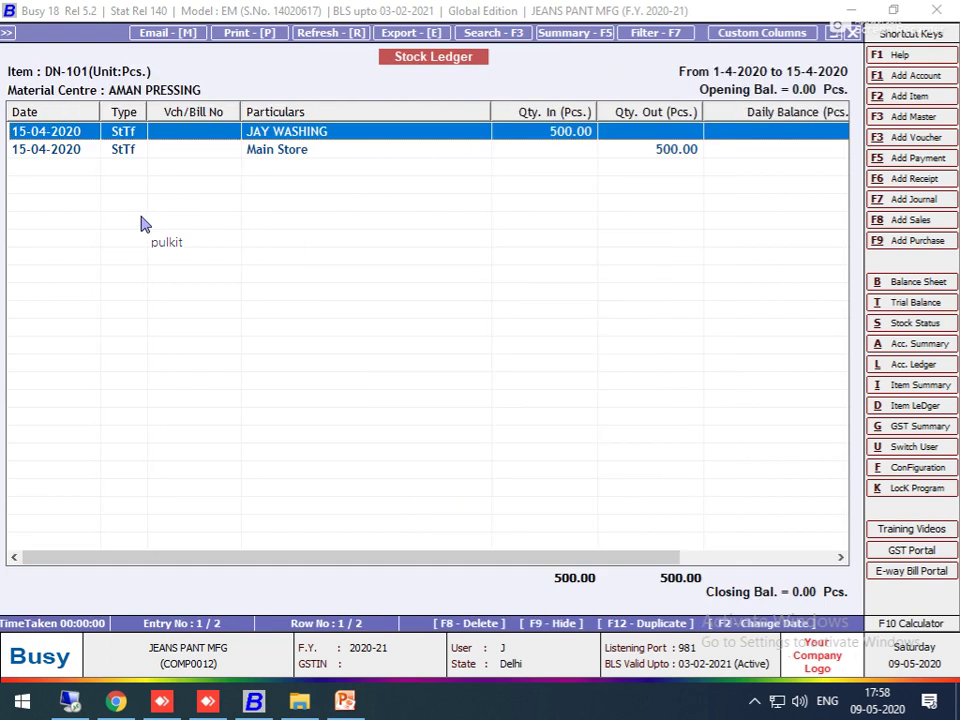
key(Escape)
key(Escape)
key(Escape)
key(Escape)
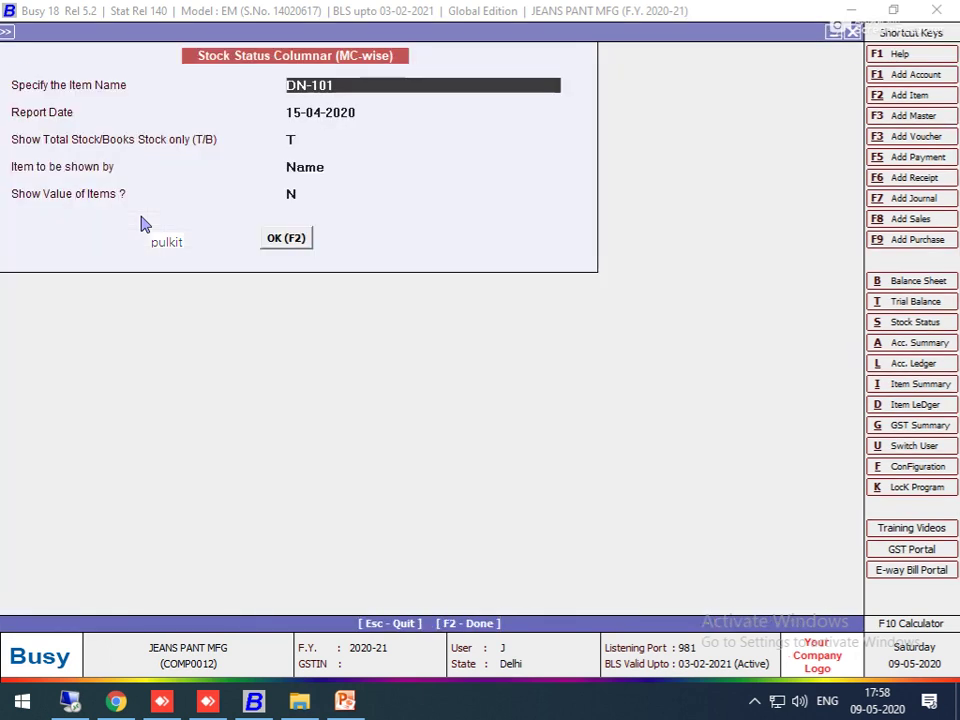
key(Escape)
key(Escape)
key(Escape)
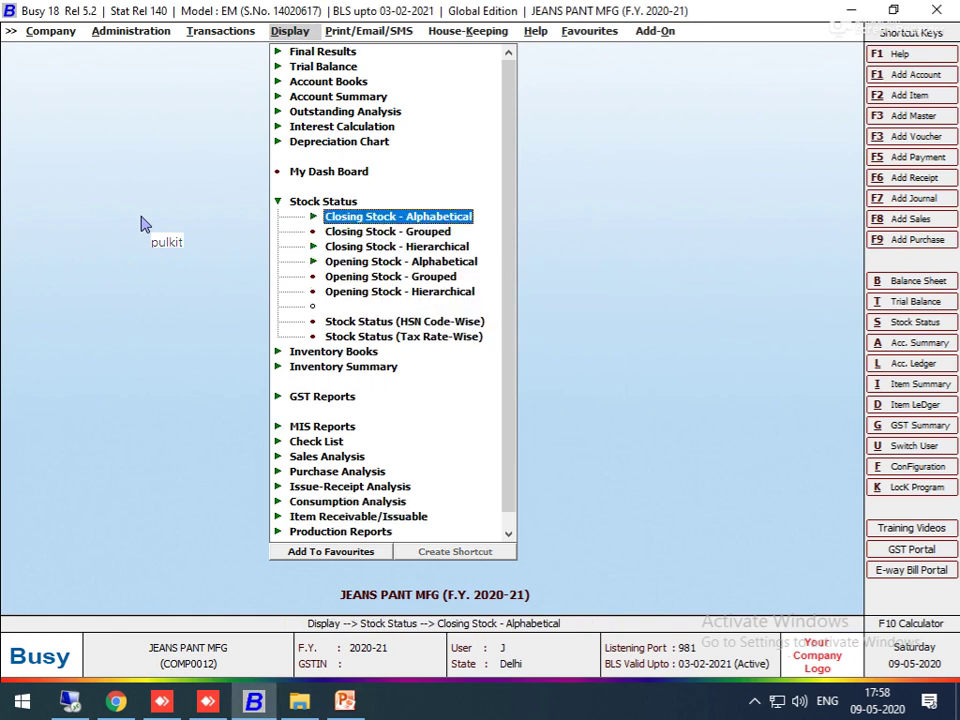
Launch the Cost Calculator add-on
key(Right)
key(Right)
key(Right)
key(Right)
key(Down)
key(Down)
key(Down)
key(Down)
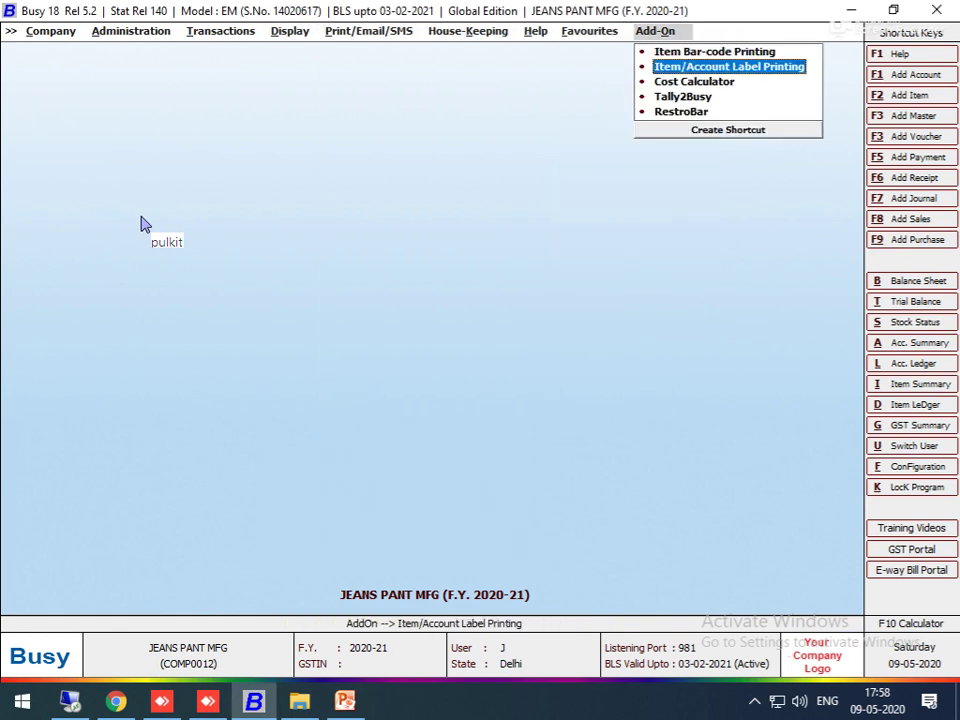
key(Up)
key(Up)
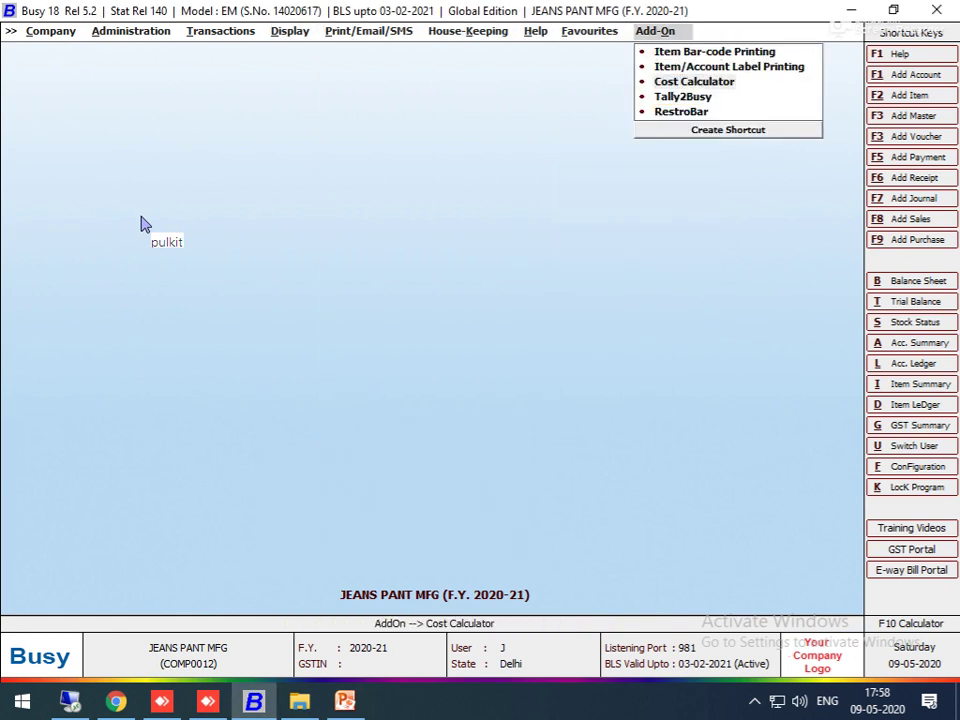
key(Return)
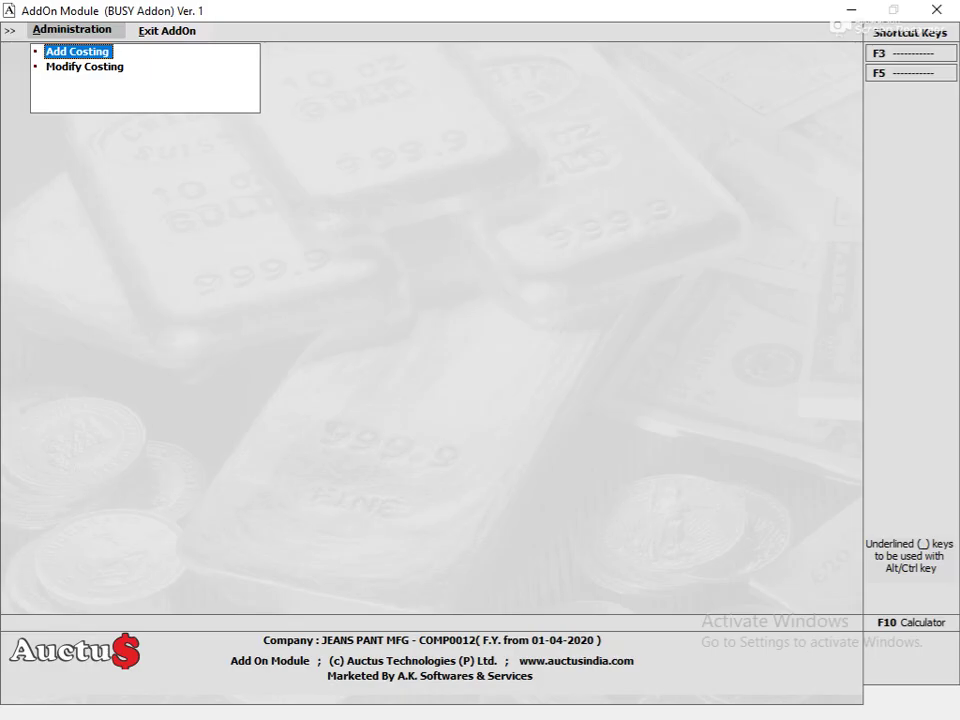
Try to load design DN-101 into a new costing, and quit the add-on module
key(Return)
key(Down)
key(Down)
key(Return)
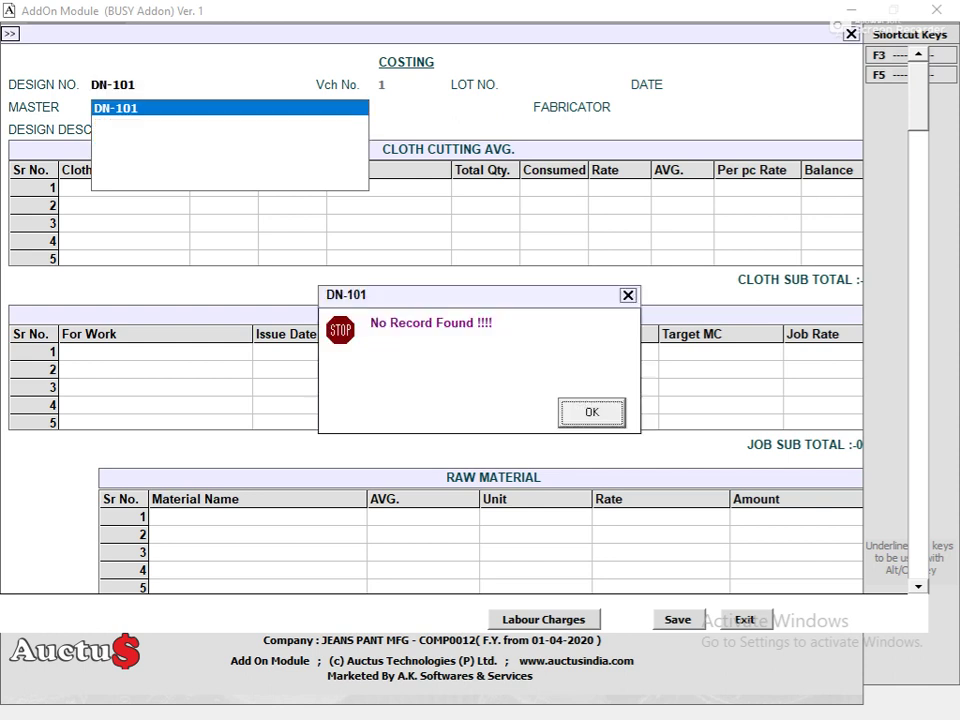
key(Return)
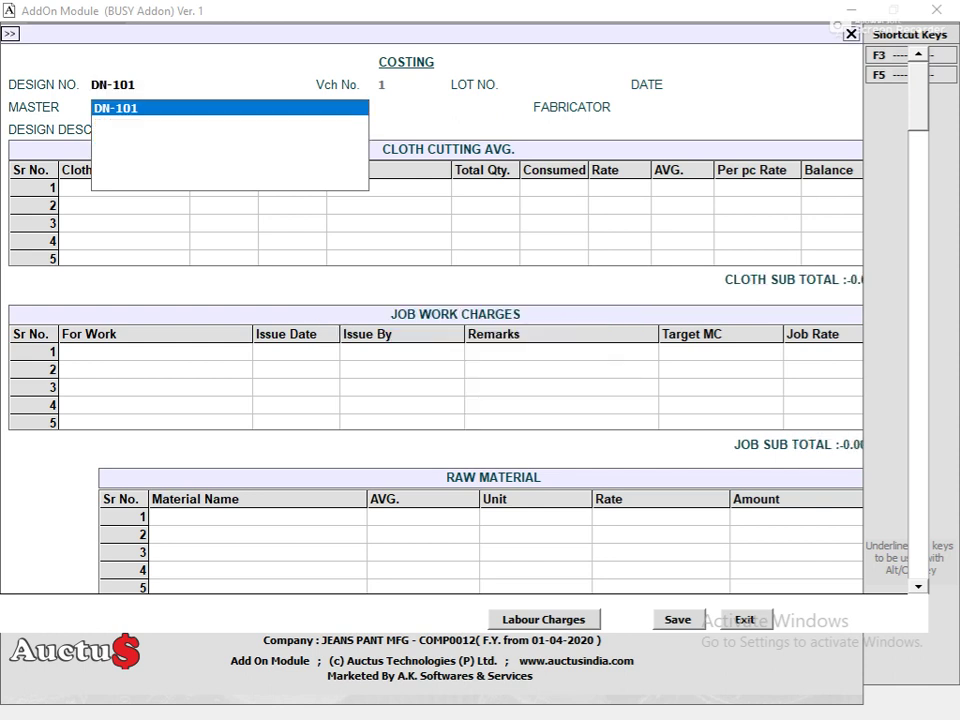
key(Return)
key(Return)
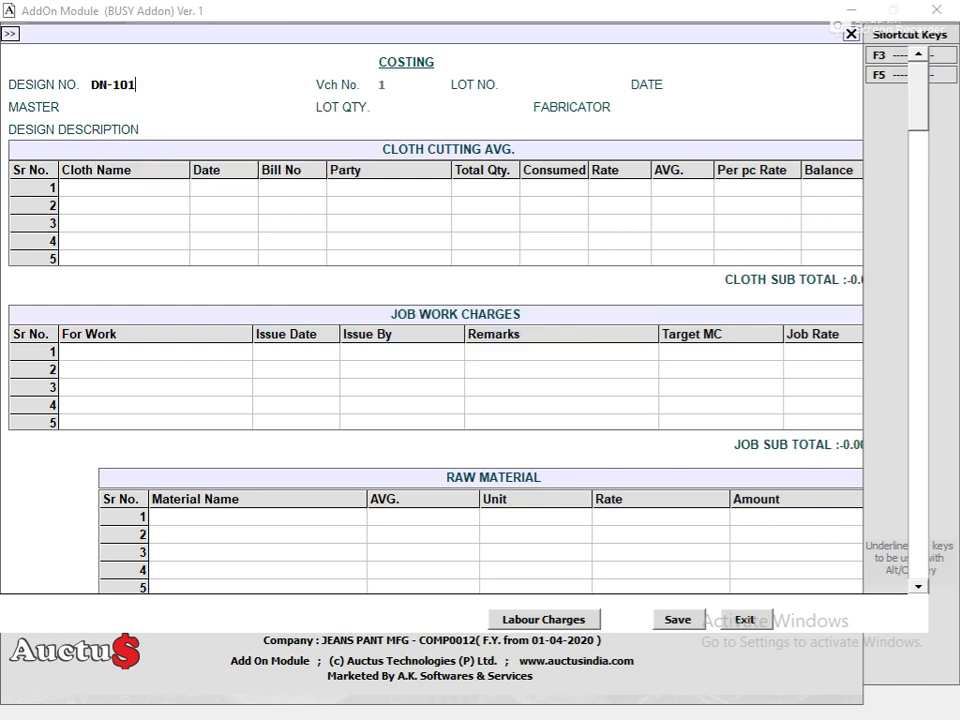
key(Return)
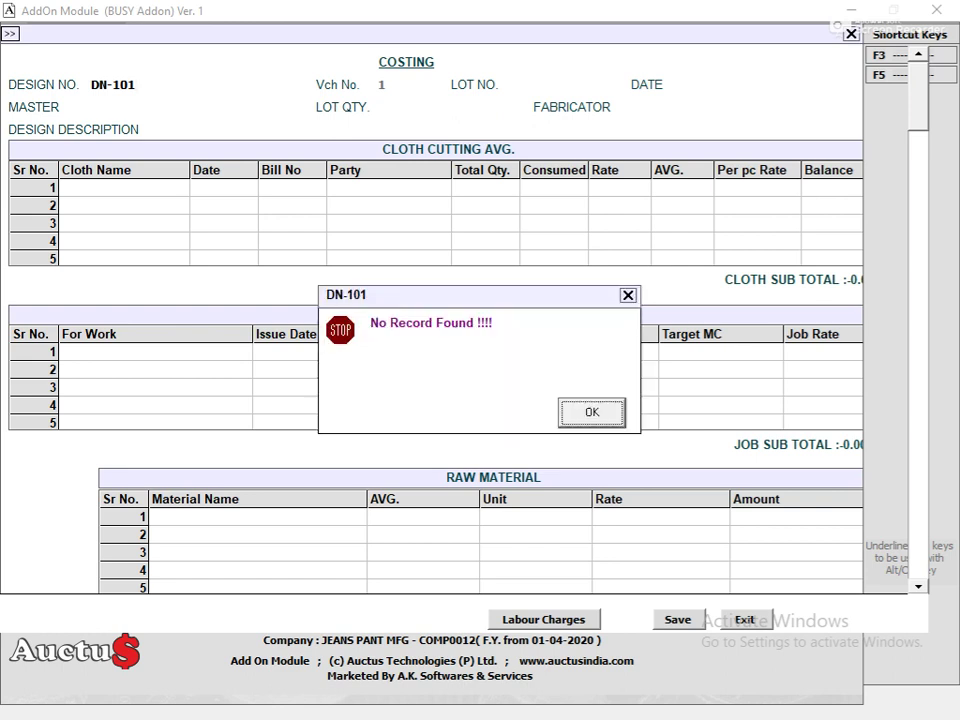
key(Return)
key(Escape)
key(Escape)
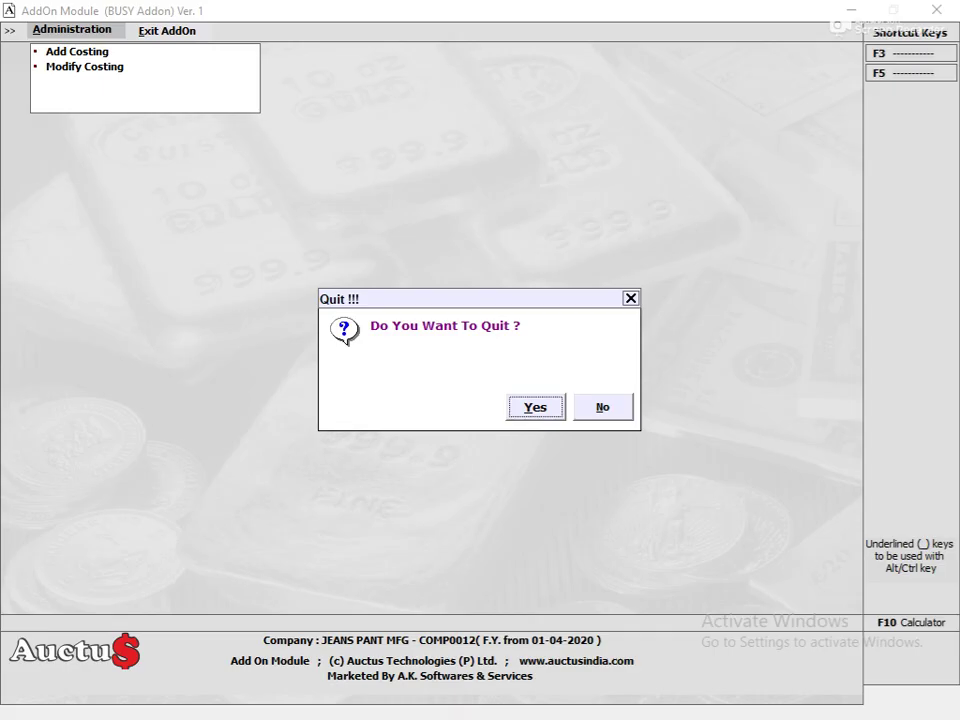
key(Return)
Open the voucher numbering settings of the Main series for Stock Journal vouchers
key(alt+a)
key(v)
key(Return)
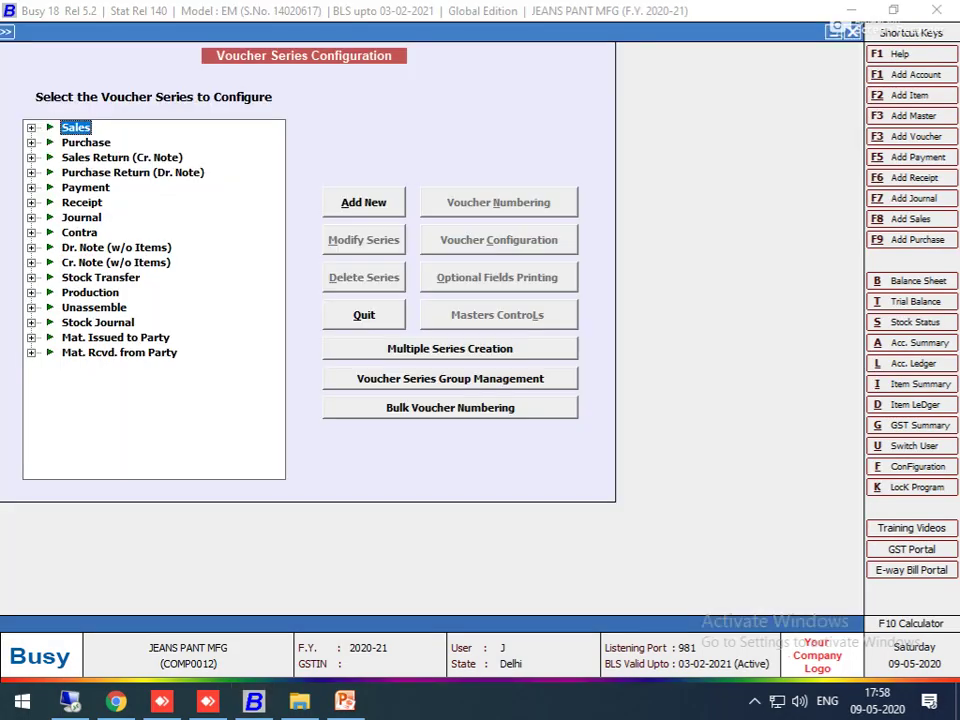
click(98, 322)
key(Right)
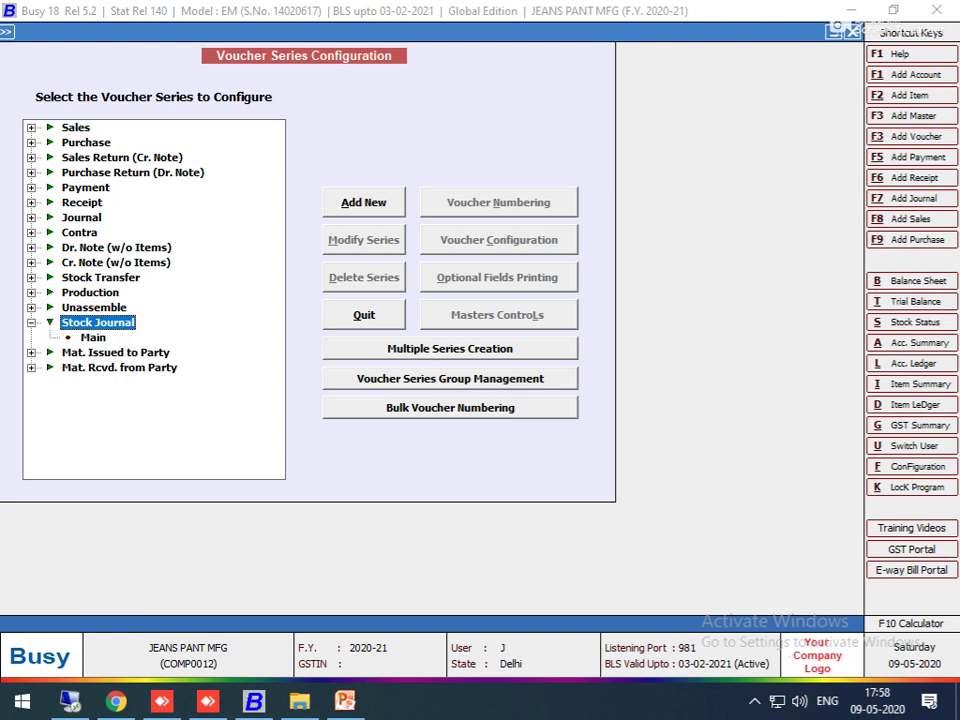
click(93, 337)
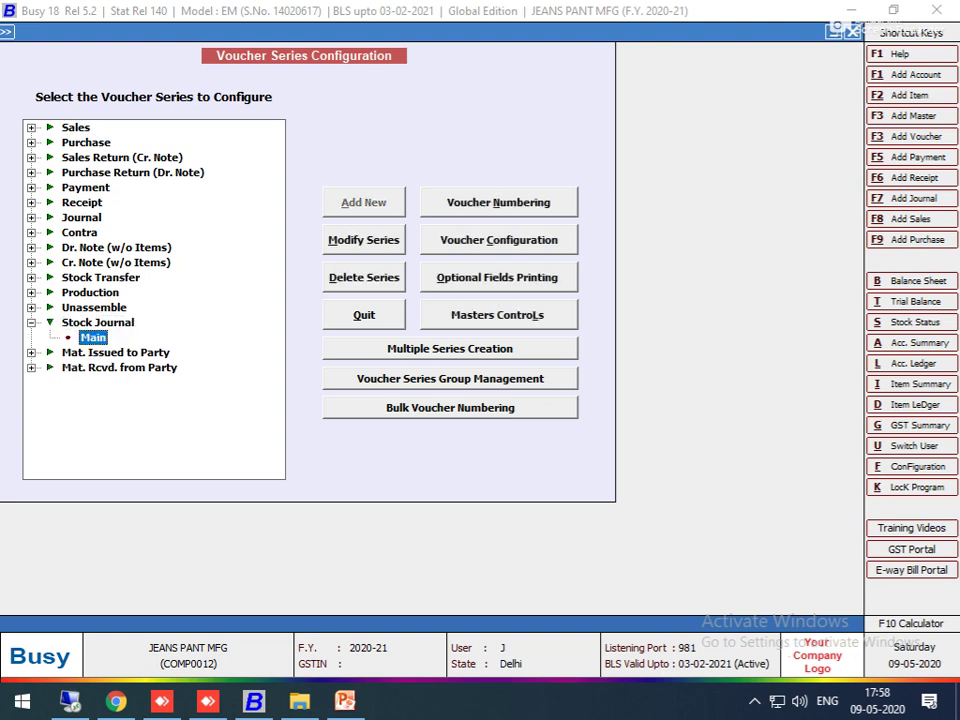
key(n)
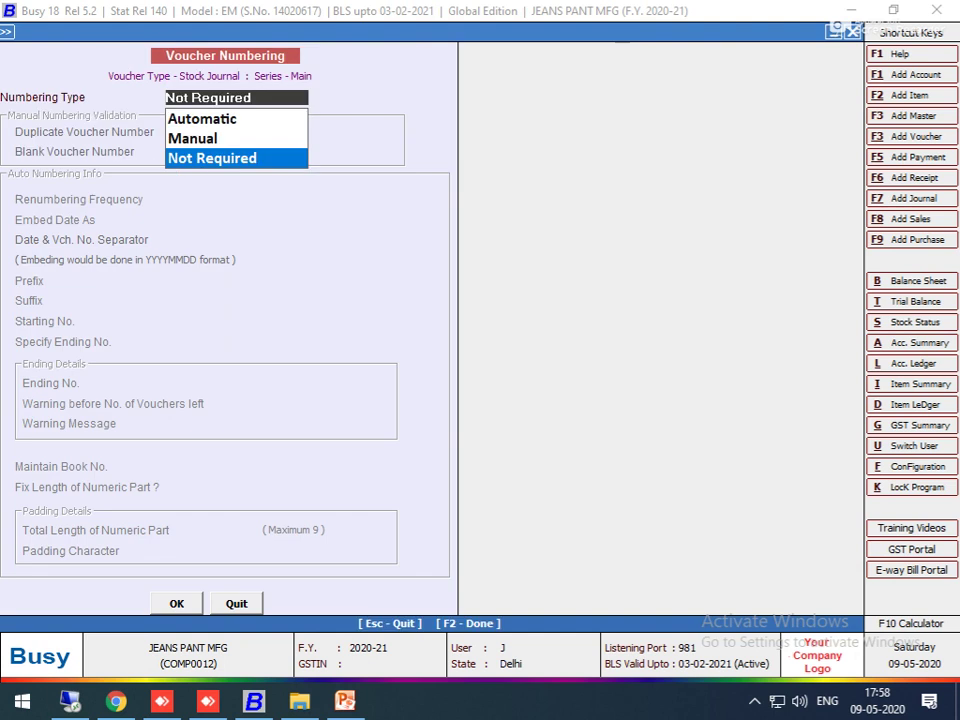
Set the series' numbering type to Manual with Warning Only for duplicate voucher numbers, and save and close the configuration
key(Up)
key(Return)
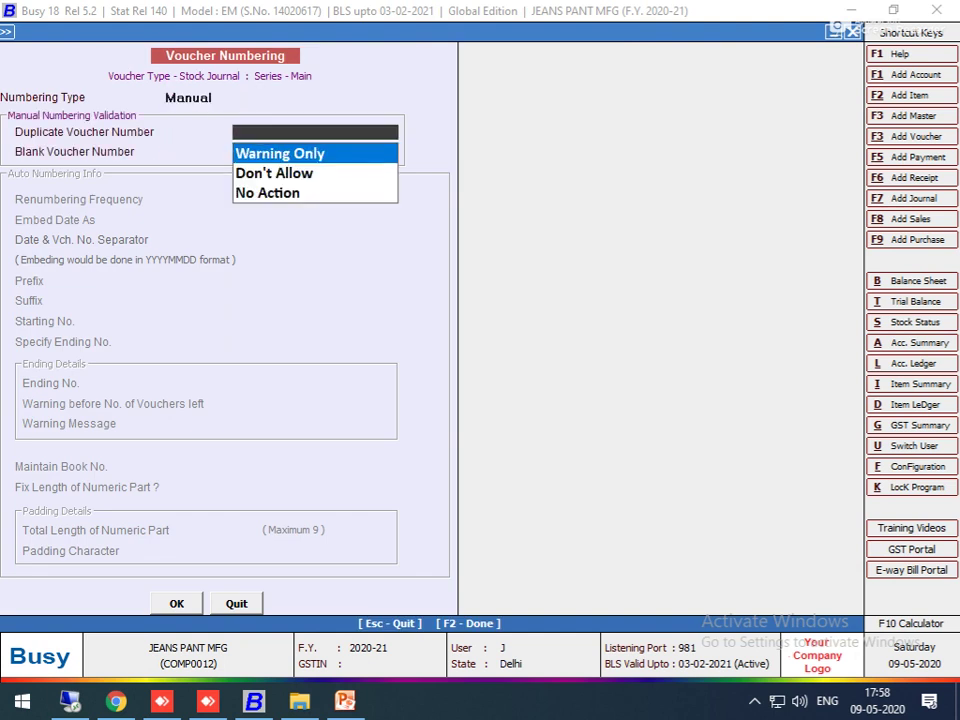
key(Return)
key(Return)
key(Return)
key(Escape)
key(Escape)
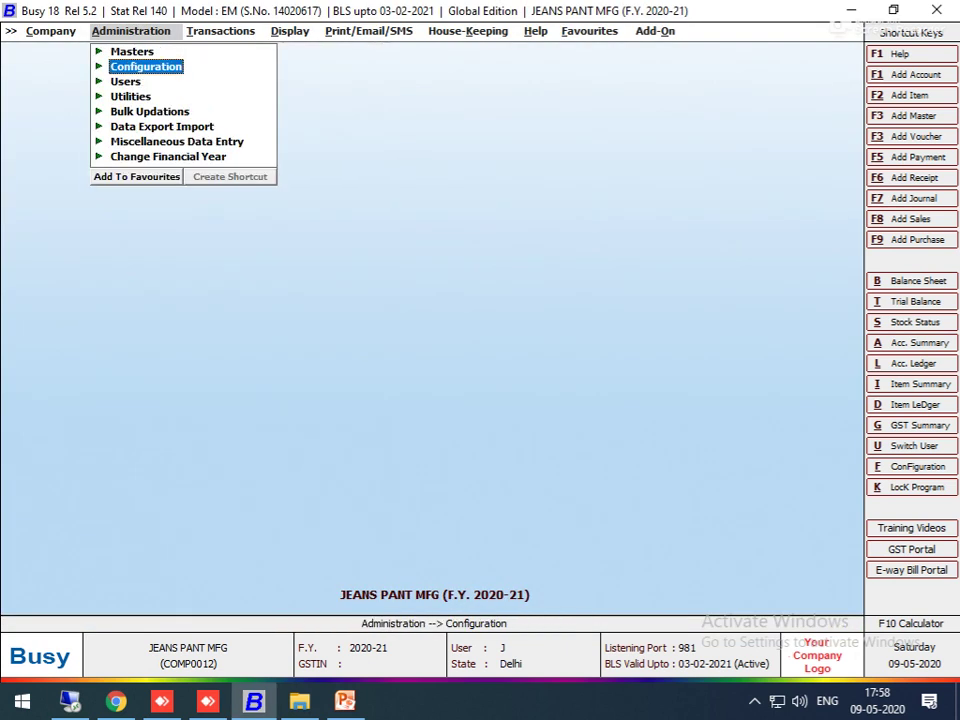
key(Right)
key(Down)
key(Return)
key(Return)
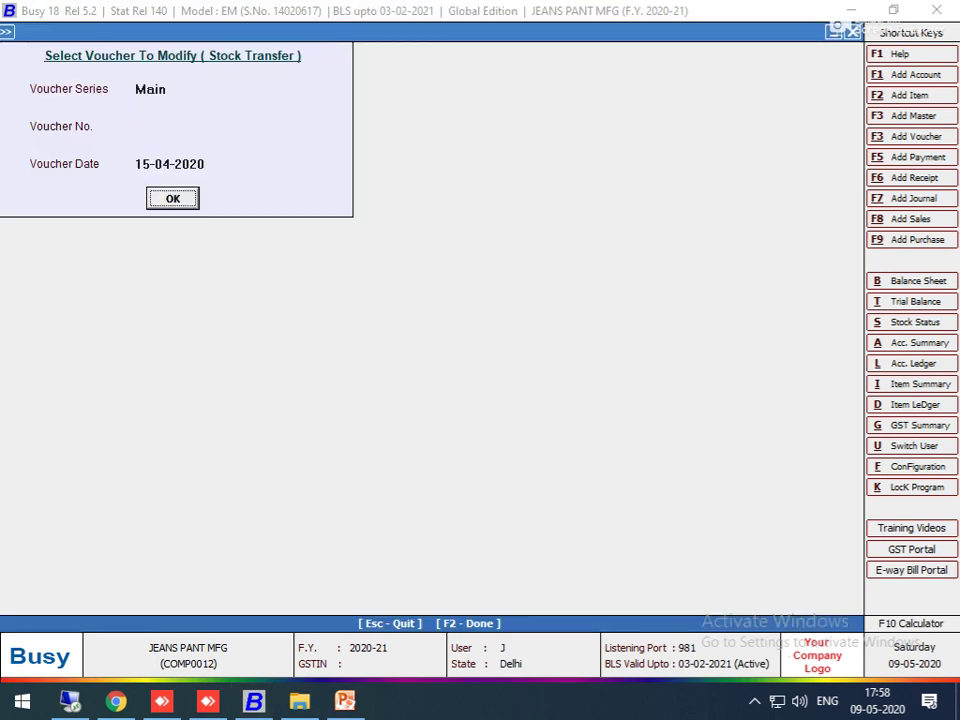
key(Return)
key(Escape)
key(Escape)
Open the Main series Production voucher dated 03-04-2020 for modification
key(Down)
key(Return)
key(Down)
key(Return)
key(Return)
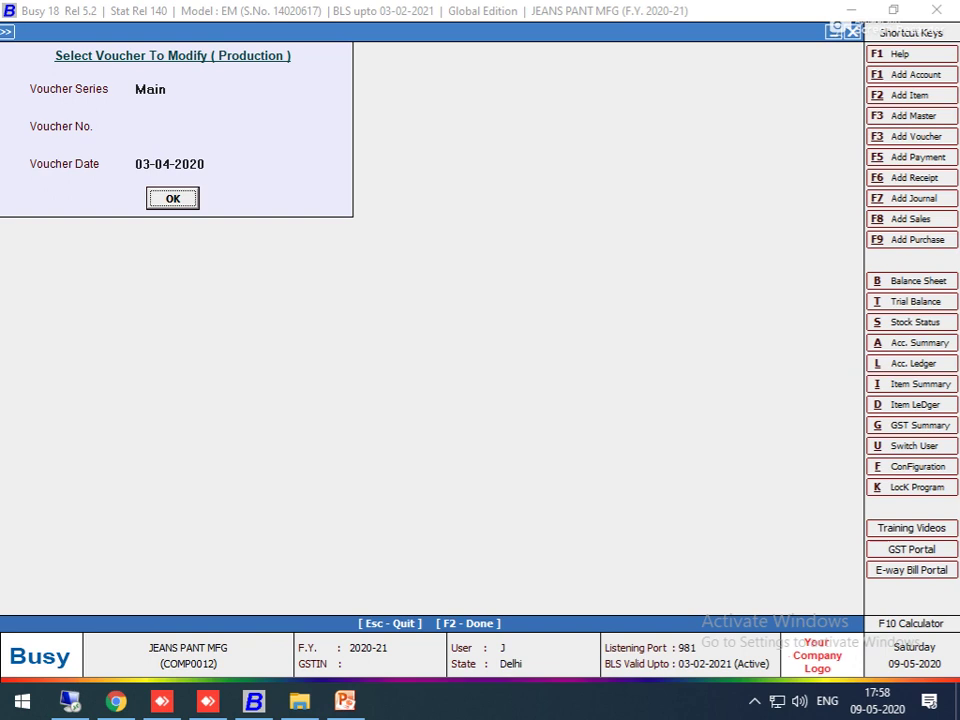
key(Return)
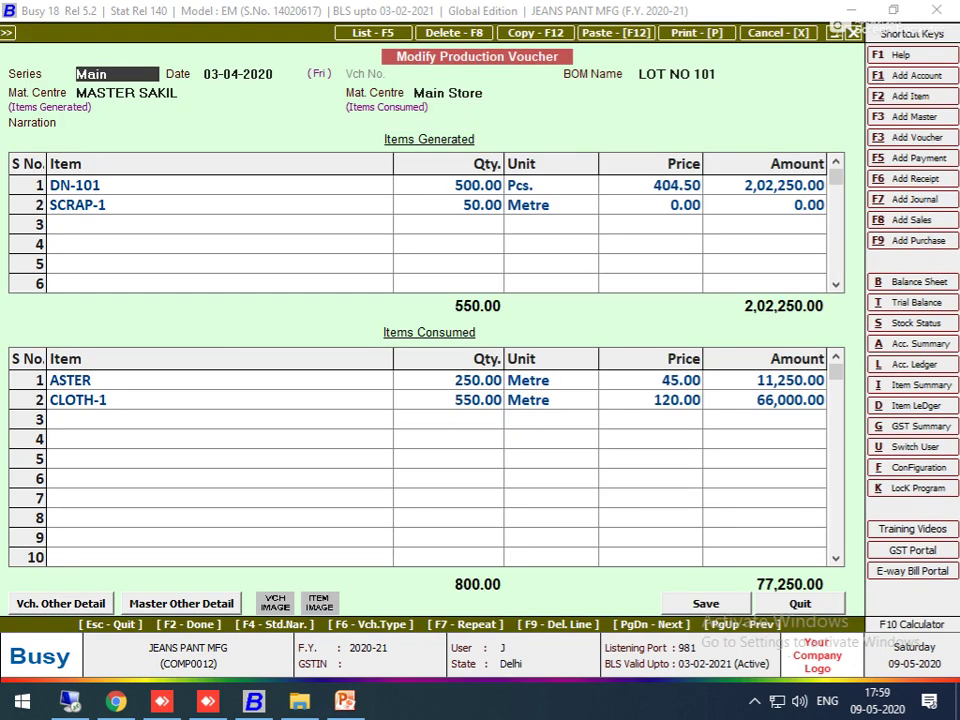
Change the opened Production voucher's type to Stock Journal
key(Escape)
key(Down)
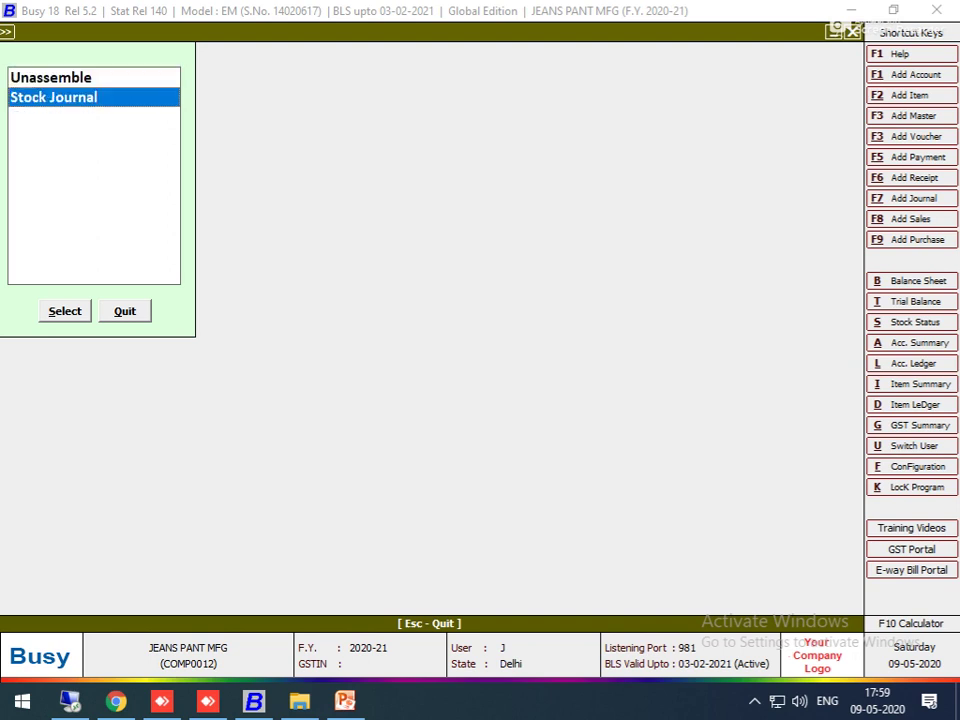
key(Return)
Set the Stock Journal voucher's number to 101, save the voucher and close the entry screen
key(Return)
key(Return)
text(101)
key(Return)
key(Return)
key(Return)
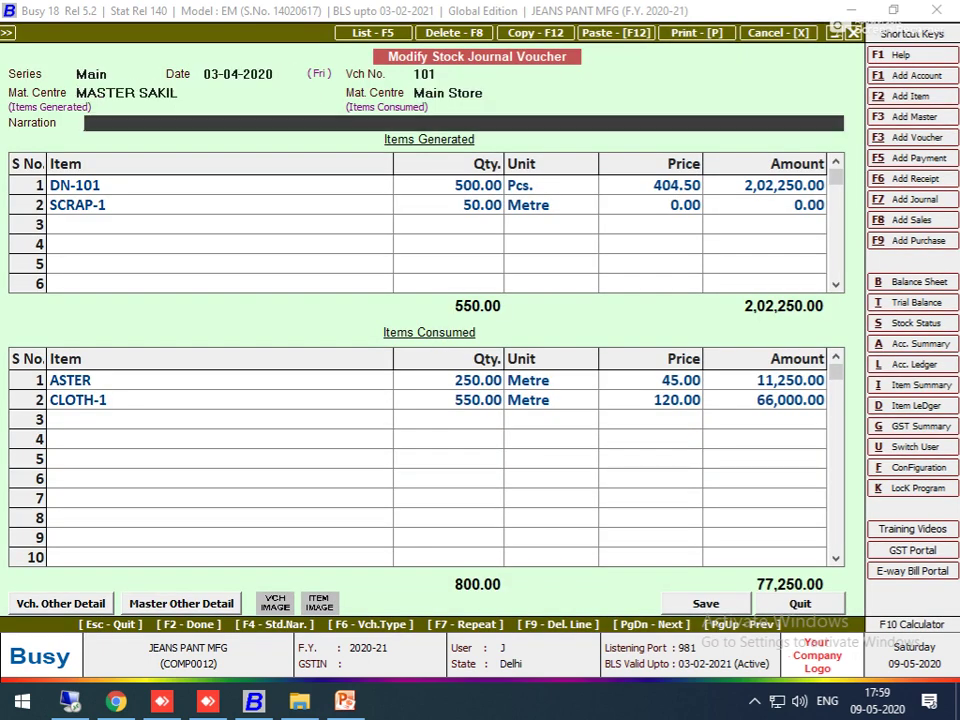
key(Return)
key(Escape)
key(Escape)
key(Escape)
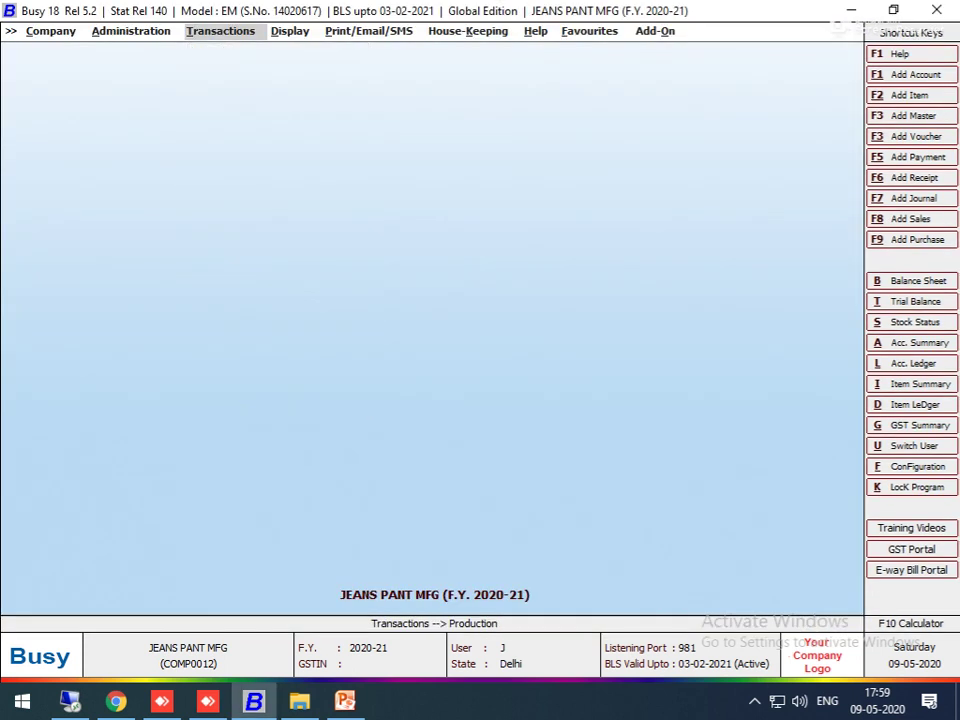
Launch the Cost Calculator add-on and start a new costing voucher
key(Right)
key(Right)
key(Right)
key(Right)
key(Right)
key(Right)
key(Return)
key(Return)
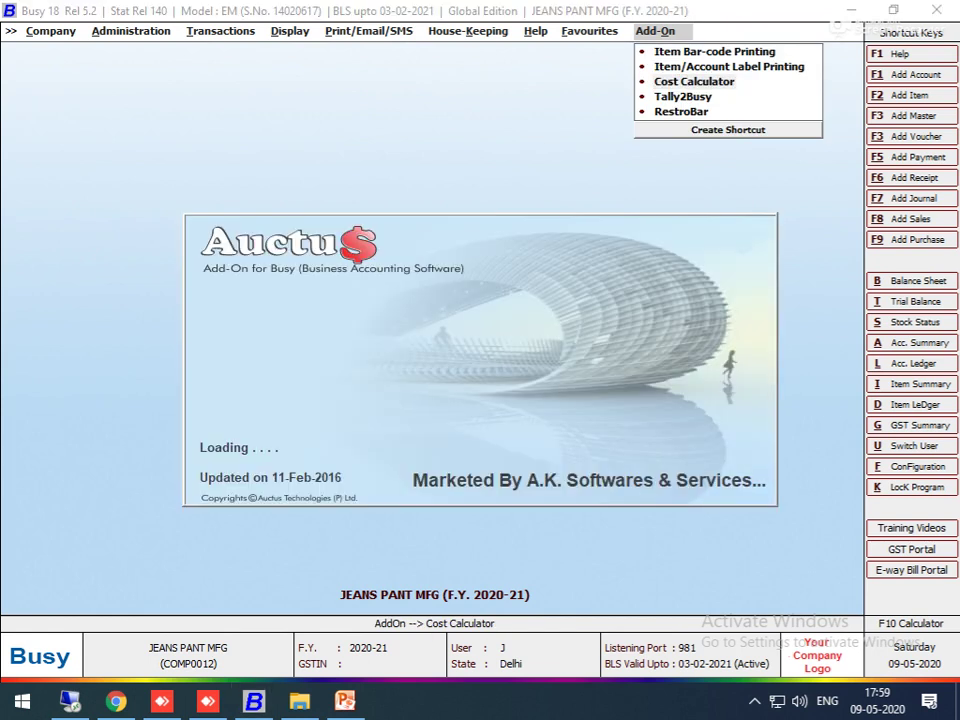
key(Return)
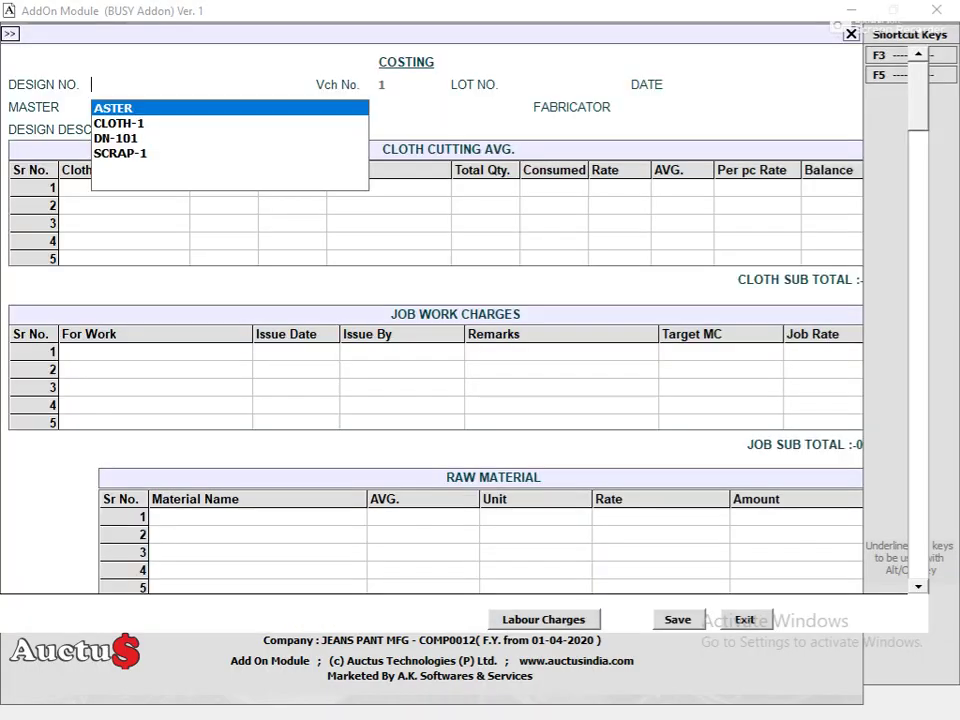
Load design DN-101 into the new costing
key(Down)
key(Down)
key(Return)
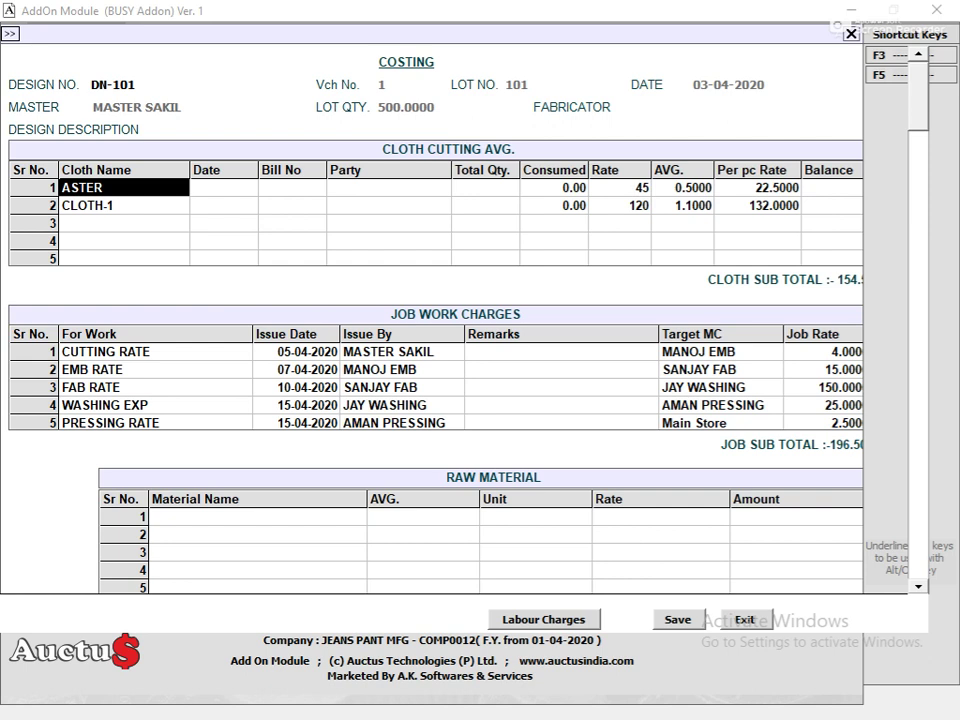
Examine the job rates in the Job Work Charges table, from CUTTING RATE through PRESSING RATE
click(105, 352)
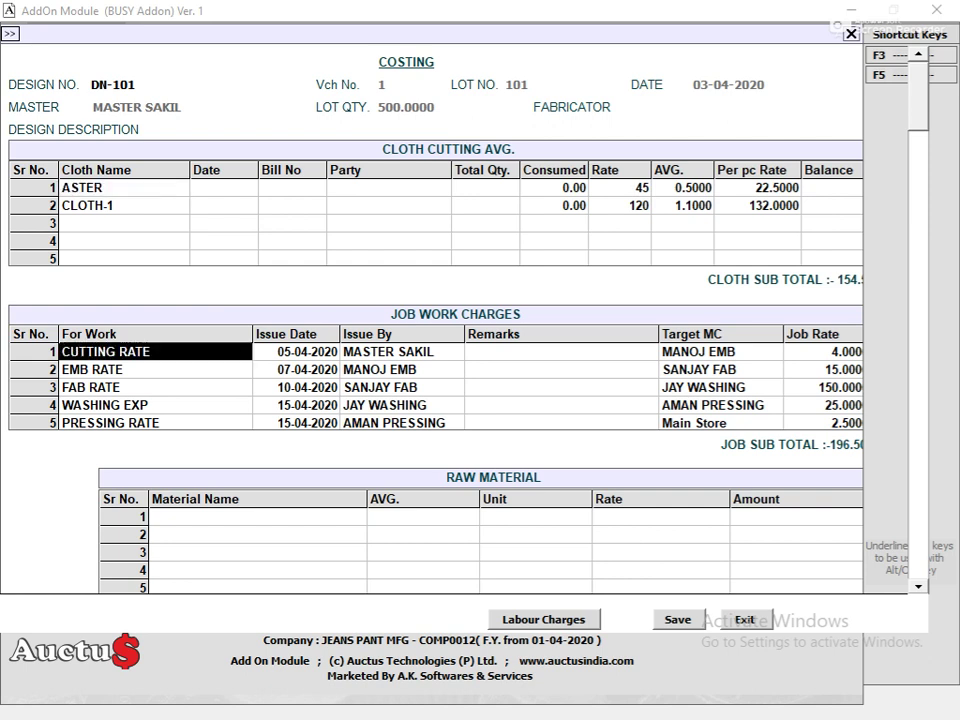
key(Return)
key(Return)
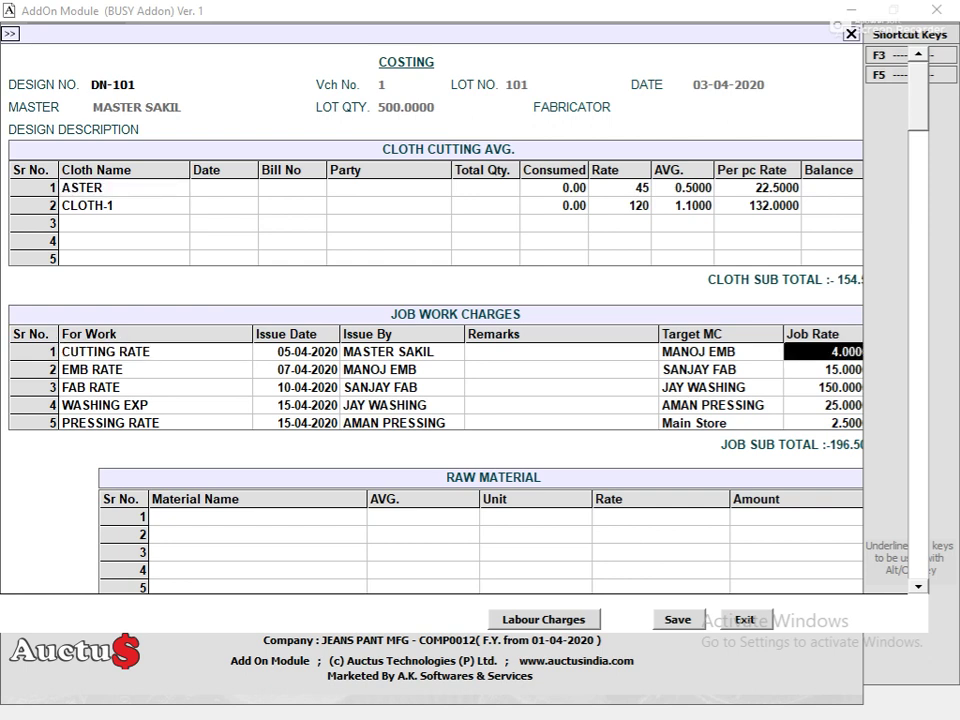
key(Return)
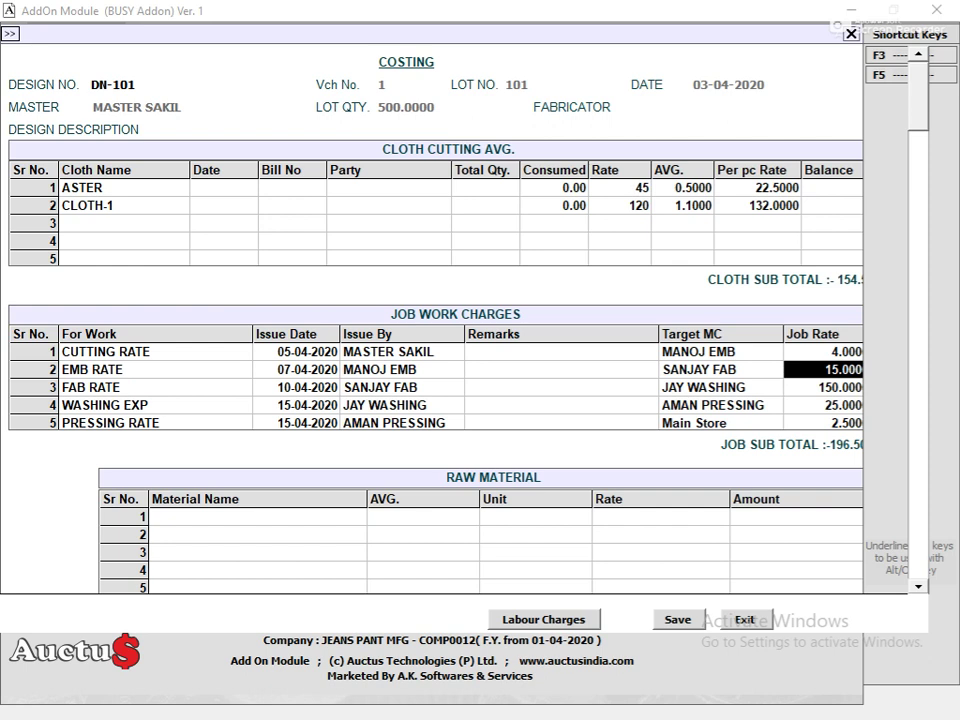
key(Return)
key(Return)
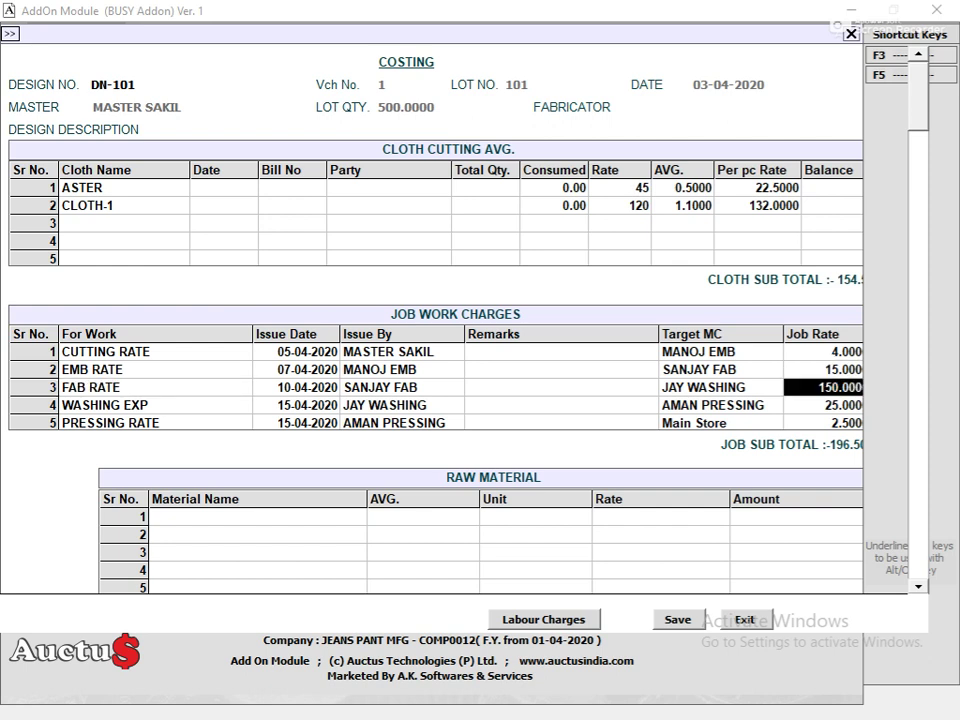
key(Return)
key(Return)
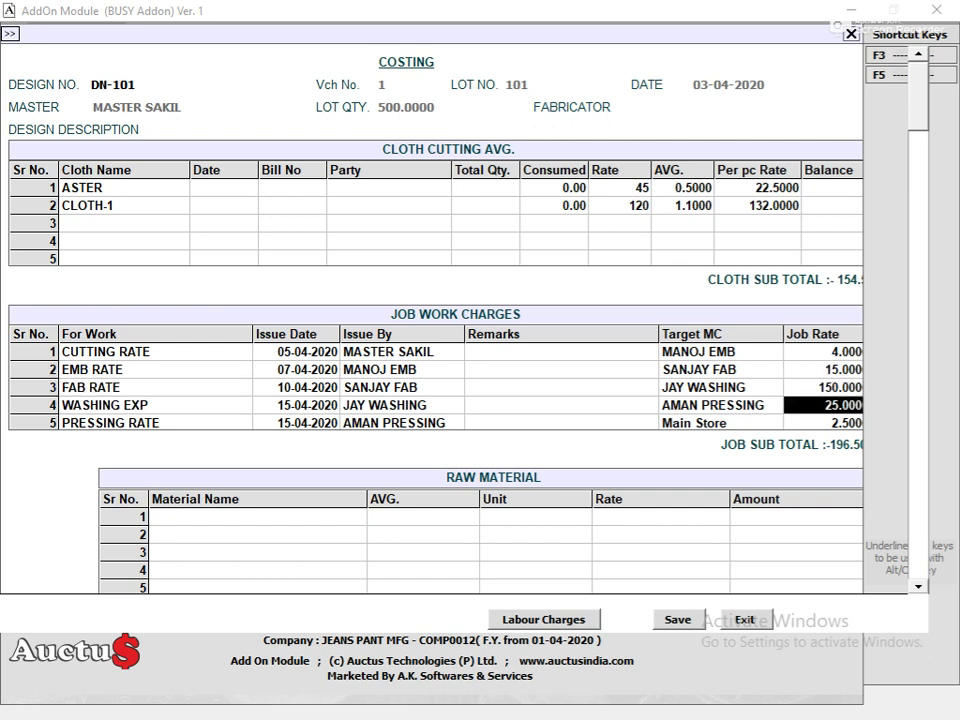
key(Return)
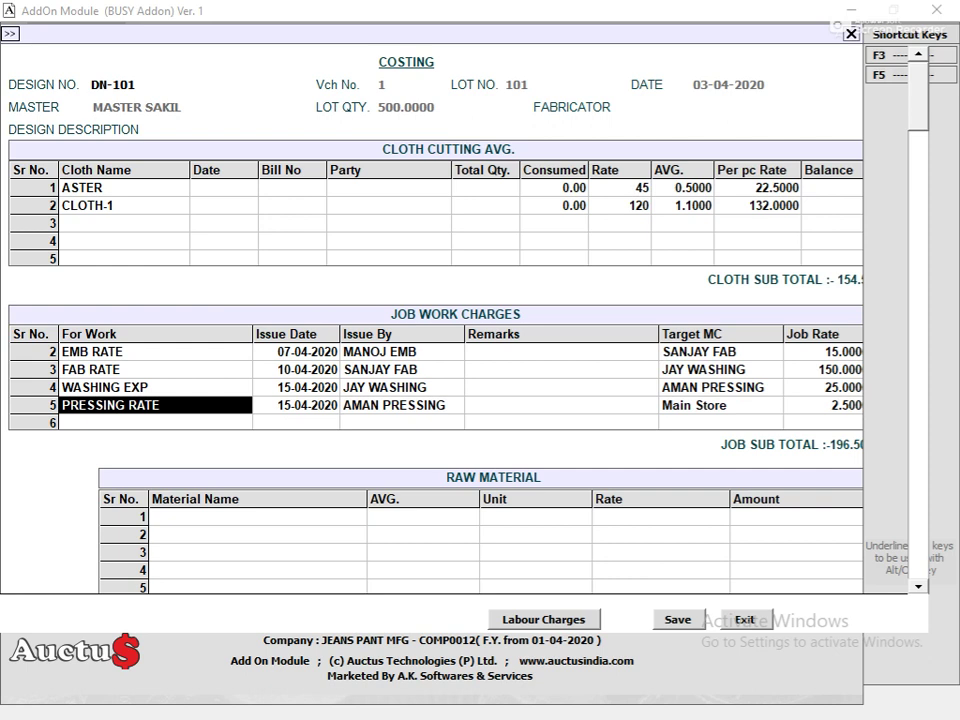
key(Return)
Start creating a new item master named CHAIN from the first Raw Material row of the costing
click(257, 516)
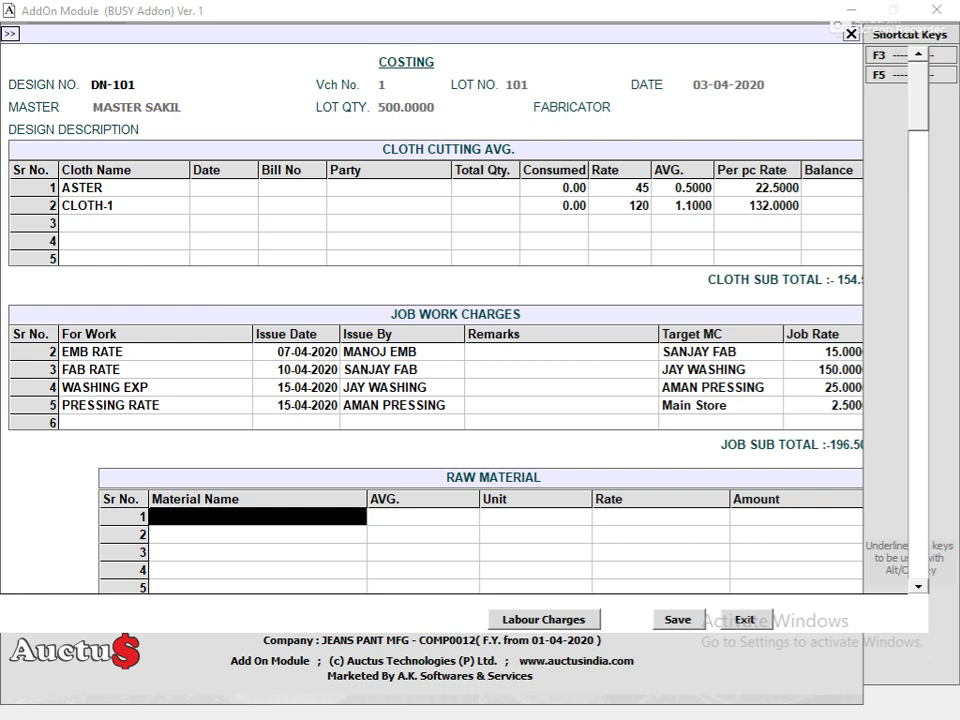
key(Down)
key(Down)
key(Down)
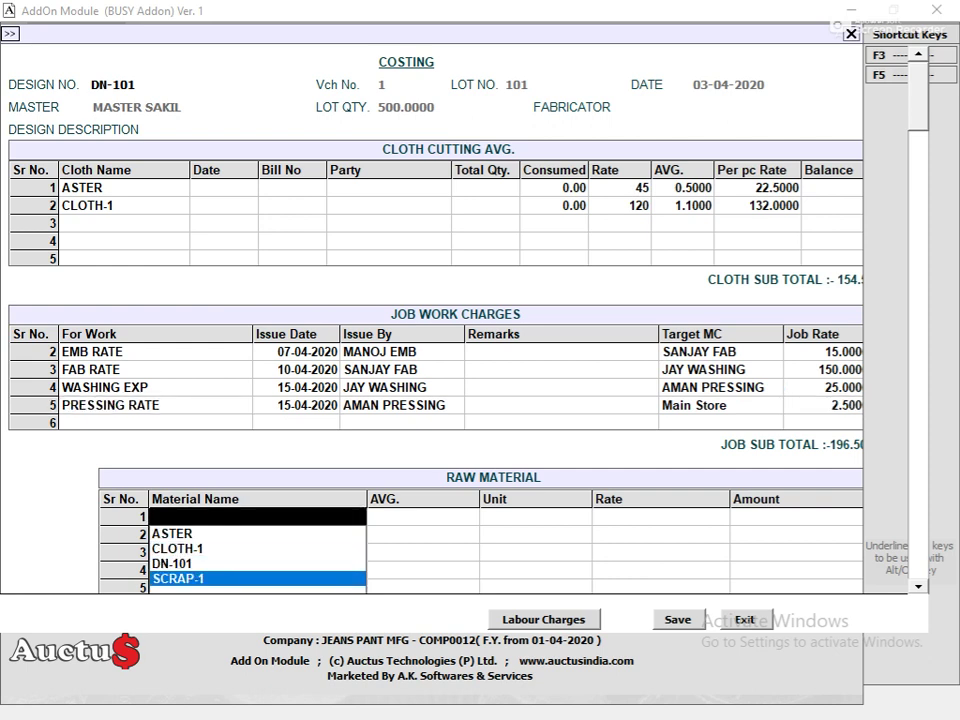
key(Up)
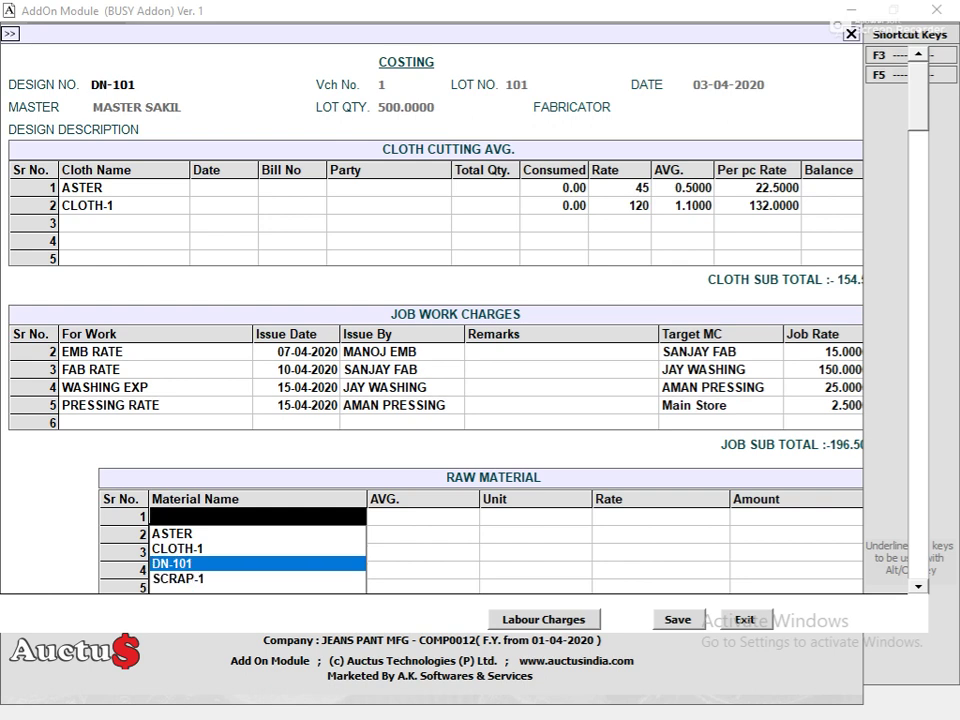
key(F3)
text(CHAIN)
key(Return)
key(Return)
key(Return)
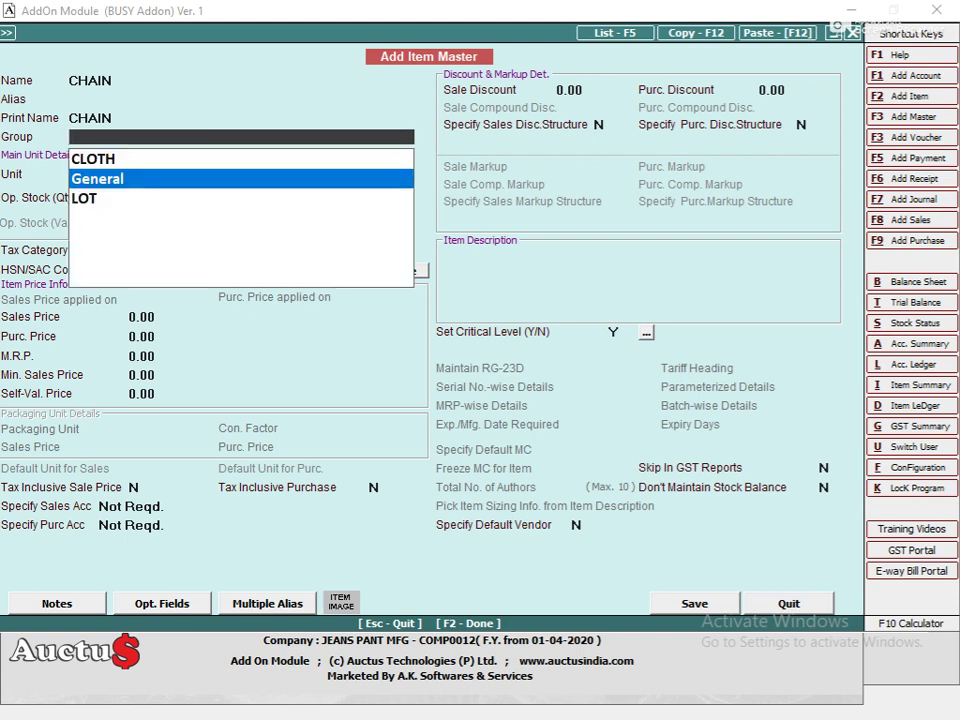
Assign the new item to the General group with unit Pcs. and tax category None
key(Return)
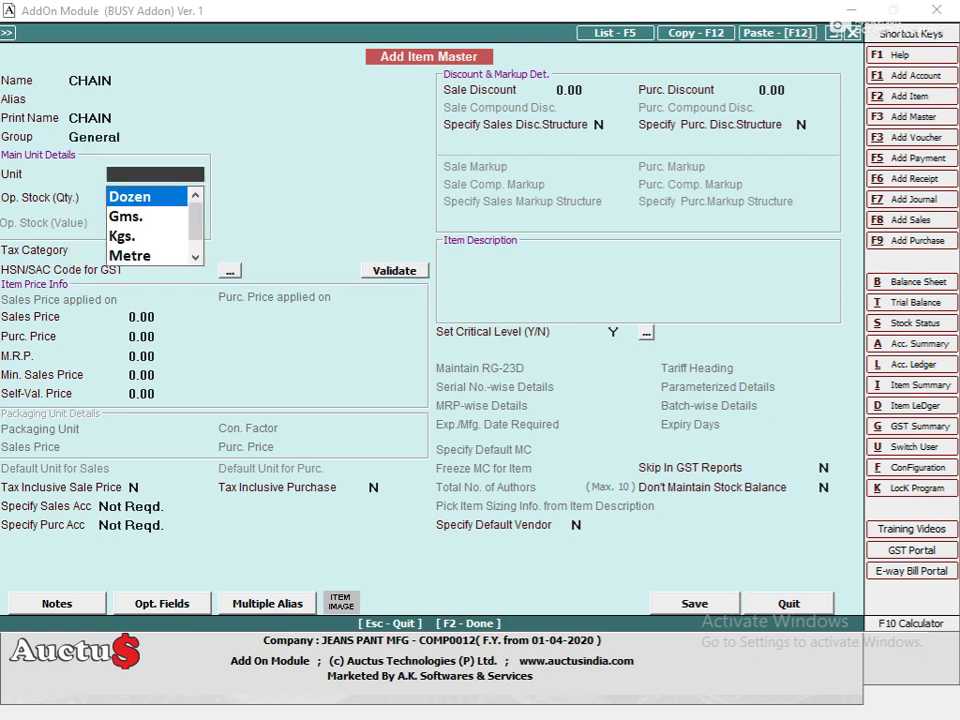
text(p)
key(Return)
key(Return)
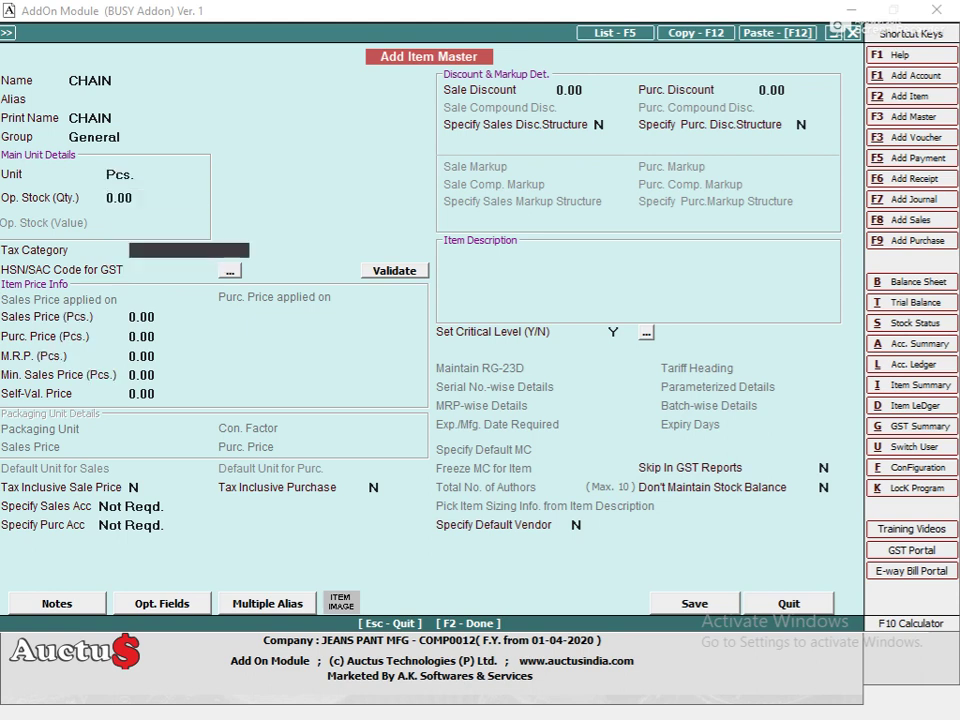
key(Return)
Rename the new item as RAW MATERIAL, using the same text as its print name
key(Up)
key(Up)
key(Up)
key(Up)
key(Up)
key(Up)
key(Up)
text(RA)
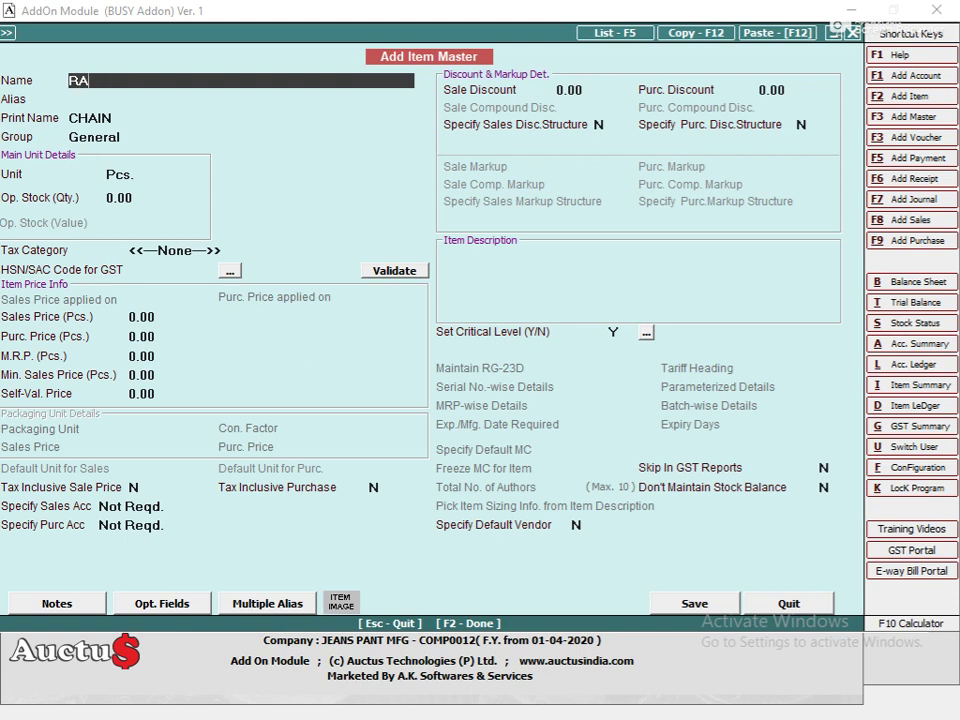
text(W MATERIAL)
key(Return)
key(Return)
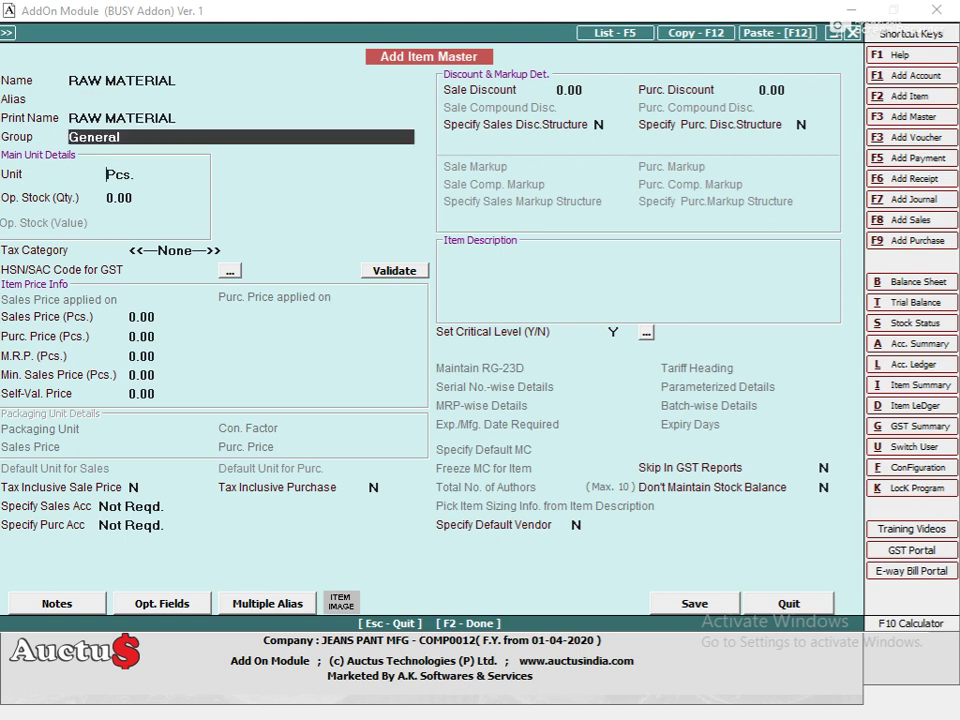
Save the RAW MATERIAL item master and enter the item in the costing's first Raw Material row
key(Return)
key(Return)
key(Return)
key(Return)
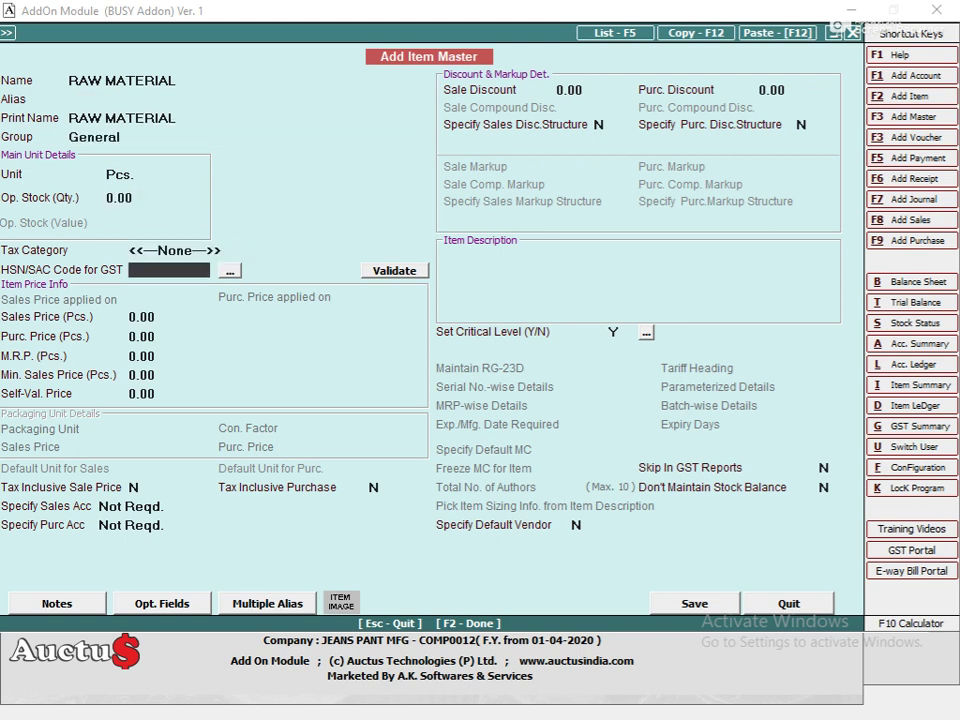
key(F2)
key(Left)
key(Return)
key(Return)
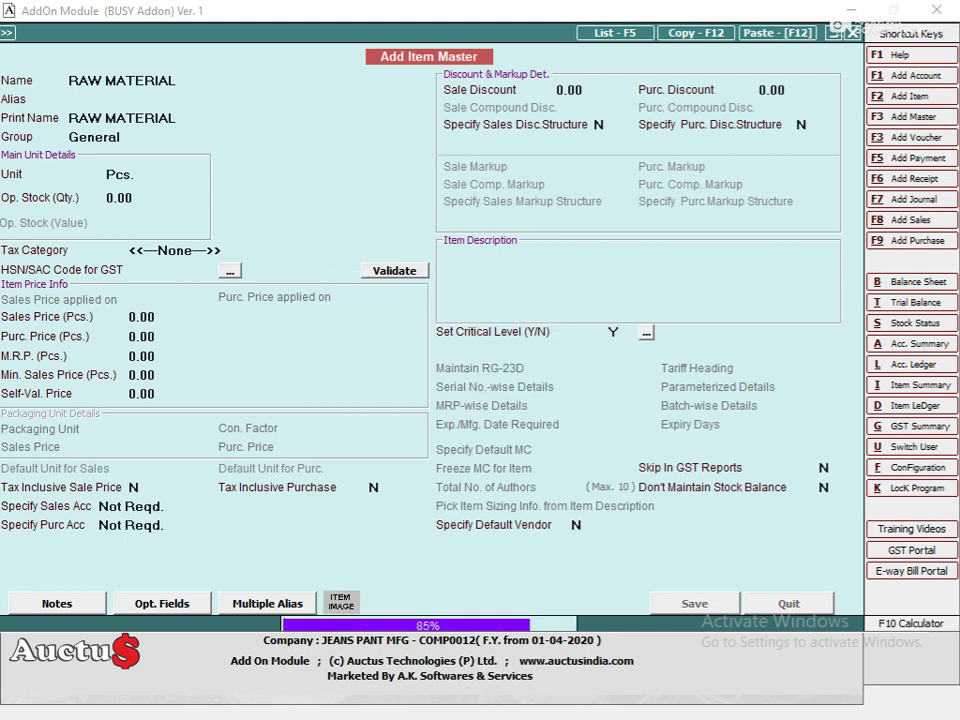
key(Return)
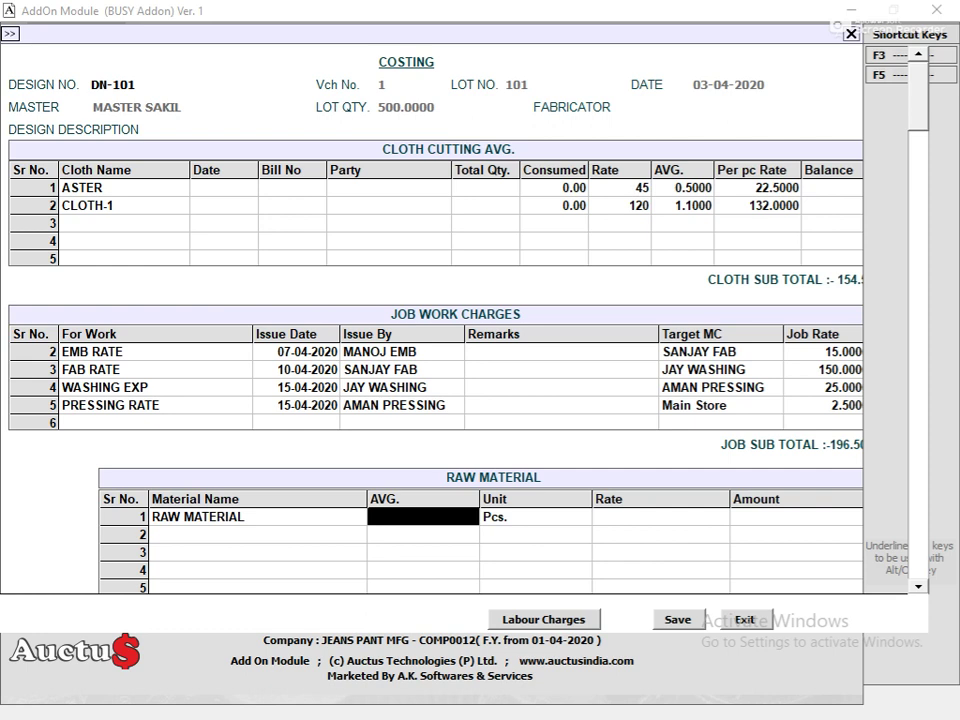
Set the RAW MATERIAL row's average to 1 and its rate to 10
text(1)
key(Return)
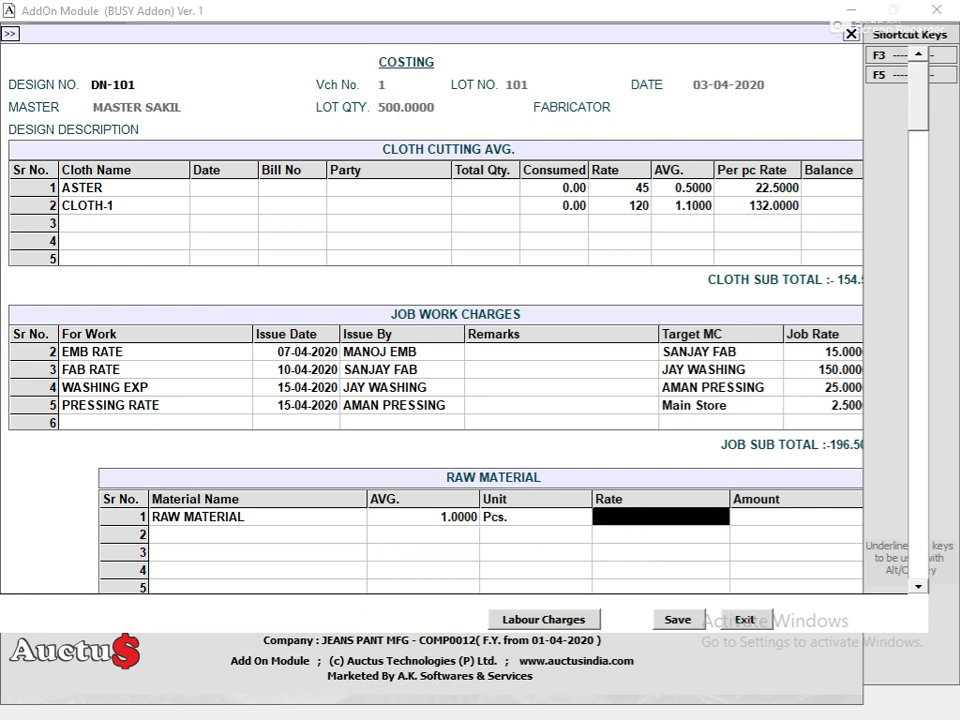
text(10)
key(Return)
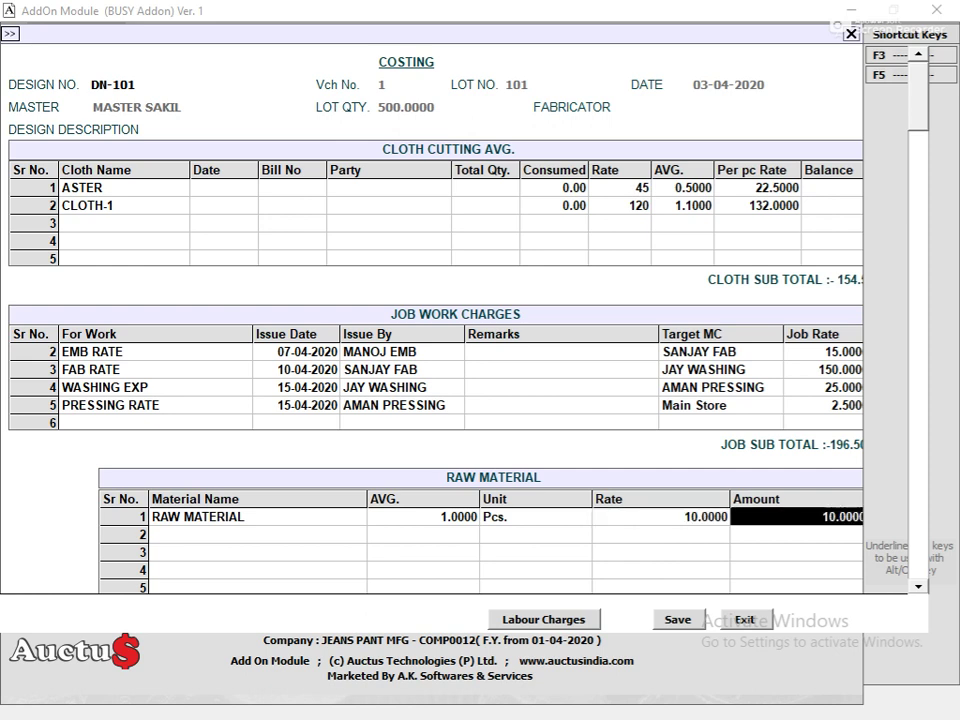
key(Return)
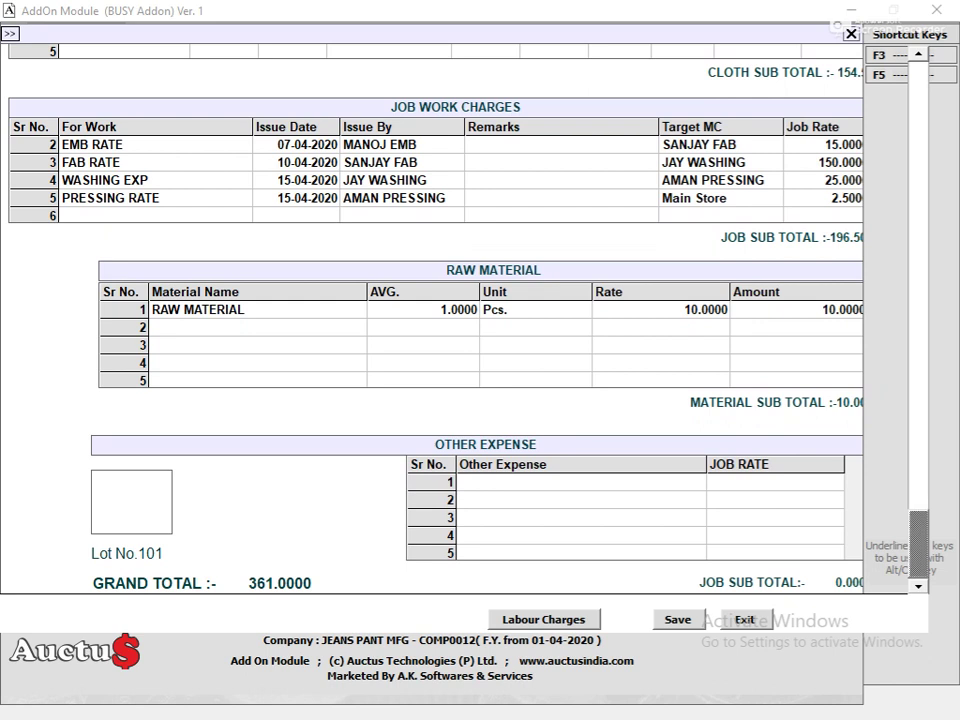
Save the DN-101 costing voucher and print it to a PDF file named ANB in the PPT folder
key(alt+s)
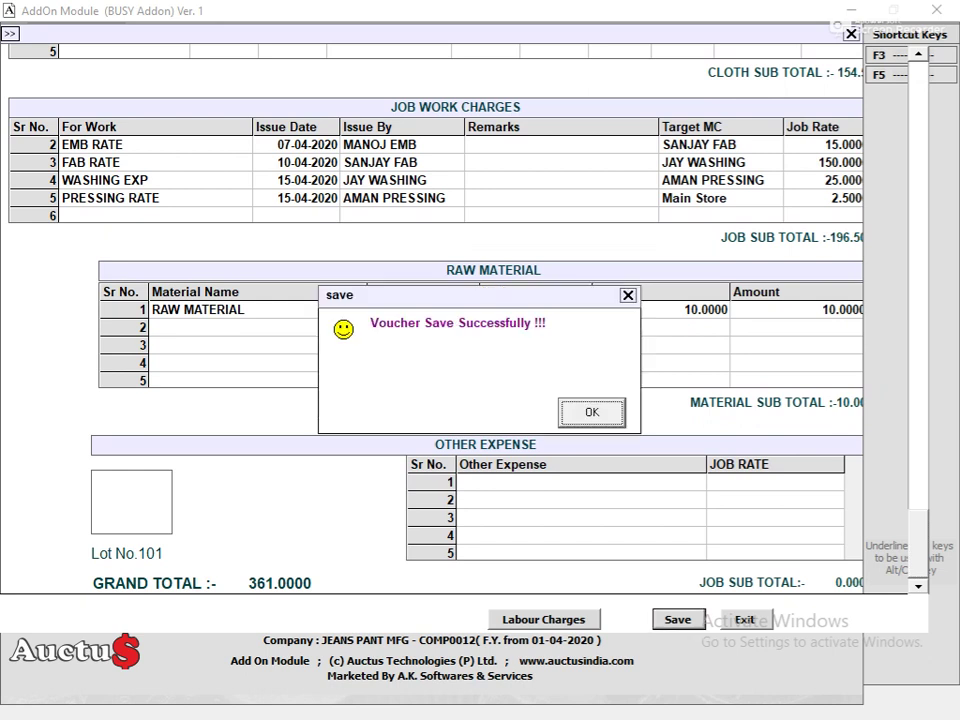
key(Return)
key(n)
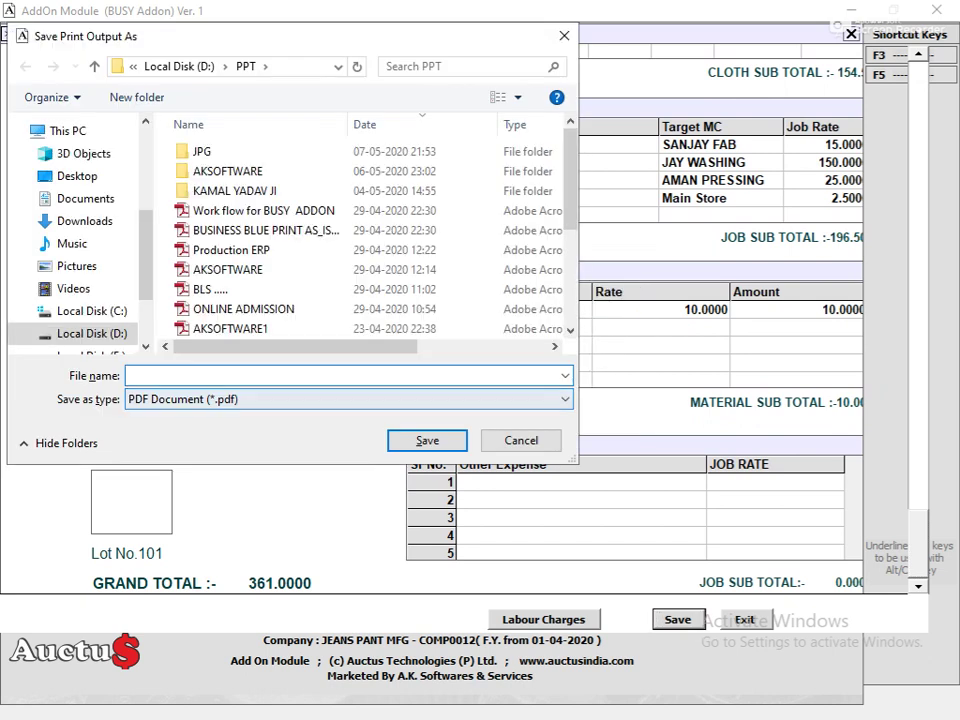
text(ANB)
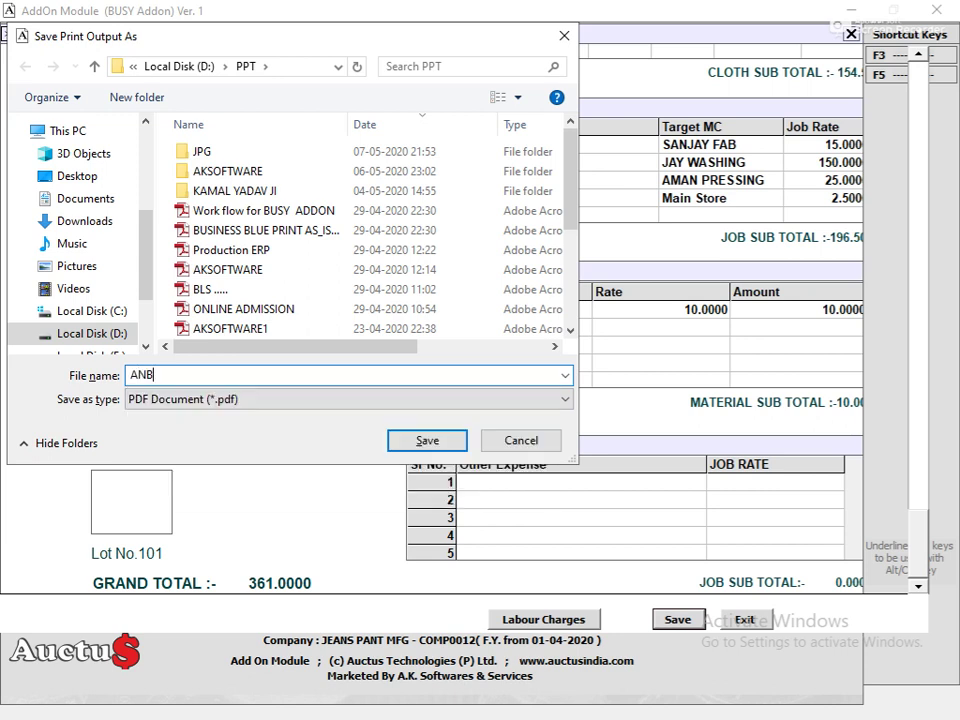
key(Return)
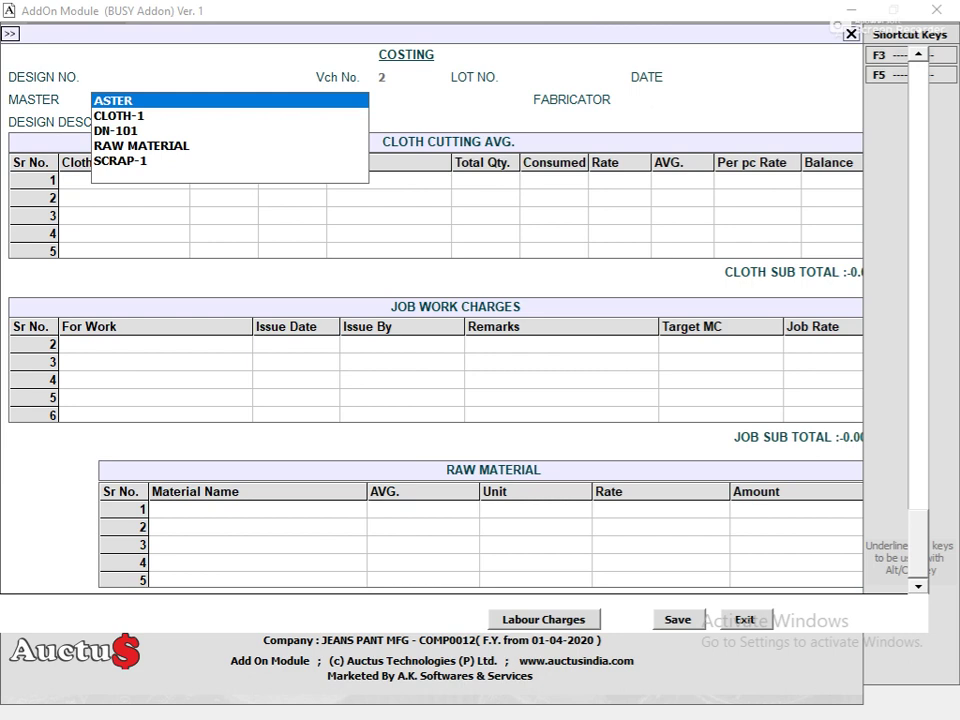
Save the costing again, accept printing the voucher and pick the existing ANB file in the PPT folder as the PDF output
key(alt+s)
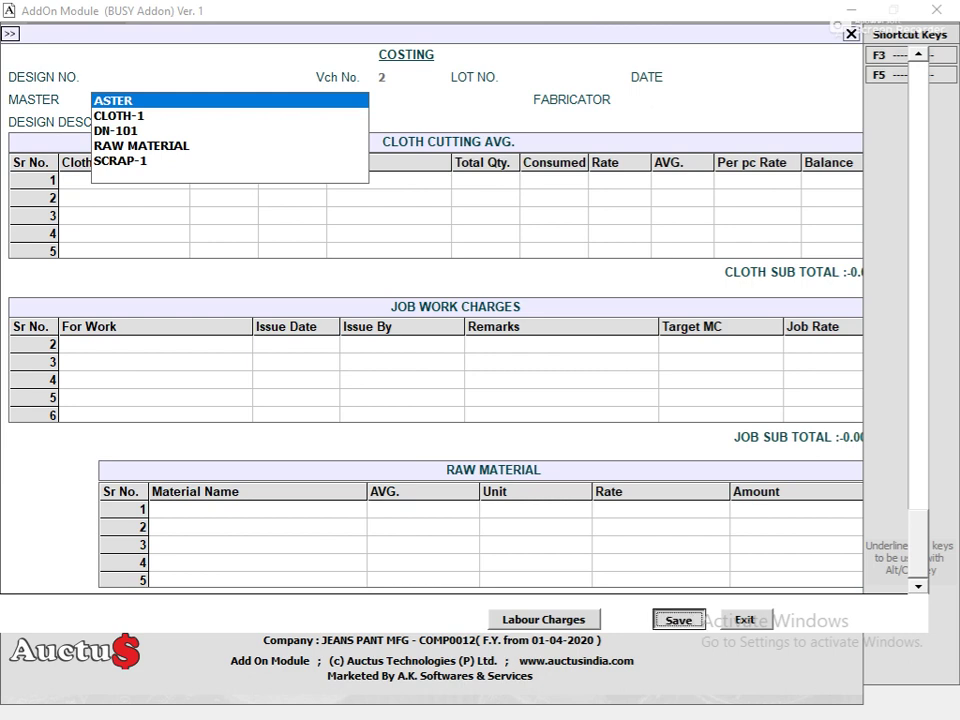
key(Return)
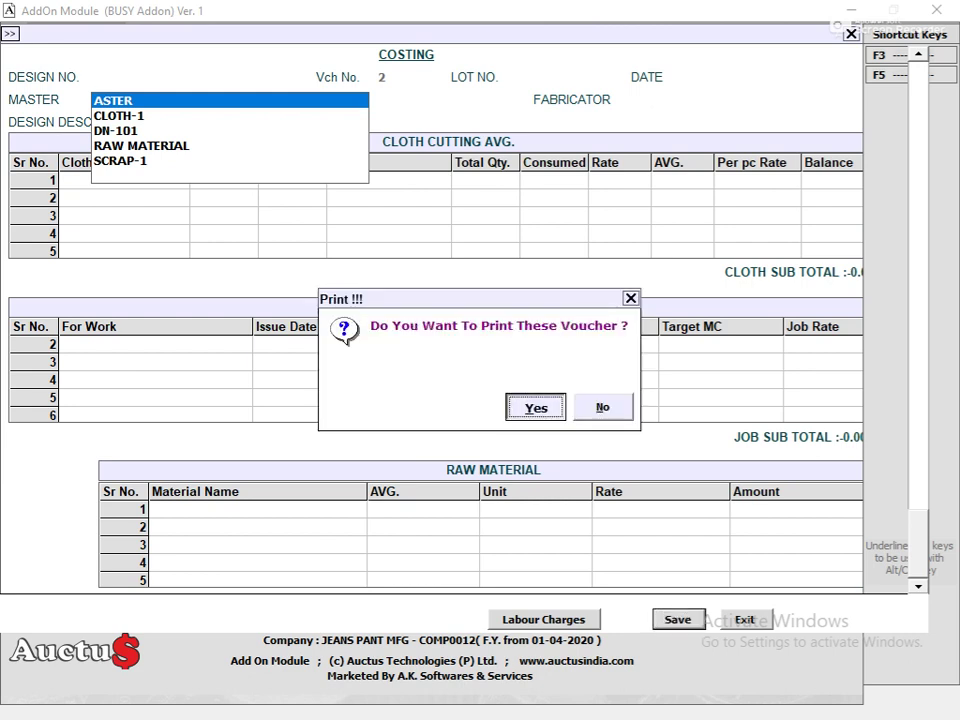
key(Return)
key(Tab)
key(alt+Down)
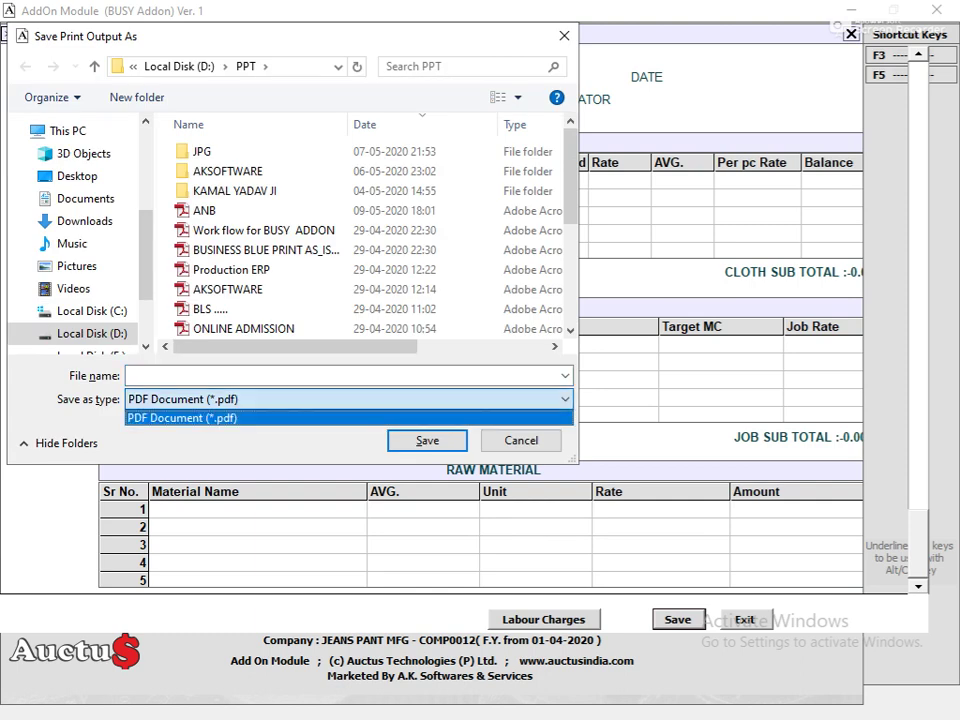
key(Return)
key(shift+Tab)
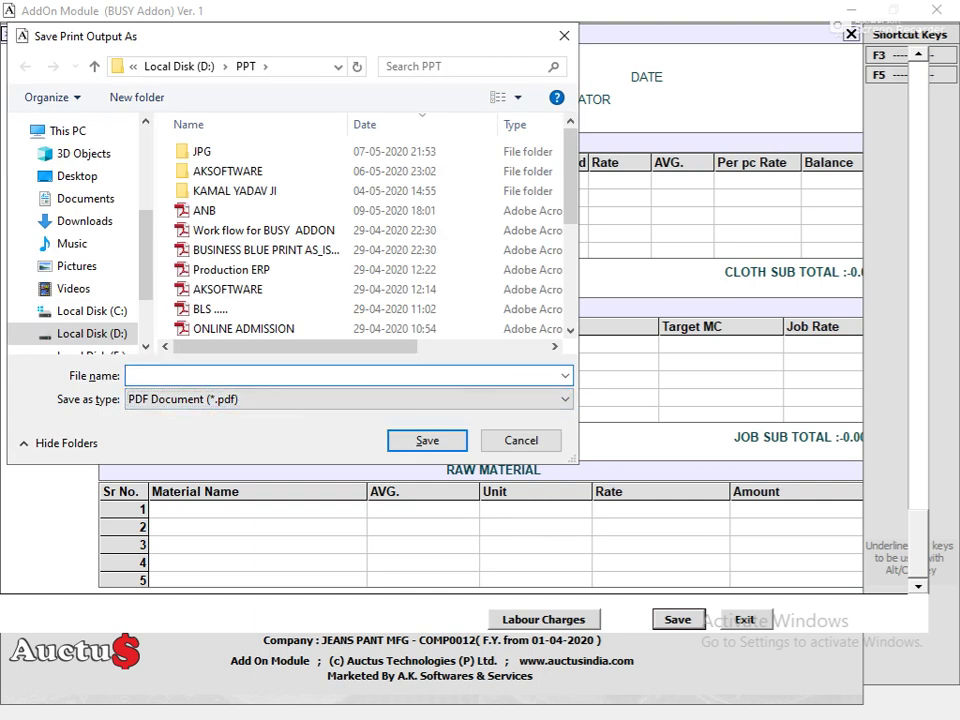
click(204, 210)
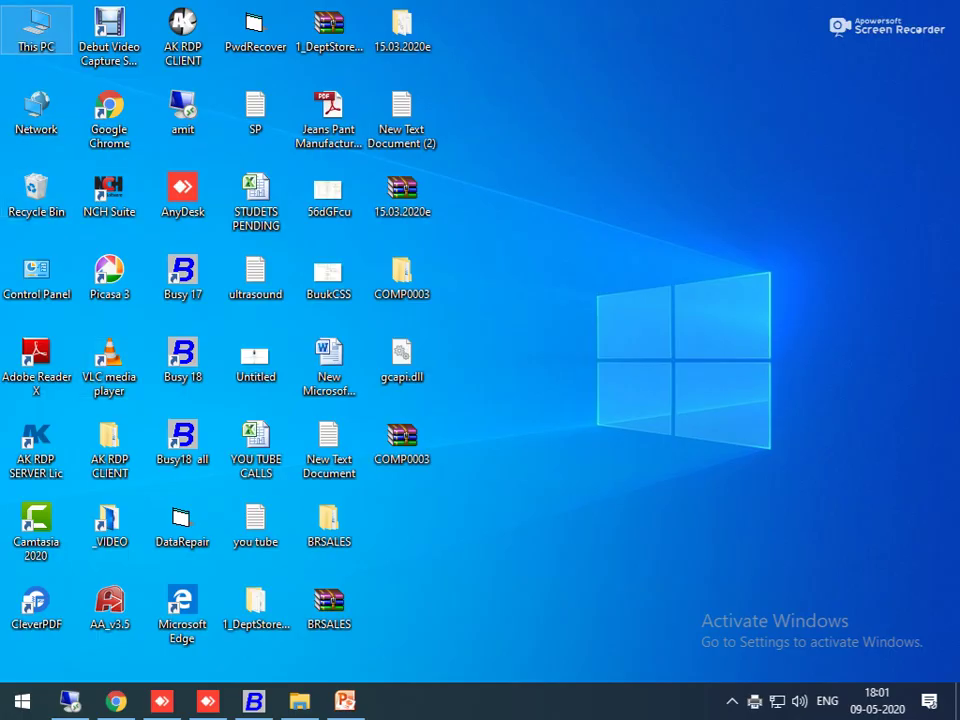
Open the ANB PDF from the PPT folder on drive D, review the costing in read mode, and close the PDF and folder
double_click(32, 38)
double_click(490, 310)
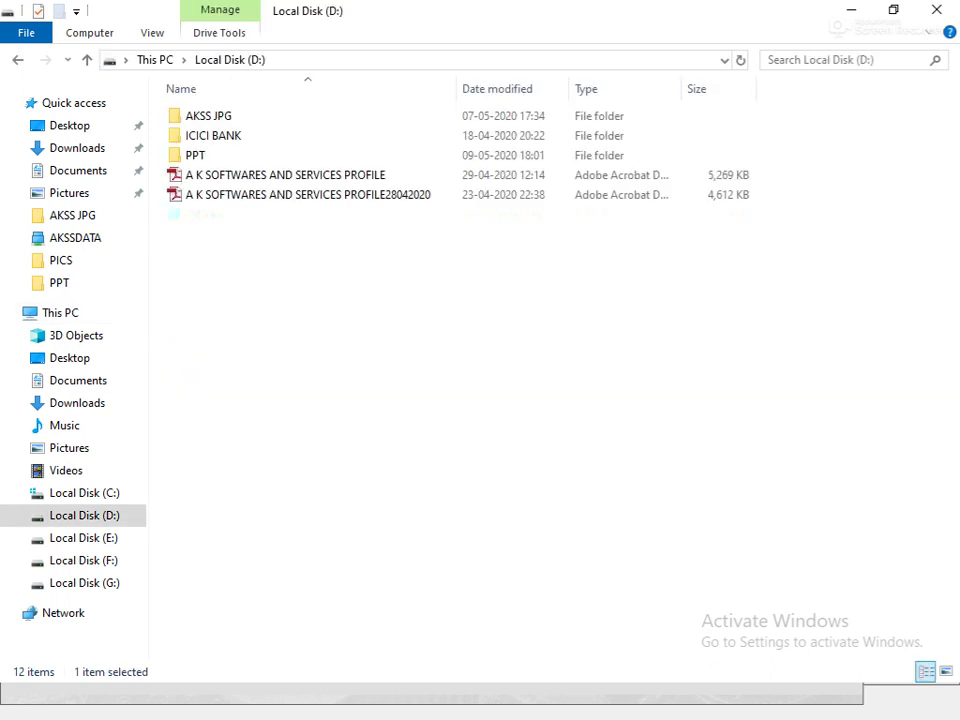
double_click(200, 156)
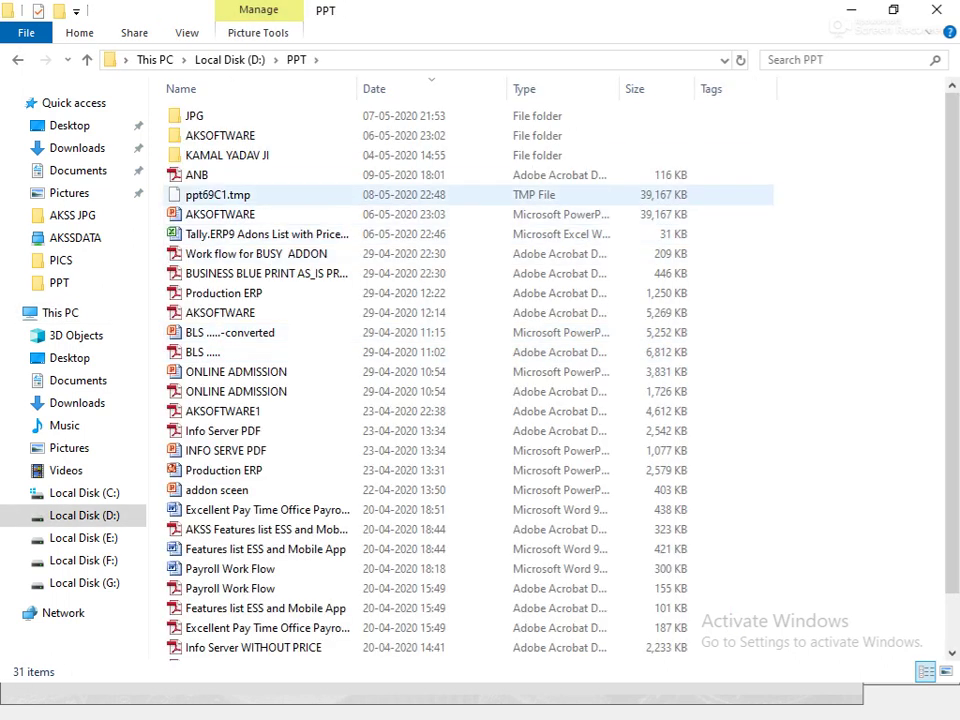
click(197, 175)
key(Return)
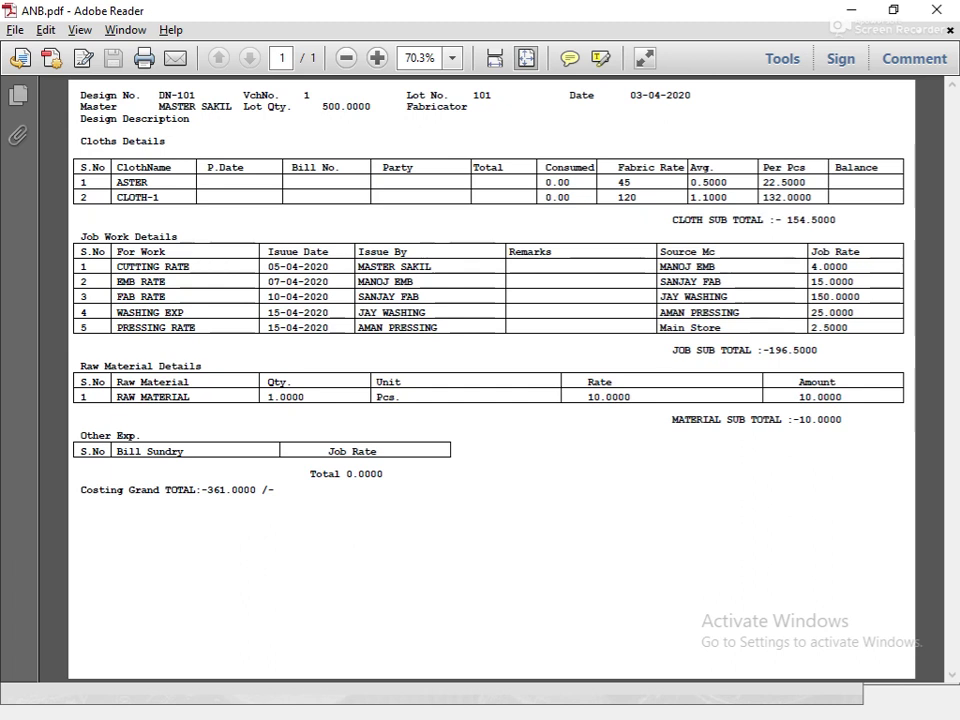
key(ctrl+h)
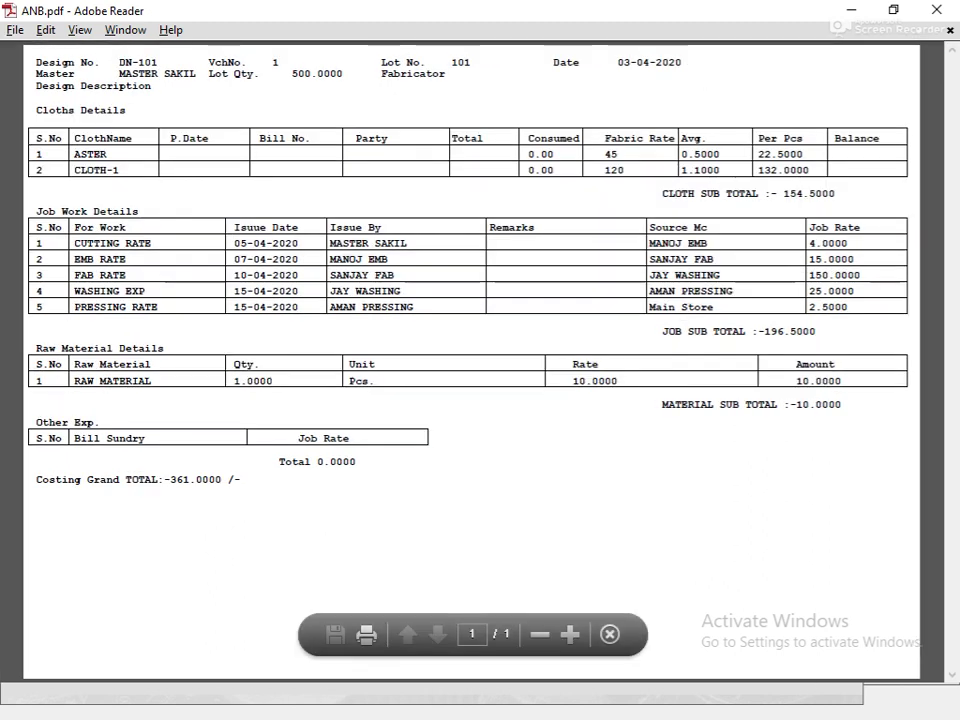
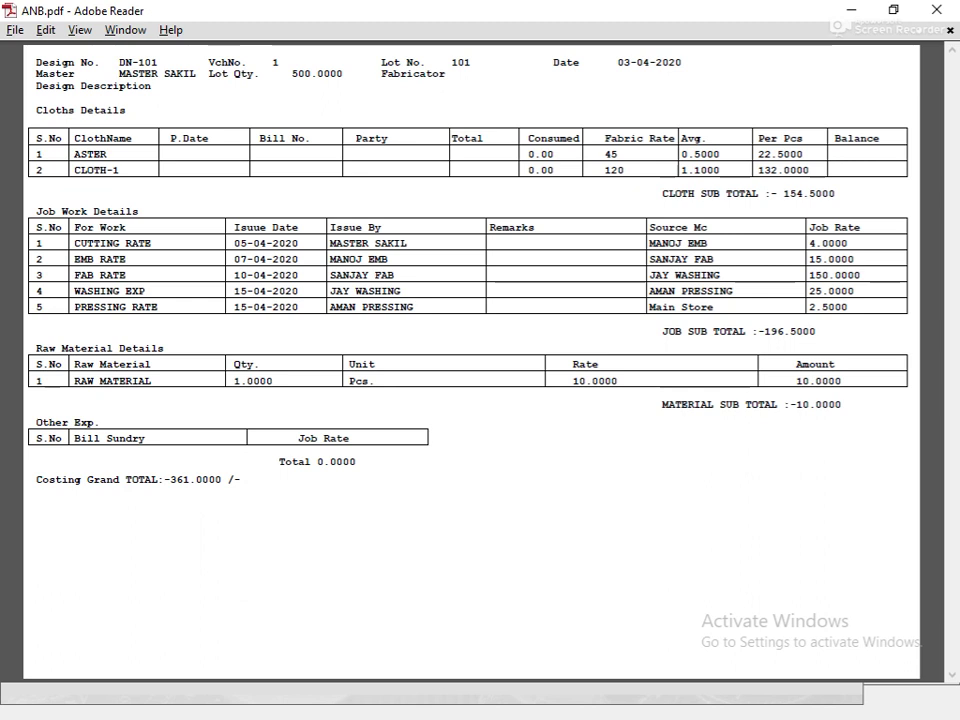
key(alt+F4)
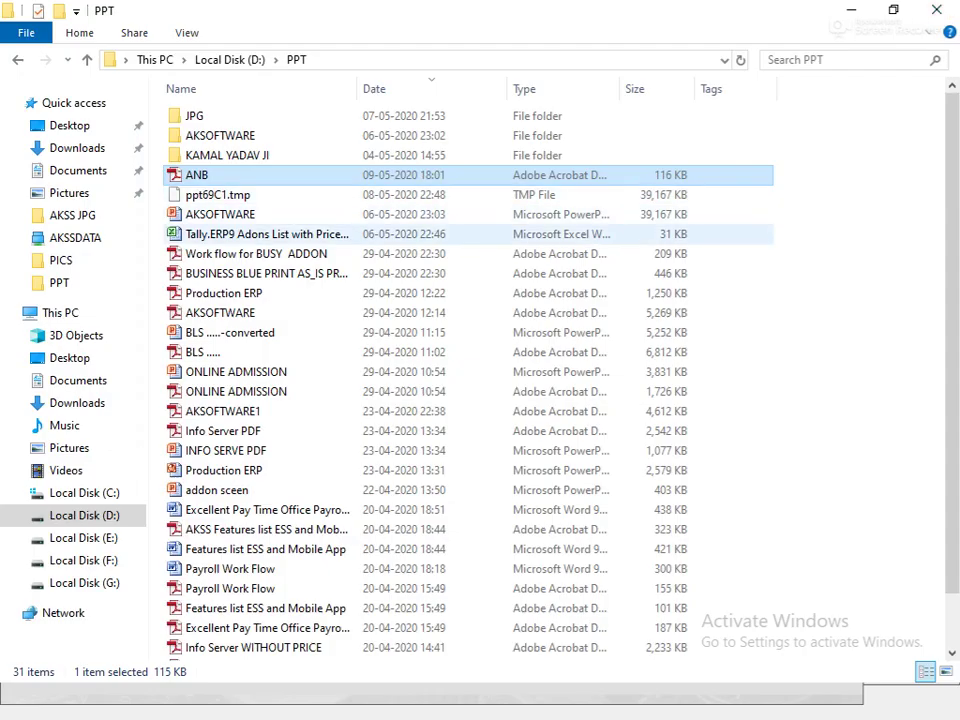
click(937, 10)
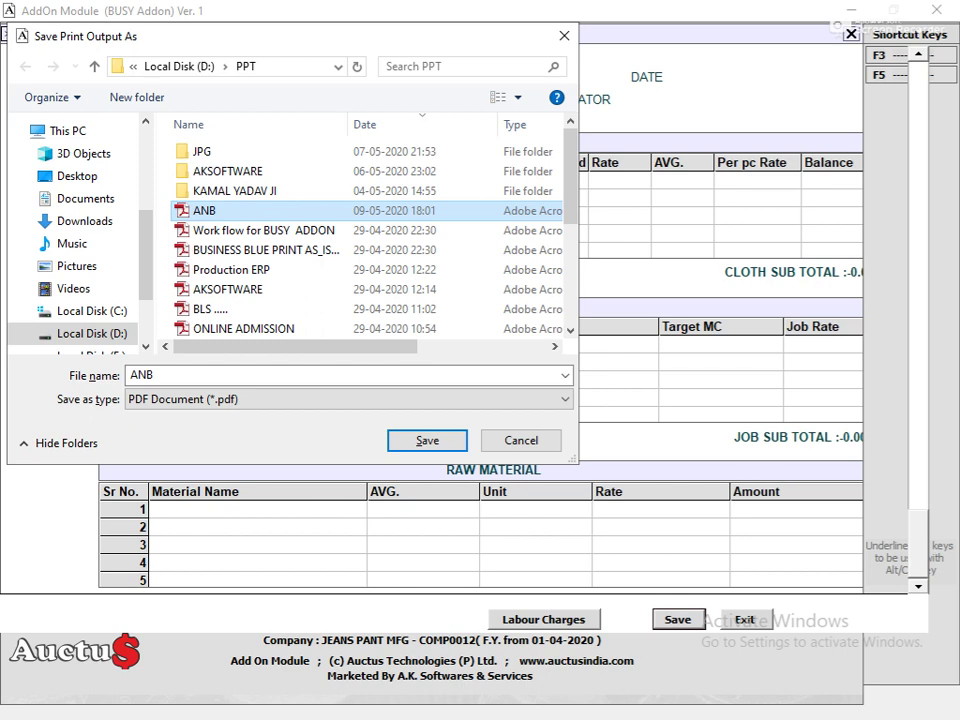
Dismiss the ANB output choice and save the print output as a PDF named ASD in the PPT folder
key(Escape)
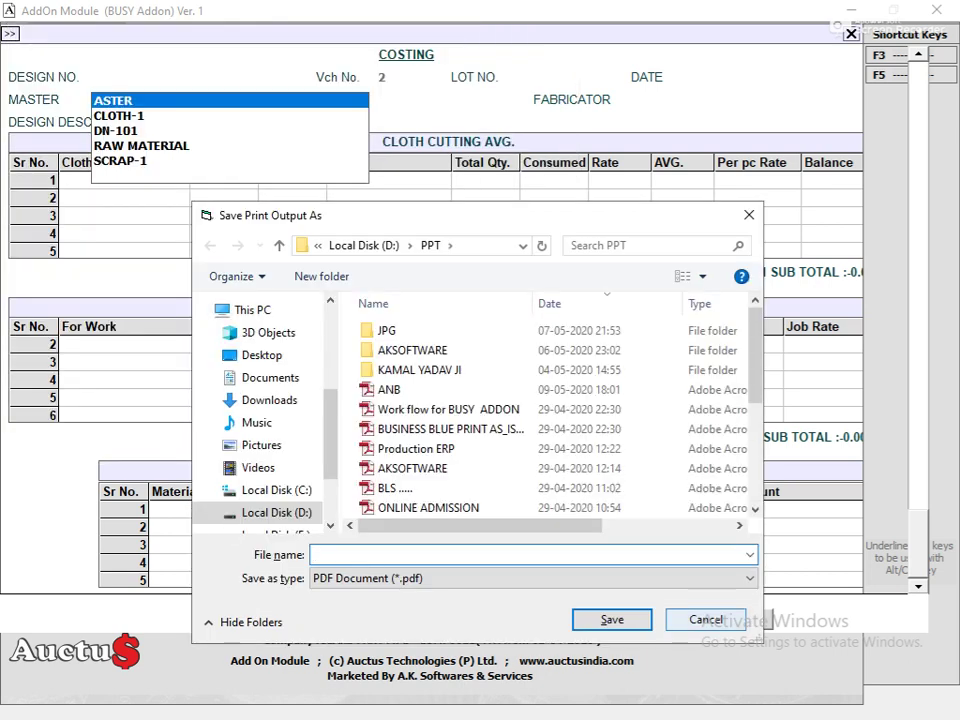
text(ASD)
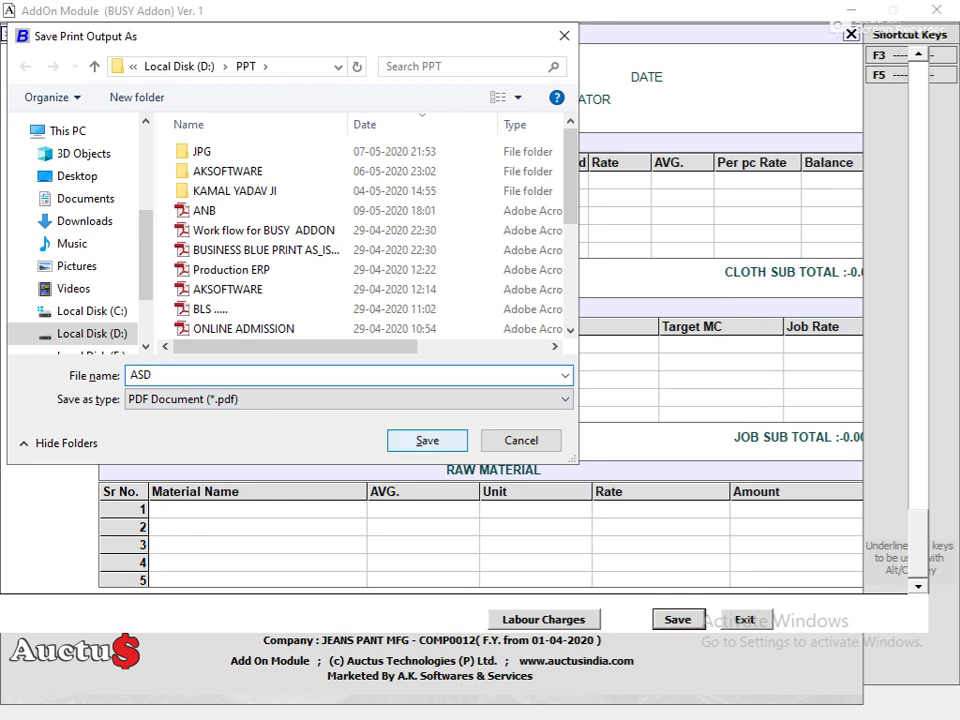
key(Return)
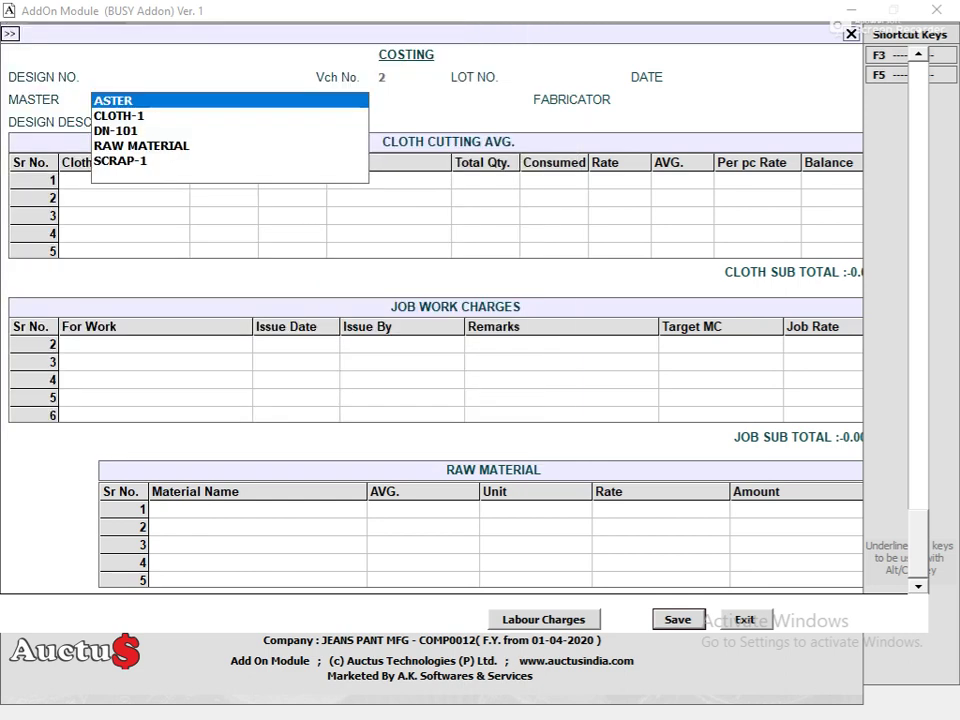
Exit the costing form and the add-on module, and open Busy's Administration options
key(Escape)
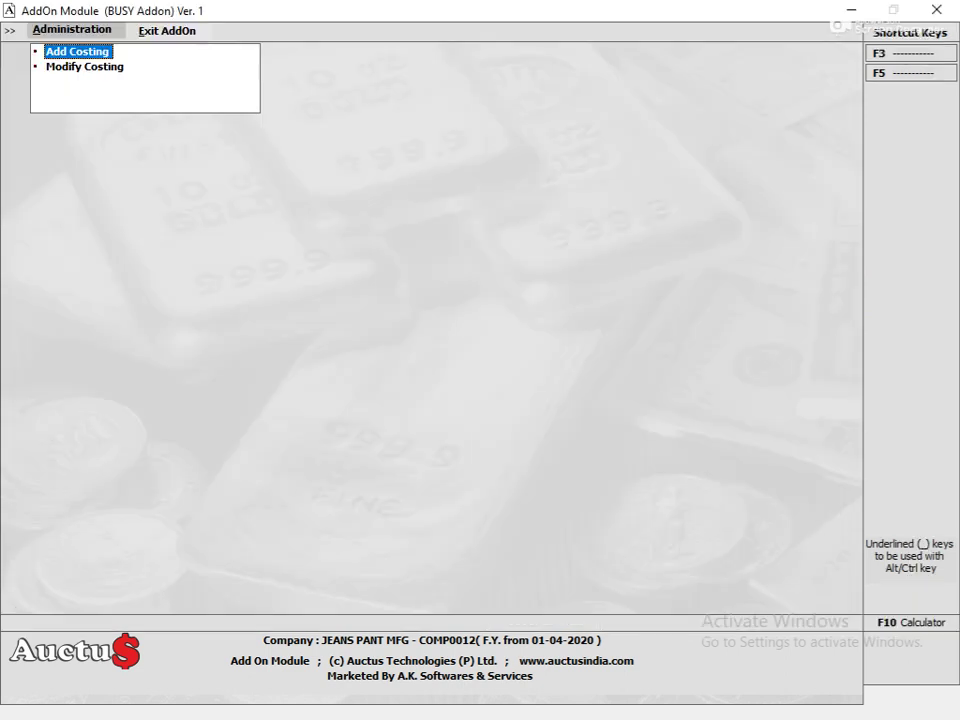
key(Escape)
key(Return)
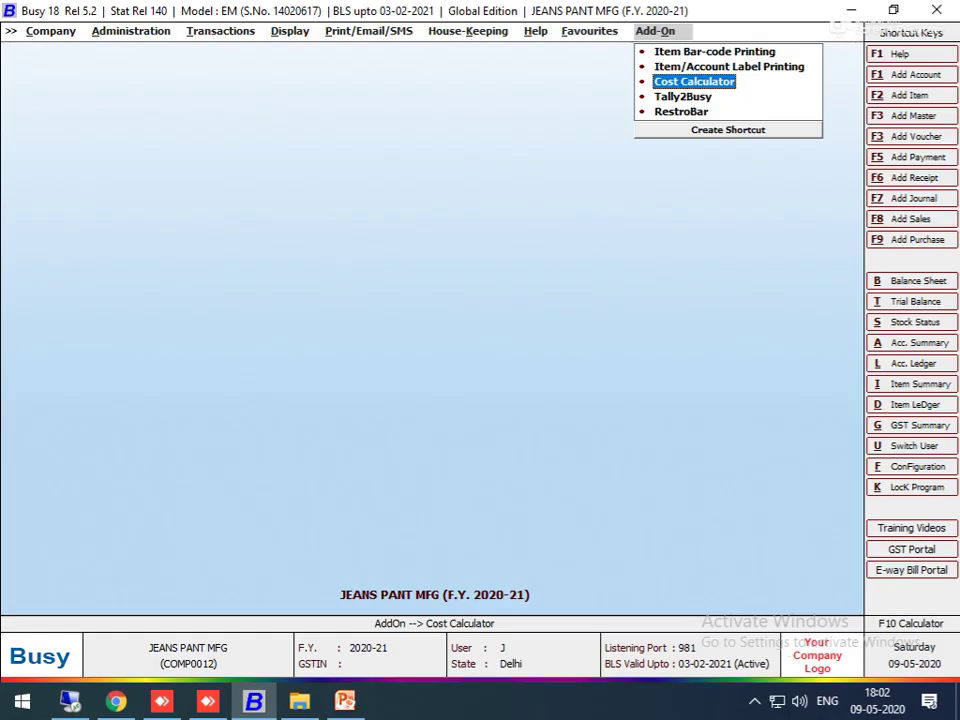
key(alt+a)
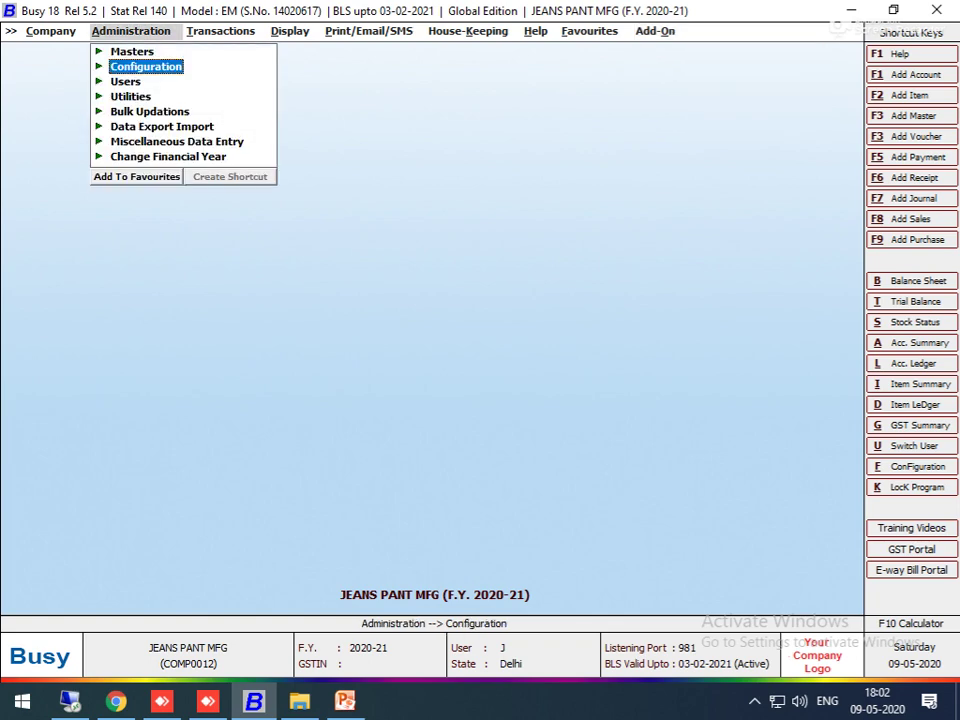
Switch to Chrome, search the web for JEANS PANT in a new tab and show the image results
key(super+d)
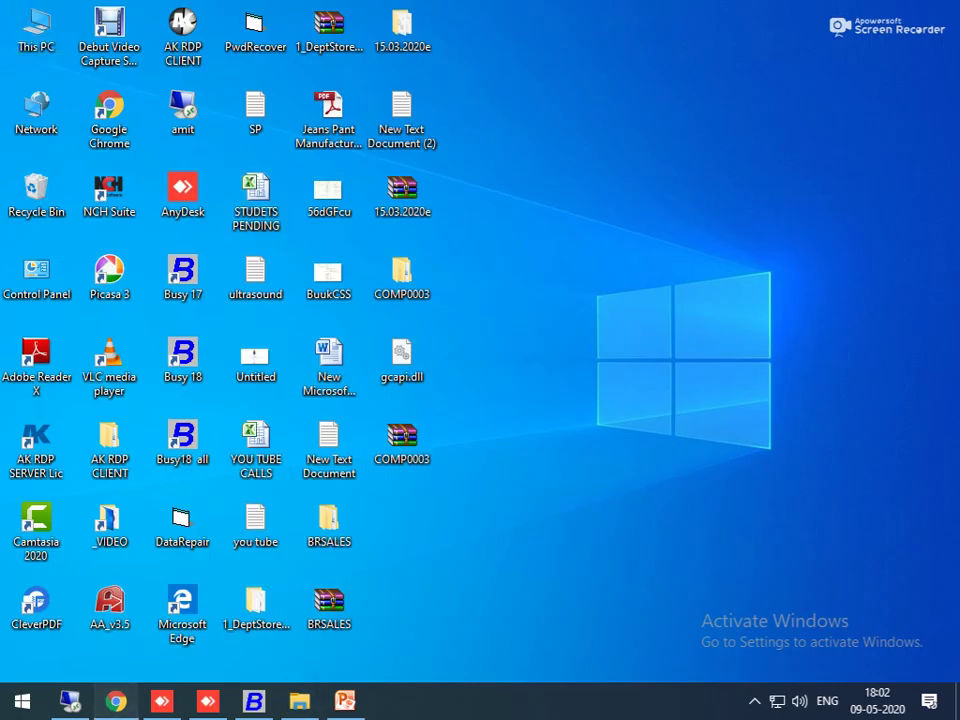
key(alt+Tab)
key(ctrl+t)
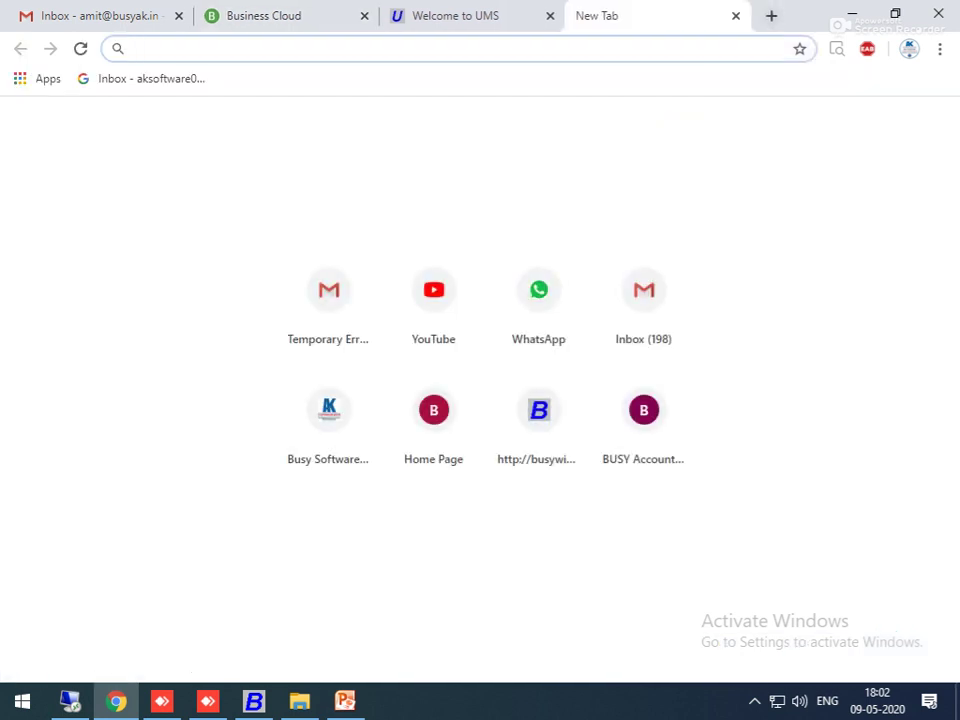
text(JEAS)
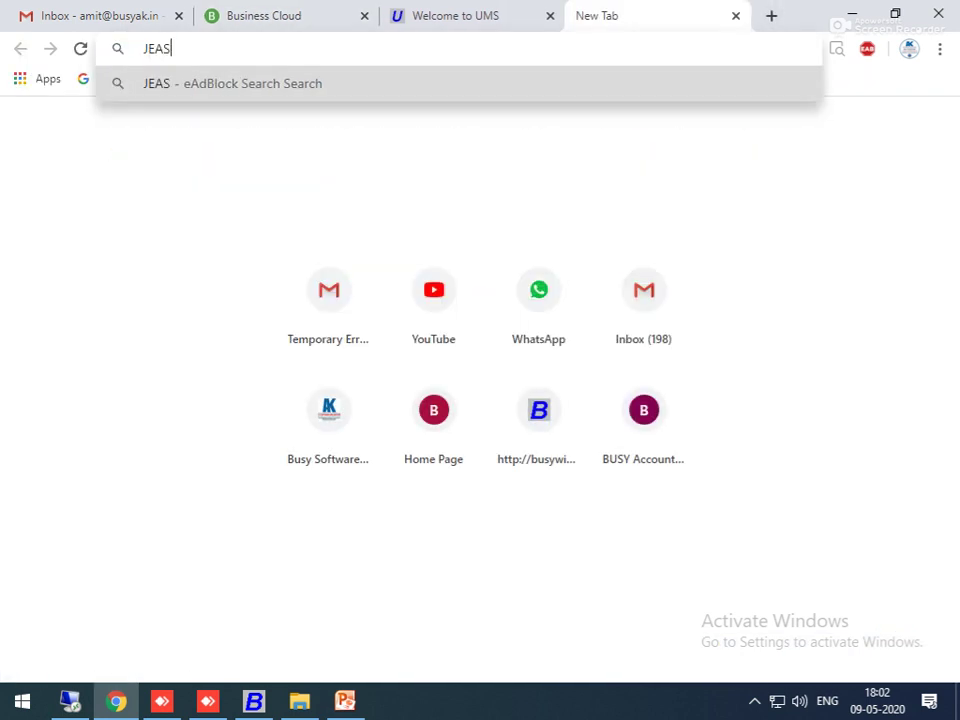
key(BackSpace)
key(BackSpace)
key(BackSpace)
key(BackSpace)
text(JE)
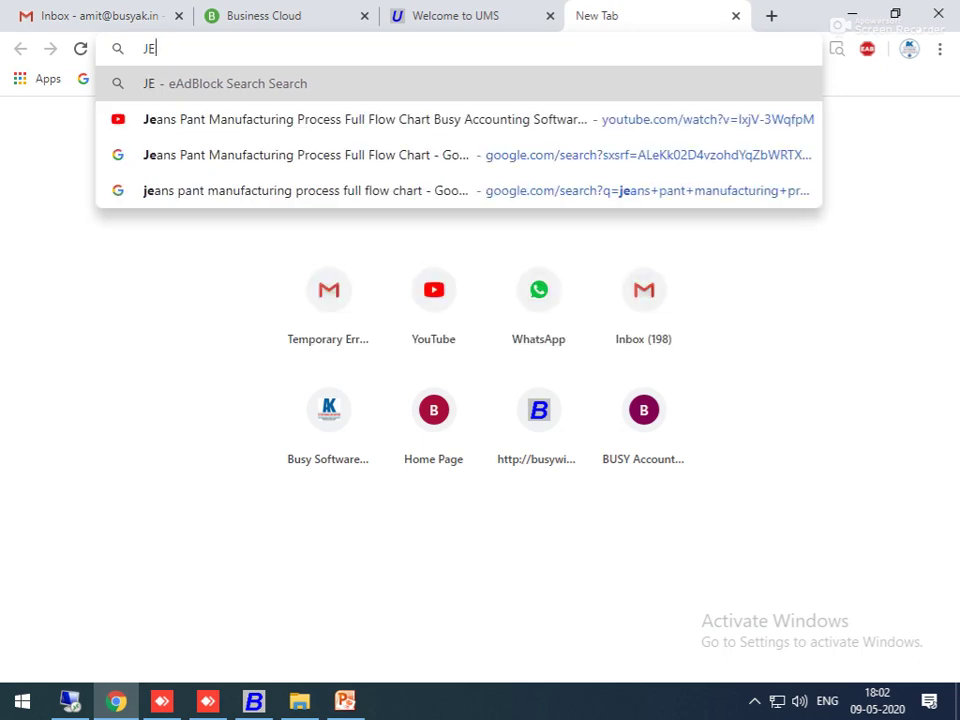
text(ANS PANT)
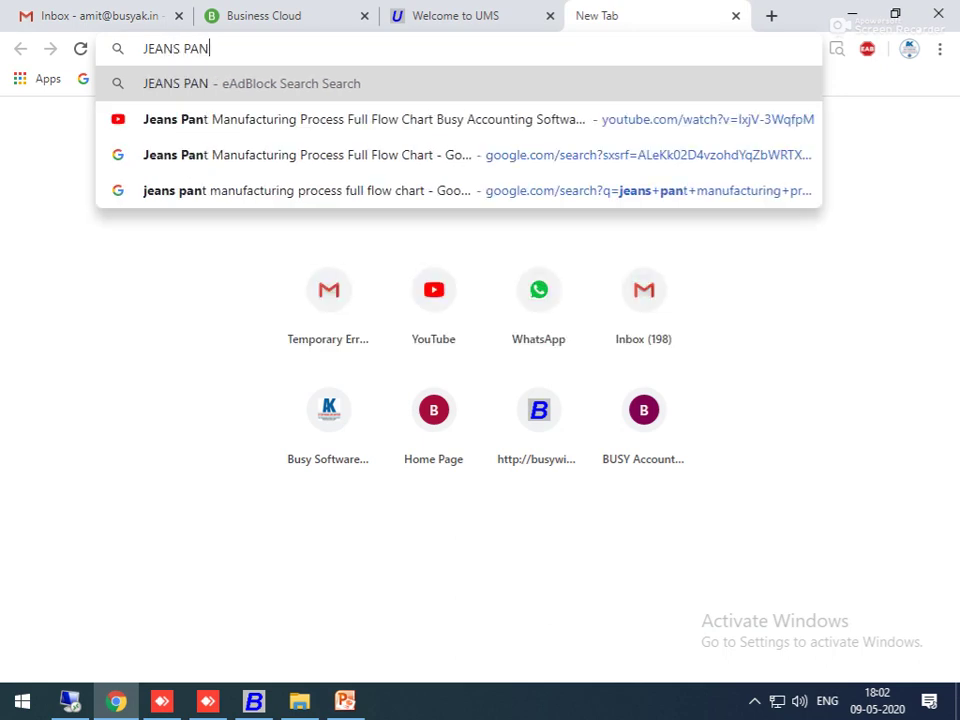
key(Return)
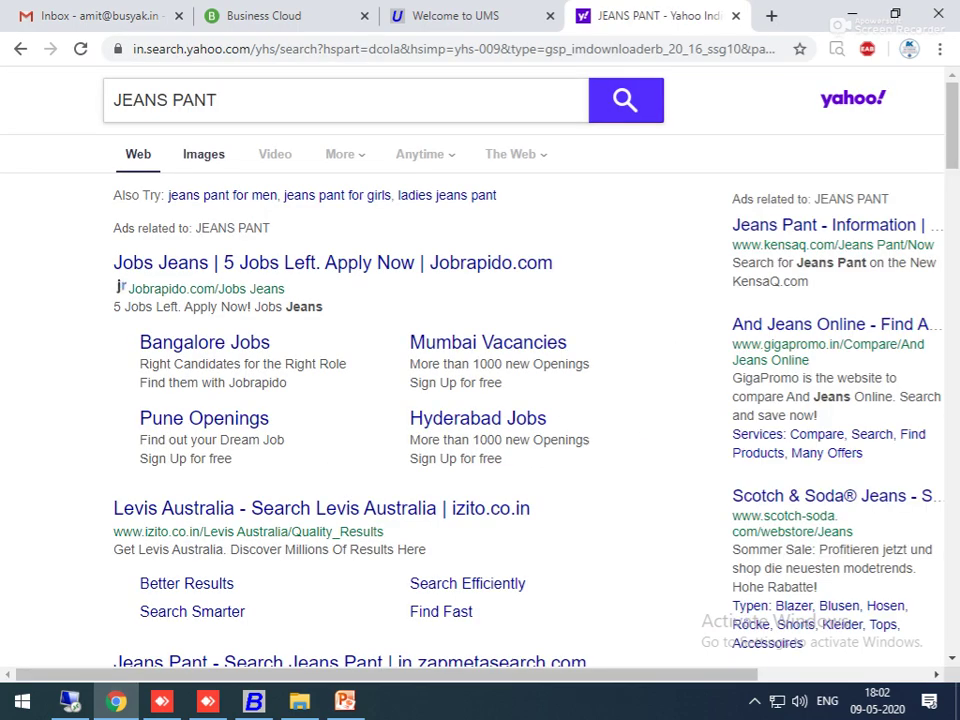
click(204, 154)
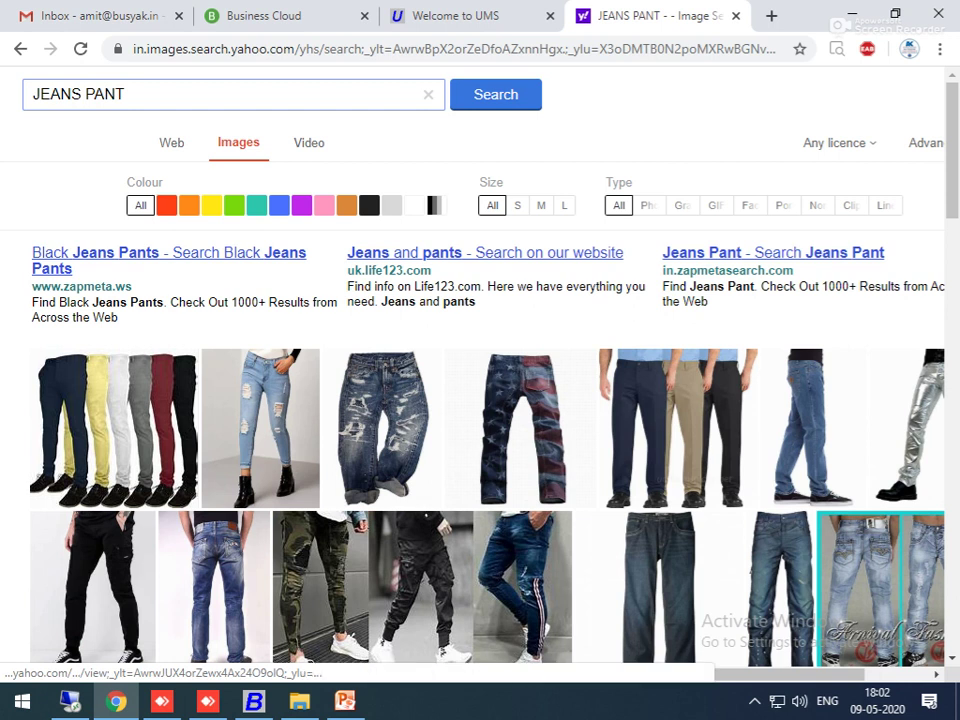
Enlarge the image of blue jeans seen from behind and save it as a JPEG named 101 in the Pictures folder
click(880, 588)
right_click(359, 295)
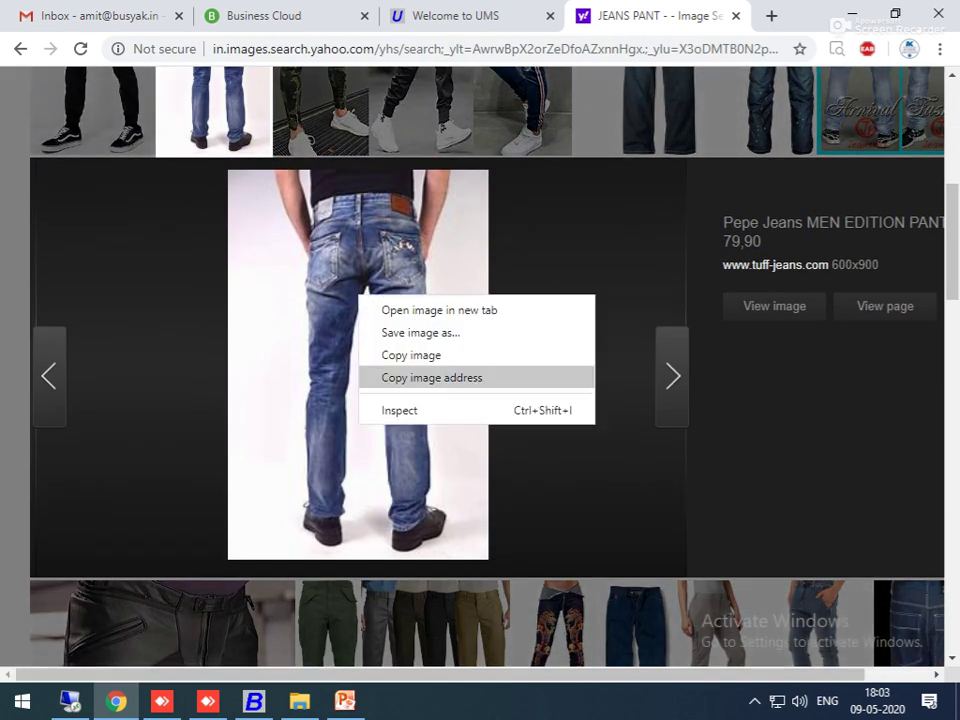
click(420, 332)
text(101)
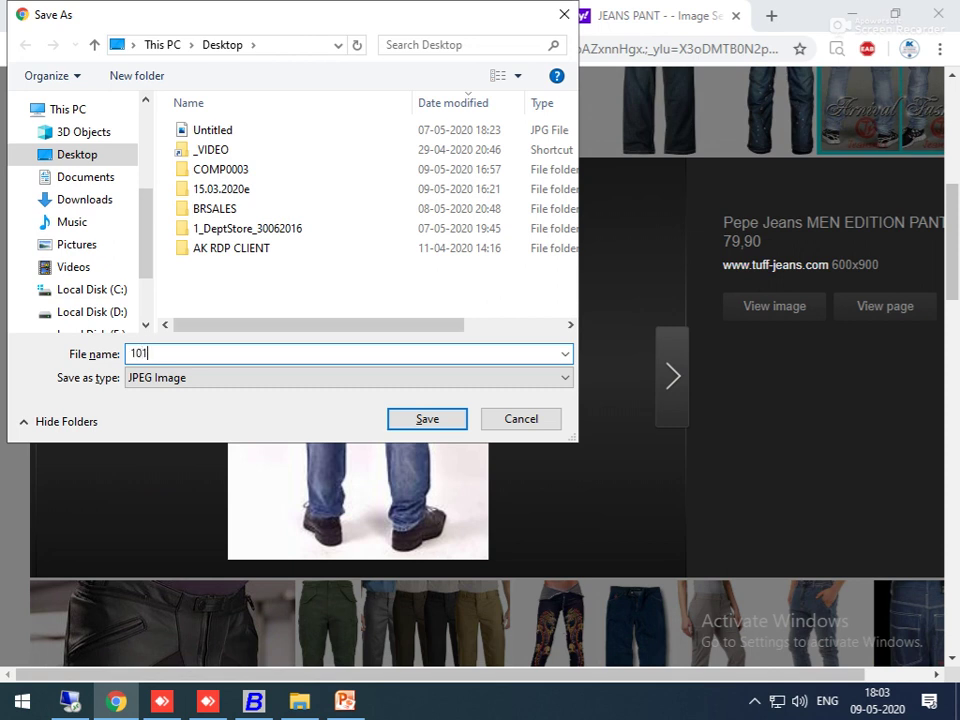
click(90, 289)
key(Return)
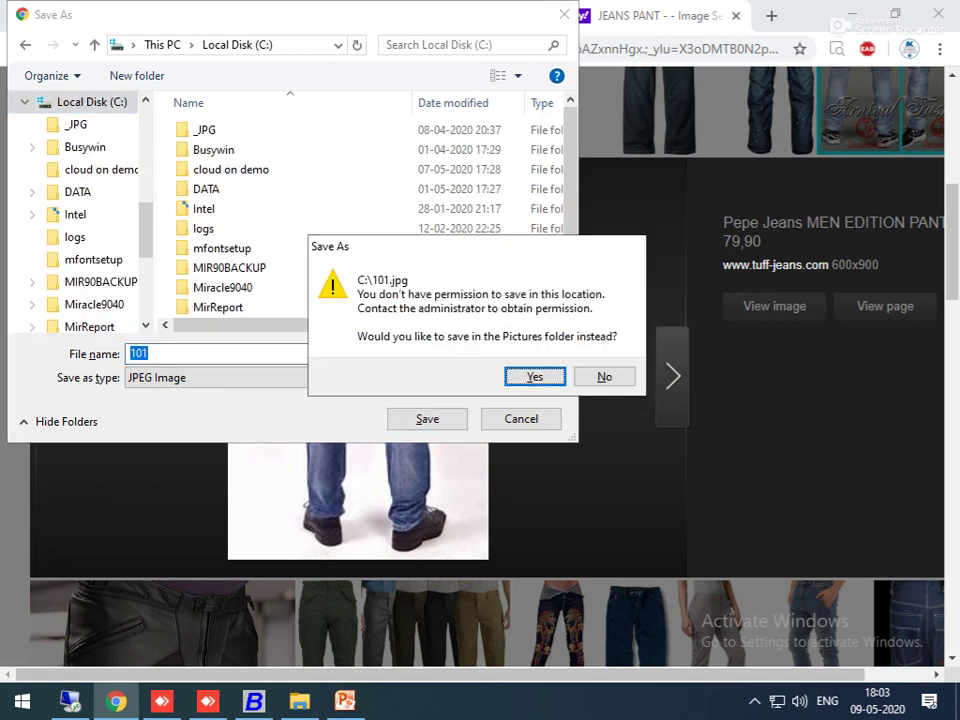
key(Return)
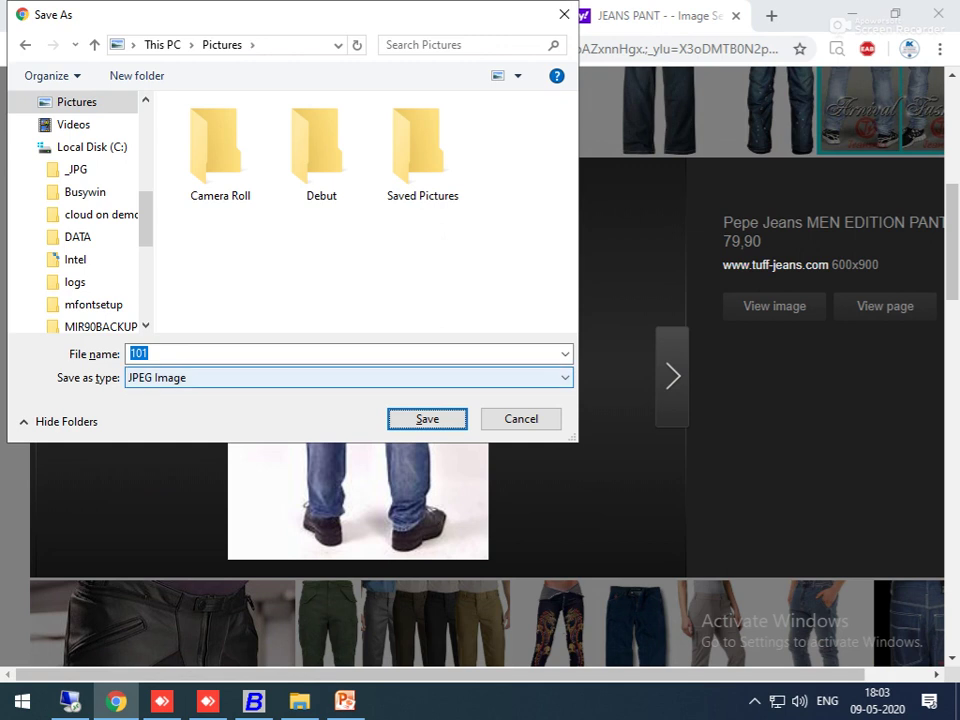
key(Return)
key(Escape)
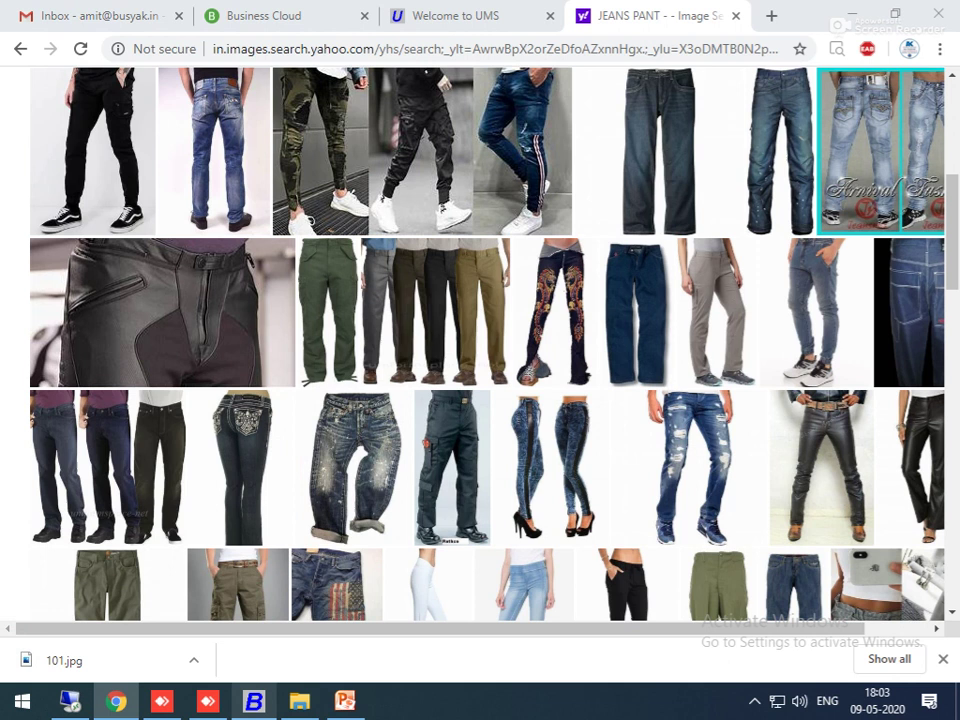
Switch to Busy and enable Maintain Images/Notes with Masters/Vouchers in the Inventory features
key(alt+Tab)
key(Return)
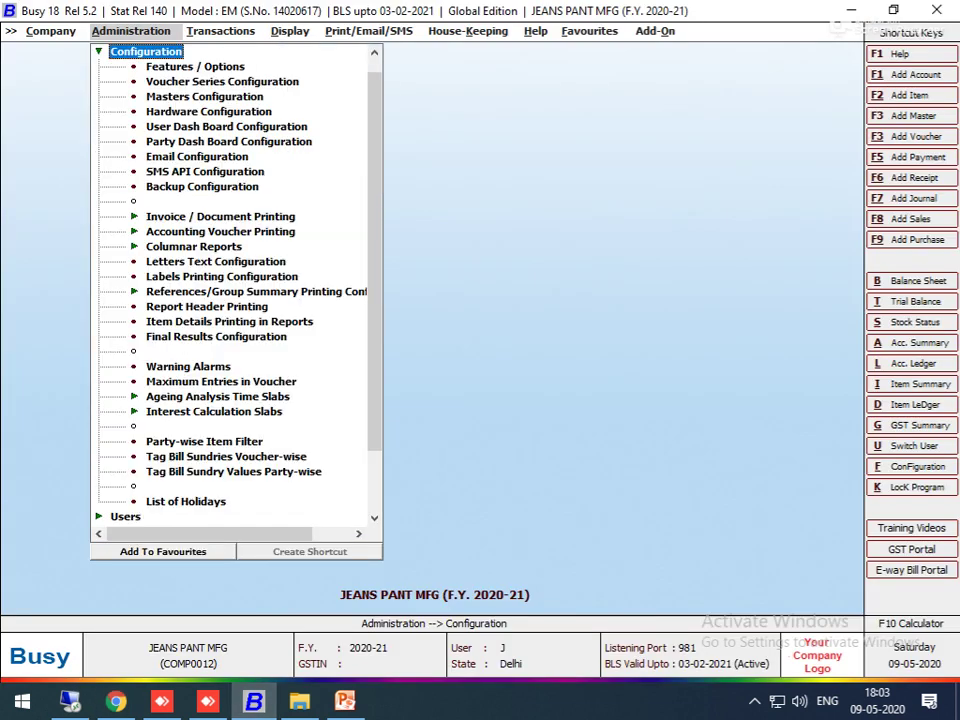
key(Down)
key(Return)
key(i)
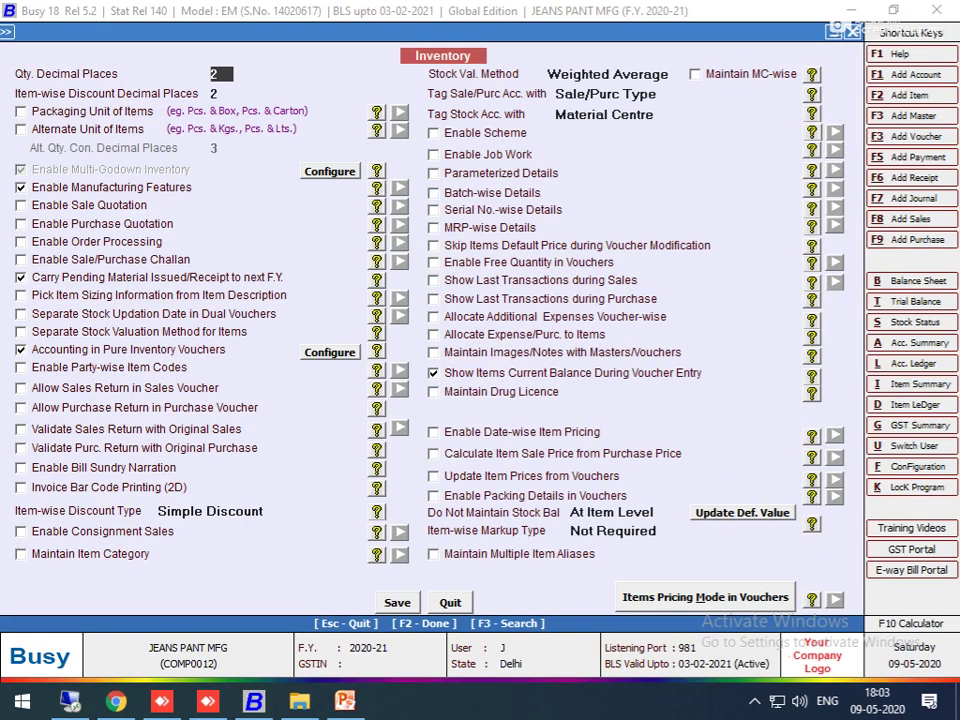
click(433, 352)
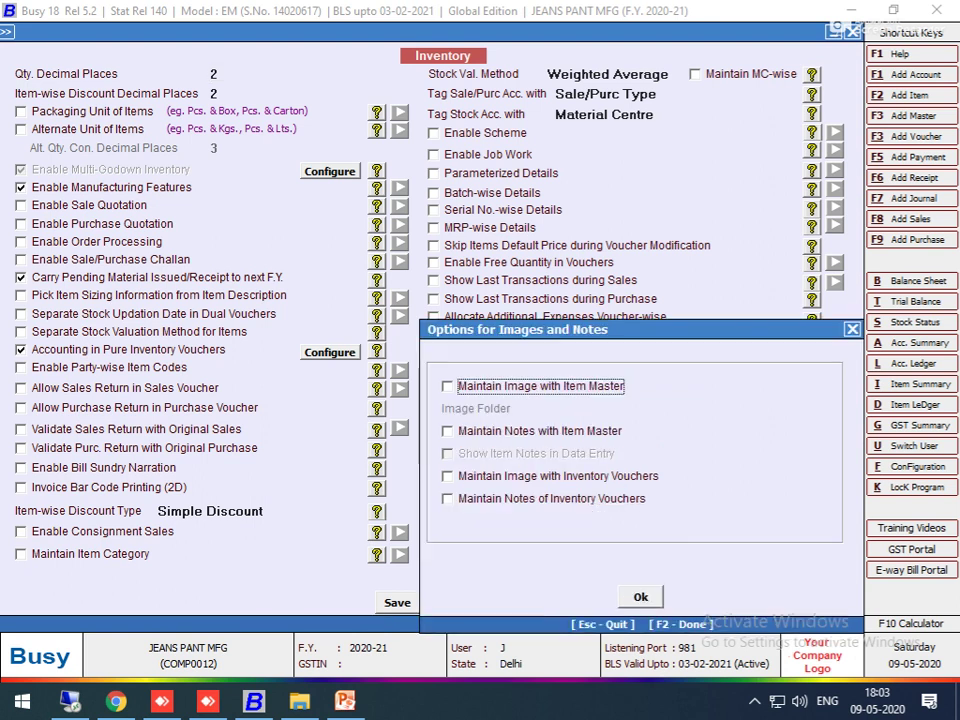
Enable Maintain Notes with Item Master and Maintain Image with Item Master
key(Down)
key(space)
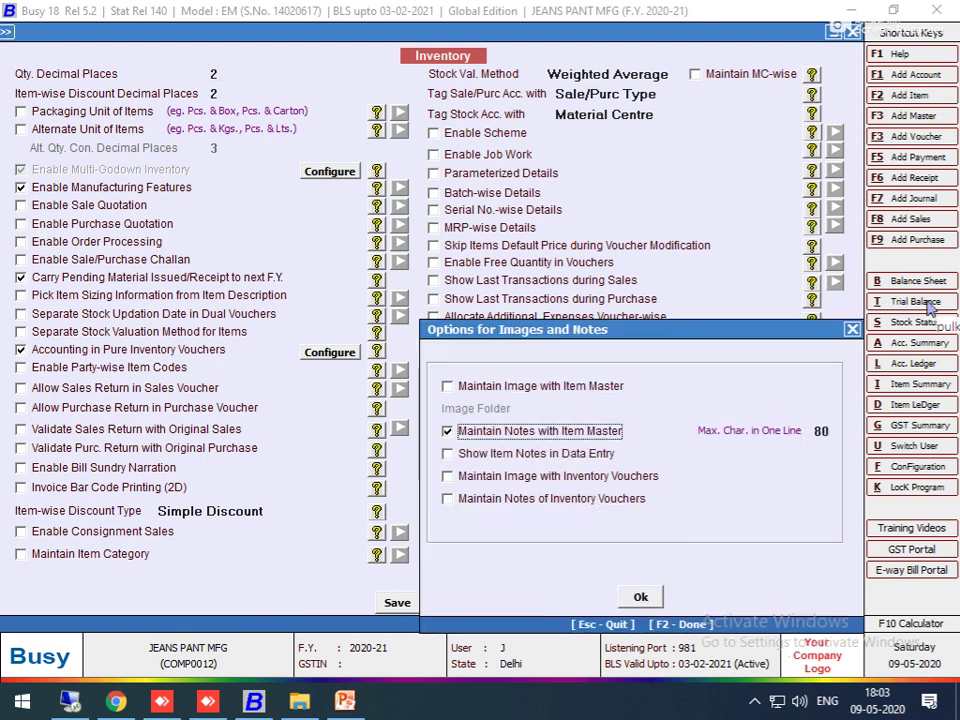
key(Up)
key(space)
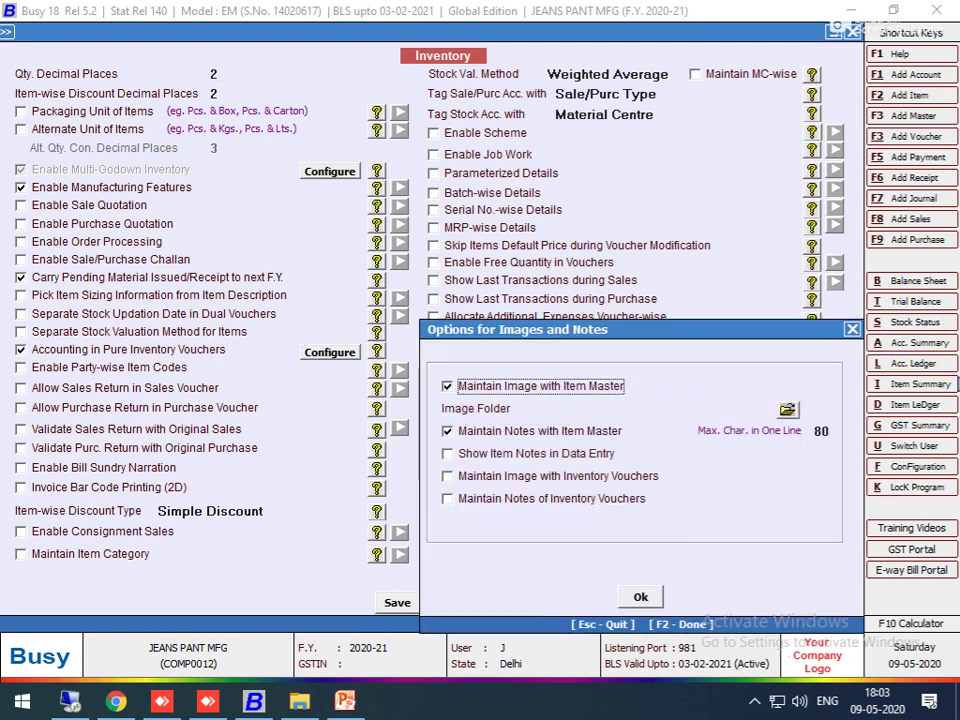
Disable Maintain Notes with Item Master, set the item image folder to C:\, and accept the inventory options
key(Down)
key(space)
key(Up)
key(Return)
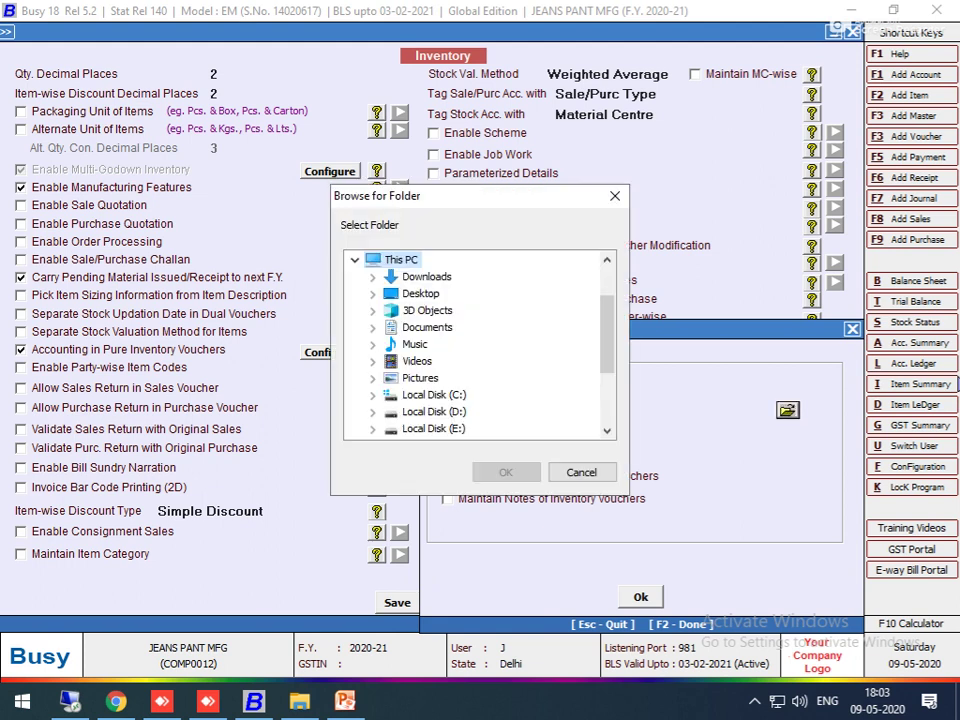
click(433, 394)
key(Return)
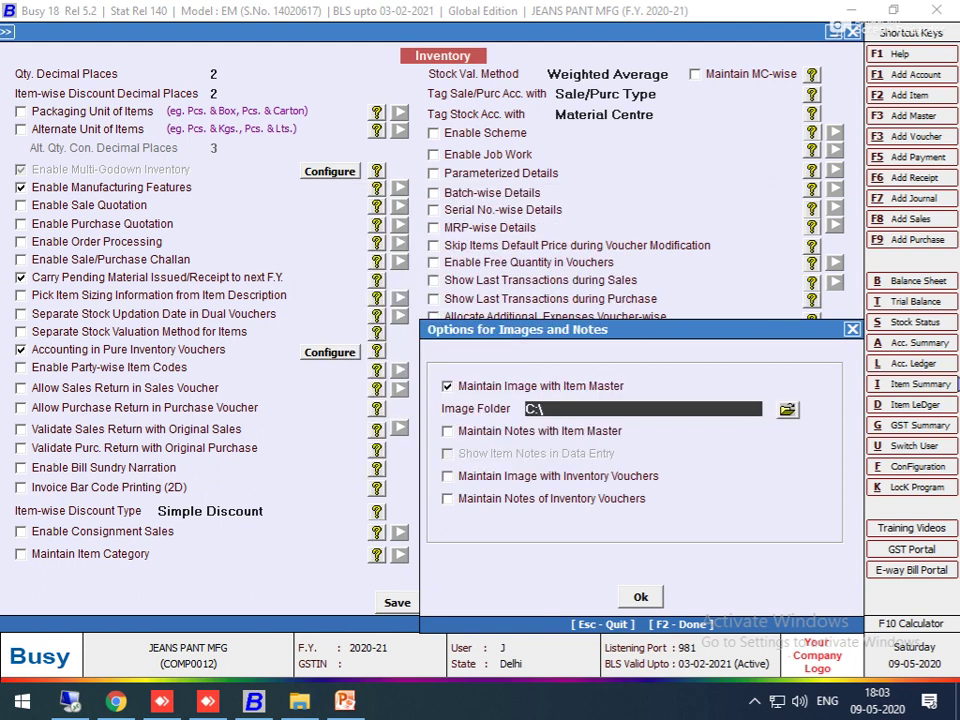
key(F2)
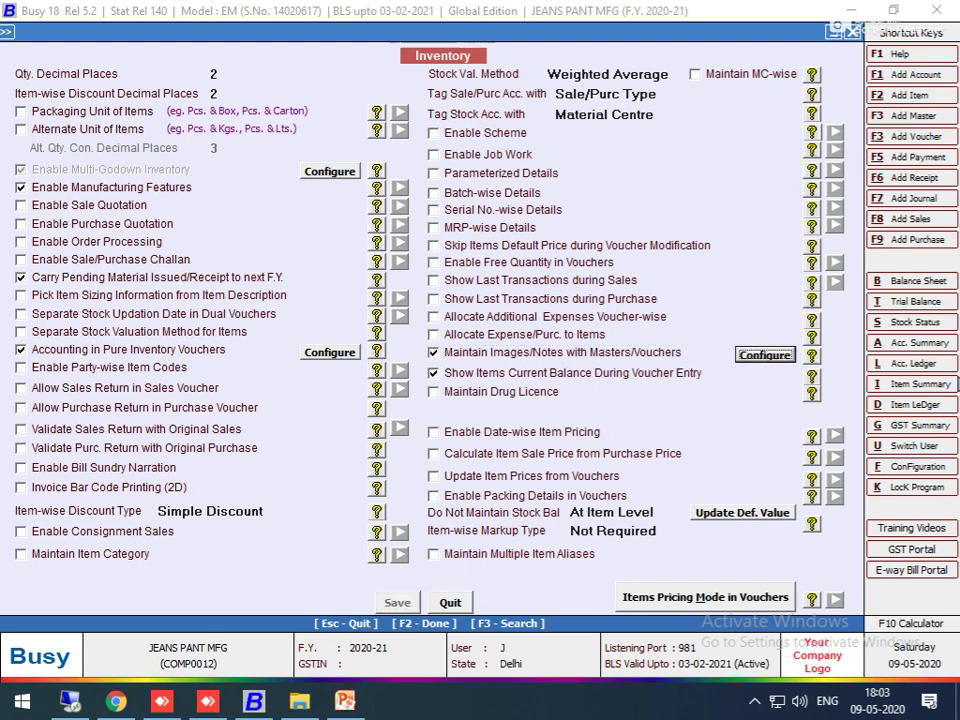
key(Escape)
Switch to Chrome, show the downloaded 101 image in its folder, and move it from Pictures to the C: drive
key(alt+Tab)
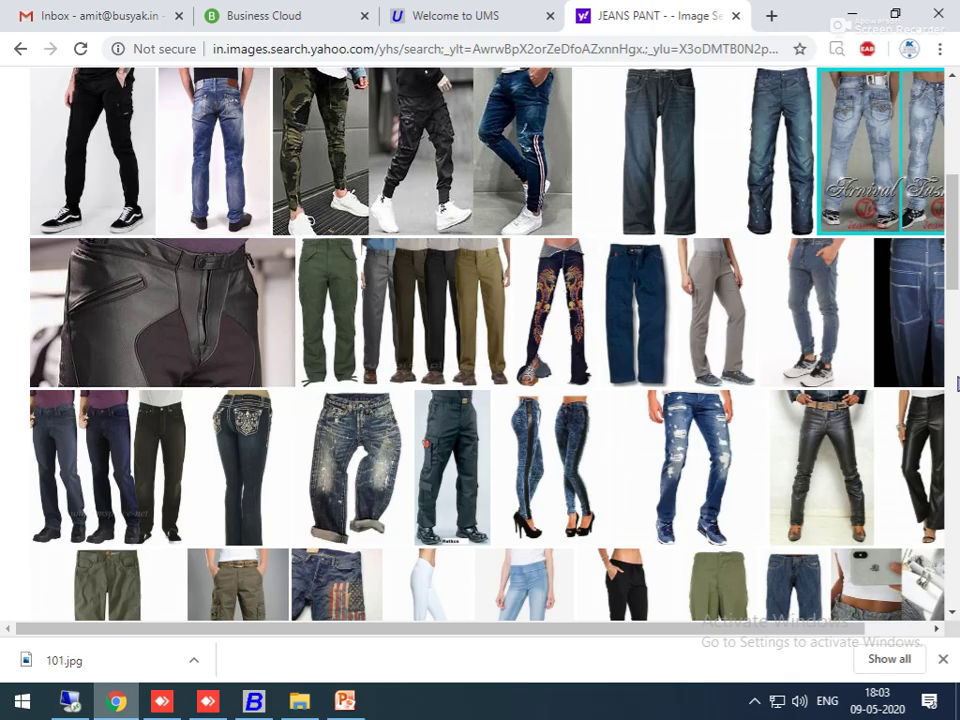
key(ctrl+j)
key(alt+Tab)
right_click(514, 130)
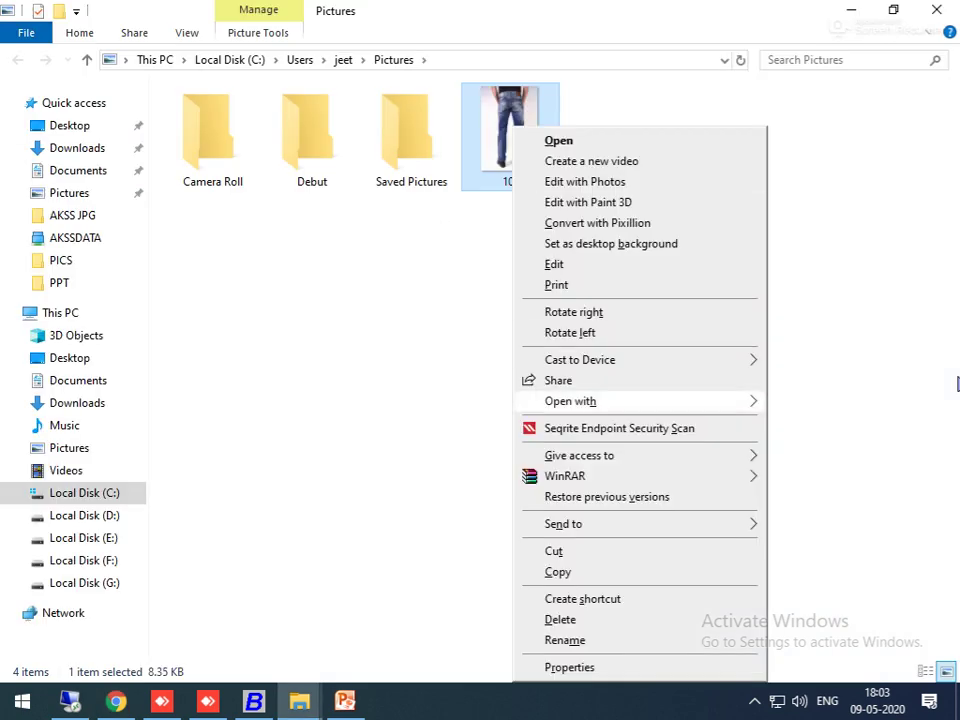
click(548, 551)
click(229, 60)
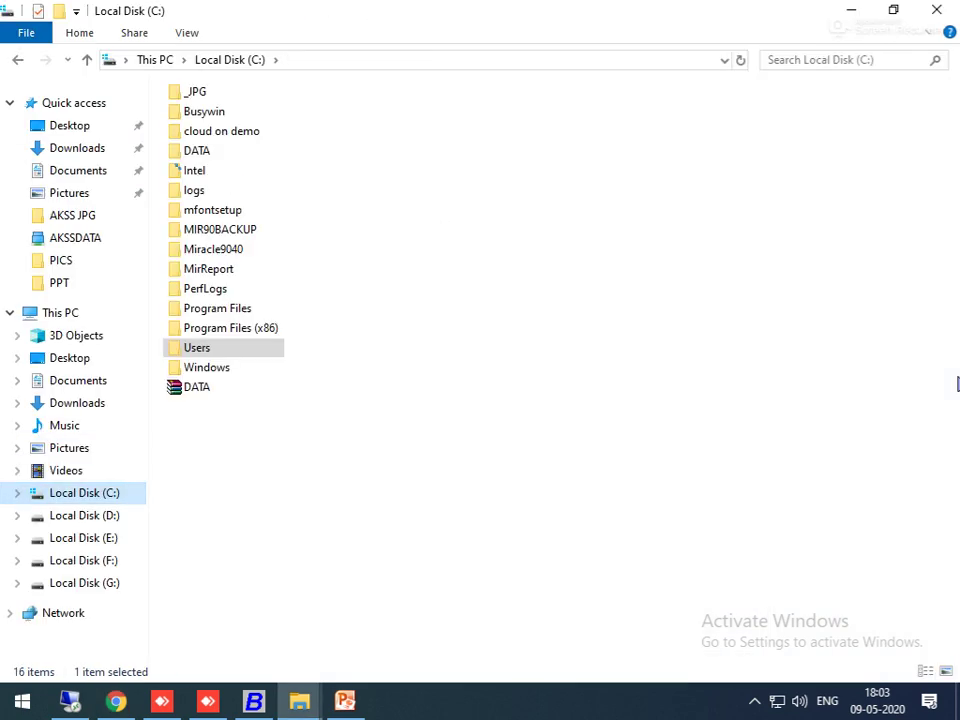
right_click(309, 178)
click(352, 276)
key(Return)
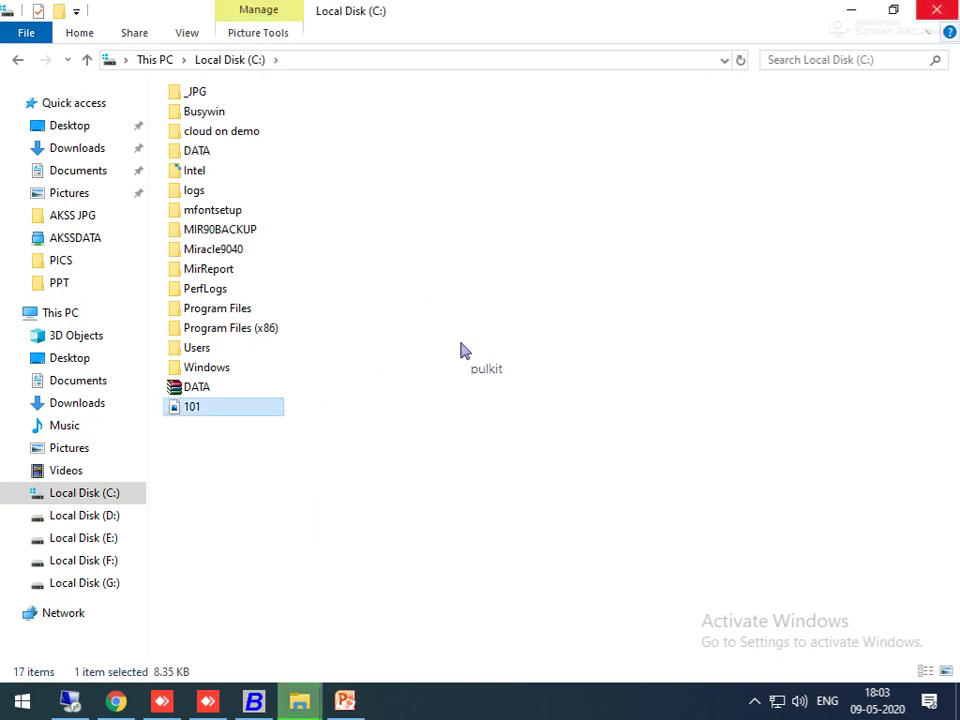
Bring File Explorer back to the C: drive and locate the 101 image file
key(alt+Tab)
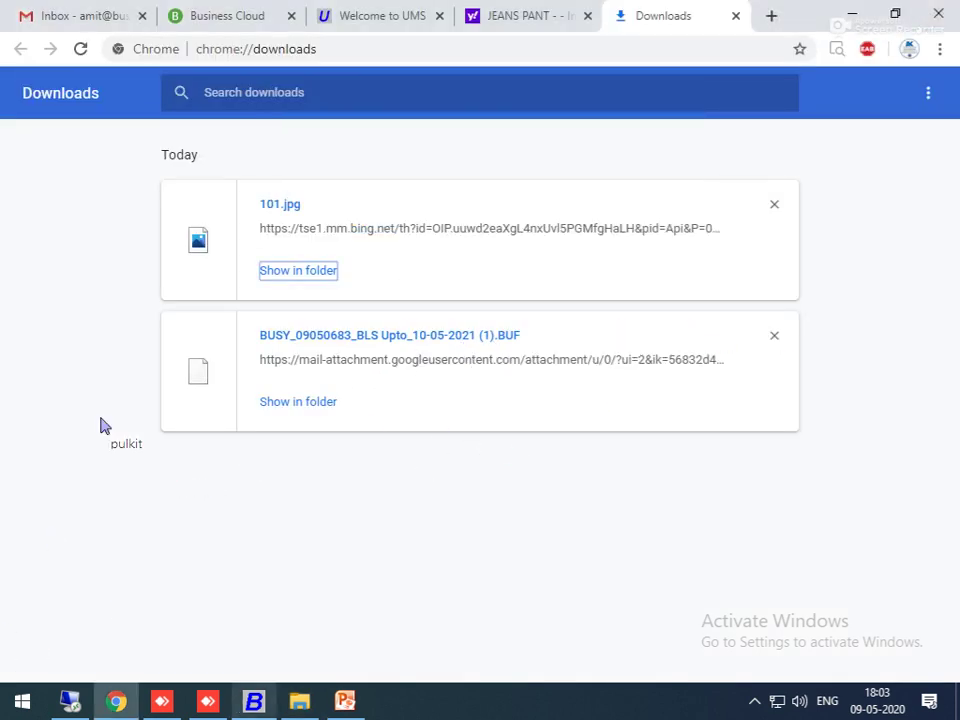
click(298, 703)
click(298, 703)
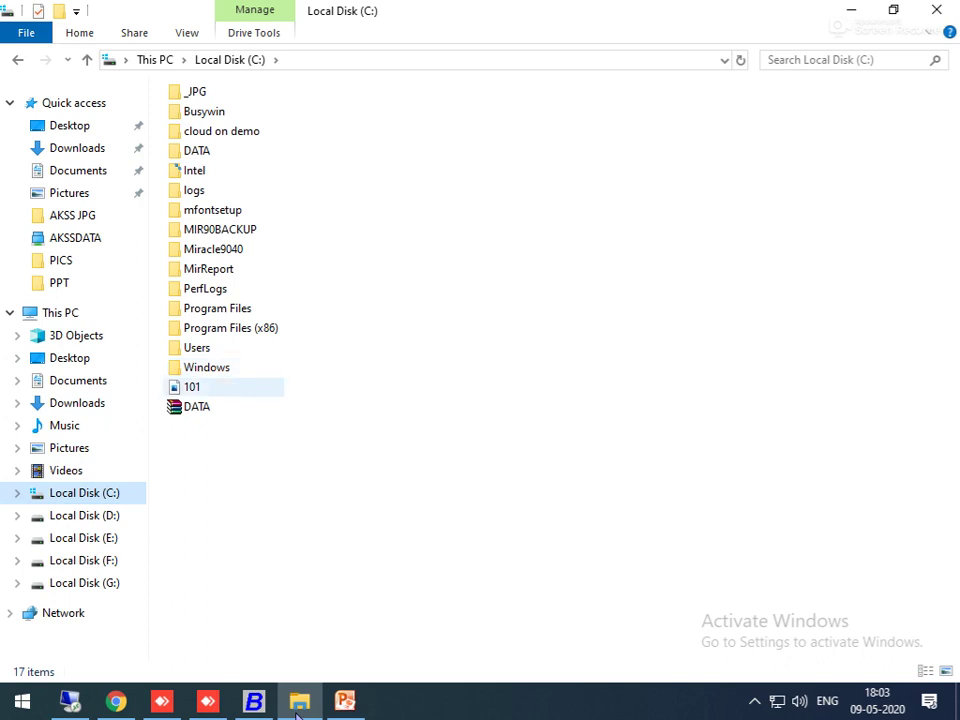
right_click(205, 386)
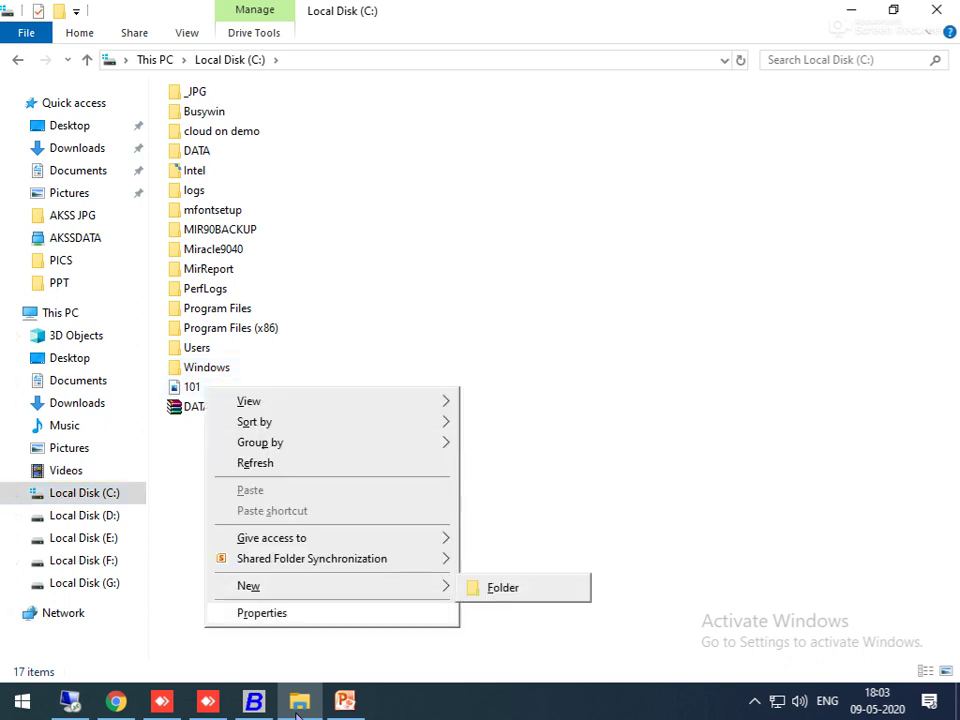
key(Escape)
click(192, 386)
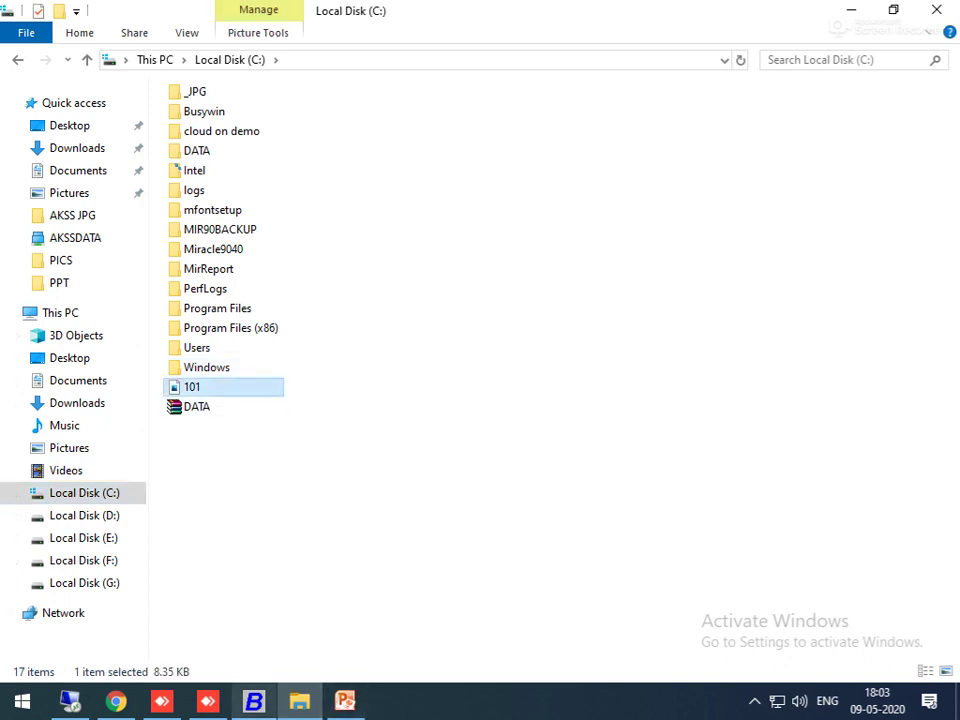
Switch to Busy, leave the configuration, and open the item master DN-101 for modification
key(alt+Tab)
key(Escape)
key(Escape)
key(Up)
key(Return)
key(Down)
key(Down)
key(Down)
key(Down)
key(Up)
key(Return)
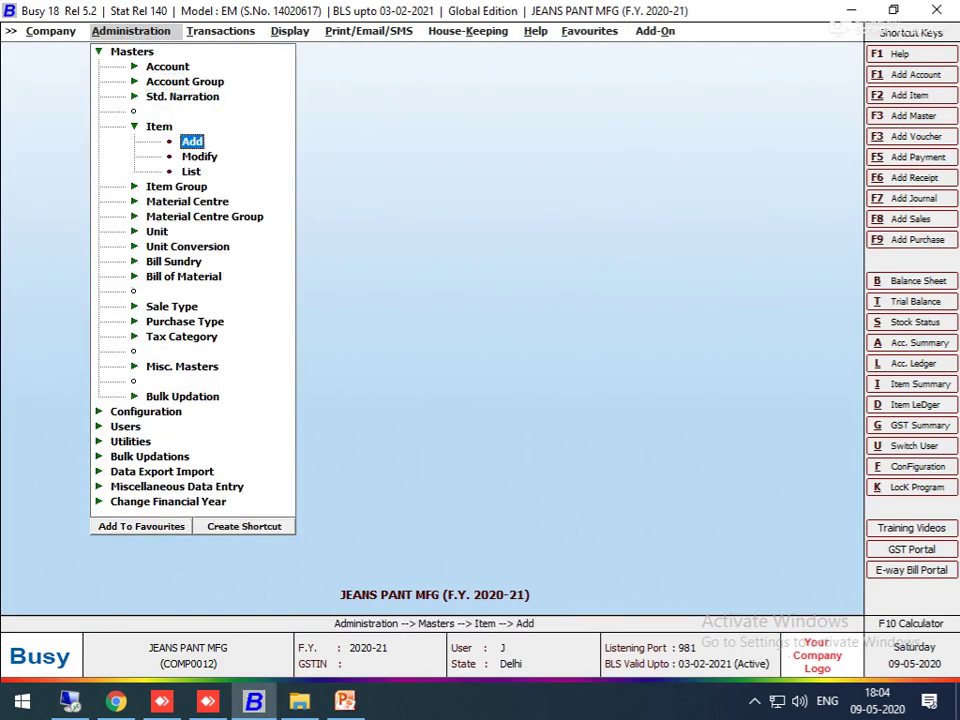
key(Down)
key(Return)
key(Down)
key(Down)
key(Return)
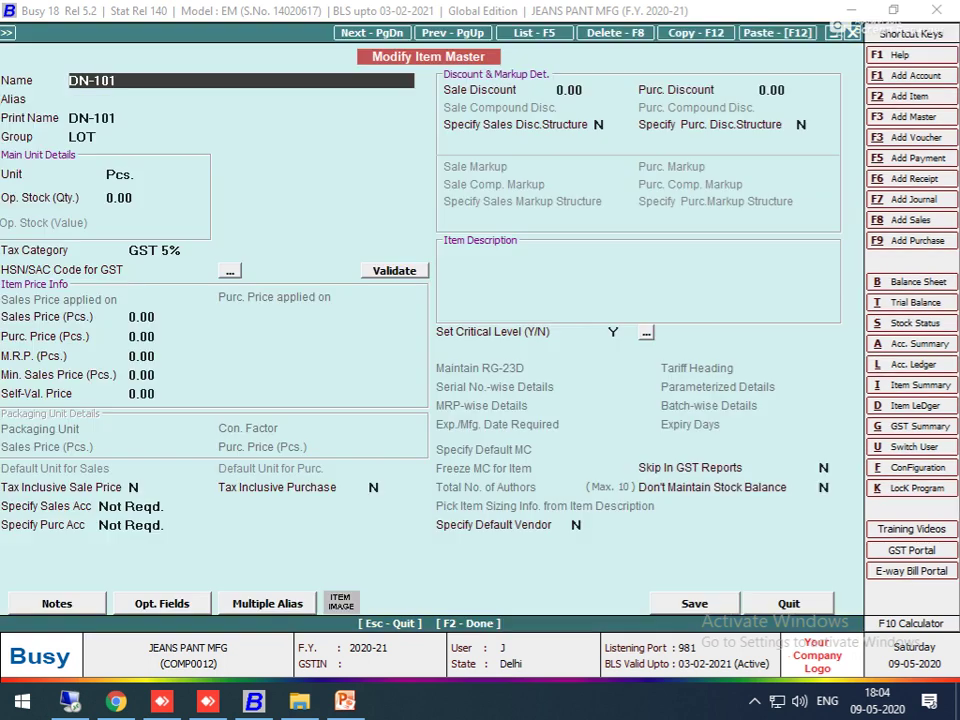
Set the alias of item DN-101 to 101, save the master, and return to the main screen with the company open
key(Return)
key(Return)
key(Up)
text(101)
key(Return)
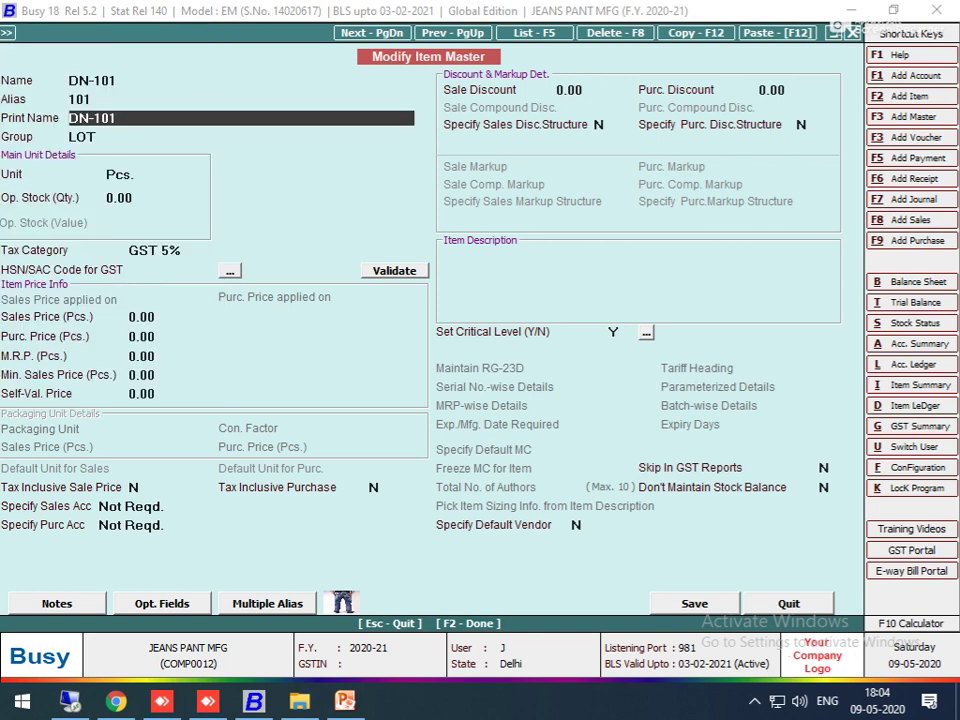
key(F2)
key(Return)
key(Escape)
key(Escape)
key(Escape)
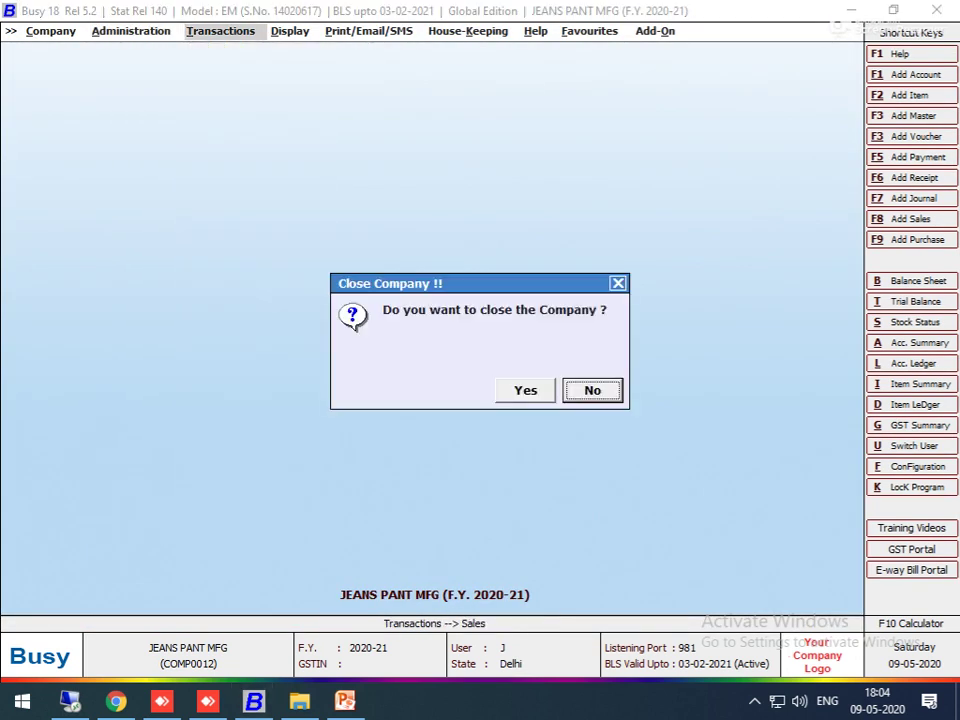
key(Escape)
Launch the Cost Calculator add-on and start modifying an existing costing voucher
key(Right)
key(Right)
key(Right)
key(Right)
key(Right)
key(Right)
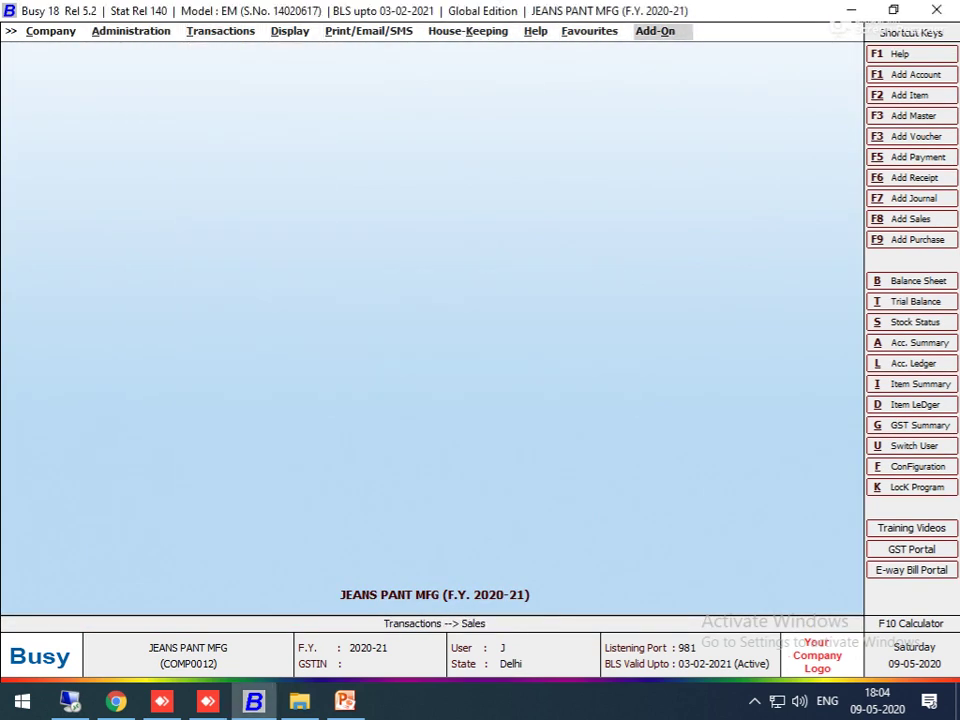
key(Return)
key(Down)
key(Down)
key(Return)
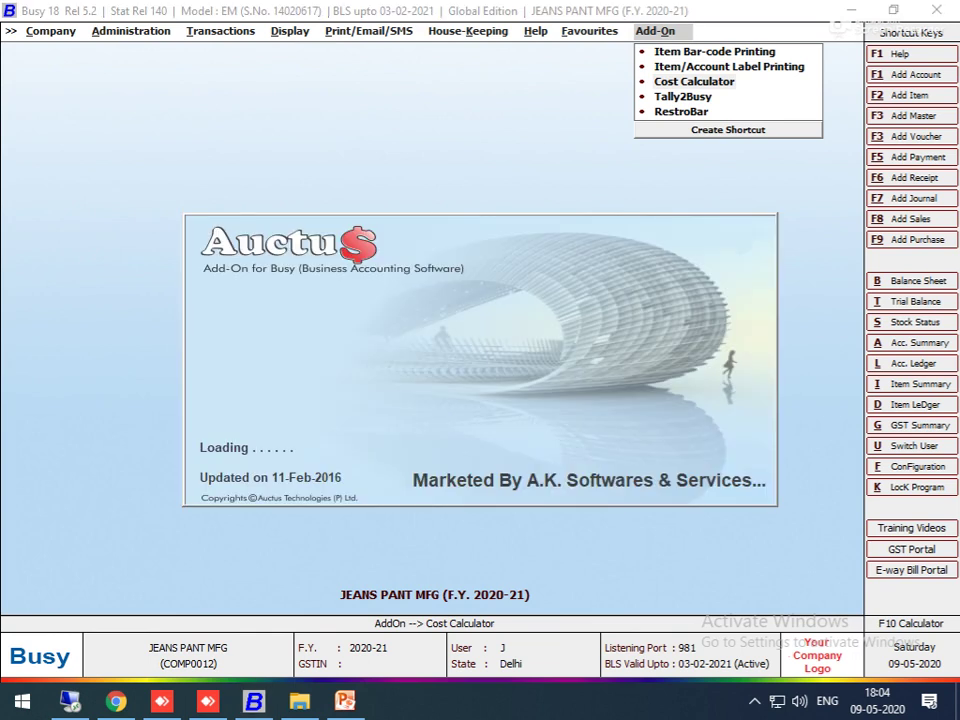
key(Down)
key(Return)
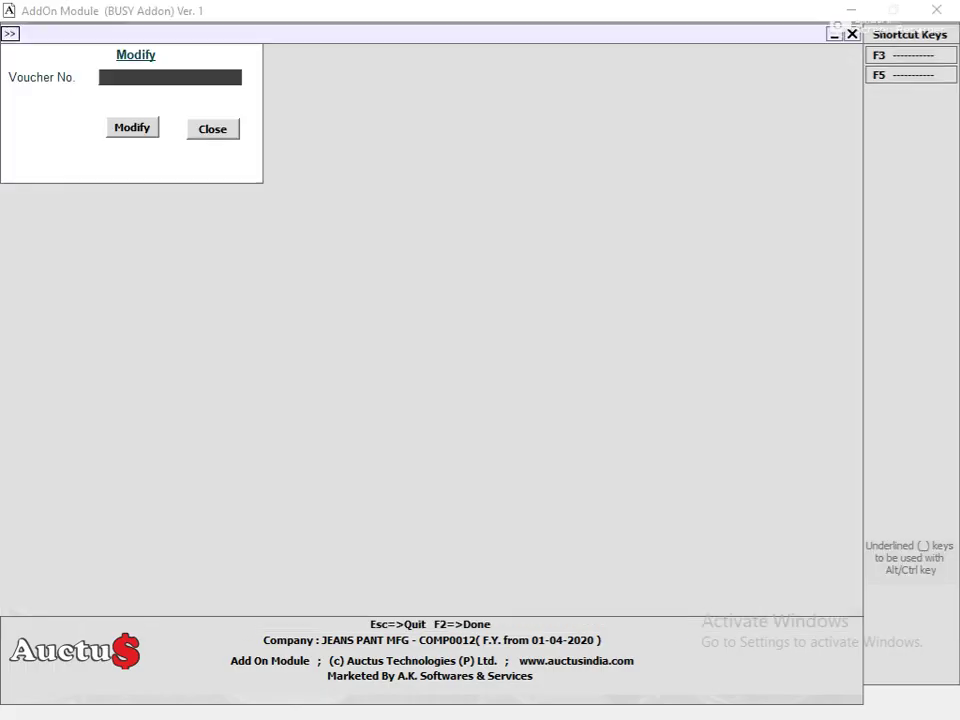
Open costing voucher 1 and view the linked jeans picture beside its other expenses
key(Return)
key(Return)
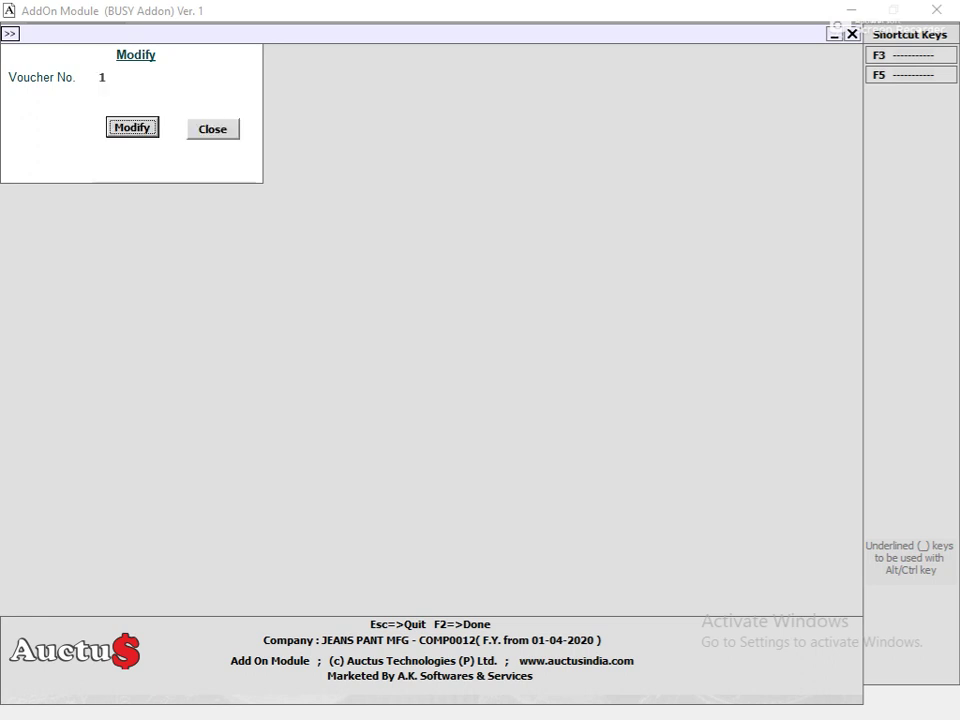
key(Return)
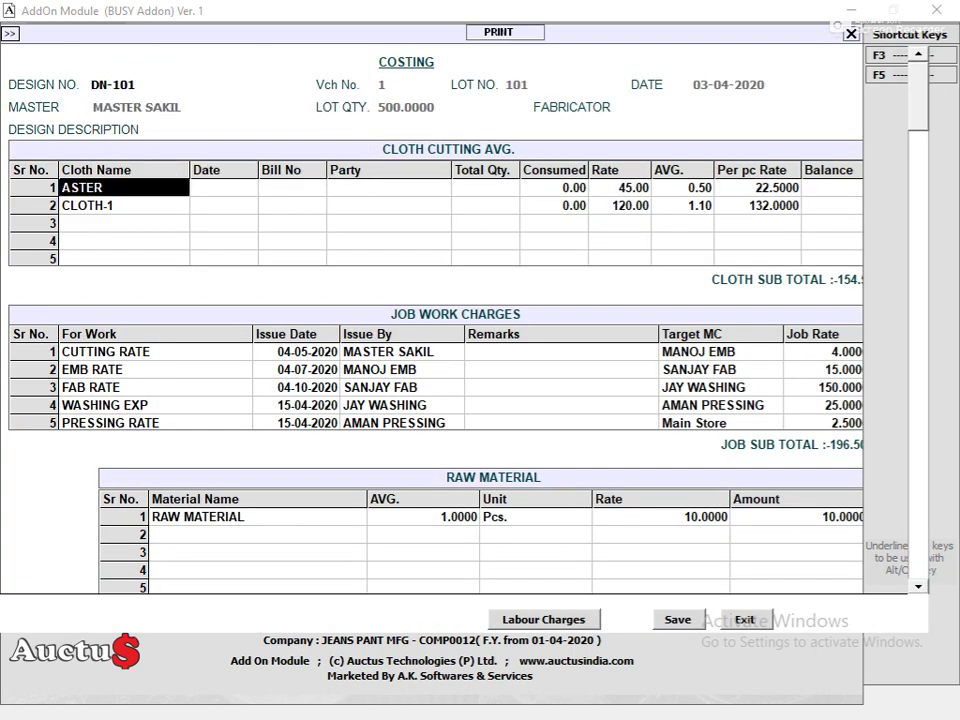
scroll(435, 310, down, 5)
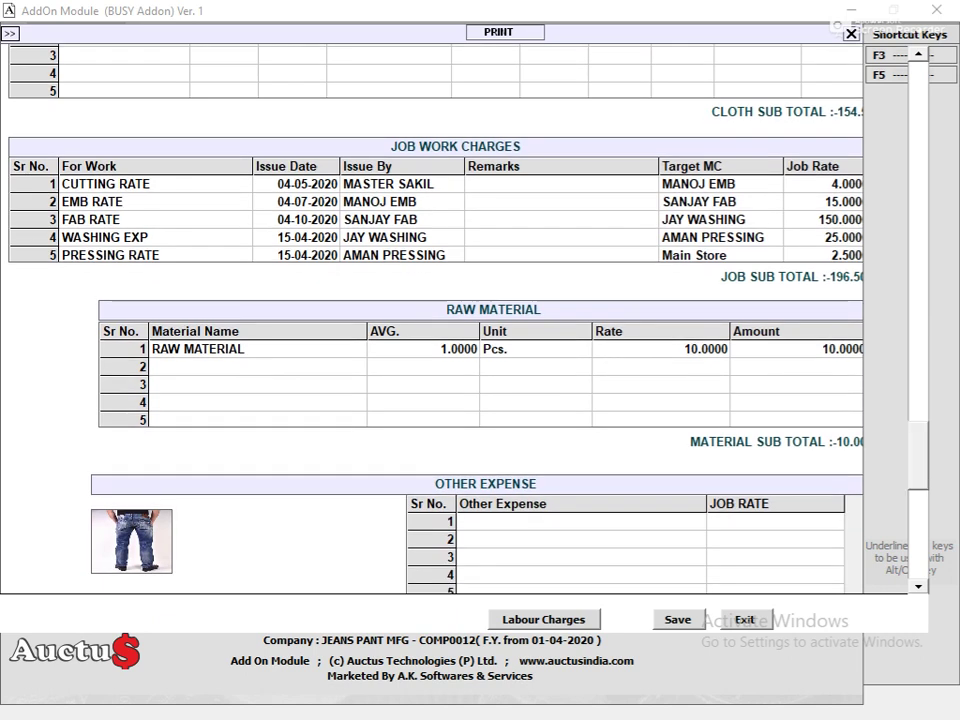
Save the costing voucher, print it to a PDF named asdf in the PPT folder, and close the add-on screens
key(F2)
key(Return)
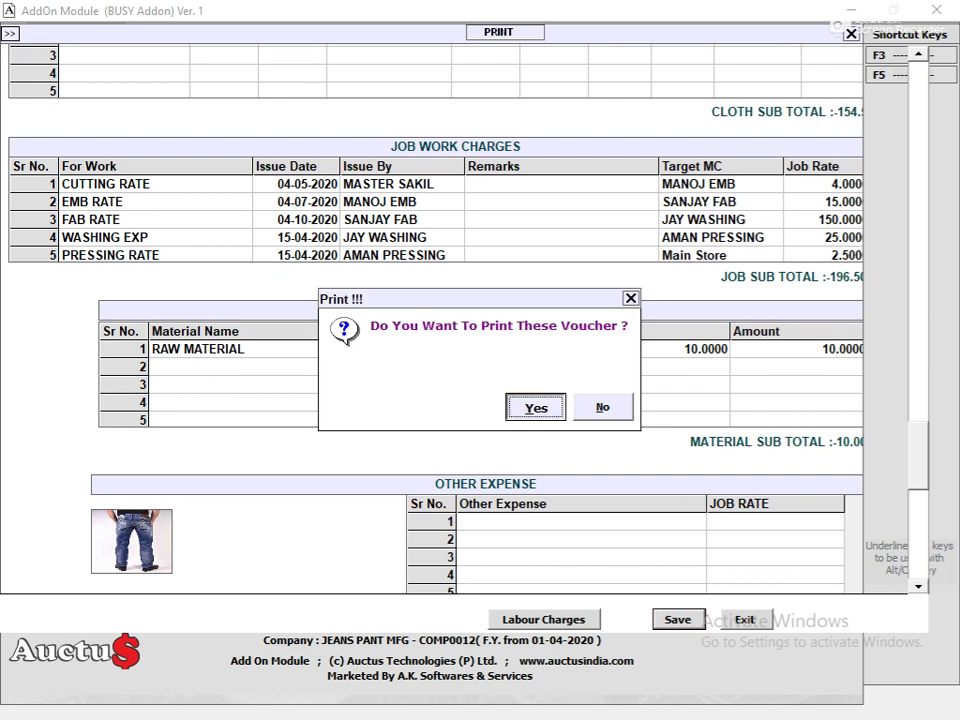
key(Return)
text(asdf)
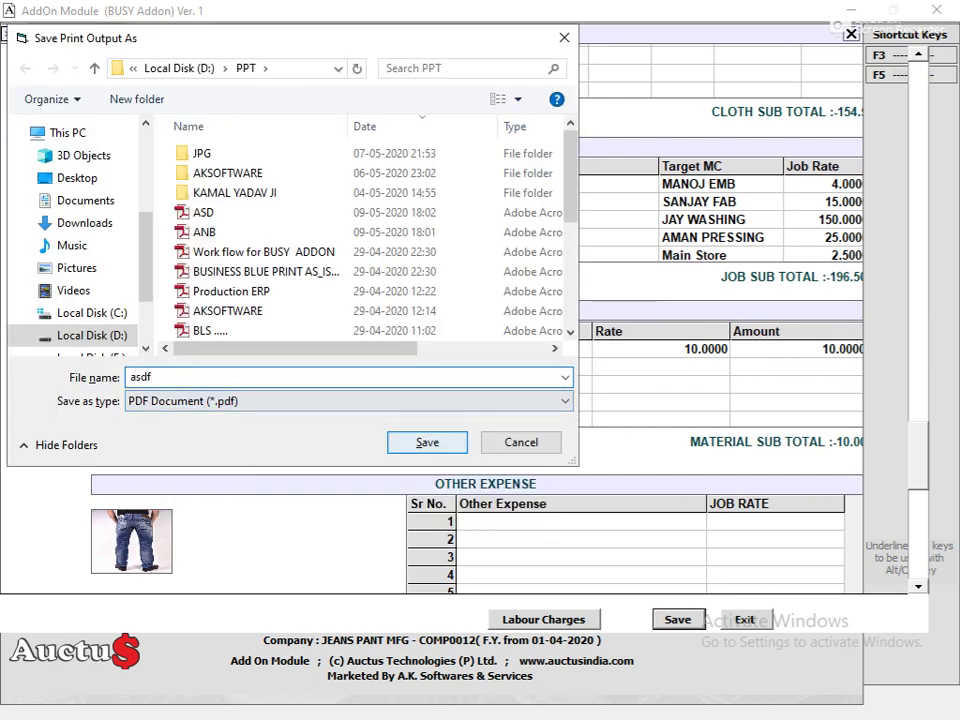
key(Return)
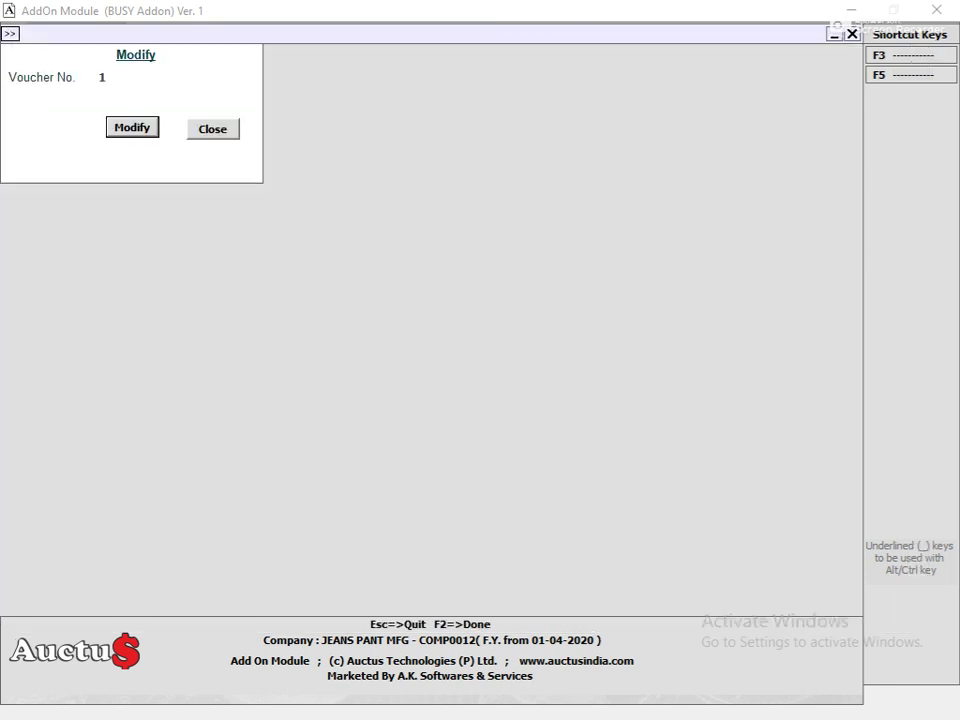
key(Escape)
key(Escape)
key(Escape)
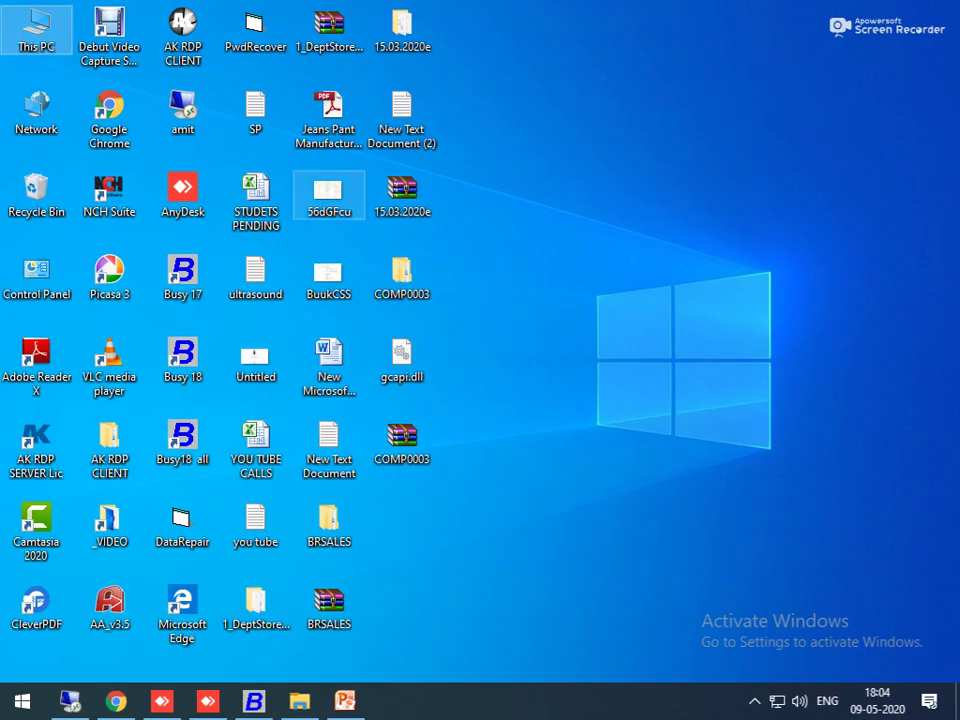
Open the asdf PDF from the PPT folder on the D: drive
double_click(32, 22)
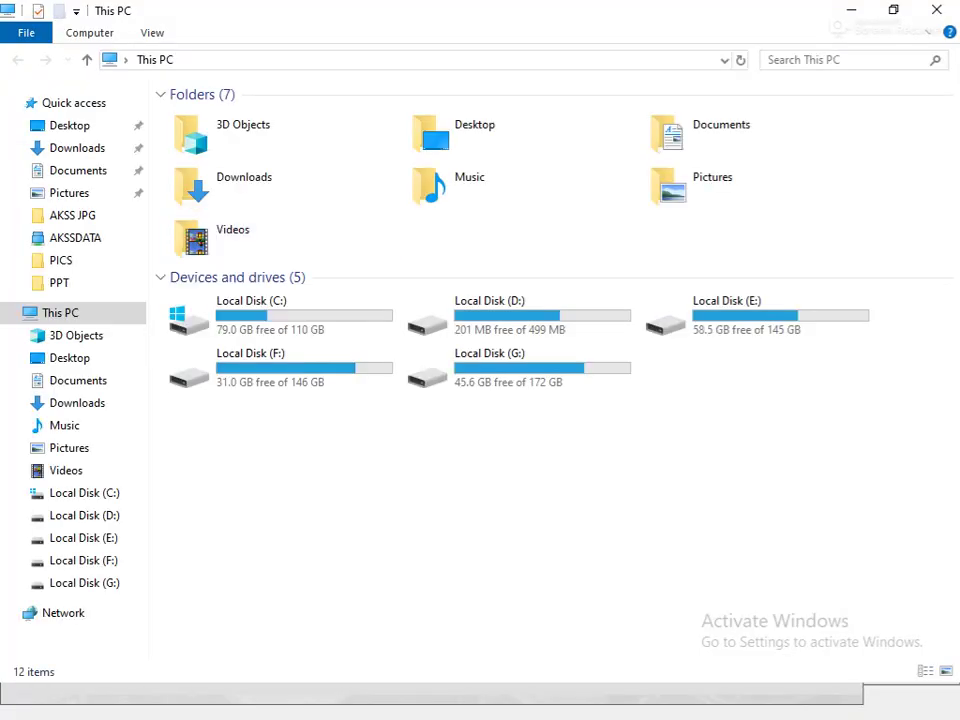
double_click(510, 311)
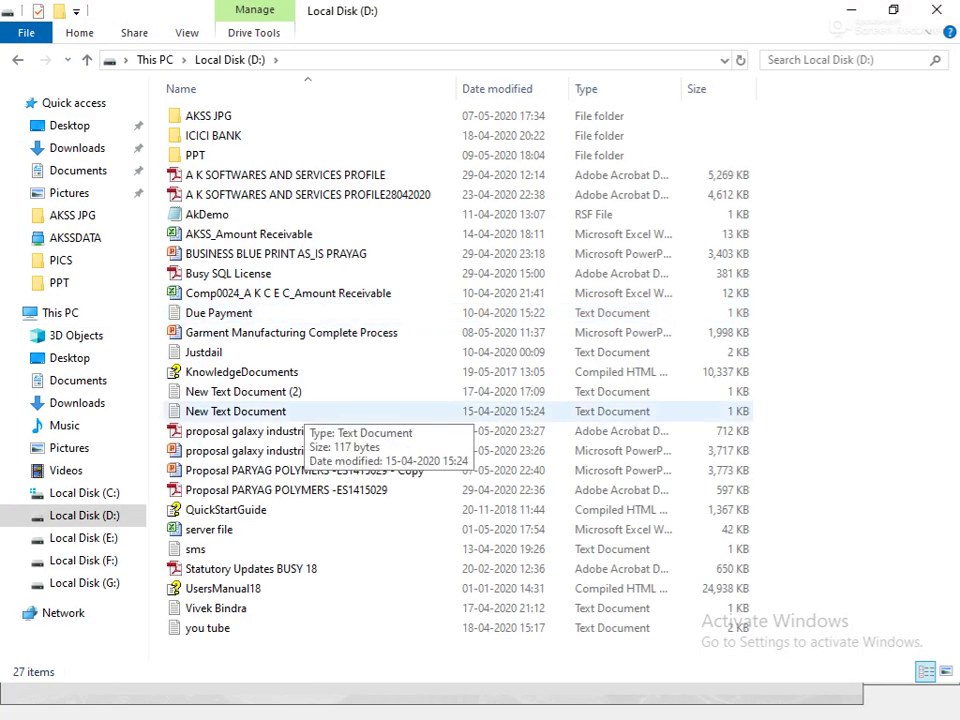
click(196, 155)
double_click(196, 155)
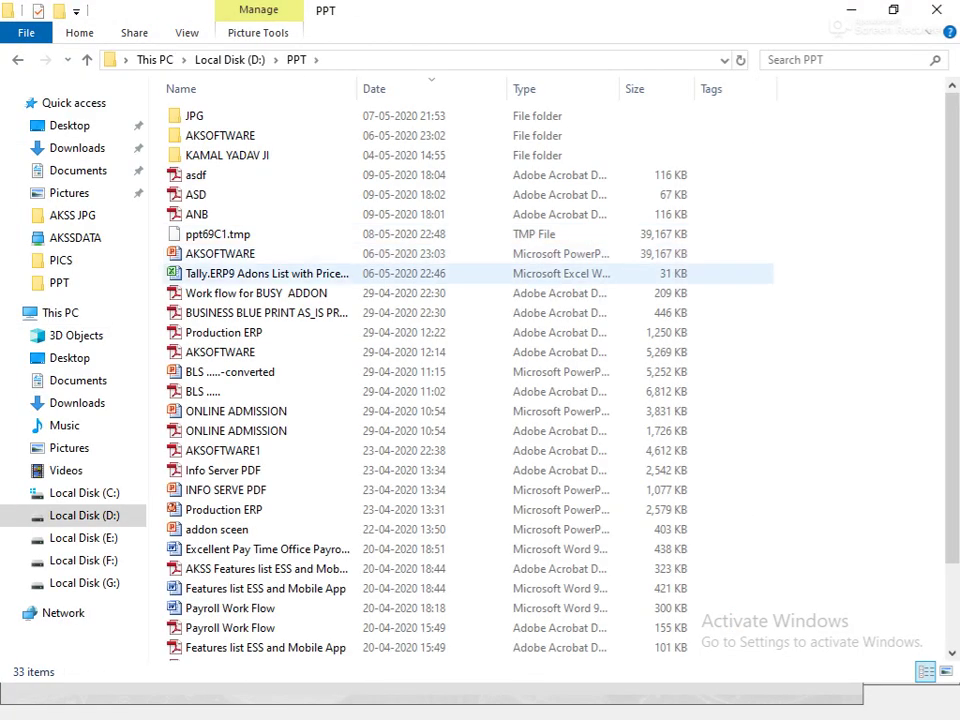
double_click(192, 174)
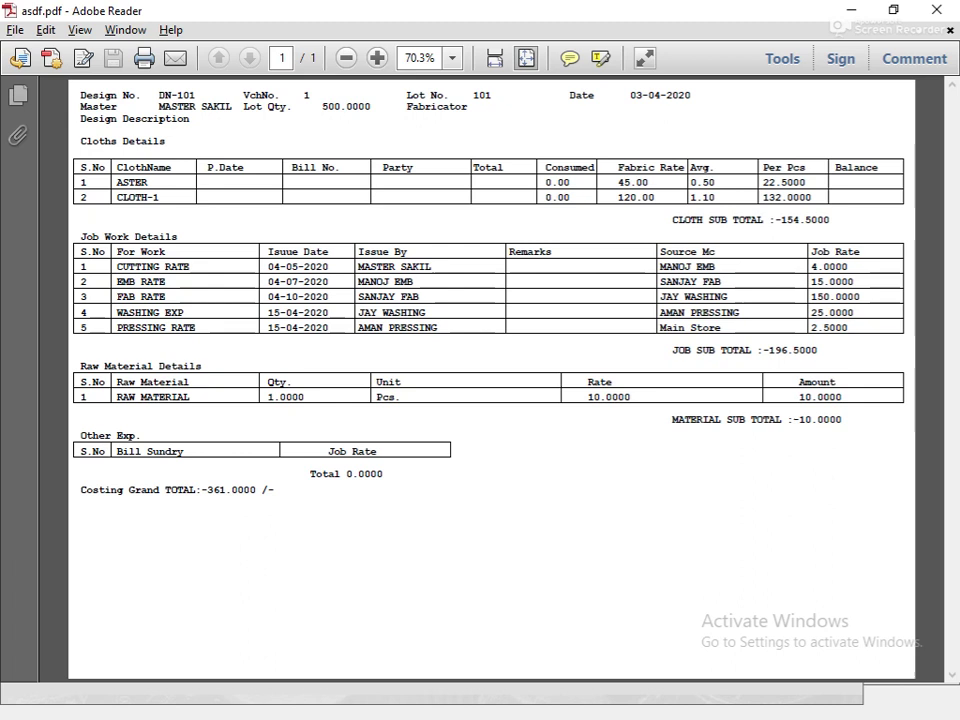
Examine the P.Date, Bill No., Party and Total columns under Cloths Details in the printed costing
double_click(225, 167)
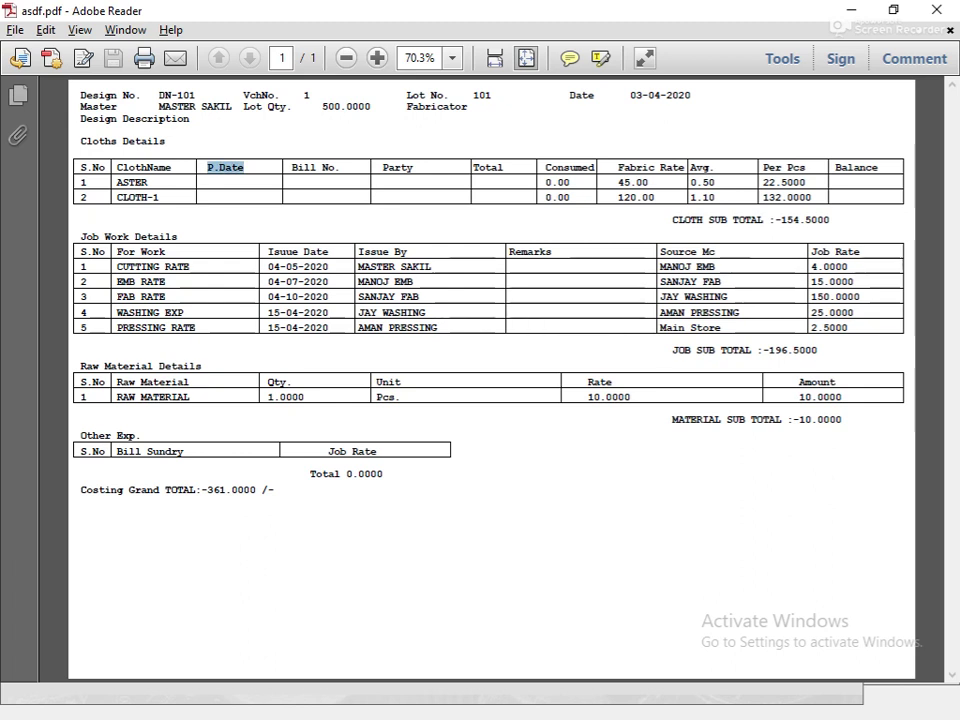
drag(291, 167, 336, 167)
click(336, 167)
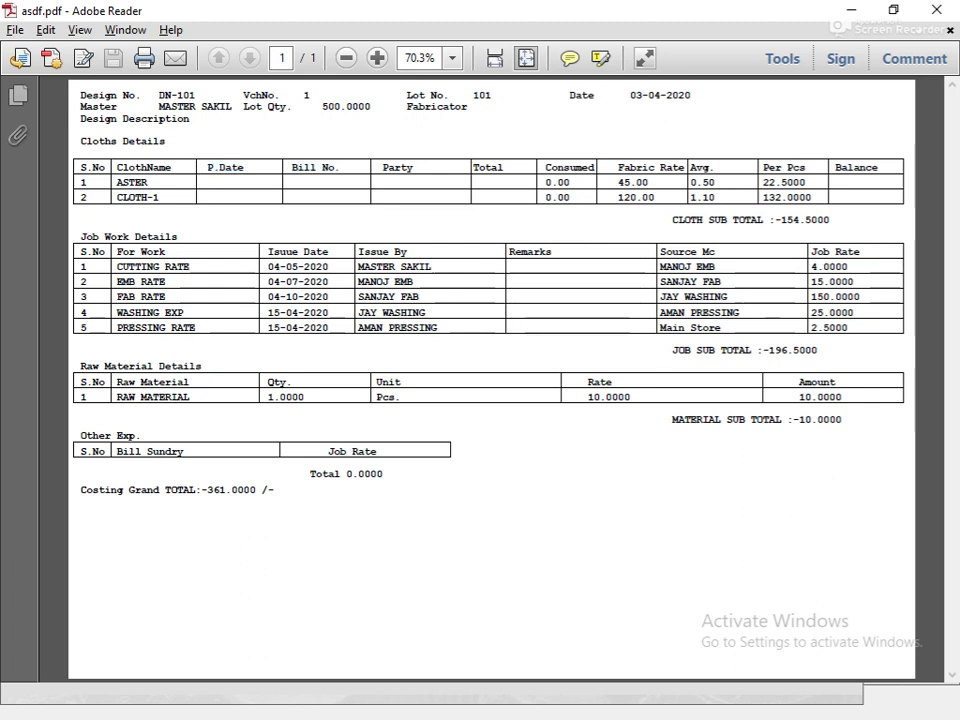
double_click(397, 167)
drag(207, 167, 503, 167)
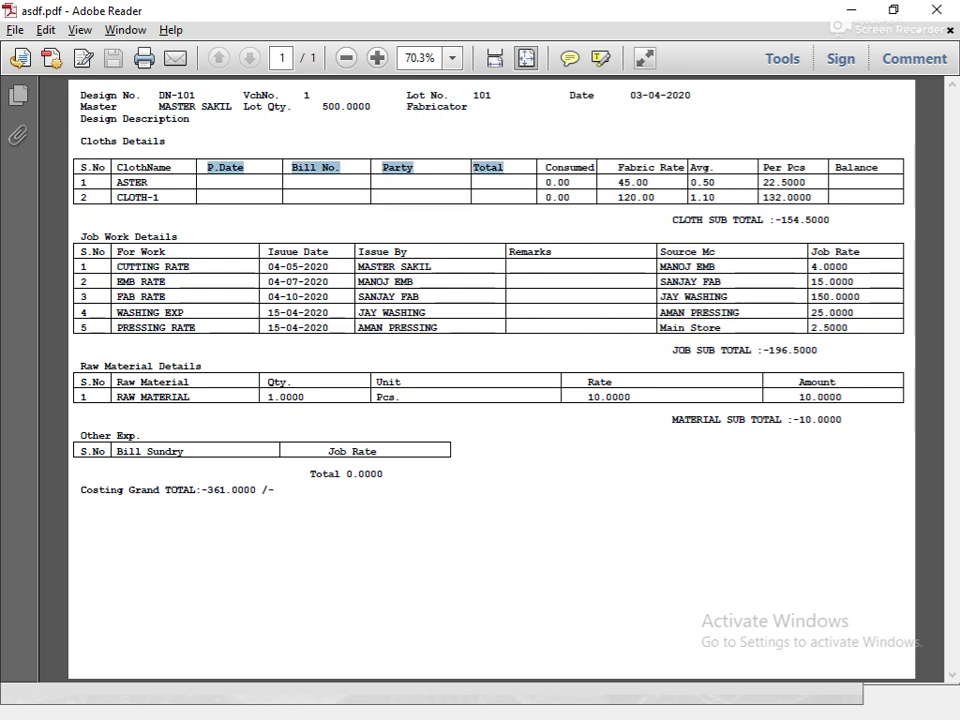